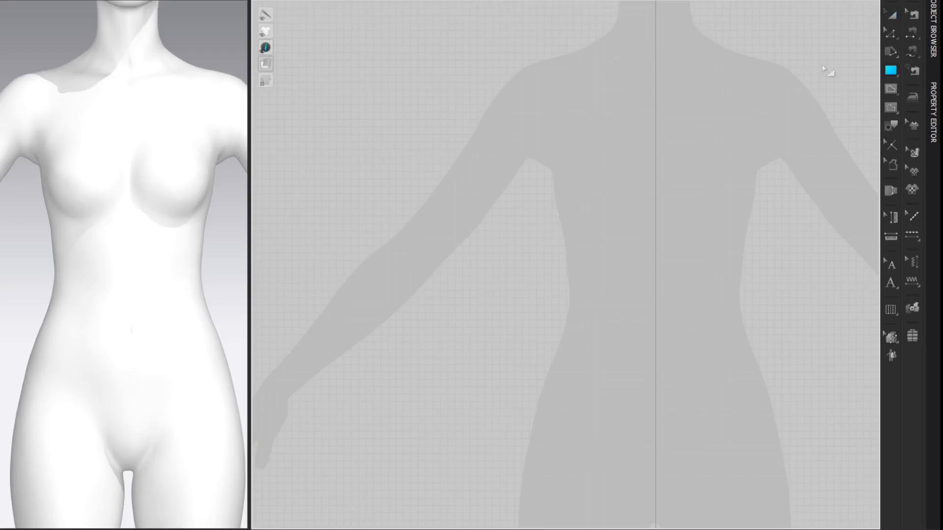
Step: Draw a rectangular pattern piece about 35.4 × 40.9 cm over the avatar silhouette, with its inner vertical edge aligned to the centre line
left_click_drag(642, 27, 392, 330)
key("z")
left_click(837, 45)
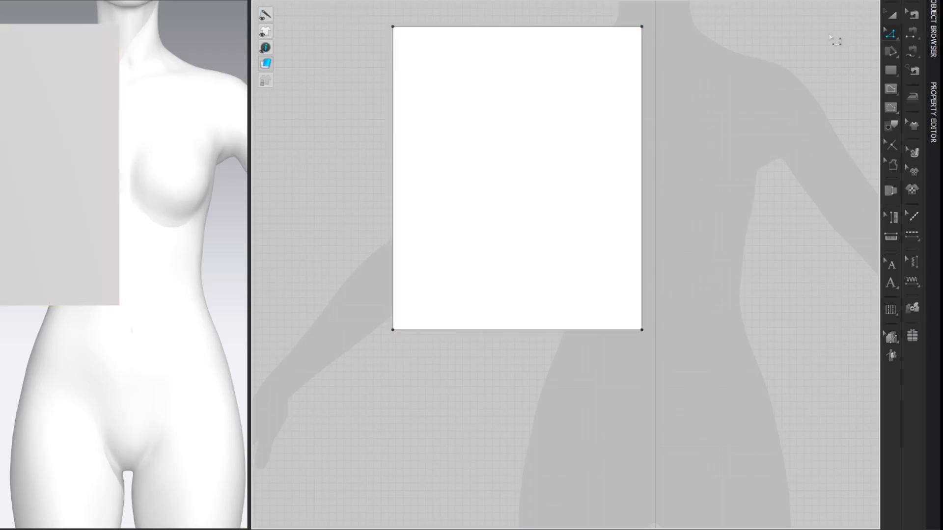
left_click_drag(643, 89, 665, 88)
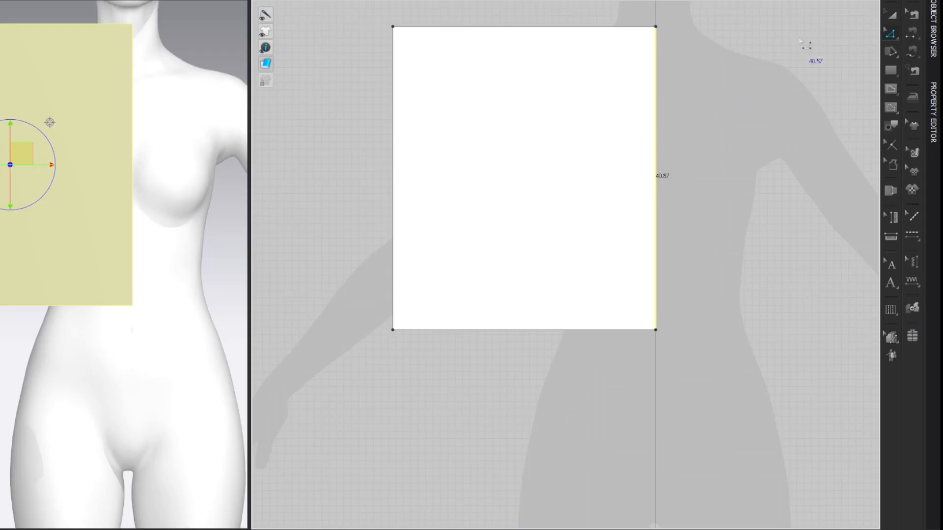
left_click(815, 32)
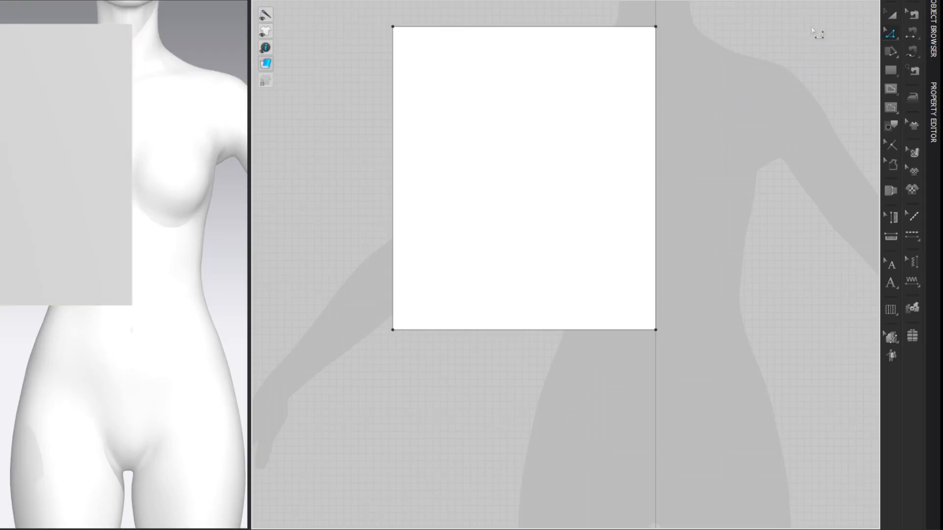
Step: Using the avatar's CB Neck to Waist measurement, set the centre edge to 38.10 cm from its End and level the opposite lower corner
left_click(137, 0)
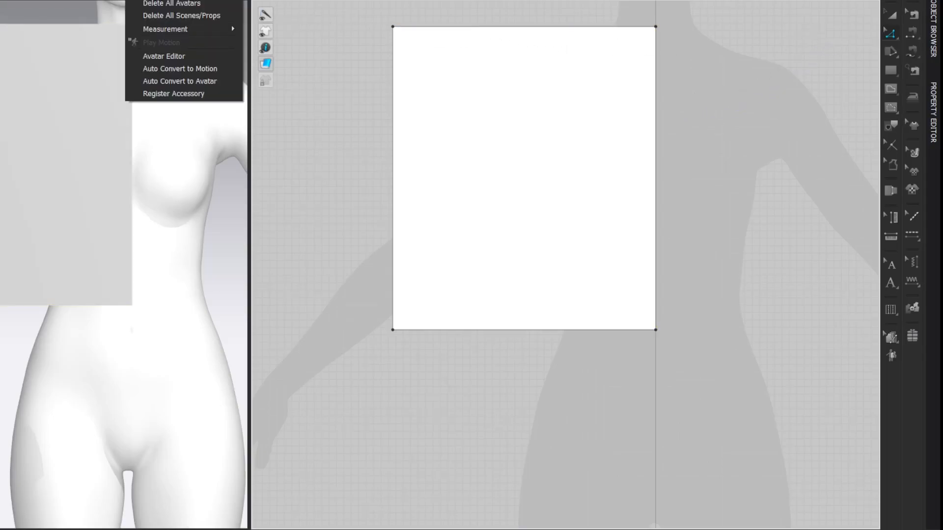
left_click(157, 56)
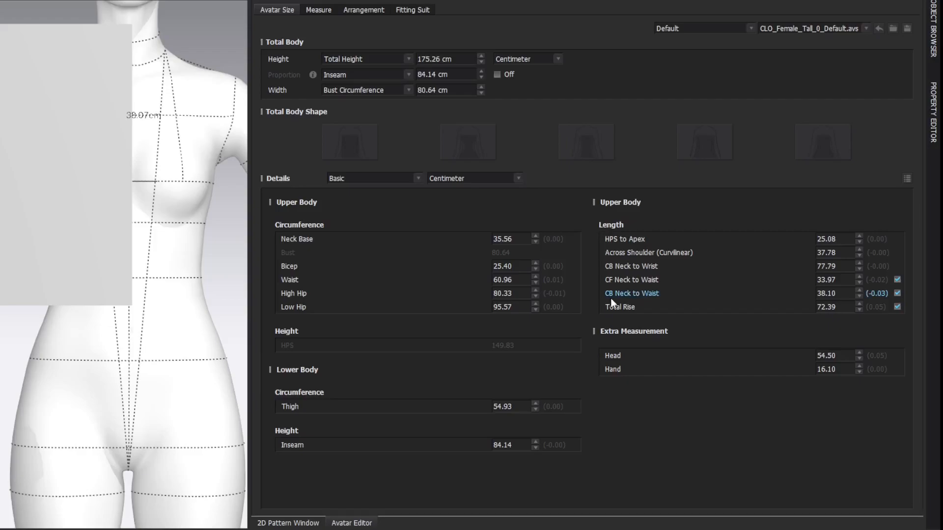
double_click(841, 295)
left_click(922, 1)
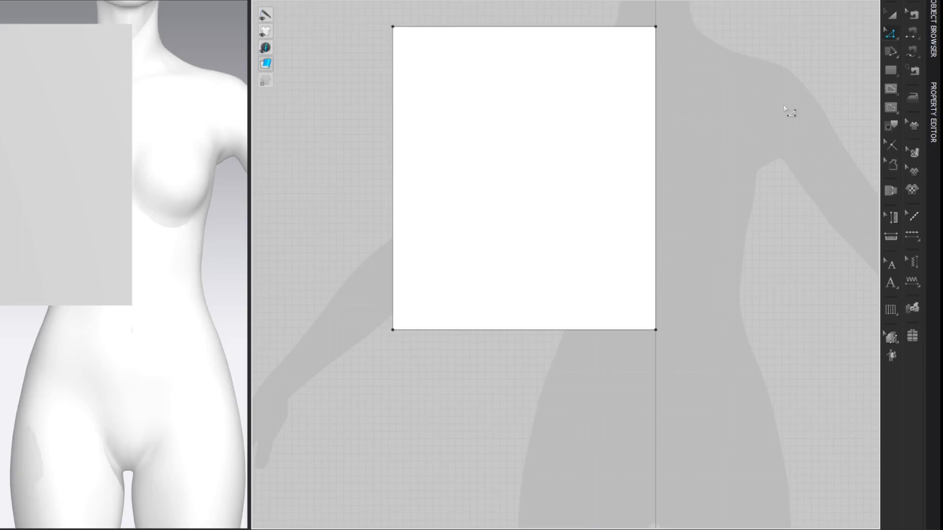
left_click(657, 122)
right_click(658, 118)
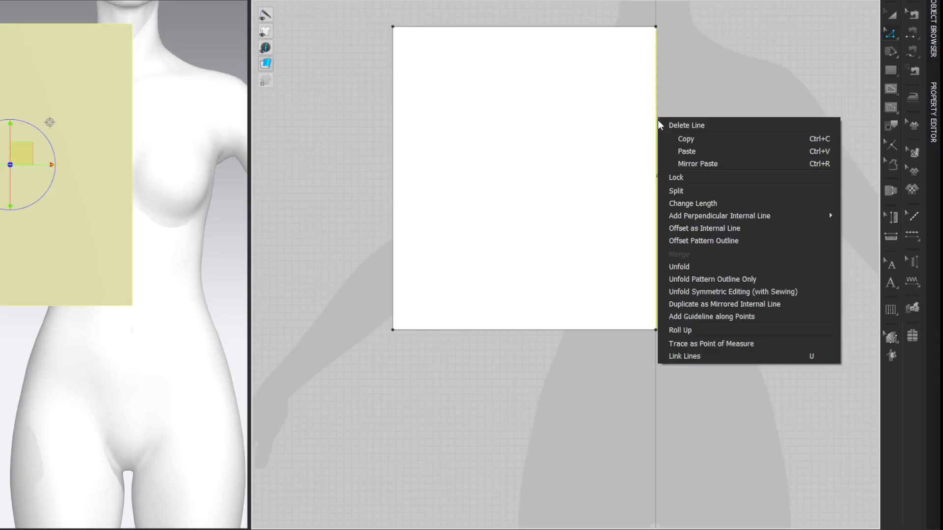
left_click(677, 202)
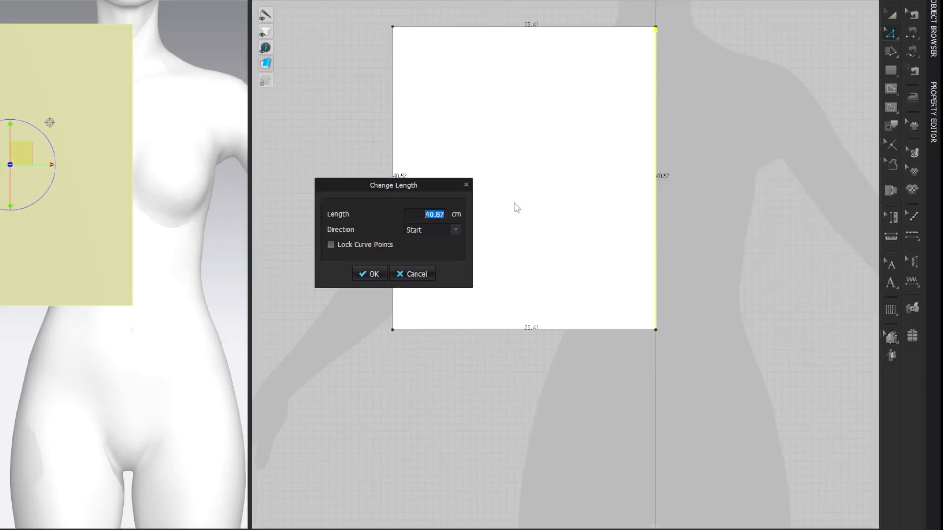
left_click(441, 230)
left_click(415, 248)
type("38.10")
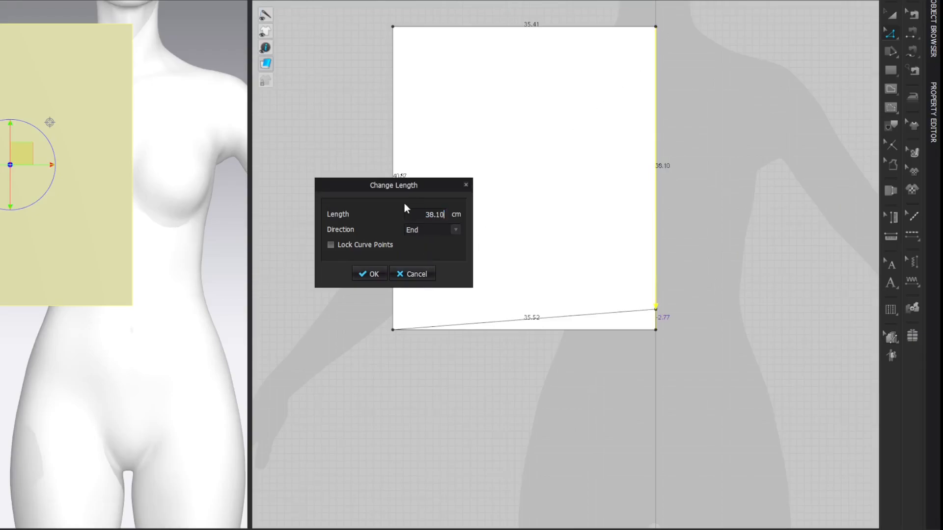
key("Return")
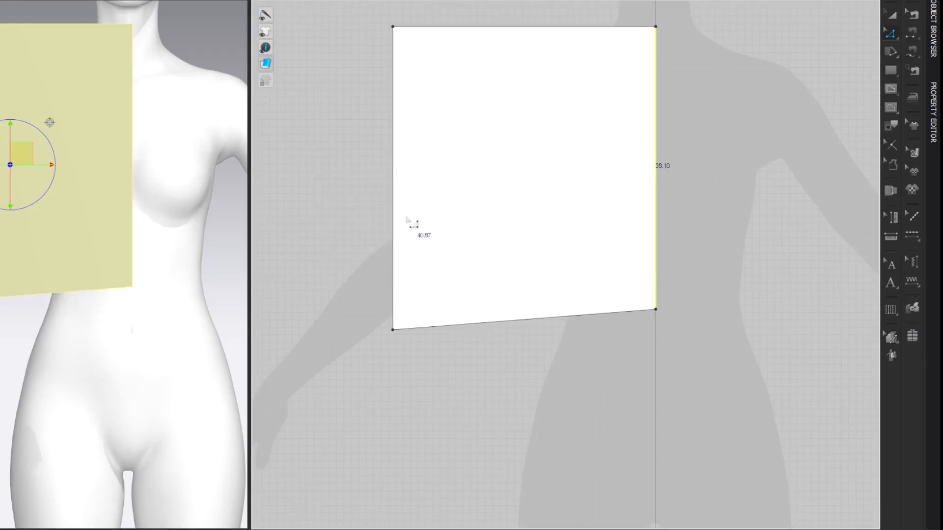
left_click_drag(393, 330, 406, 318)
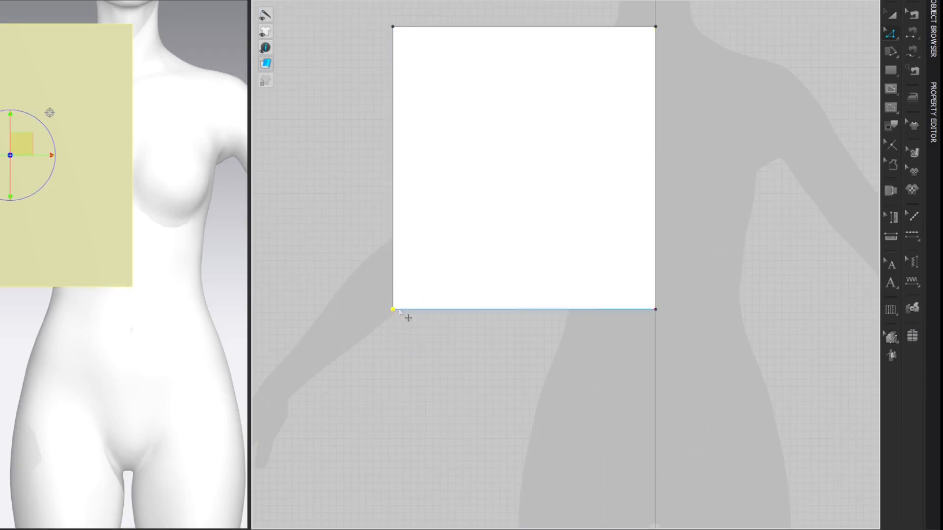
left_click(829, 68)
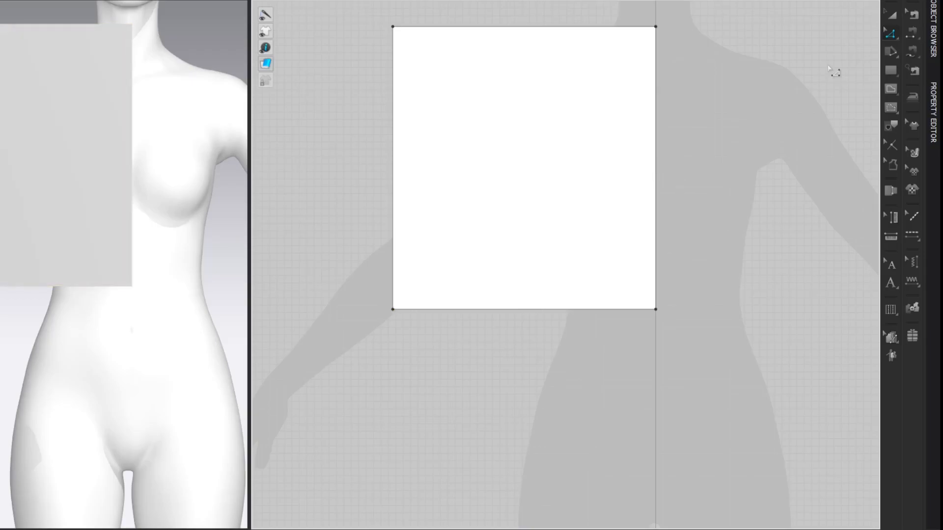
Step: Using the avatar's Bust Circumference, set the upper edge to 46.32 cm (80.64/2+6) and align the outer lower corner beneath its end
left_click(148, 1)
left_click(145, 53)
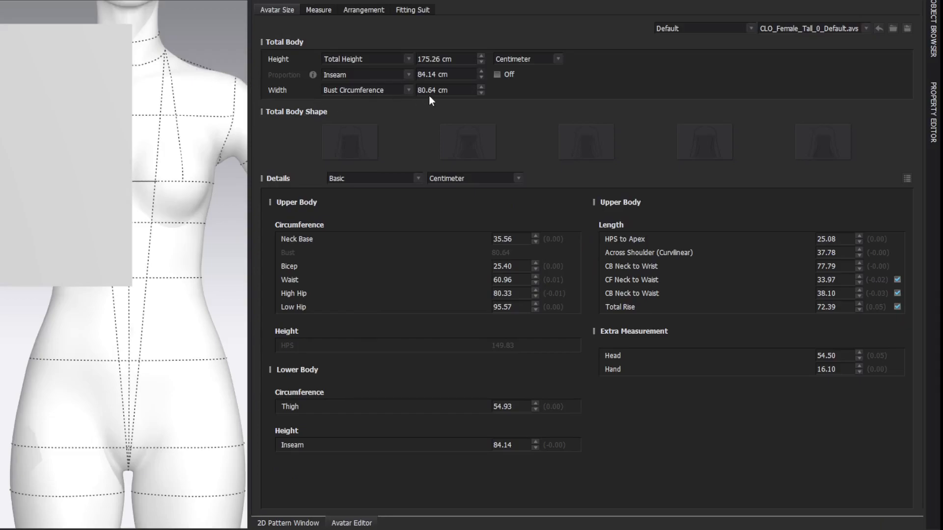
left_click(443, 93)
left_click(922, 2)
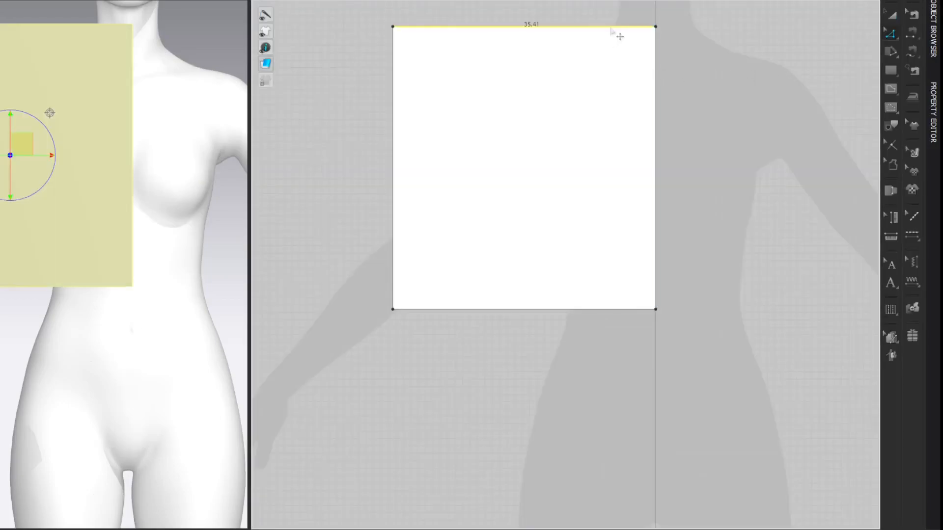
right_click(611, 29)
left_click(623, 108)
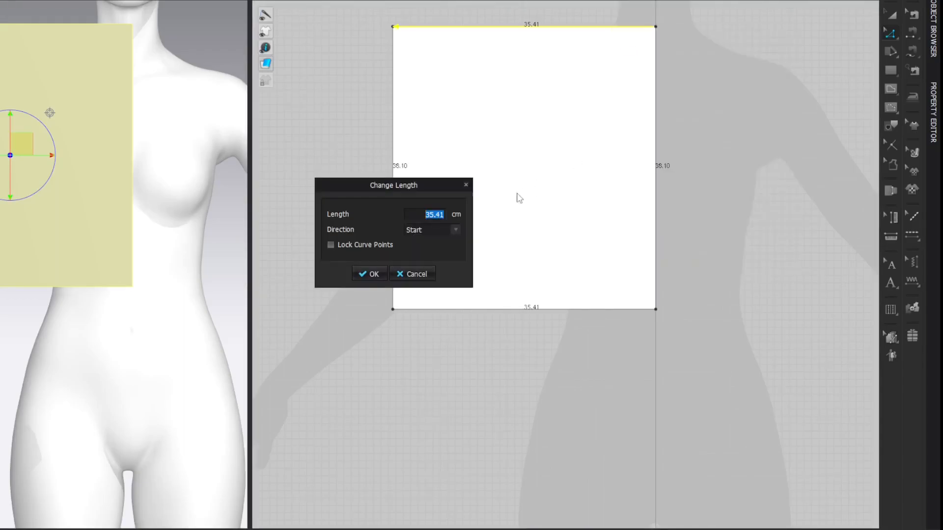
left_click(440, 216)
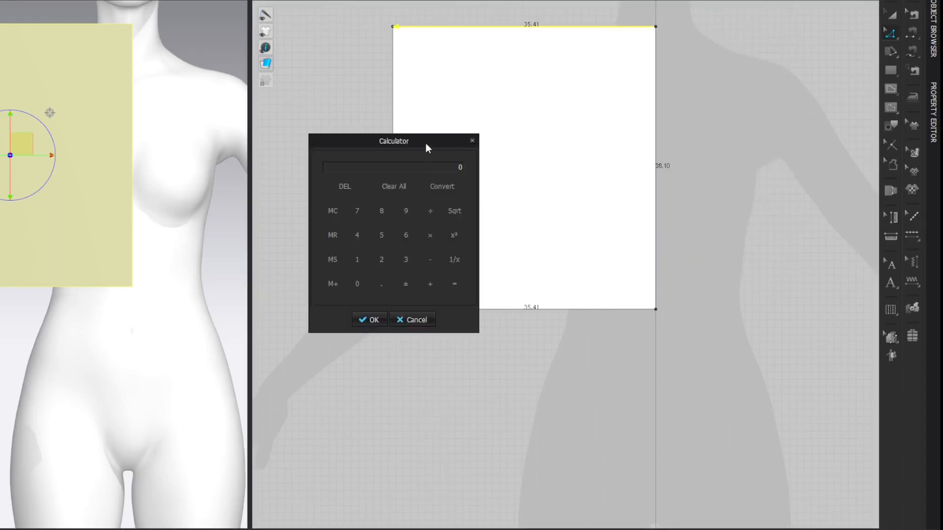
type("80.64/2+6=")
left_click(380, 316)
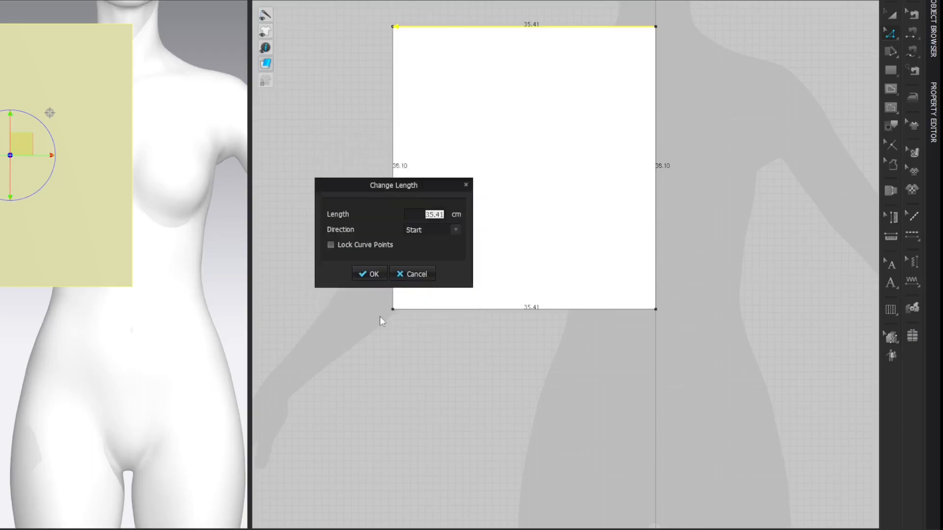
left_click(358, 276)
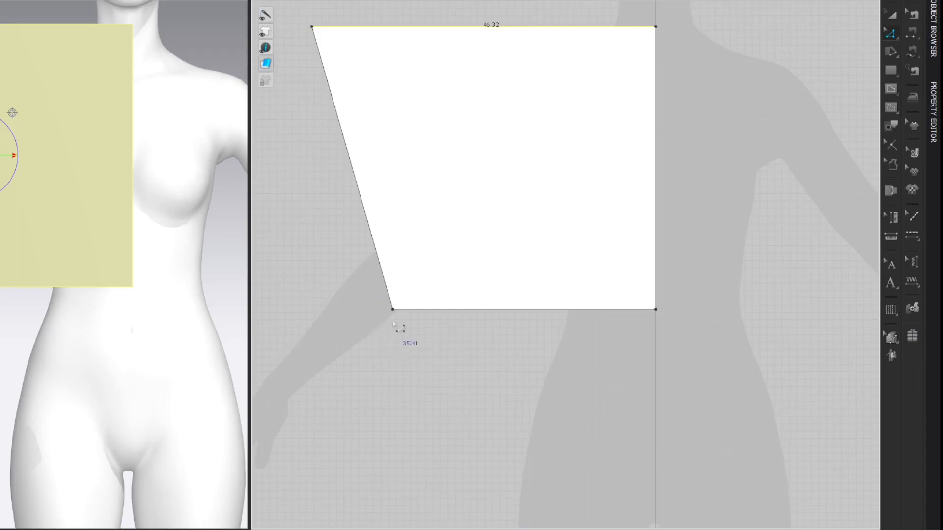
left_click_drag(394, 314, 312, 315)
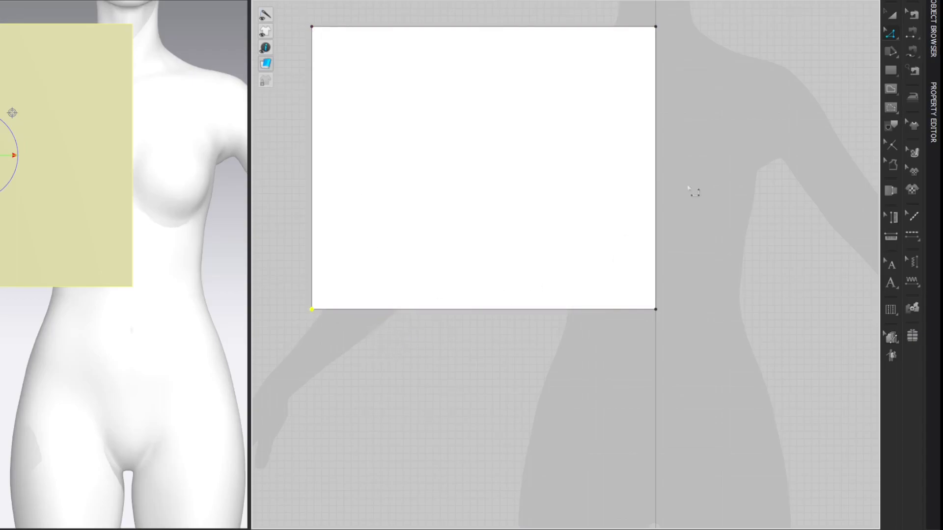
left_click(817, 46)
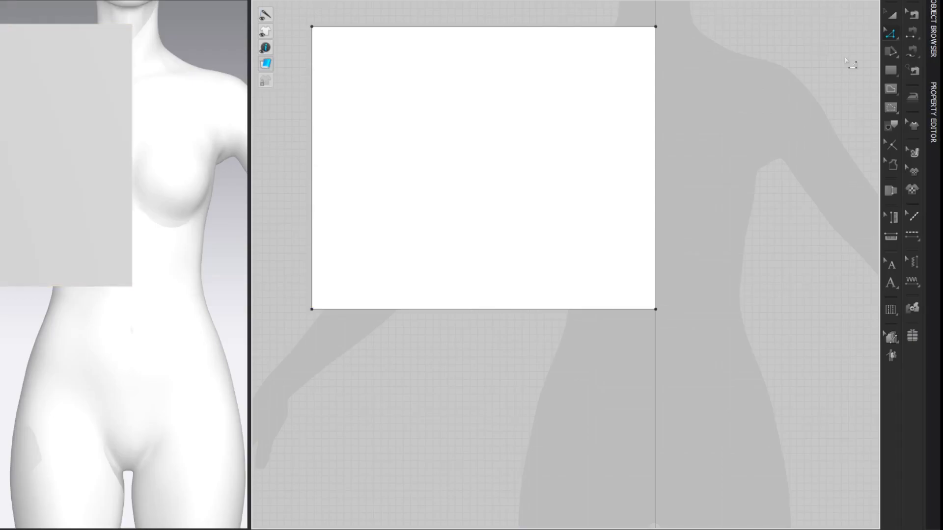
Step: Split the outer vertical edge into two lines, with Line 1 measuring 20.42 cm (80.64/12+13.7) from the upper corner
key("x")
right_click(315, 52)
left_click_drag(352, 107, 440, 114)
left_click(448, 165)
left_click_drag(355, 143, 458, 114)
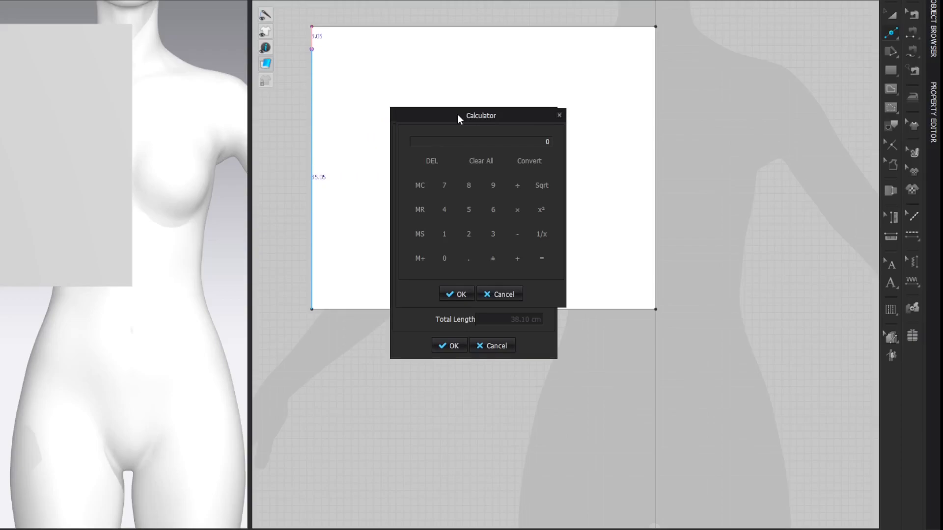
type("80.64/12")
key("Return")
type("13.7")
key("Return")
left_click(459, 290)
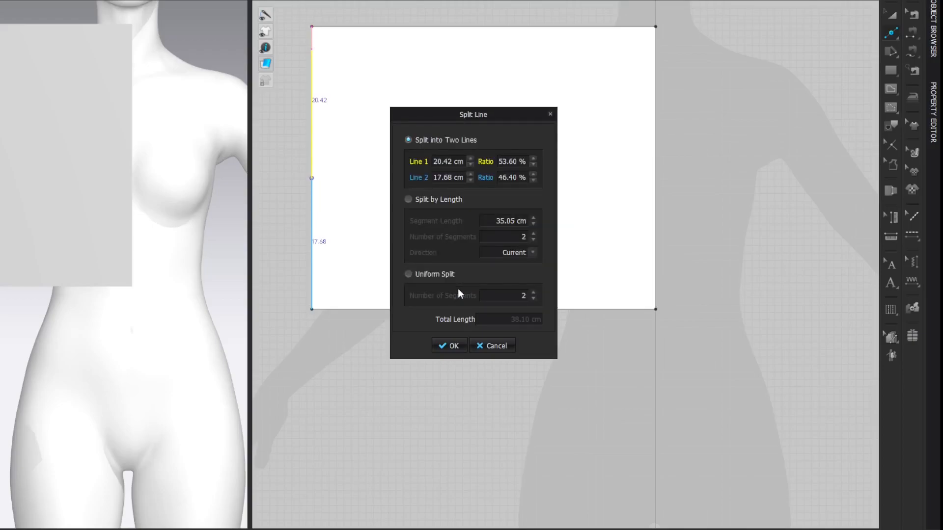
left_click(450, 346)
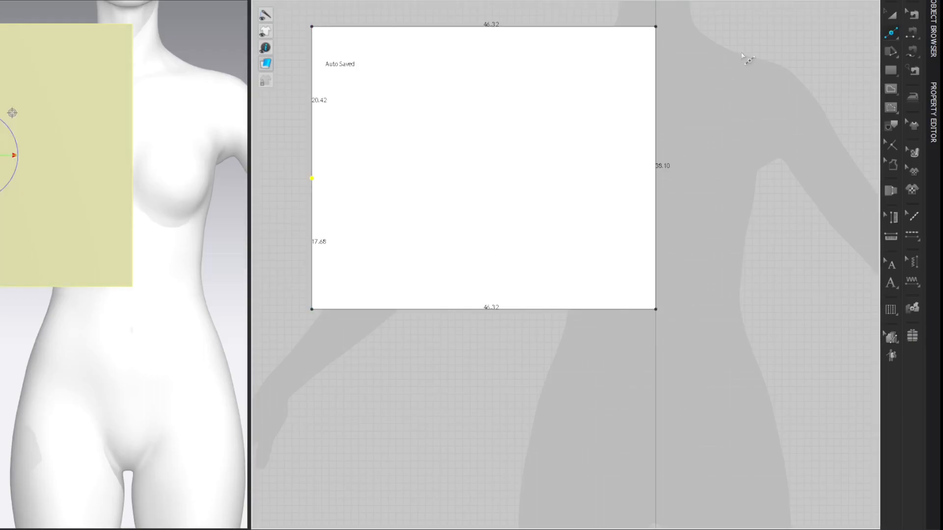
key("z")
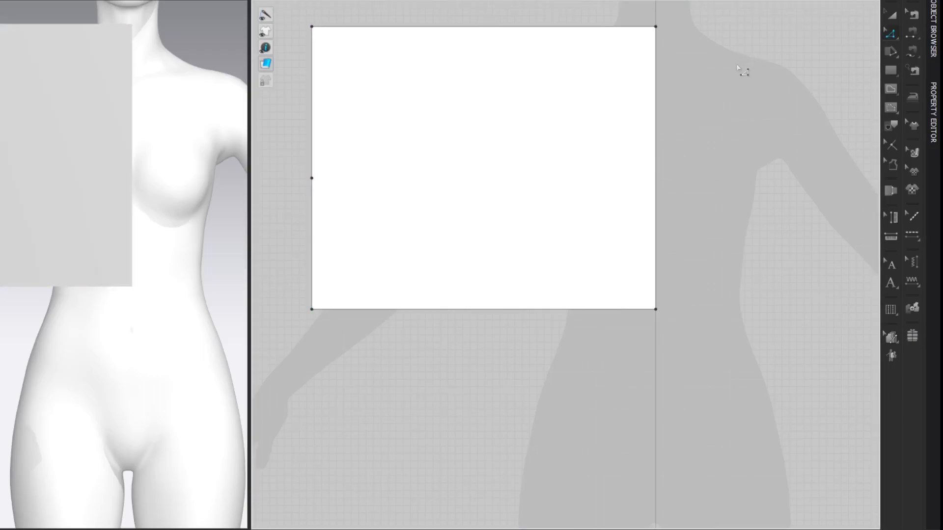
Step: Draw a horizontal internal line from the split point on the outer edge across to the centre edge
key("g")
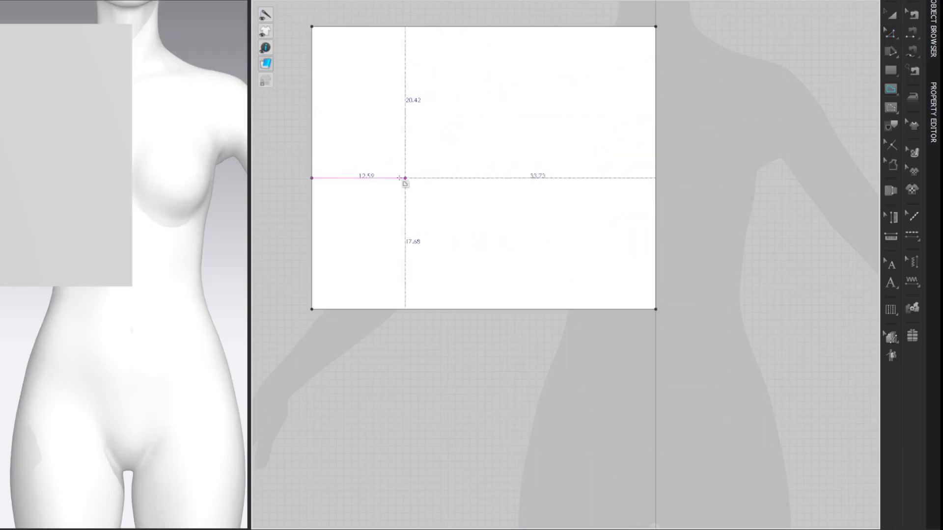
left_click(313, 178)
left_click(655, 178)
left_click(792, 92)
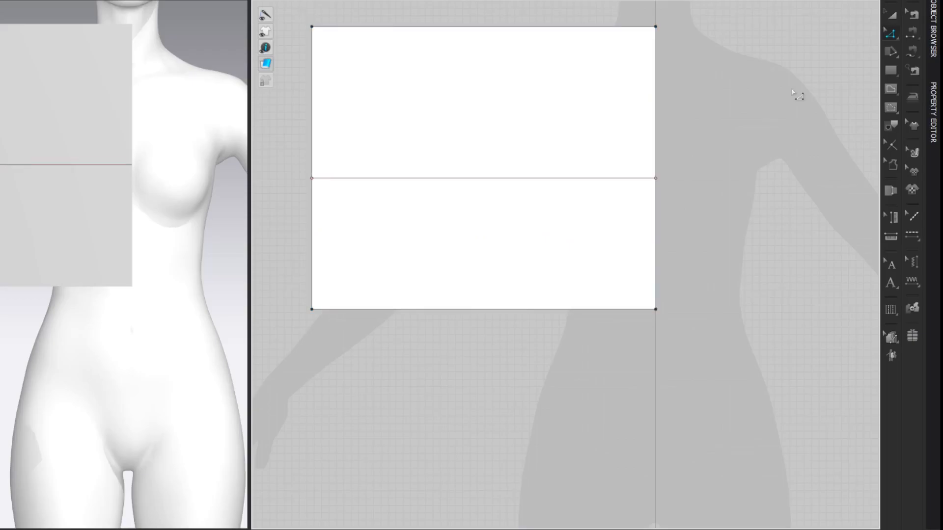
Step: Split the horizontal internal line 16.28 cm (80.64/8+6.2) from the centre edge
key("x")
right_click(635, 178)
right_click(367, 159)
left_click(375, 163)
type("80.64")
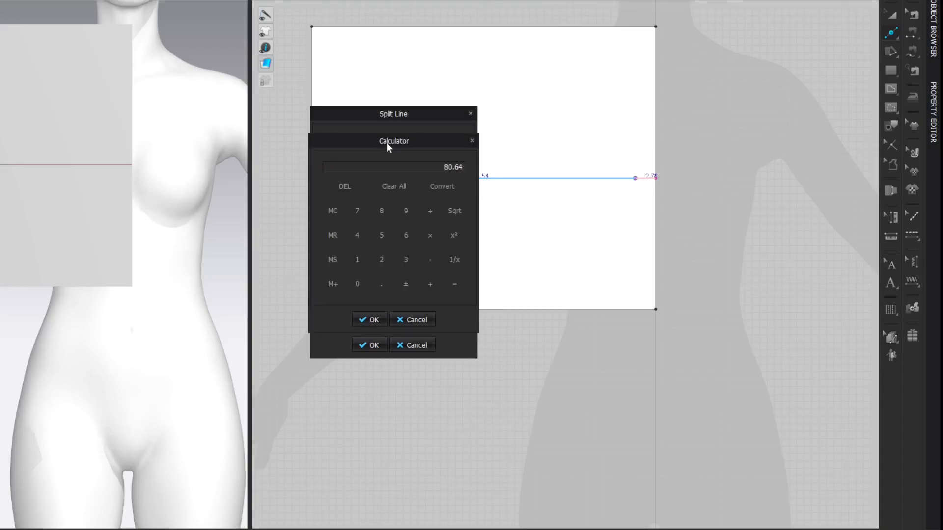
type("/8")
key("Return")
type("6.2")
key("Return")
left_click(366, 320)
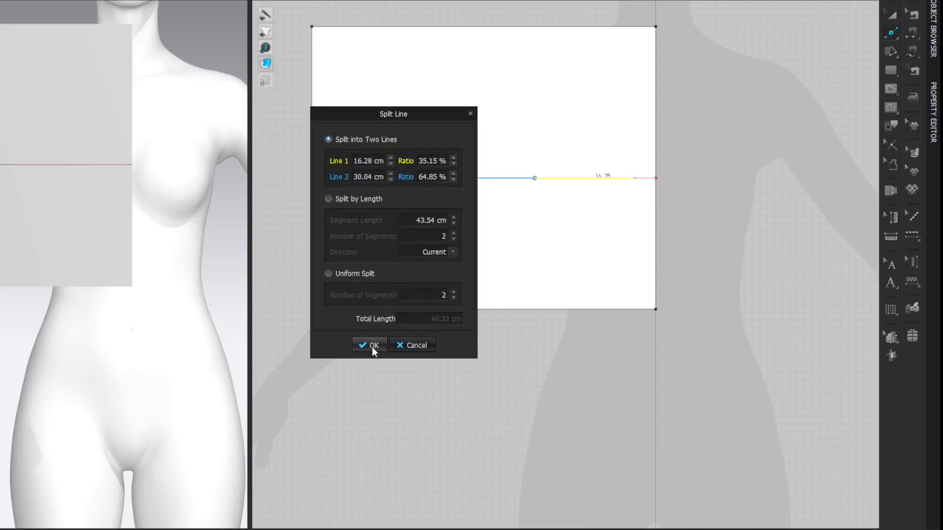
left_click(373, 346)
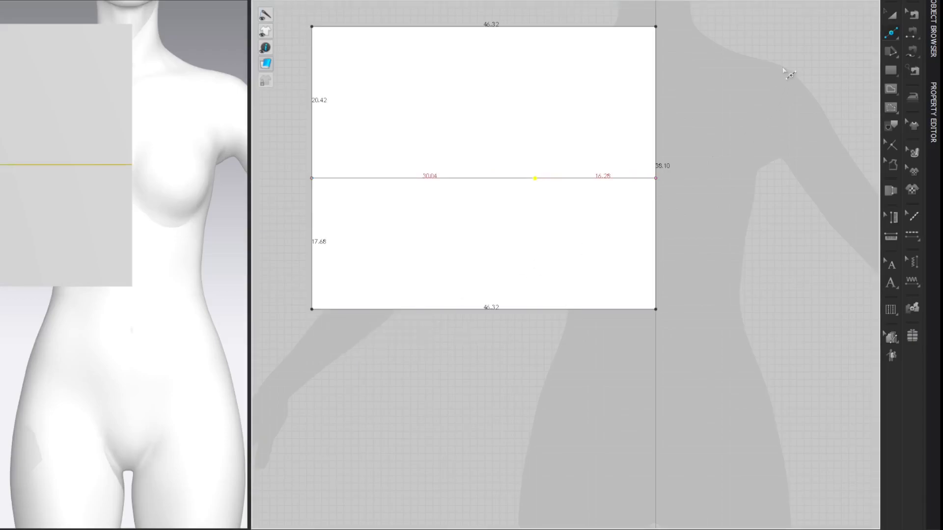
key("z")
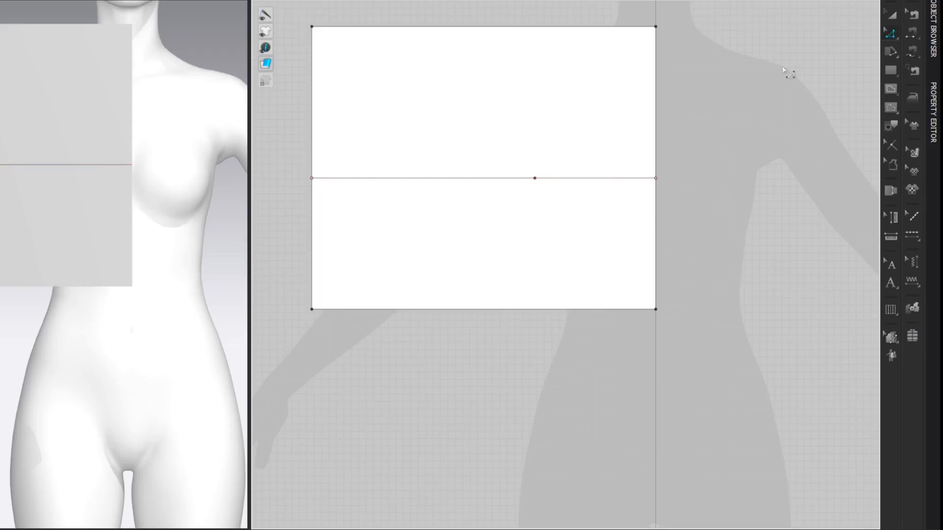
Step: Draw a vertical internal line from the horizontal line's split point up to the pattern's upper edge
key("g")
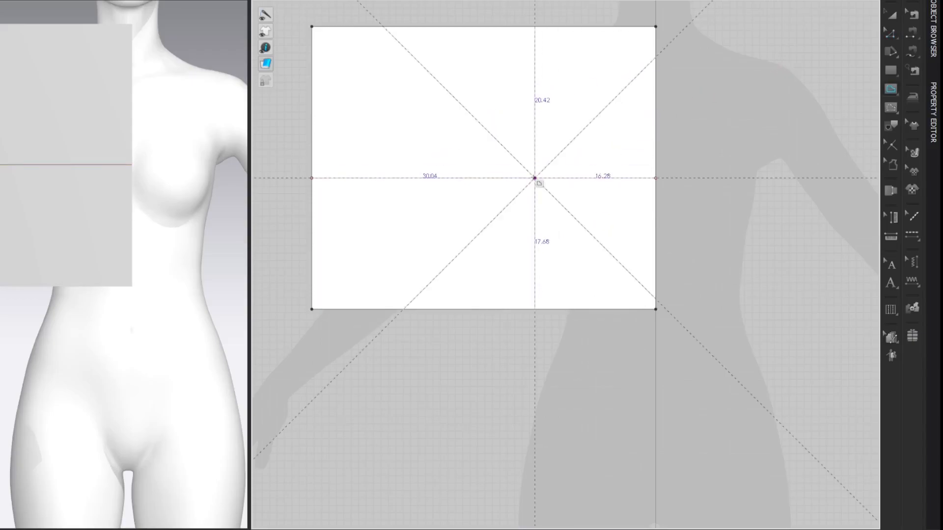
double_click(543, 30)
key("z")
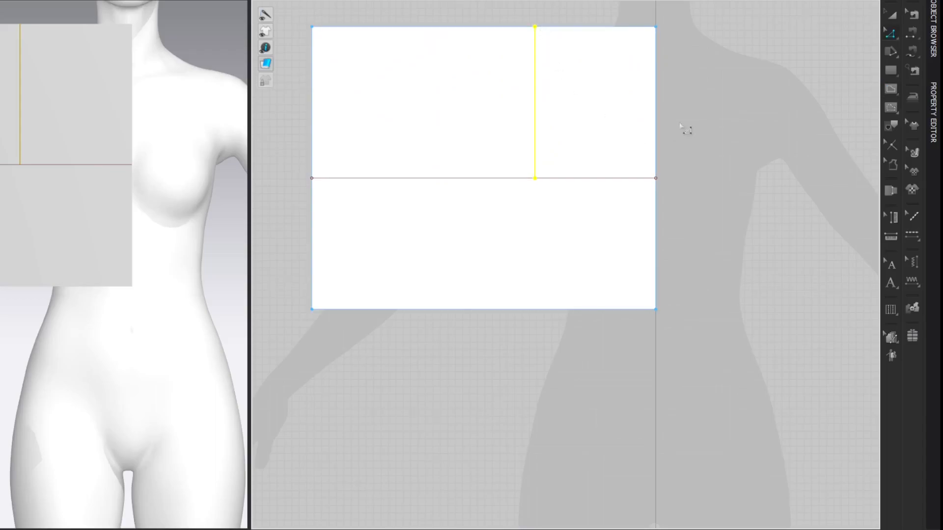
left_click(789, 47)
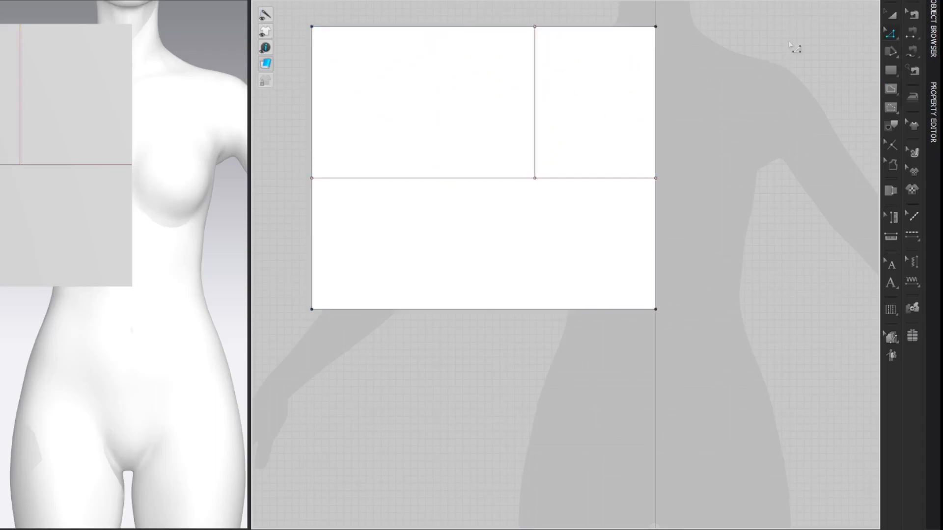
Step: Split the horizontal internal line with Line 1 measuring 17.48 cm (80.64/8+7.4) from the outer edge
key("x")
right_click(344, 178)
left_click_drag(373, 116, 121, 114)
right_click(110, 165)
left_click(120, 174)
left_click_drag(370, 142, 131, 139)
type("80.64/8")
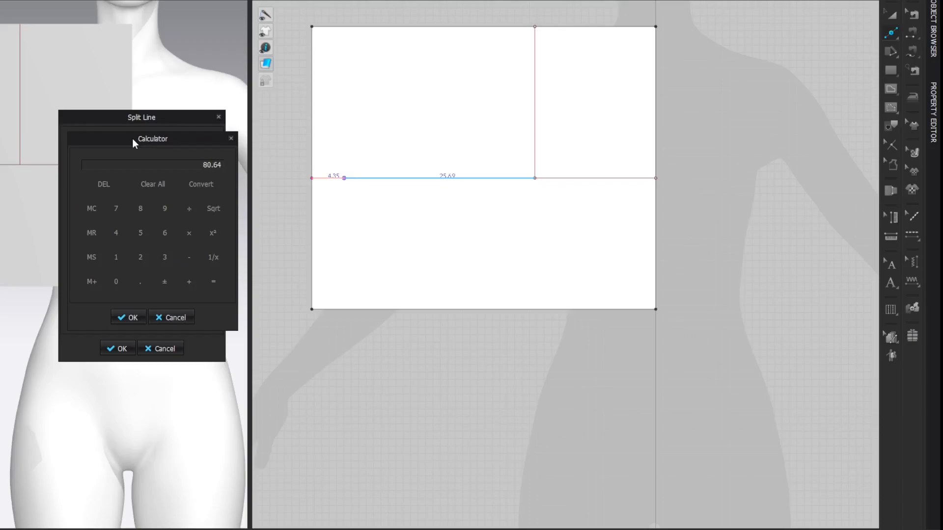
key("Return")
type("+7.4")
key("Return")
left_click(121, 316)
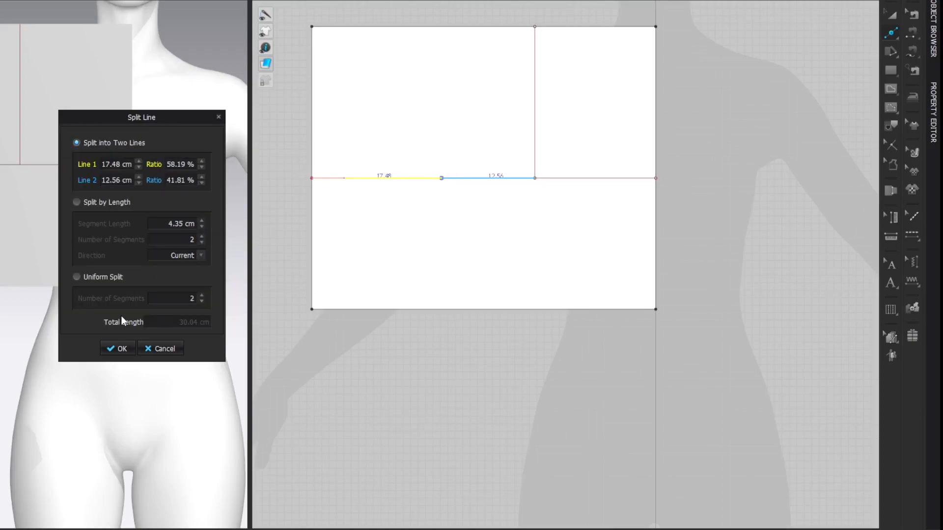
left_click(120, 350)
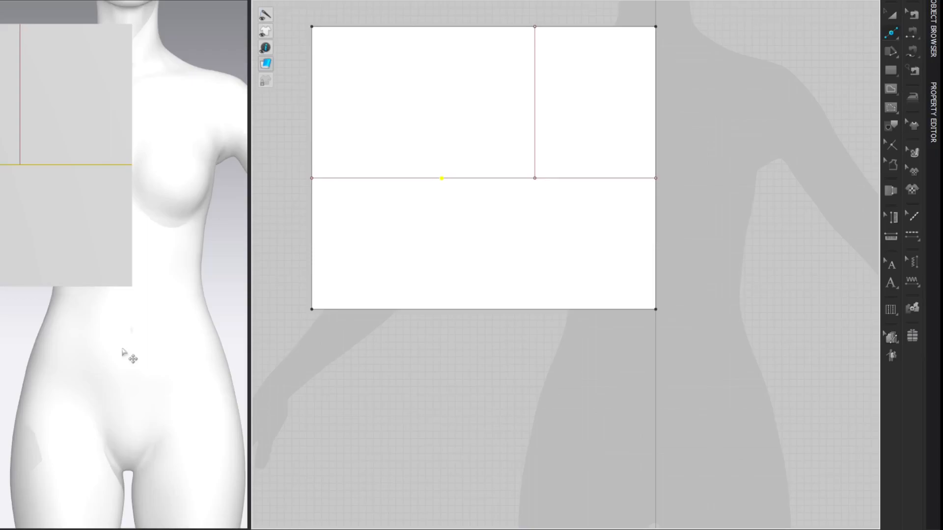
key("z")
left_click(762, 57)
Step: Draw a vertical internal line from the new 17.48 cm split point up to the pattern's upper edge
key("g")
left_click(442, 178)
double_click(441, 26)
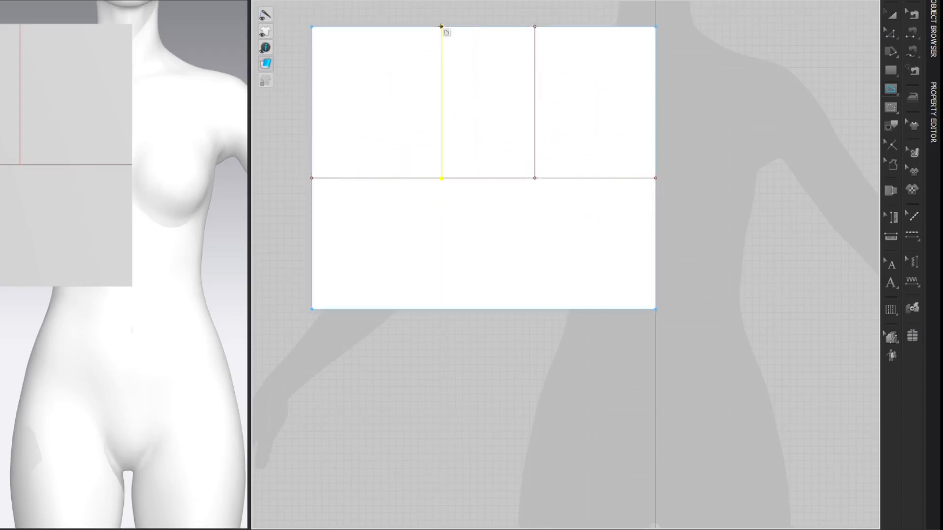
key("z")
left_click(793, 62)
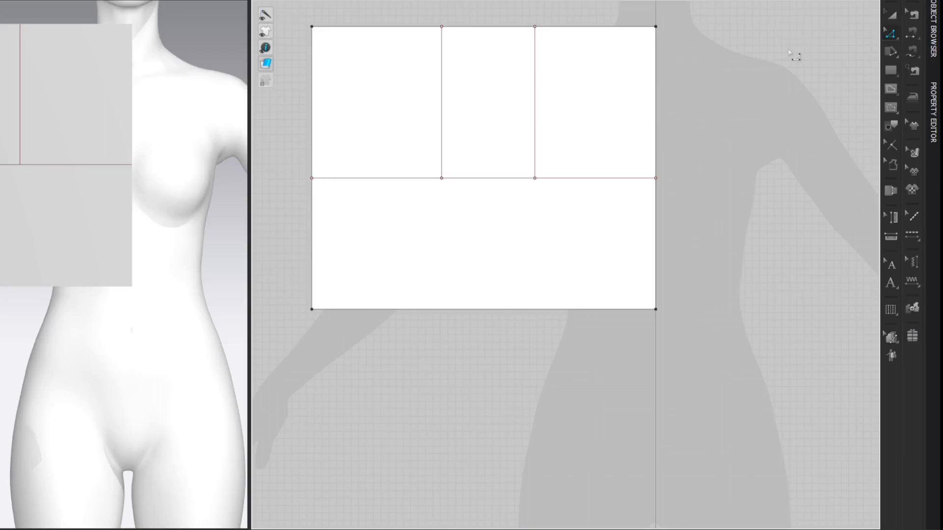
Step: Split the new vertical internal line into two lines, with Line 1 measuring 8 cm from the upper edge
key("x")
right_click(442, 53)
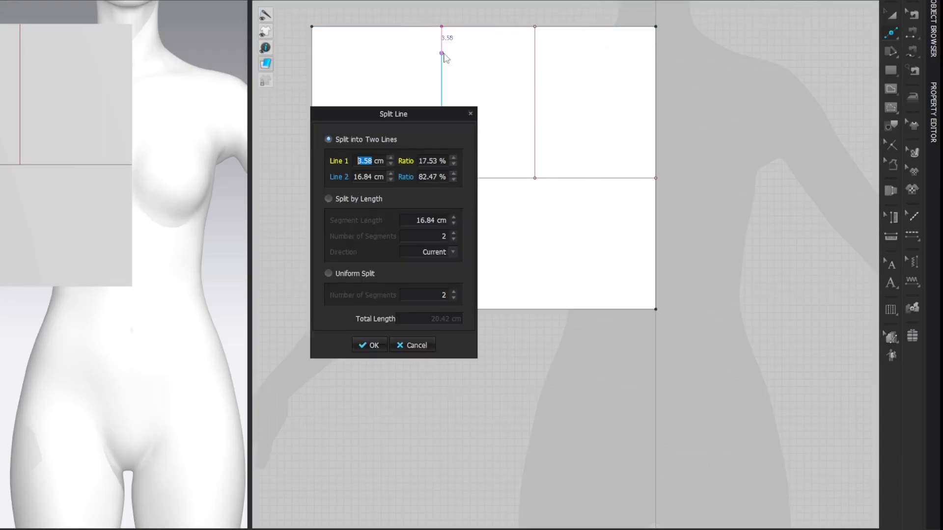
type("8")
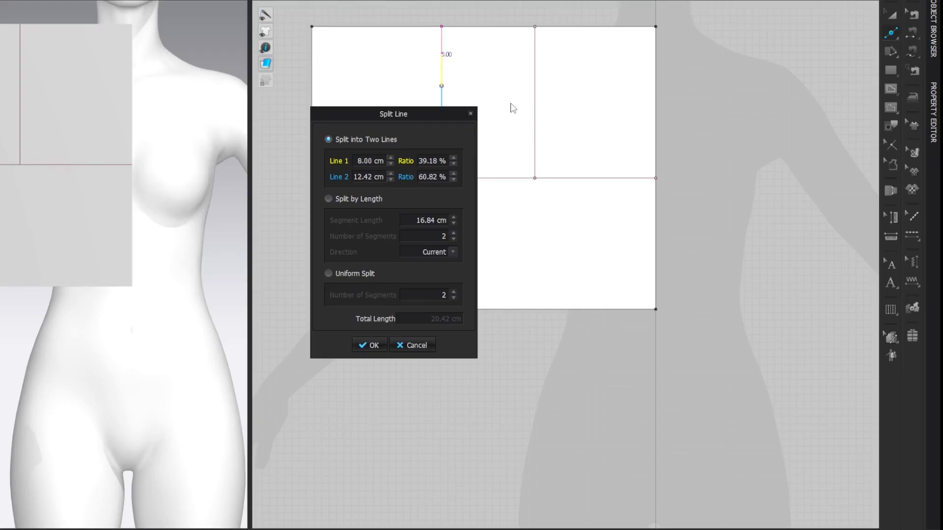
key("Return")
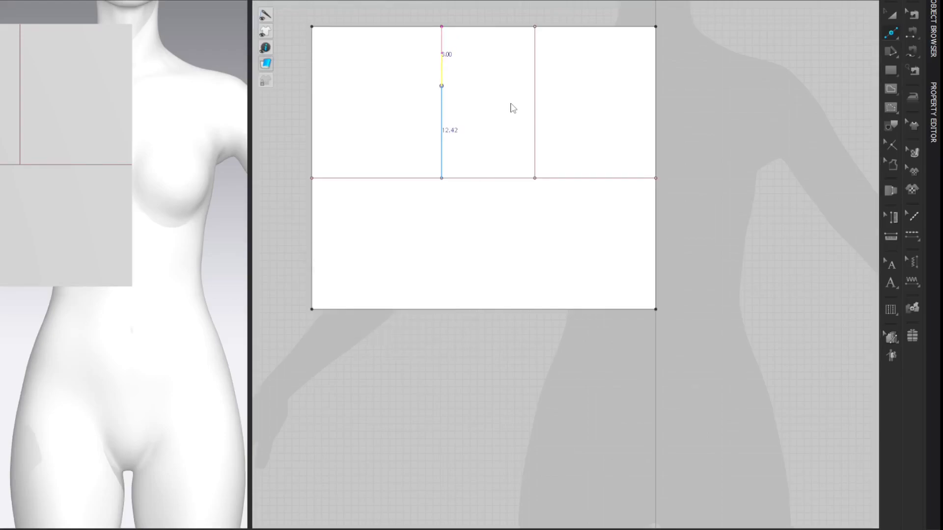
key("shift+l")
key("shift+l")
key("a")
key("z")
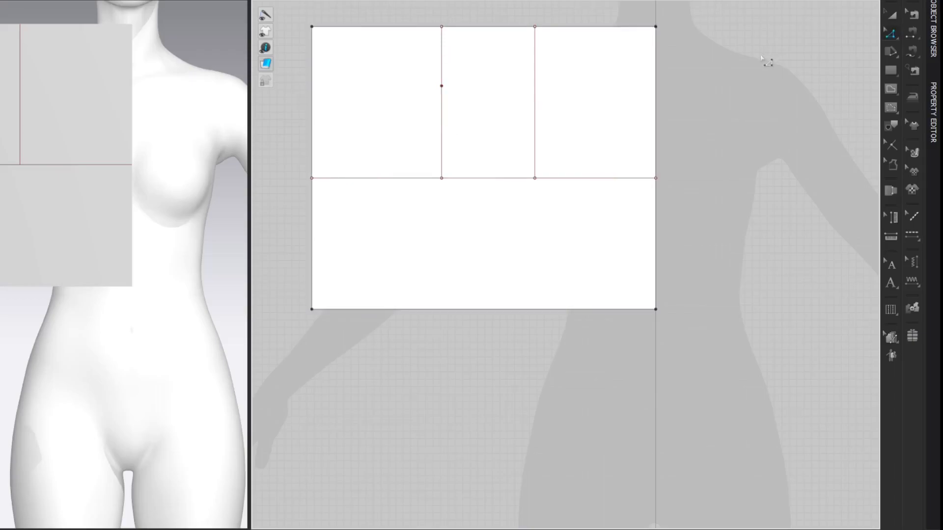
Step: Draw a horizontal internal line from the 8 cm split point across to the outer edge
key("g")
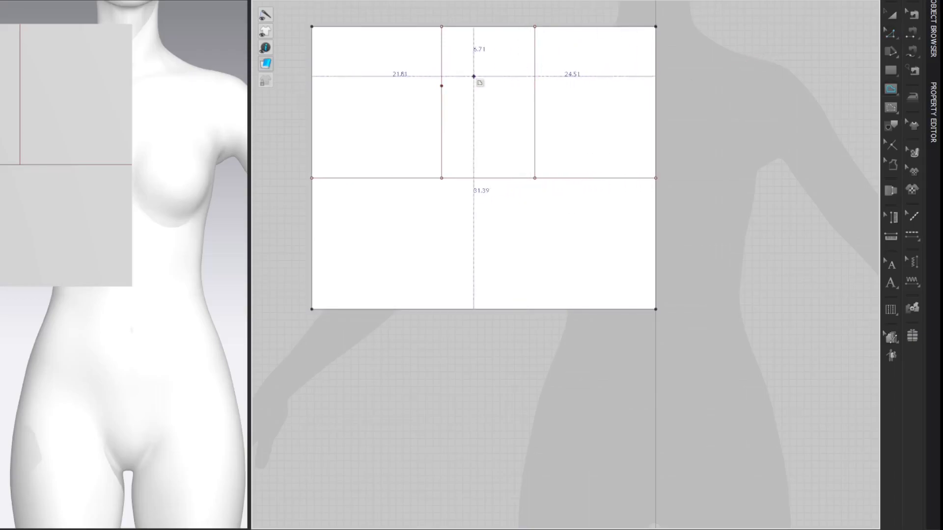
left_click(442, 86)
double_click(312, 86)
key("z")
left_click(833, 45)
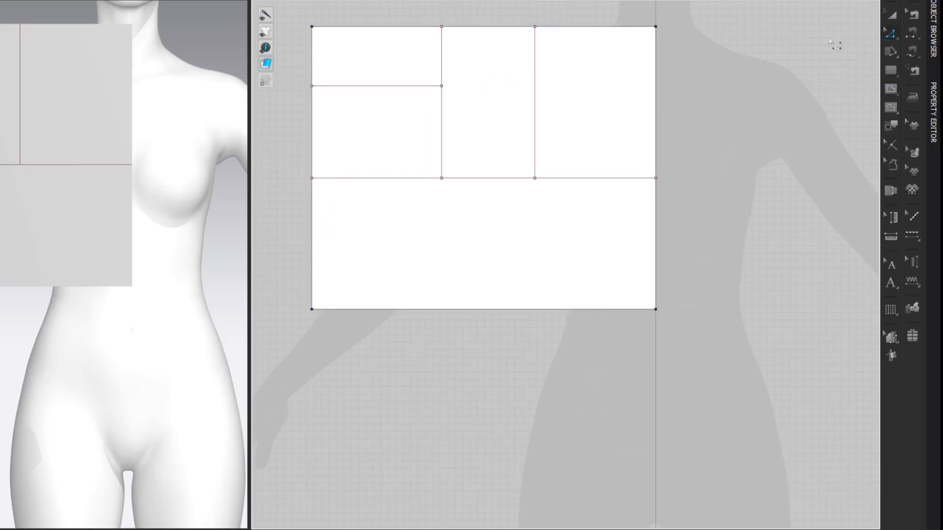
Step: Split the vertical line's lower segment, below the 8 cm point, uniformly into two equal segments
key("x")
right_click(442, 124)
left_click_drag(444, 124, 358, 116)
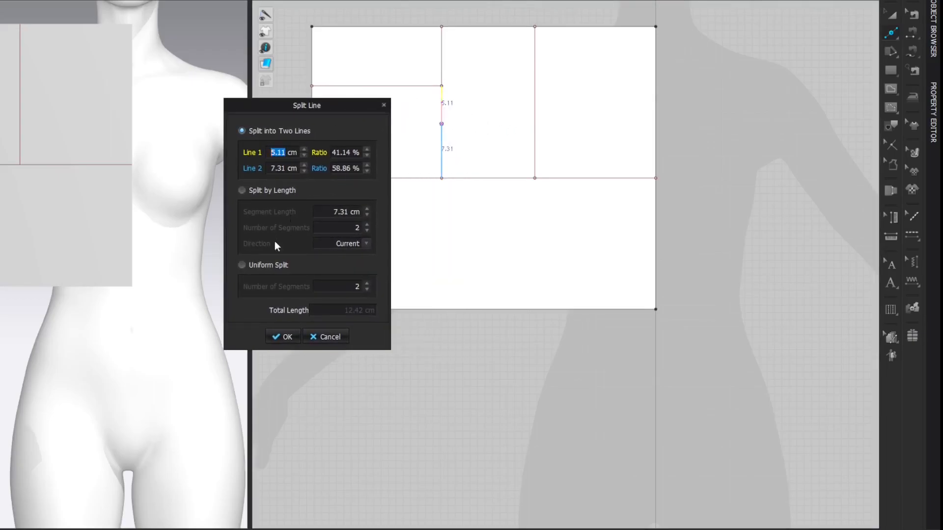
left_click(242, 265)
left_click(272, 337)
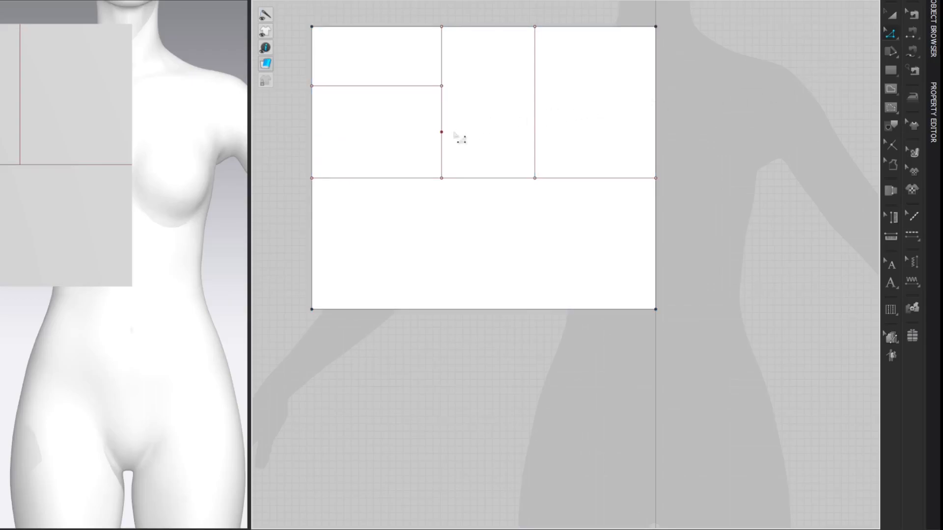
Step: Move the lower segment's midpoint slightly down along the vertical internal line by an exact distance
left_click_drag(443, 132, 281, 113)
right_click(442, 137)
type("1")
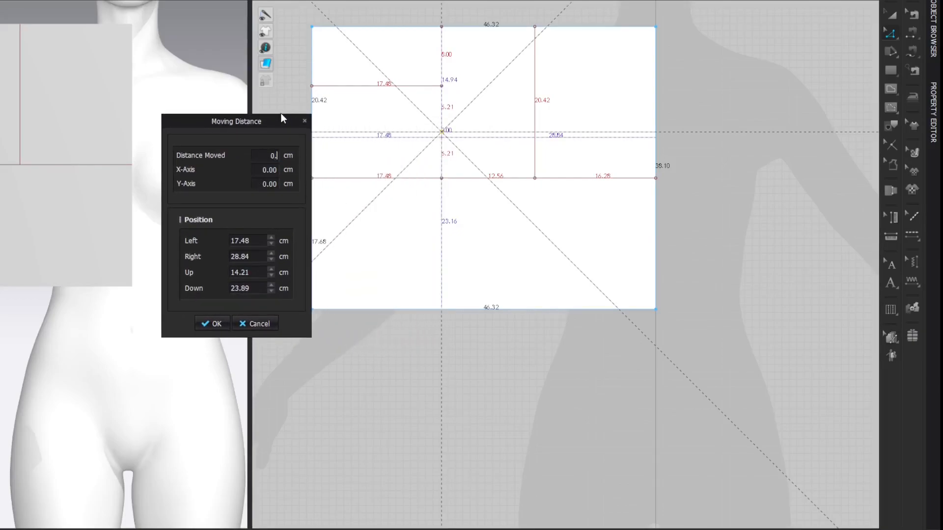
key("Return")
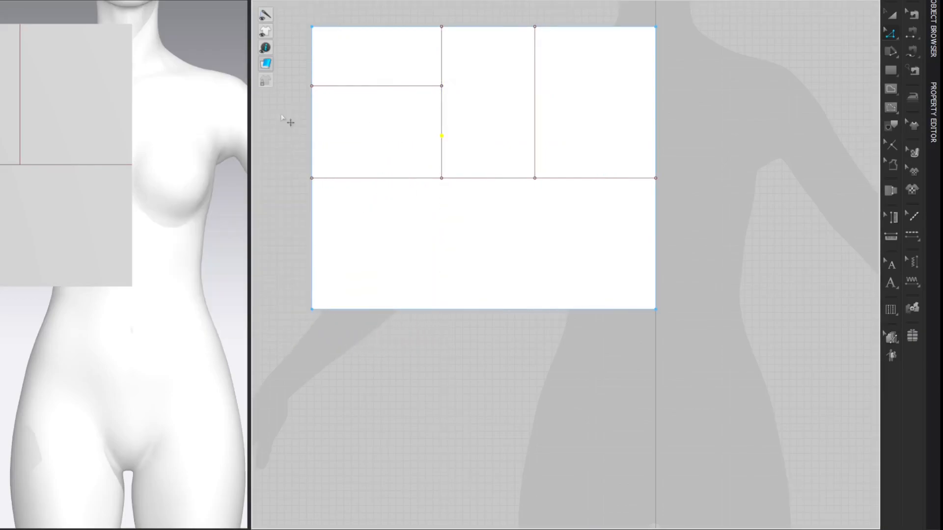
left_click(813, 65)
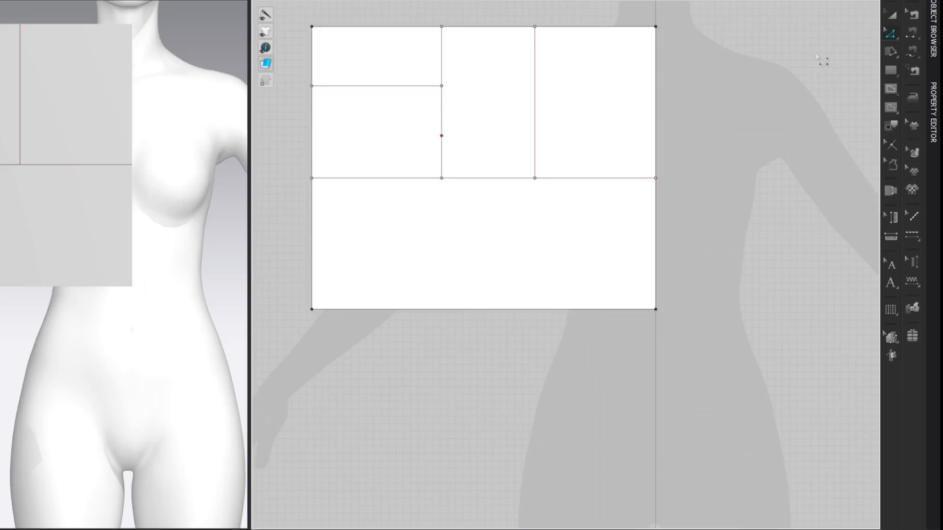
Step: Split the horizontal line between the two verticals, with Line 1 measuring 2.52 cm (80.64/32) from the vertical nearer the centre edge
key("x")
left_click(526, 178)
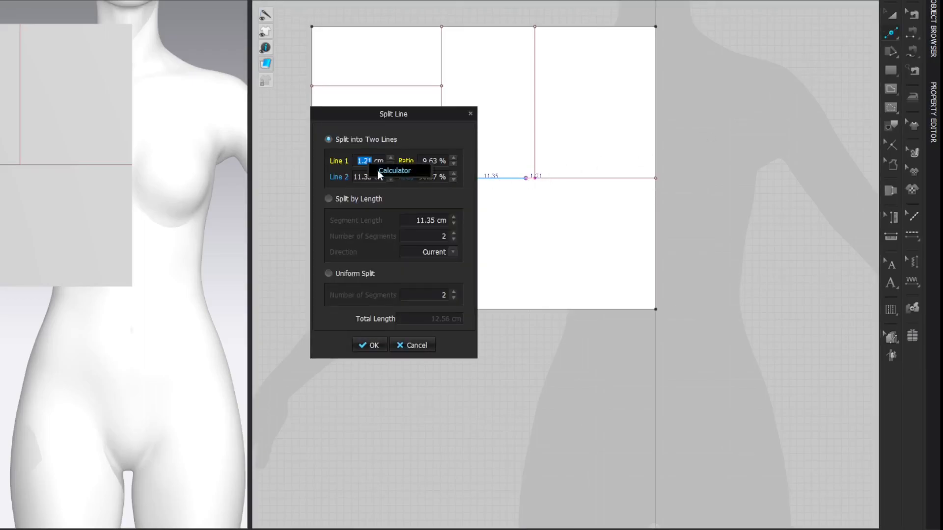
left_click(378, 171)
type("80")
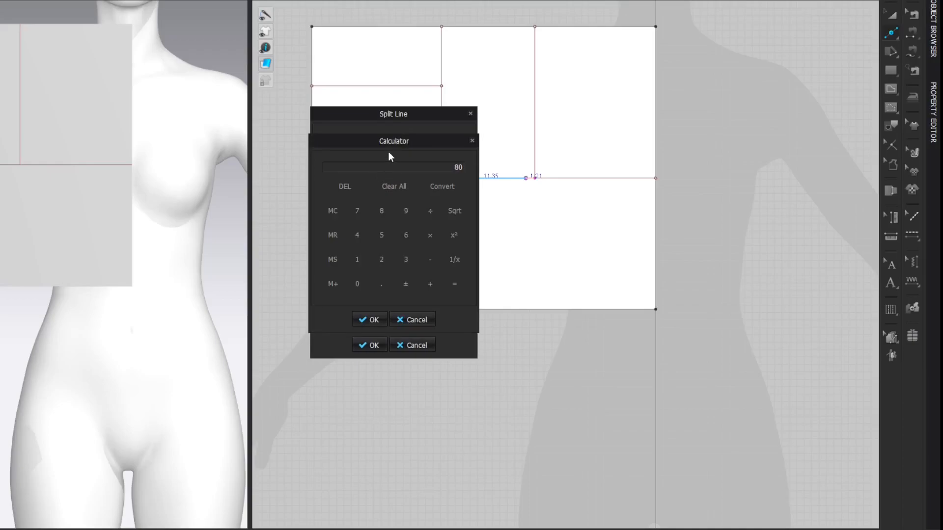
type(".64/32")
key("Return")
left_click(373, 319)
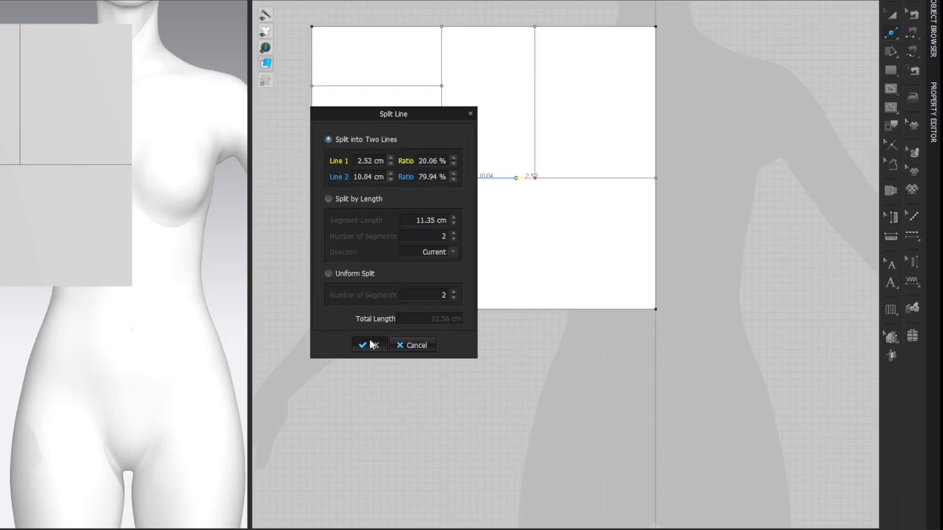
left_click(369, 400)
key("z")
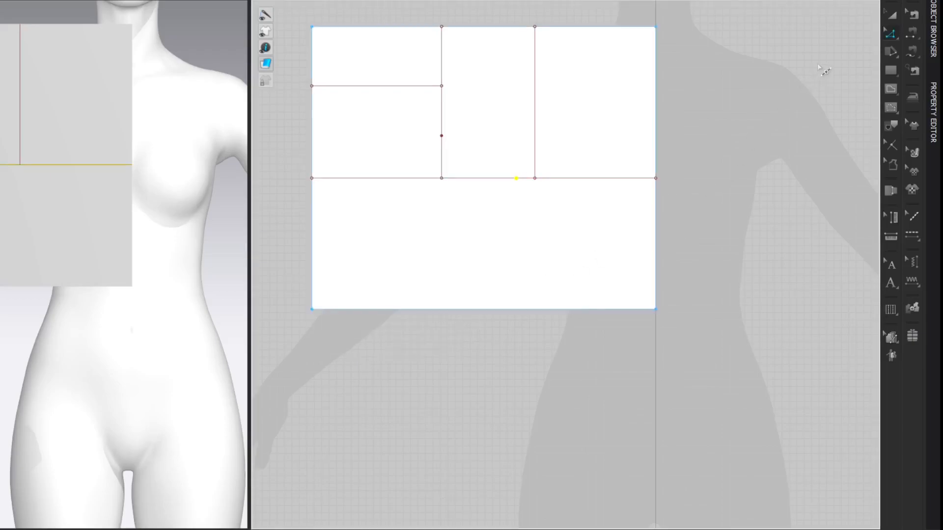
Step: Draw an L-shaped internal line from the 2.52 cm split point straight up, then across to the shifted point on the outer vertical
key("g")
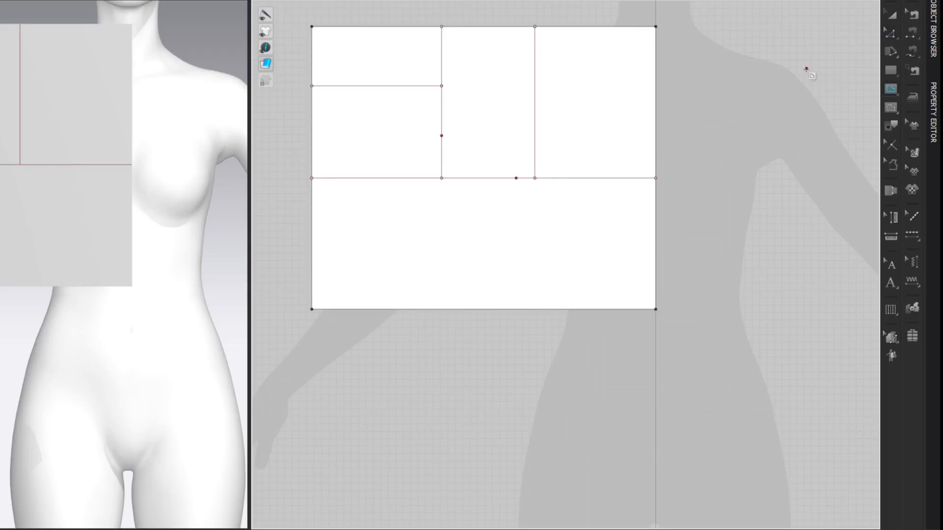
left_click(516, 178)
left_click(515, 135)
double_click(442, 136)
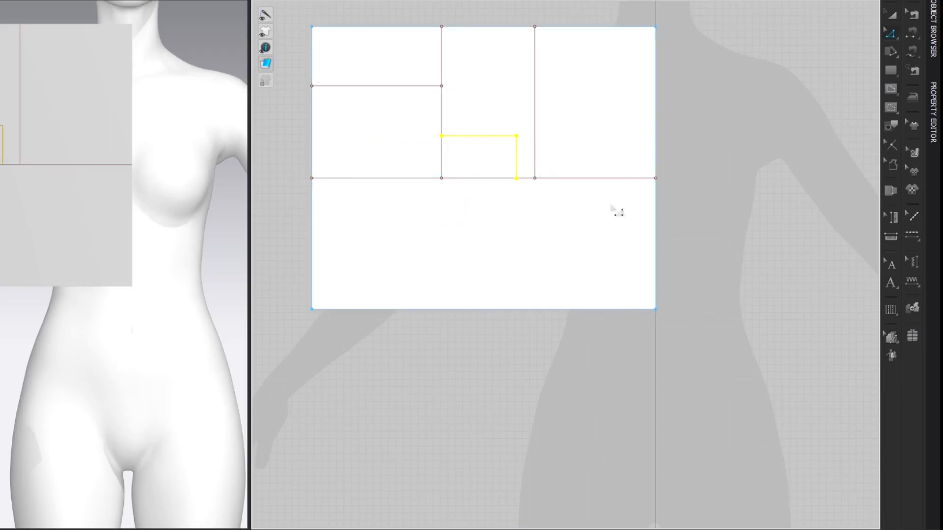
key("z")
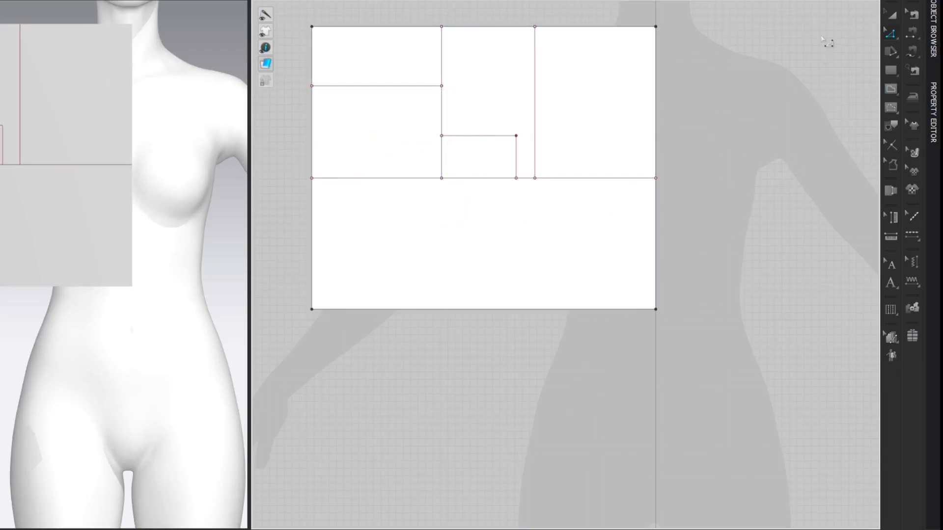
Step: Split the horizontal segment beneath the L-shaped line uniformly into two equal segments
key("a")
middle_click_drag(789, 0, 788, 37)
key("z")
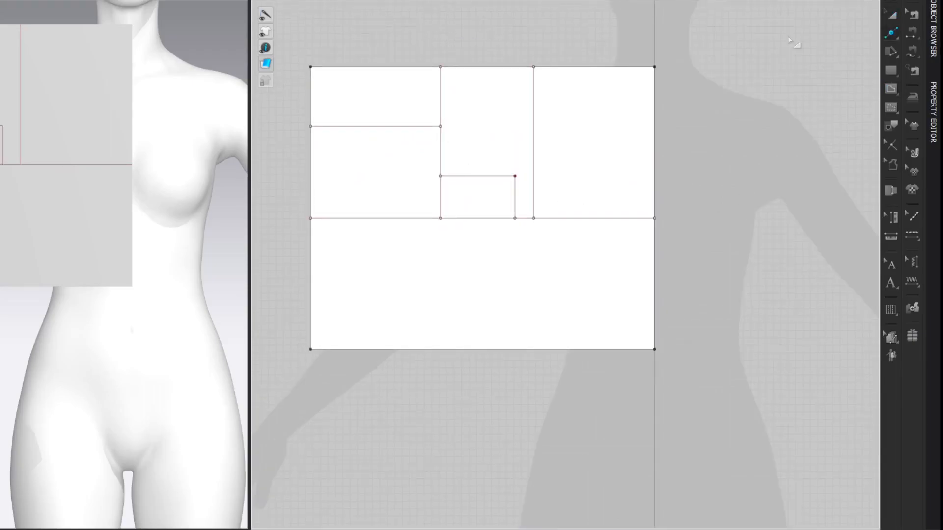
left_click(483, 219)
left_click(329, 274)
left_click_drag(419, 114, 294, 110)
left_click(243, 342)
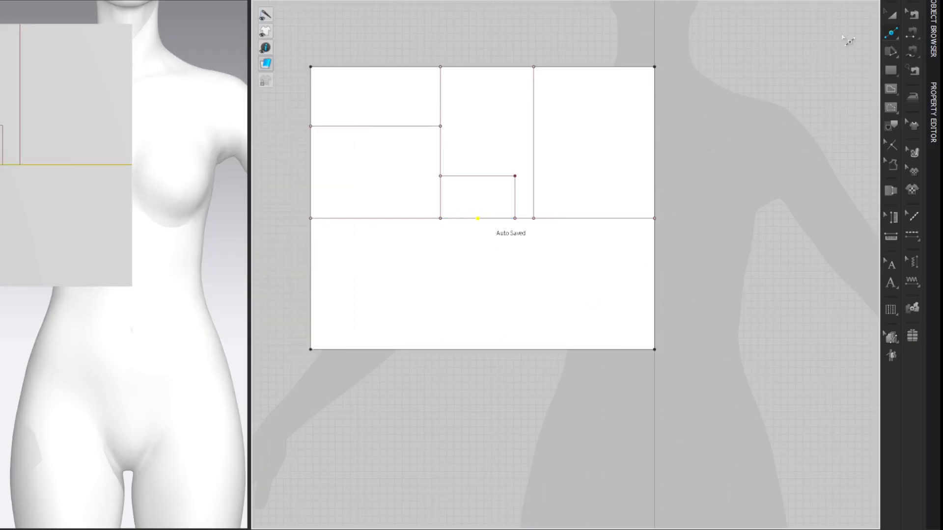
Step: Draw a vertical internal line from that segment's midpoint down to the pattern's lower edge
key("g")
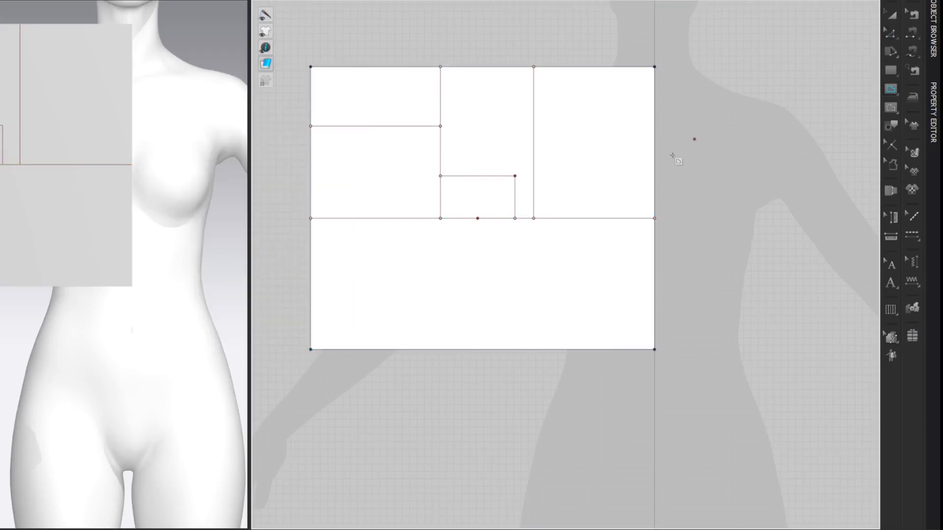
left_click(478, 218)
left_click(471, 349)
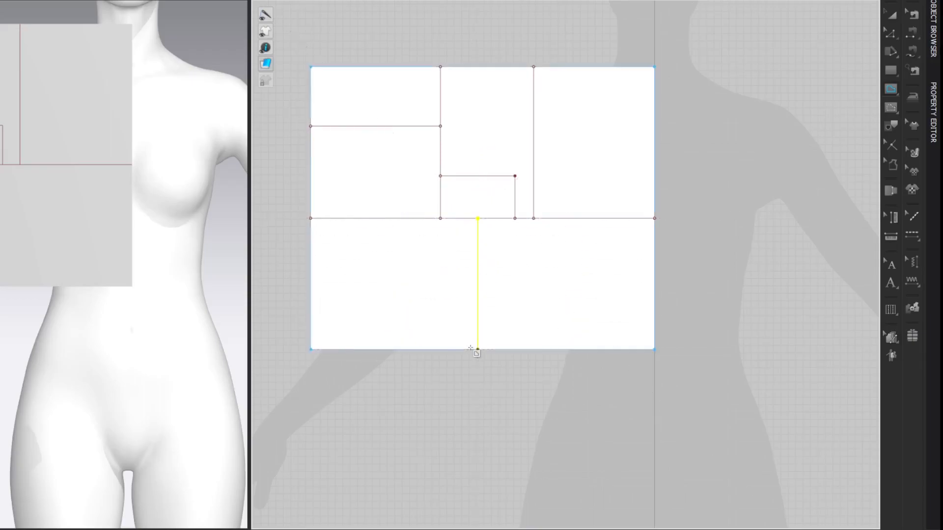
left_click(784, 58)
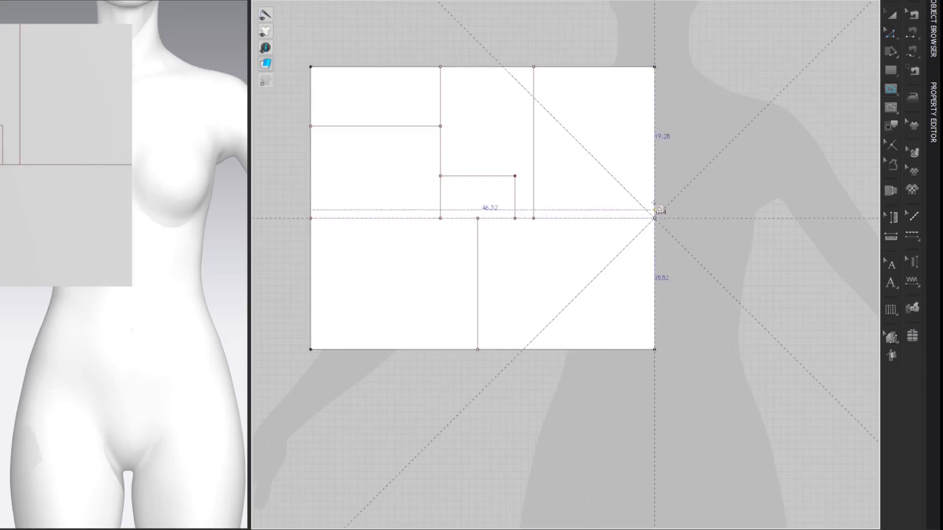
Step: Draw a 24.43 cm (80.64/5+8.3) internal line from the horizontal line's centre-edge end straight up beyond the pattern's upper corner
right_click(655, 51)
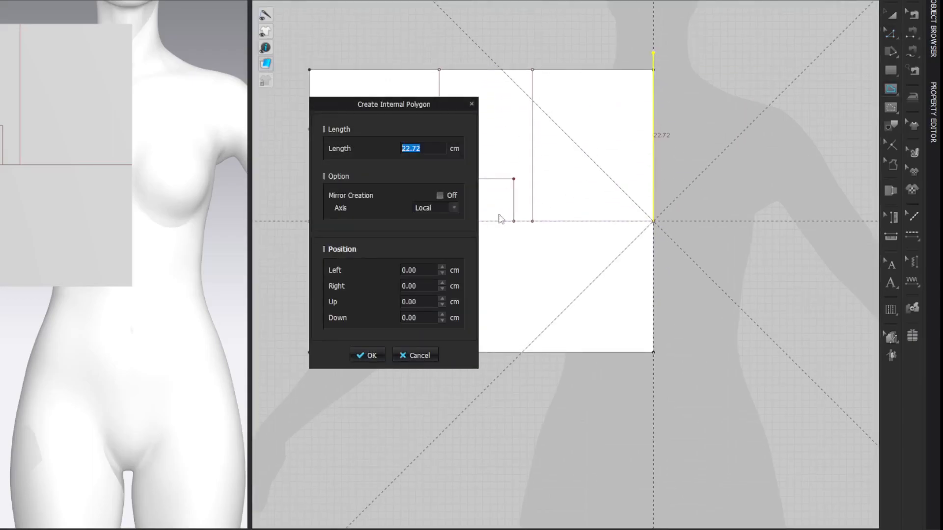
left_click_drag(395, 101, 222, 101)
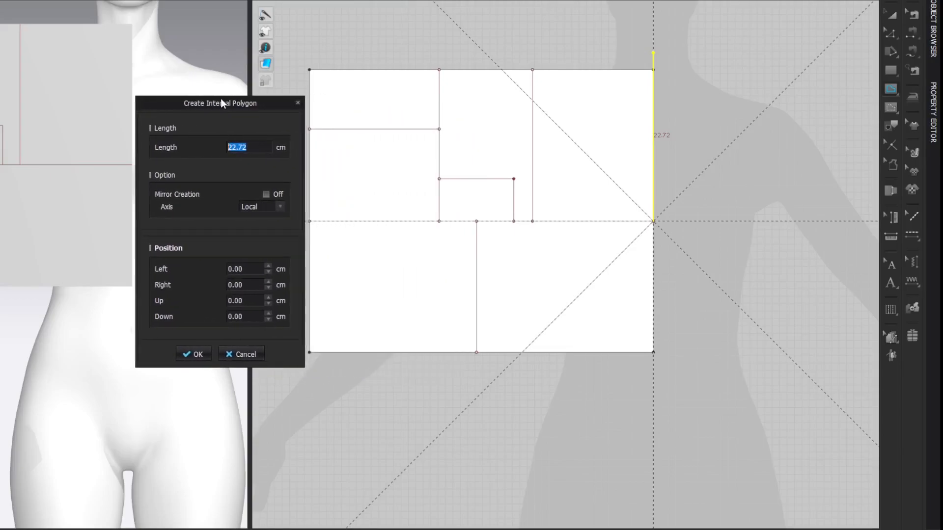
left_click(240, 161)
left_click_drag(386, 146, 207, 107)
type("80")
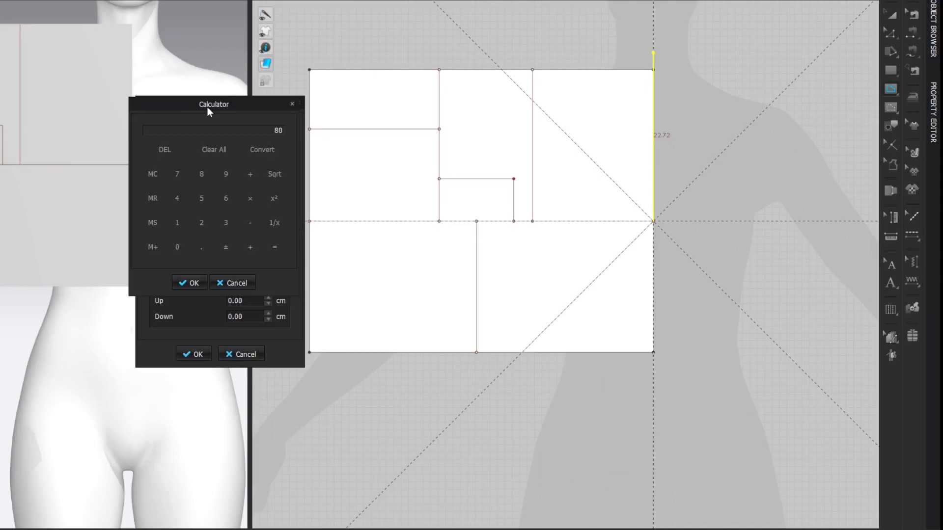
type(".64/5")
key("Return")
type("+83")
key("BackSpace")
type(".3")
key("Return")
left_click(194, 284)
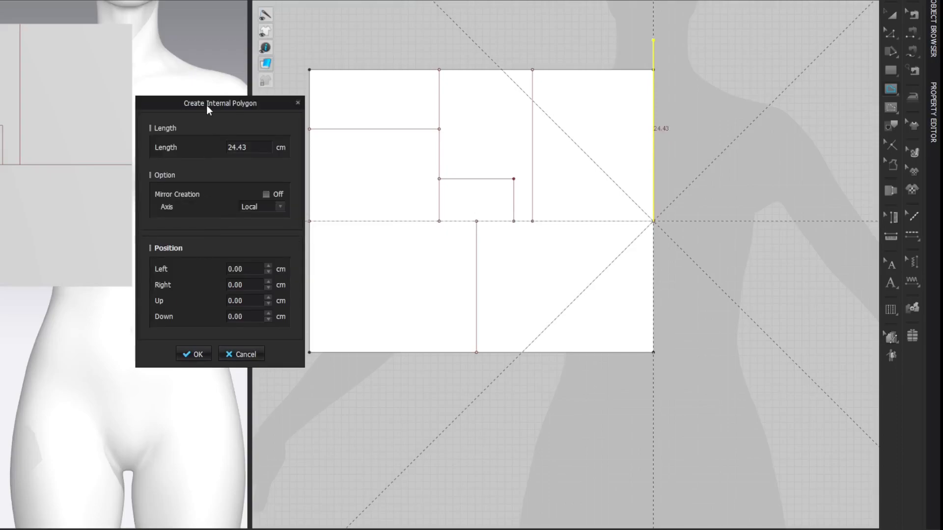
key("Return")
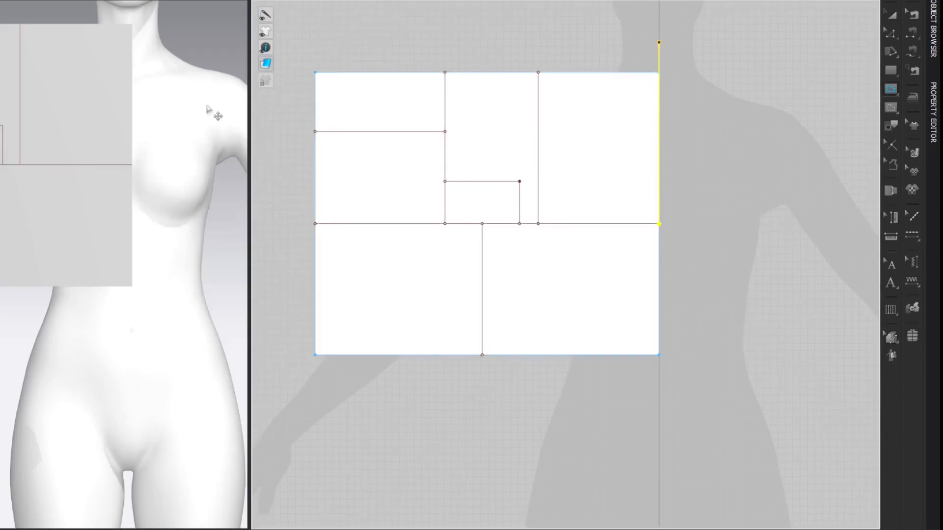
left_click(809, 39)
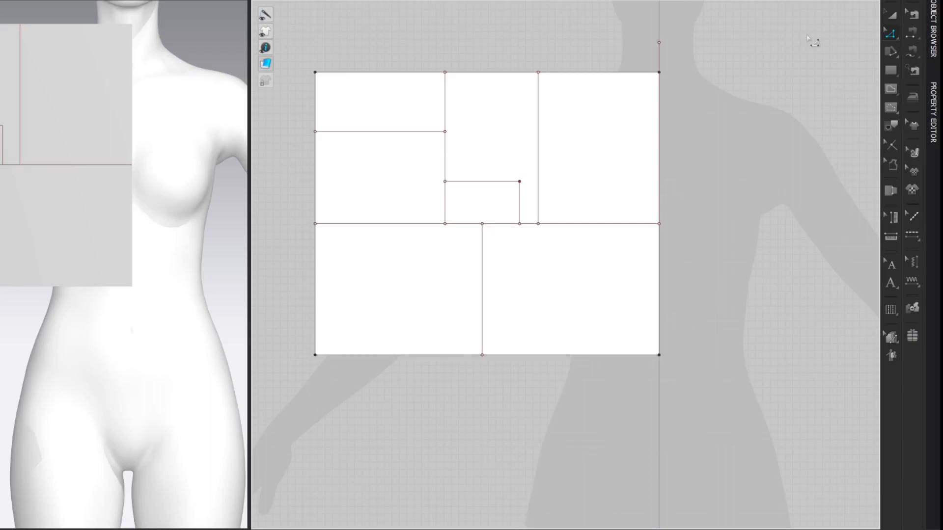
Step: Draw a horizontal internal line of 6.76 cm (80.64/24+3.4) from the top of the raised centre-edge line, away from the centre
left_click(659, 43)
right_click(624, 44)
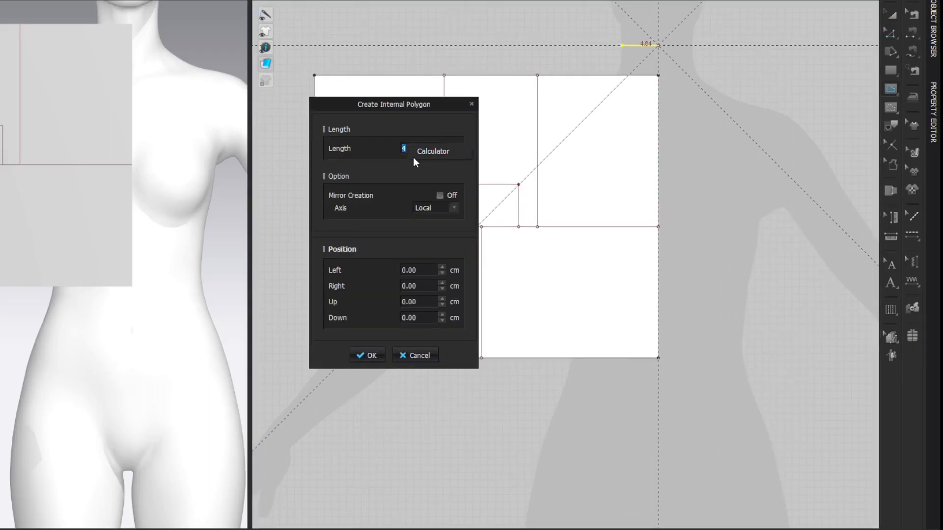
left_click(414, 155)
type("80.64")
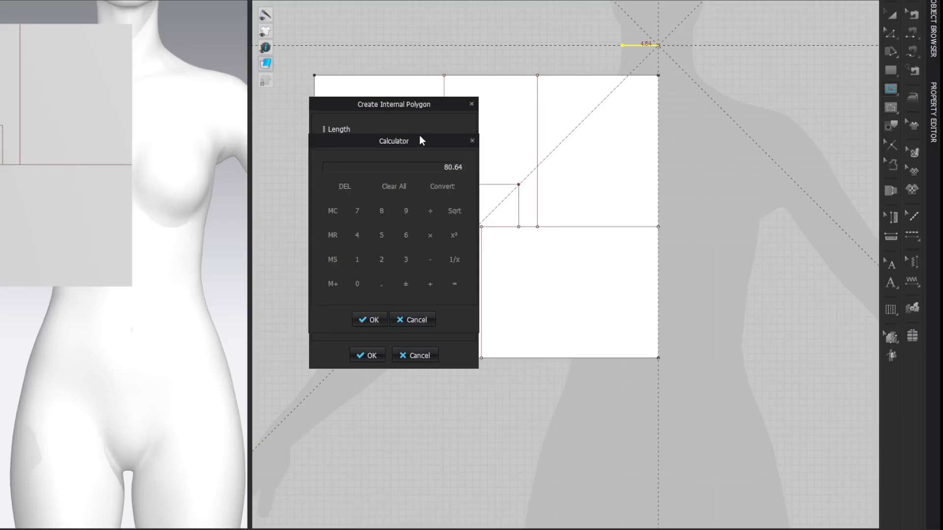
type("/24")
key("Return")
type("+3.4")
key("Return")
left_click(372, 320)
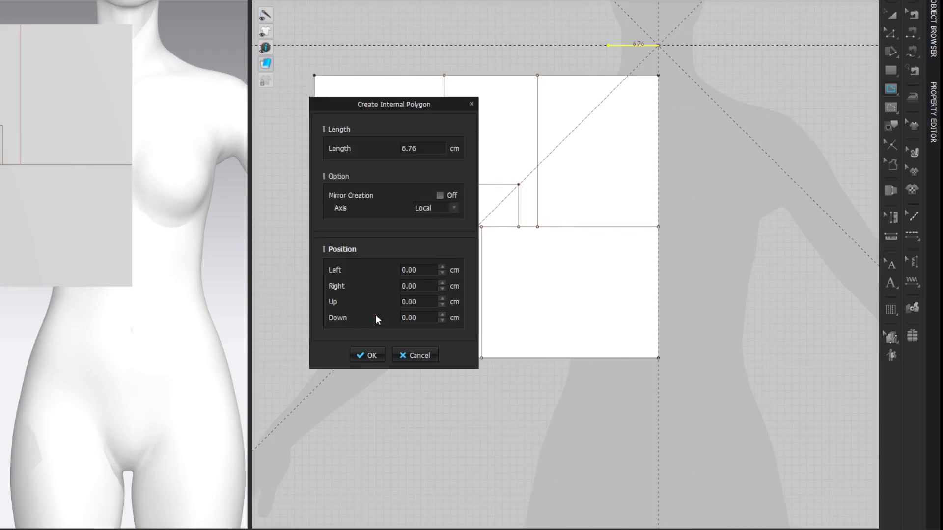
key("Return")
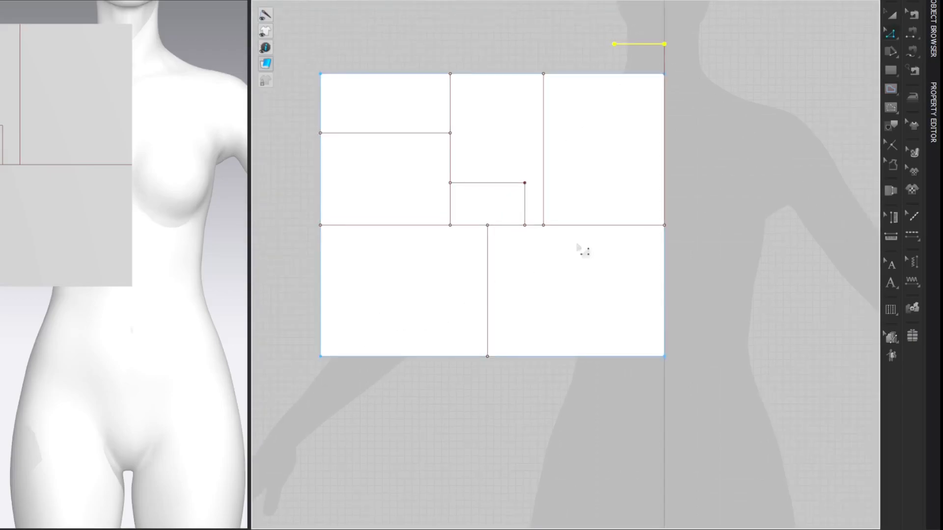
left_click(801, 54)
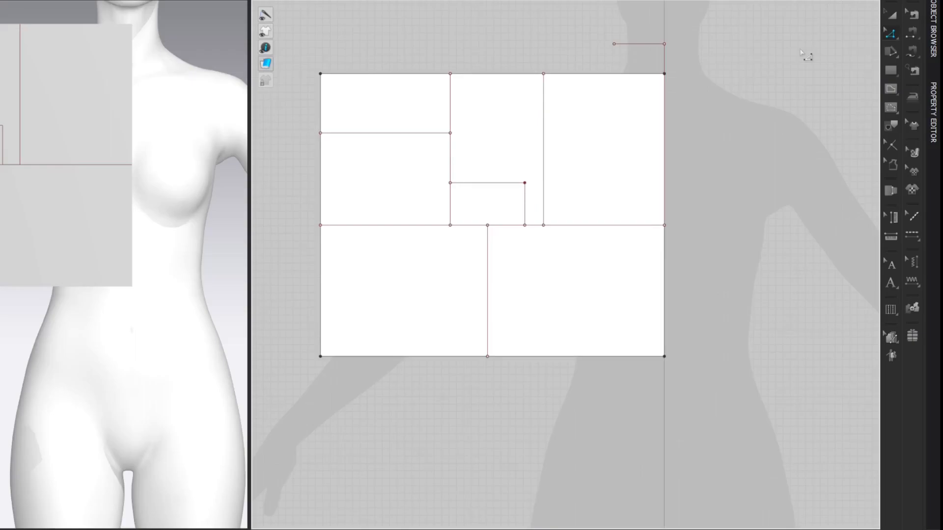
Step: Show the line lengths and draw a 6.76 cm internal line straight down from the outer end of the short top line
key("shift+l")
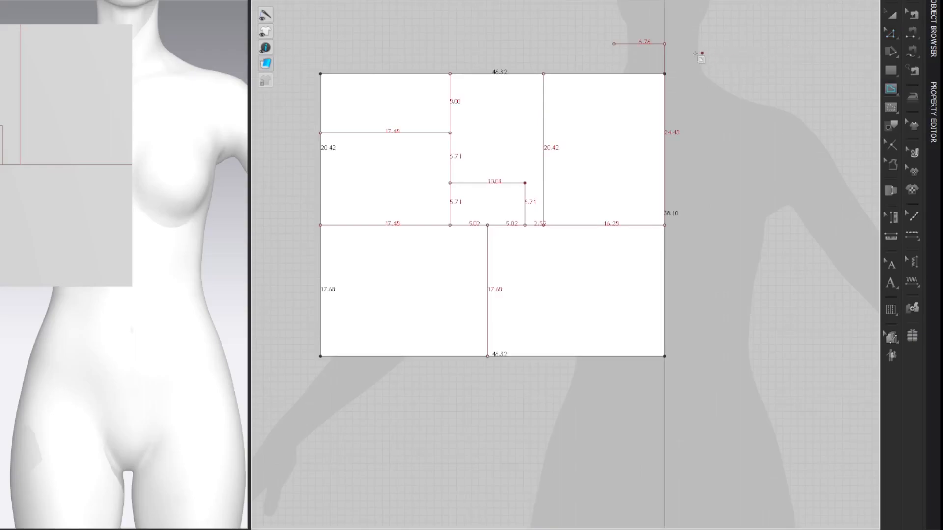
left_click(614, 44)
right_click(614, 60)
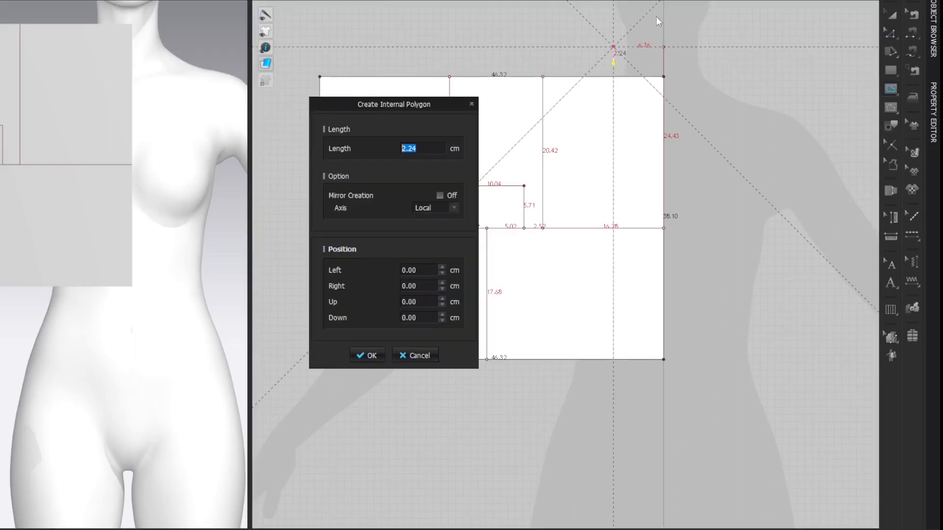
type("6.76")
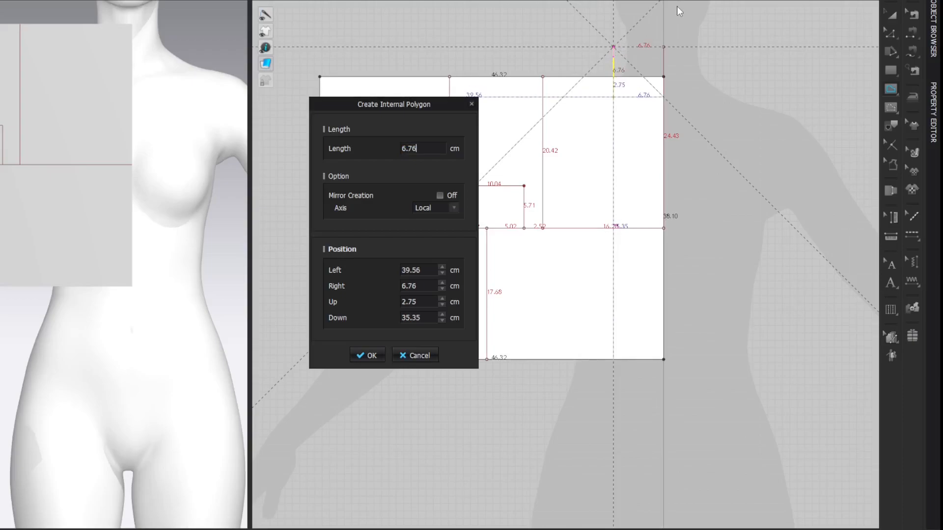
key("Return")
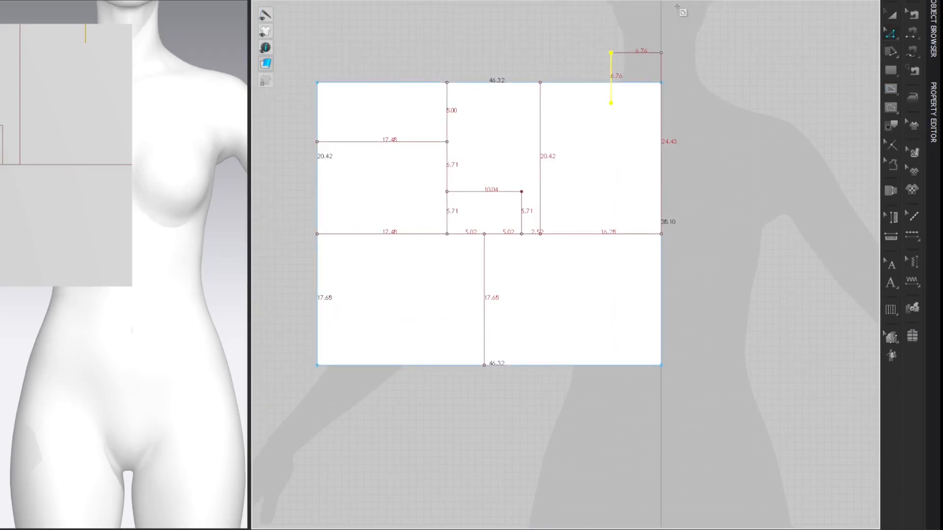
left_click(792, 53)
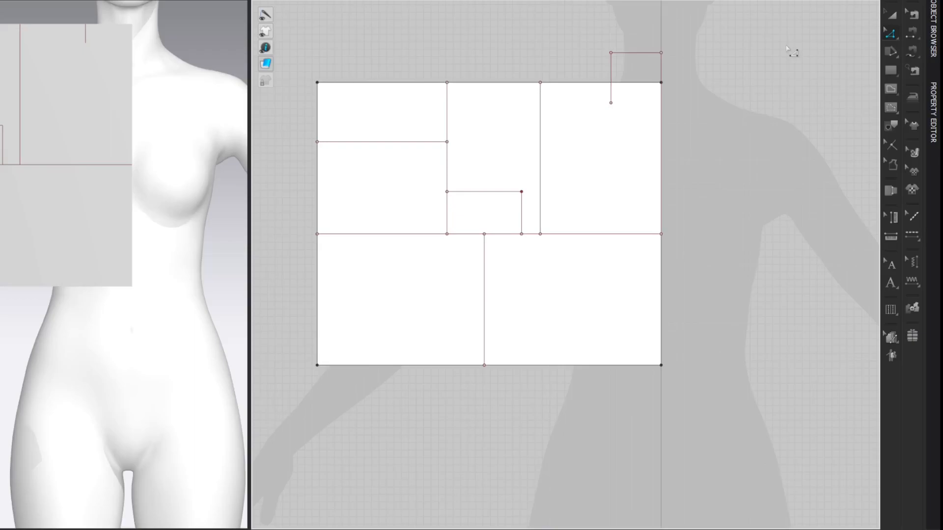
Step: Move the lower endpoint of the short vertical neck line 0.5 cm straight down
left_click(611, 103)
key("Return")
type("0.30")
key("Return")
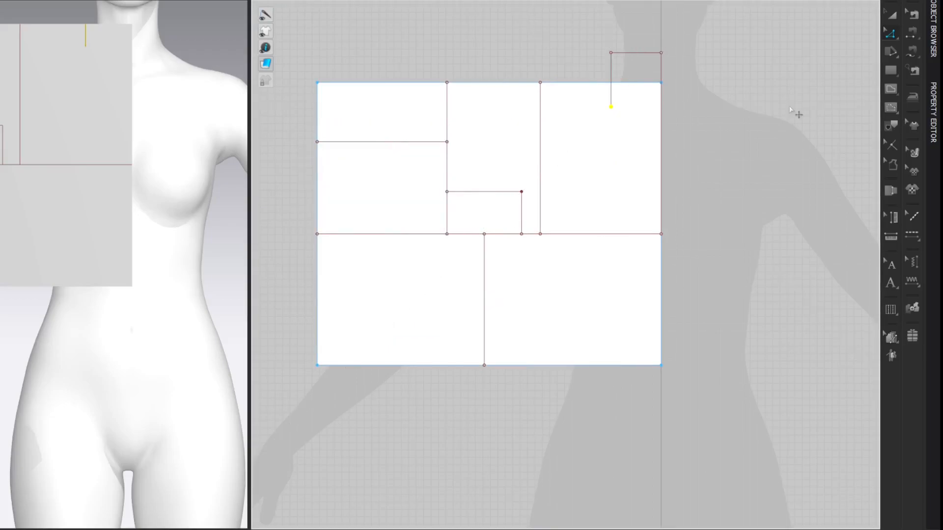
left_click(801, 53)
Step: Close the neck rectangle with a horizontal line to the lowered point, and draw a diagonal there from the rectangle's upper centre-edge corner
key("g")
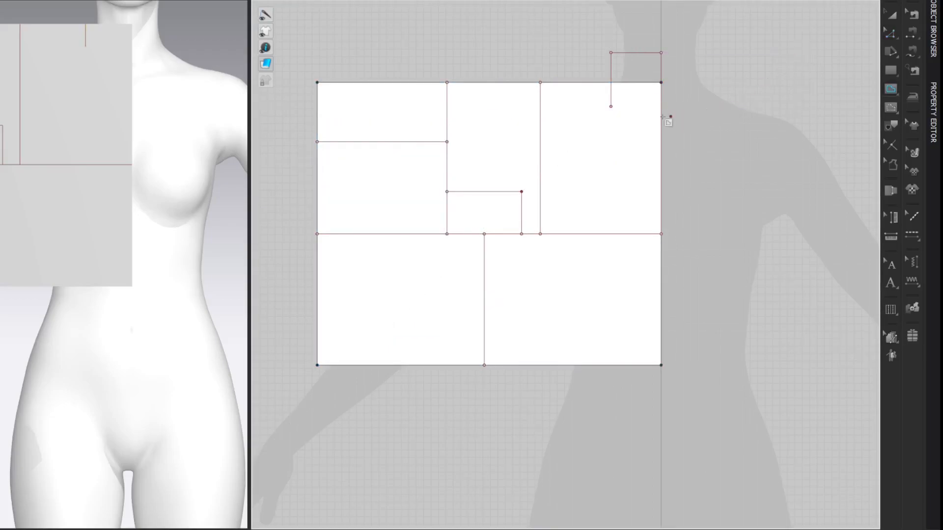
double_click(662, 115)
key("z")
left_click(830, 50)
left_click(661, 52)
double_click(614, 106)
key("z")
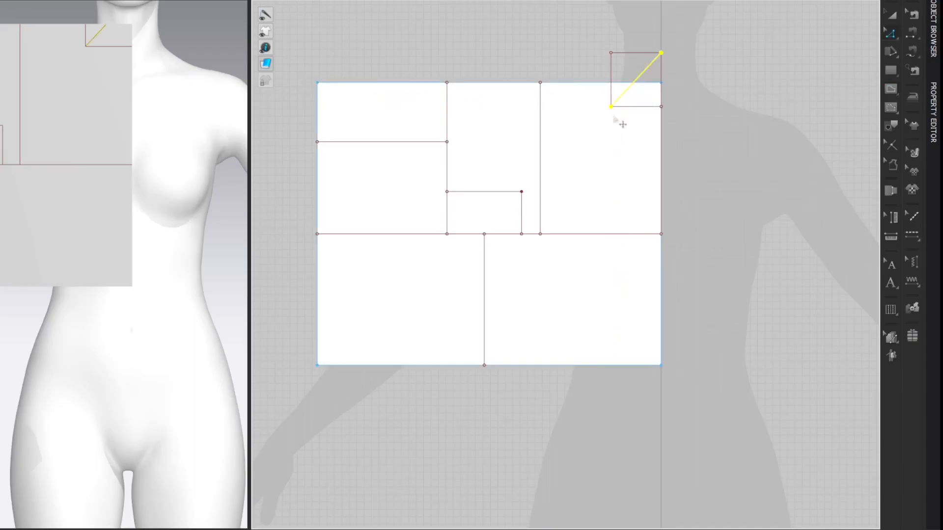
left_click(807, 64)
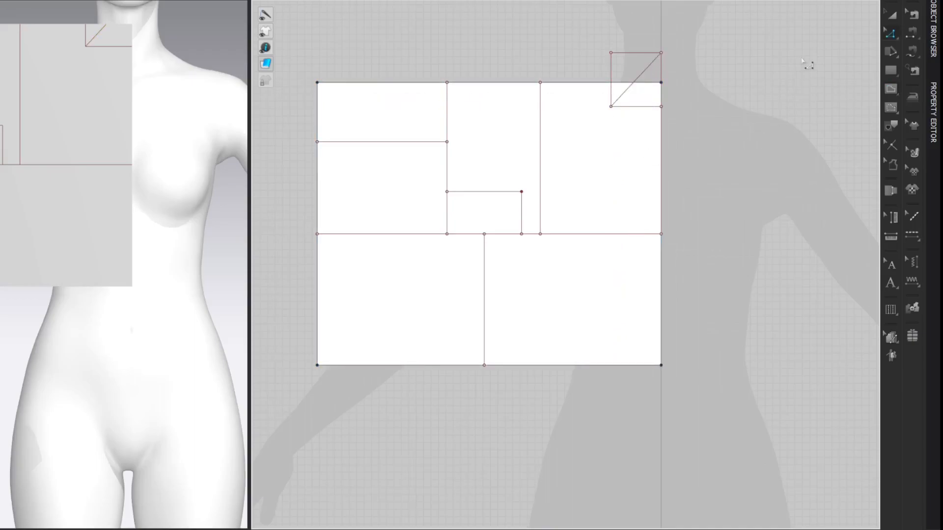
Step: Split the neck rectangle's diagonal uniformly into three segments and delete the upper split point
key("x")
right_click(620, 98)
left_click(331, 273)
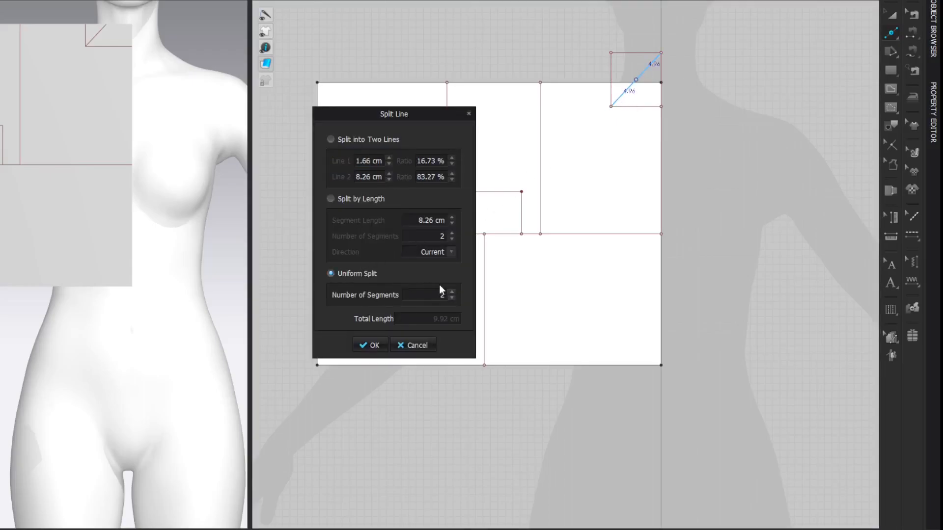
left_click(451, 292)
left_click(373, 346)
left_click(644, 71)
key("Delete")
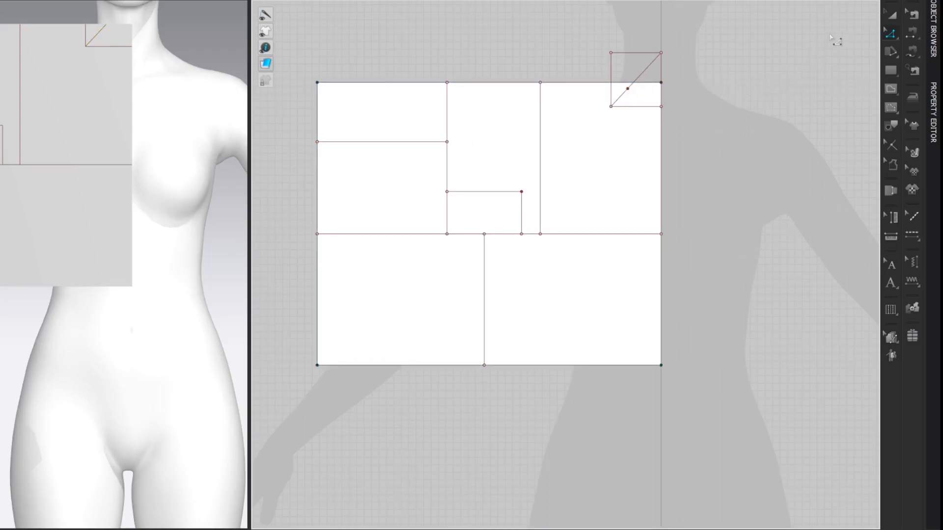
Step: Move the remaining split point 0.5 cm along the diagonal towards the rectangle's lower outer corner
left_click_drag(627, 89, 622, 94)
right_click(622, 93)
type("0.5")
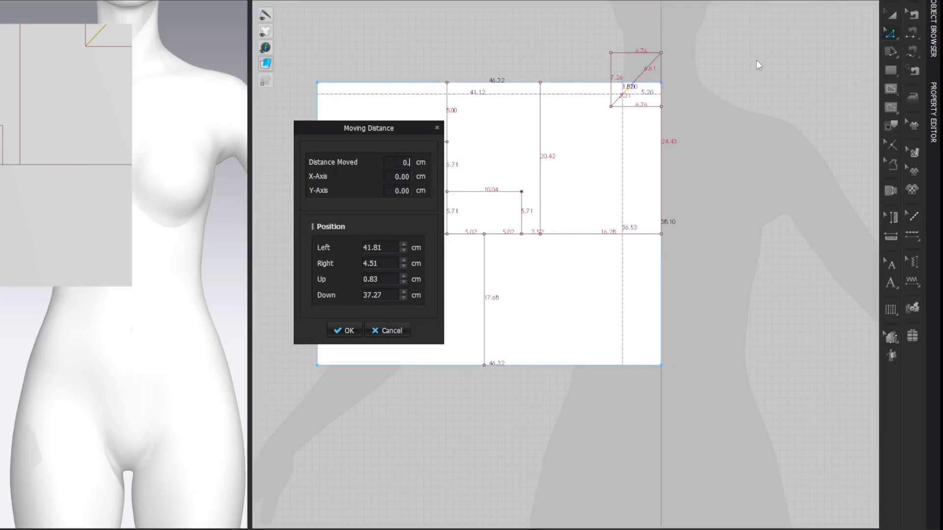
key("Return")
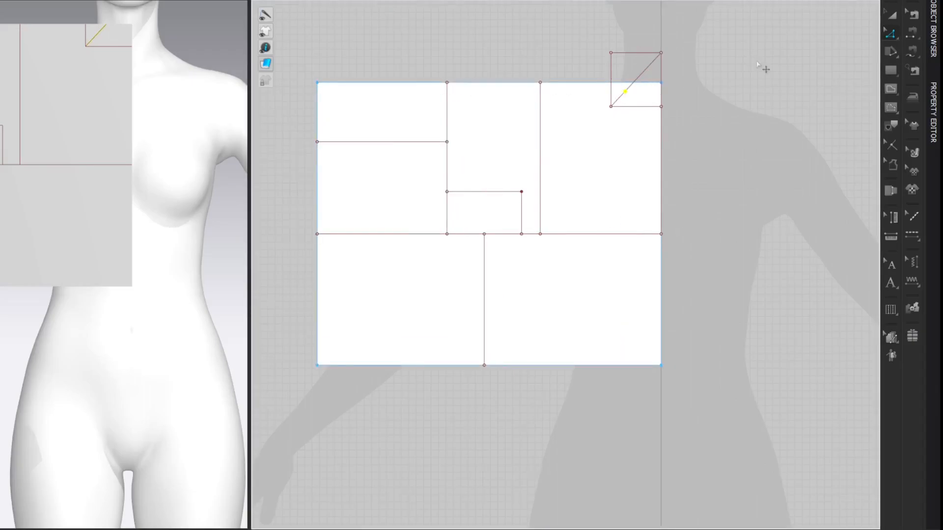
left_click(791, 57)
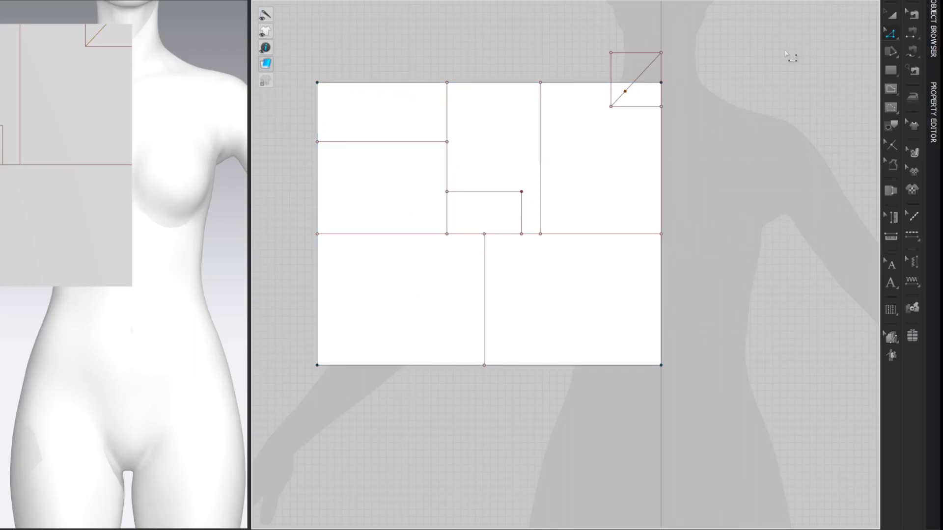
Step: Draw a curved neckline from the rectangle's upper outer corner through the diagonal's point to its lower centre-edge corner, about 11.04 cm long
left_click(611, 52)
left_click(662, 106)
key("c")
left_click_drag(639, 84, 638, 117)
key("z")
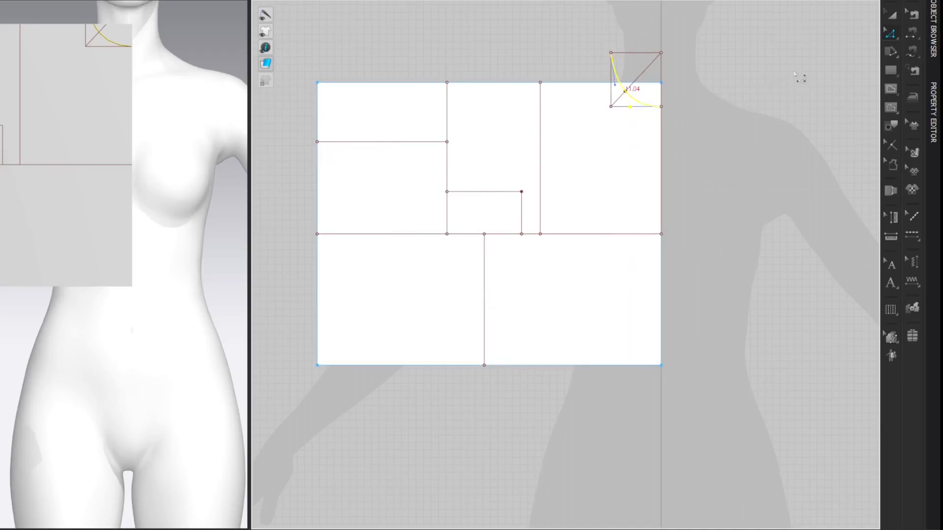
left_click(866, 38)
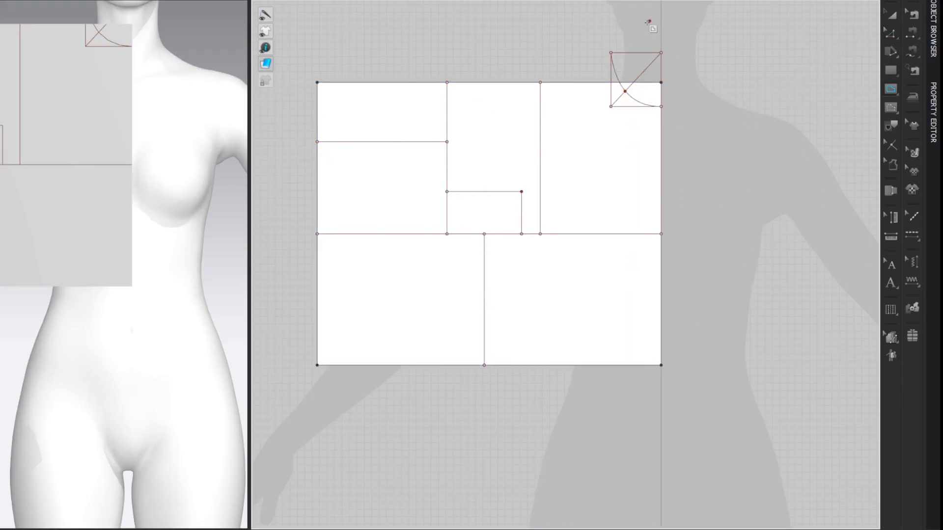
Step: Draw a 15 cm horizontal internal line outward from the neckline's upper end as the shoulder line
left_click(611, 53)
right_click(582, 53)
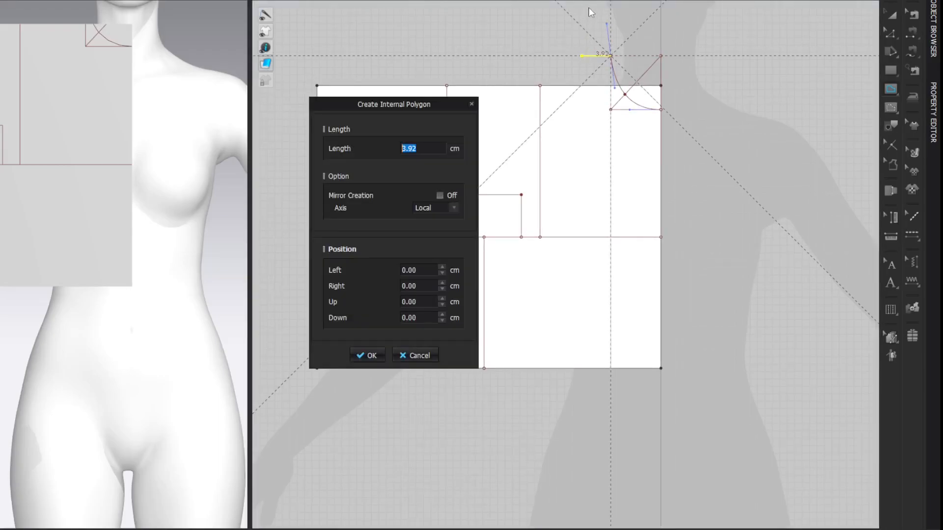
type("15")
key("Return")
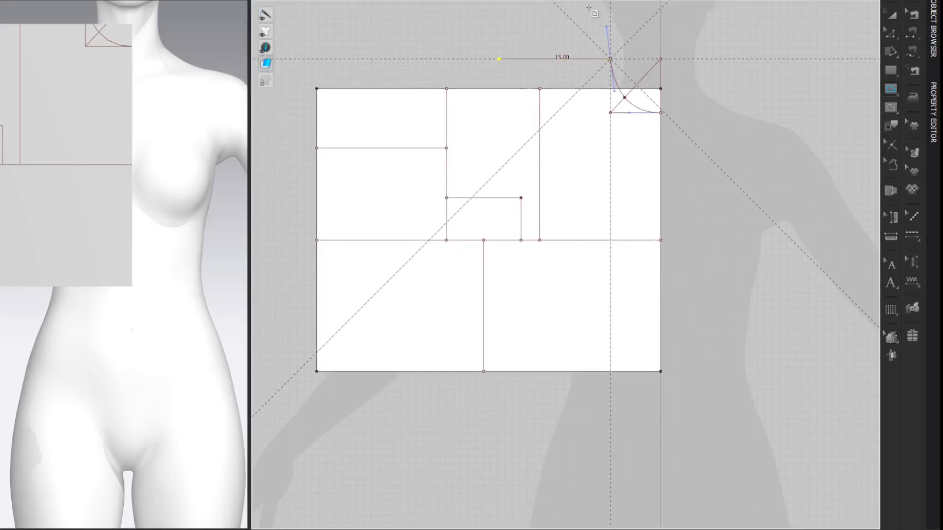
key("Return")
key("z")
middle_click_drag(589, 7, 588, 13)
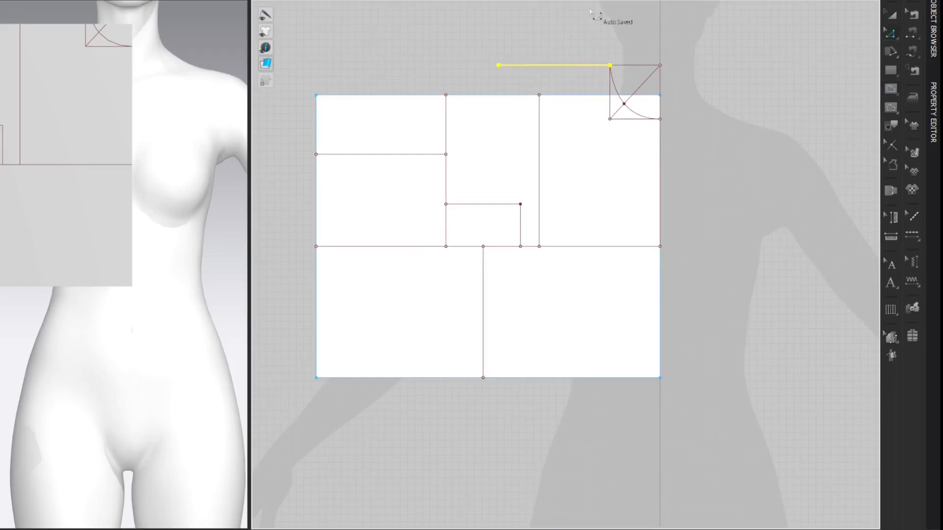
left_click(812, 38)
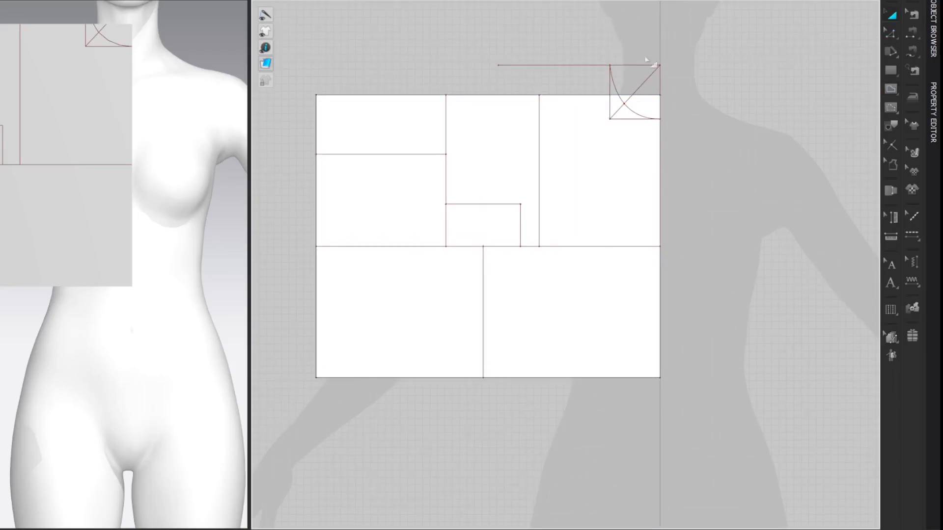
Step: Rotate the 15 cm shoulder line 22.5° downward about a pivot set at its neck end
left_click(556, 65)
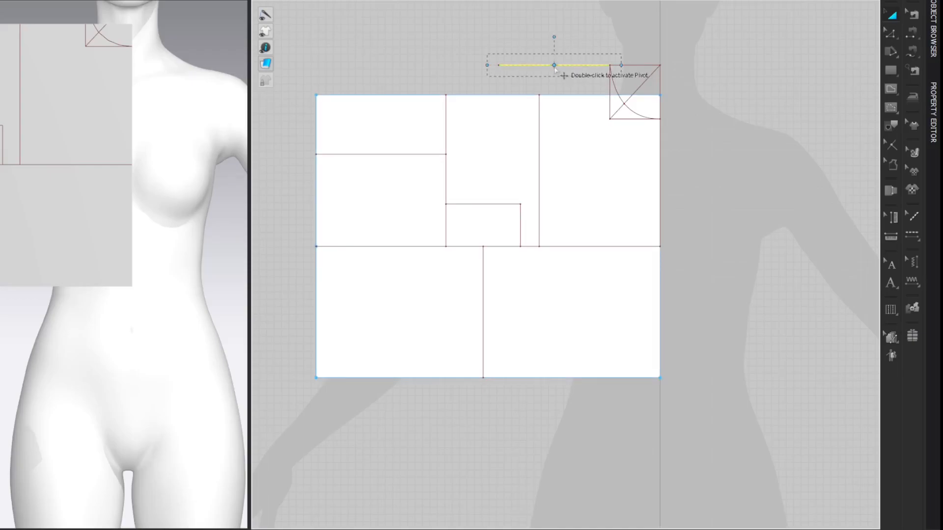
double_click(554, 65)
left_click_drag(554, 65, 609, 65)
left_click_drag(554, 37, 557, 48)
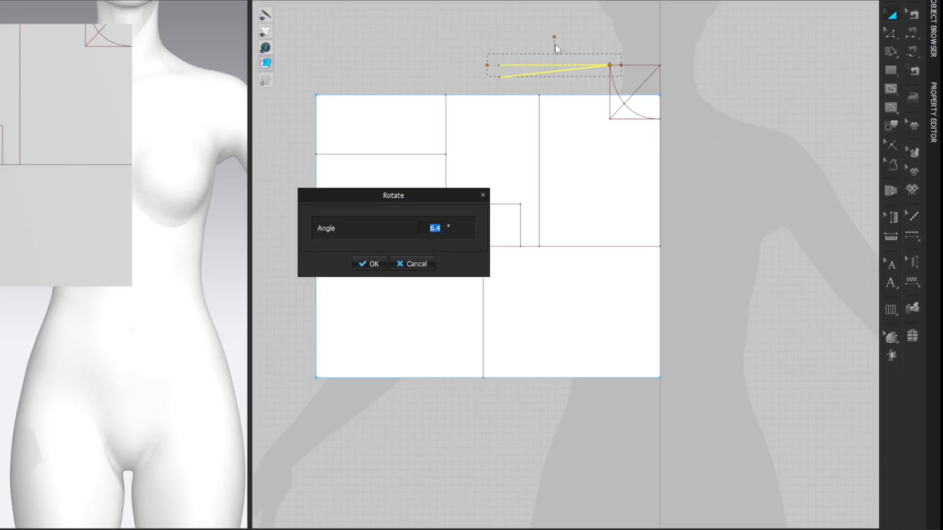
type("22.5")
key("Return")
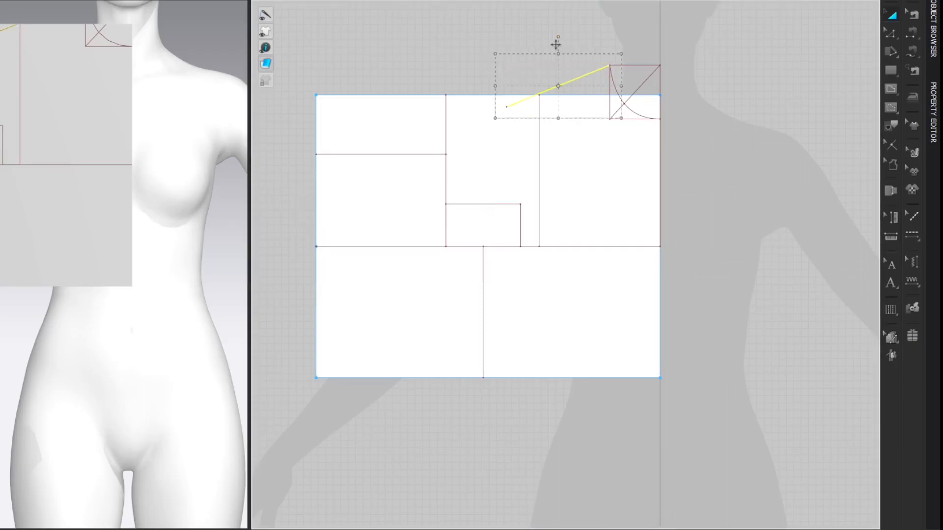
key("z")
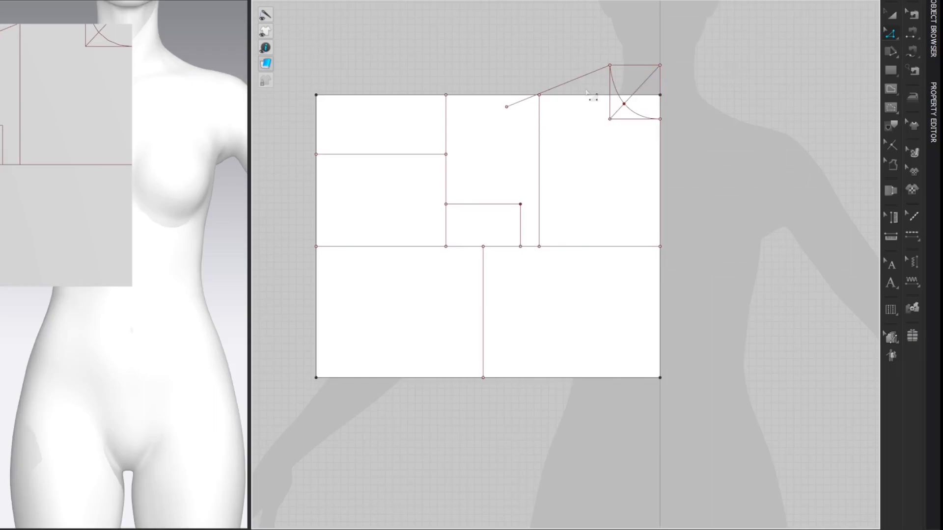
Step: Extend the vertical line beneath the shoulder upward past the shoulder line, to a length of about 22.71 cm
left_click(540, 103)
left_click(542, 99)
left_click(560, 117)
left_click(551, 103)
left_click_drag(542, 87, 541, 79)
left_click(795, 52)
Step: Add a point on the shoulder line where it crosses the extended vertical line
left_click(531, 97)
right_click(527, 98)
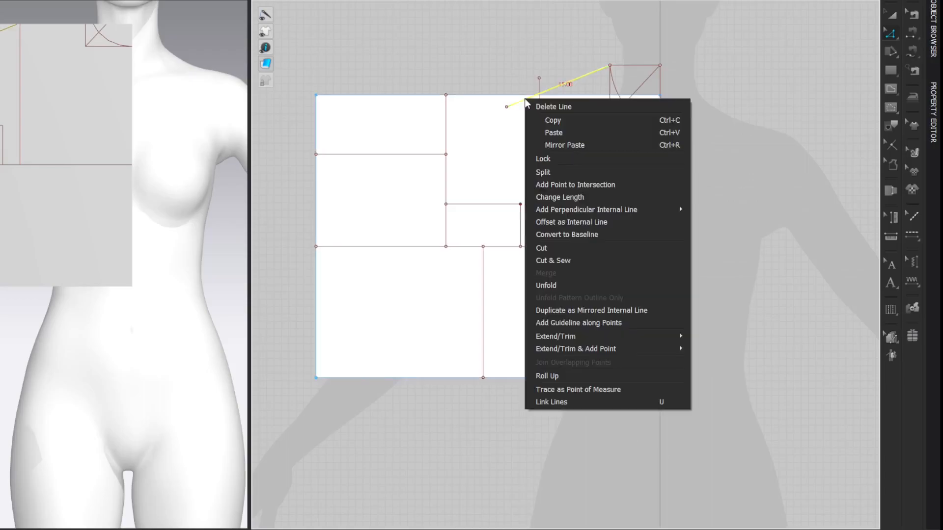
left_click(543, 169)
left_click(534, 107)
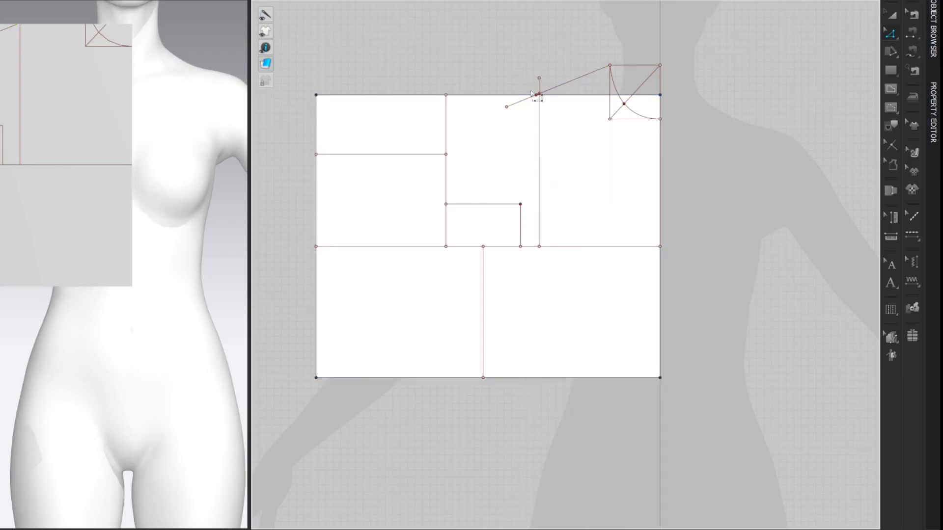
Step: Set the shoulder segment beyond the vertical line to 1.80 cm in the End direction and remove the intersection point
left_click(534, 99)
right_click(534, 98)
left_click(555, 195)
left_click(407, 228)
left_click(420, 253)
double_click(432, 211)
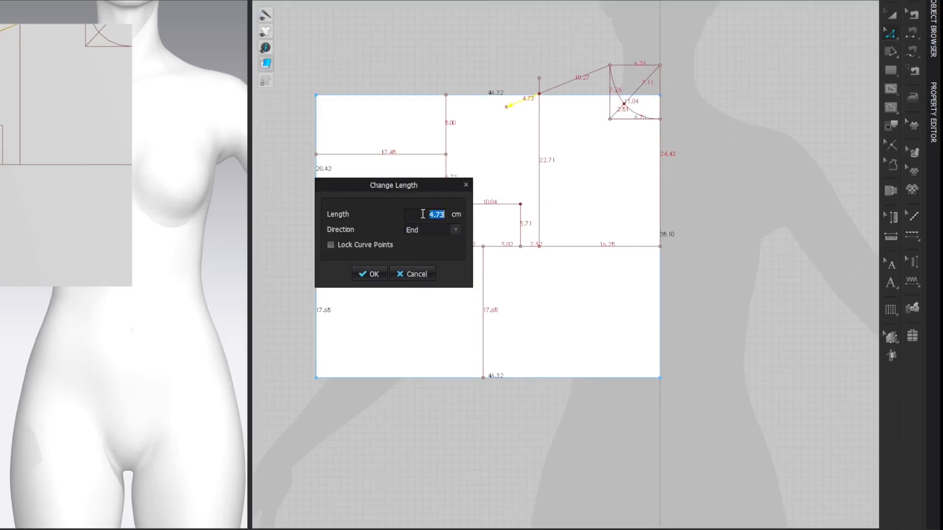
type("1.80")
key("Return")
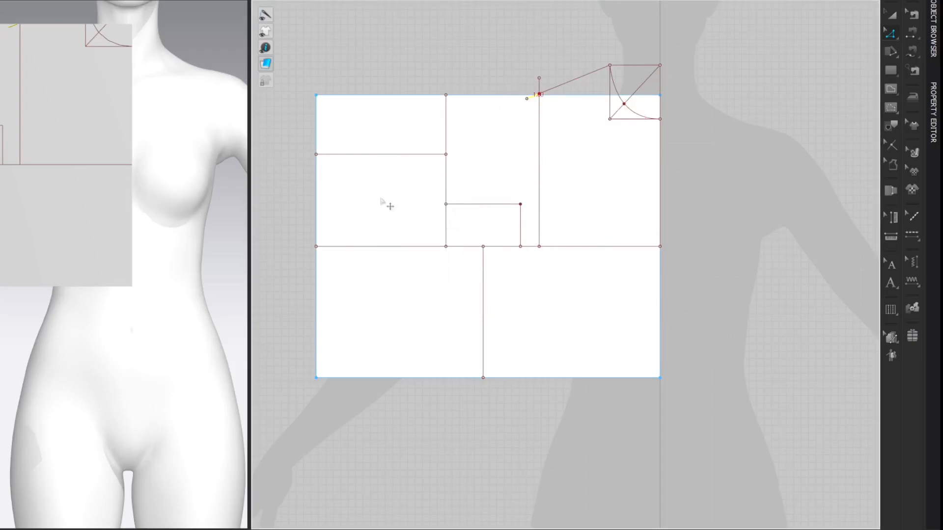
left_click(754, 79)
left_click_drag(536, 87, 546, 105)
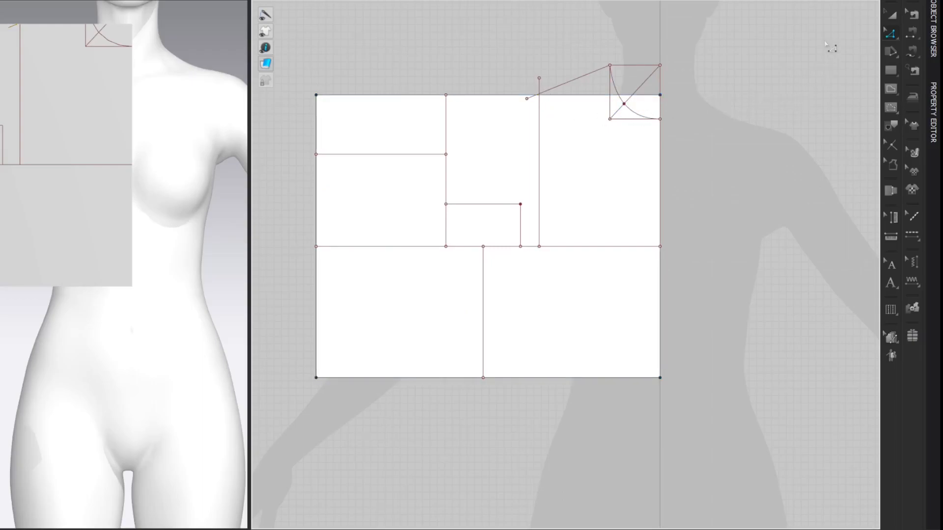
Step: Split the horizontal bust-line segment between the shoulder's vertical line and the centre edge uniformly into 2 segments
key("x")
right_click(618, 246)
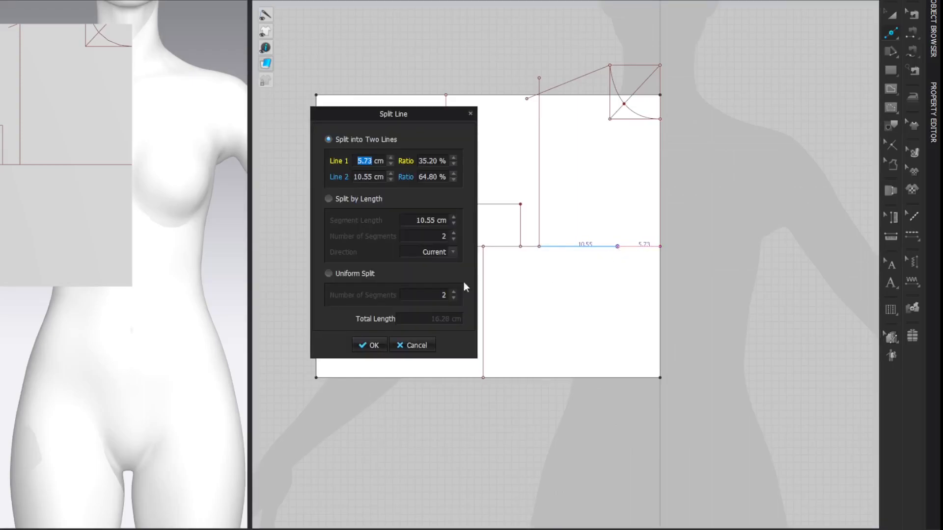
left_click(329, 273)
left_click(370, 346)
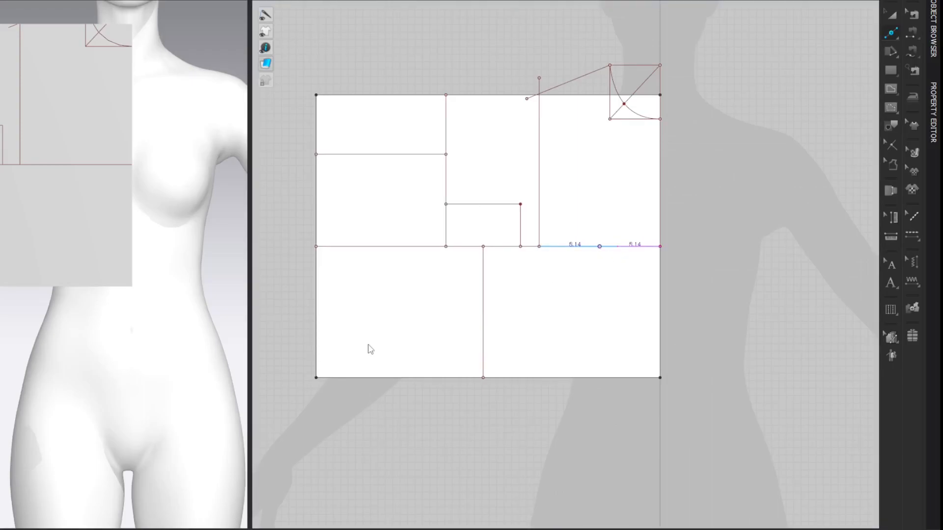
Step: Move the midpoint of that bust-line segment 0.7 cm horizontally toward the vertical line beneath the shoulder
key("z")
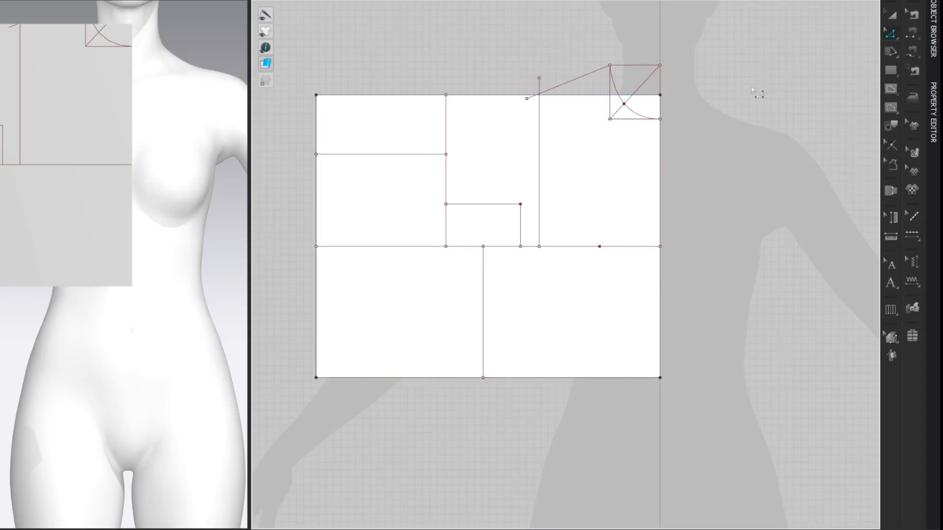
left_click(607, 257)
left_click_drag(599, 247, 595, 247)
right_click(595, 247)
type("0.7")
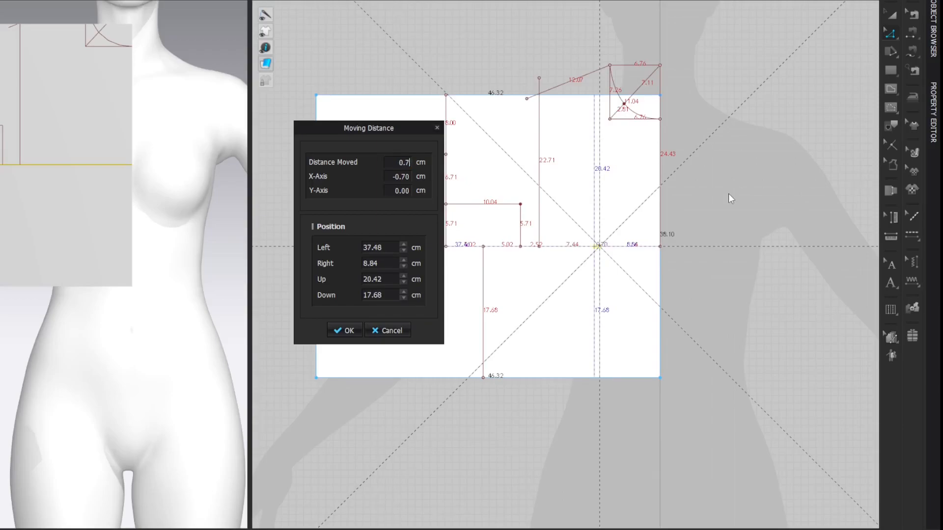
key("Return")
left_click(770, 70)
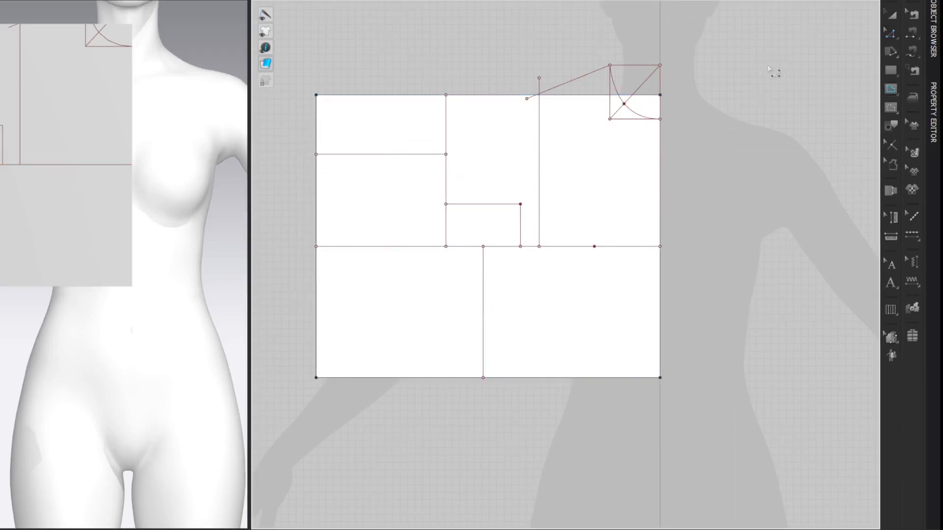
Step: Draw an internal line from the shifted bust-line point to the small rectangle's upper corner and paste a copy directly over it
left_click_drag(594, 246, 522, 205)
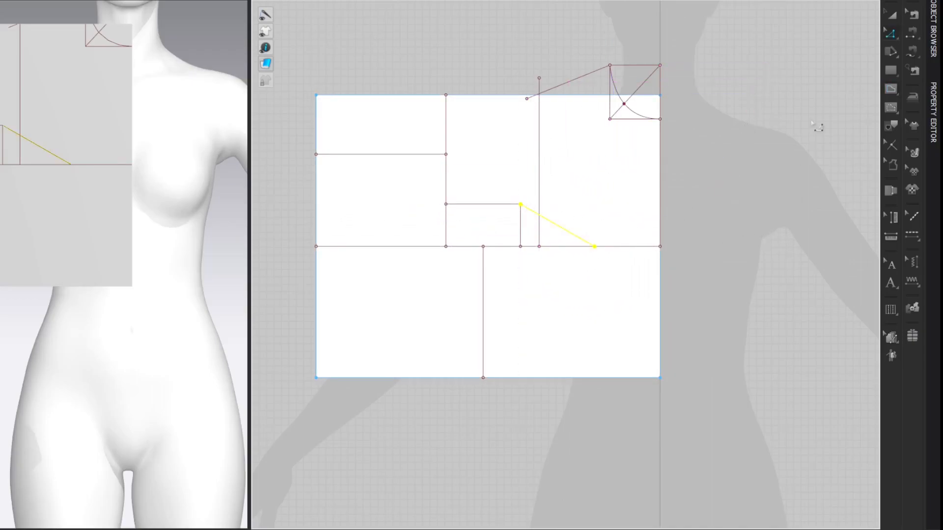
left_click(818, 49)
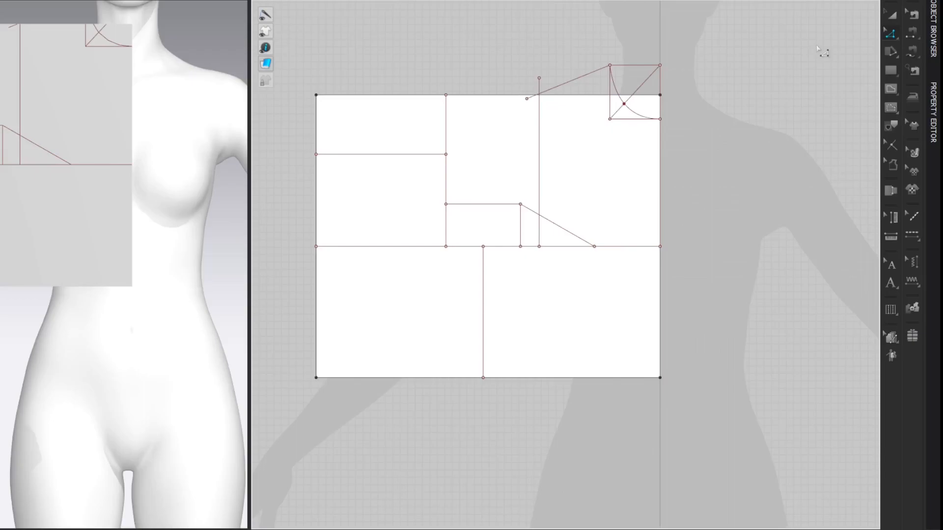
left_click(569, 232)
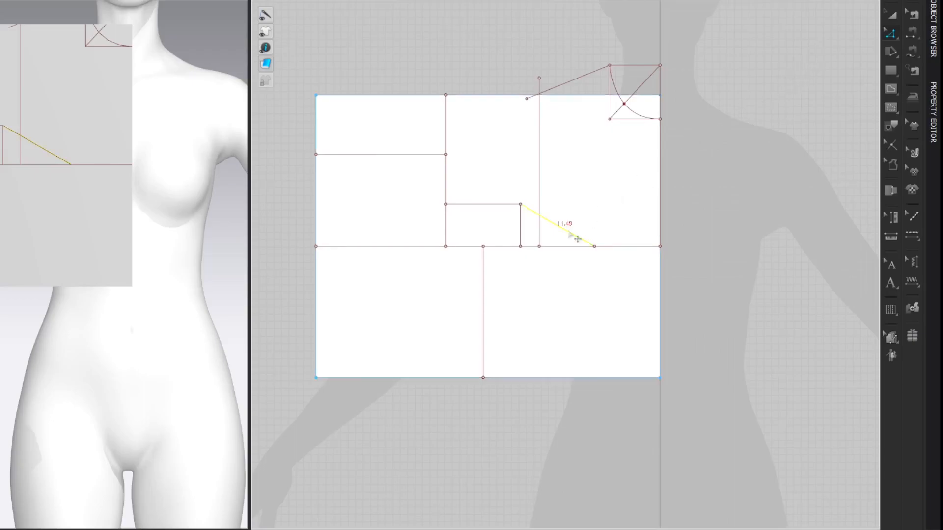
key("ctrl+v")
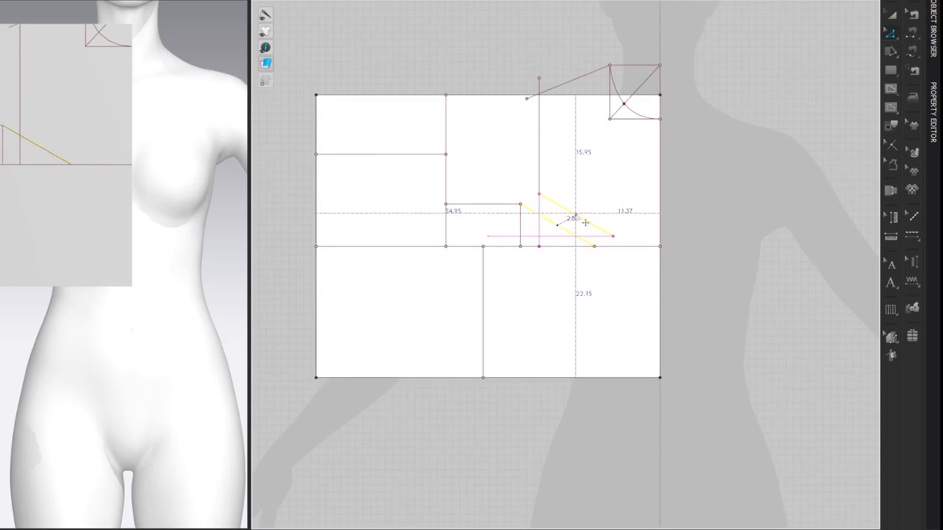
left_click(557, 228)
left_click(783, 87)
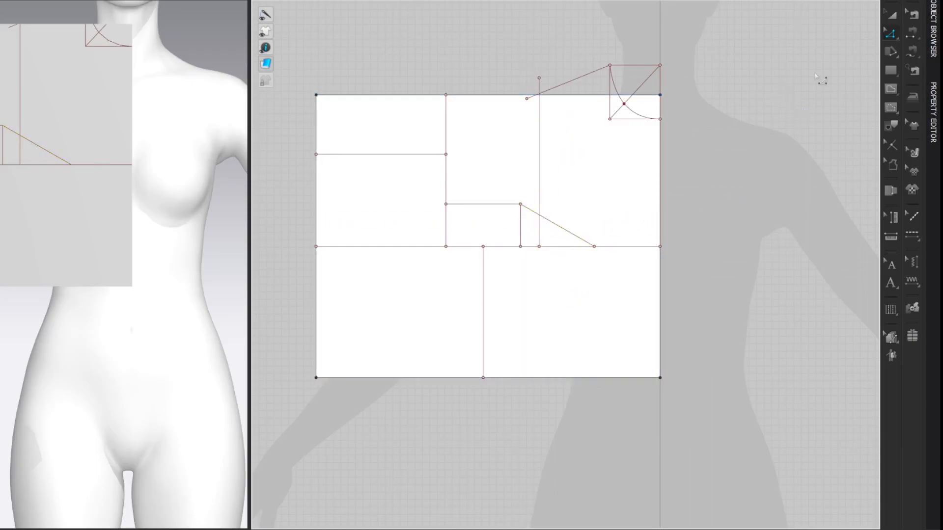
Step: Rotate one of the overlapping diagonal lines upward about its bust-line end by a calculated angle of 17.66°
key("a")
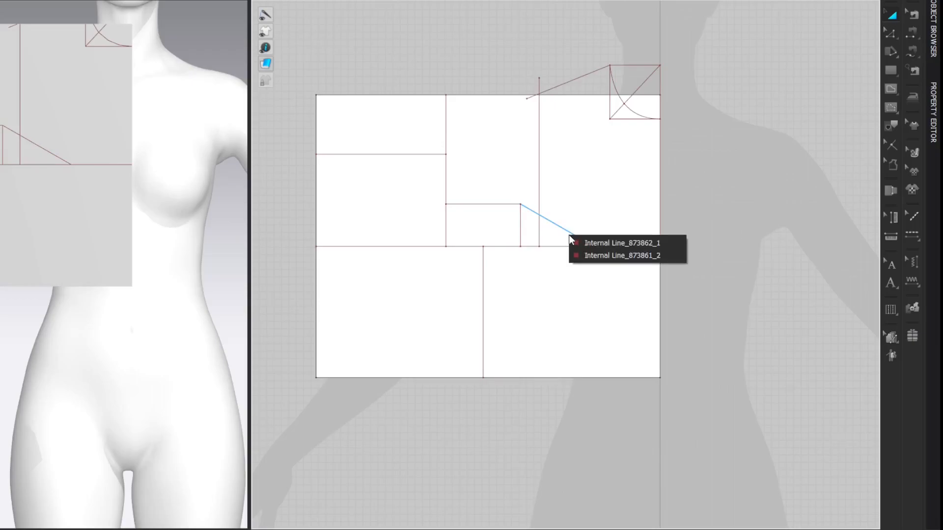
left_click(579, 242)
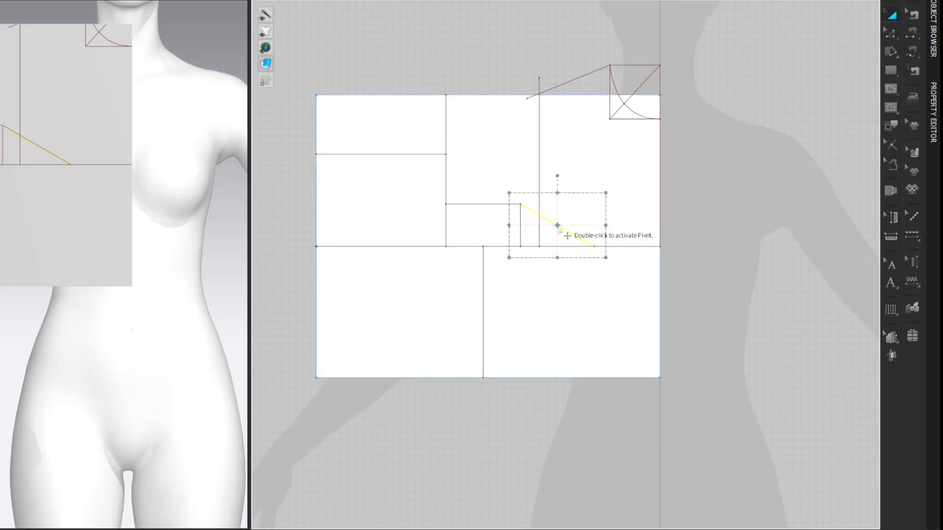
left_click(559, 174)
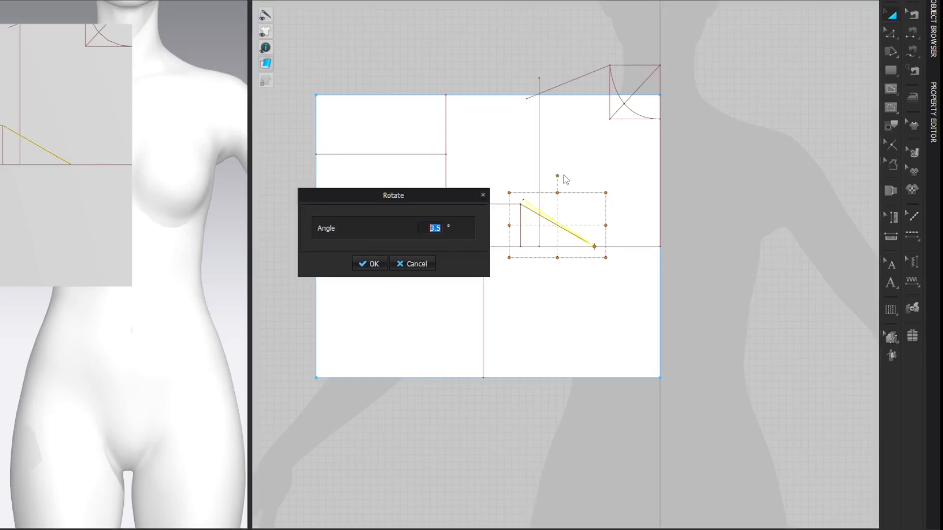
left_click(439, 234)
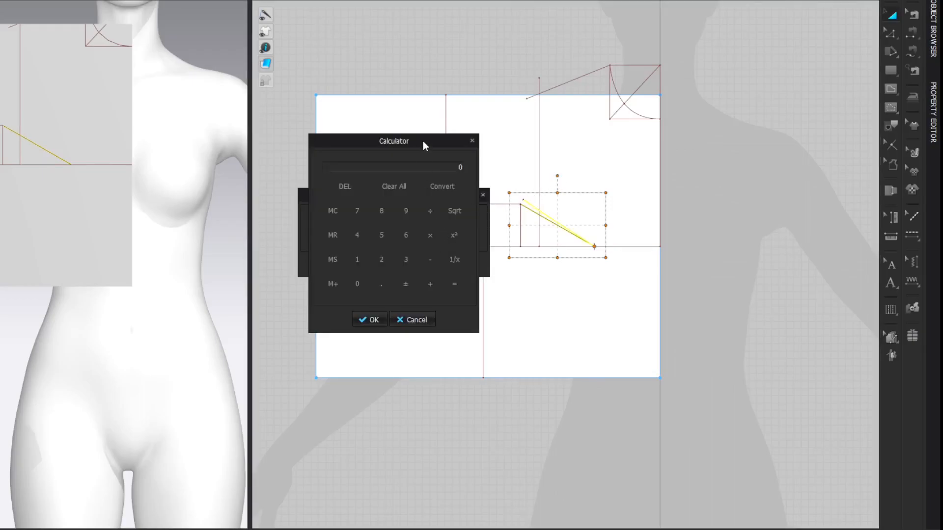
type("80.644")
key("Return")
left_click_drag(423, 140, 443, 150)
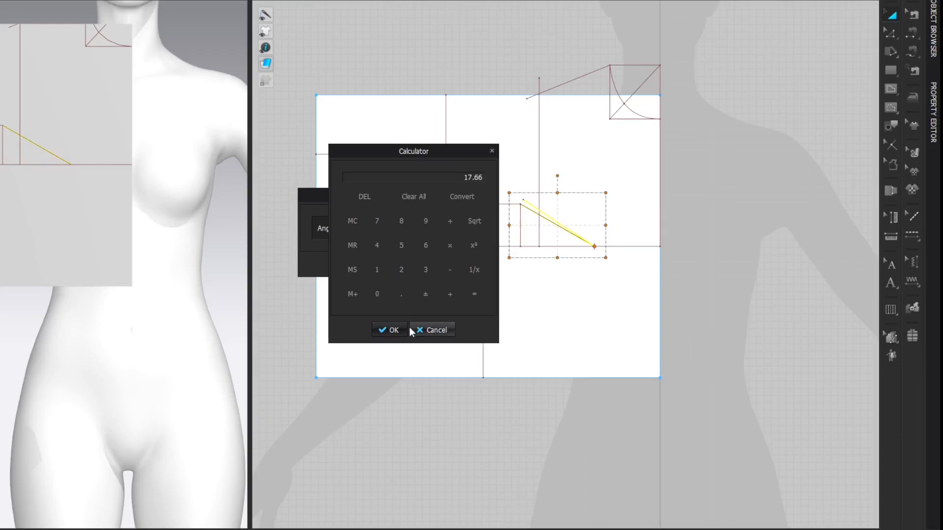
left_click(393, 330)
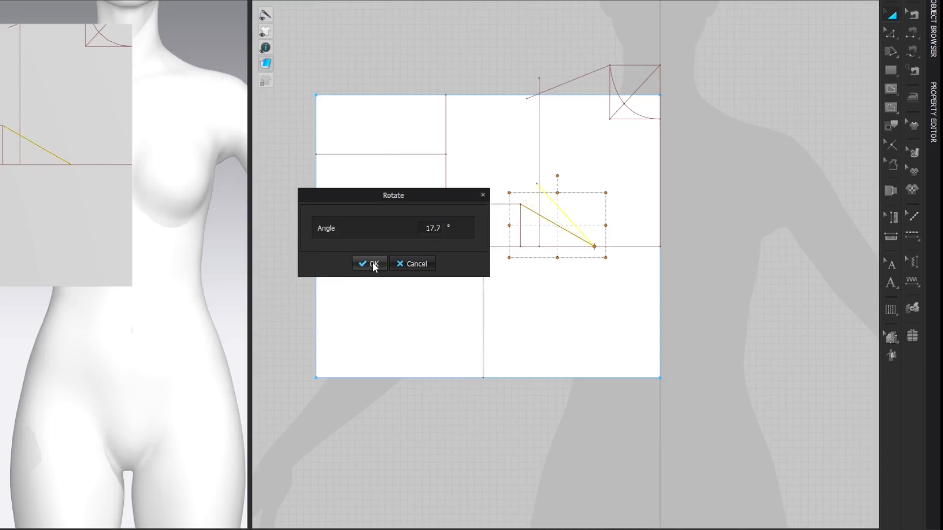
left_click(372, 264)
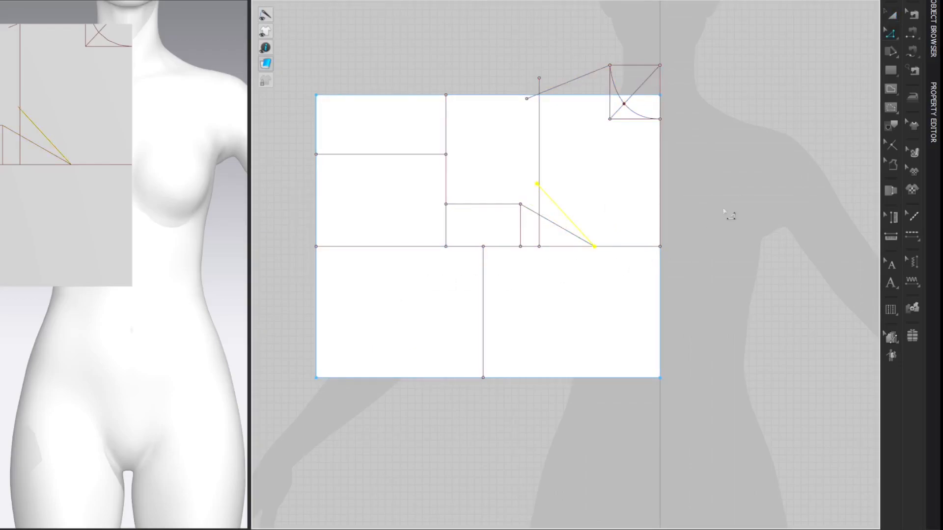
Step: Add a reversed 5 cm perpendicular internal line at the outer end of the shoulder line
key("z")
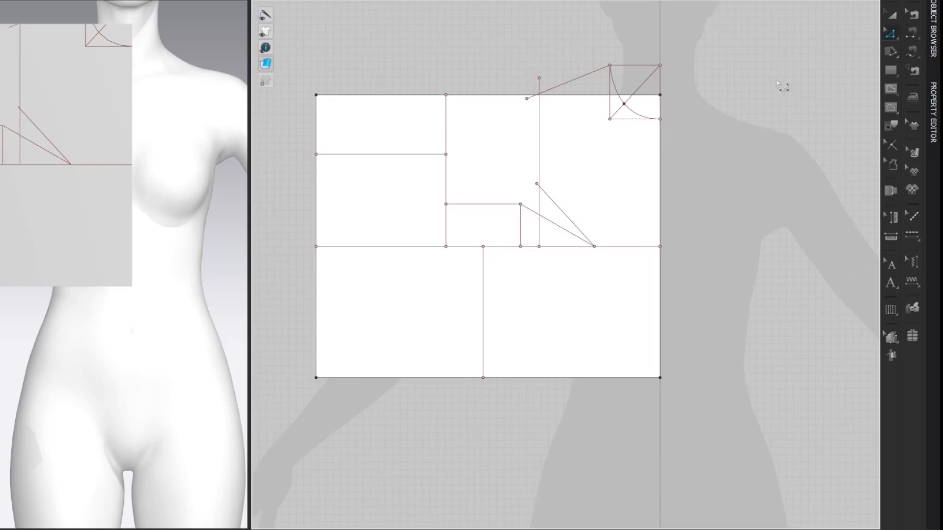
right_click(527, 99)
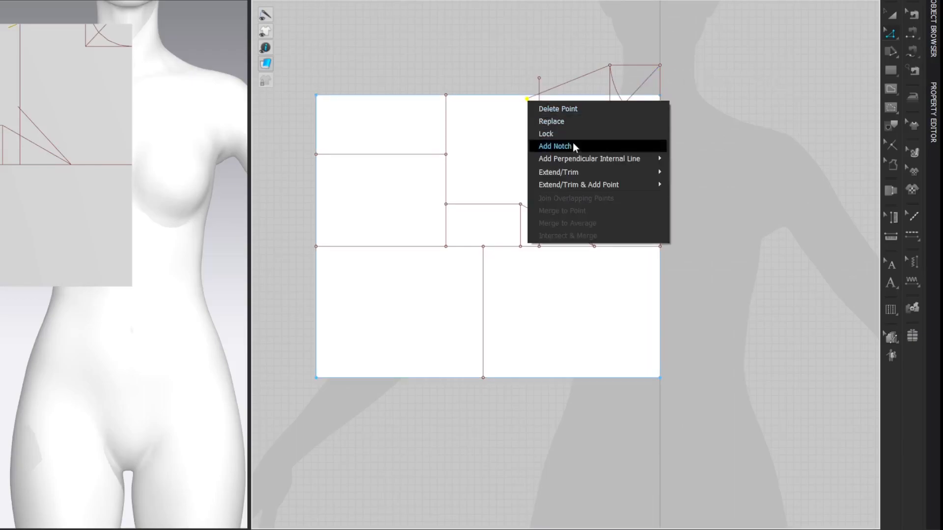
mouse_move(605, 158)
left_click(707, 178)
left_click(313, 268)
left_click_drag(414, 207, 438, 205)
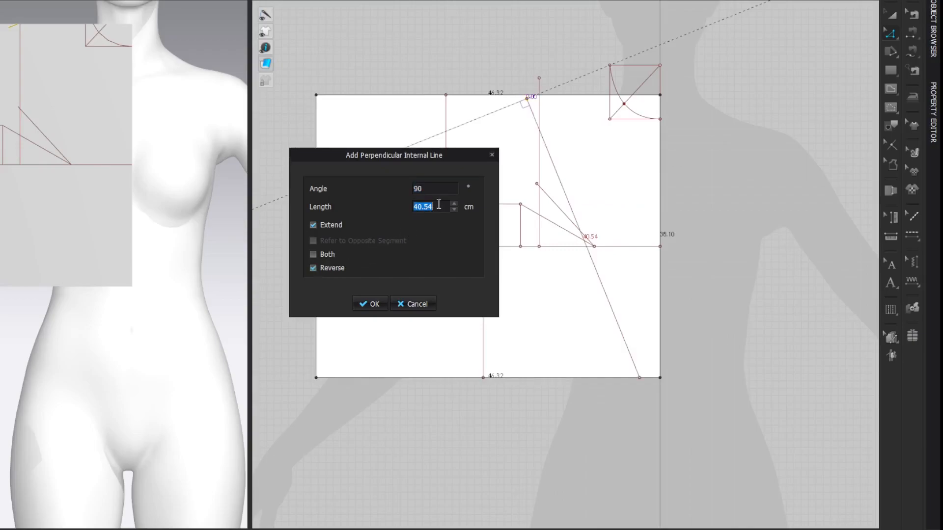
type("5")
key("Return")
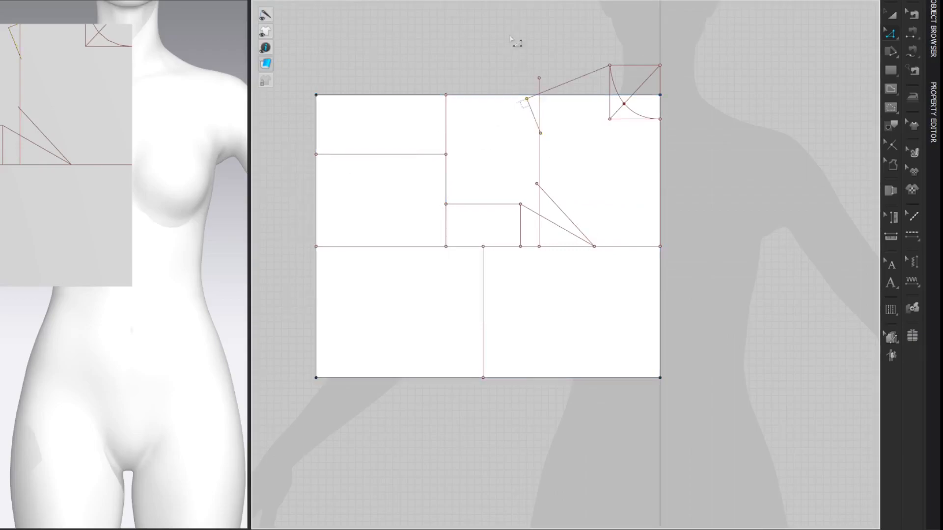
Step: Convert the 5 cm perpendicular line at the shoulder end to a baseline
right_click(531, 117)
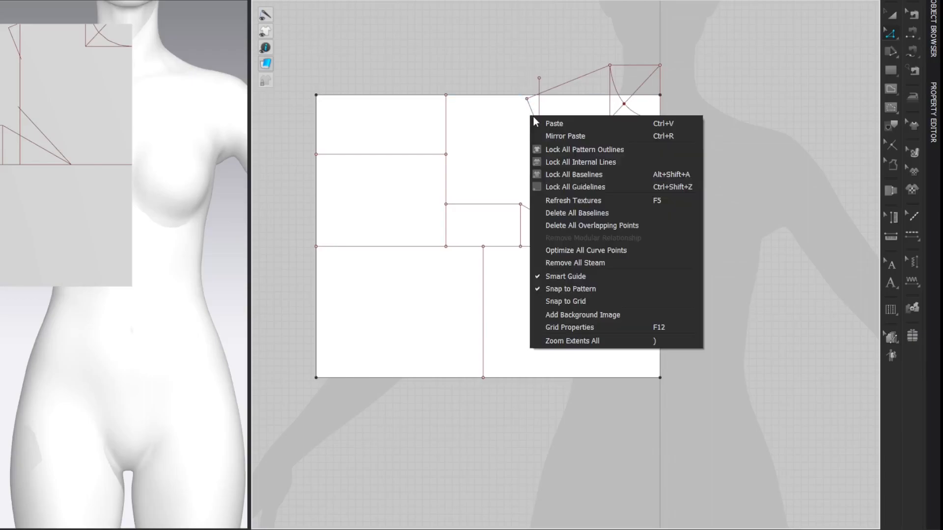
left_click(535, 109)
right_click(531, 108)
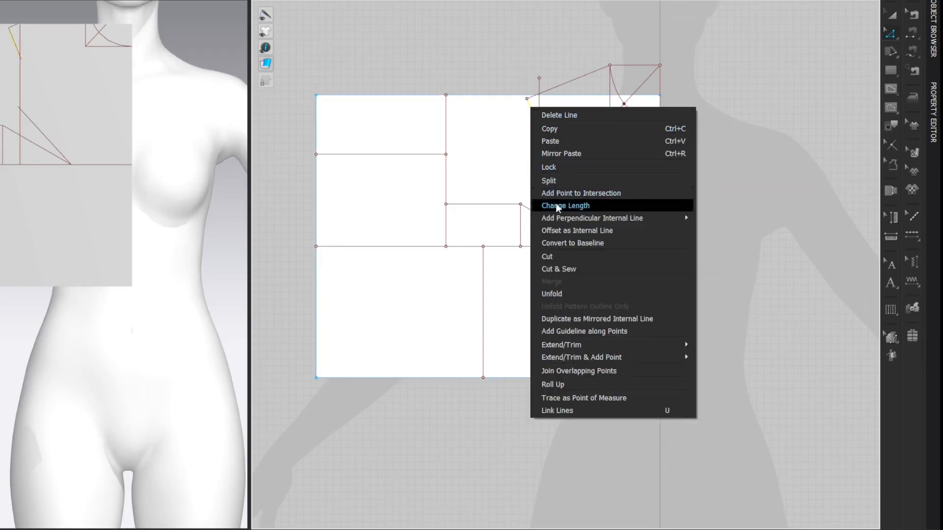
left_click(552, 239)
Step: Draw an internal line from the shoulder end to the rotated line's upper end and curve it inward along the perpendicular baseline
key("g")
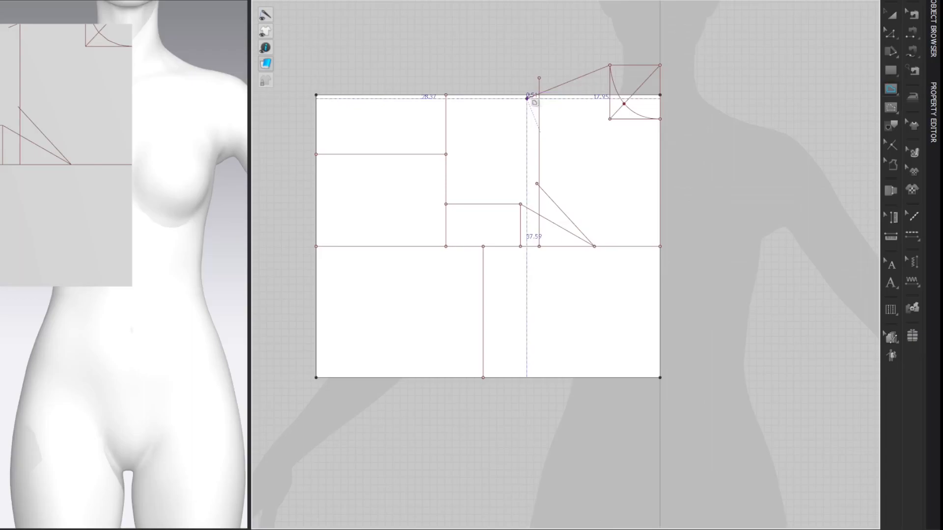
left_click(527, 98)
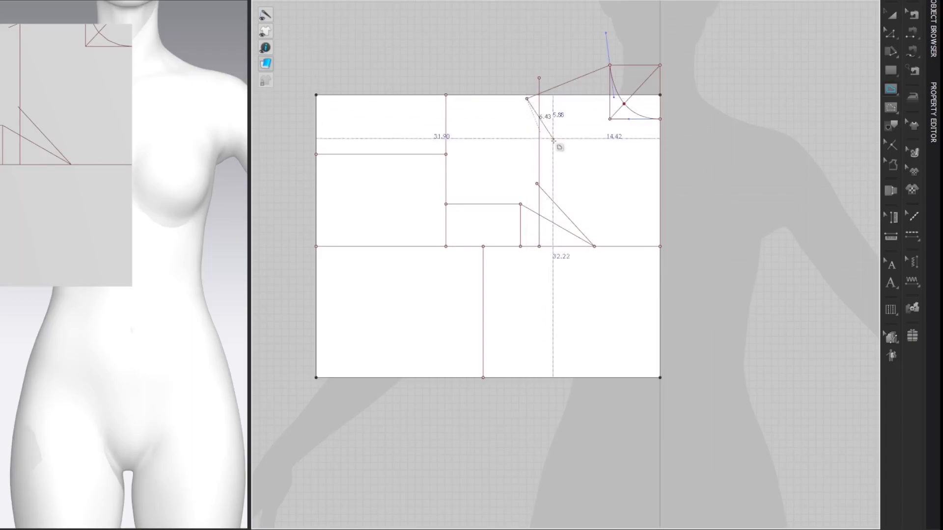
left_click(537, 184)
key("c")
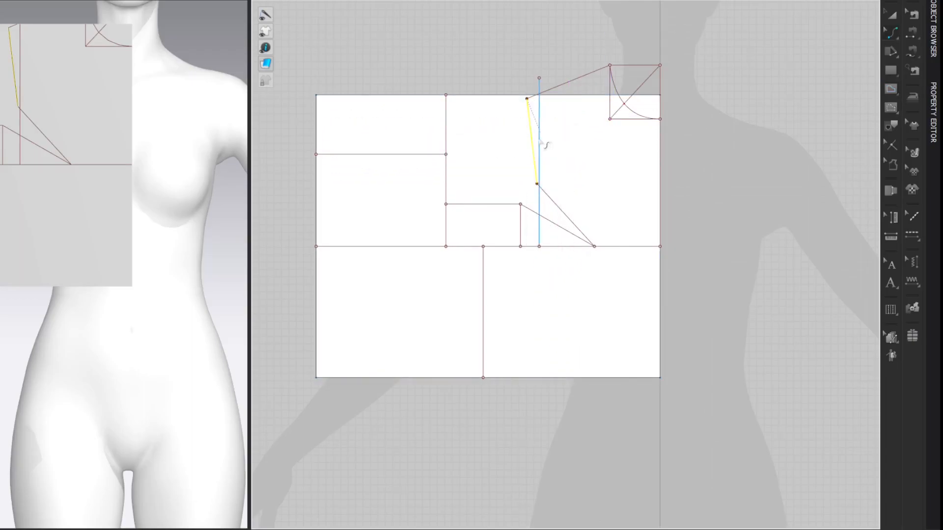
mouse_move(533, 140)
left_mouse_down()
mouse_move(539, 125)
mouse_move(542, 153)
mouse_move(555, 161)
mouse_move(547, 136)
left_mouse_up()
key("z")
left_click(785, 66)
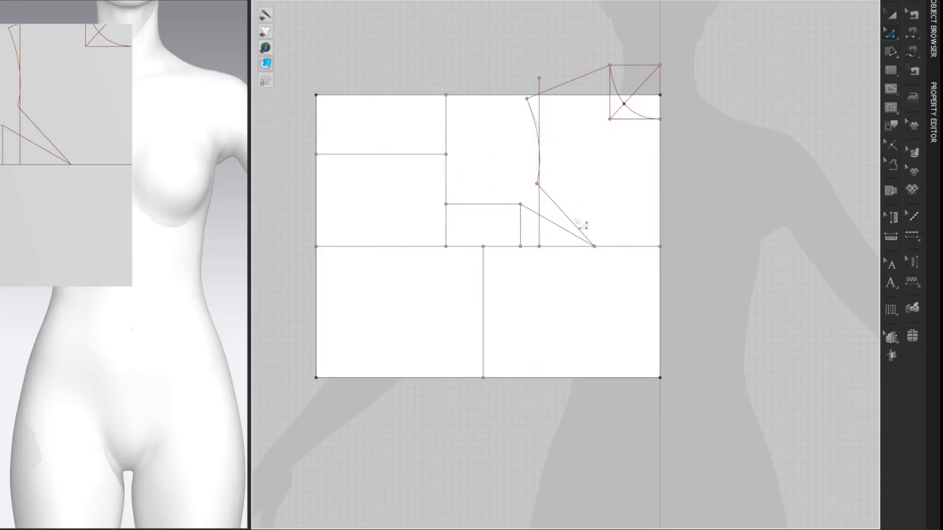
Step: Draw a 45° internal line up and outward from the small rectangle's lower inner corner, with length 5.02 cm divided by 3 plus 0.5 cm
left_click(508, 252)
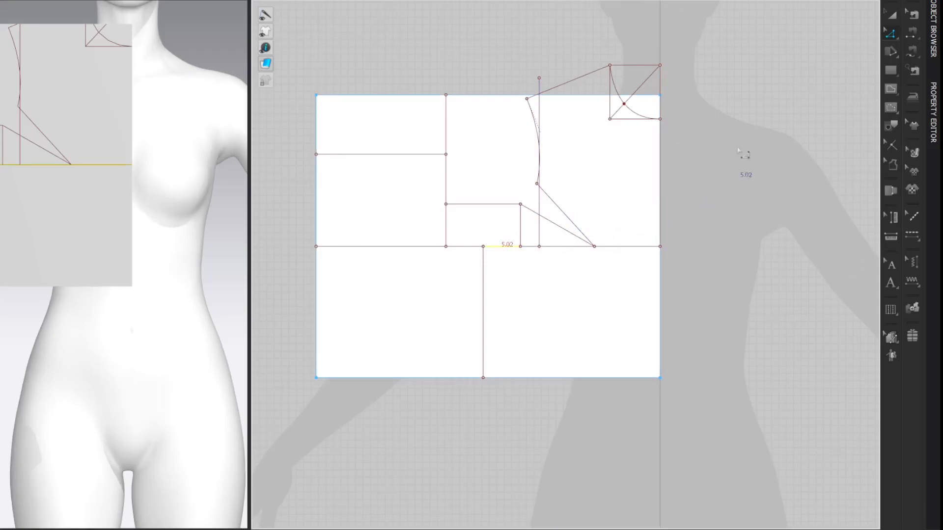
left_click(821, 82)
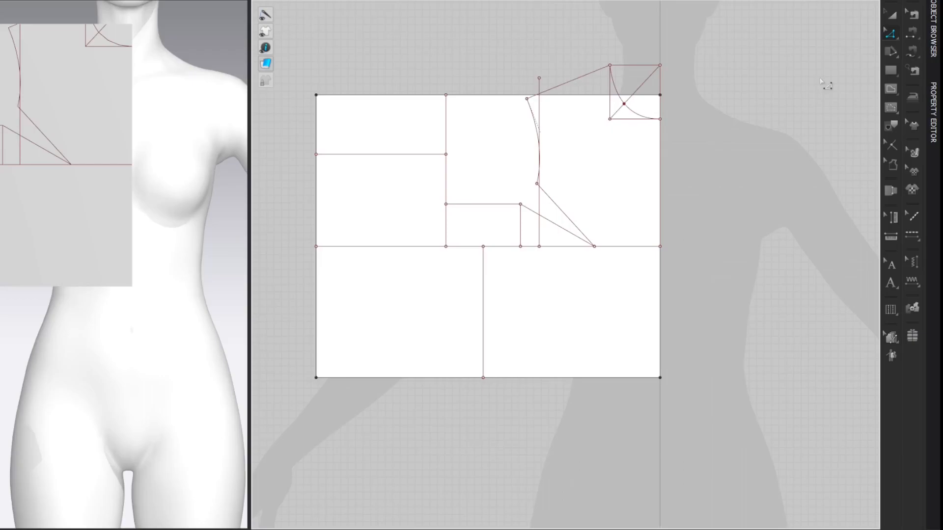
left_click(520, 246)
right_click(509, 235)
right_click(410, 148)
left_click(423, 154)
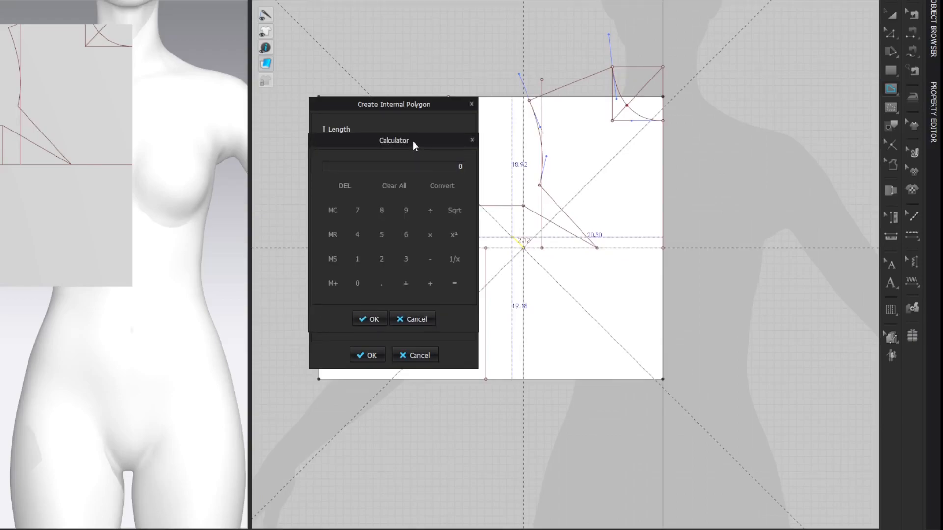
type("5.02")
type("3")
key("Return")
type("+0.5")
key("Return")
left_click(369, 320)
key("Return")
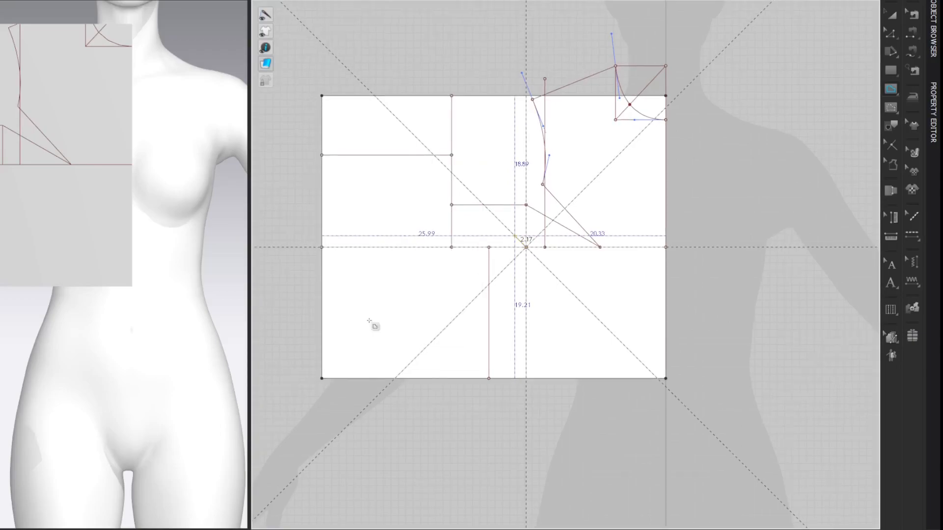
key("Return")
key("z")
left_click(847, 68)
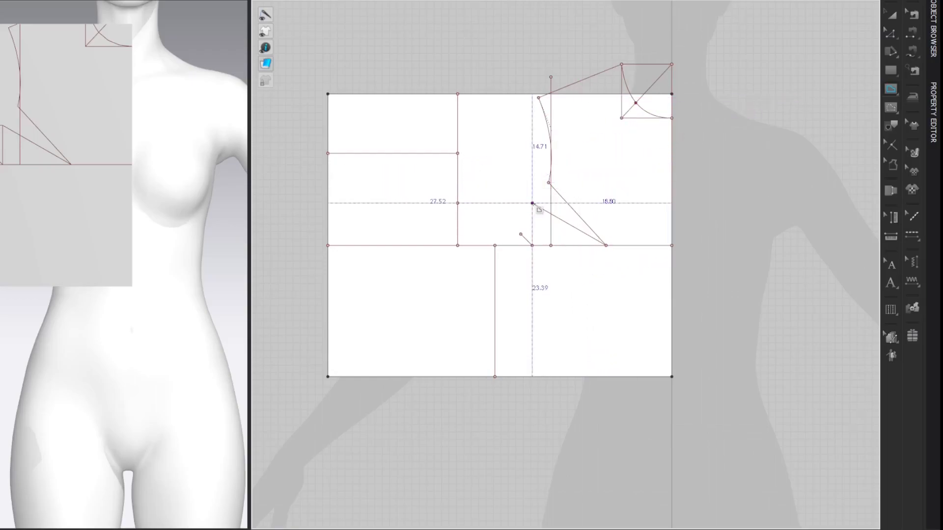
Step: Draw an internal line from the small rectangle's upper inner corner to the side line's top and curve it through the 45° line's end
left_click(532, 203)
double_click(495, 246)
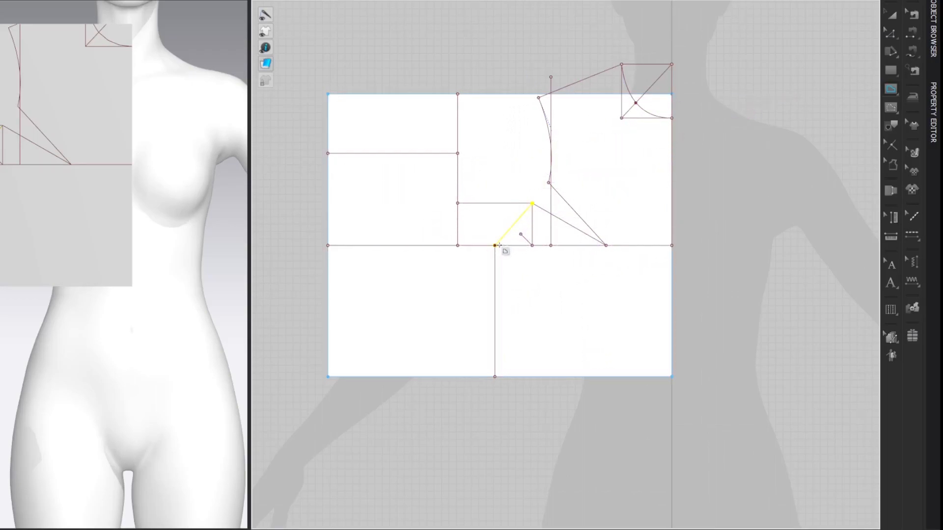
key("c")
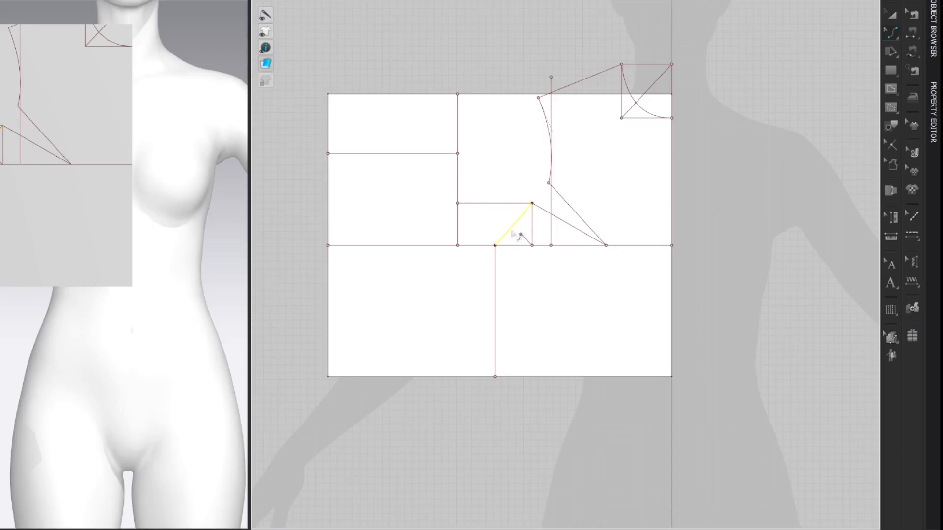
mouse_move(511, 236)
left_mouse_down()
mouse_move(526, 246)
mouse_move(520, 237)
left_mouse_up()
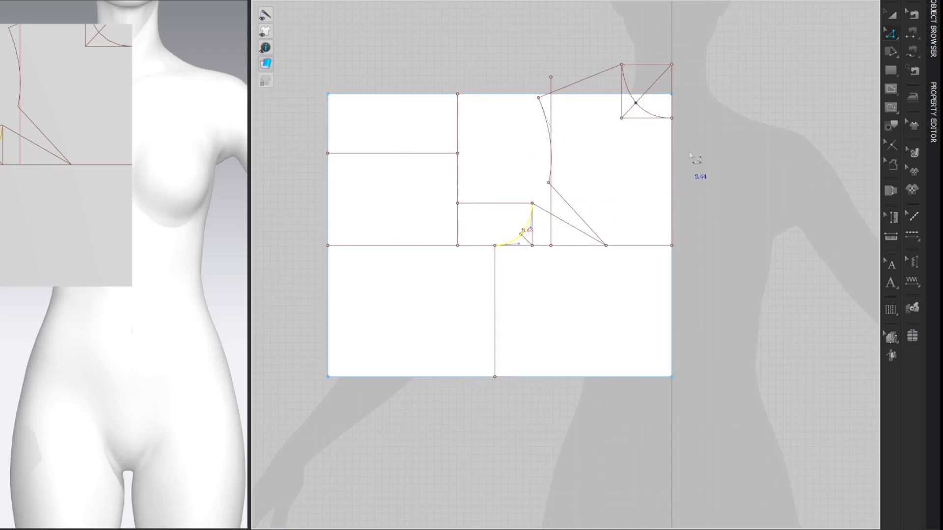
Step: Try rotating the upper armhole curve about the bust dart's point to meet the lower dart leg and check the armhole's continuity
key("z")
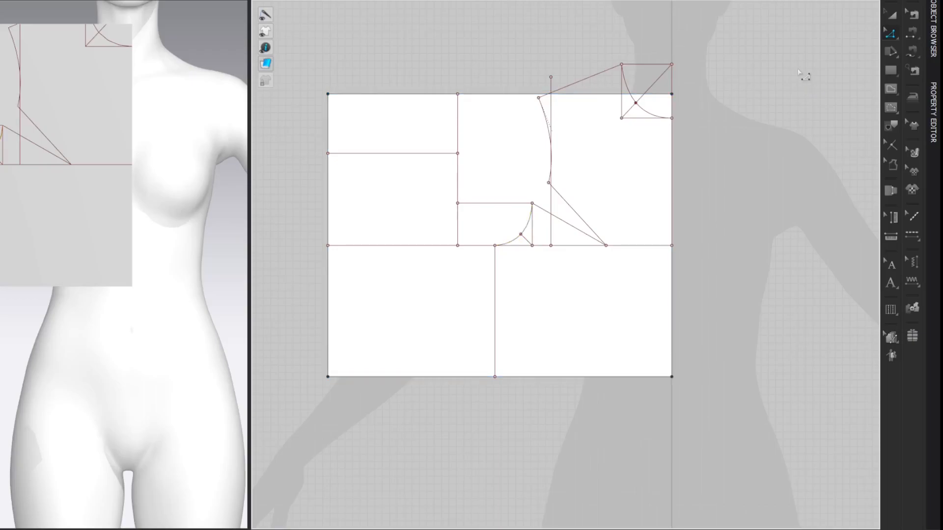
left_click(547, 125)
key("a")
left_click(510, 64)
left_click(548, 127)
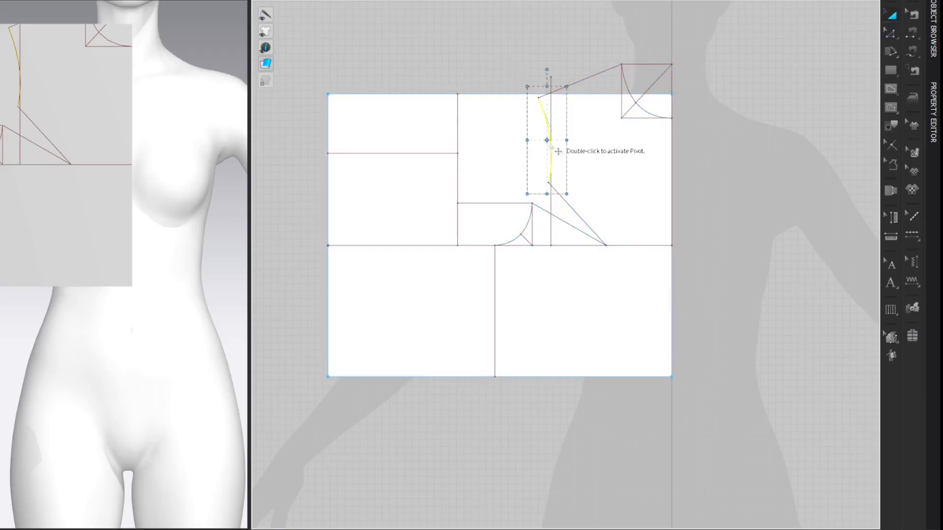
double_click(556, 153)
left_click(606, 246)
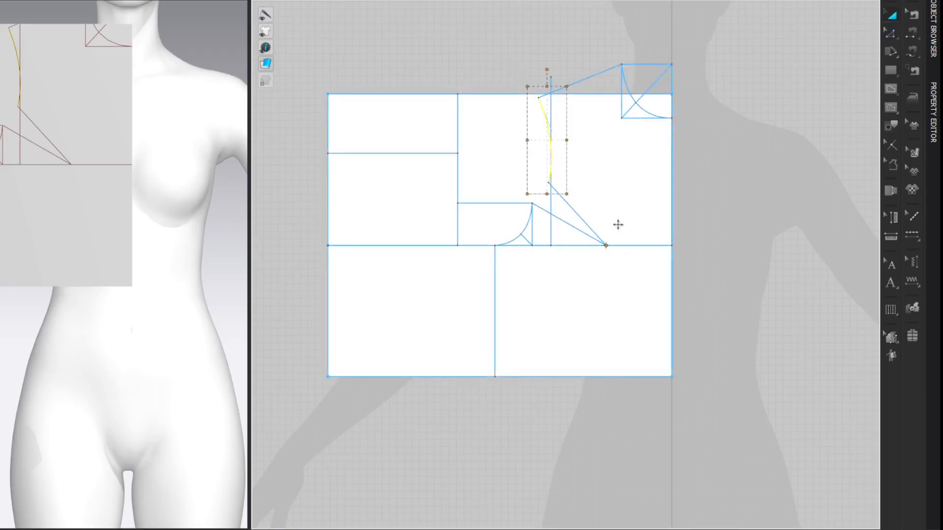
left_click_drag(546, 71, 500, 100)
left_click(740, 65)
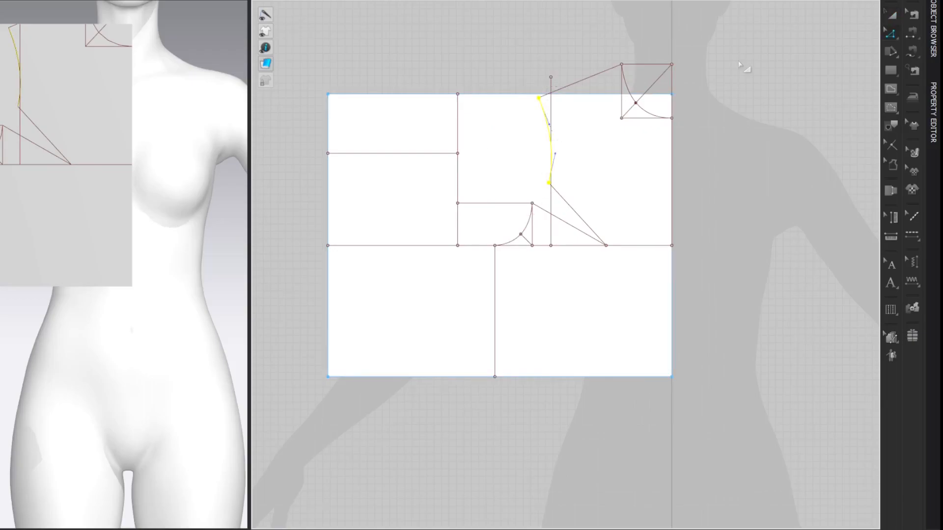
left_click(743, 69)
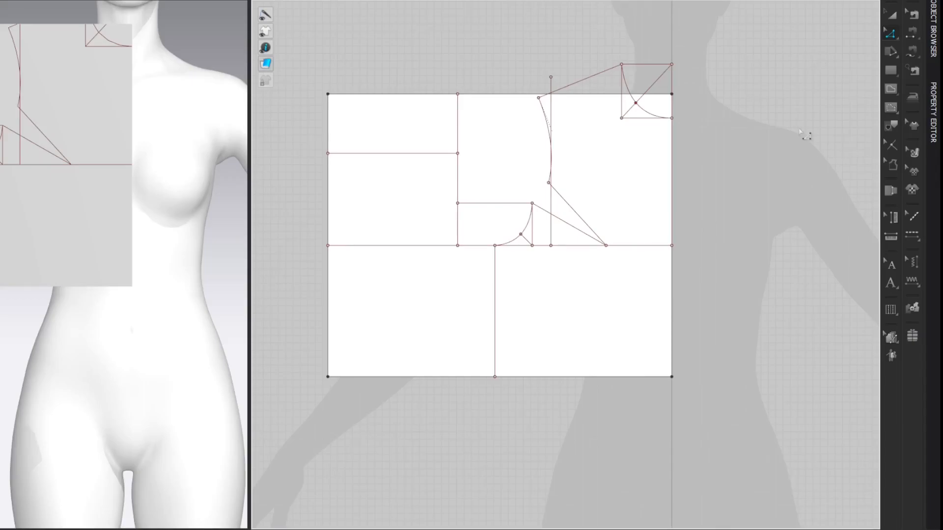
Step: Split the block's top edge 6.96 cm from its upper left corner, with the segment lengths displayed
left_click(643, 122)
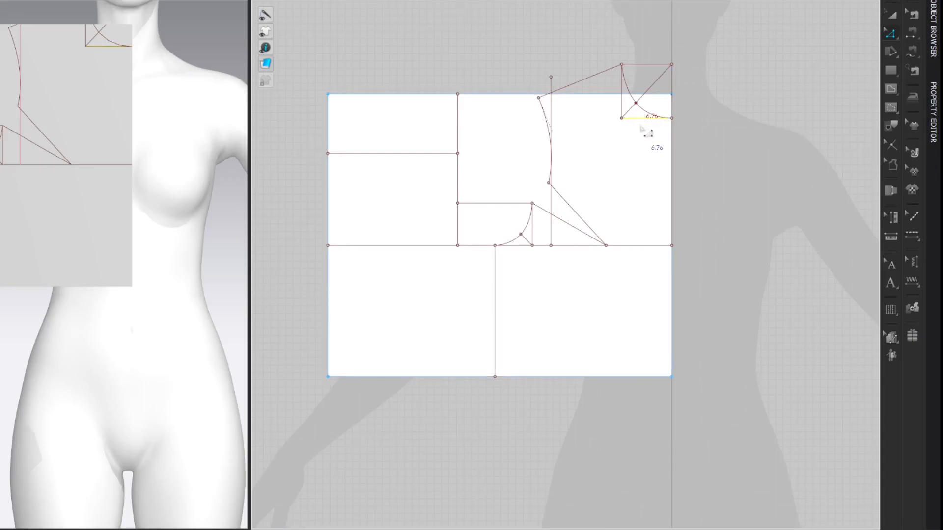
left_click(796, 81)
key("shift+z")
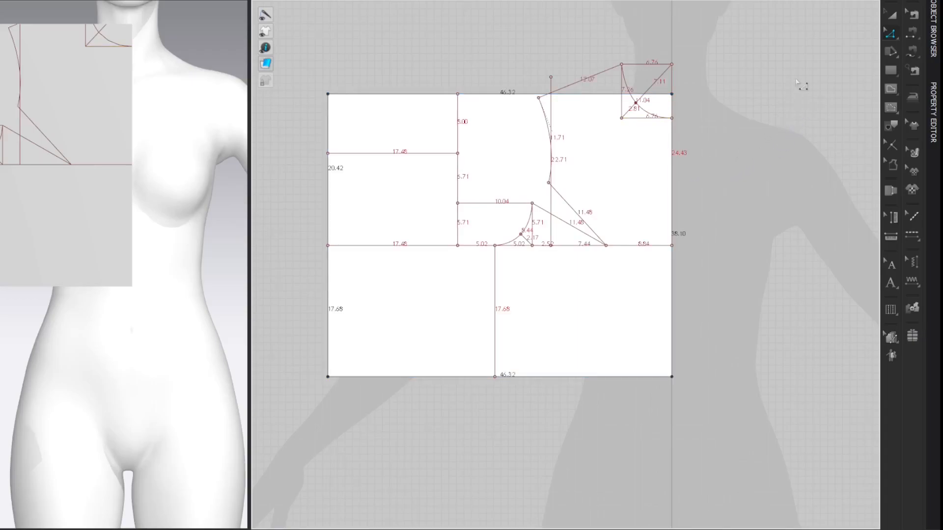
key("x")
right_click(350, 93)
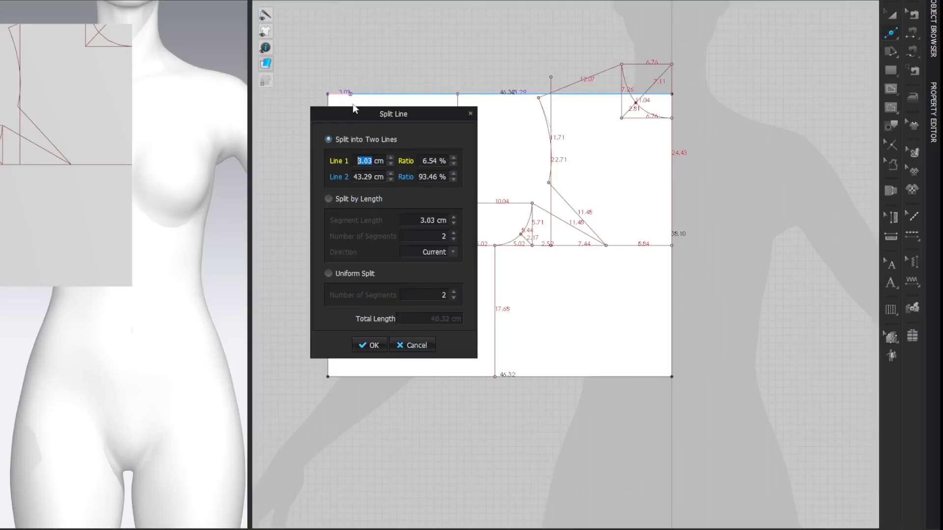
left_click(372, 164)
type("6.76")
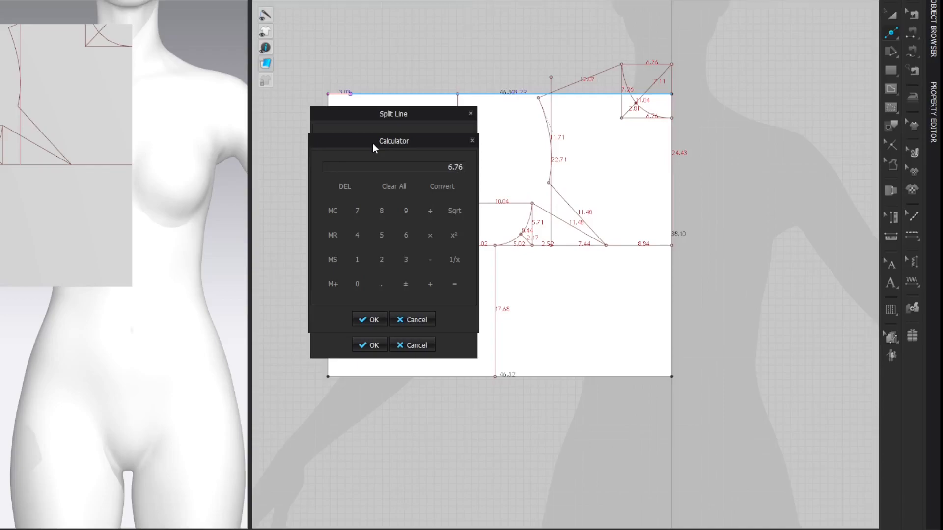
key("BackSpace")
key("BackSpace")
type("96")
left_click(368, 319)
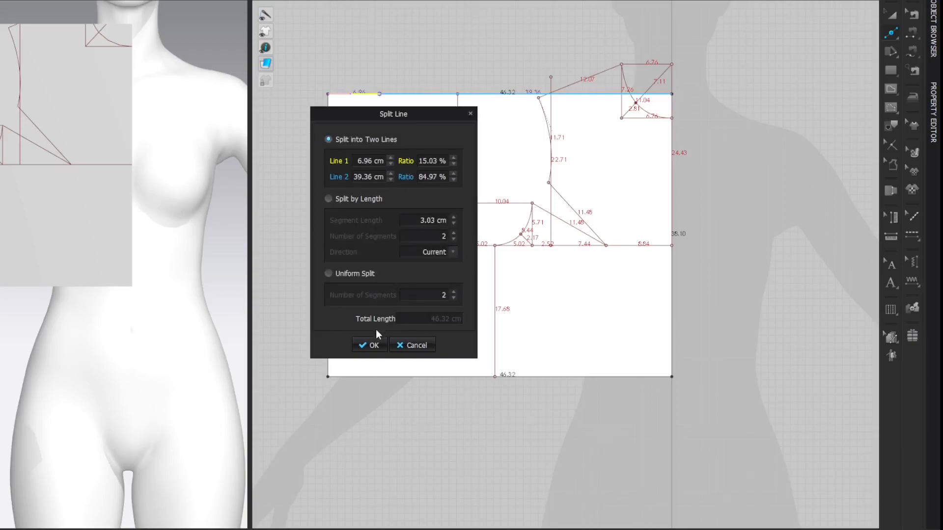
left_click(372, 345)
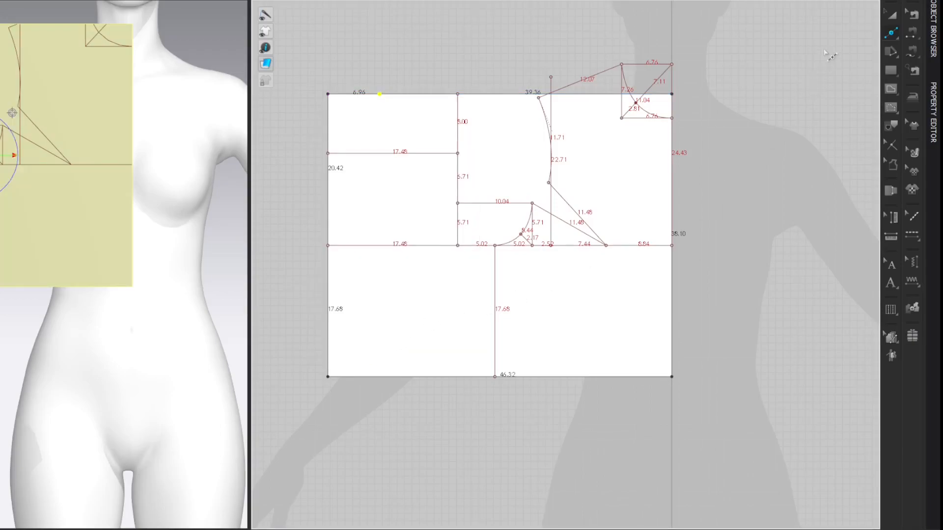
Step: Draw a vertical internal line up from the top edge's split point, with length 6.96 cm divided by 3
key("z")
key("g")
left_click(379, 94)
right_click(380, 75)
left_click_drag(397, 105, 536, 108)
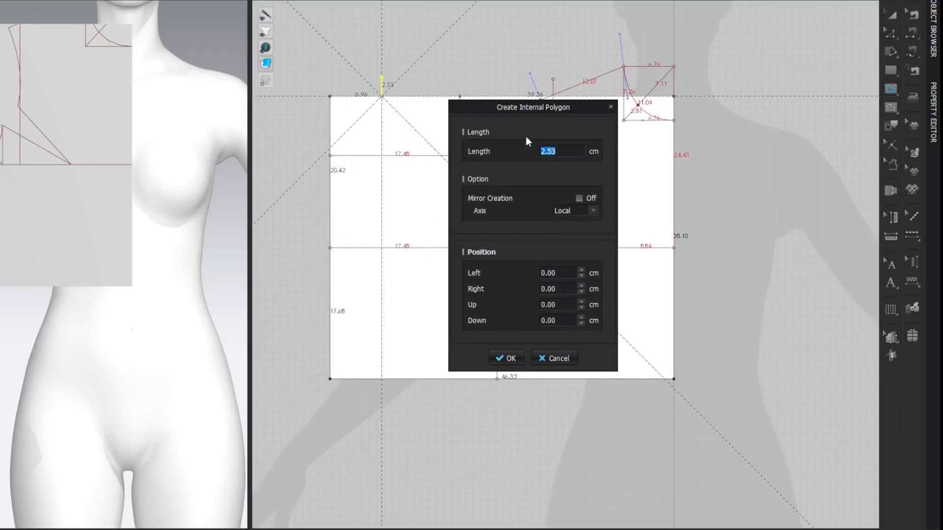
left_click(550, 157)
left_click_drag(411, 138, 544, 116)
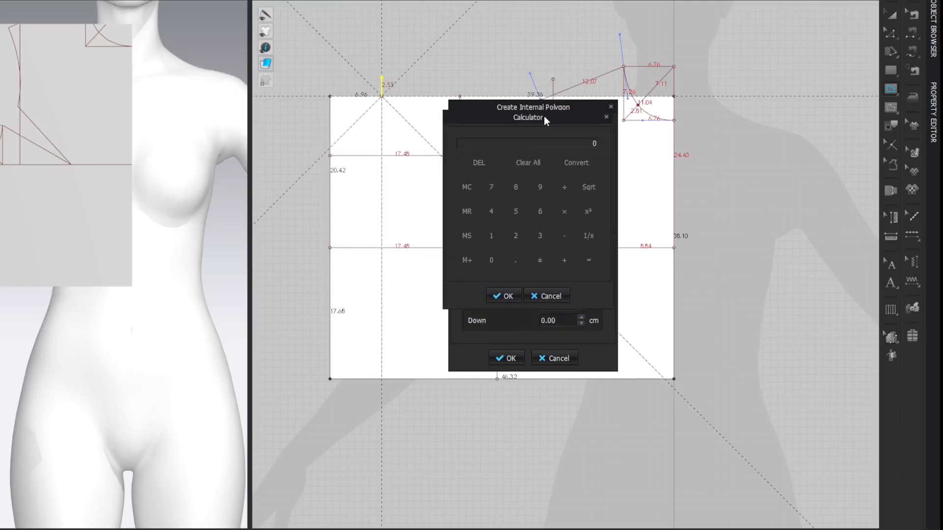
type("6")
type("6/3")
key("Return")
left_click(494, 293)
key("Return")
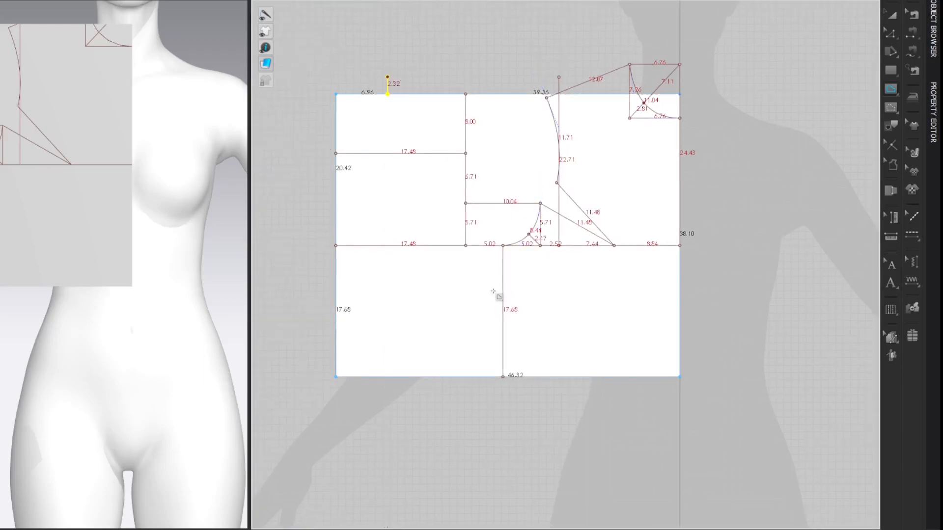
middle_click_drag(813, 114, 810, 113)
left_click(830, 78)
key("shift+l")
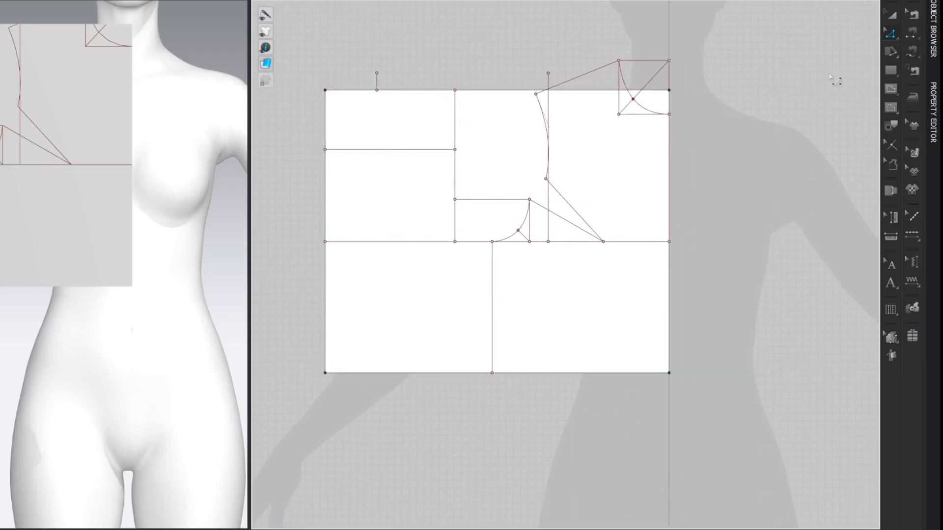
Step: Draw an internal line from the short vertical line's upper end to the block's upper left corner and curve it downward as the back neckline
key("g")
left_click(377, 72)
left_click(325, 89)
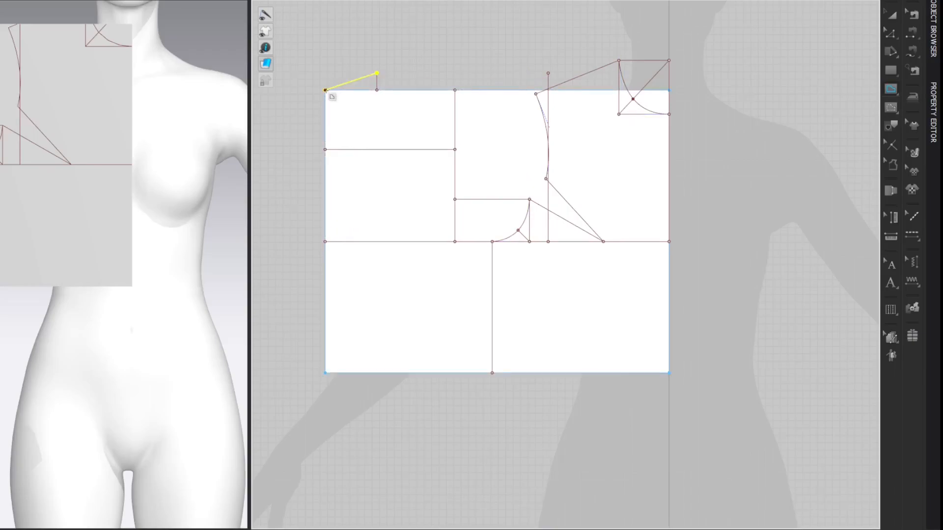
key("c")
mouse_move(355, 81)
left_mouse_down()
mouse_move(363, 93)
mouse_move(352, 91)
mouse_move(369, 82)
left_mouse_up()
key("z")
left_click(797, 57)
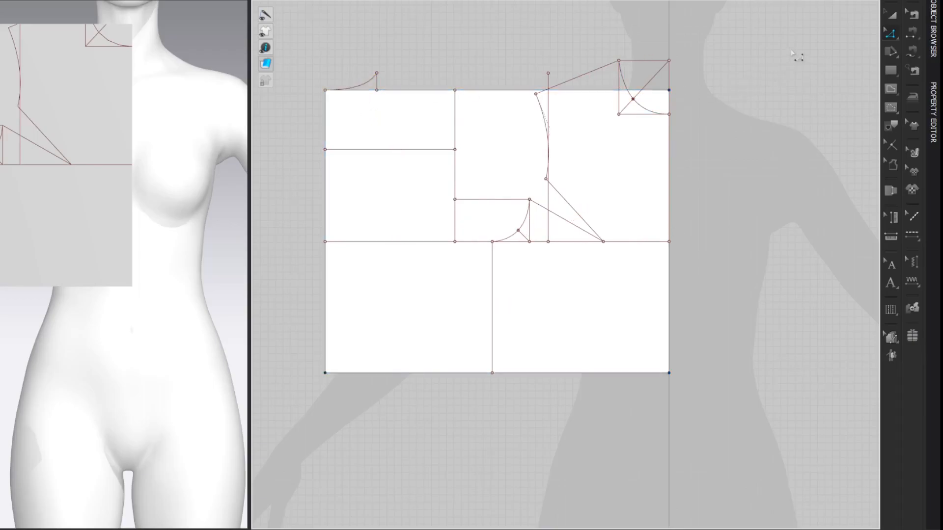
middle_click_drag(814, 52, 810, 44)
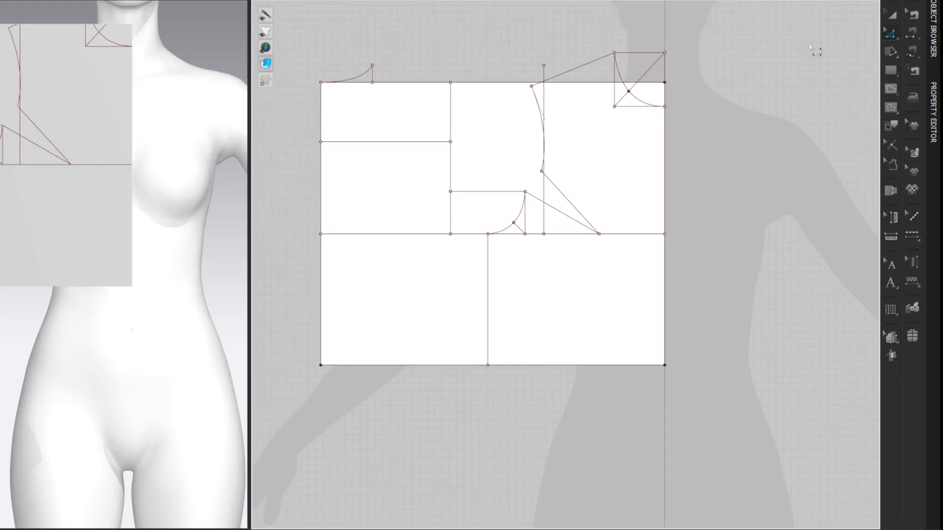
Step: Measure the front shoulder line and draw a 12.07 cm horizontal internal line inward from the back neckline's upper end
left_click(578, 71)
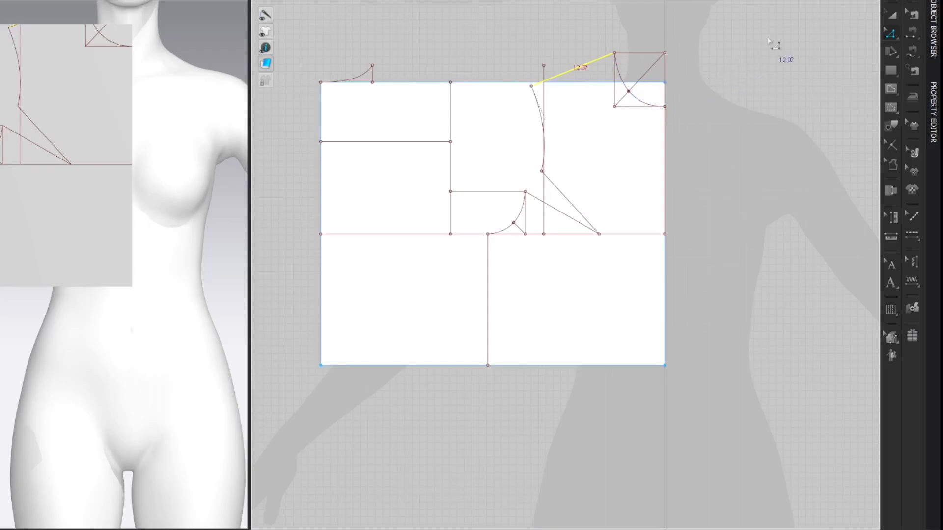
key("shift+z")
key("g")
left_click(372, 66)
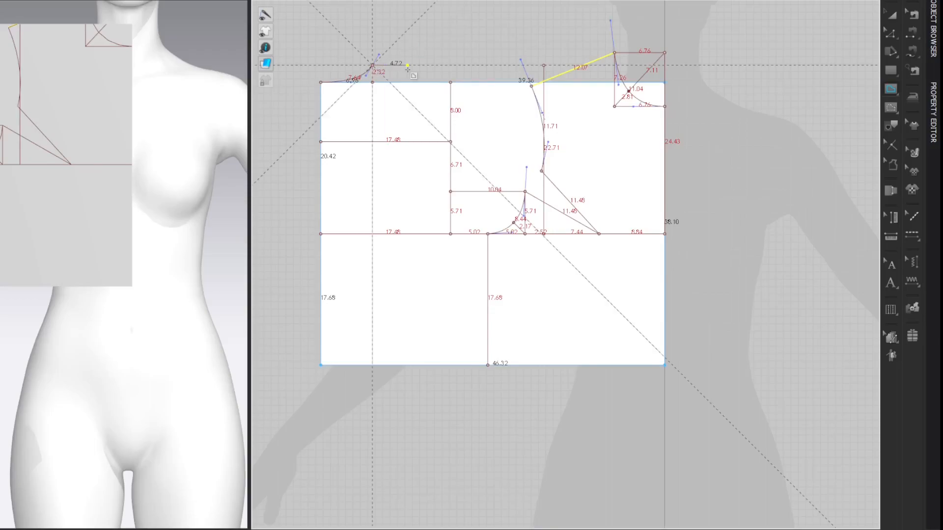
right_click(408, 69)
type("120")
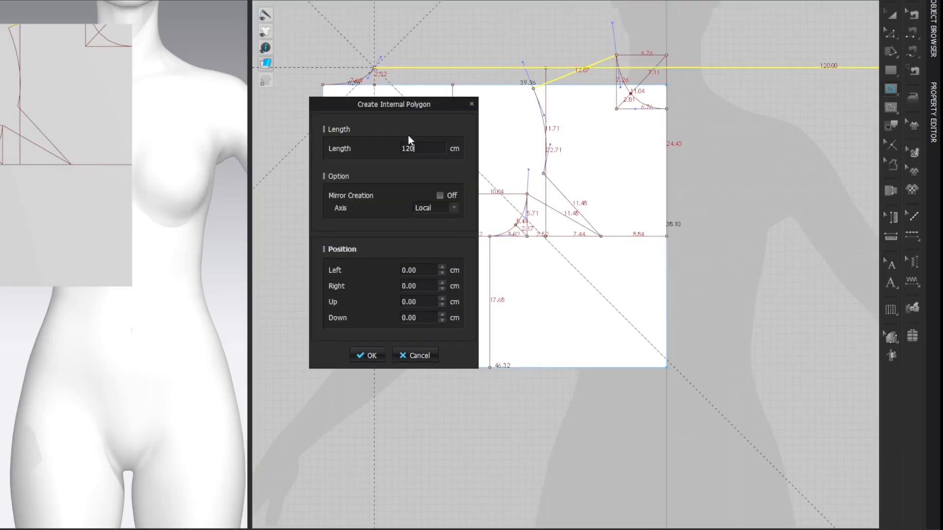
key("BackSpace")
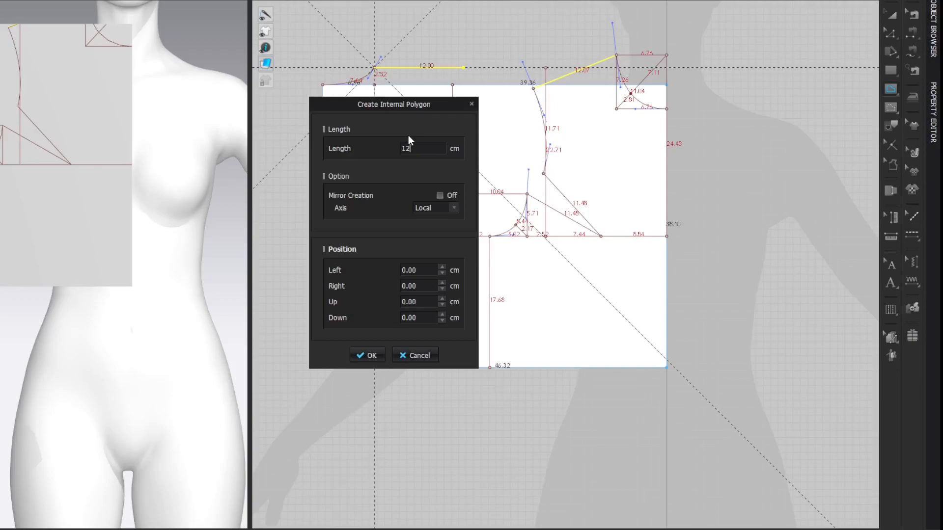
type(".07")
key("Return")
left_click(819, 68)
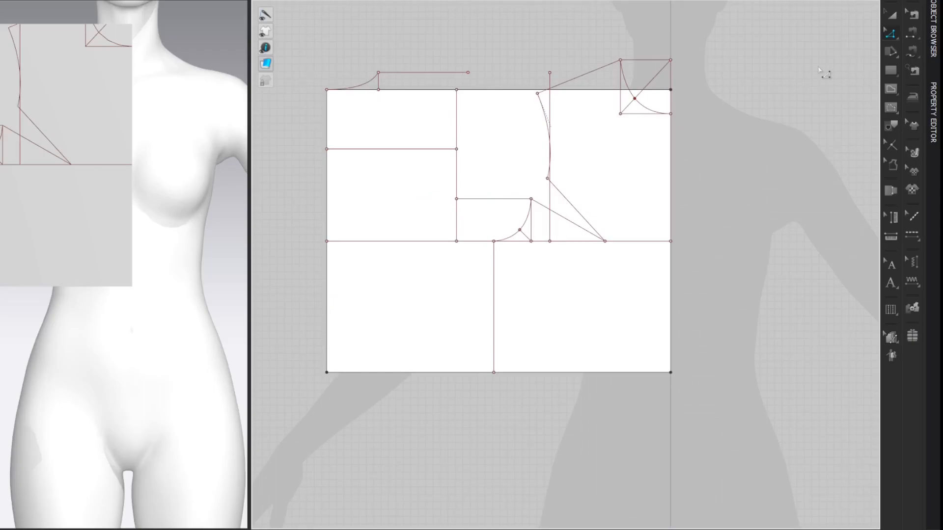
Step: Rotate the 12.07 cm line 18° downward about its end at the back neckline
left_click(417, 71)
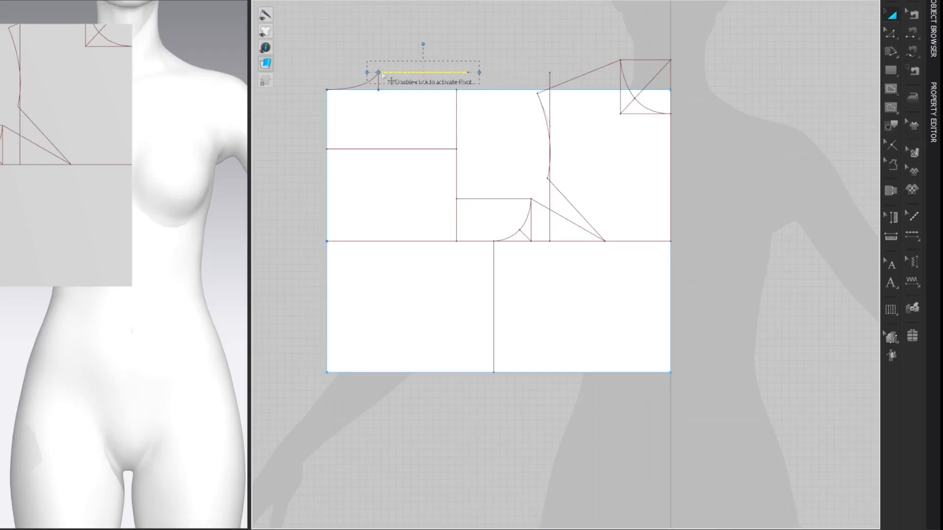
left_click_drag(423, 44, 424, 58)
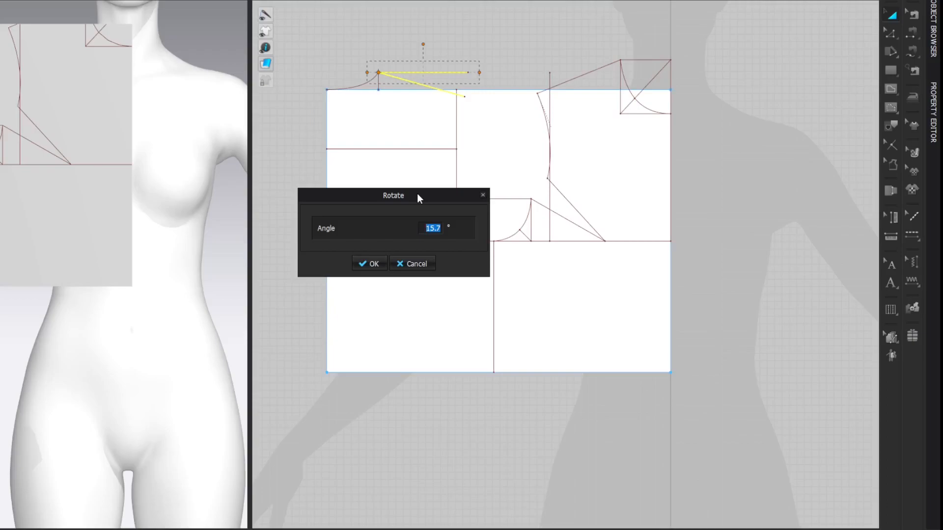
type("18")
left_click(372, 264)
key("z")
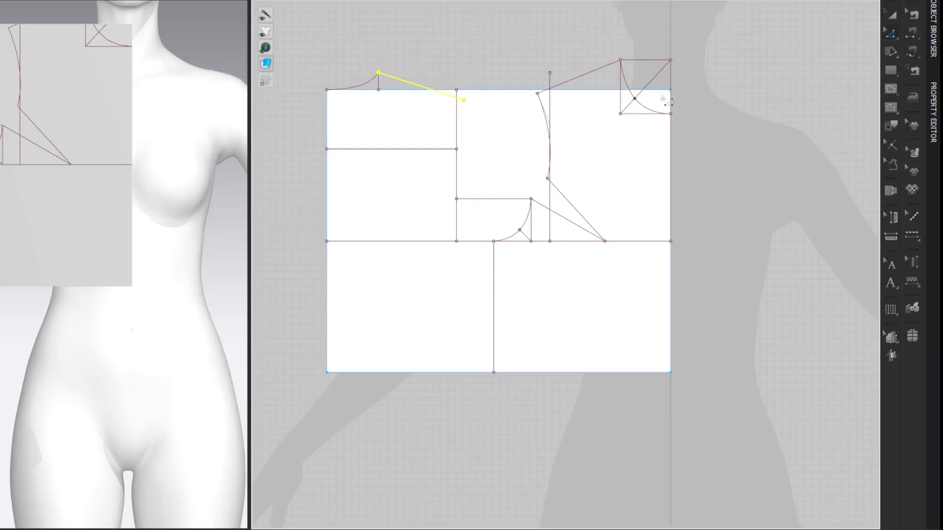
left_click(805, 65)
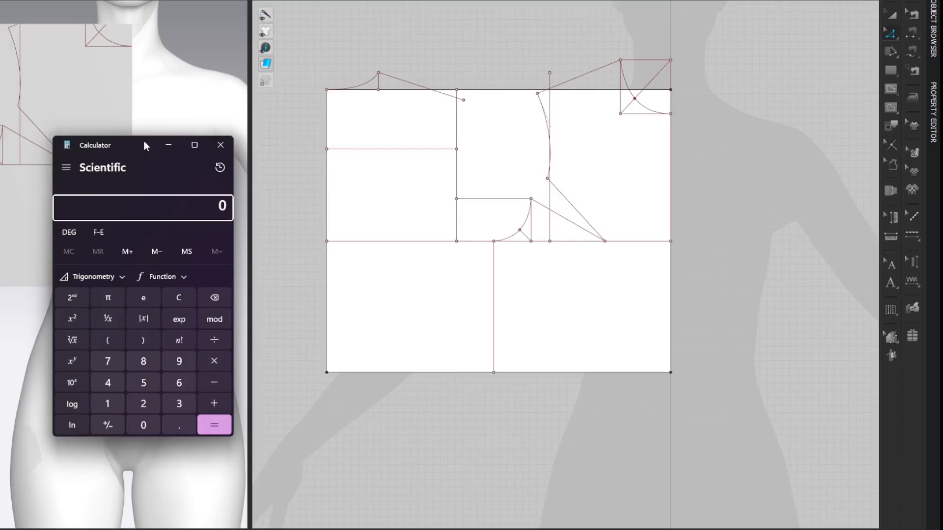
Step: Switch to the Calculator, compute 80.64 divided by 32 minus 0.8, and return to the pattern
left_click(143, 141)
type("80.64")
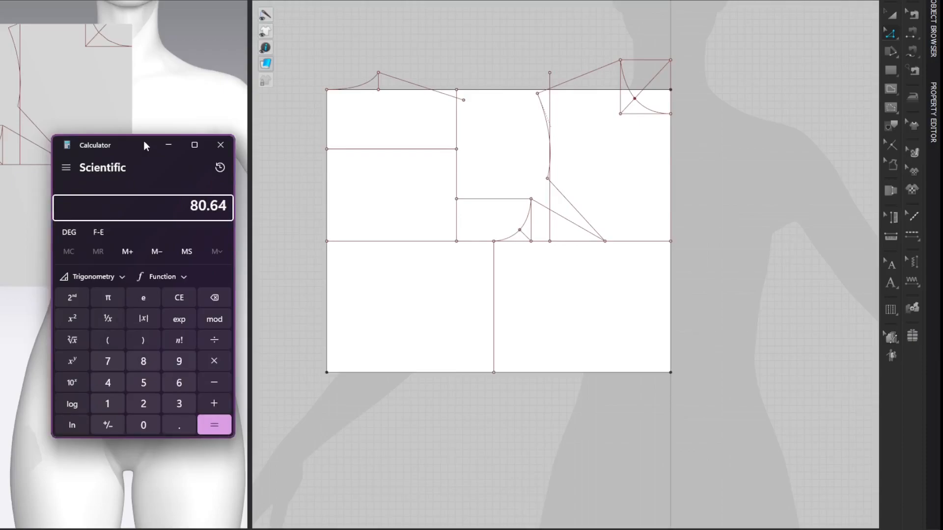
type("/32")
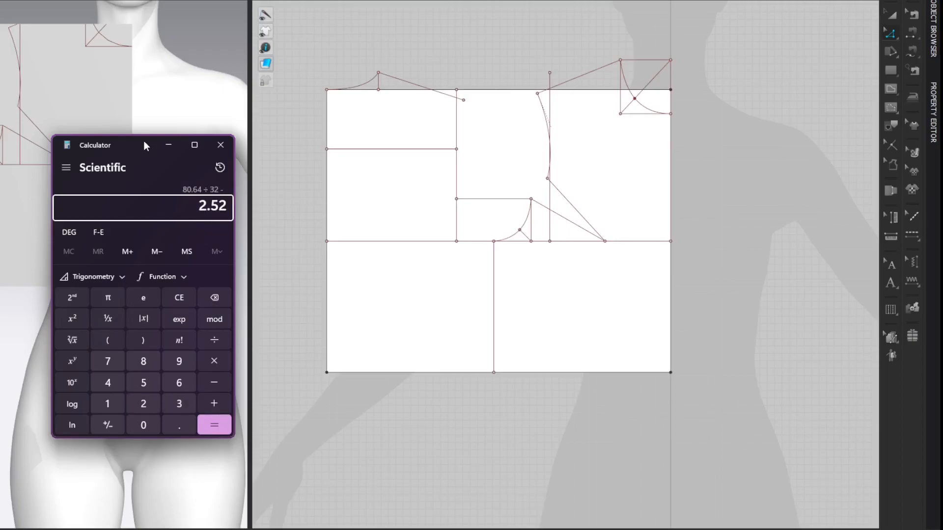
type("-0.8")
key("Return")
left_click(793, 88)
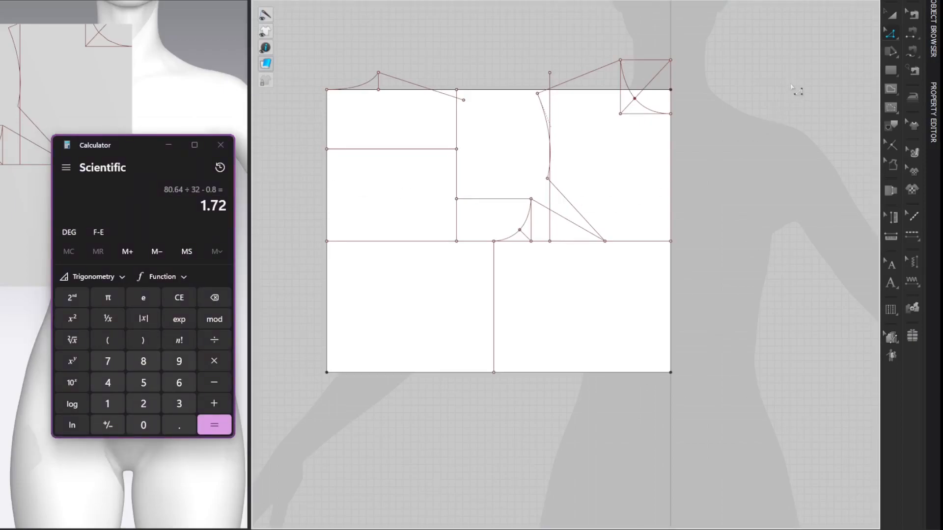
Step: Extend the back shoulder line's outer end 1.72 cm along its own direction
left_click(475, 105)
right_click(481, 114)
type("1")
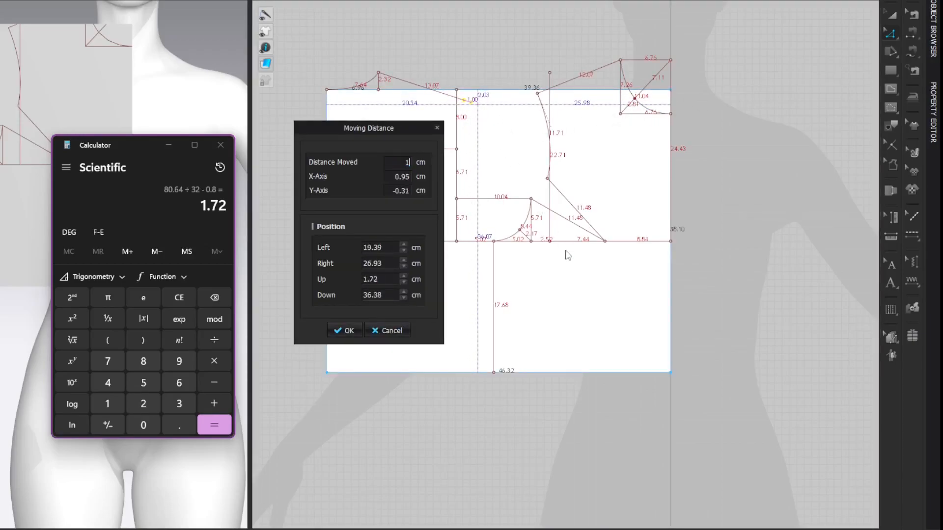
type(".72")
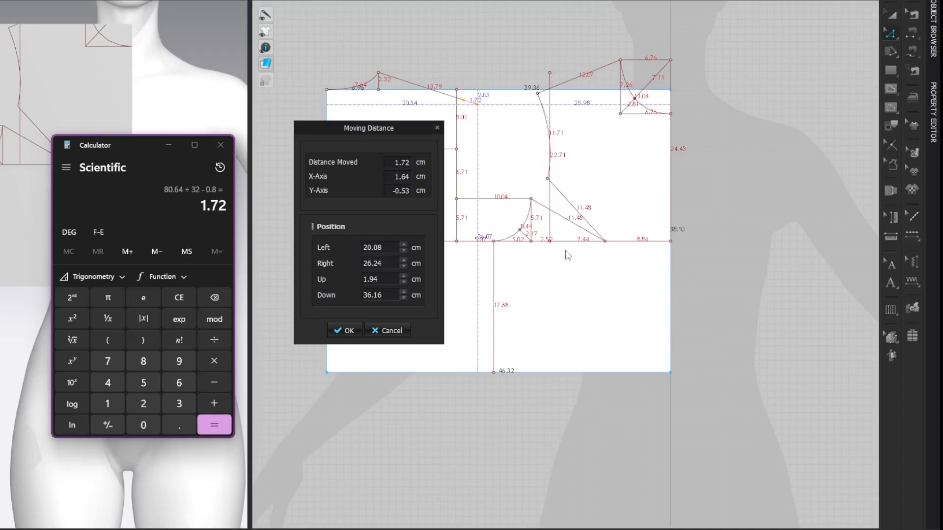
key("Return")
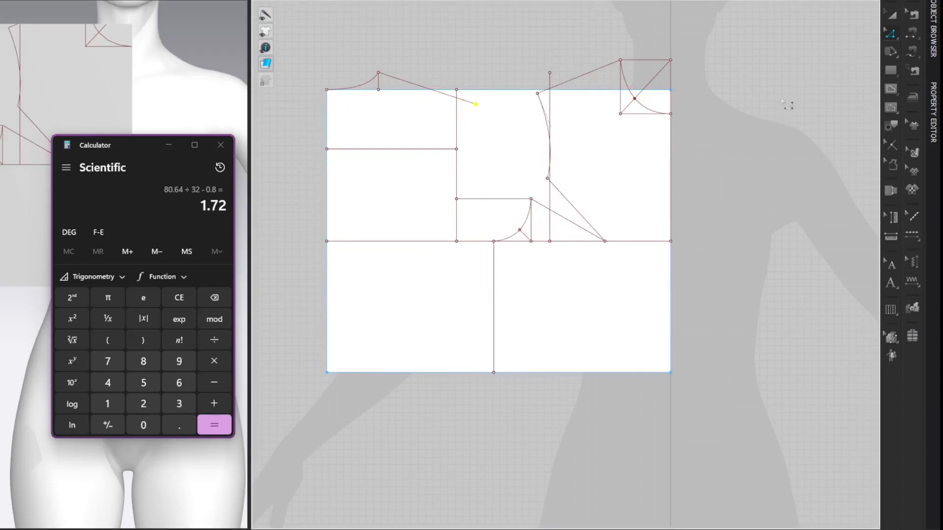
left_click(802, 69)
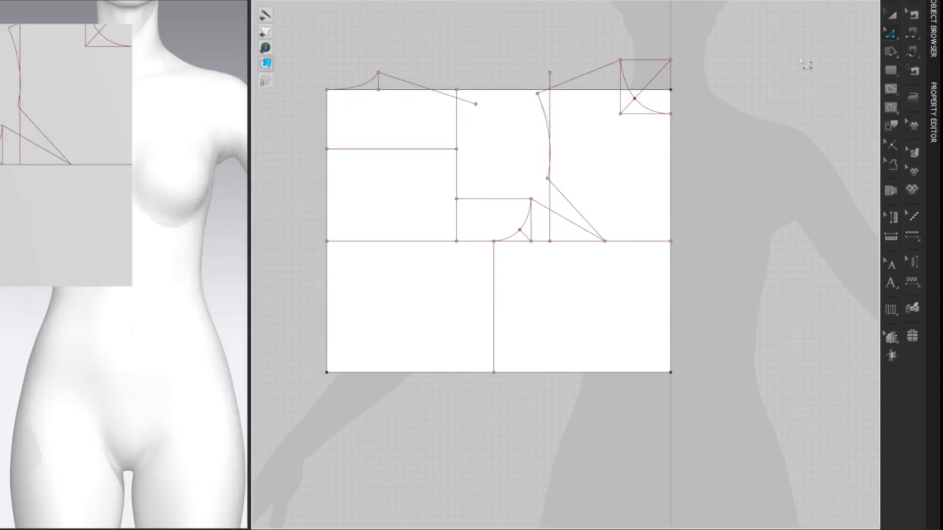
Step: Split the upper horizontal line on the back uniformly into 2 segments
key("x")
right_click(393, 149)
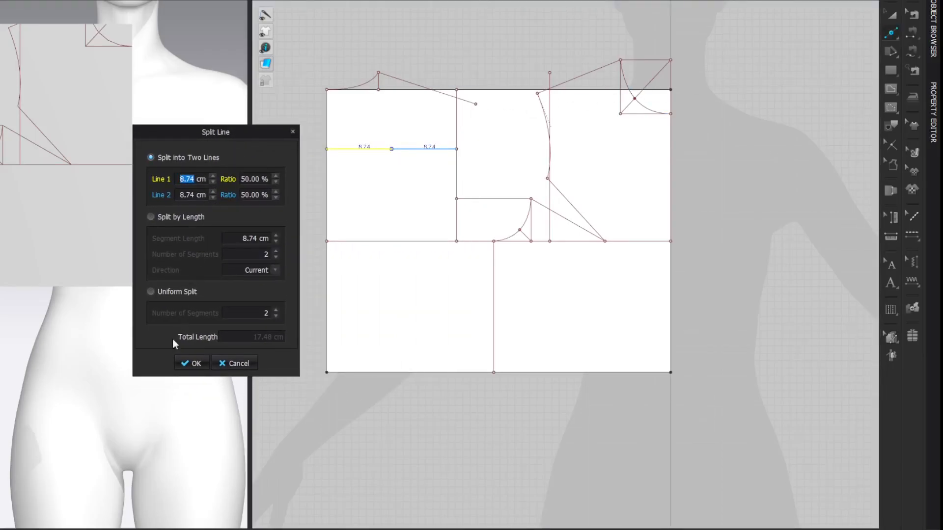
left_click(151, 292)
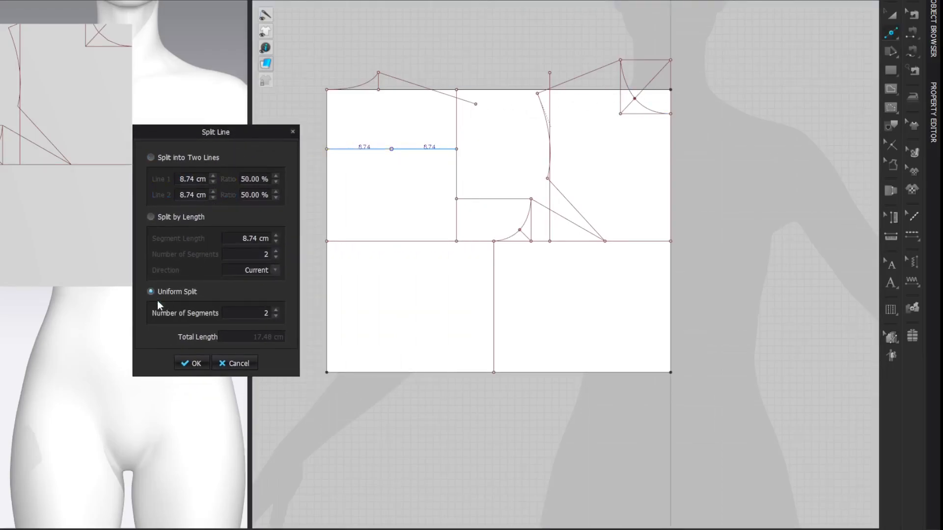
left_click(195, 364)
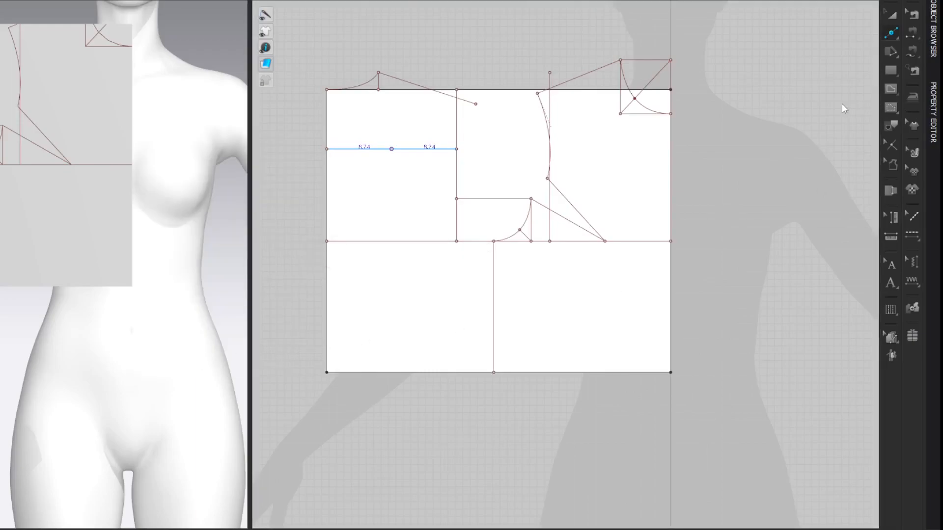
key("z")
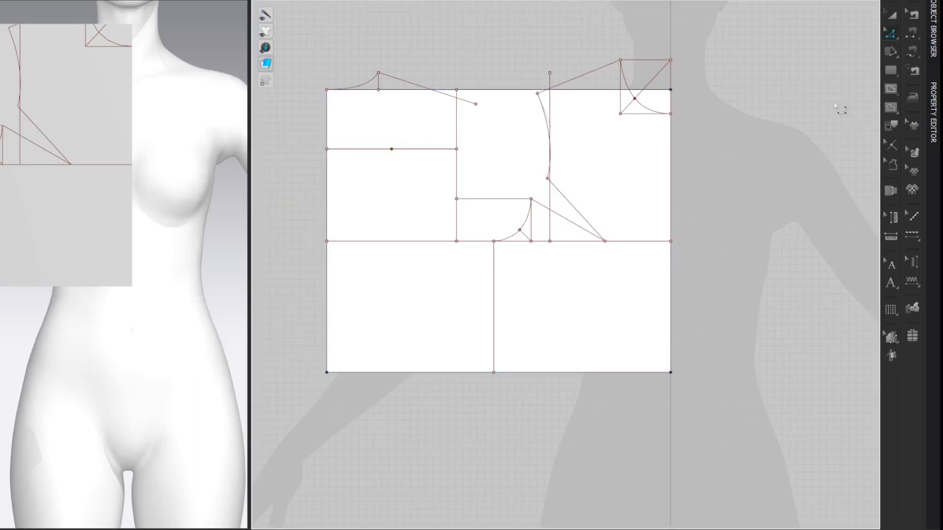
Step: Move the new midpoint on the upper back line 1 cm horizontally toward the armhole
left_click_drag(391, 149, 252, 122)
key("Return")
type("1")
key("Return")
key("Return")
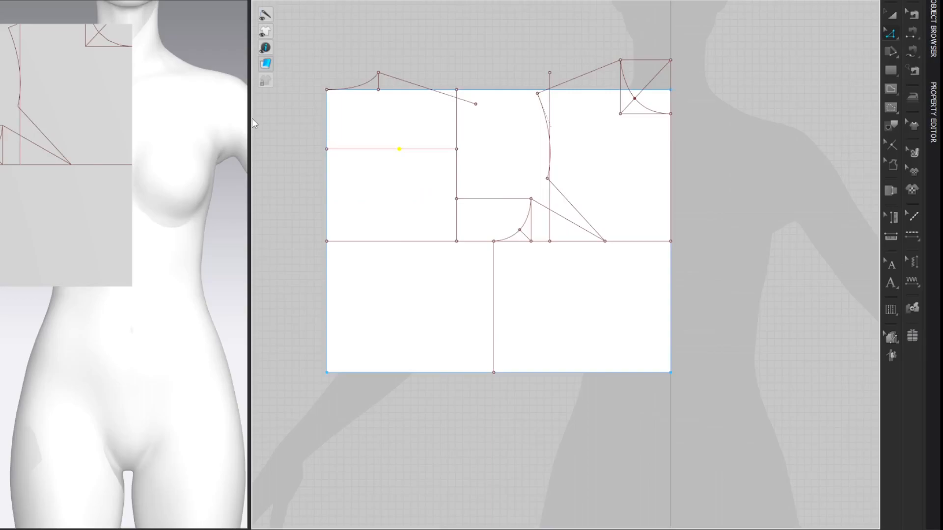
left_click(800, 139)
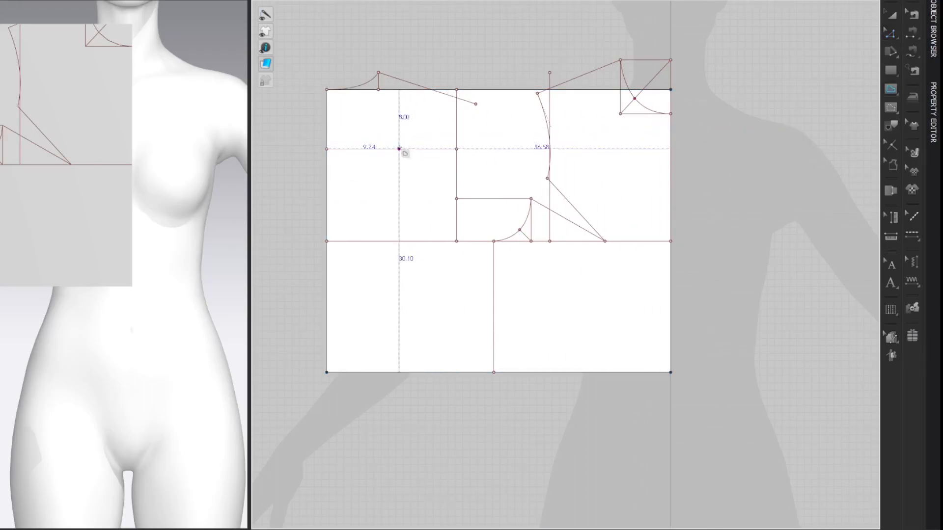
Step: Draw a vertical internal line from the shifted midpoint up to the back shoulder line, keeping an added point only at their intersection
left_click(400, 79)
left_click(781, 90)
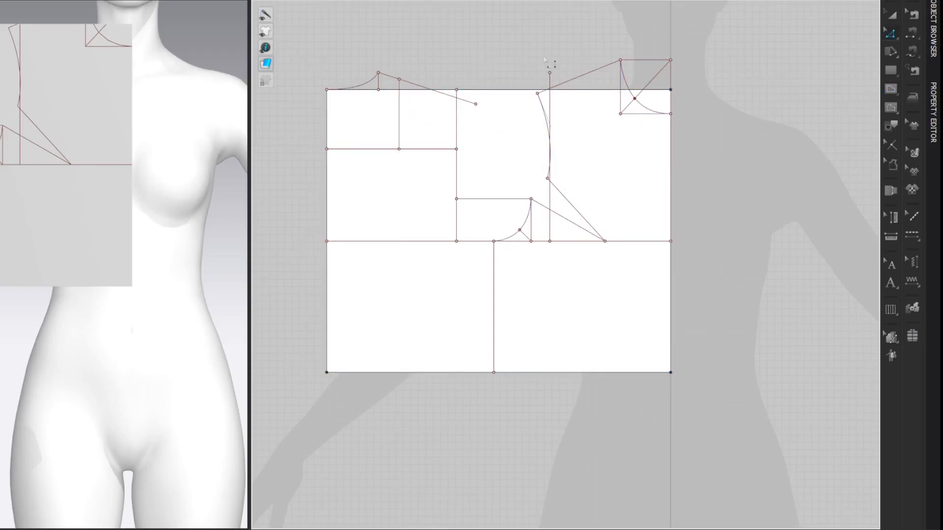
right_click(416, 83)
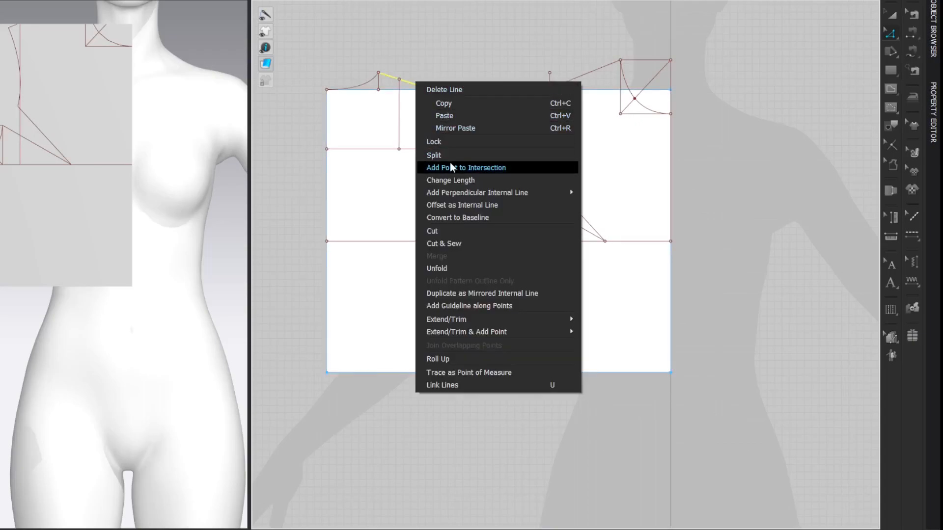
left_click(450, 168)
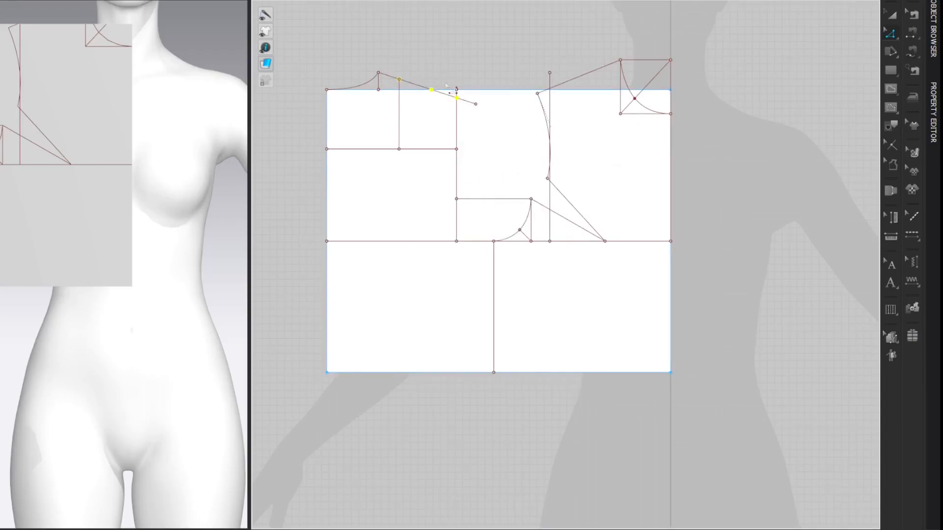
key("Delete")
left_click(456, 98)
key("Delete")
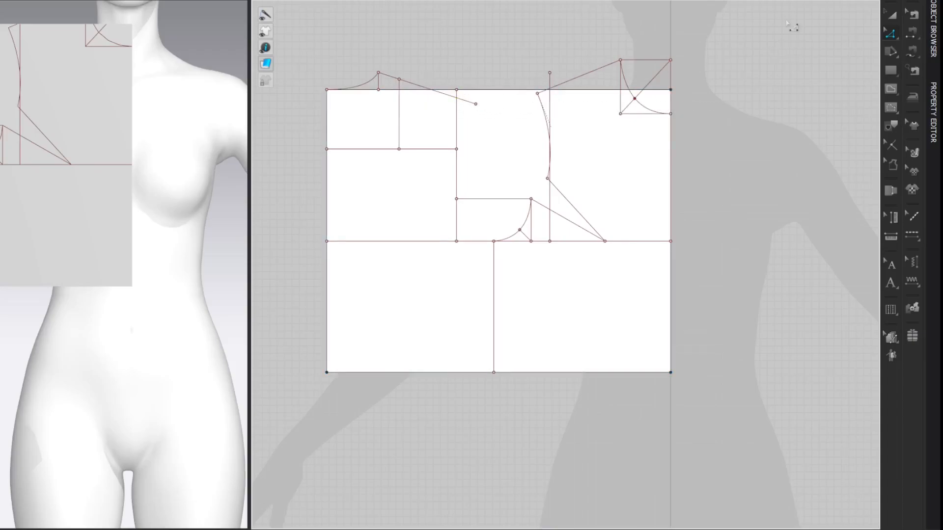
Step: Split the outer part of the back shoulder line 1.50 cm from the vertical line's upper end
right_click(408, 84)
left_click(425, 158)
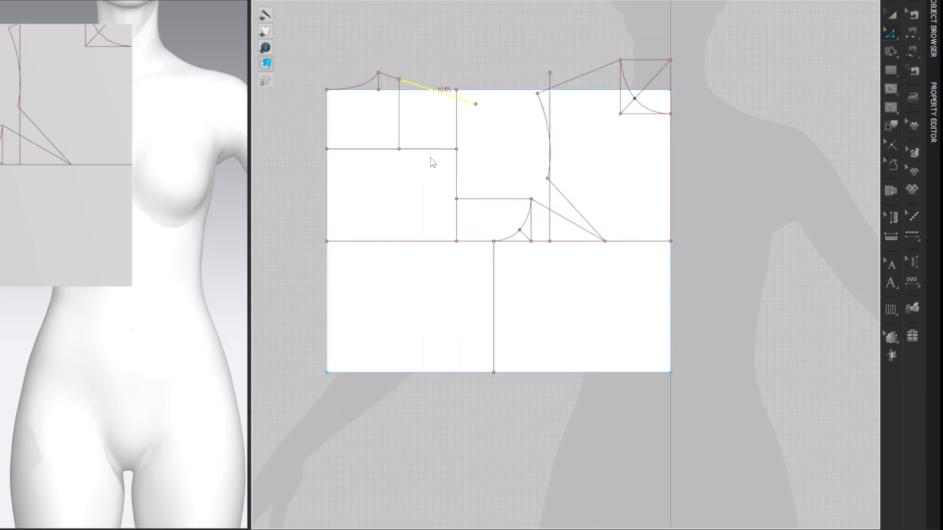
type("1.50")
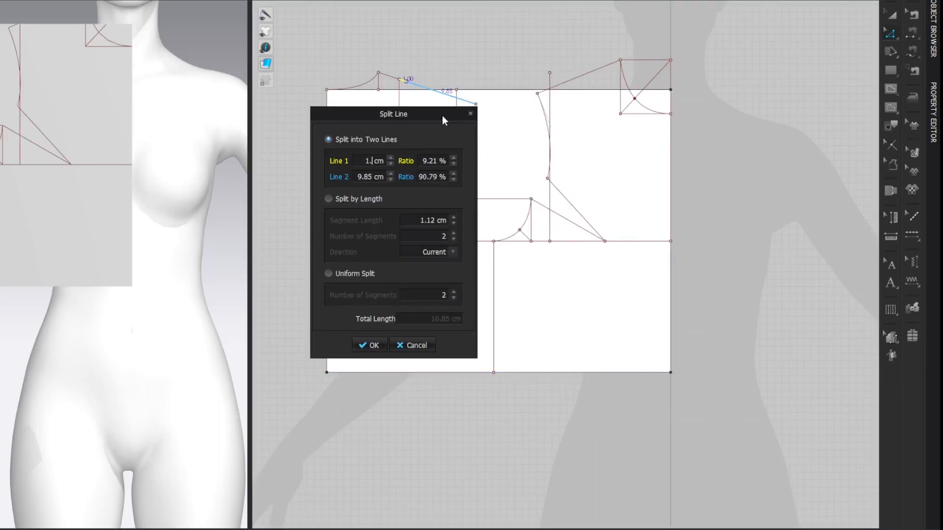
key("Return")
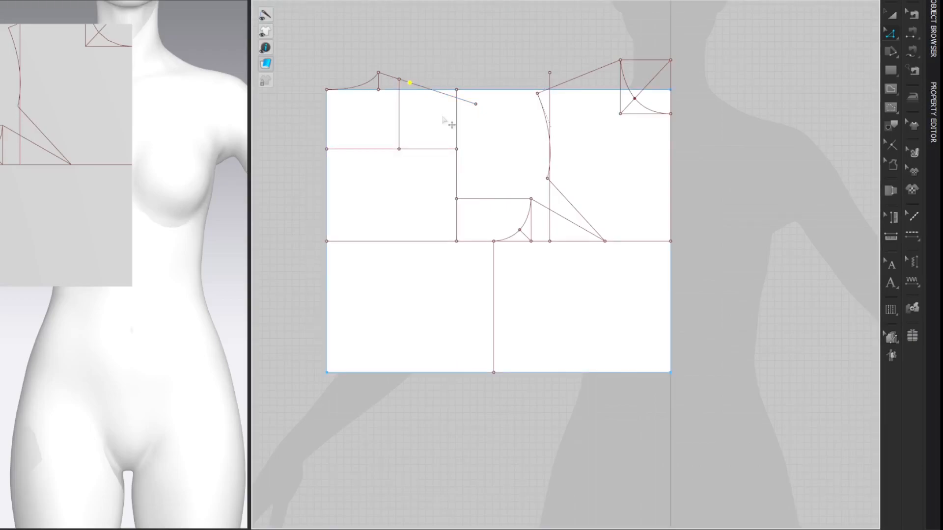
left_click(778, 95)
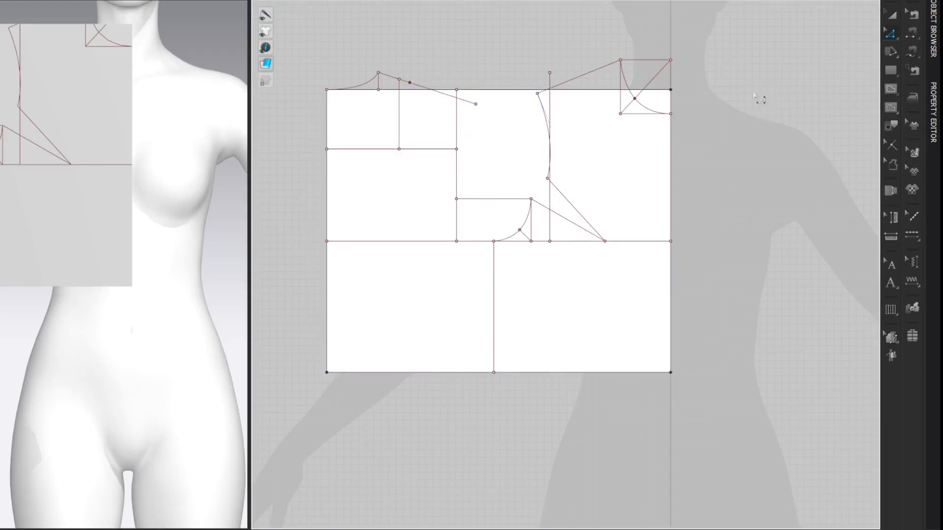
Step: Split the remaining outer shoulder segment 1.72 cm beyond the last added point to set the dart width
key("x")
right_click(424, 87)
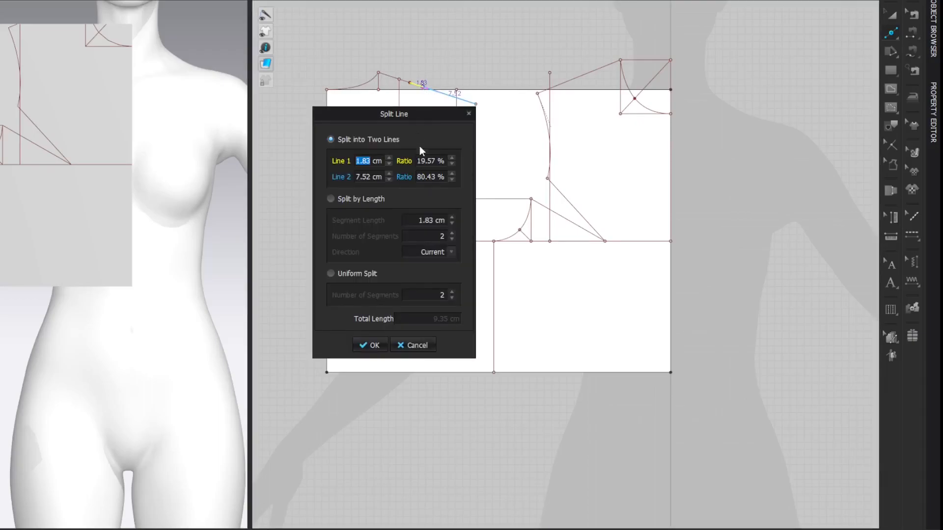
type("1.72")
key("Return")
key("z")
left_click(776, 95)
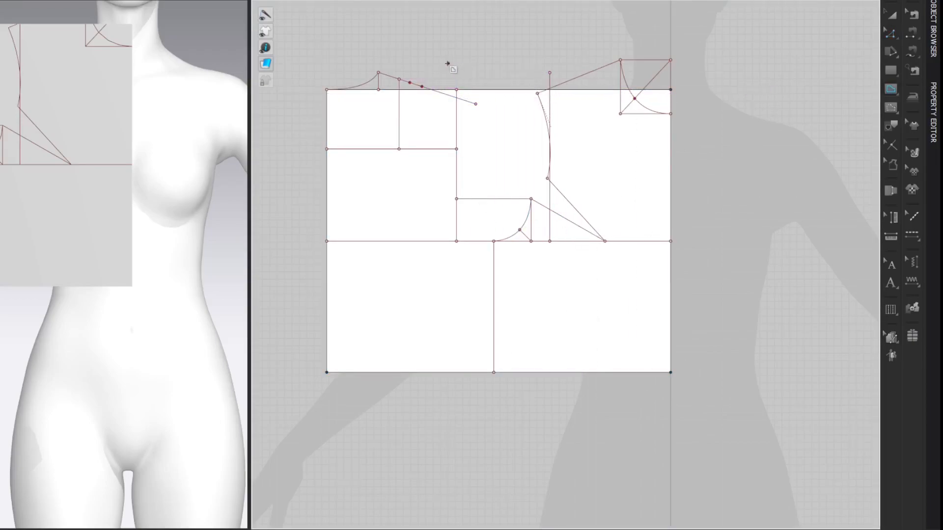
Step: Draw the two back shoulder dart legs from the split points to the vertical line's lower end
left_click(410, 83)
left_click(399, 149)
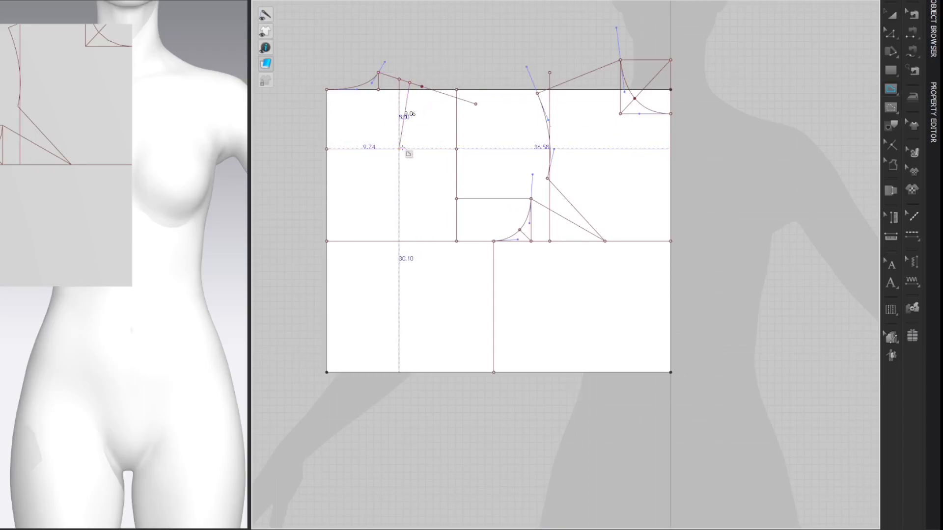
double_click(422, 87)
key("z")
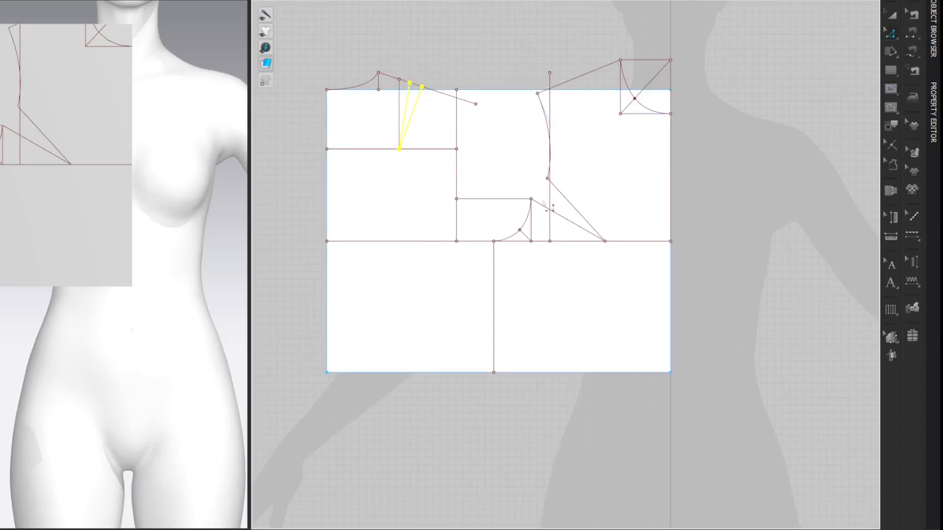
left_click(783, 63)
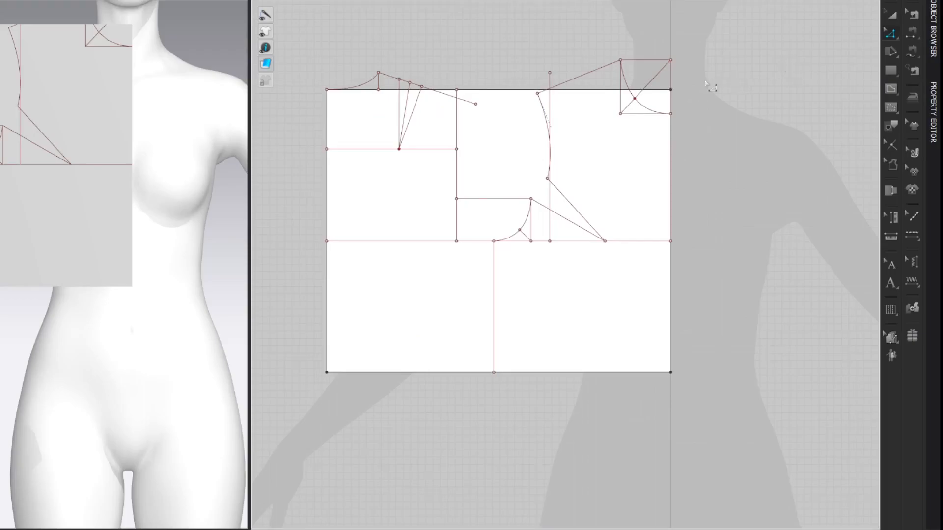
Step: Add a 5 cm perpendicular internal line downward from the back shoulder line's outer end
right_click(479, 109)
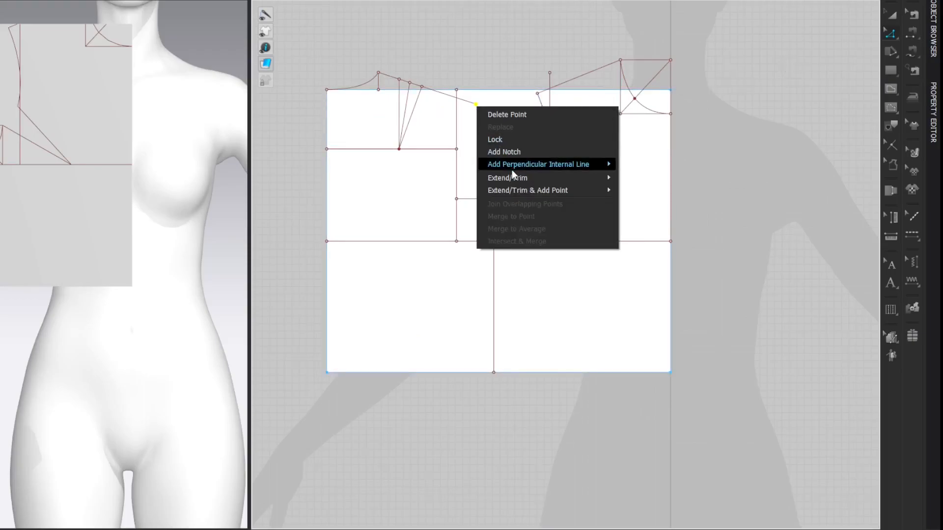
mouse_move(512, 169)
left_click(640, 194)
double_click(445, 208)
type("5")
key("Return")
left_click(475, 37)
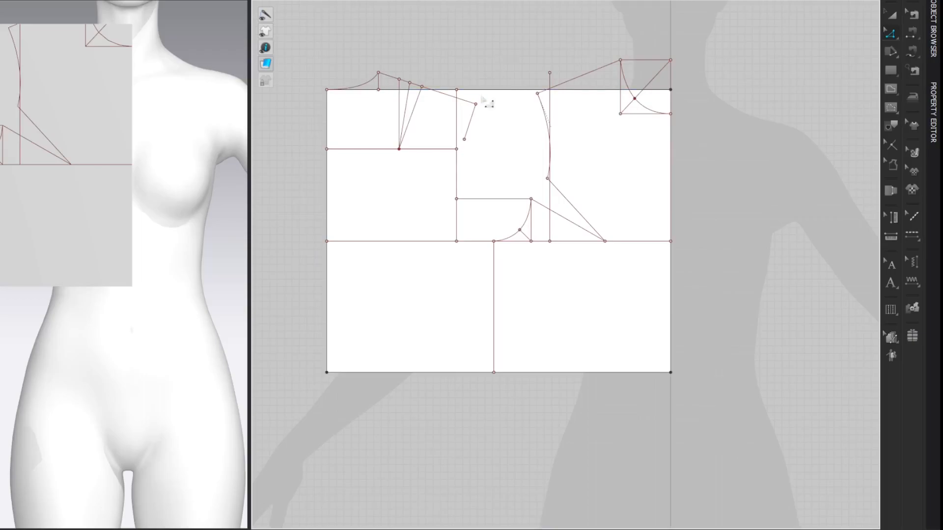
Step: Draw the upper back armhole curve from the shoulder's outer end to the back width line, shaped along the perpendicular line
right_click(471, 118)
left_click(482, 241)
left_click(475, 104)
double_click(457, 199)
left_click_drag(463, 169, 458, 174)
key("z")
left_click_drag(463, 142, 456, 177)
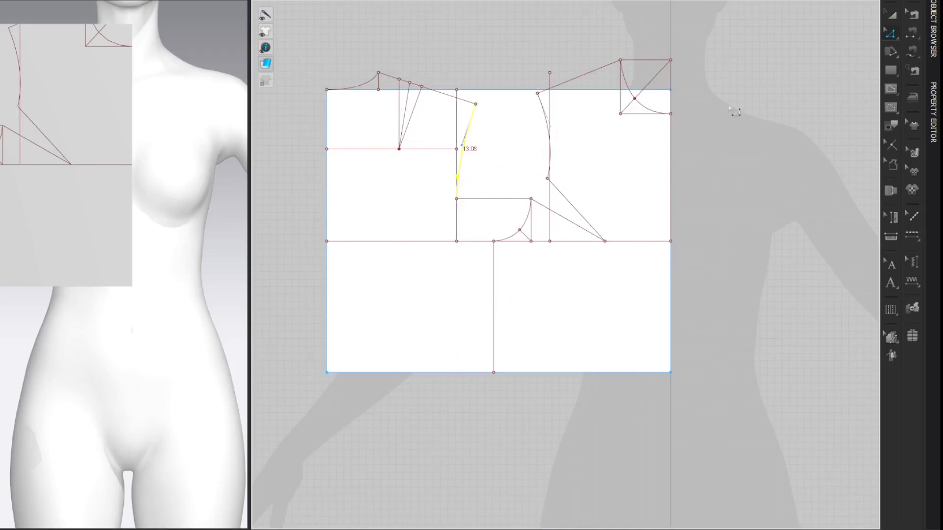
left_click(772, 94)
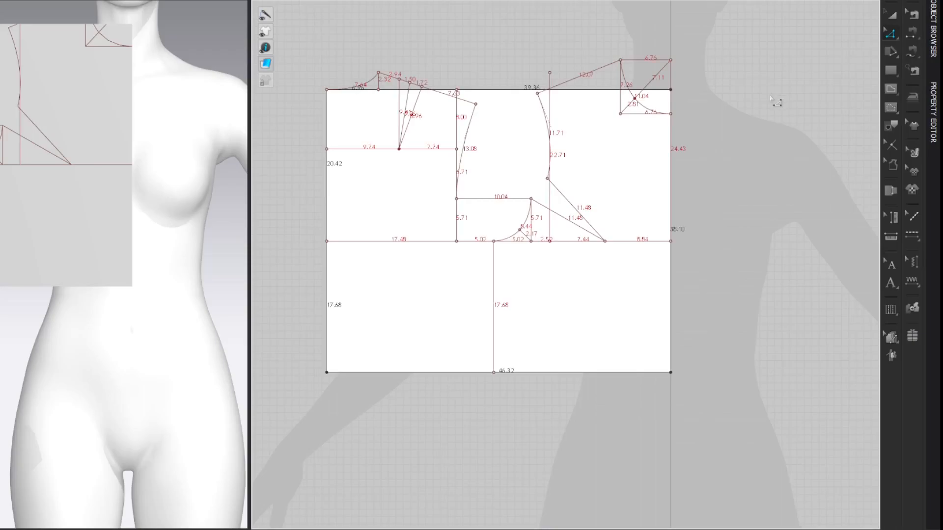
Step: Measure the front armhole's short diagonal and draw a 2.47 cm internal line at 45° from the back armhole's lower corner
left_click(527, 240)
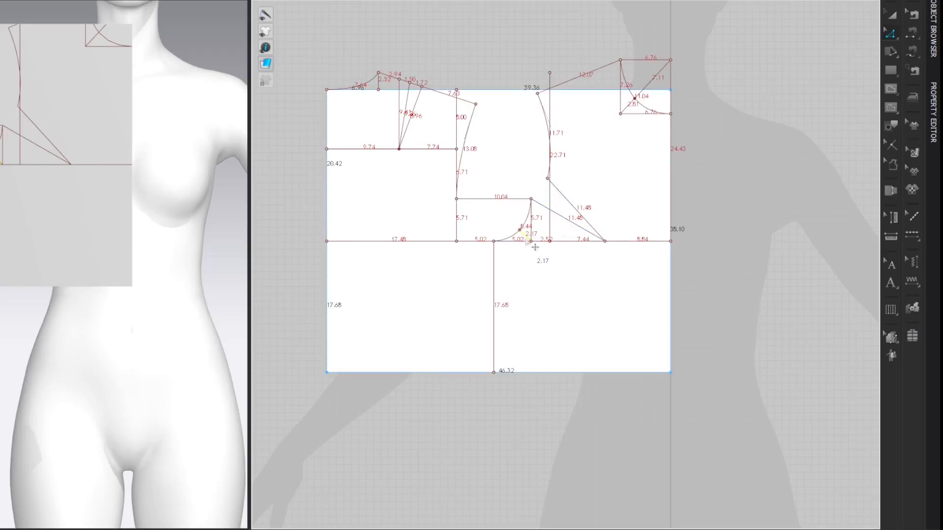
key("g")
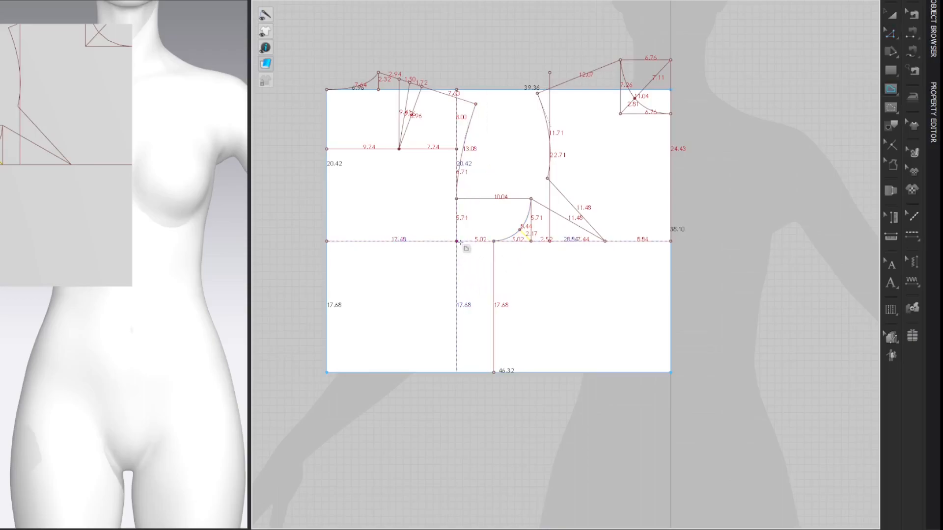
left_click(467, 241)
left_click_drag(428, 105, 332, 87)
left_click(314, 134)
left_click_drag(341, 138, 223, 90)
type("2.17")
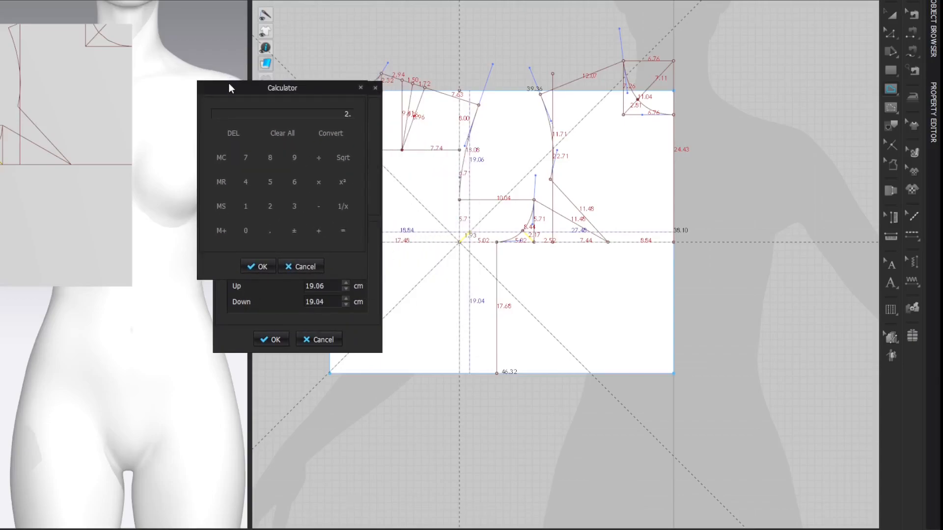
key("BackSpace")
key("BackSpace")
type("47")
left_click(260, 263)
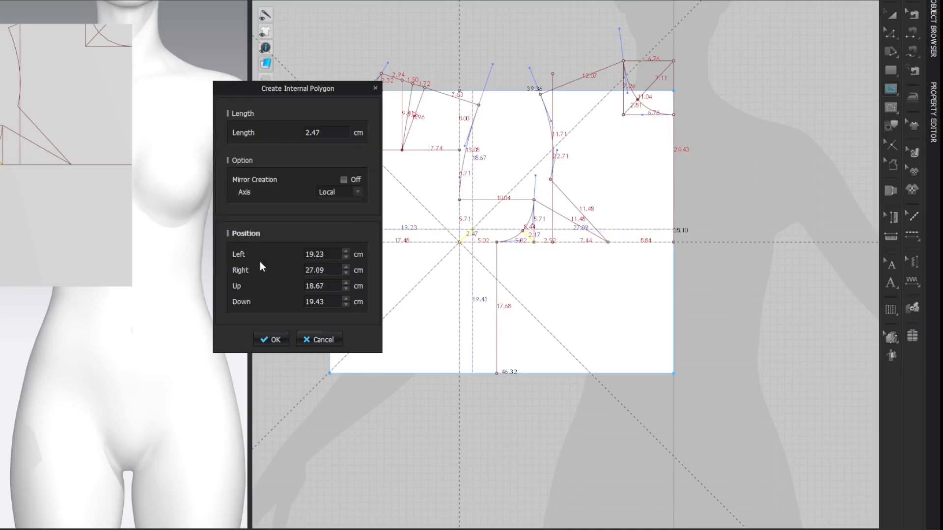
key("Return")
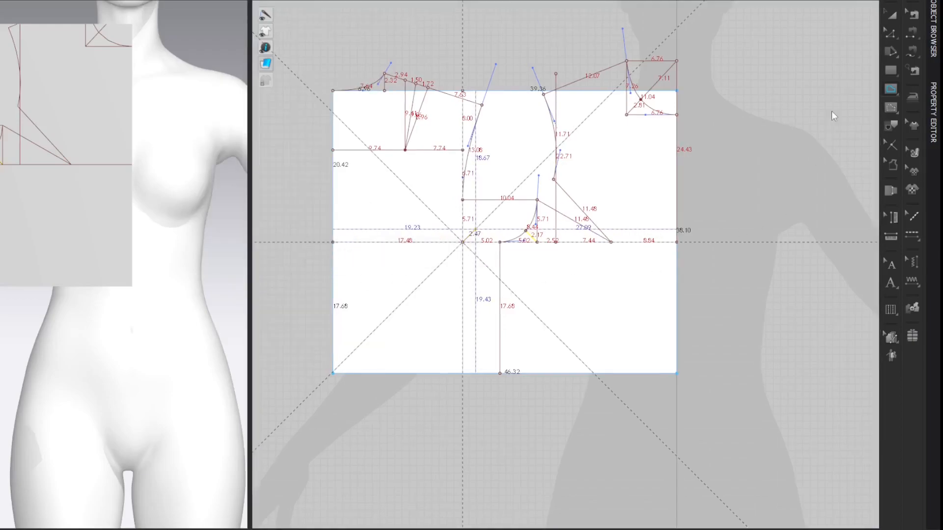
key("z")
left_click(813, 92)
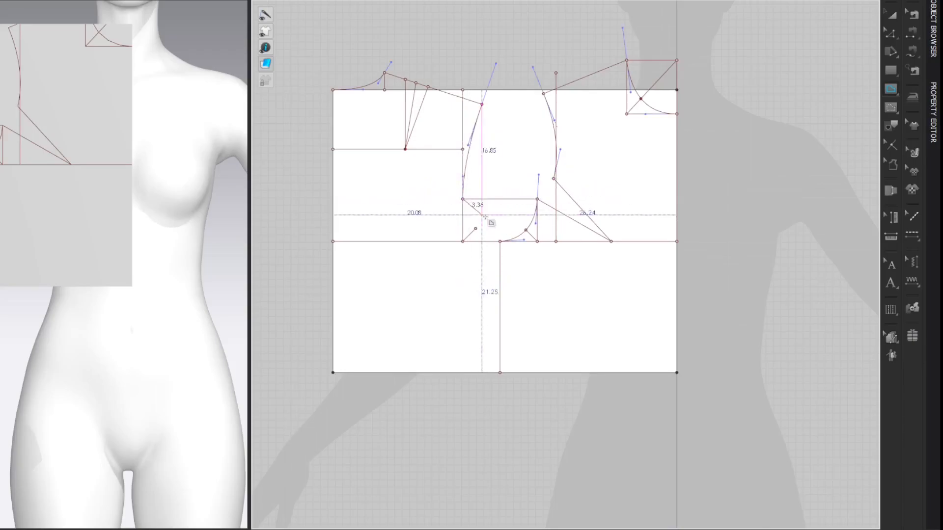
Step: Draw the lower back armhole curve from the back width line through the 2.47 cm diagonal's end to the side line's top
key("c")
mouse_move(491, 229)
left_mouse_down()
mouse_move(474, 227)
mouse_move(481, 240)
left_mouse_up()
key("z")
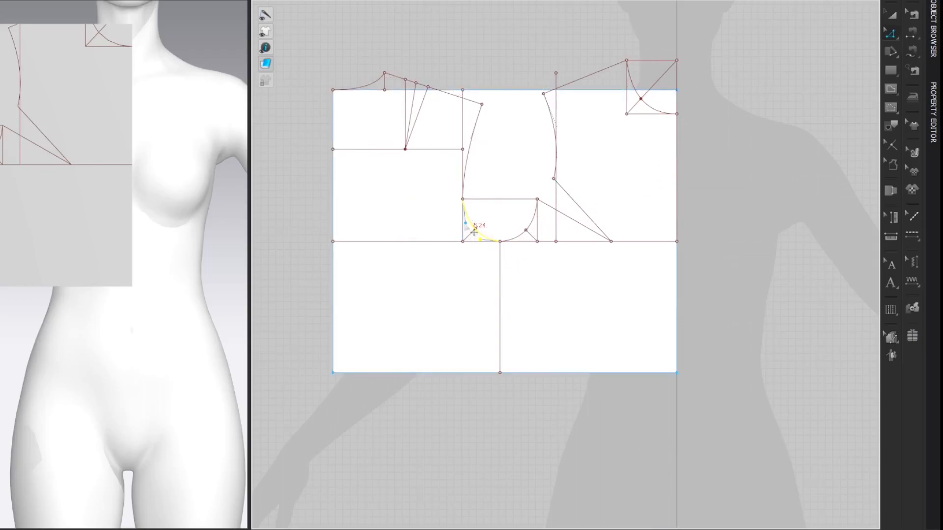
left_click(800, 83)
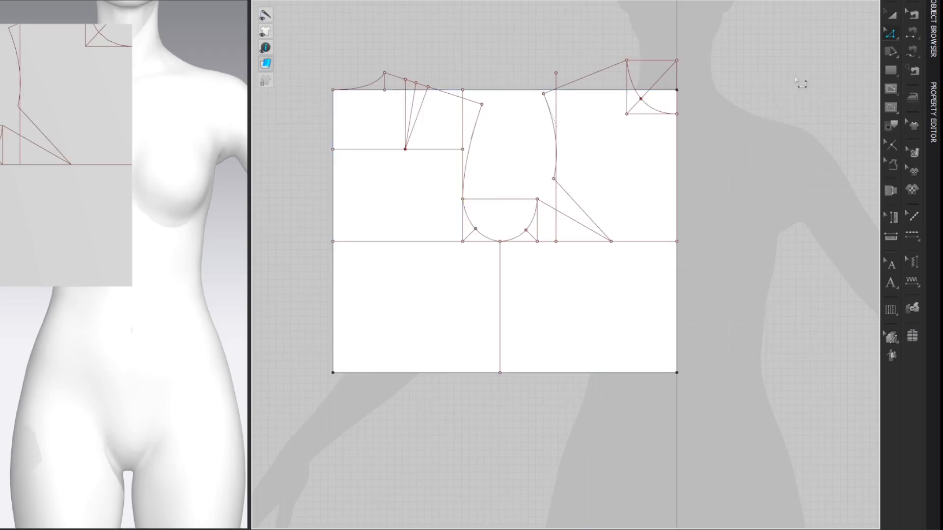
Step: Draw a vertical internal line from the front dart's tip to the bottom edge, with an intermediate point 2.50 cm below the tip
key("g")
left_click(611, 241)
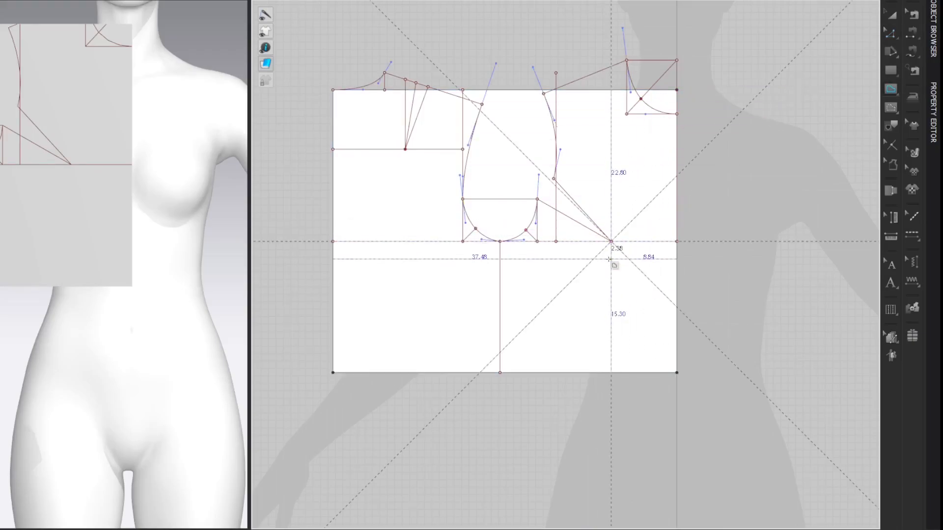
right_click(611, 261)
type("2.50")
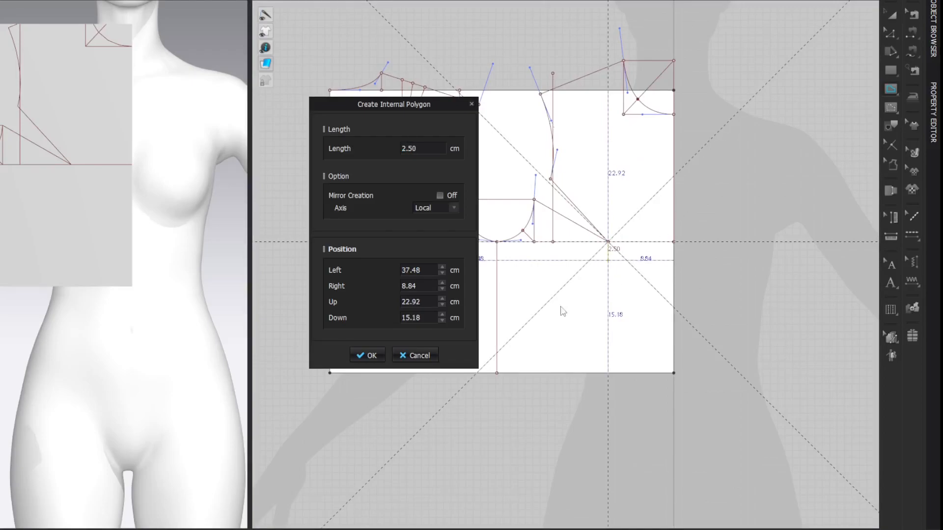
left_click(373, 354)
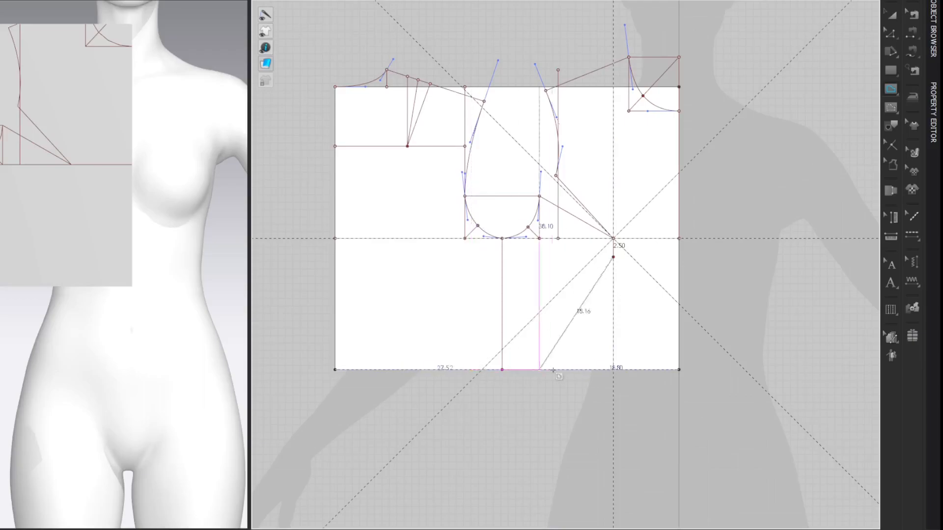
double_click(613, 370)
key("z")
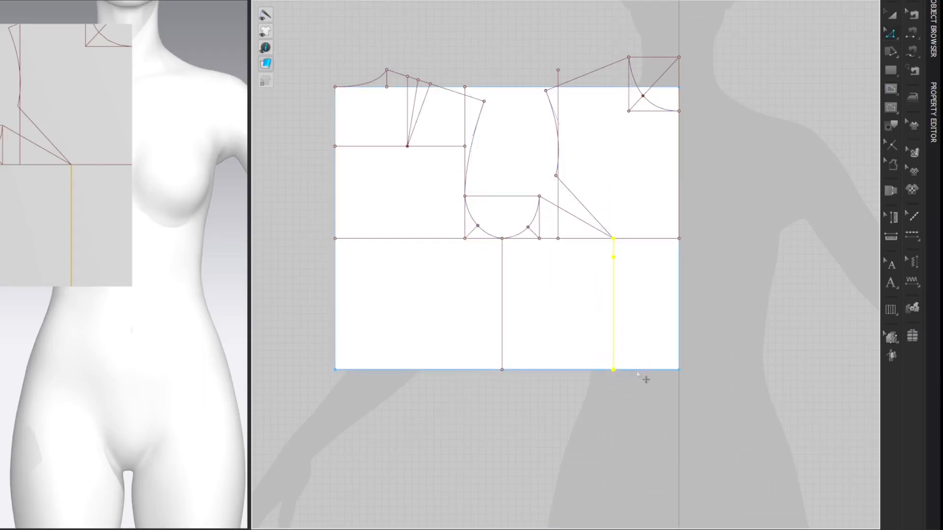
Step: Add a point on the bust line 1.5 cm from the front armhole's lower corner, toward the center front
left_click(802, 103)
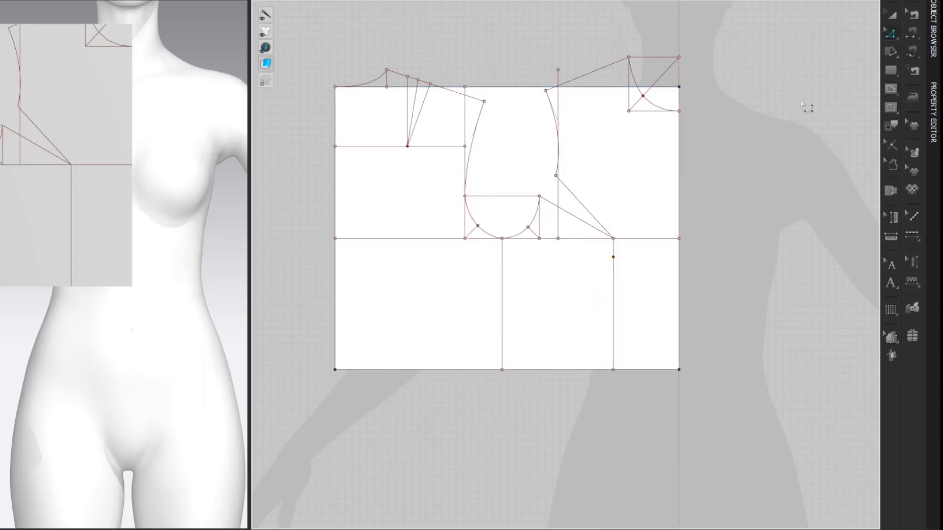
key("v")
right_click(545, 238)
type("1.5")
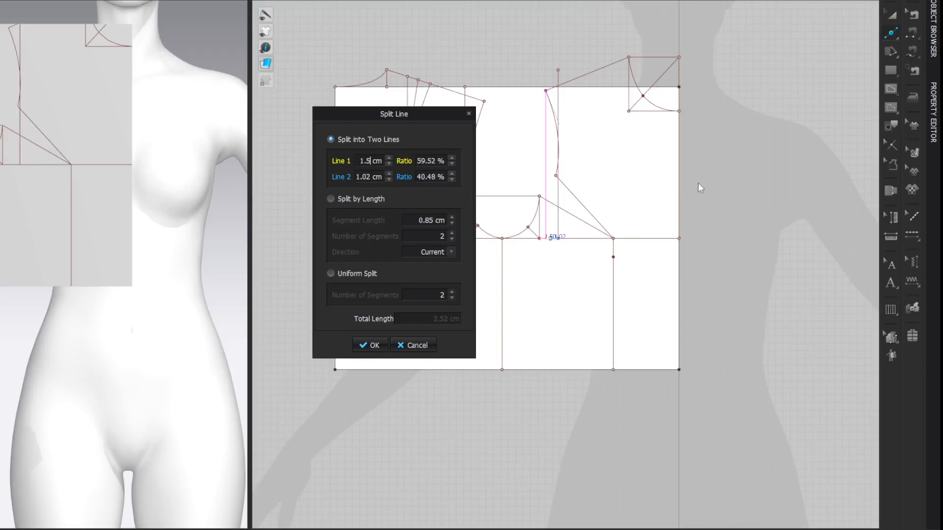
key("Return")
left_click(795, 91)
Step: Draw vertical internal lines from the bust dart's lower leg through the 1.5 cm point and down to the bottom edge
key("g")
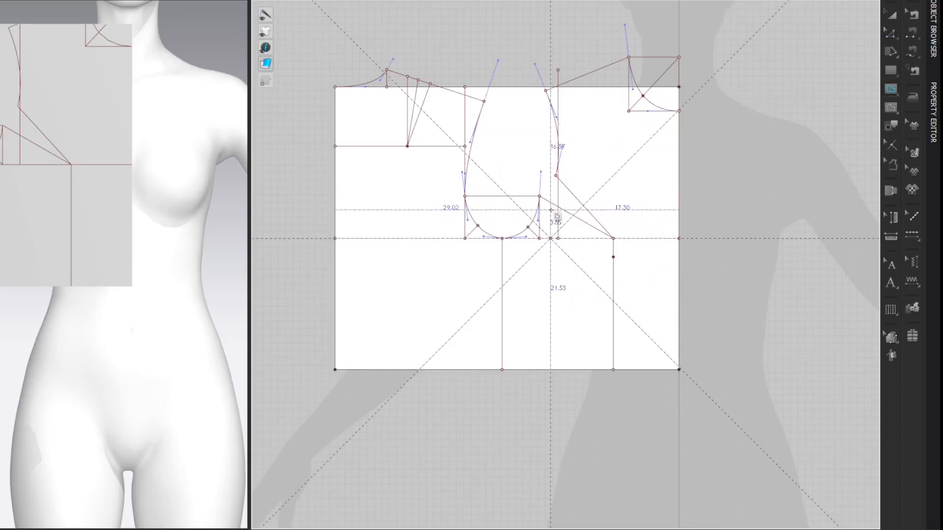
left_click(551, 203)
double_click(550, 239)
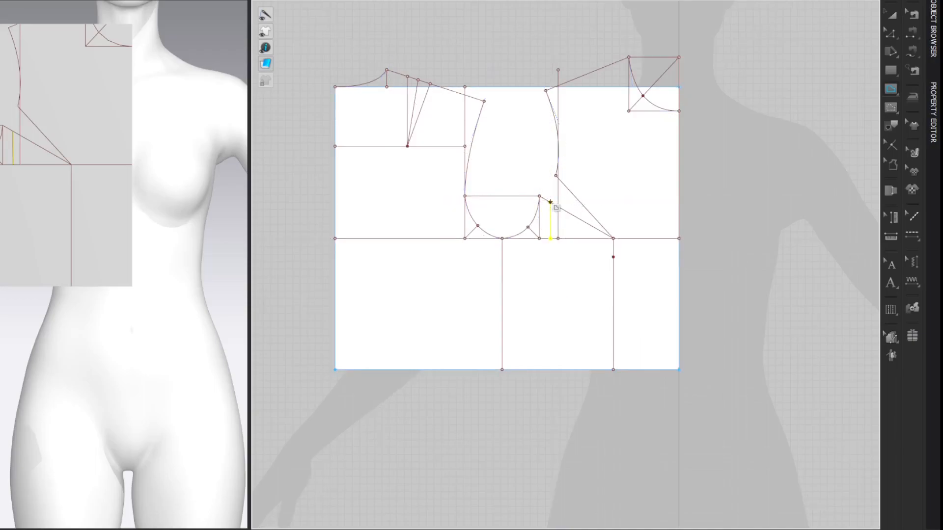
double_click(551, 370)
key("z")
left_click(818, 93)
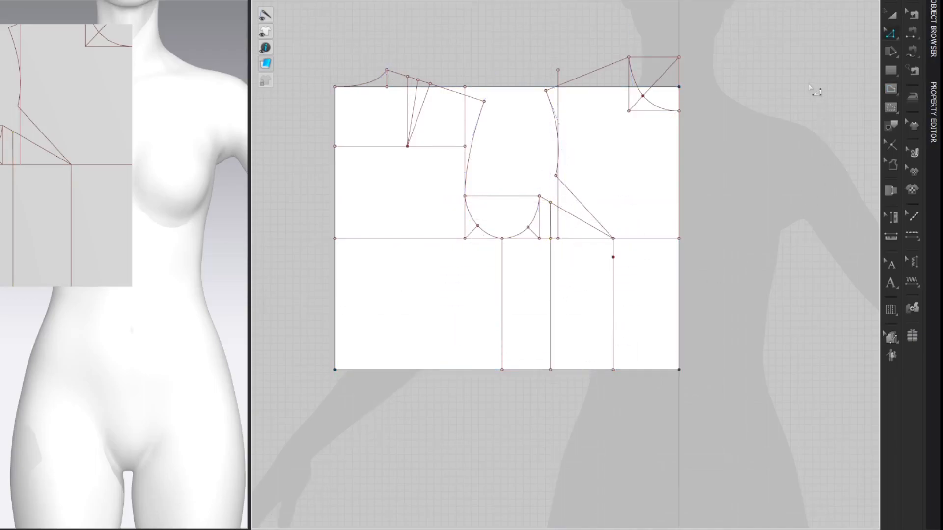
Step: Draw a 1 cm horizontal internal line from the top of the lower back armhole curve toward the center back
key("g")
left_click(465, 196)
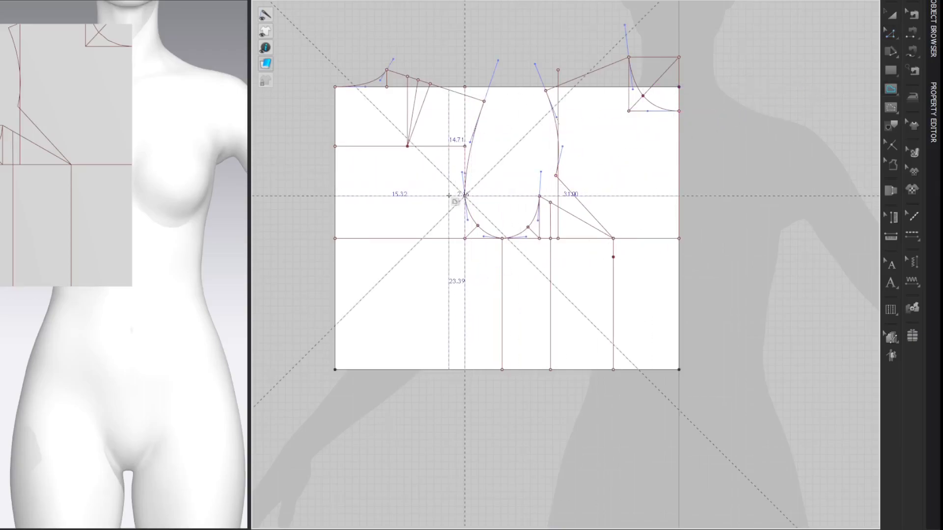
right_click(449, 196)
left_click_drag(440, 104, 309, 101)
type("1")
key("Return")
key("Return")
left_click(809, 65)
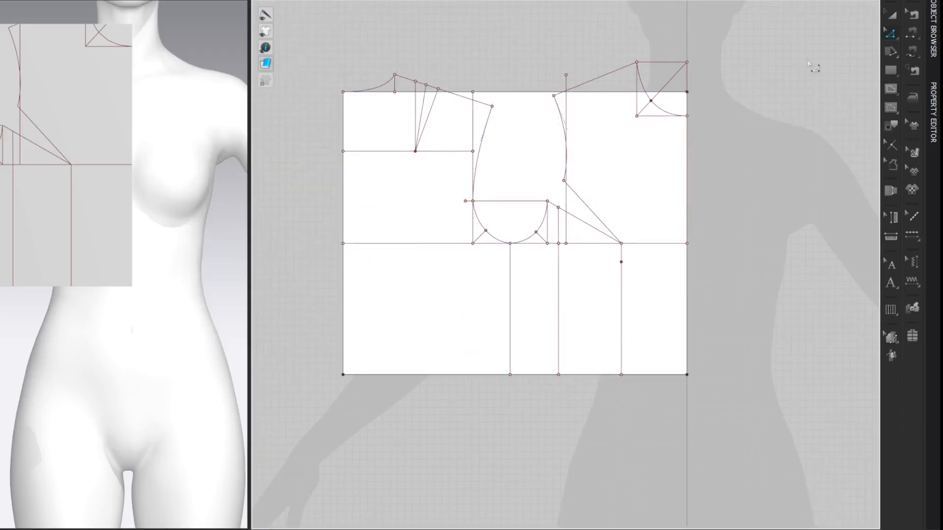
Step: Draw a vertical internal line from the outer end of the 1 cm line beside the back armhole to the bottom edge
key("g")
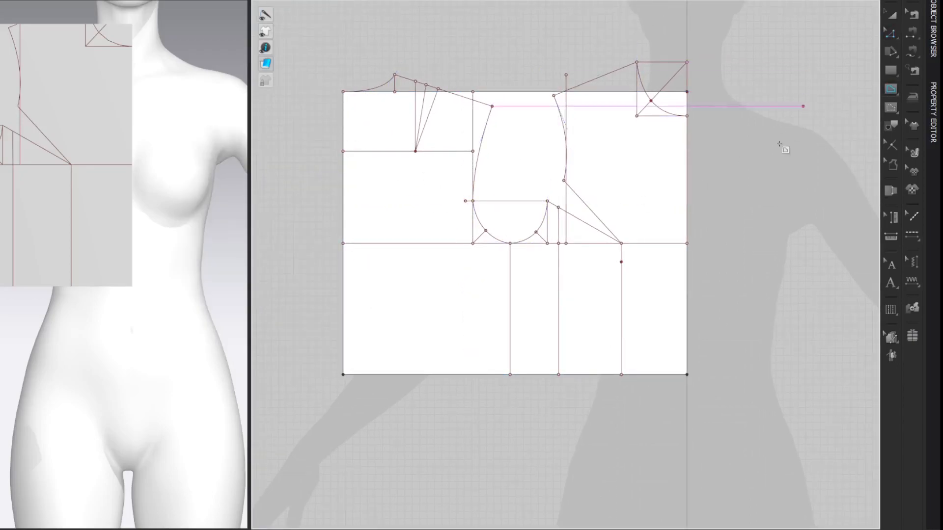
left_click(465, 201)
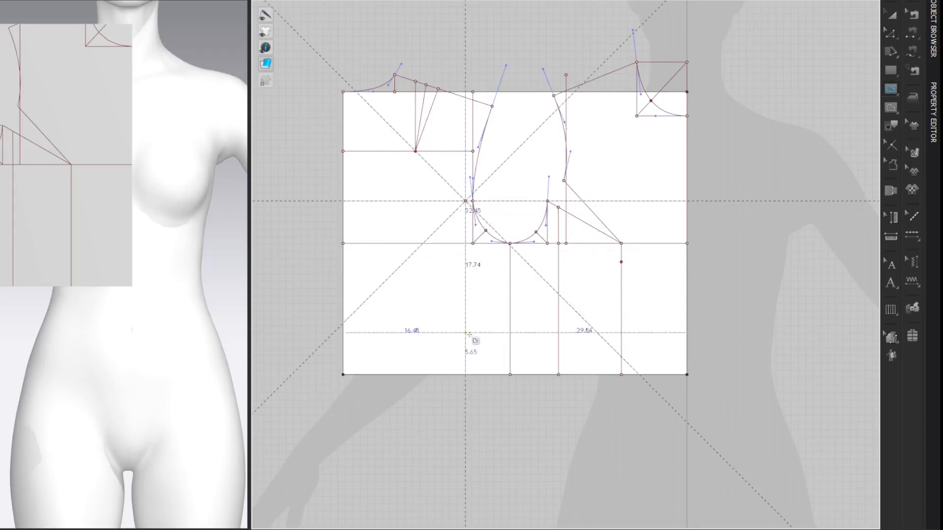
double_click(466, 375)
left_click(847, 80)
Step: Add a point on the horizontal shoulder blade line 0.5 cm from the shoulder dart's tip, toward the center back
key("x")
right_click(413, 151)
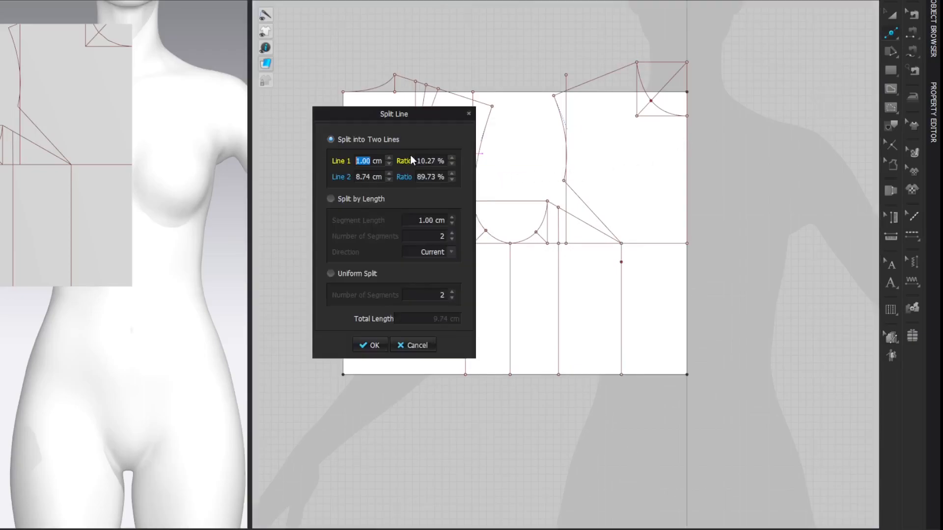
left_click_drag(417, 114, 239, 97)
type("0.5")
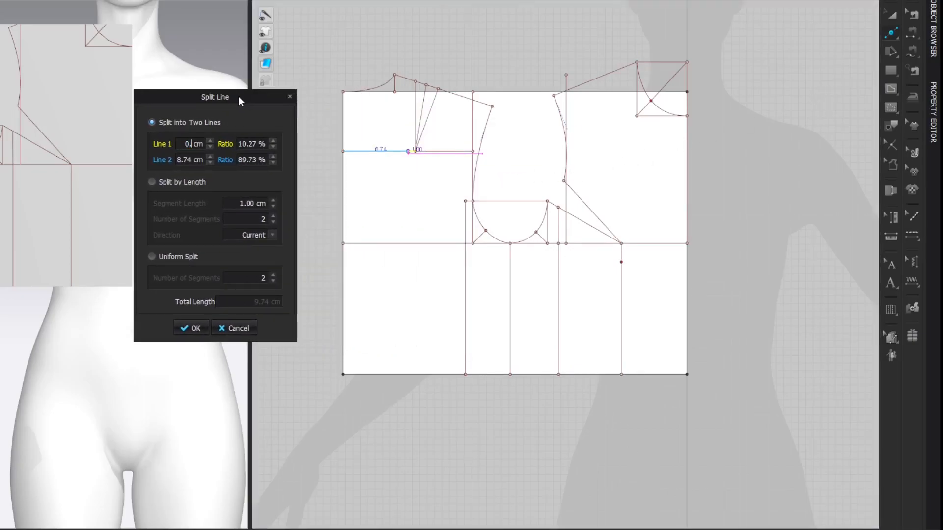
key("Return")
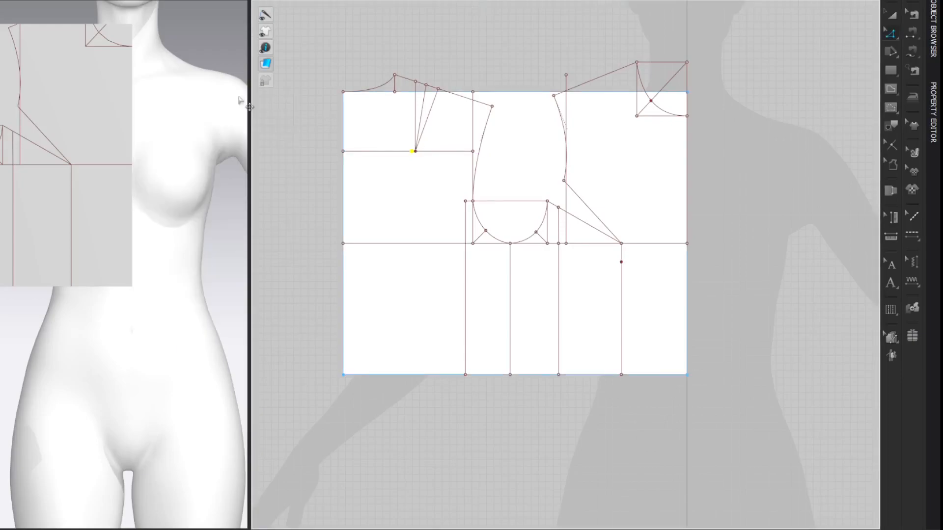
Step: Draw a vertical internal line from the 0.5 cm point beside the shoulder dart's tip to the bottom edge
key("v")
left_click(411, 152)
double_click(411, 375)
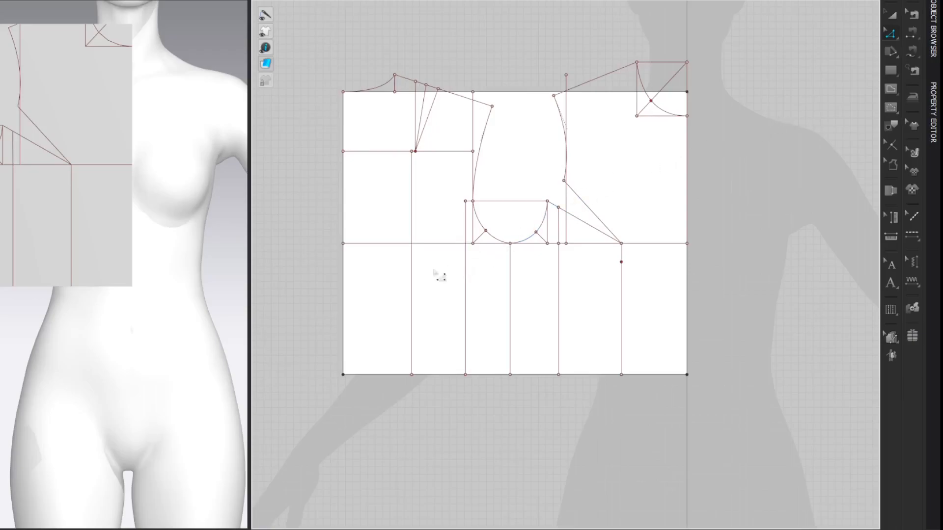
Step: Add a point where the back dart's vertical line crosses the bust line, and another 2 cm above it
right_click(414, 274)
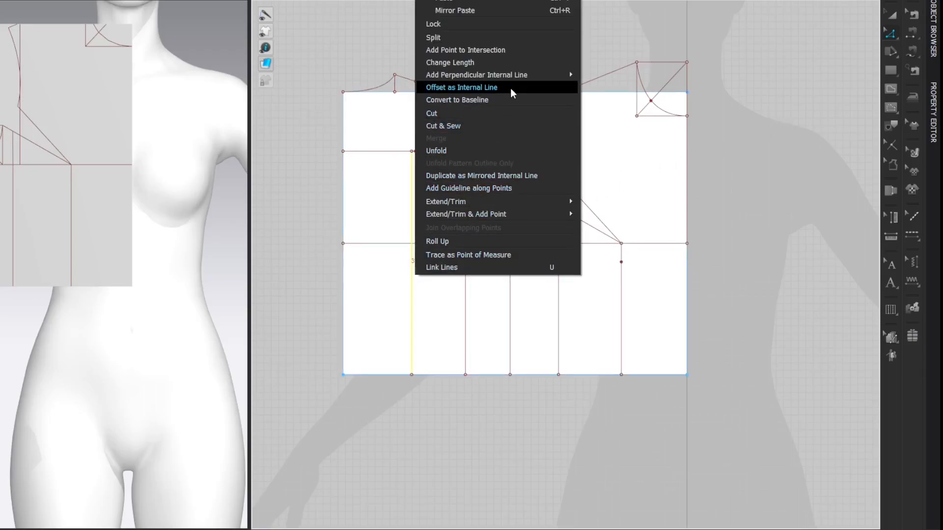
left_click(517, 51)
left_click(781, 93)
key("x")
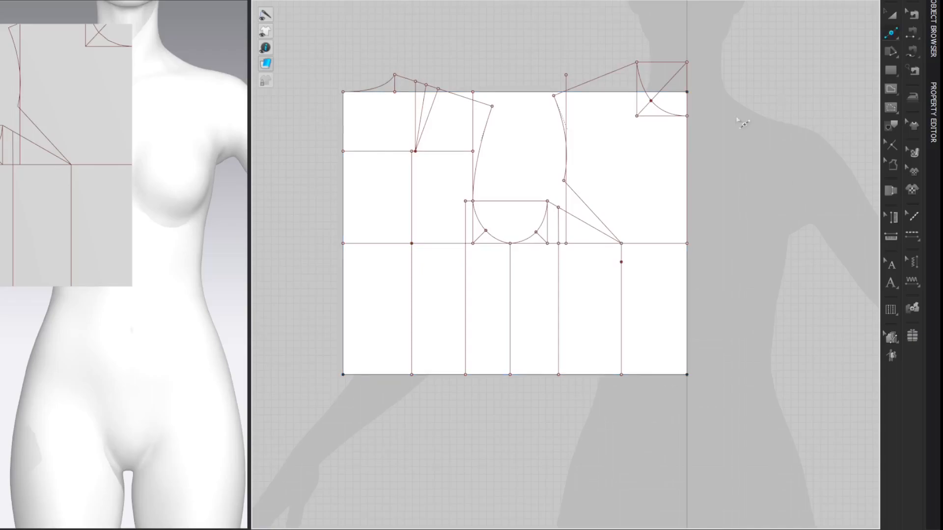
right_click(413, 230)
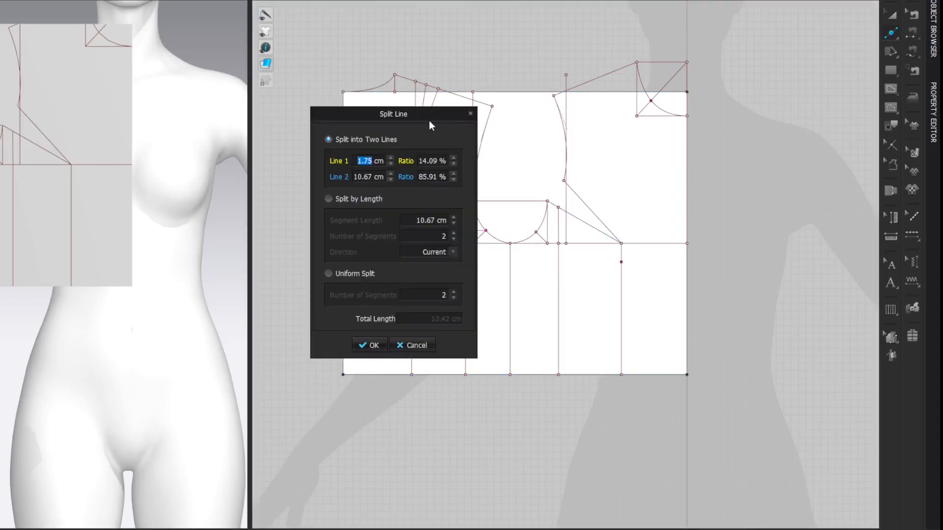
left_click_drag(428, 119, 297, 119)
type("2")
key("Return")
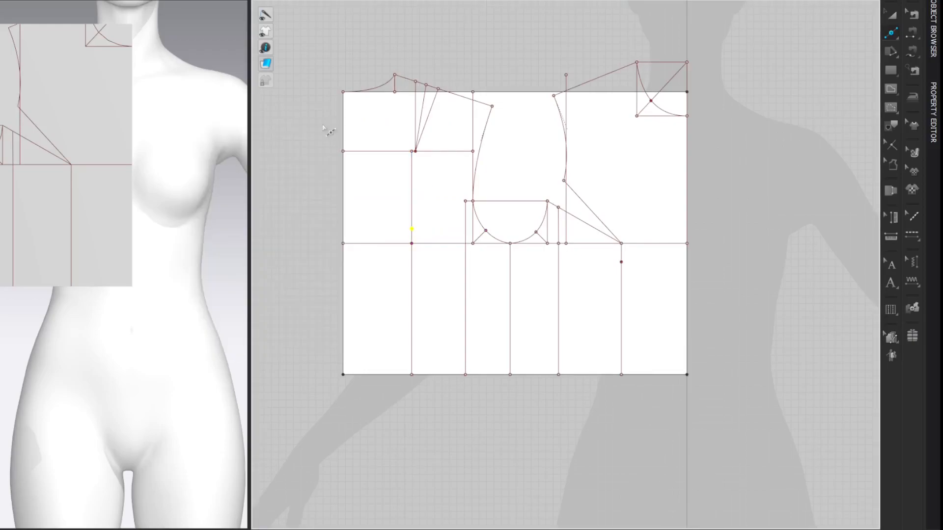
Step: Add points to the bottom edge at its intersections with the vertical dart and side lines
key("z")
left_click(644, 377)
right_click(644, 376)
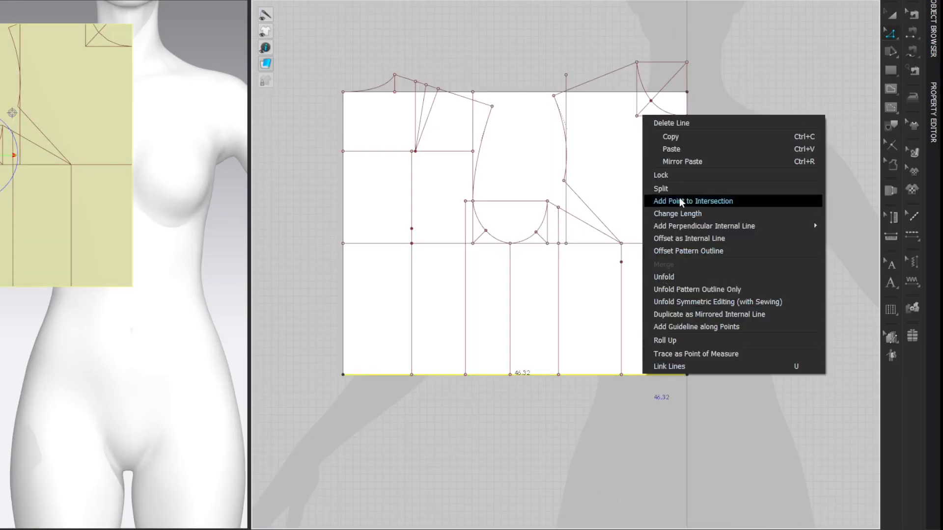
left_click(679, 203)
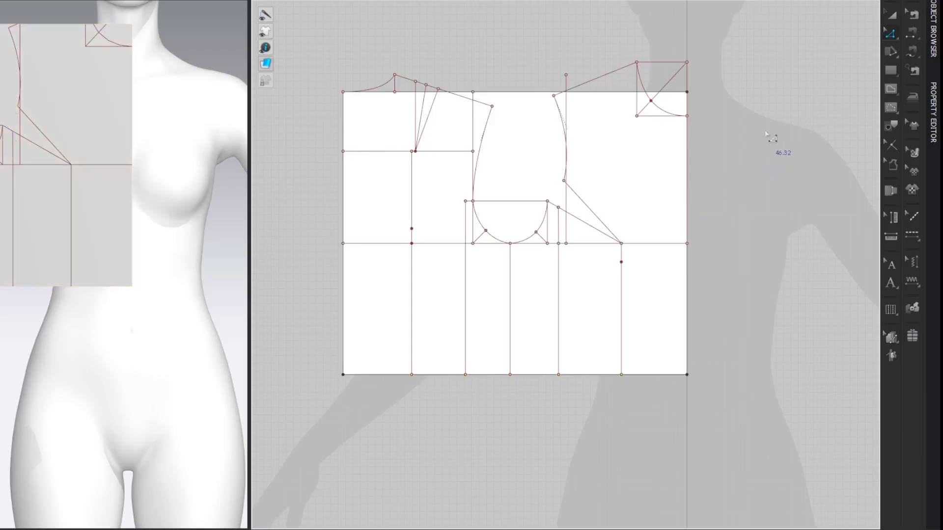
Step: Switch to the spreadsheet with the Bunka waist dart distribution to look up the dart amounts
key("ctrl+super+Right")
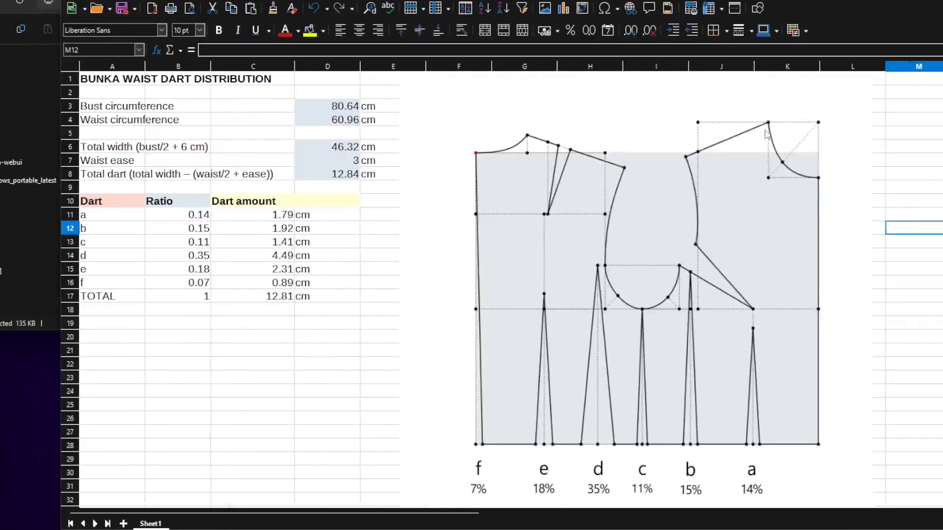
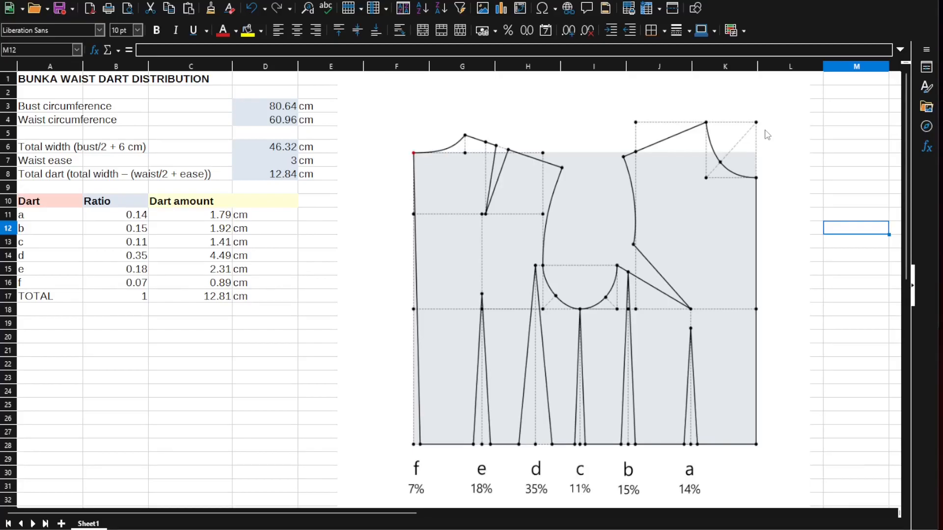
Step: Return to the pattern and add a bottom-edge point 0.90 cm from dart a's vertical line, towards centre front
key("ctrl+super+Left")
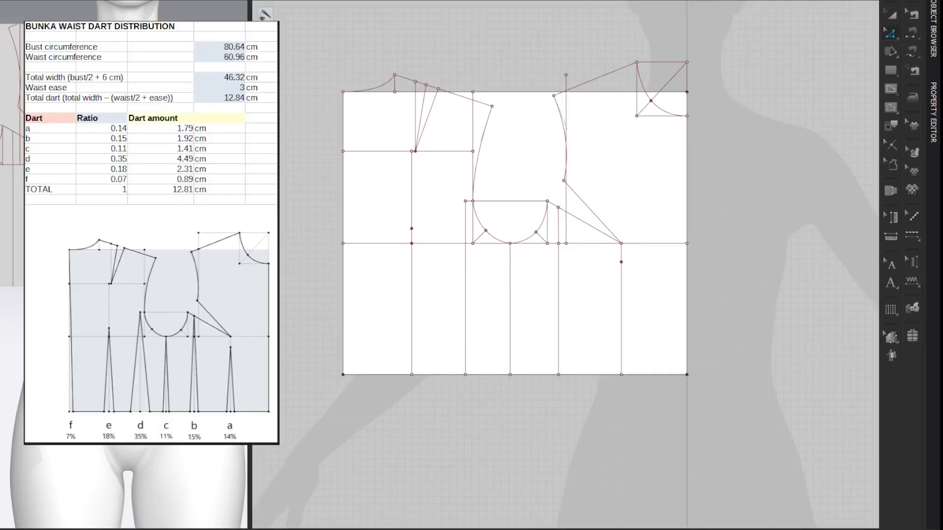
key("x")
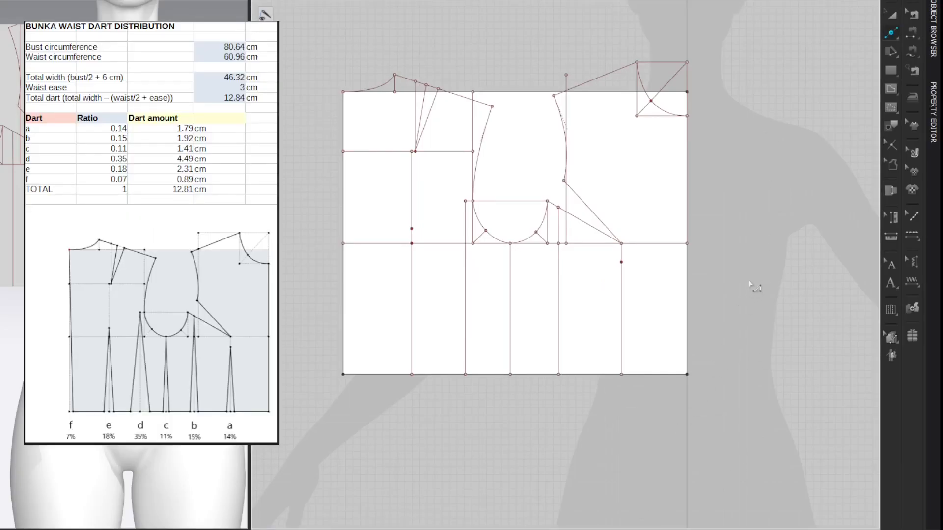
left_click(632, 375)
left_click(369, 163)
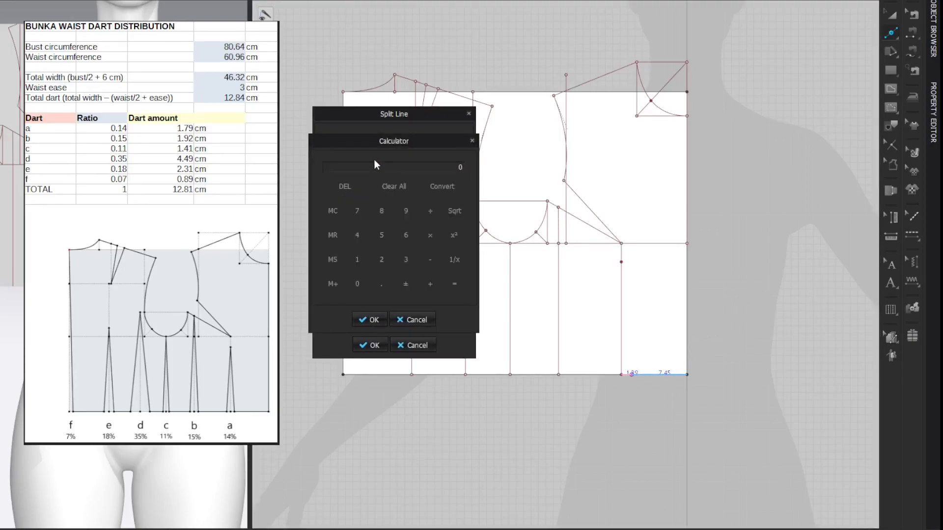
type("1.79")
key("BackSpace")
key("BackSpace")
key("BackSpace")
key("BackSpace")
type("0.89")
left_click(369, 320)
left_click(366, 341)
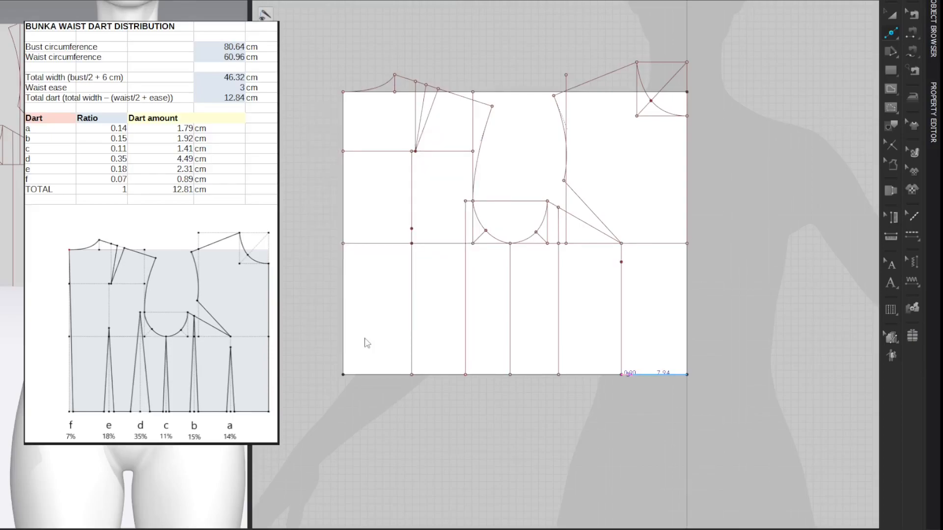
Step: Add a bottom-edge point 0.9 cm from dart a's vertical line on the side-seam side
left_click(612, 375)
type("0.9")
key("Return")
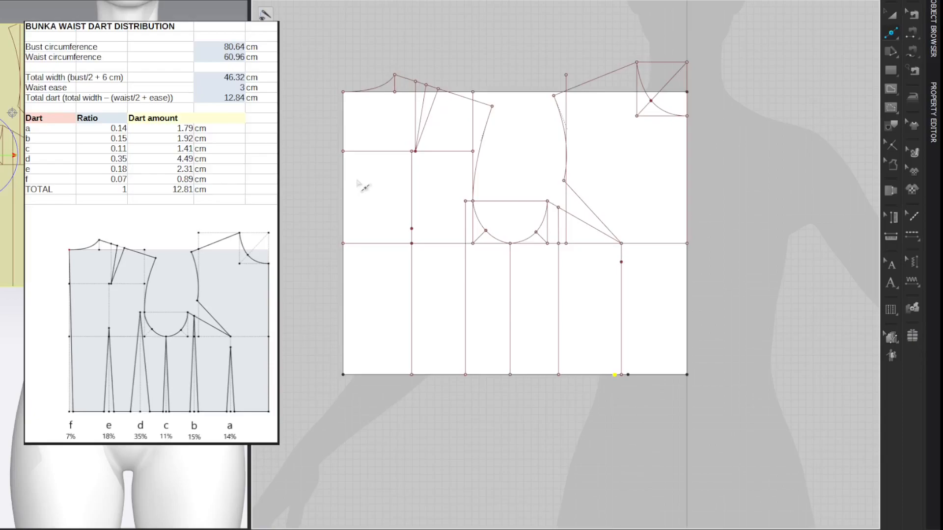
Step: Add bottom-edge points 0.96 cm to each side of dart b's vertical line, half of the 1.92 cm dart amount
left_click(566, 374)
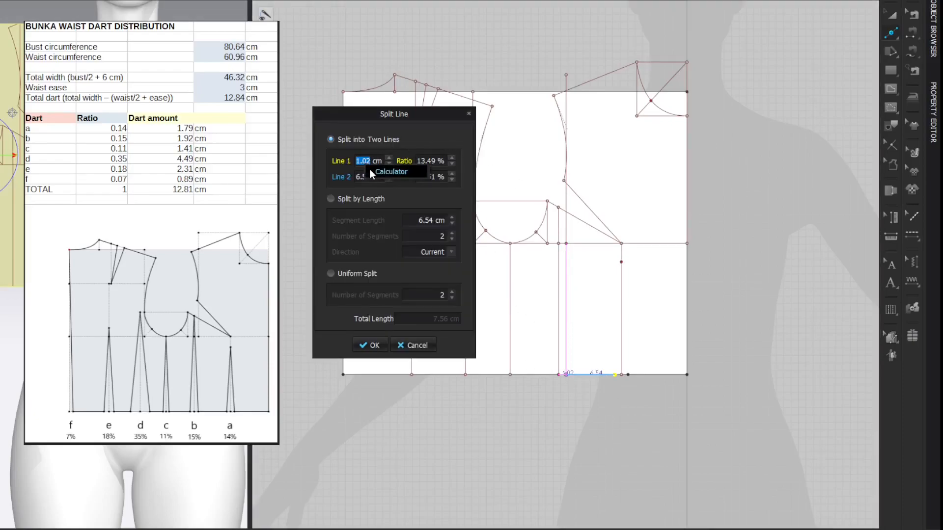
left_click(370, 169)
type("1.92")
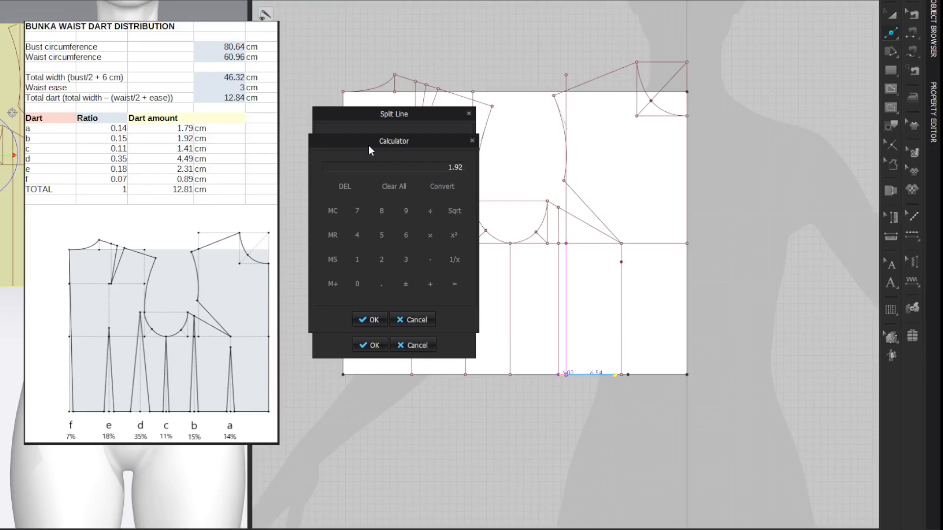
type("/2=")
left_click(376, 322)
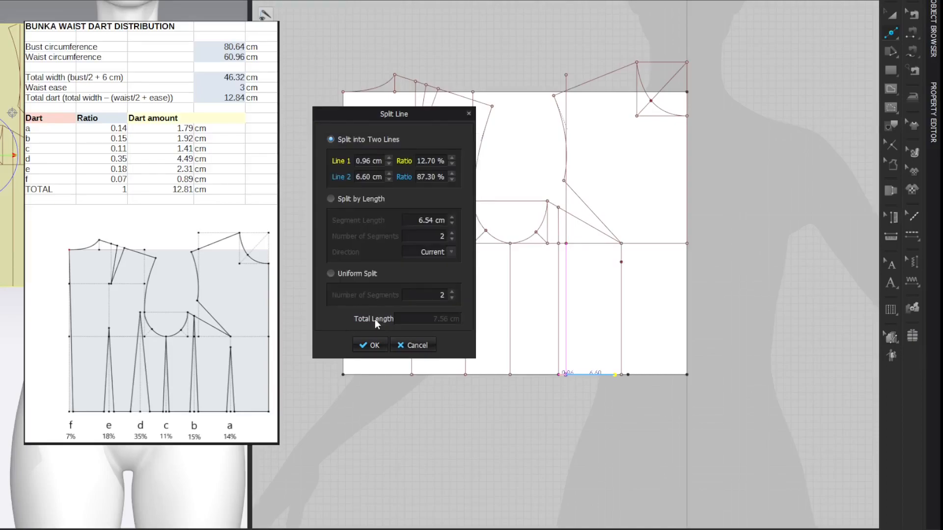
left_click(372, 345)
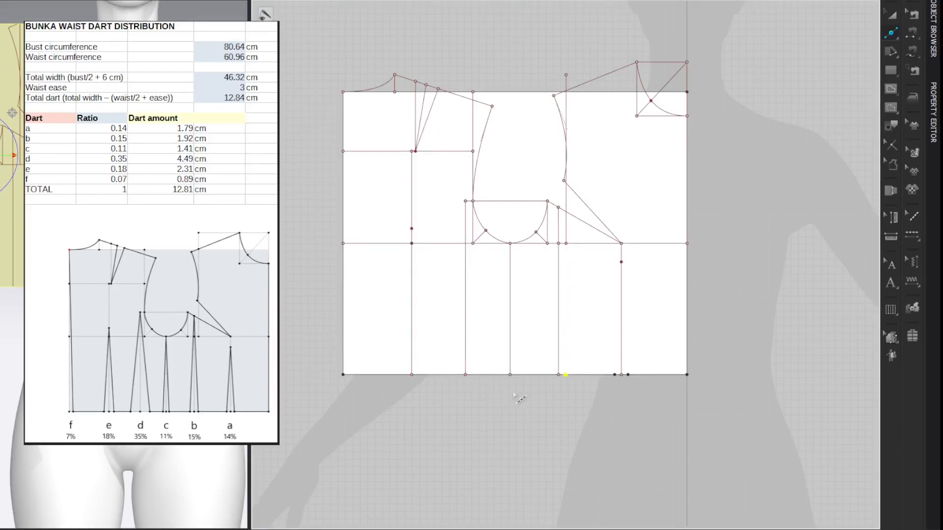
left_click(553, 375)
type("0.96")
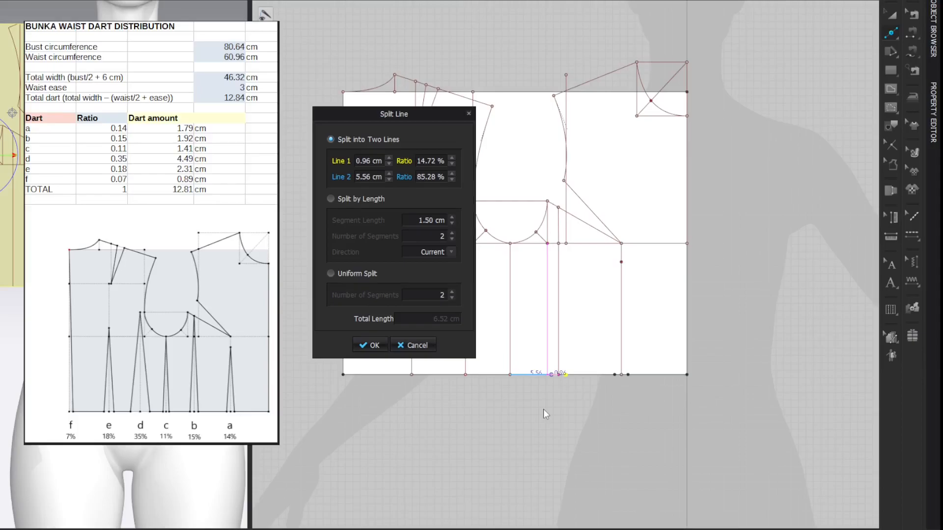
key("Return")
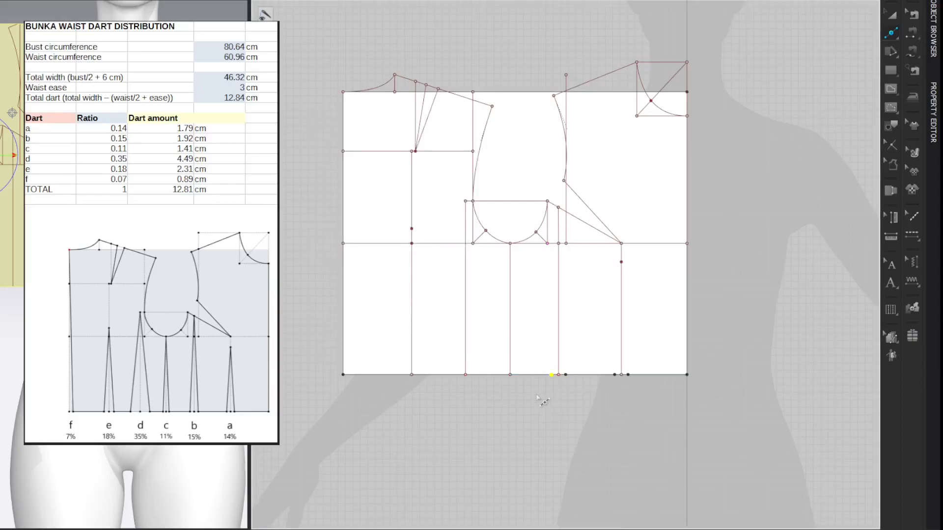
Step: Add a bottom-edge point half of 1.41 cm from the side line of dart c, towards the front
left_click(520, 375)
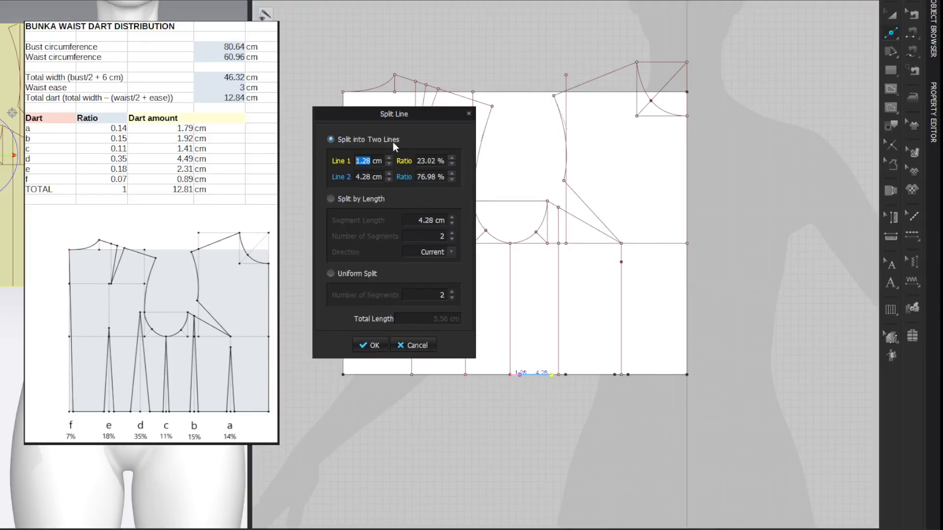
right_click(360, 163)
left_click(368, 169)
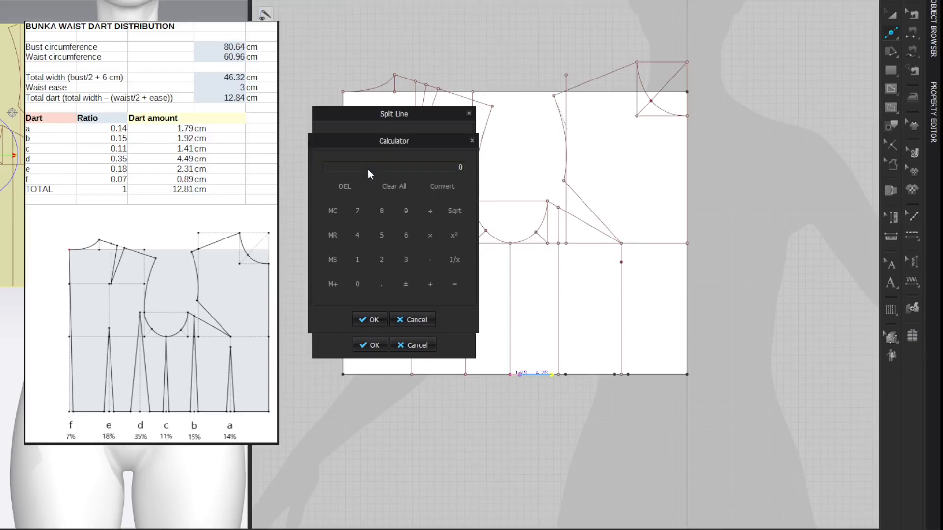
type("1.41/2")
key("Return")
left_click(364, 318)
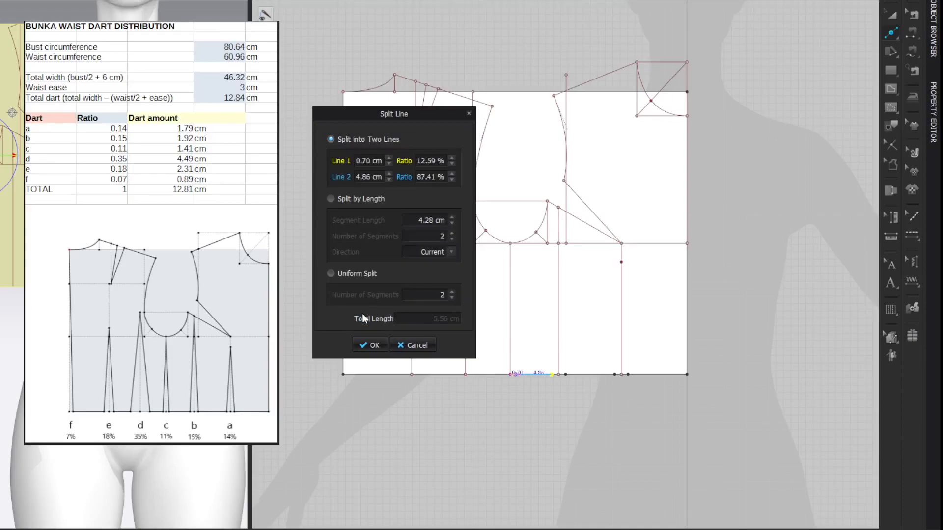
left_click(370, 345)
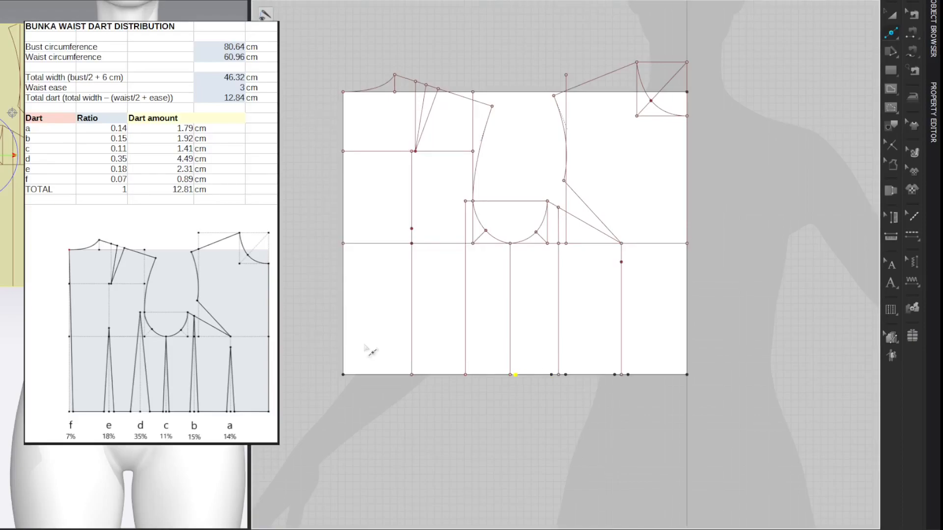
left_click(473, 375)
type("0.70")
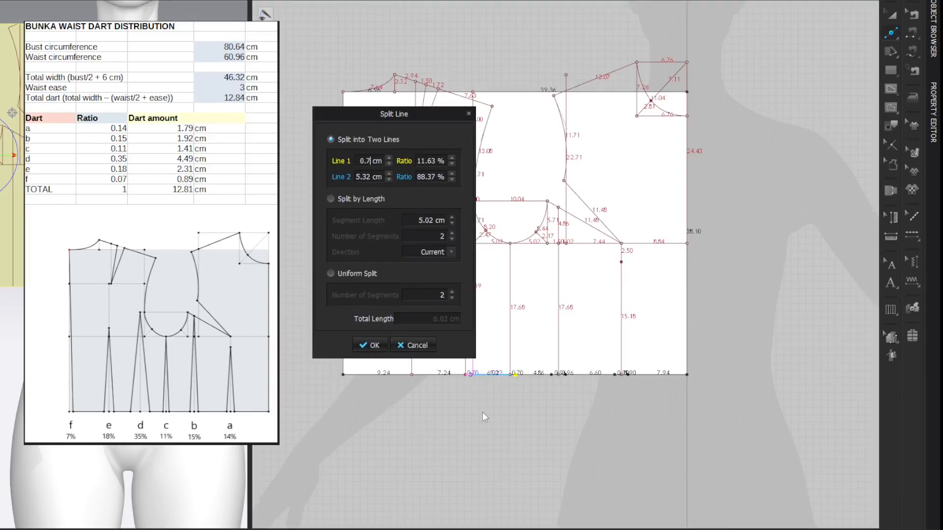
key("Return")
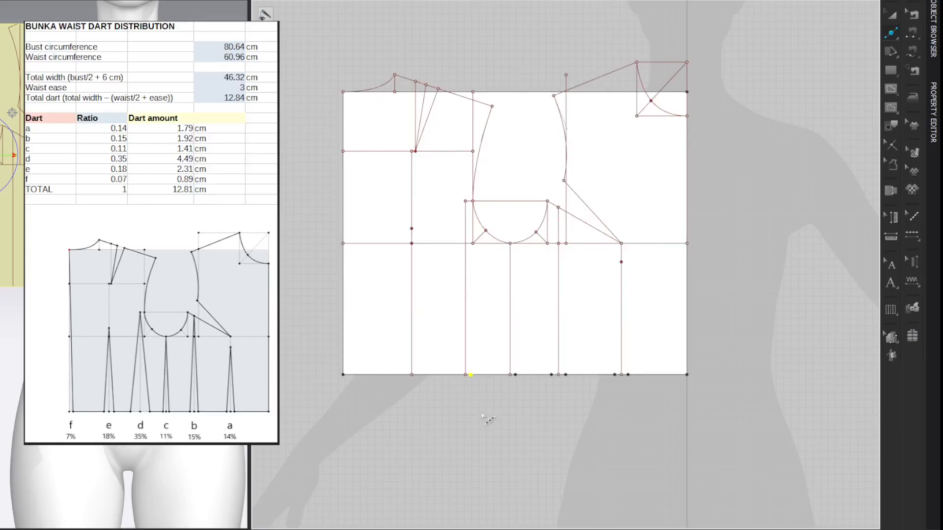
Step: Add a bottom-edge point 0.70 cm from the side line of dart c, towards the back
left_click(508, 375)
type("0.70")
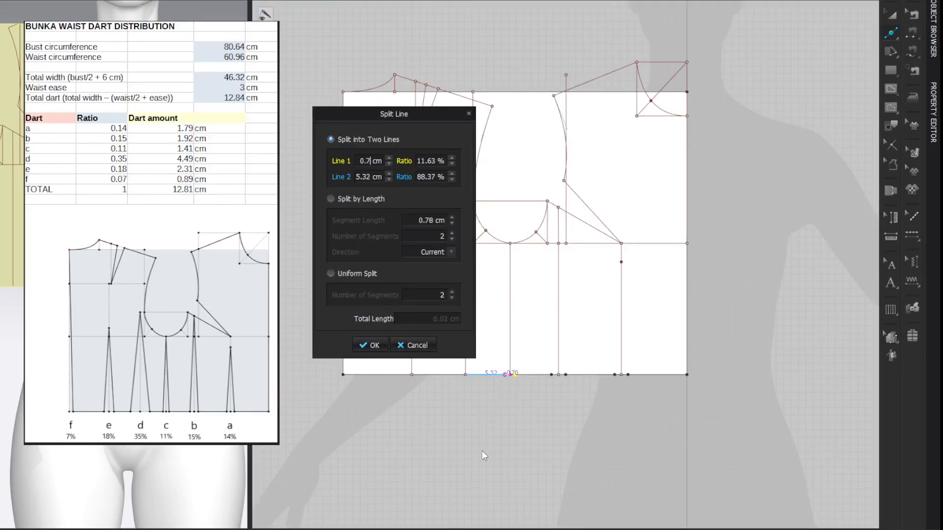
key("Return")
key("z")
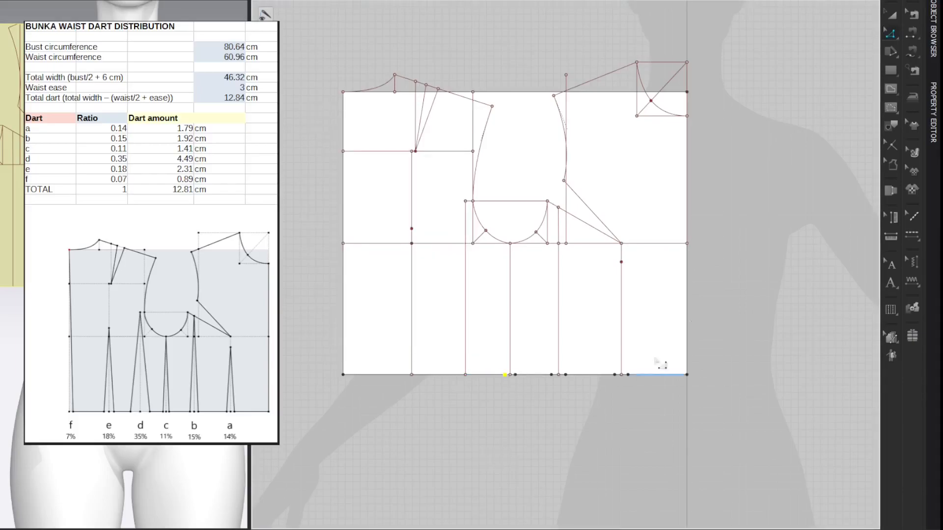
left_click(757, 208)
Step: Add bottom-edge points 2.25 cm to each side of dart d's vertical line, half of the 4.49 cm dart amount
key("x")
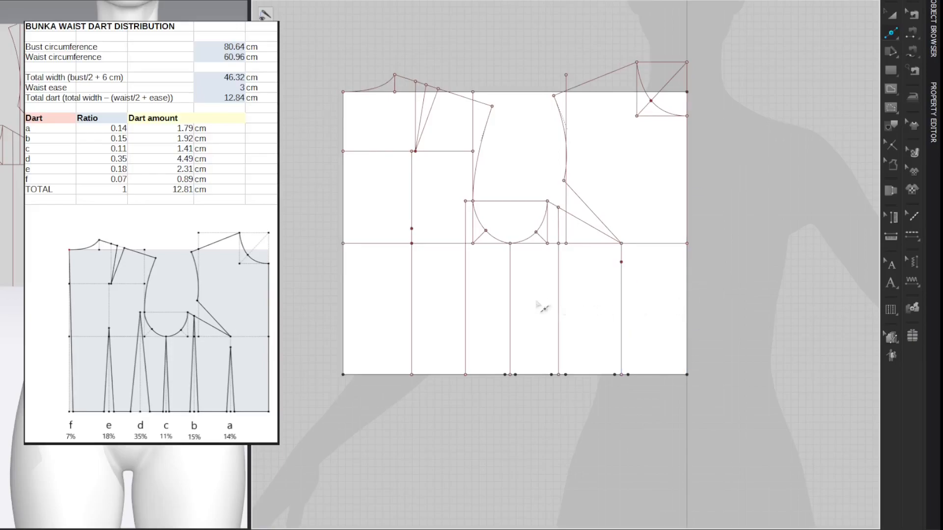
left_click(473, 374)
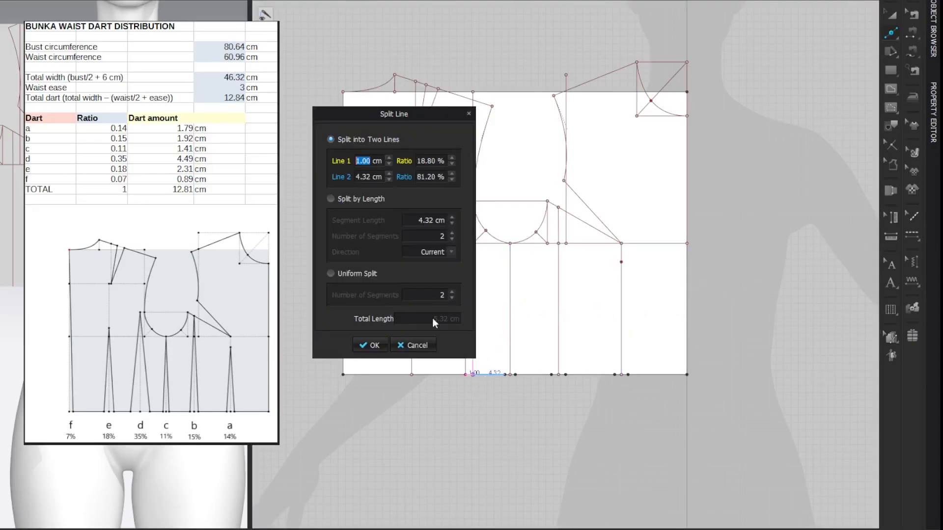
left_click(370, 162)
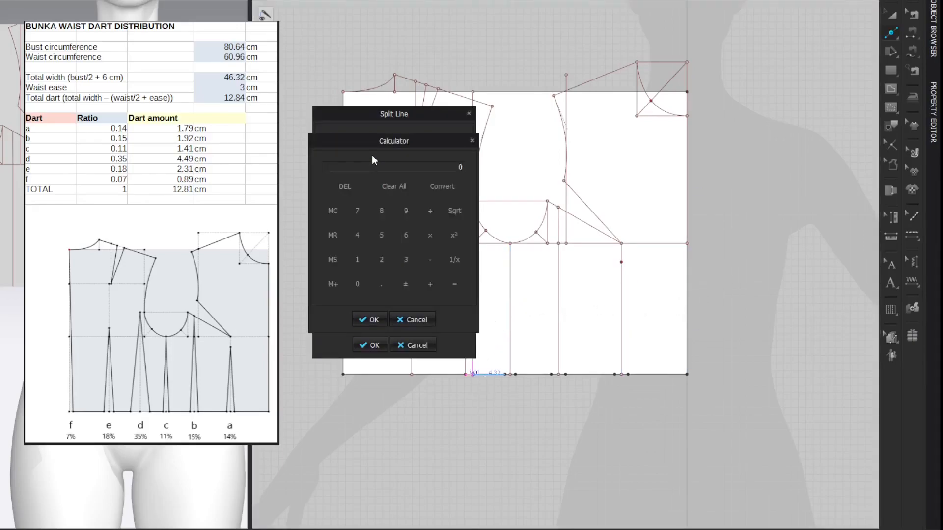
type("4.49/2")
key("Return")
left_click(369, 320)
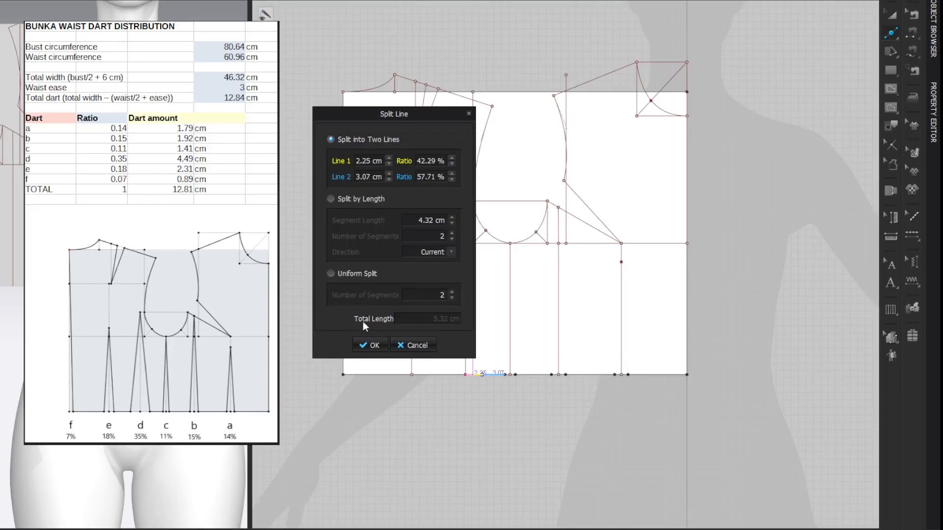
left_click(373, 345)
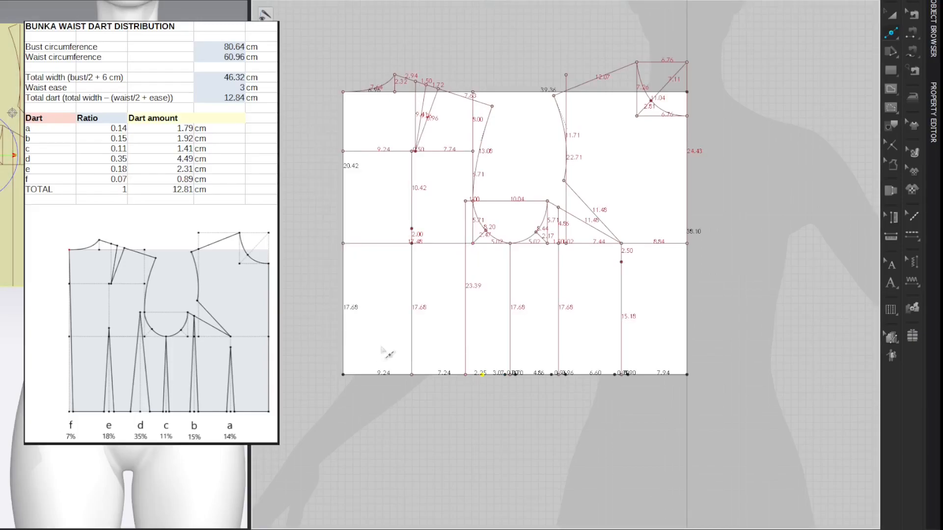
left_click(453, 375)
type("2.25")
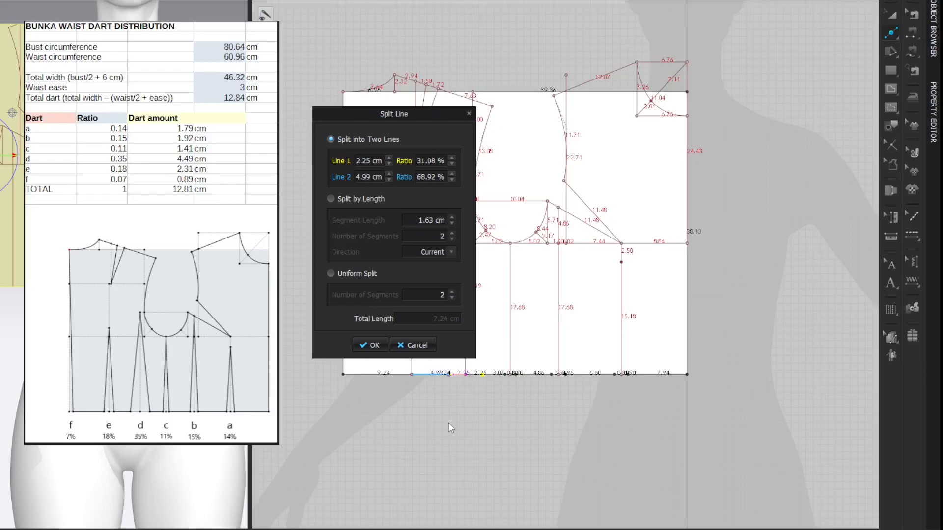
key("Return")
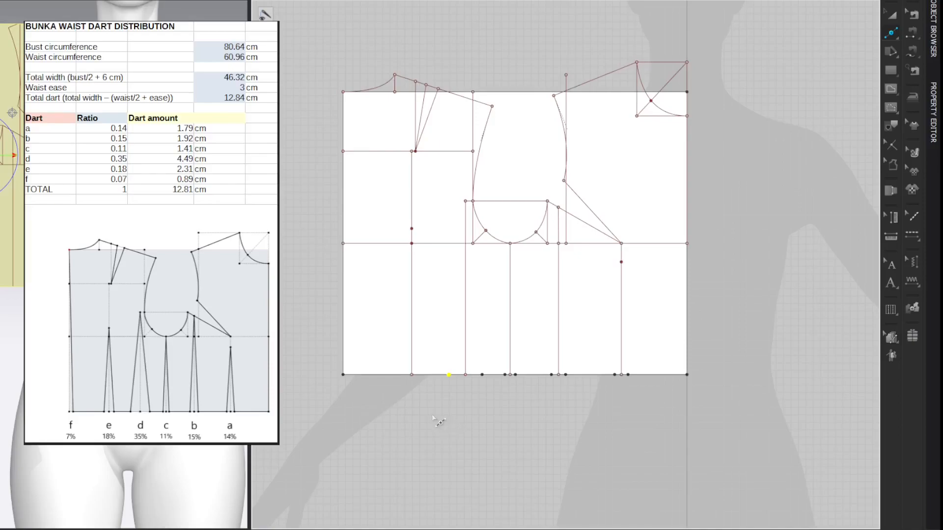
Step: Add bottom-edge points 1.16 cm to each side of dart e's vertical line, half of the 2.31 cm dart amount
right_click(422, 376)
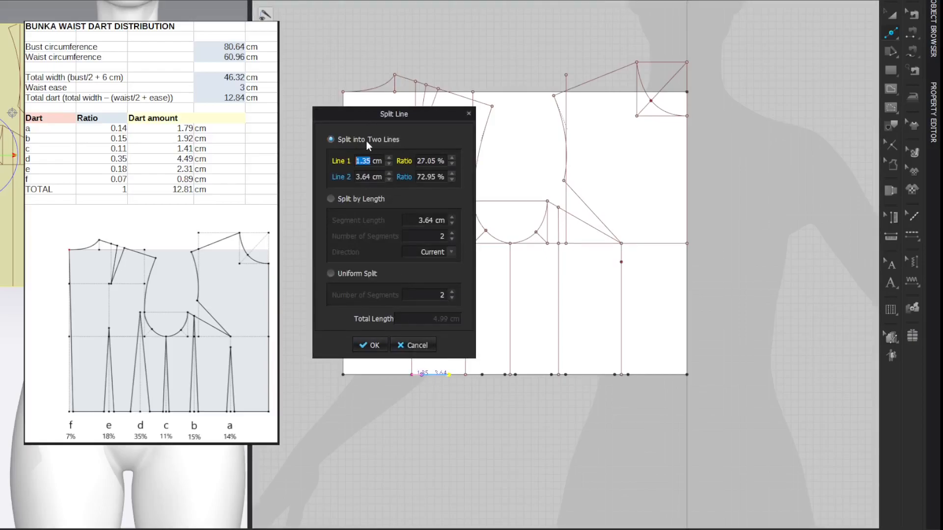
right_click(364, 159)
left_click(377, 166)
type("2.")
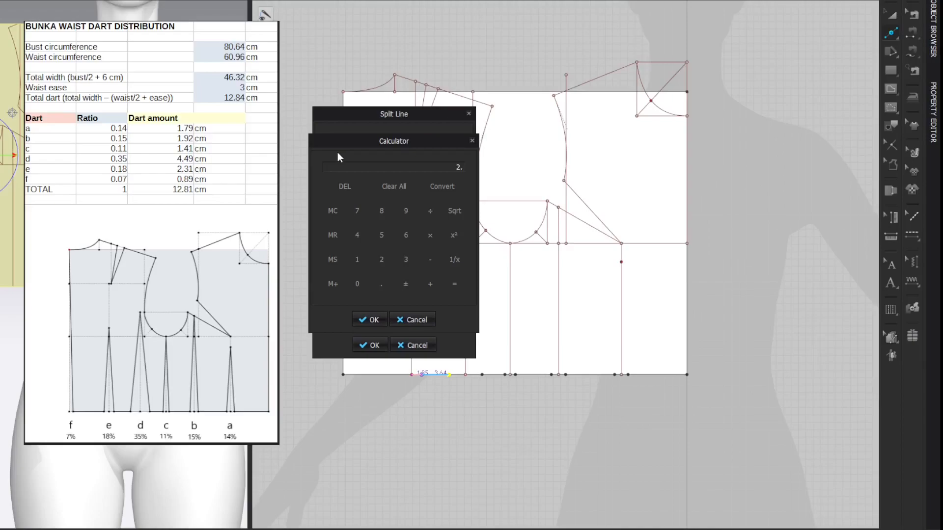
type("31/2")
key("Return")
left_click(369, 320)
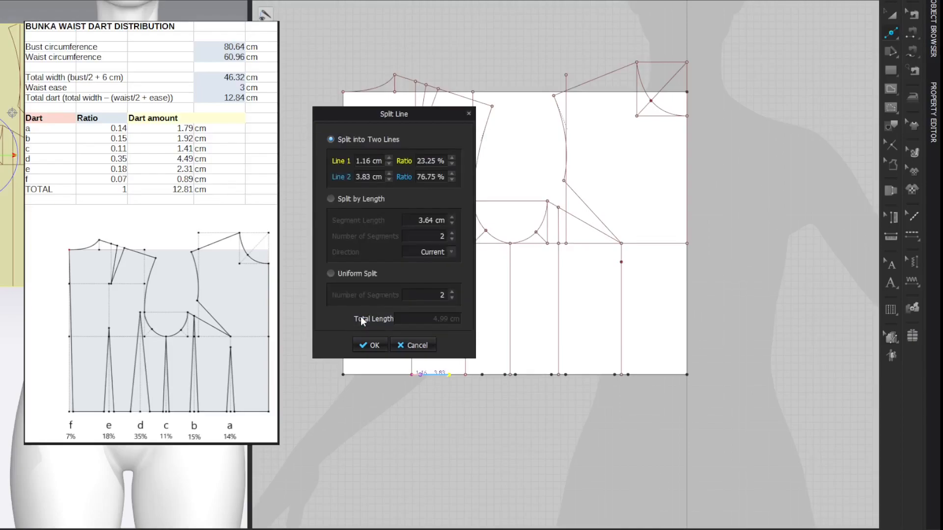
left_click(373, 346)
key("shift+l")
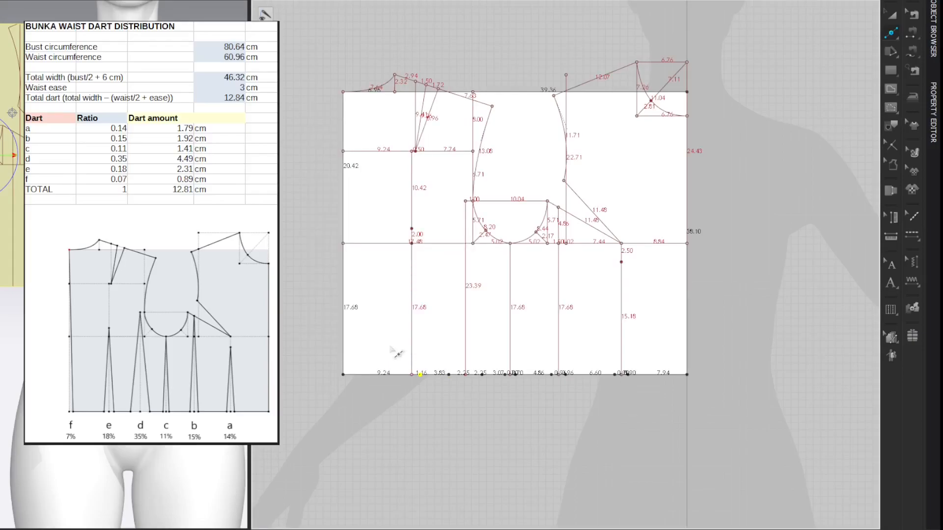
left_click(404, 375)
type("1.16")
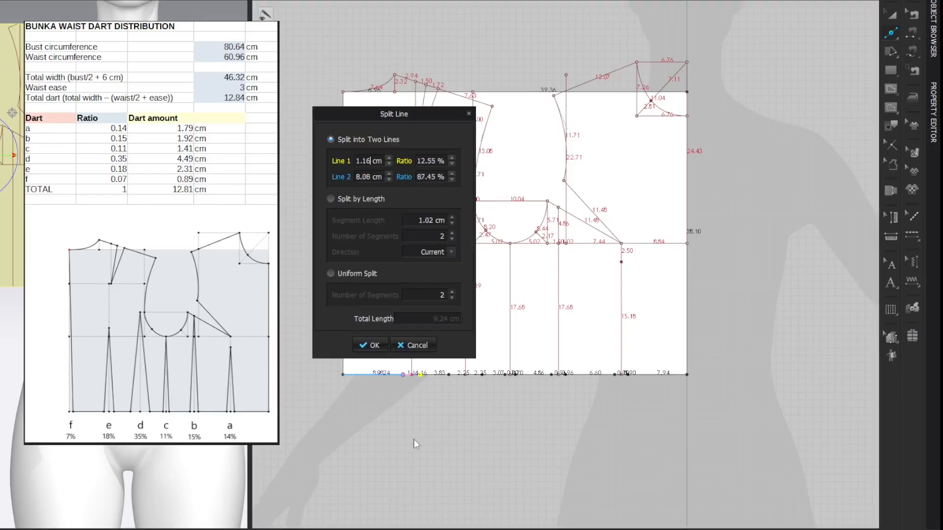
key("Return")
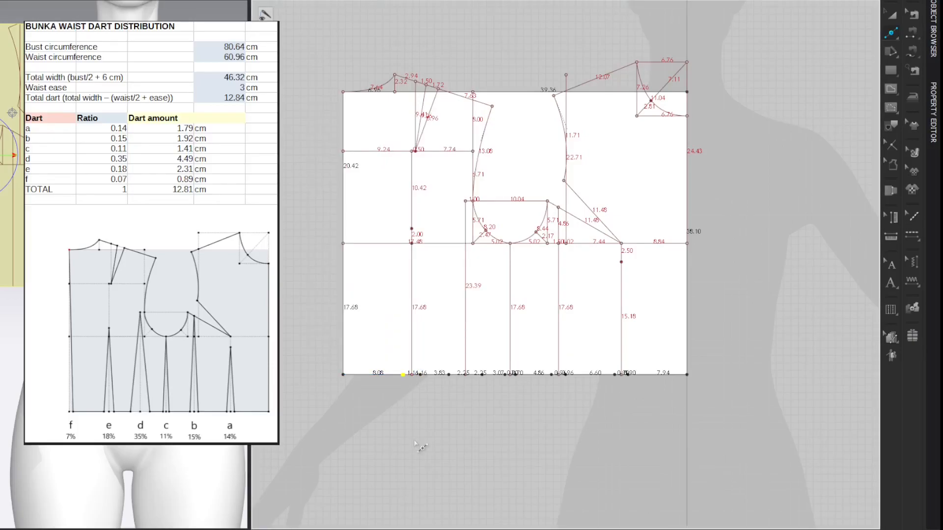
Step: Hide the line lengths and add a bottom-edge point 0.89 cm from the centre back corner for dart f
key("shift+z")
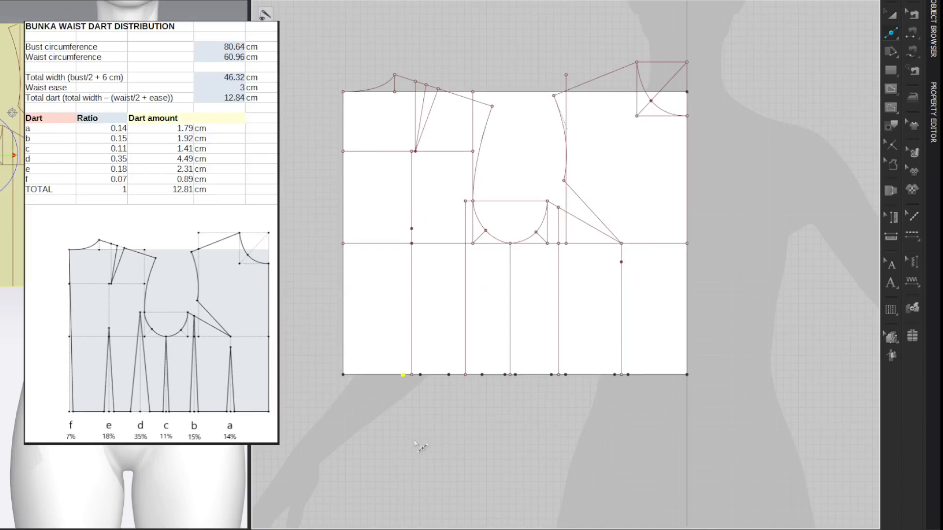
right_click(354, 375)
type("0.89")
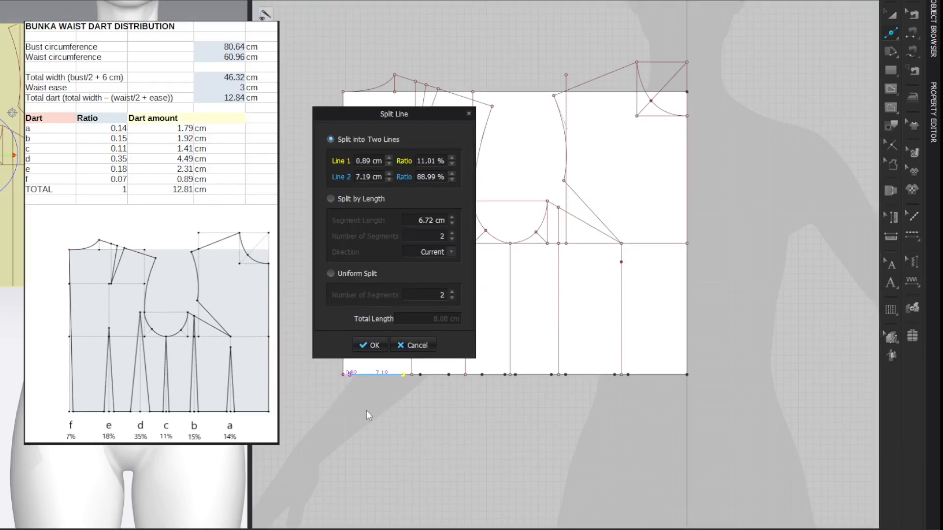
key("Return")
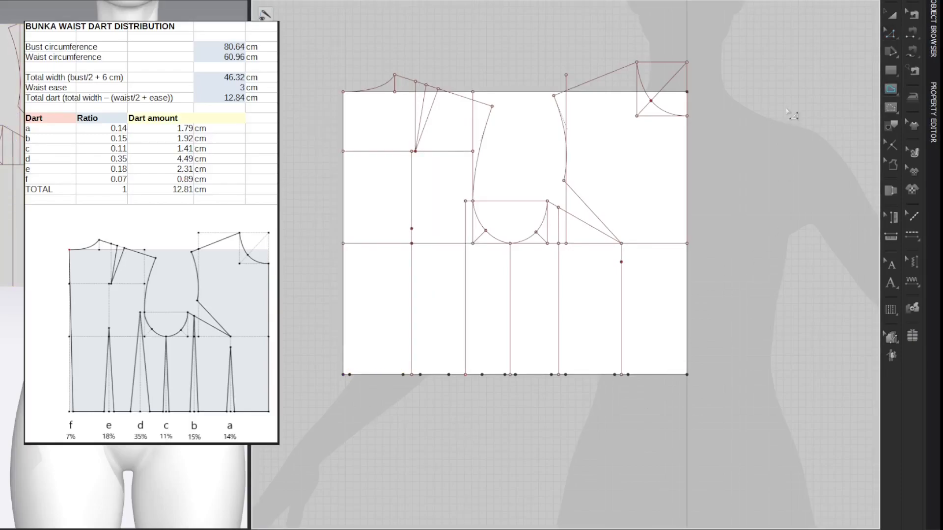
Step: Draw the legs of front waist darts a and b as internal lines joining their bottom-edge points to the dart tips
left_click(621, 262)
double_click(614, 375)
left_click(566, 374)
left_click(558, 208)
double_click(552, 375)
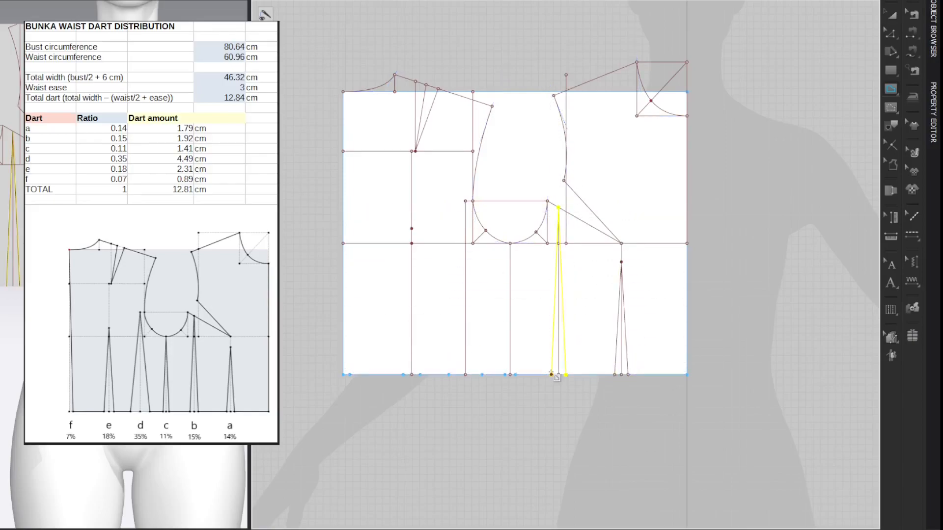
Step: Draw the legs of darts c and d as internal lines joining their bottom-edge points to the dart tips
left_click(515, 375)
left_click(511, 243)
double_click(506, 374)
left_click(482, 375)
left_click(466, 201)
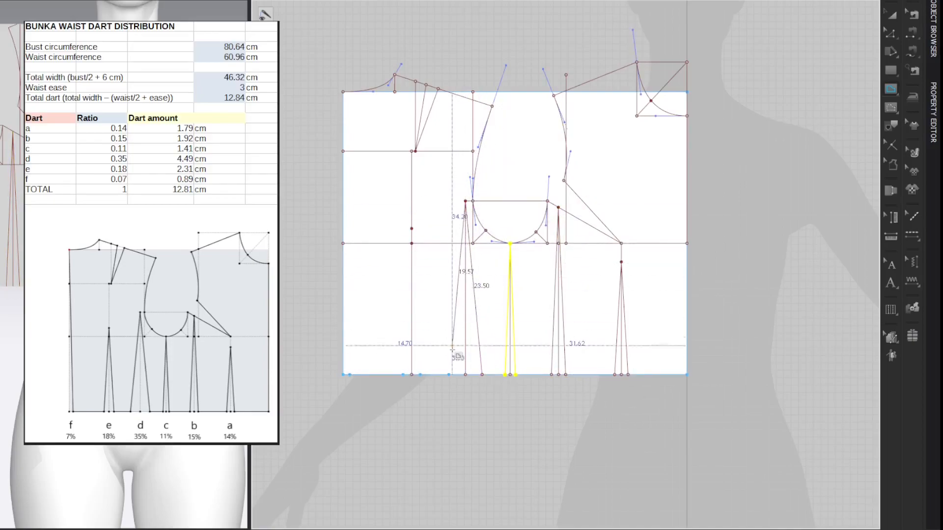
double_click(448, 375)
Step: Draw dart e's legs up to its tip and dart f's line from its bottom-edge point to the upper centre back corner
left_click(420, 375)
left_click(411, 228)
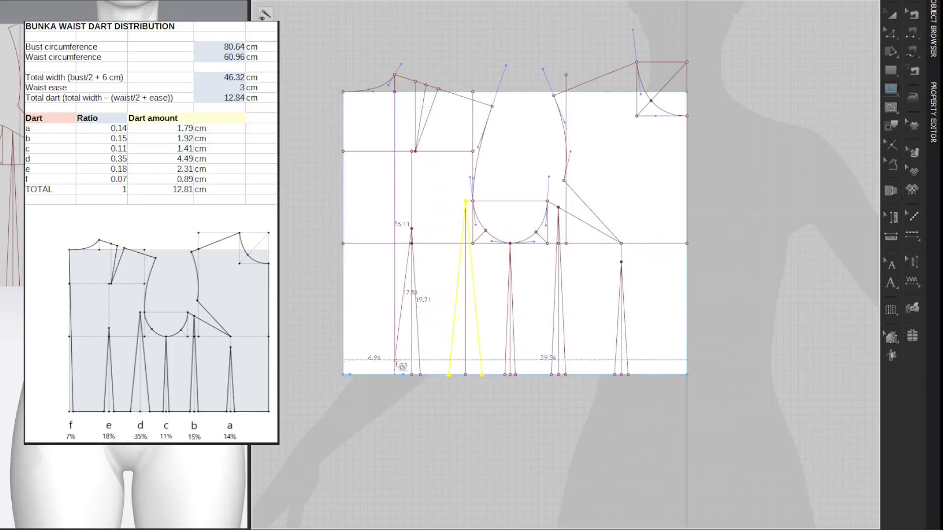
double_click(404, 375)
left_click(350, 374)
double_click(343, 92)
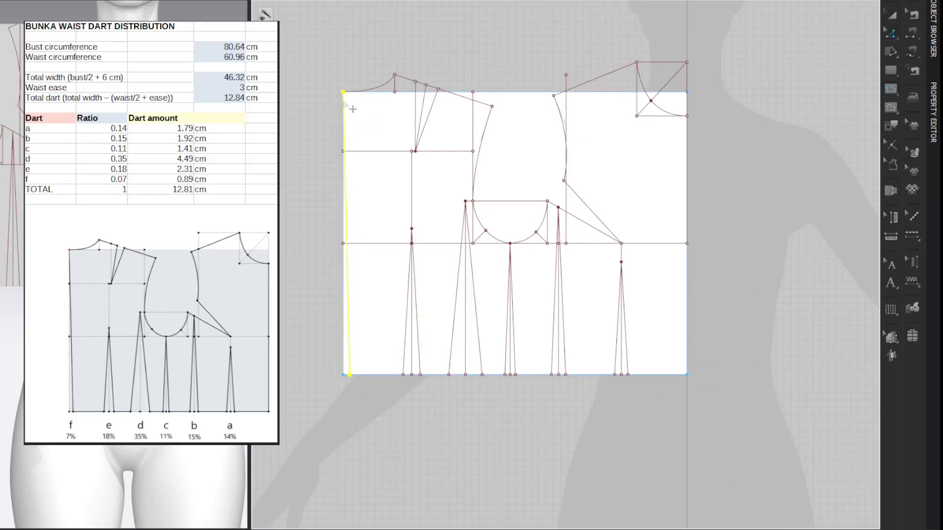
key("z")
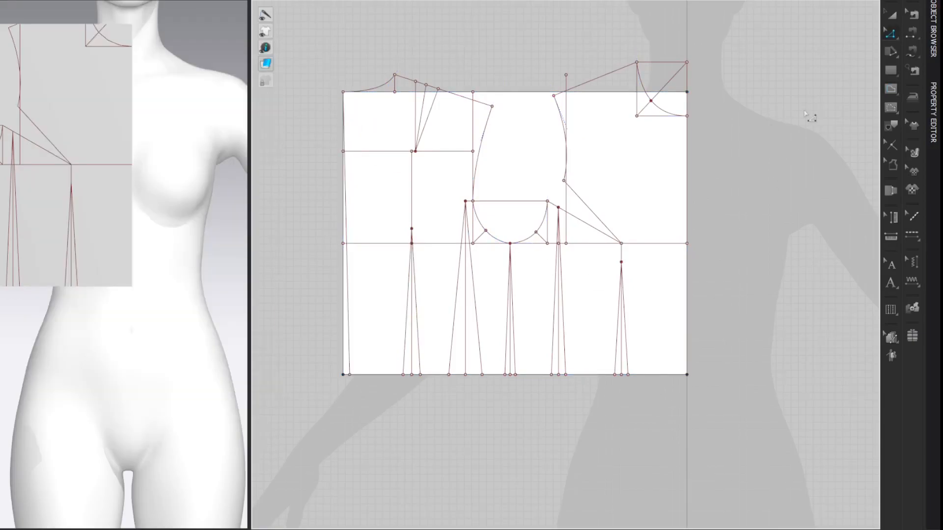
Step: Move the drafted block well clear of the avatar silhouette and archive it
scroll(806, 116, "down", 5)
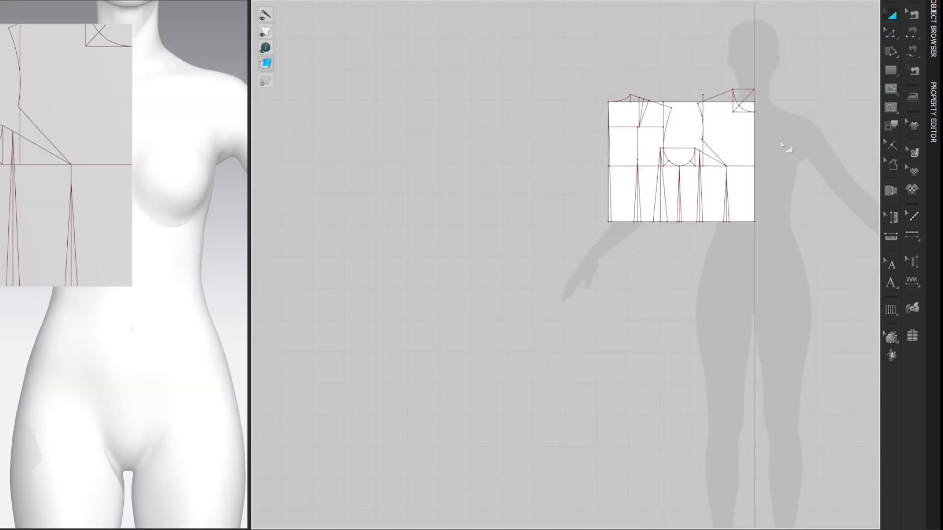
left_click_drag(741, 137, 293, 144)
middle_click_drag(466, 117, 650, 122)
left_click_drag(452, 129, 377, 145)
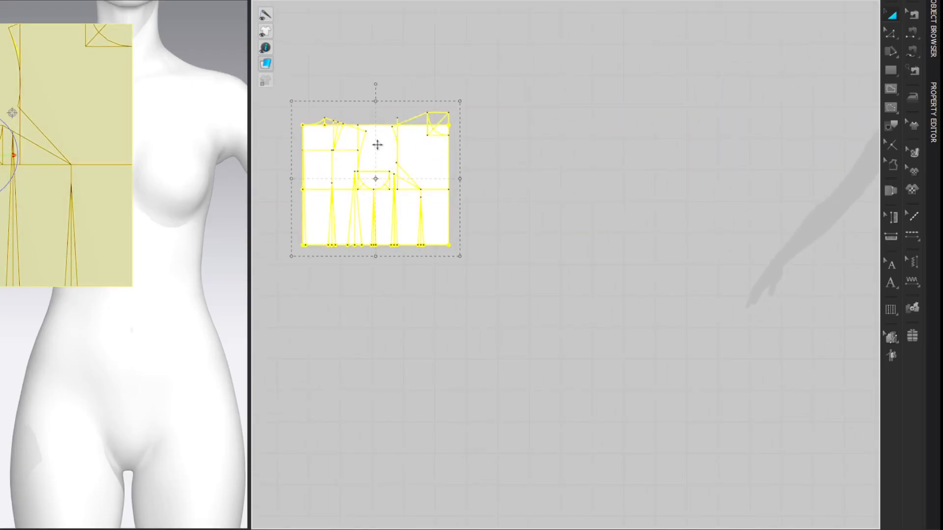
right_click(116, 131)
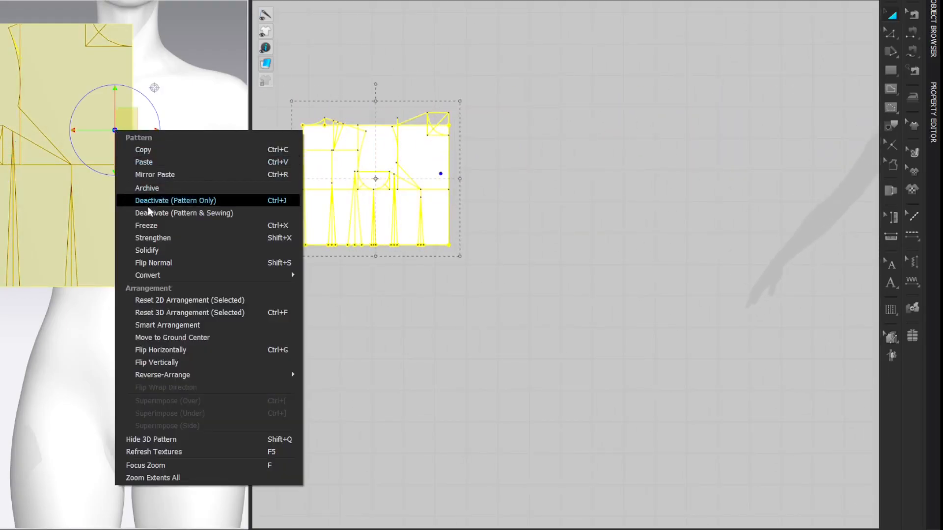
left_click(153, 301)
right_click(421, 152)
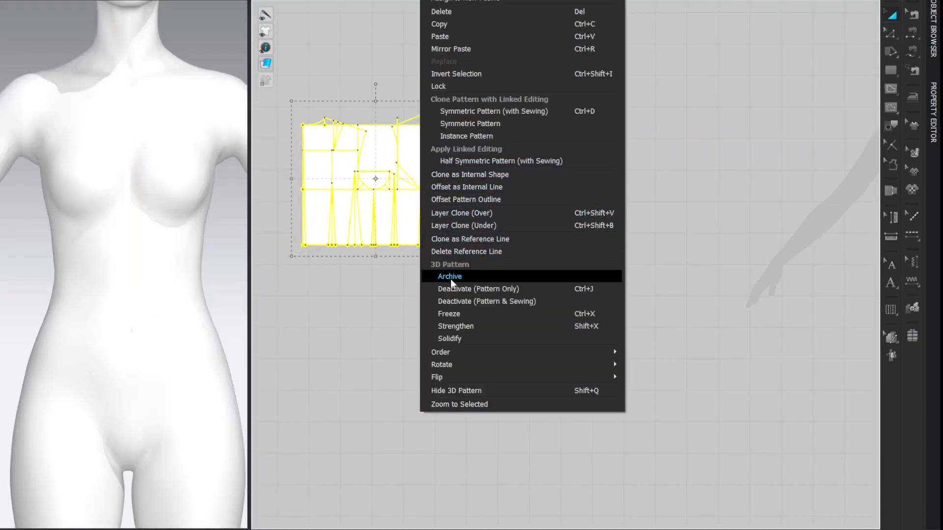
left_click(450, 279)
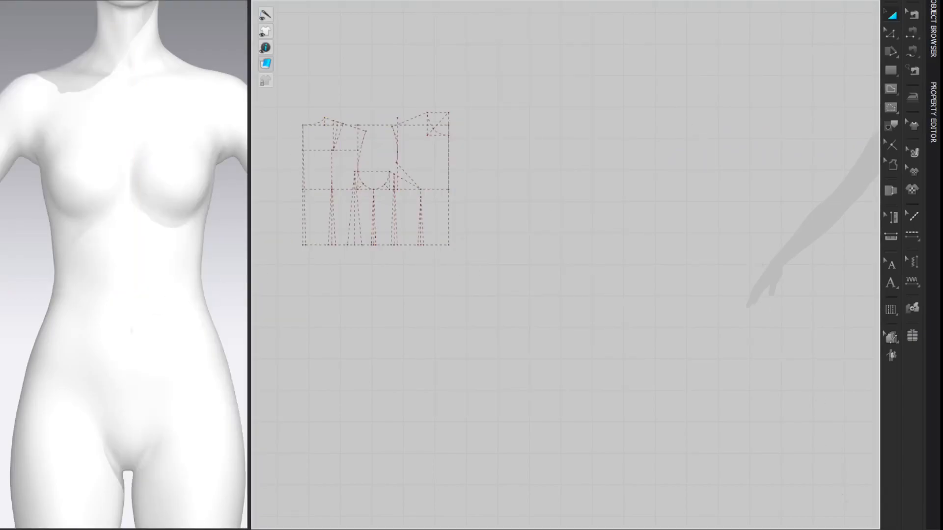
Step: Trace the front outline from centre front to dart b, excluding dart a, and place it as a separate pattern beside the avatar's centre line
middle_click_drag(382, 154, 901, 252)
scroll(444, 174, "up", 6)
scroll(845, 238, "down", 2)
middle_click_drag(842, 236, 730, 210)
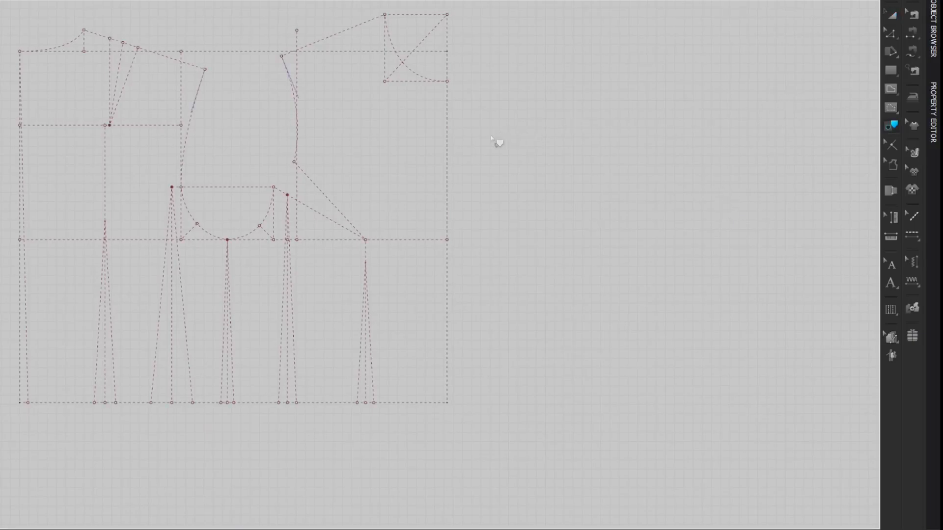
left_click(450, 154)
left_click(413, 403, "shift")
left_click(359, 385, "shift")
left_click(298, 136)
left_click(319, 41)
right_click(446, 204)
left_click(472, 212)
middle_click_drag(364, 229, 211, 221)
middle_click_drag(678, 241, 260, 230)
middle_click_drag(673, 216, 202, 203)
middle_click_drag(385, 192, 297, 241)
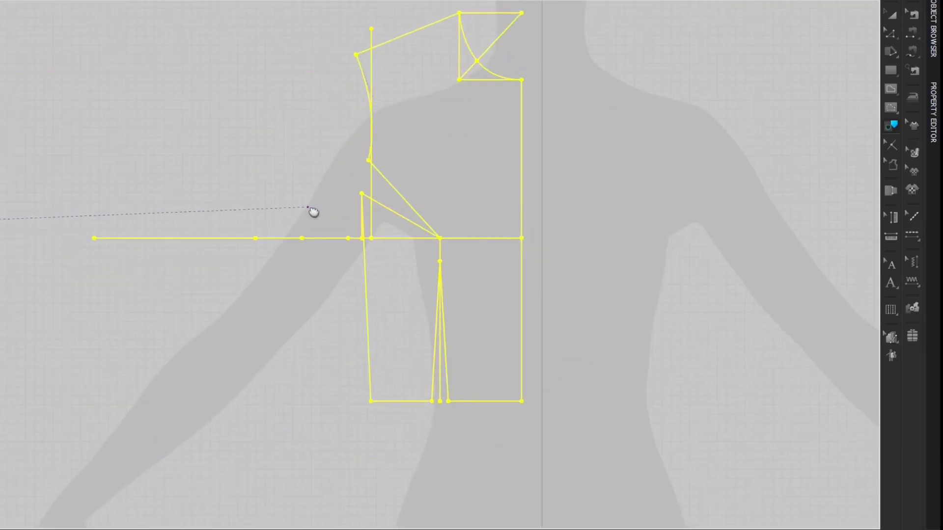
left_click(704, 142)
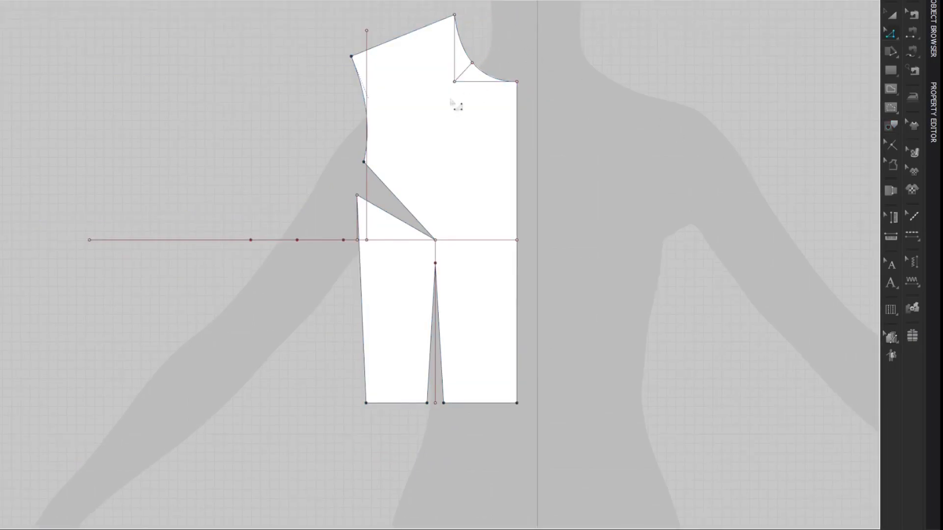
Step: Delete the leftover neckline, bust, armhole and dart construction lines and the bust-level centre front point from the front panel
left_click(482, 54)
left_click(367, 40)
key("Delete")
left_click_drag(52, 162, 349, 299)
key("Delete")
left_click(368, 100)
left_click(376, 240)
key("Delete")
left_click(435, 252)
key("Delete")
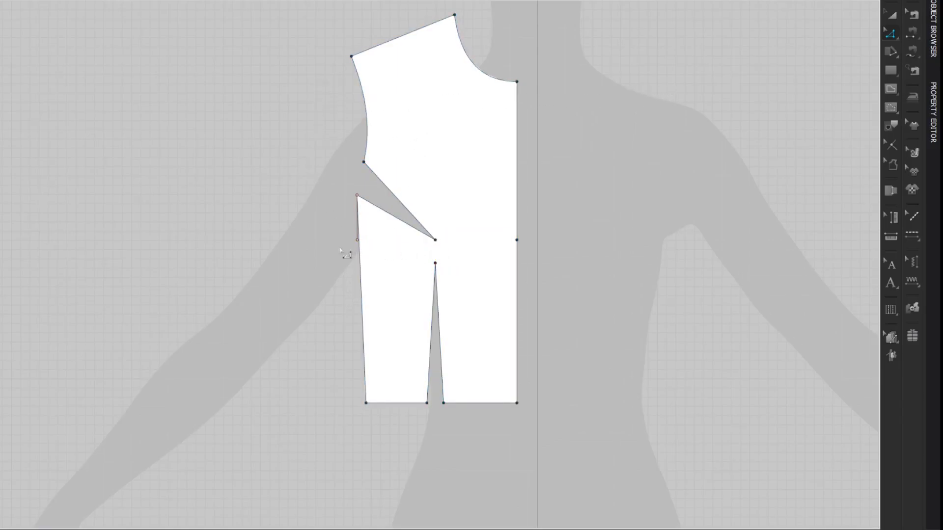
left_click(517, 240)
Step: Trace the side front section between darts b and c on the archived block and place it as a pattern level with the front panel
middle_click_drag(118, 227, 693, 265)
middle_click_drag(239, 229, 718, 255)
mouse_move(390, 223)
middle_mouse_down()
mouse_move(521, 135)
mouse_move(530, 87)
middle_mouse_up()
middle_click_drag(509, 162, 519, 160)
key("z")
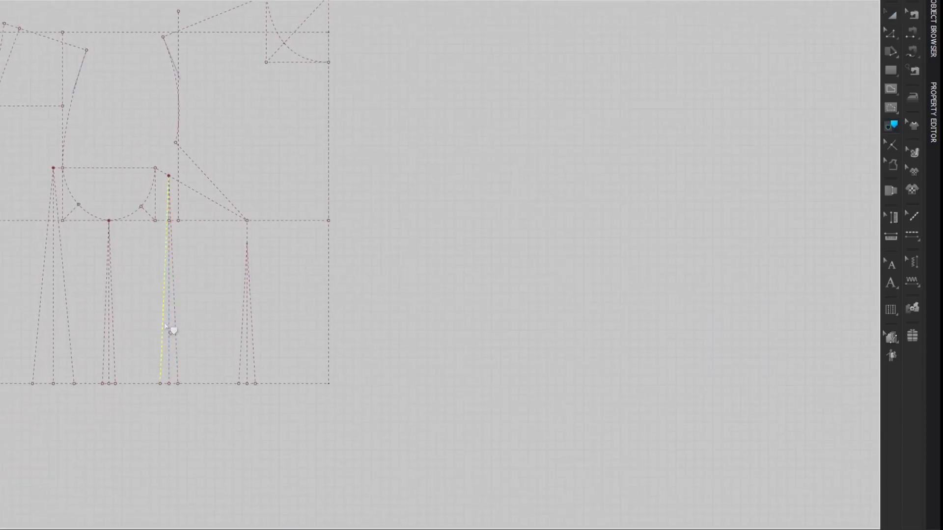
left_click(146, 383)
left_click(114, 365)
left_click(145, 209)
right_click(144, 383)
left_click(163, 386)
middle_click_drag(590, 180, 126, 171)
middle_click_drag(346, 170, 1, 172)
middle_click_drag(394, 192, 263, 194)
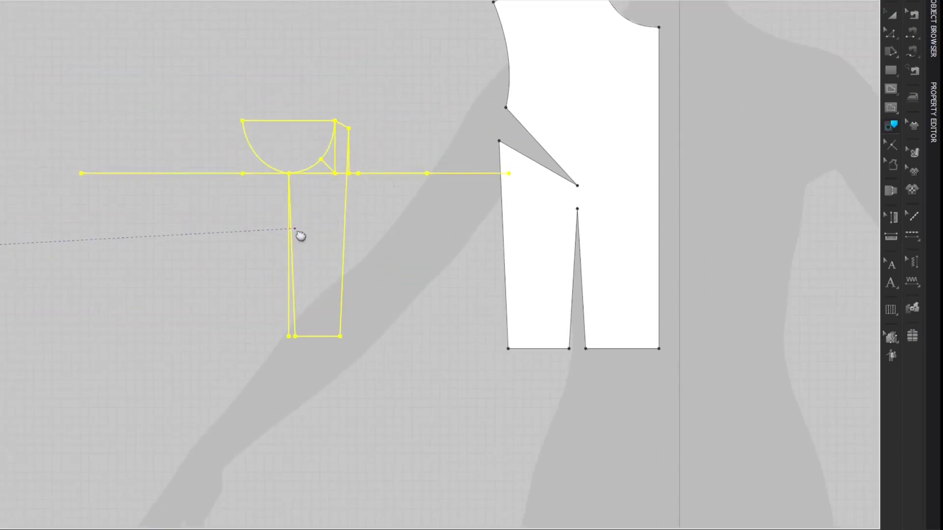
left_click(297, 243)
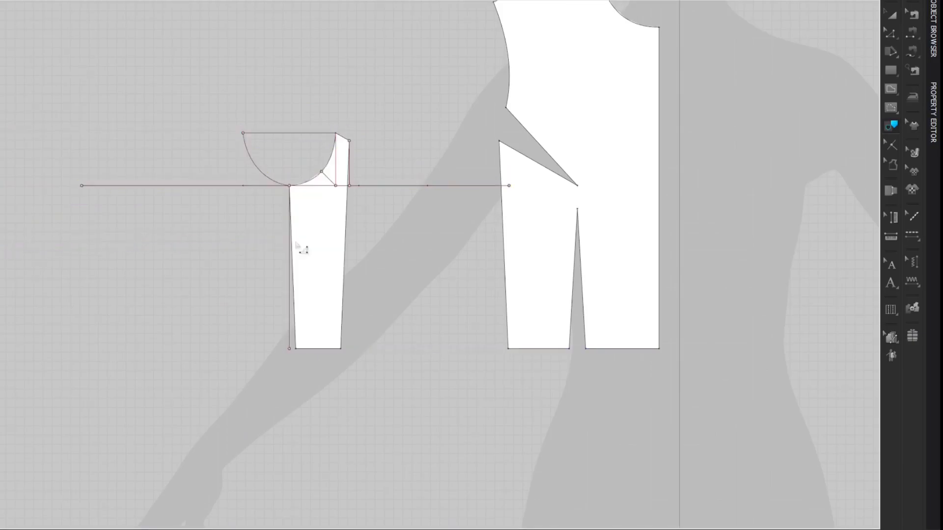
Step: Delete the leftover bust line, armhole guides, curve remnant and vertical guides from the side front panel
key("z")
left_click_drag(373, 114, 489, 270)
key("Delete")
left_click(438, 187)
key("Delete")
left_click_drag(178, 86, 279, 175)
key("Delete")
key("Delete")
left_click(335, 166)
key("Delete")
left_click_drag(317, 205, 370, 177)
key("Delete")
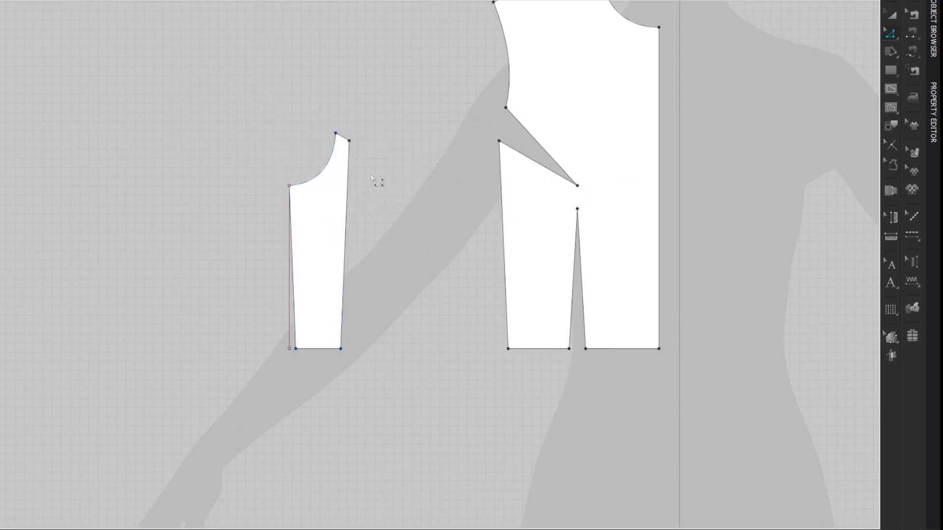
left_click(289, 266)
Step: Move the side front panel horizontally until it sits just beside the front panel
key("a")
left_click(332, 210)
left_click_drag(332, 210, 452, 215)
left_click(802, 74)
middle_click_drag(803, 67, 769, 117)
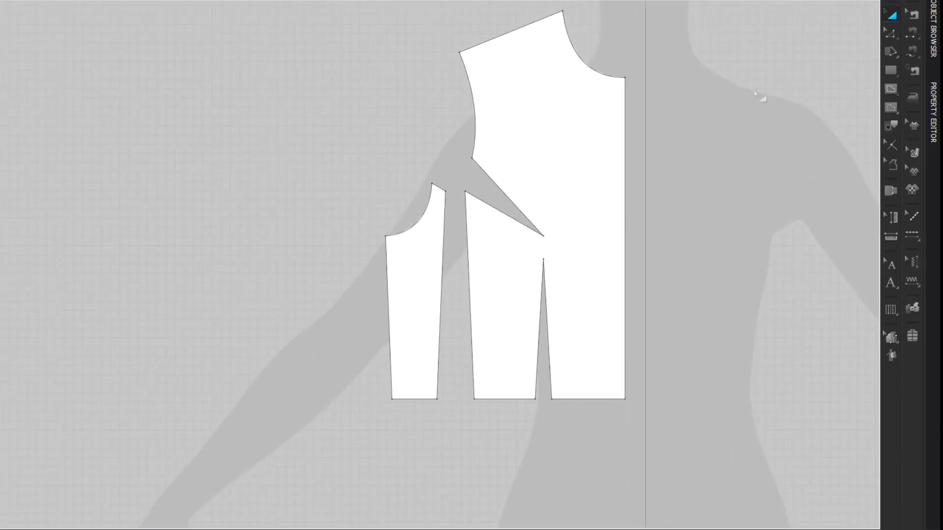
Step: Trace the back outline from dart c to centre back, including the shoulder dart, and place it as a pattern level with the front panels
middle_click_drag(107, 176, 600, 187)
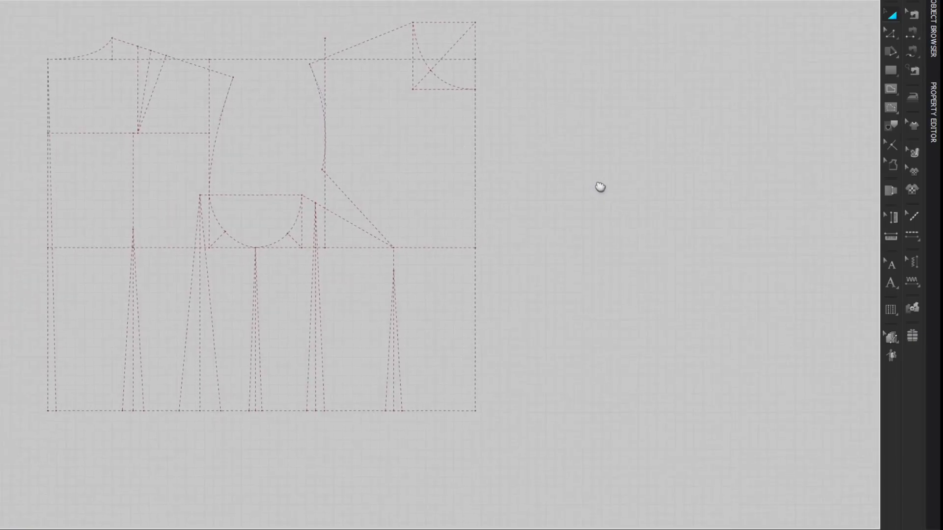
left_click(249, 388)
left_click(243, 412, "shift")
left_click(182, 391, "shift")
left_click(163, 411, "shift")
left_click(144, 401, "shift")
left_click(124, 399, "shift")
left_click(114, 412, "shift")
left_click(57, 387, "shift")
left_click(130, 45, "shift")
left_click(138, 75, "shift")
left_click(139, 75, "shift")
left_click(147, 79, "shift")
left_click(145, 50, "shift")
left_click(204, 70, "shift")
right_click(217, 137)
left_click(255, 142)
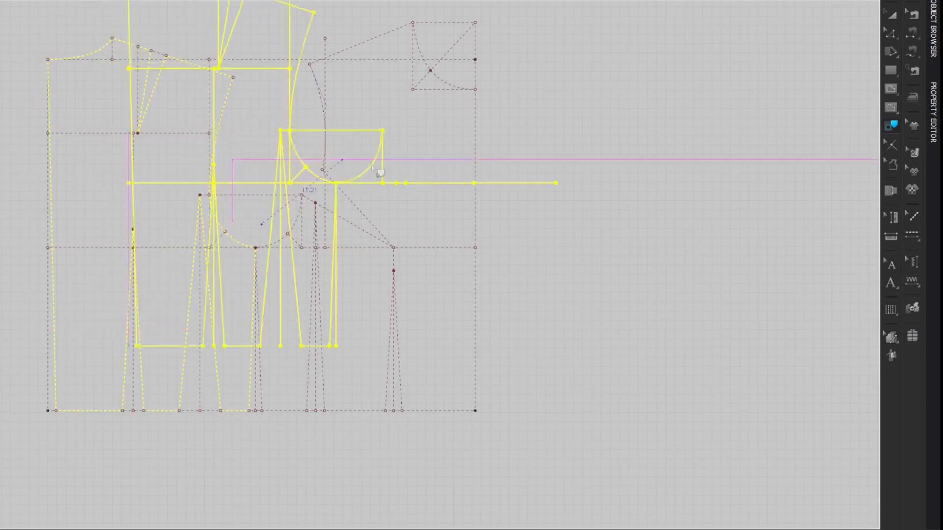
middle_click_drag(387, 192, 199, 184)
middle_click_drag(472, 189, 254, 171)
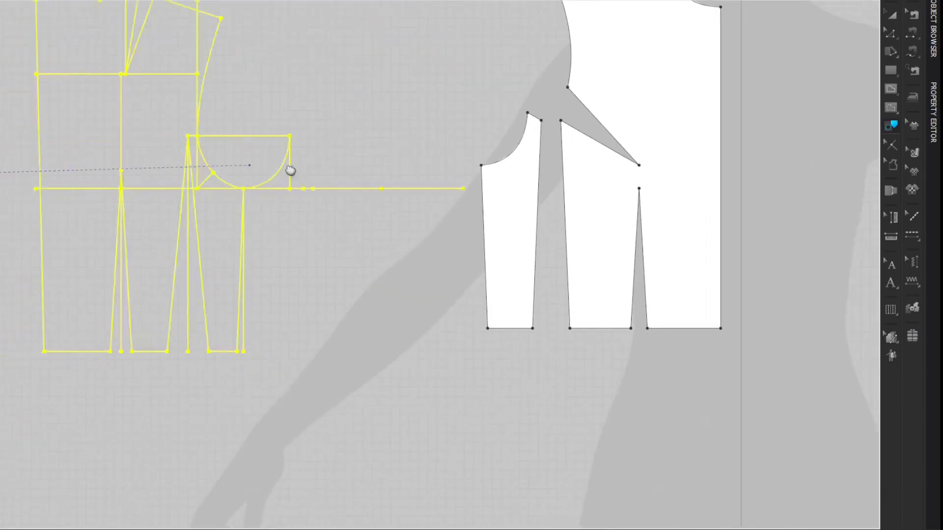
middle_click_drag(352, 173, 324, 295)
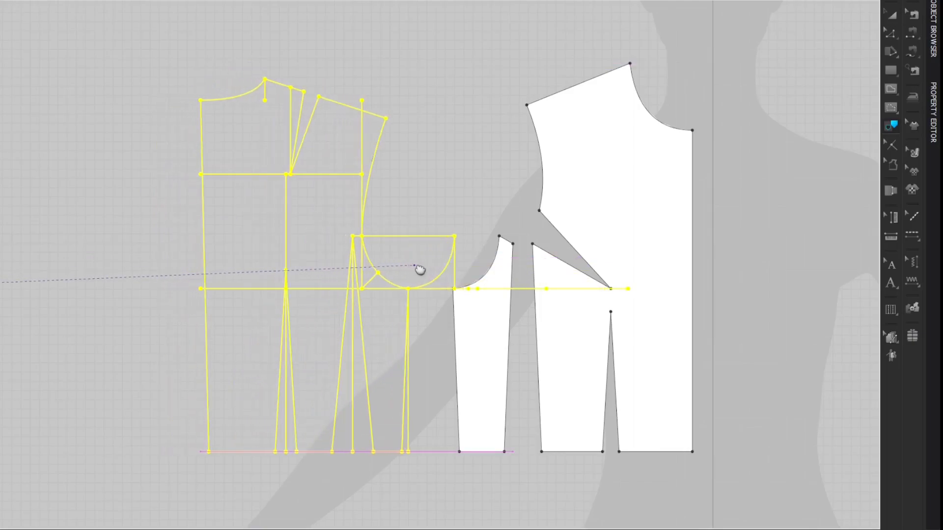
left_click(426, 269)
Step: Delete the bust line, underarm guide lines, surplus armhole curve and dart c's centre line from the back panel
middle_click_drag(457, 169, 447, 120)
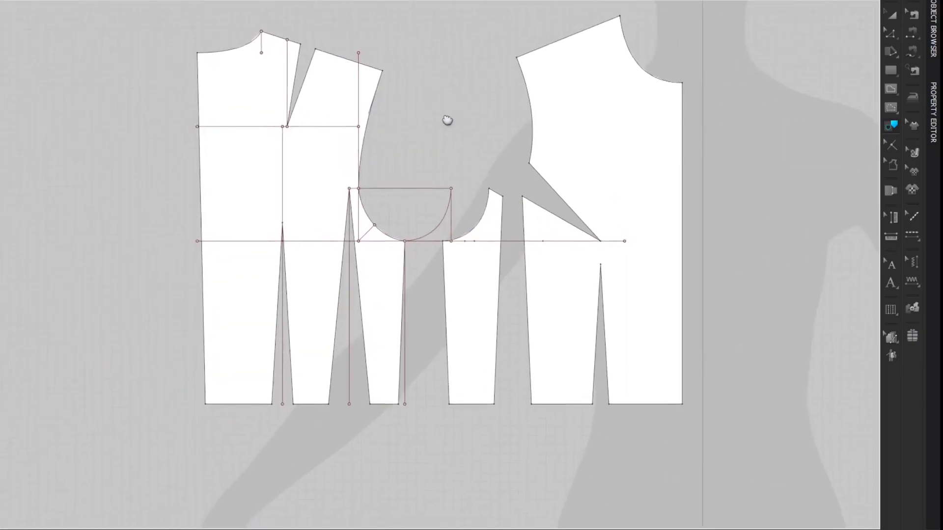
left_click(296, 240)
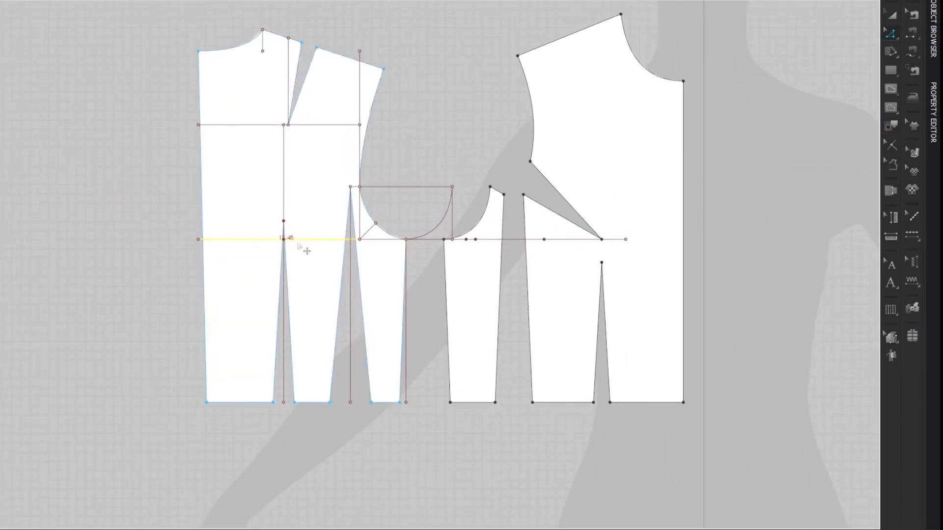
key("Delete")
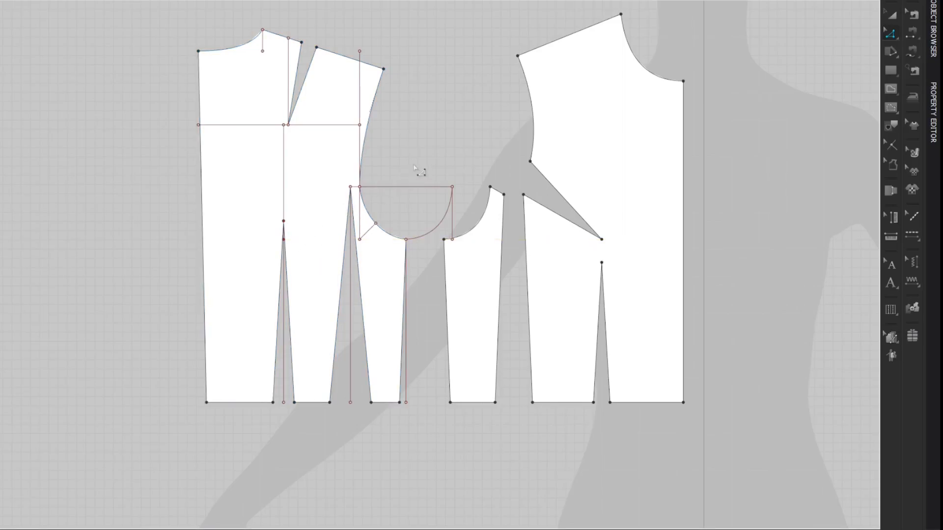
left_click(411, 187)
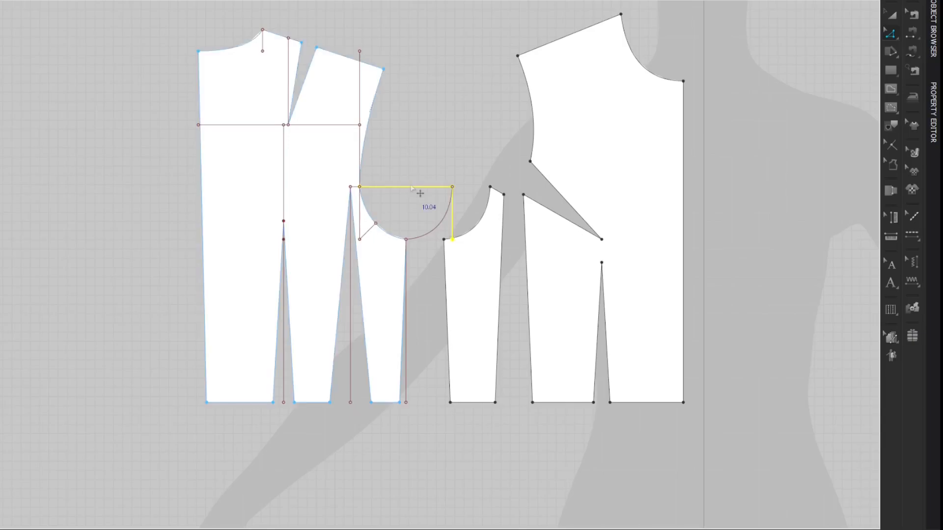
key("Delete")
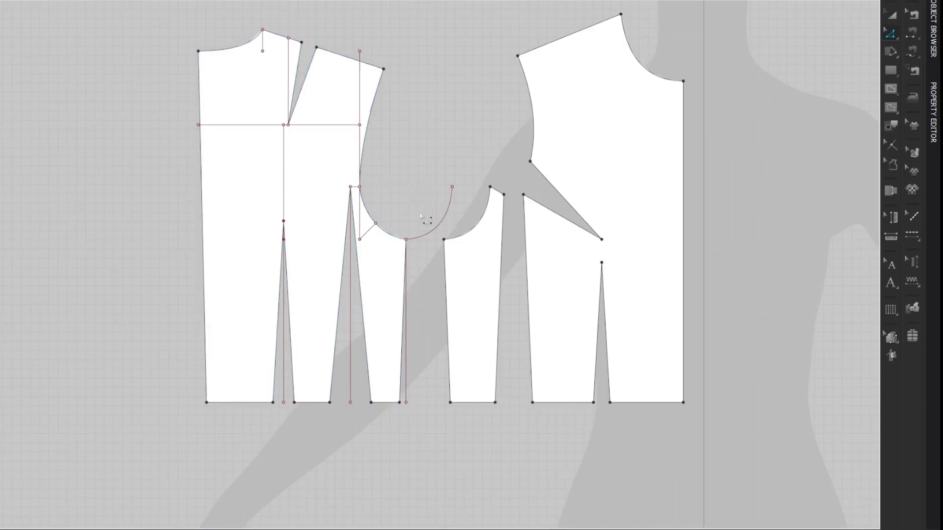
key("Delete")
left_click(407, 288)
left_click(413, 295)
key("Delete")
Step: Delete the back panel's remaining guides, including the waist dart centre lines, back-width line, shoulder-blade line and shoulder dart vertical
left_click(352, 341)
key("Delete")
left_click(360, 111)
key("Delete")
left_click(342, 125)
key("Delete")
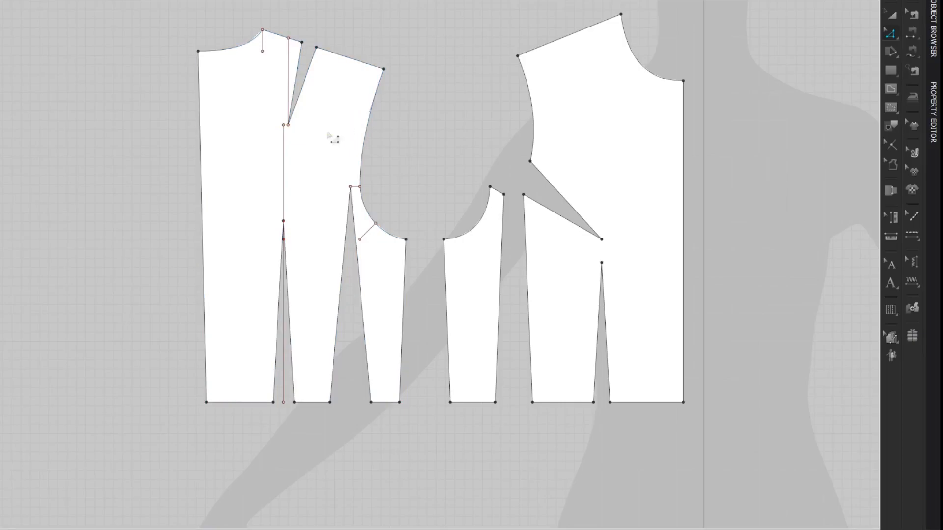
left_click(283, 160)
key("Delete")
left_click(288, 74)
key("Delete")
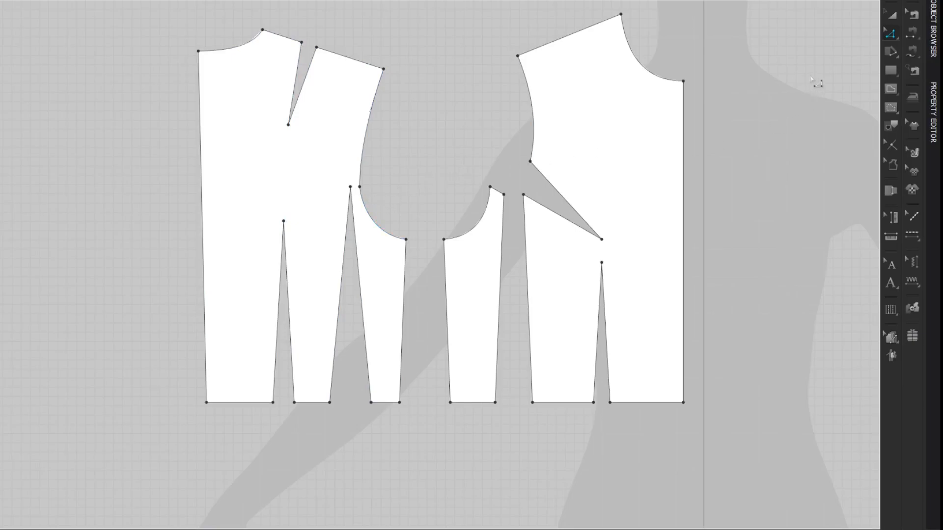
Step: Draw a horizontal internal line from the shoulder dart tip to the armhole and cut the back panel along it
scroll(813, 81, "down", 2)
middle_click_drag(813, 80, 725, 101)
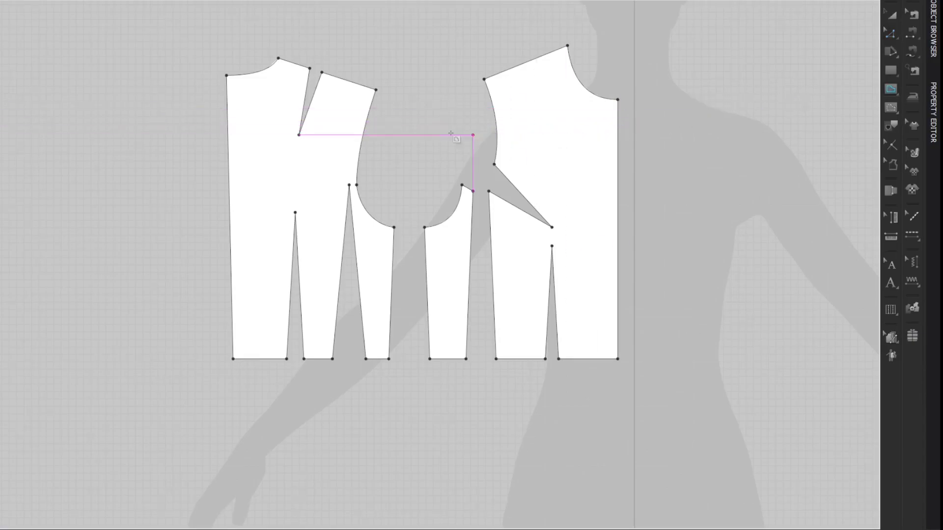
left_click(363, 136)
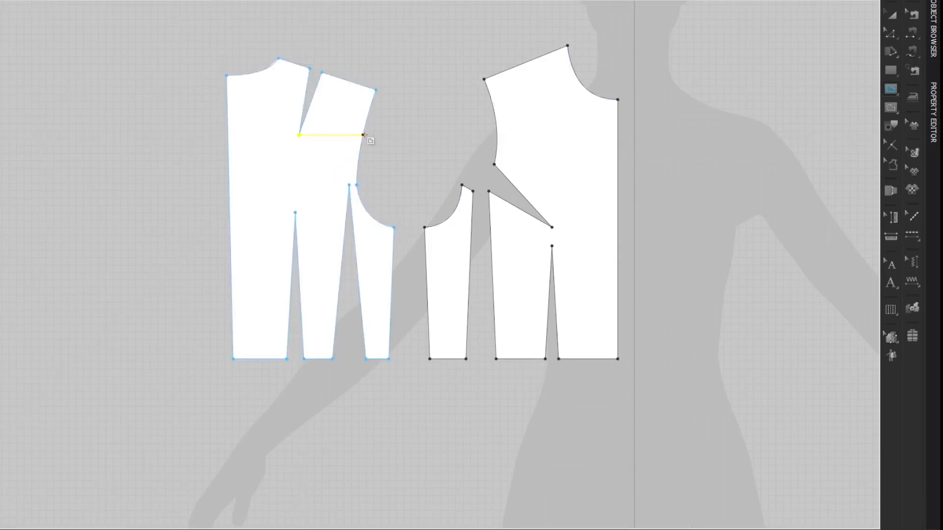
left_click(775, 140)
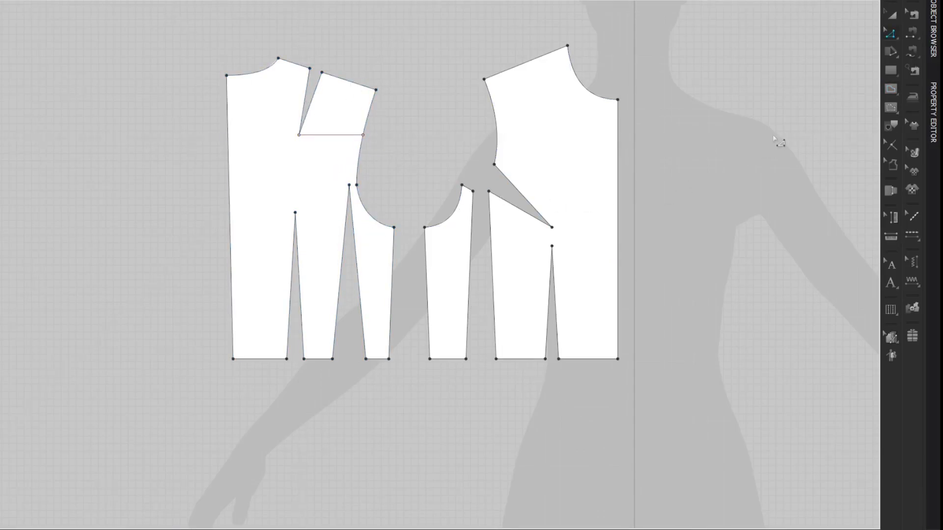
right_click(341, 135)
left_click(351, 265)
Step: Display the seam lengths and set the shoulder dart's armhole-side leg to 9.06 cm, changing it in the Start direction
key("shift+z")
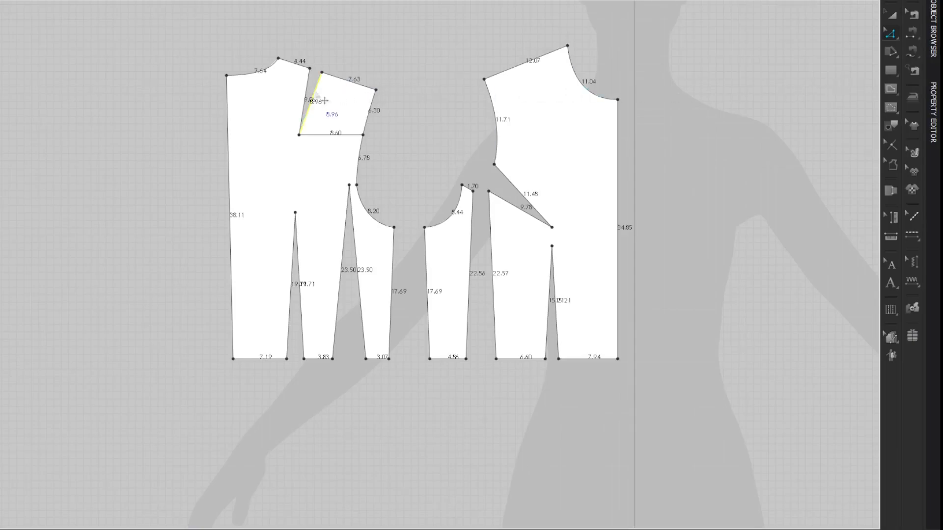
left_click(308, 94)
left_click(328, 92)
right_click(328, 91)
left_click(359, 167)
type("9.06")
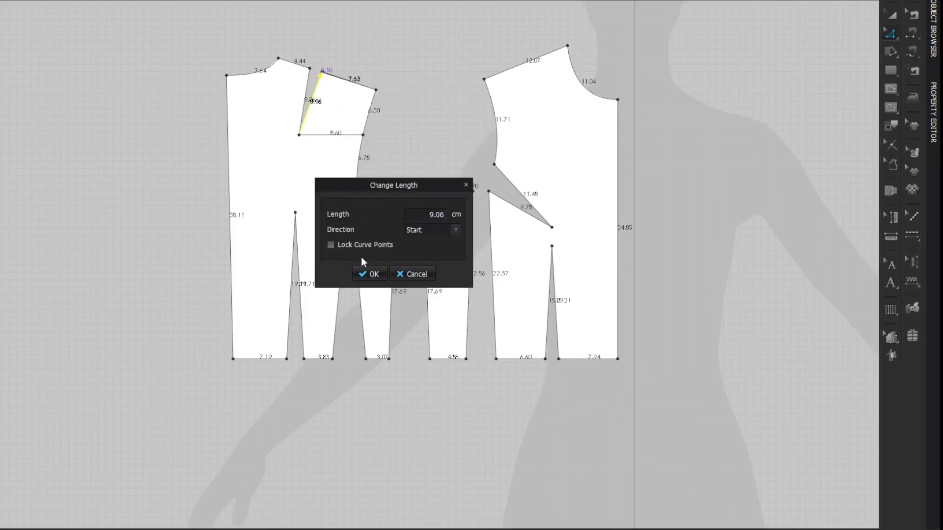
key("Return")
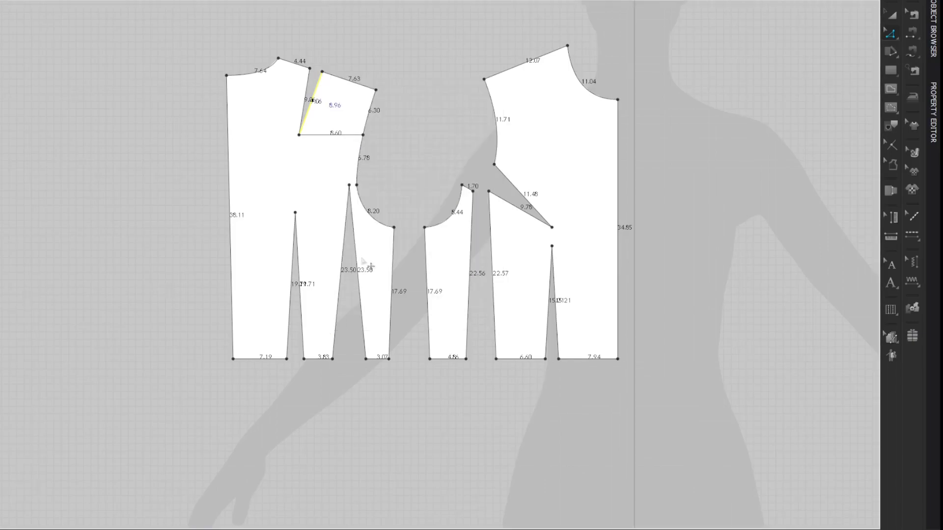
left_click(752, 131)
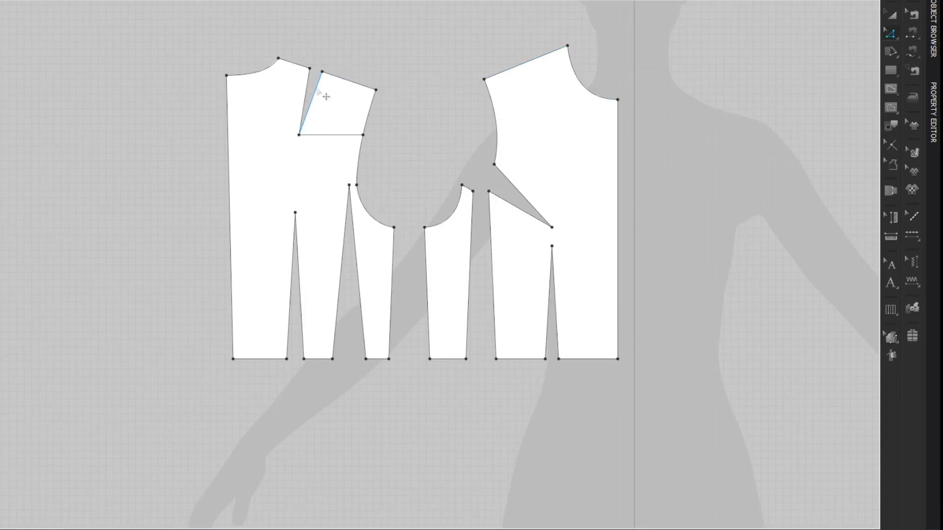
Step: Merge the two shoulder dart legs to close the dart and open the cut at the armhole
right_click(308, 89)
left_click(323, 186)
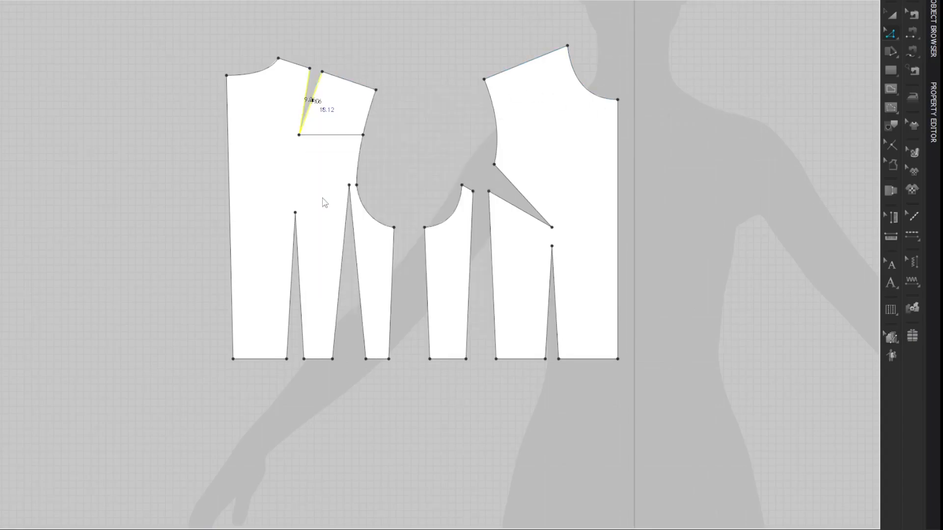
left_click(772, 126)
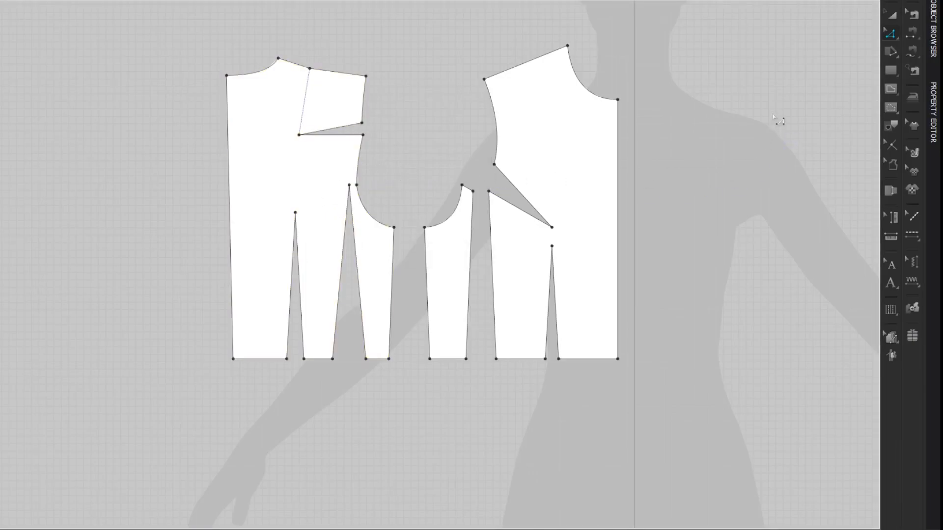
Step: Delete the dart's leftover point on the back shoulder seam and extend the internal dart line to the straightened seam
left_click_drag(333, 44, 295, 79)
key("Delete")
key("a")
left_click(304, 108)
key("Delete")
right_click(314, 118)
left_click(340, 202)
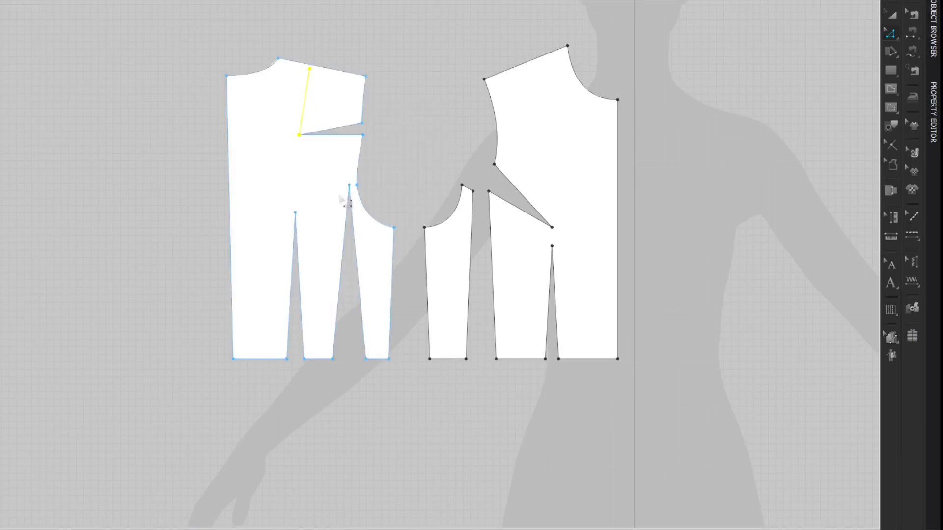
right_click(310, 76)
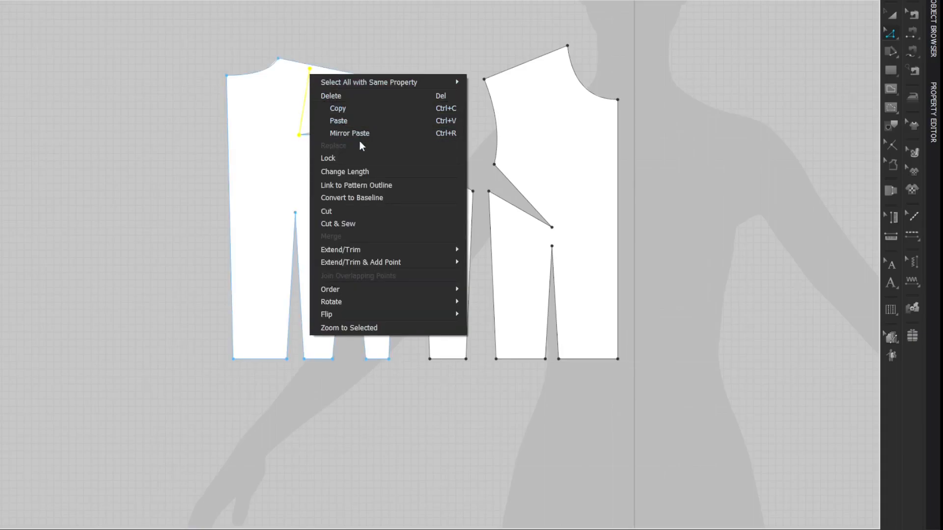
mouse_move(428, 250)
left_click(487, 251)
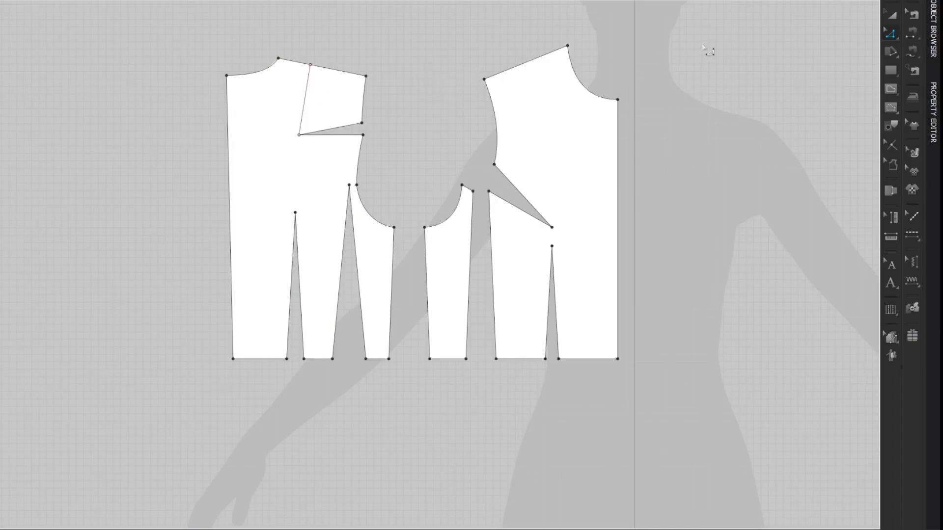
Step: Cut the back panel along the internal dart line and merge the two armhole cut edges to reopen the shoulder dart
right_click(317, 101)
left_click(328, 232)
left_click(364, 131)
right_click(360, 135)
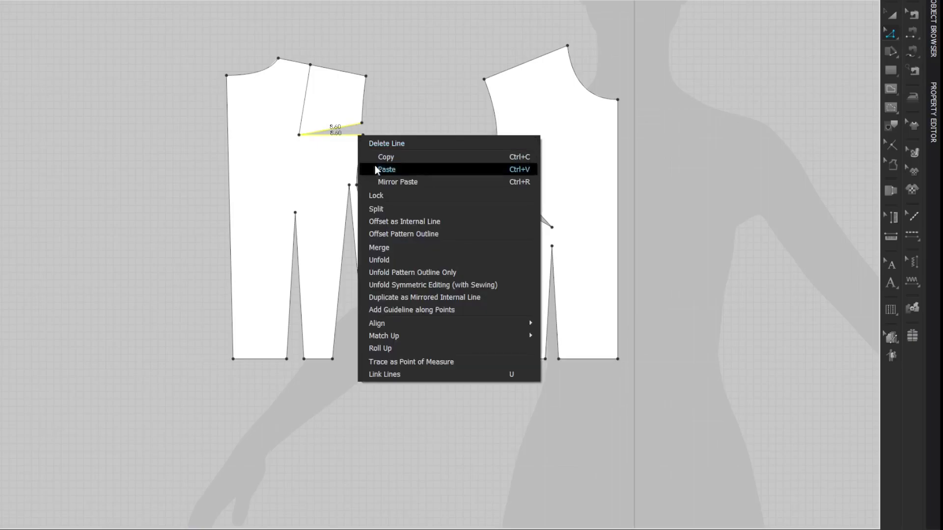
left_click(379, 247)
left_click(777, 58)
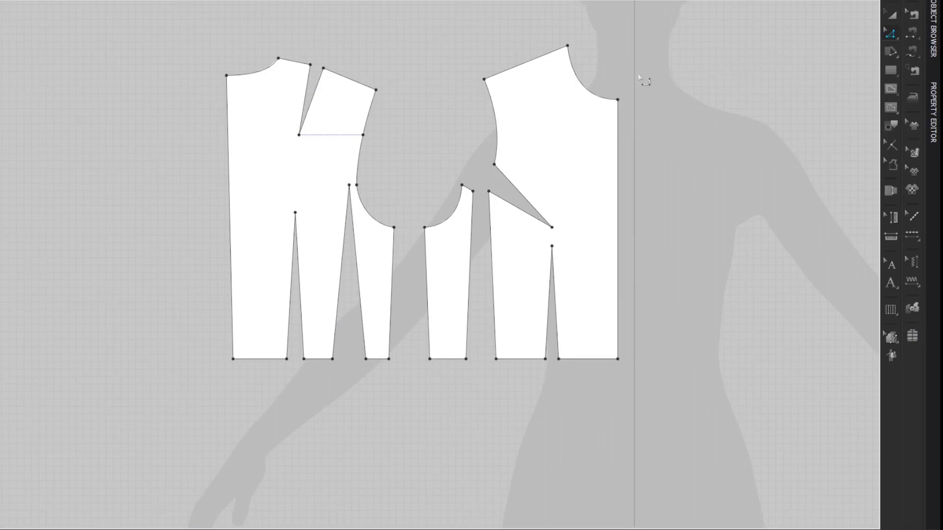
Step: Remove the leftover armhole point and the horizontal internal line from the back panel
right_click(365, 136)
left_click(388, 228)
left_click(338, 134)
left_click(354, 139)
key("Delete")
key("a")
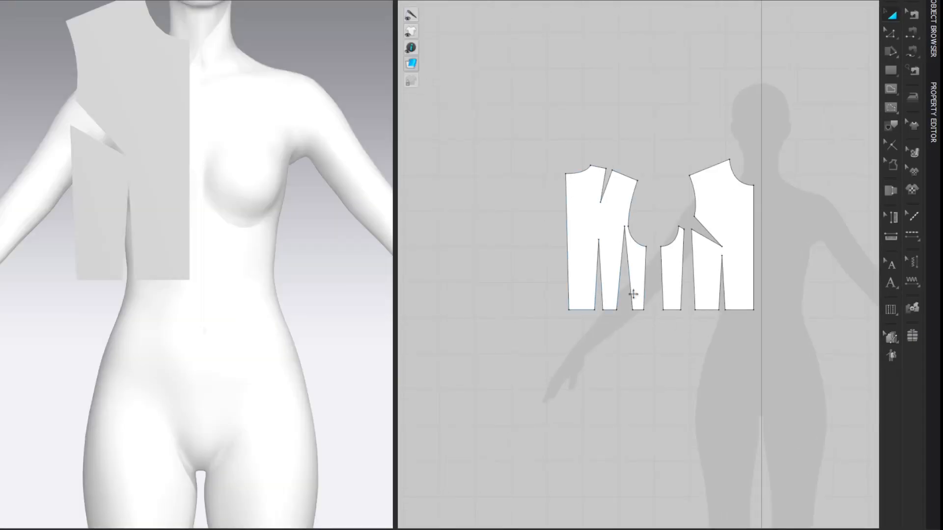
Step: Show the avatar's arrangement points and place the front panel on the chest and the back panel behind the torso
scroll(314, 199, "down", 5)
right_click_drag(290, 225, 269, 227)
key("shift+f")
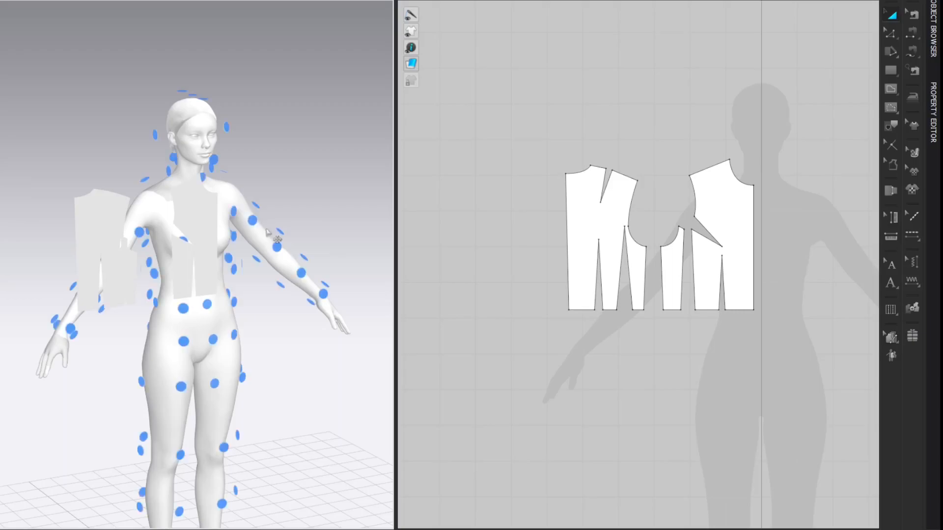
left_click(211, 248)
left_click_drag(212, 248, 189, 251)
left_click(129, 263)
left_click_drag(128, 264, 153, 268)
scroll(152, 268, "up", 3)
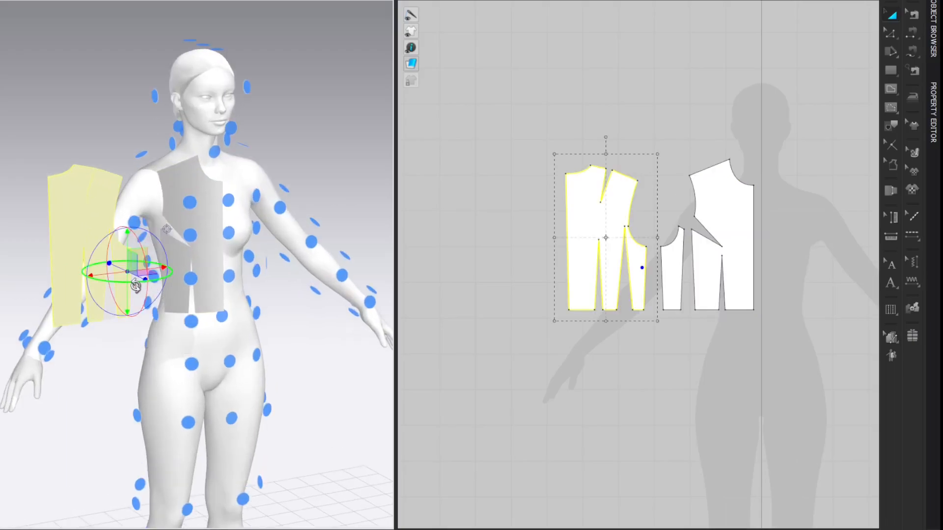
scroll(138, 285, "up", 2)
right_click_drag(123, 202, 227, 208)
left_click(183, 226)
Step: Place the side front panel at the arrangement point on the avatar's side, beside the front panel
right_click_drag(326, 158, 148, 269)
left_click(97, 304)
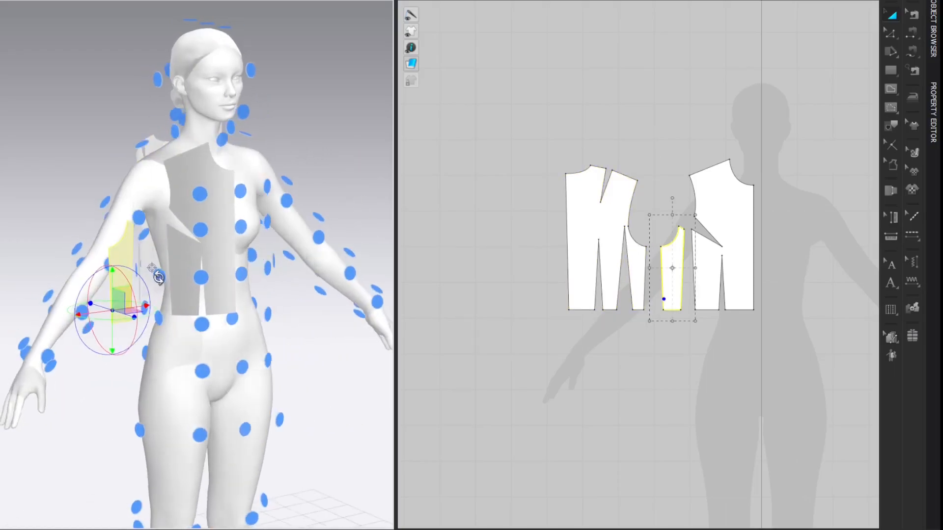
left_click(161, 280)
left_click(329, 111)
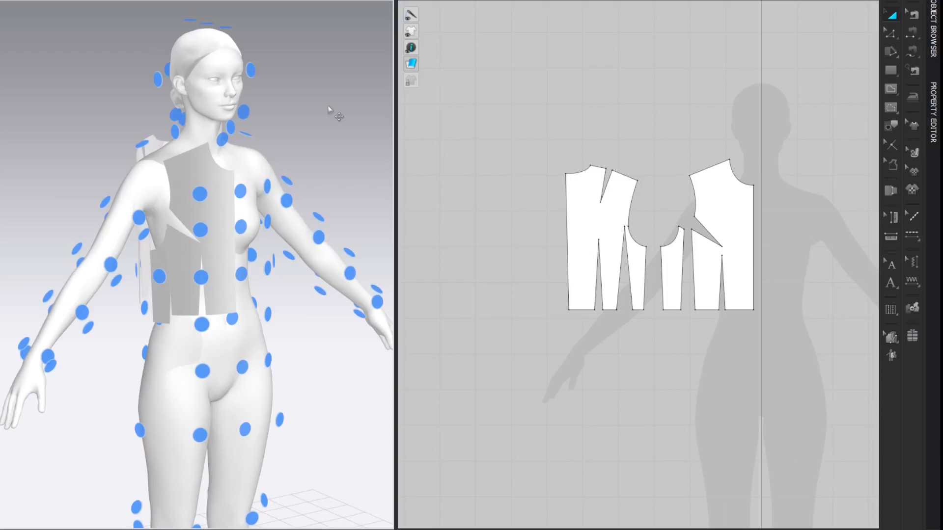
Step: Raise the front and back panels on the avatar so their shoulders sit at shoulder level, checking from the front and back
right_click(328, 106)
left_click(335, 113)
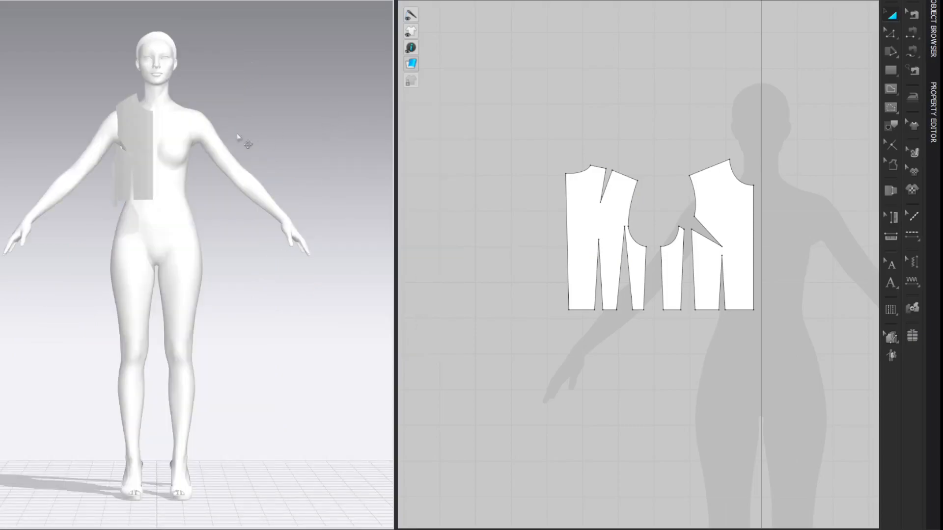
left_click(147, 135)
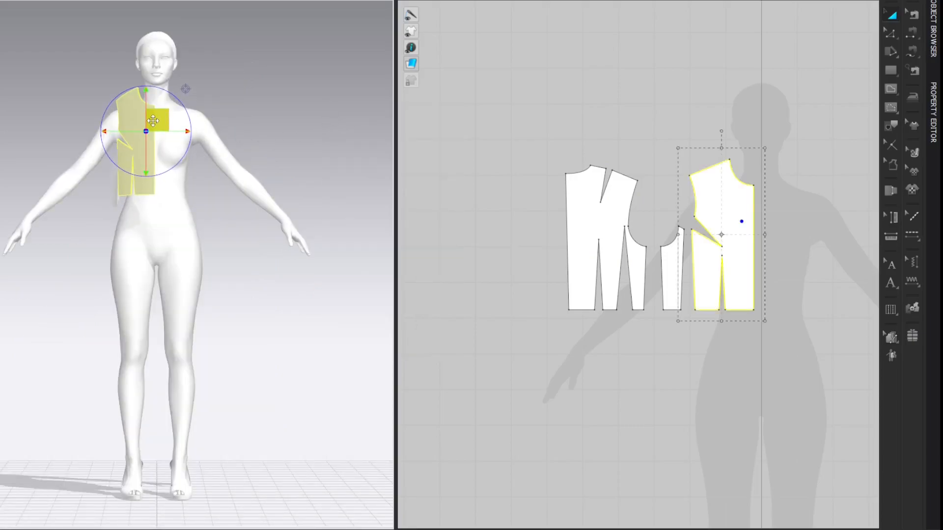
right_click(256, 72)
left_click(269, 109)
left_click(165, 142)
left_click_drag(165, 142, 158, 124)
Step: From the side, raise the side front panel towards the underarm and move the front panel closer to the body
right_click(268, 100)
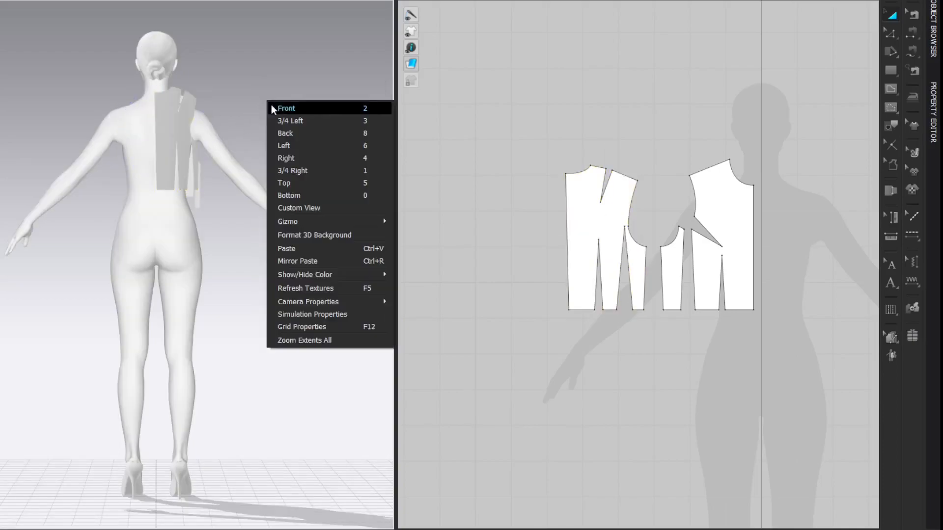
left_click(286, 159)
left_click(177, 171)
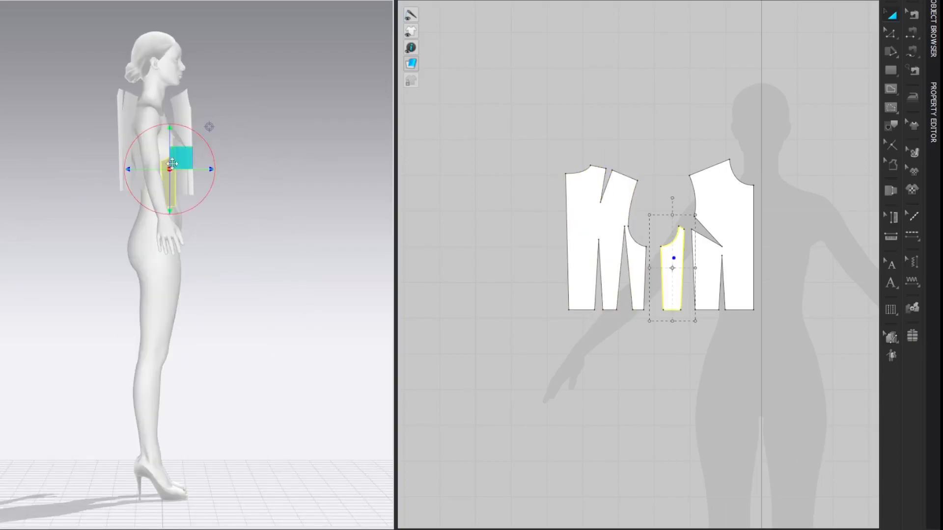
left_click_drag(173, 139, 174, 134)
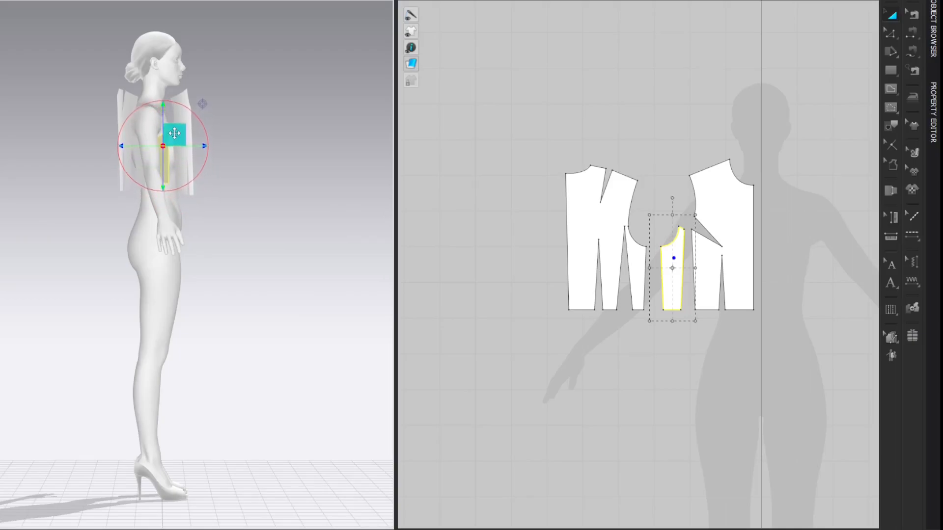
left_click(202, 104)
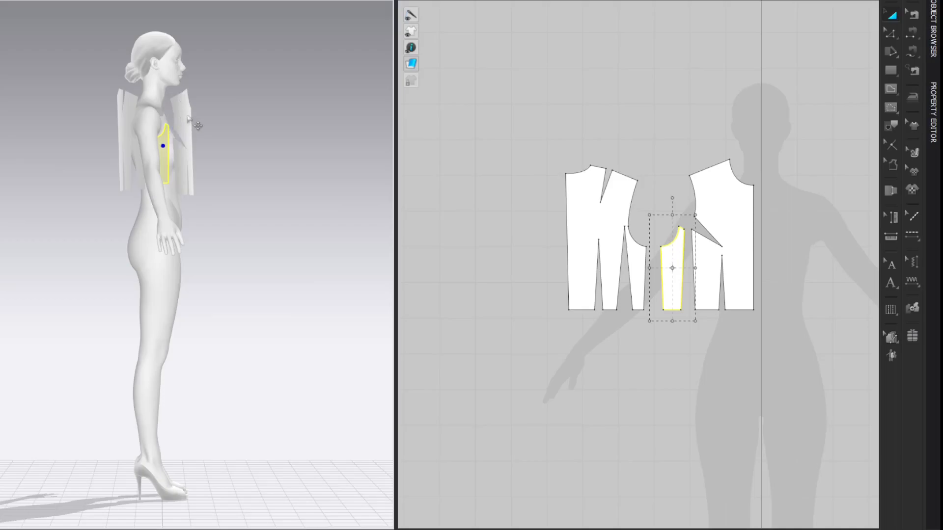
left_click(190, 103)
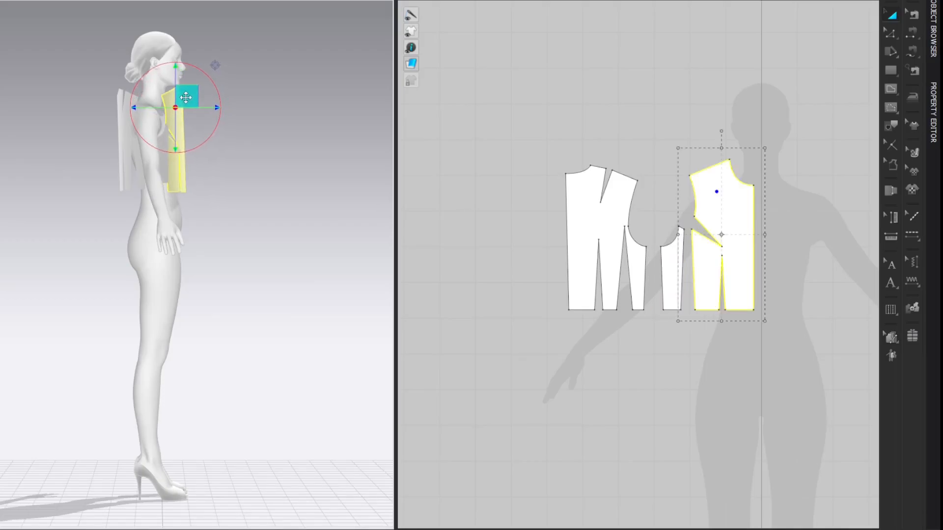
right_click(238, 79)
left_click(244, 86)
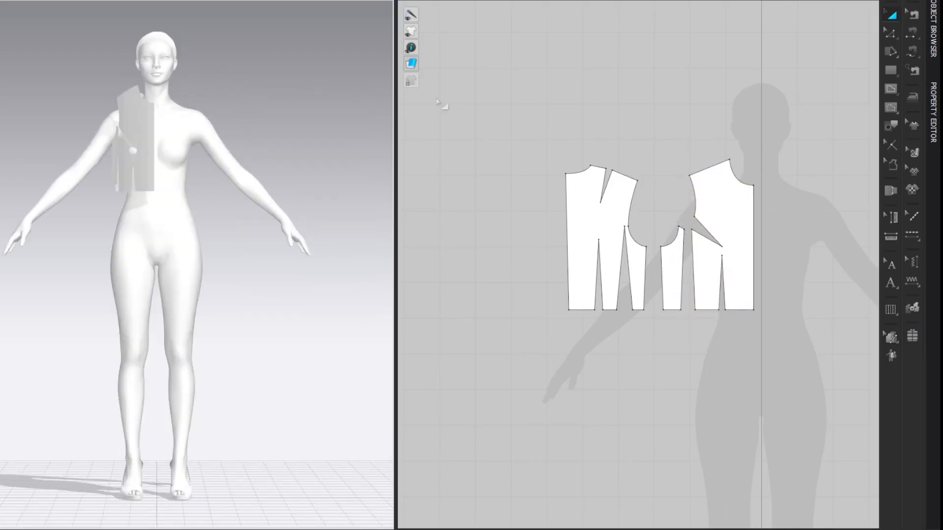
Step: Copy all three bodice panels and paste them mirrored on the other side of the avatar's centre line
middle_click_drag(651, 109, 516, 76)
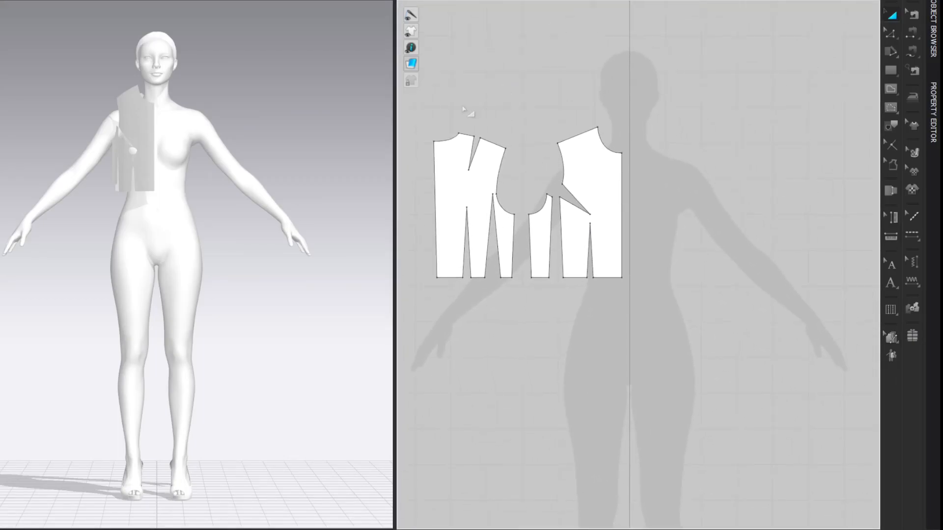
left_click_drag(419, 113, 639, 328)
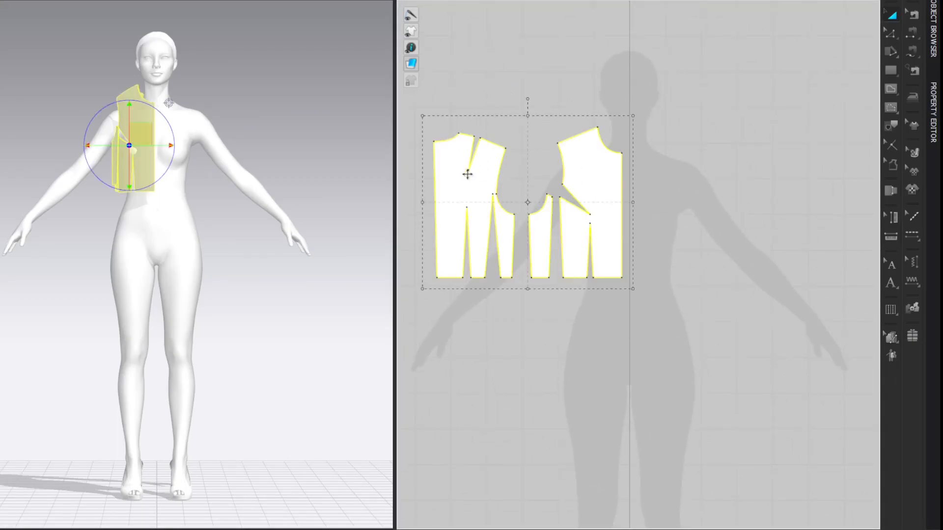
key("ctrl+c")
key("ctrl+v")
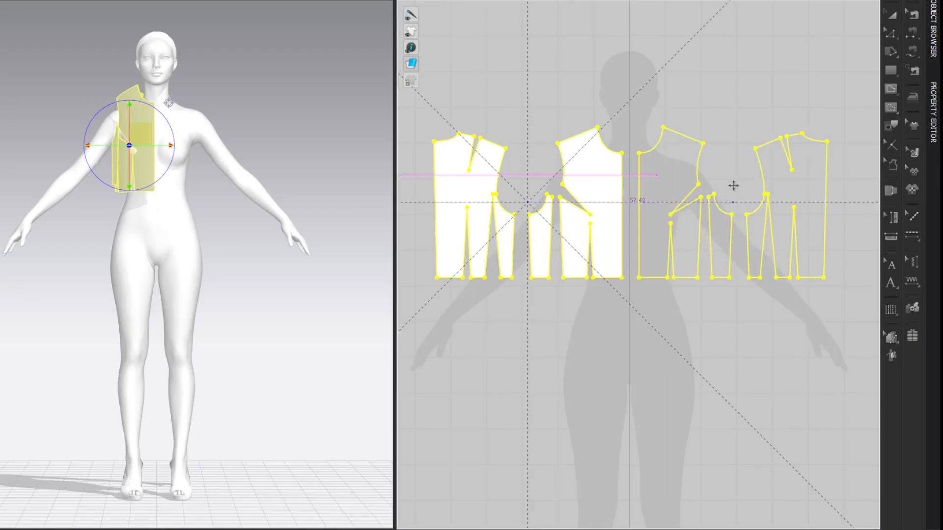
left_click(748, 52)
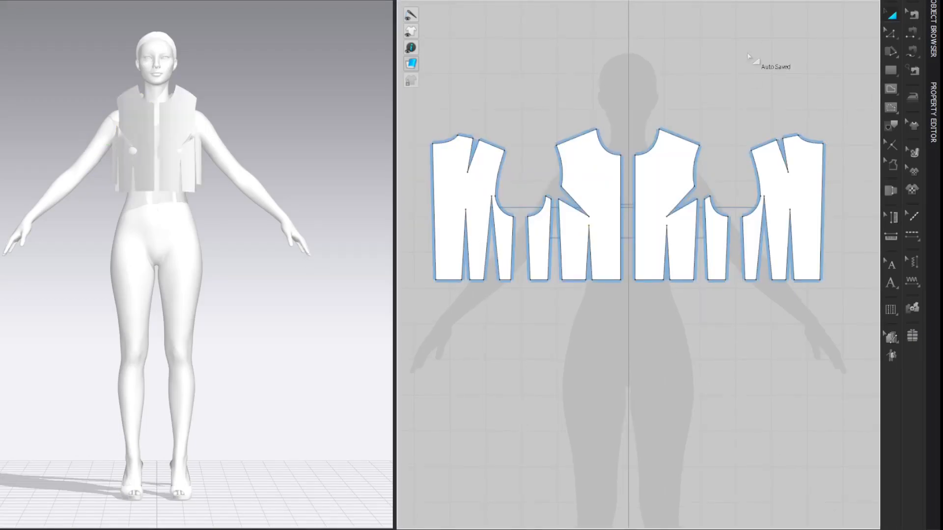
Step: Set the additional rendering thickness of all six panels to 1.0 mm
left_click_drag(427, 114, 867, 295)
left_click(935, 123)
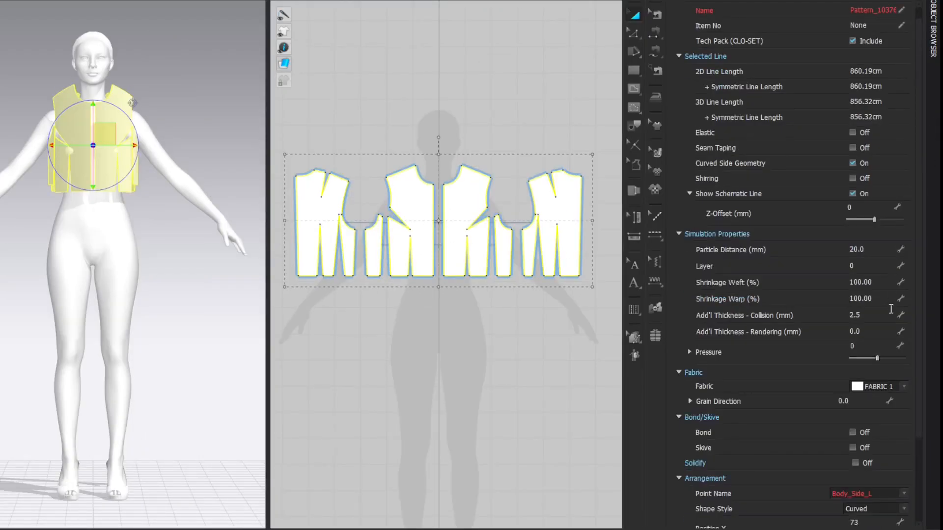
left_click(877, 335)
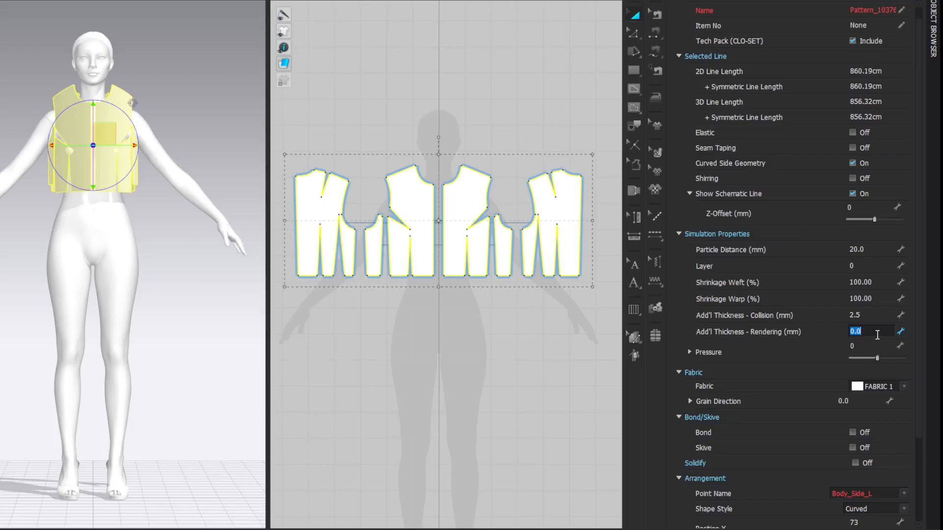
key("Return")
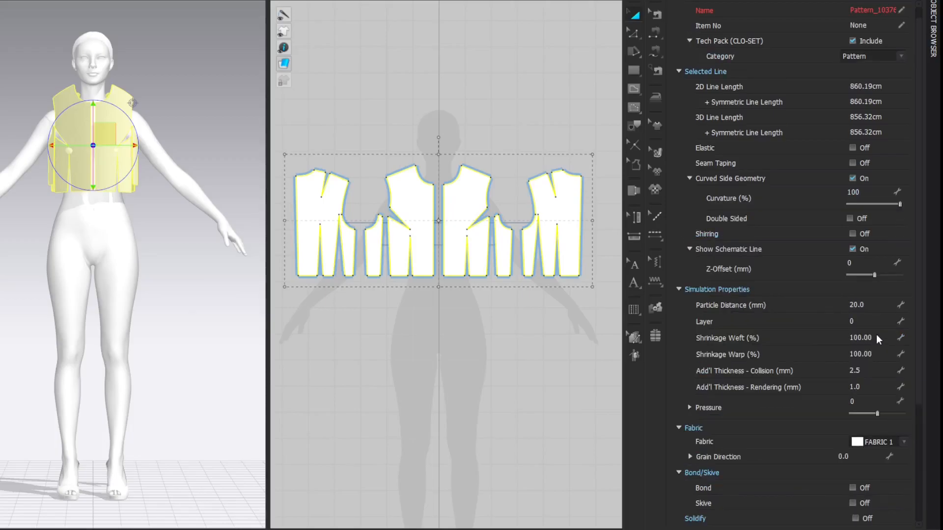
left_click(676, 0)
left_click(719, 46)
Step: Sew the centre back seam, both waist darts of the back panel, and the side seam joining back and side front
key("z")
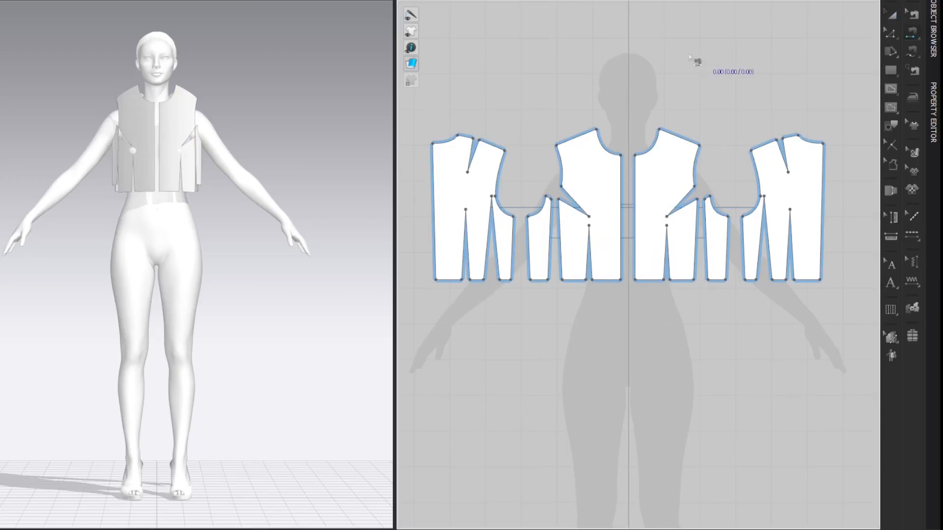
left_click(823, 170)
left_click(463, 265)
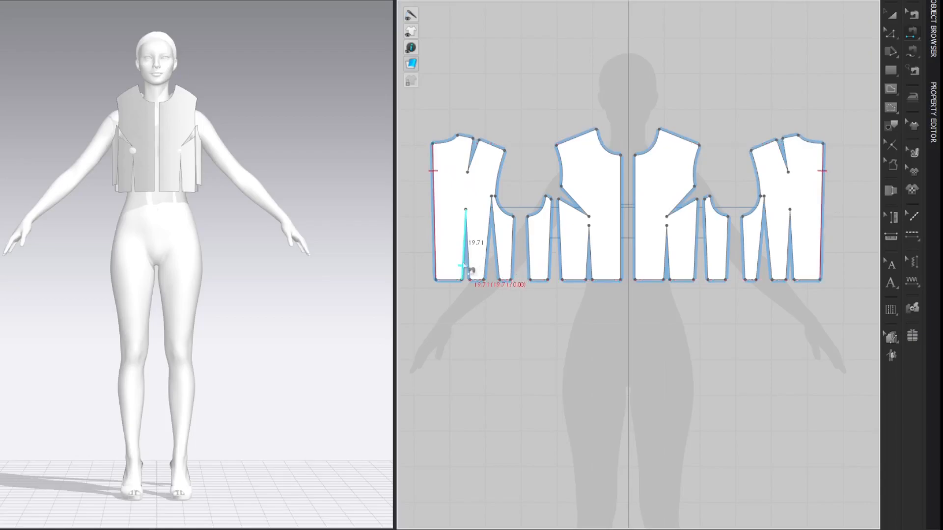
left_click(469, 266)
left_click(486, 267)
left_click(498, 267)
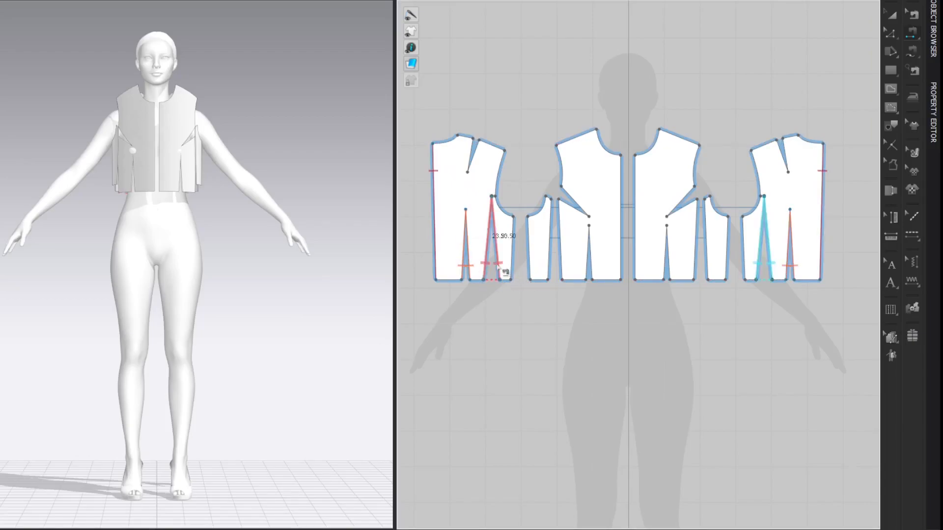
left_click(513, 266)
left_click(529, 266)
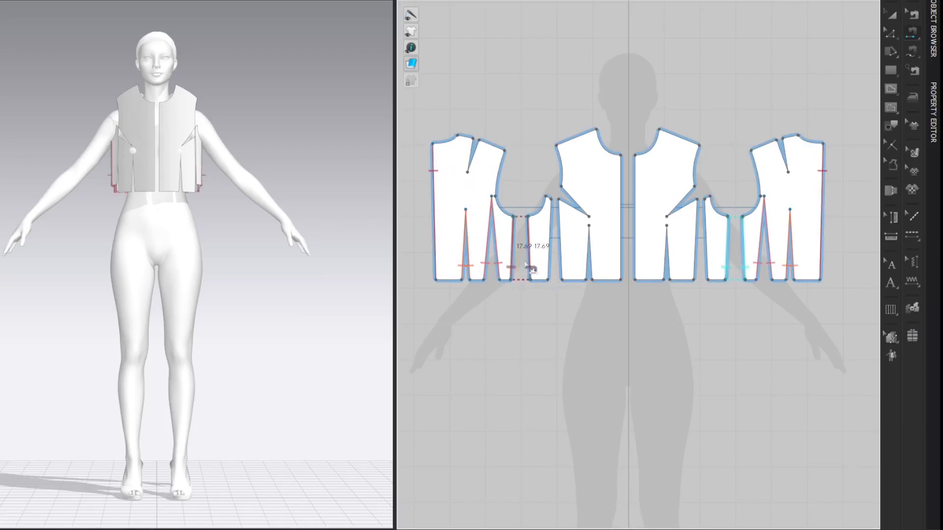
Step: Sew the side front to the front panel, close the front waist dart, and join the centre front edges
left_click(559, 264)
left_click(587, 271)
left_click(592, 270)
left_click(620, 222)
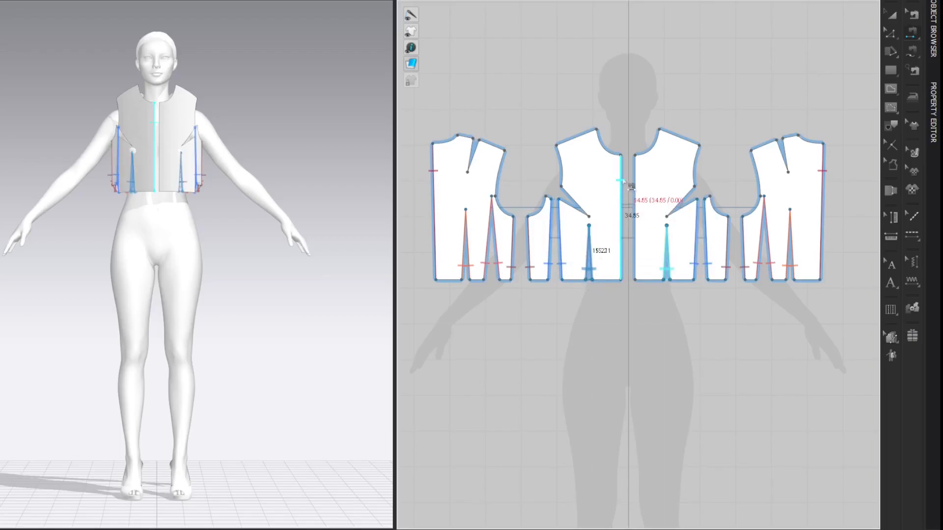
left_click(635, 183)
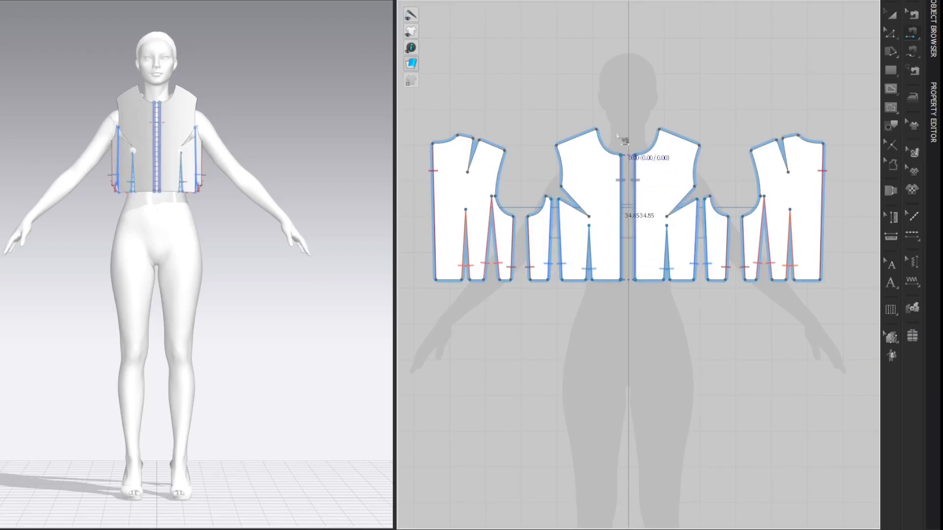
Step: Sew the back shoulder dart and the bust dart at the front armhole, including the side front's short upper edge
left_click(474, 152)
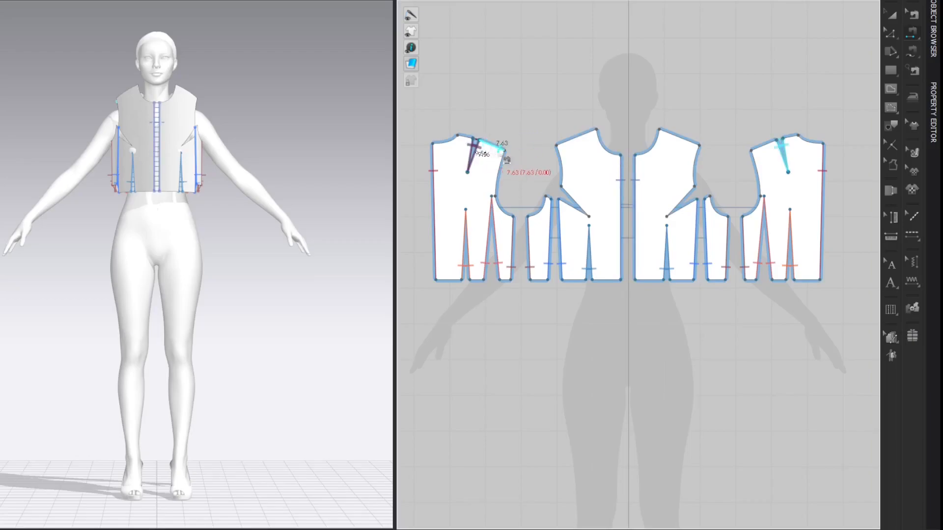
key("m")
left_click(562, 187)
left_click(592, 218)
left_click(548, 197)
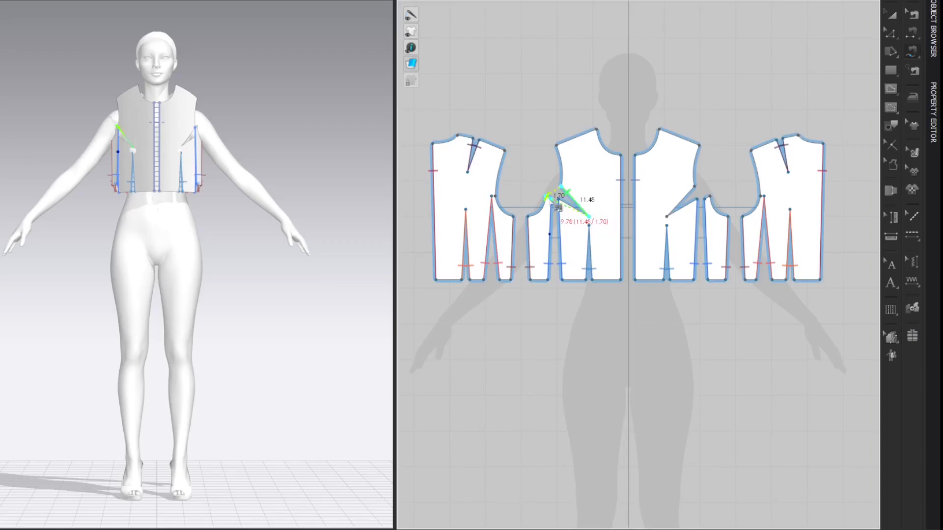
left_click(590, 216)
Step: Sew the front shoulder seam to both segments of the back shoulder, skipping the shoulder dart opening
left_click(595, 130)
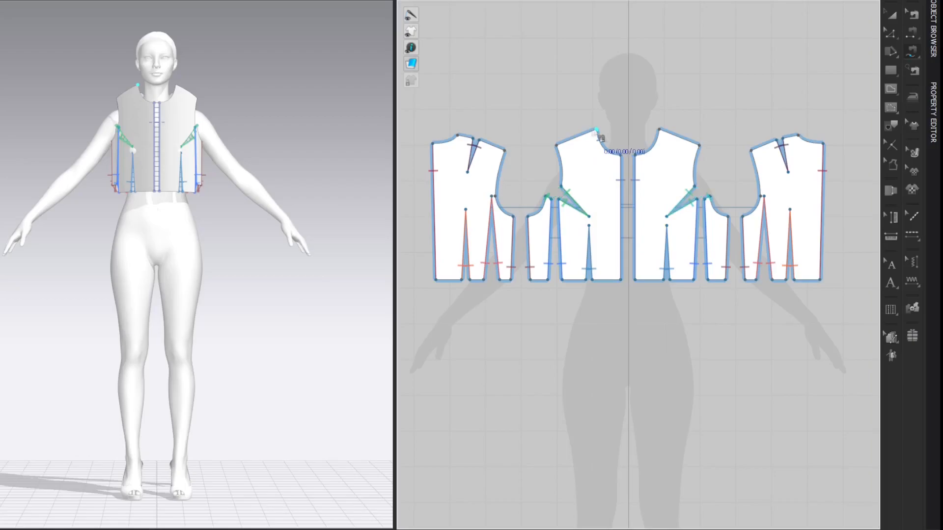
left_click(556, 145)
left_click(457, 133)
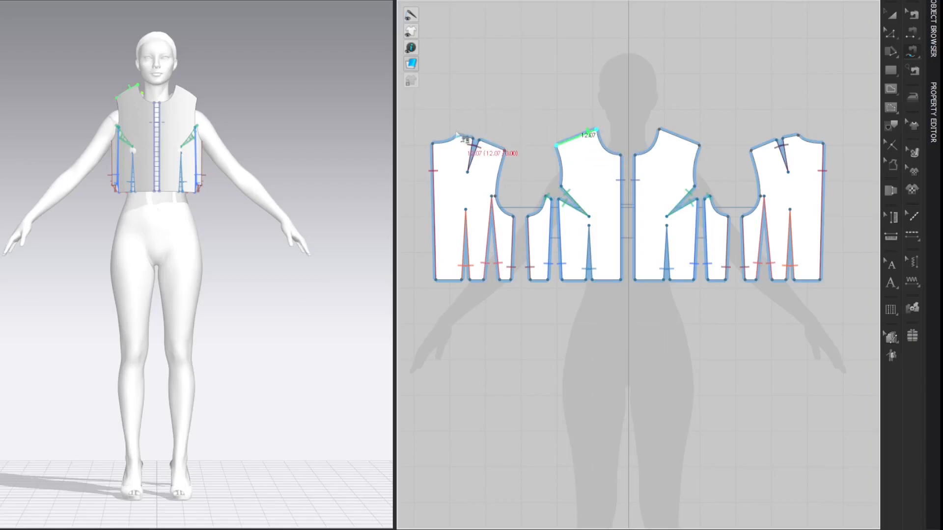
left_click(479, 140)
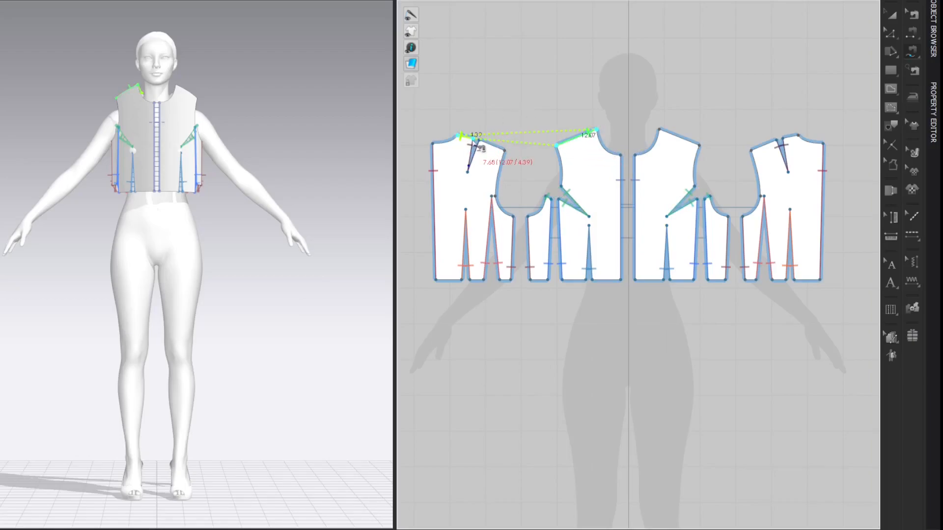
left_click(506, 150)
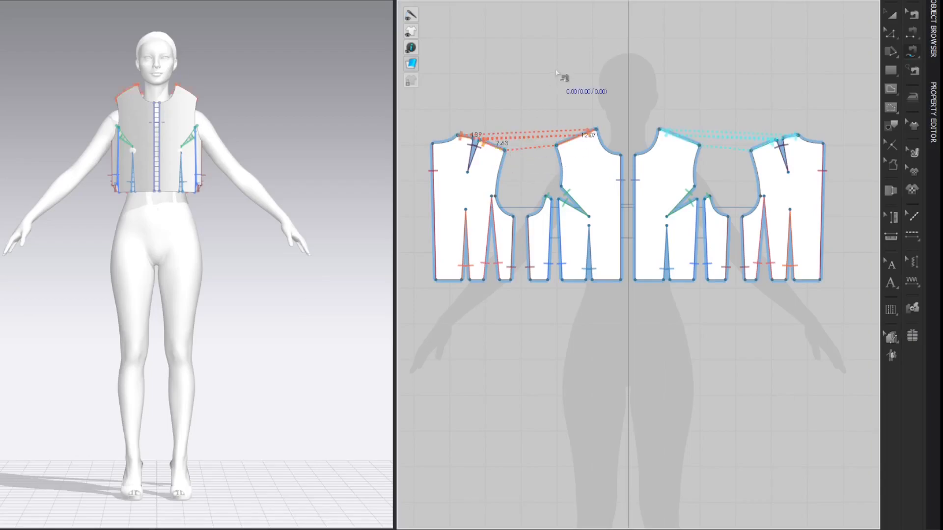
Step: Simulate the sewn bodice so it drapes on the avatar, seen from a three-quarter front view
key("a")
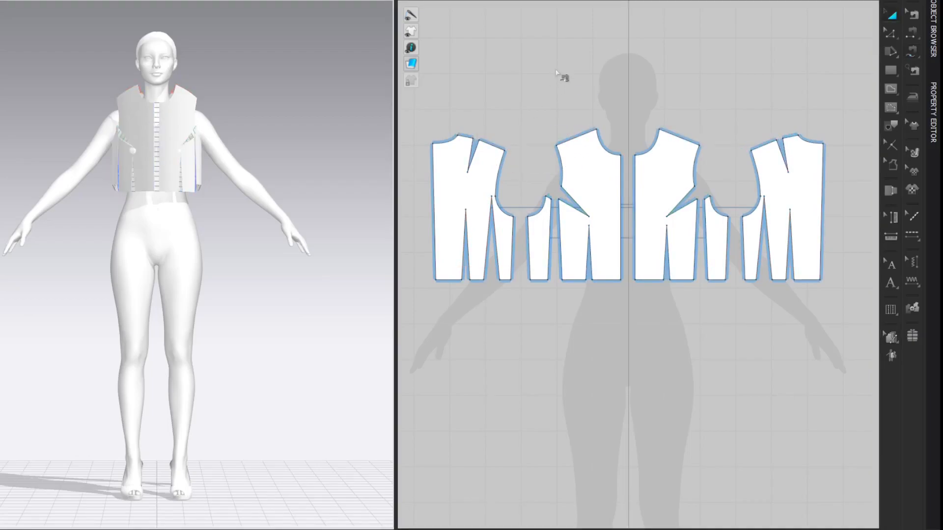
right_click_drag(239, 126, 289, 147)
scroll(294, 113, "up", 2)
middle_click_drag(298, 99, 301, 109)
right_click_drag(314, 166, 297, 161)
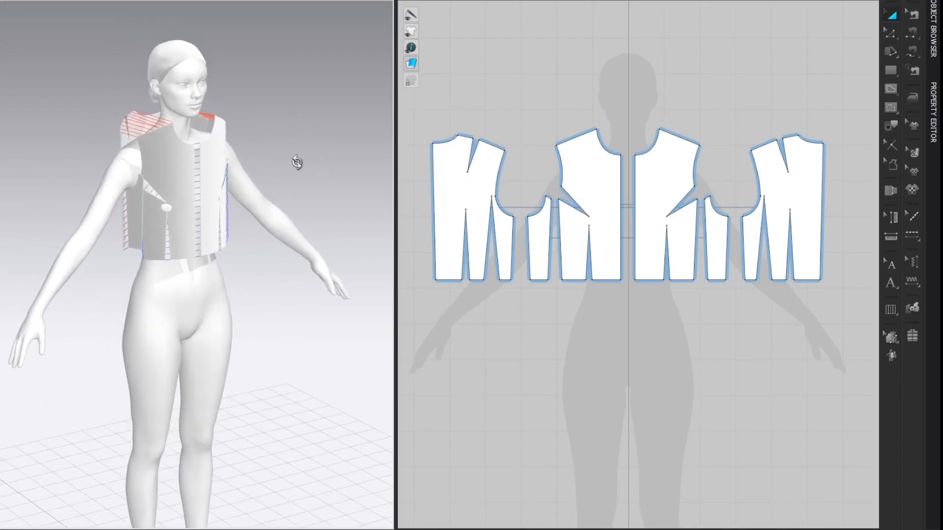
key("space")
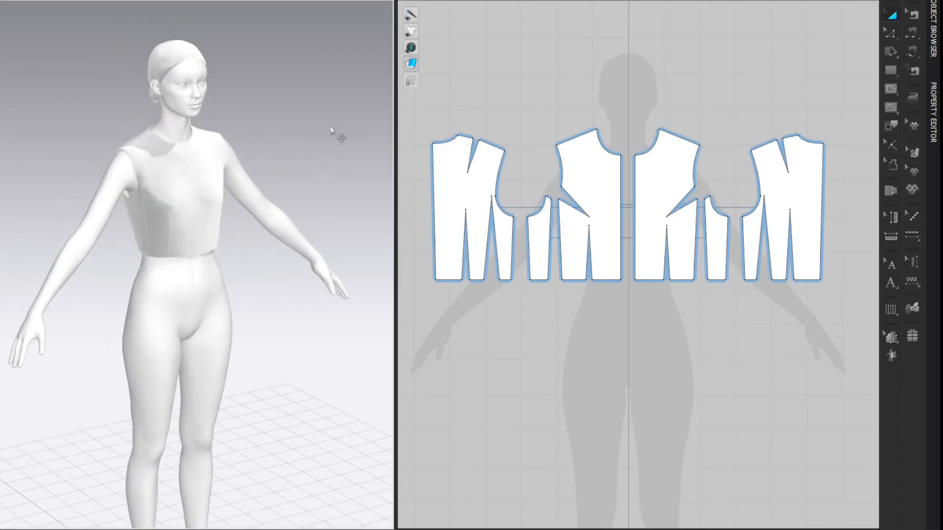
Step: Examine the fit of the draped bodice from the back, with the stress map displayed, and with the avatar hidden
right_click(298, 136)
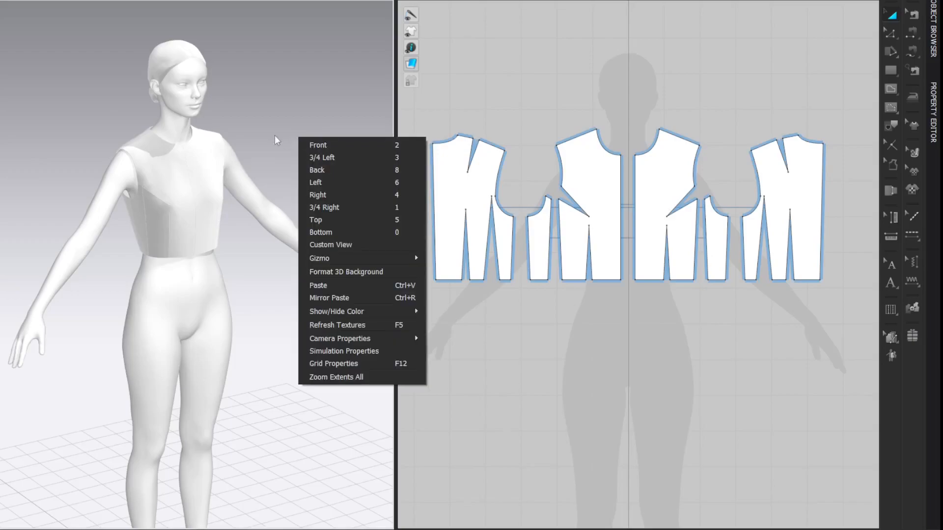
mouse_move(333, 137)
right_mouse_down()
mouse_move(219, 131)
mouse_move(342, 143)
right_mouse_up()
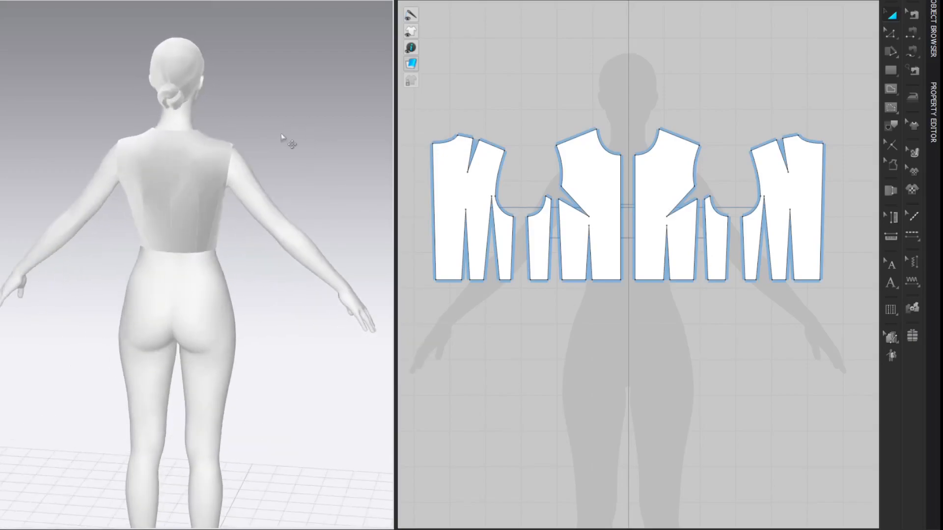
left_click(3, 118)
right_click_drag(23, 82, 128, 115)
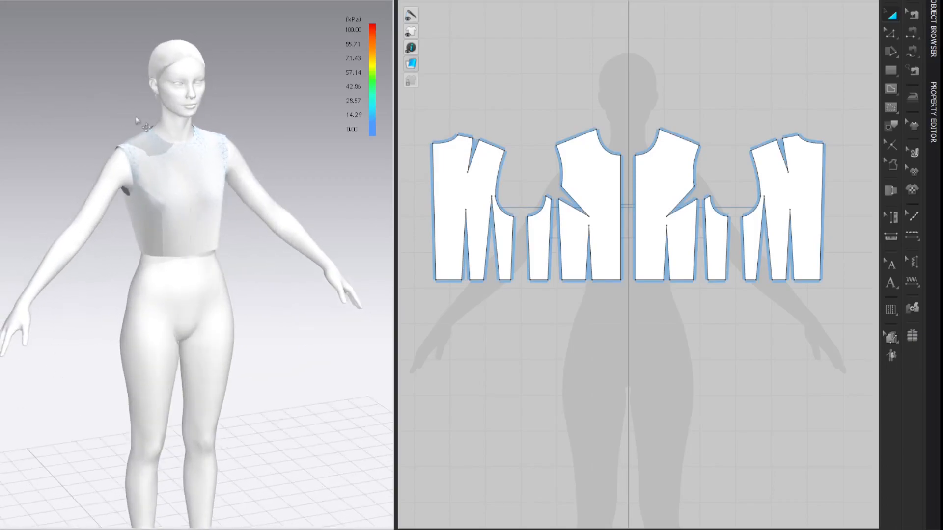
scroll(86, 77, "up", 2)
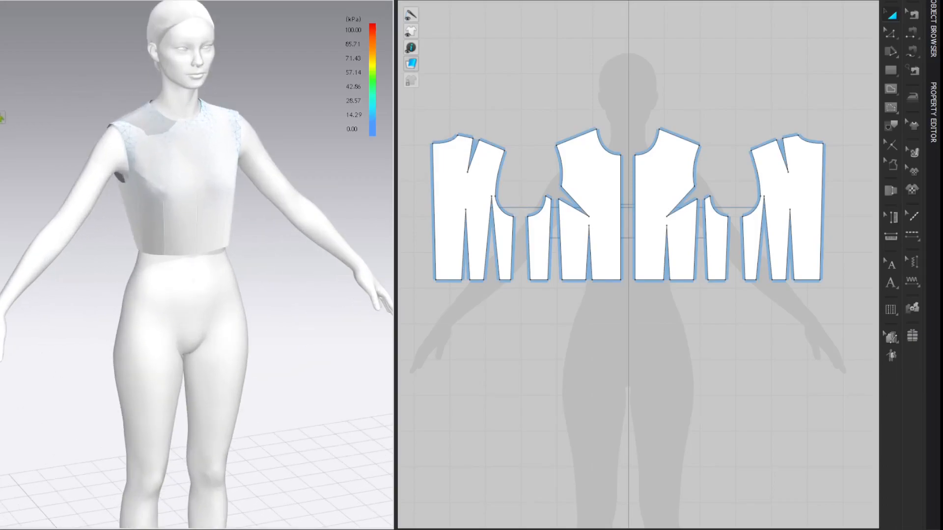
left_click(2, 118)
key("shift+a")
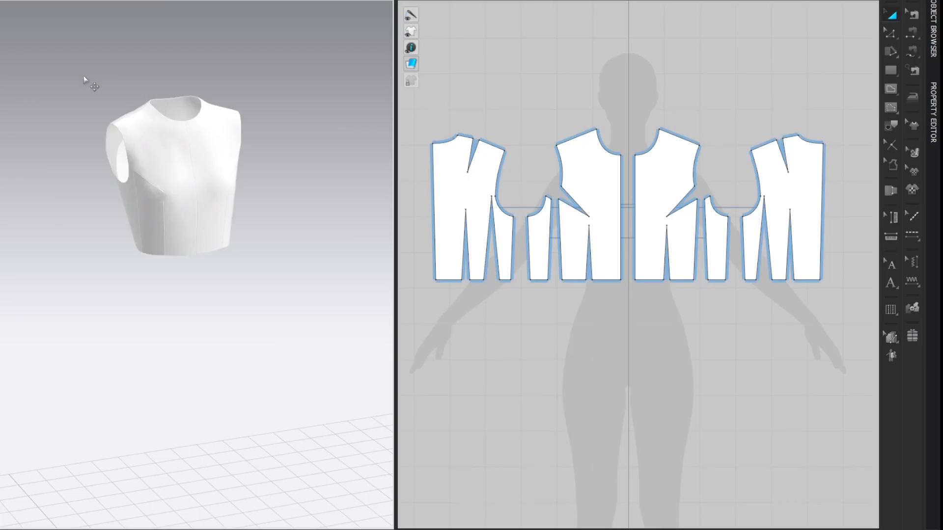
key("shift+a")
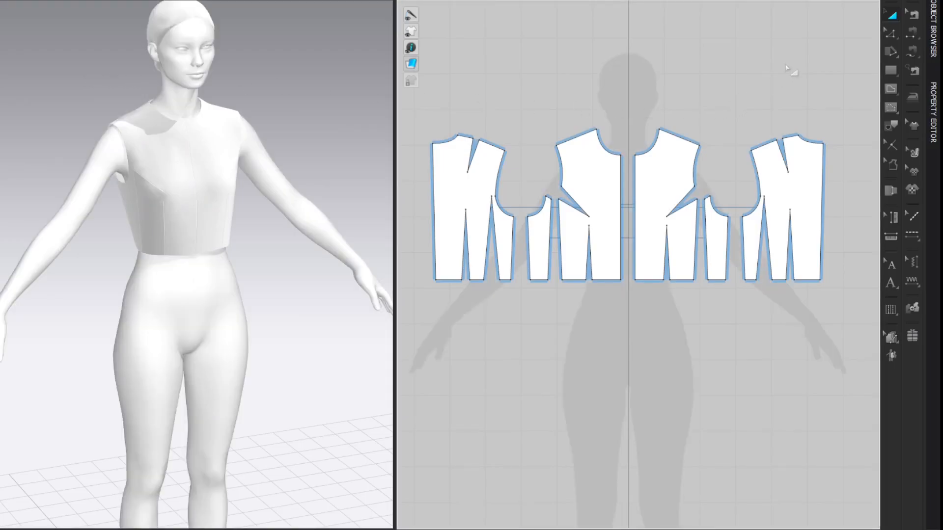
Step: Delete the three mirrored panels and remove all sewing lines from the three original panels
key("z")
left_click_drag(634, 81, 847, 359)
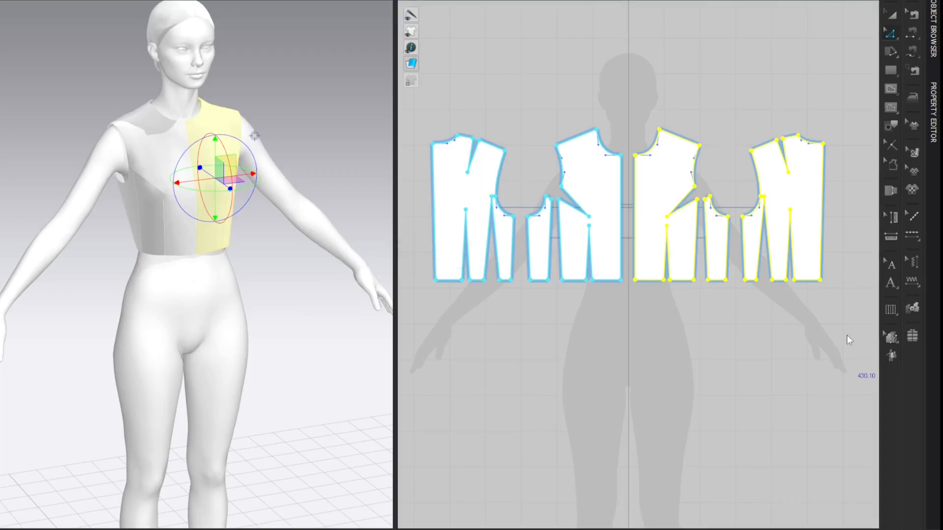
key("Delete")
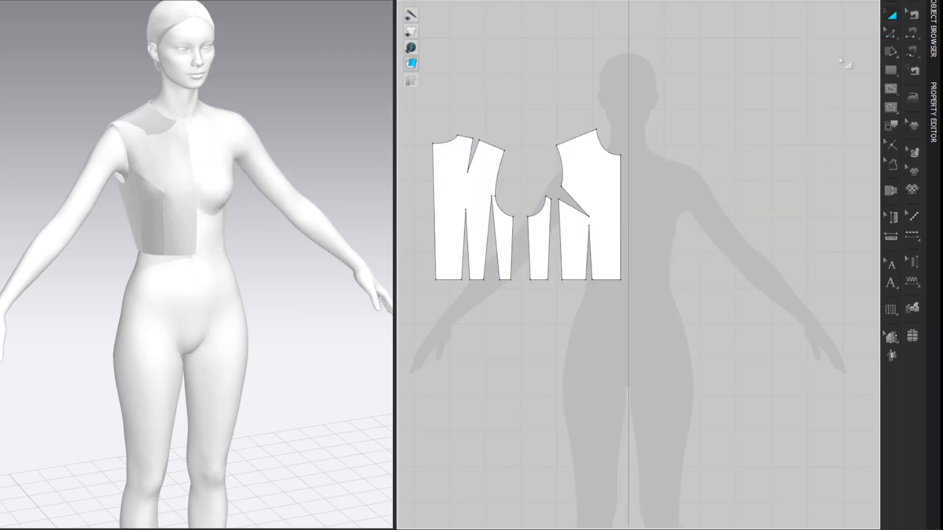
key("n")
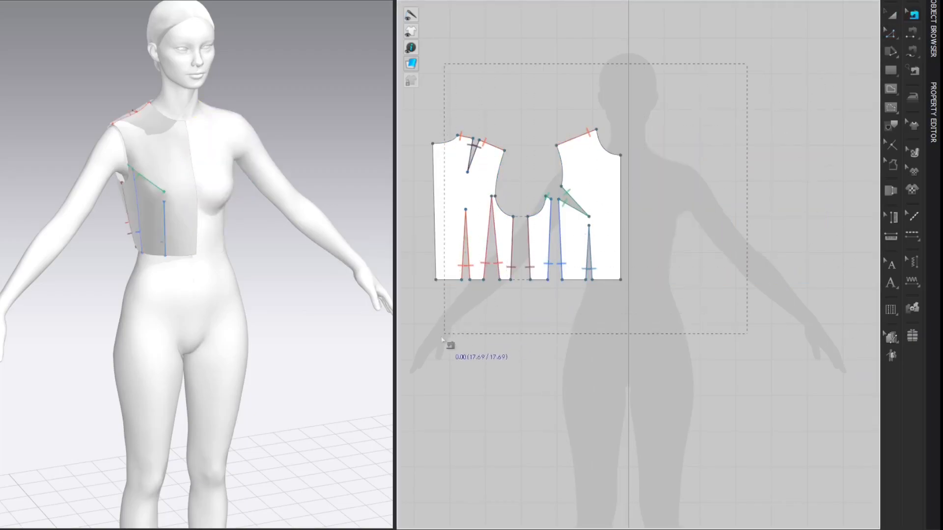
key("a")
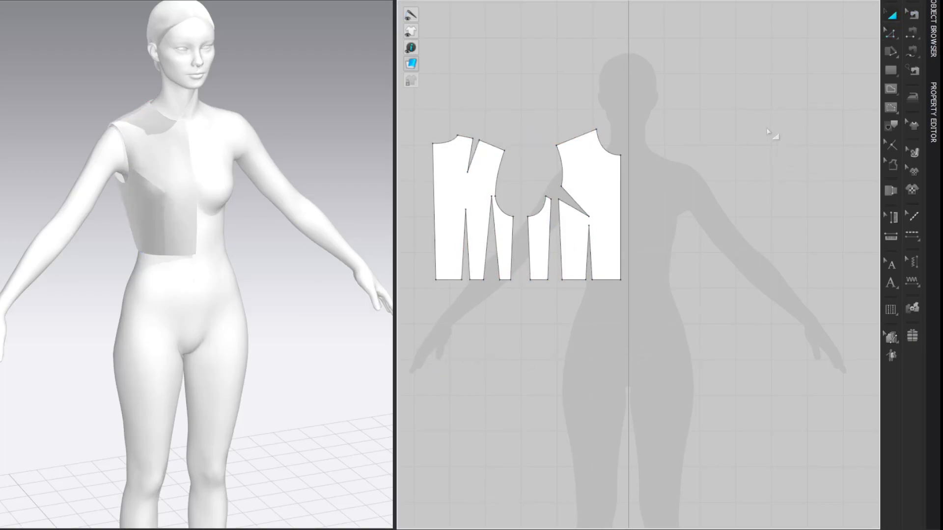
Step: Flatten the three remaining panels by resetting their arrangement to the 2D pattern layout
left_click_drag(770, 90, 423, 369)
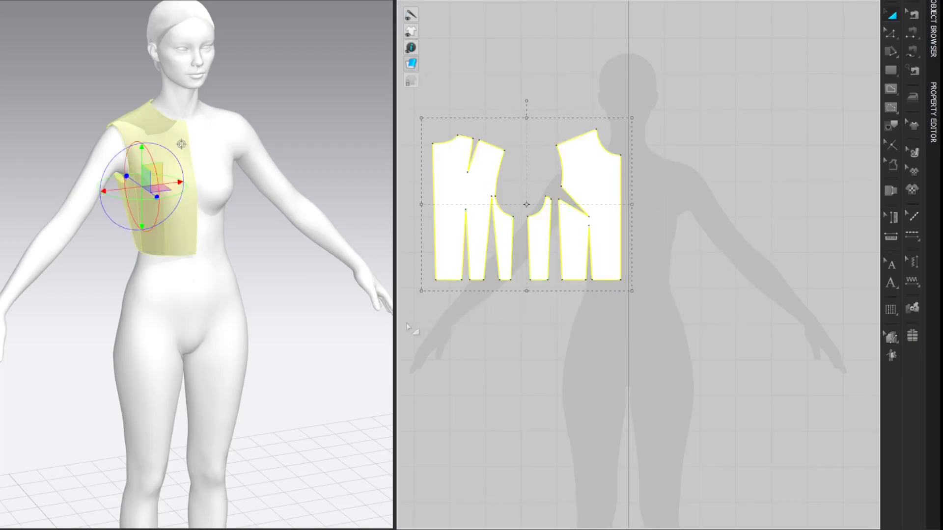
right_click(156, 186)
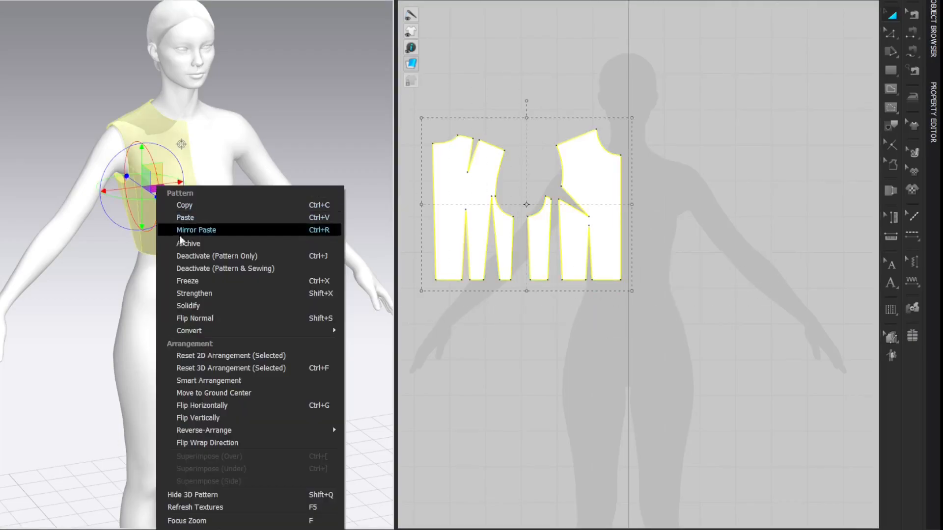
left_click(200, 356)
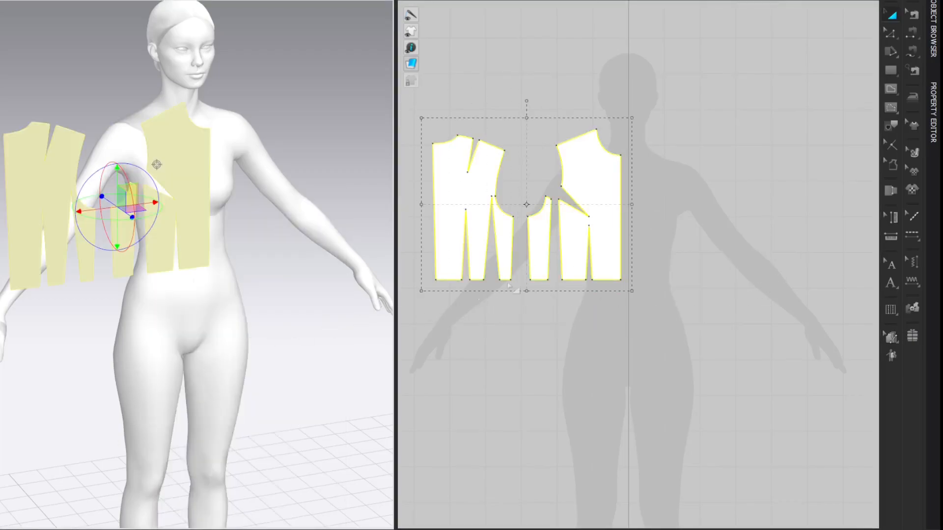
left_click(811, 121)
Step: Match up the side front's upper inner corner with the front panel's corner below the bust dart
key("z")
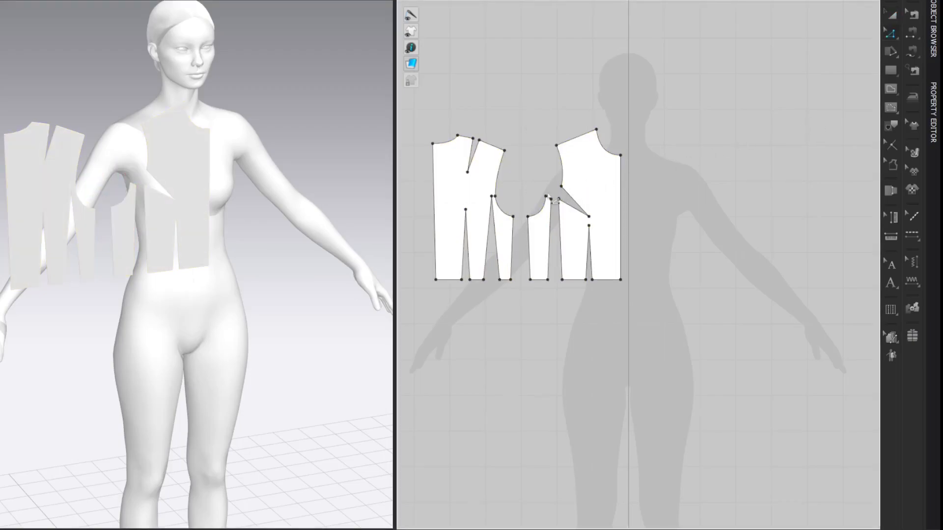
scroll(540, 183, "up", 4)
middle_click_drag(555, 171, 649, 168)
scroll(648, 154, "down", 1)
left_click_drag(395, 168, 250, 164)
middle_click_drag(531, 136, 510, 163)
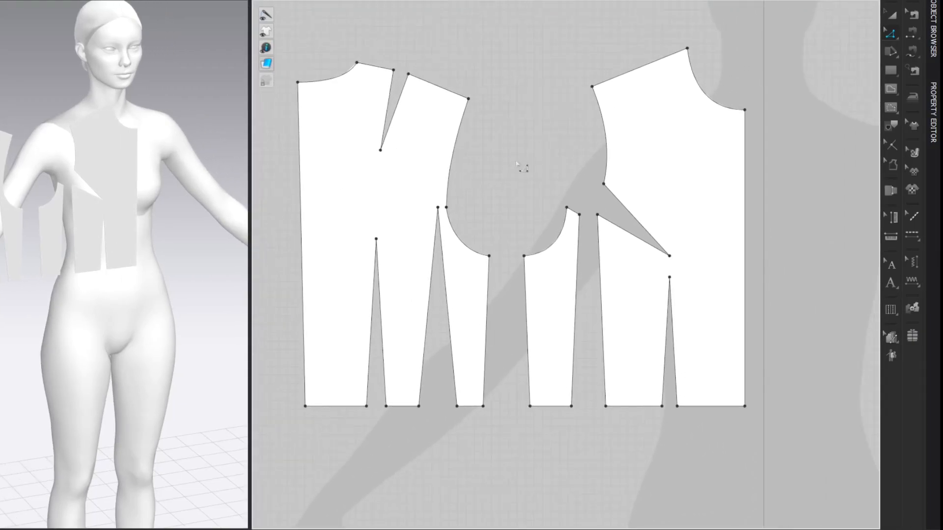
left_click(584, 221)
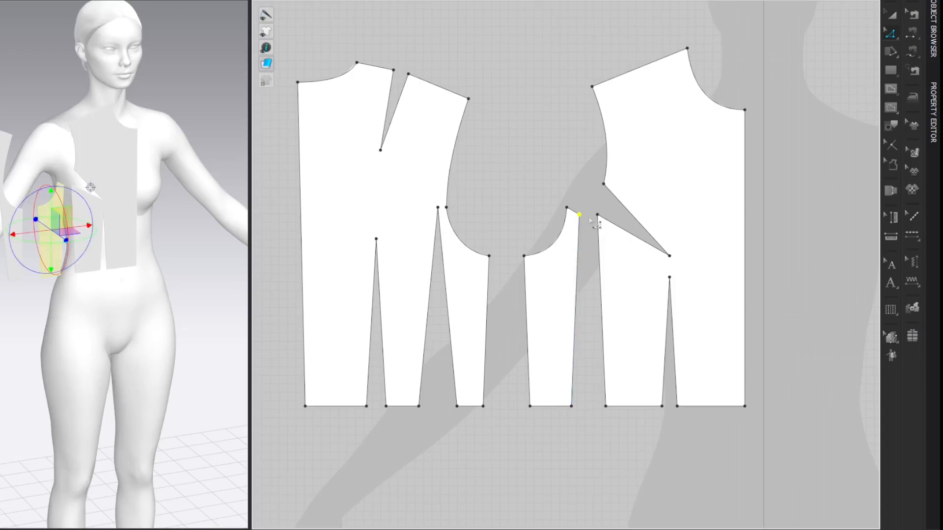
left_click(597, 214, "shift")
right_click(598, 215)
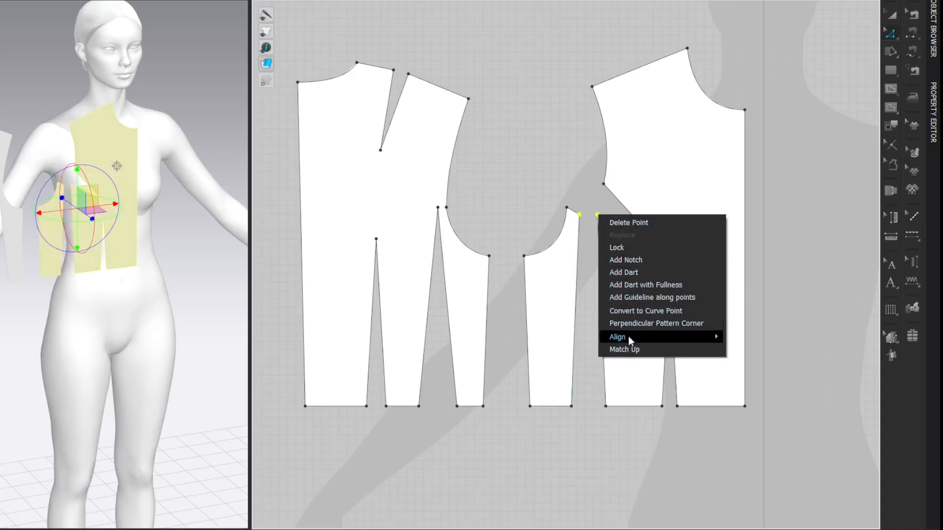
left_click(631, 352)
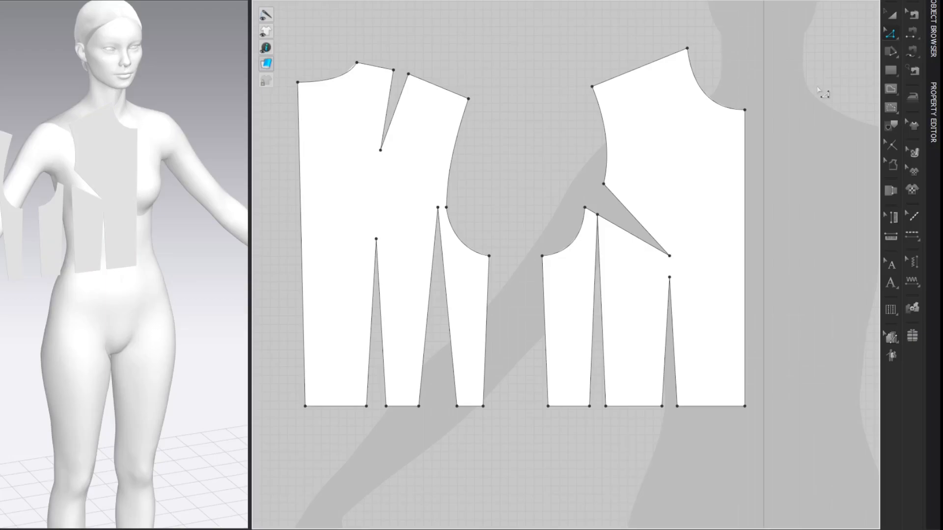
Step: Draw a horizontal internal line from the back shoulder dart's tip to the armhole and cut the panel along it
key("g")
left_click(381, 150)
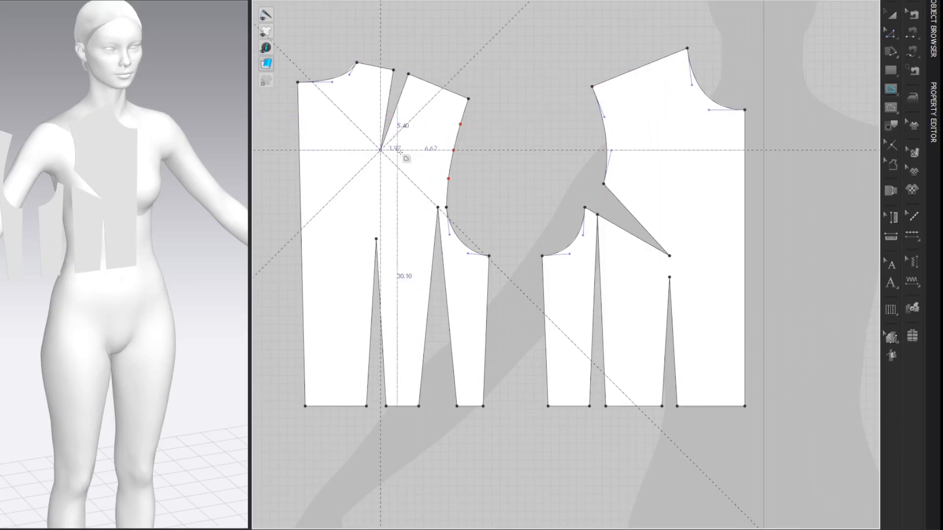
left_click(454, 150)
left_click(792, 93)
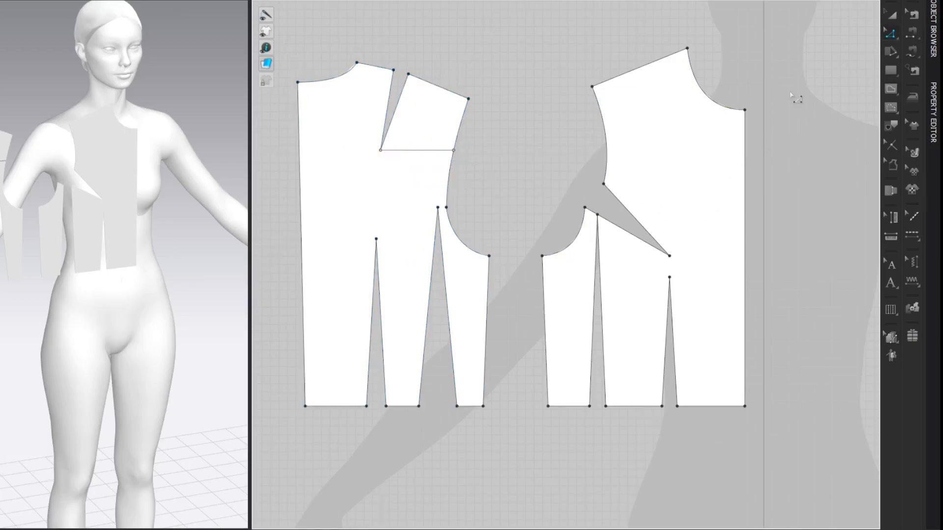
right_click(431, 151)
left_click(449, 290)
Step: Rotate the cut shoulder piece about the dart tip to partly close the shoulder dart and open the armhole
key("a")
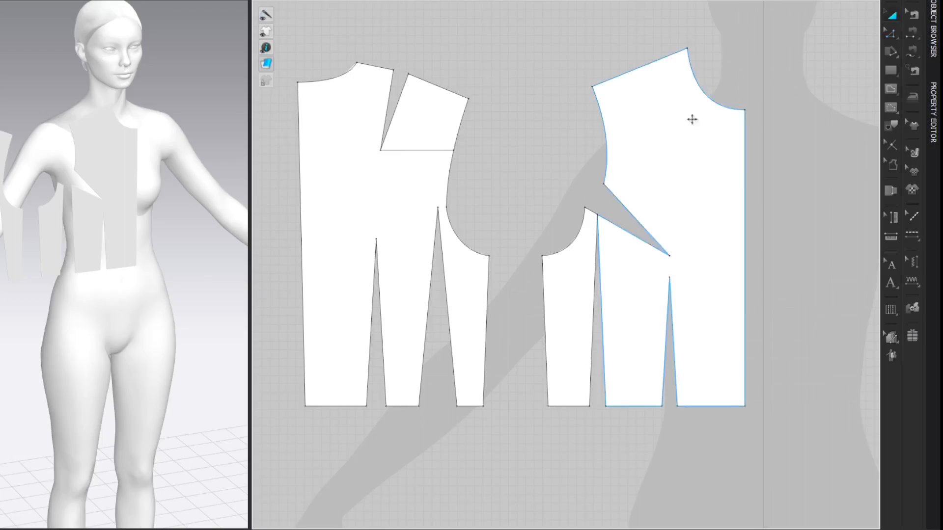
left_click(435, 121)
double_click(426, 113)
left_click_drag(426, 113, 381, 150)
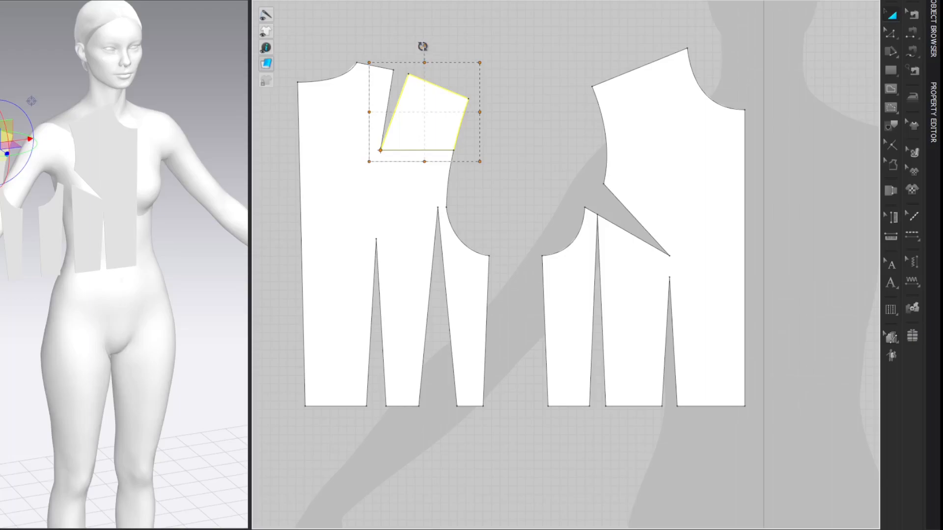
left_click_drag(423, 45, 409, 49)
Step: Draw a straight line from the back neck point to the shoulder tip, across the narrowed dart
key("z")
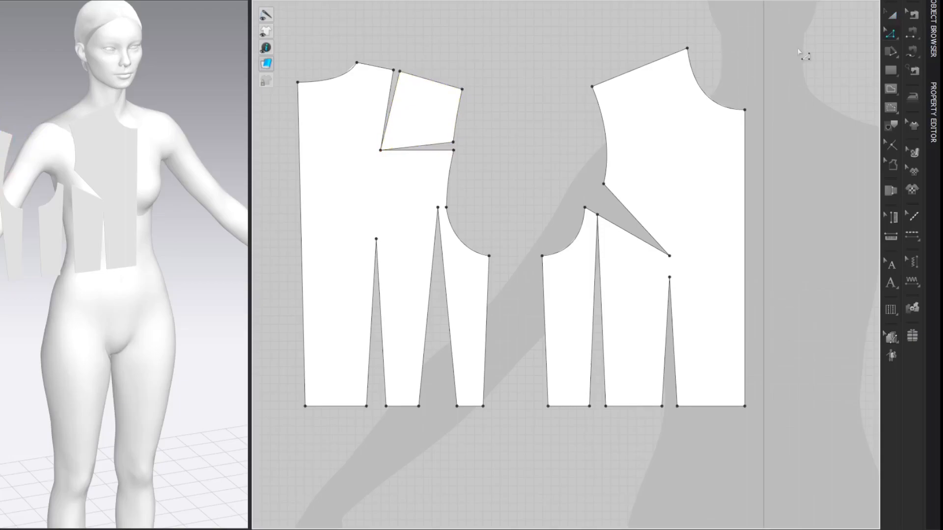
left_click(358, 61)
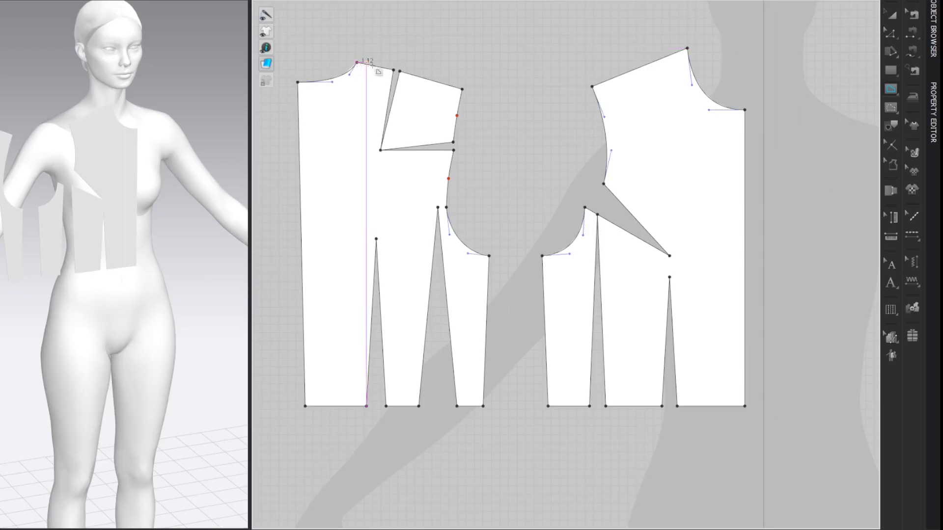
double_click(463, 90)
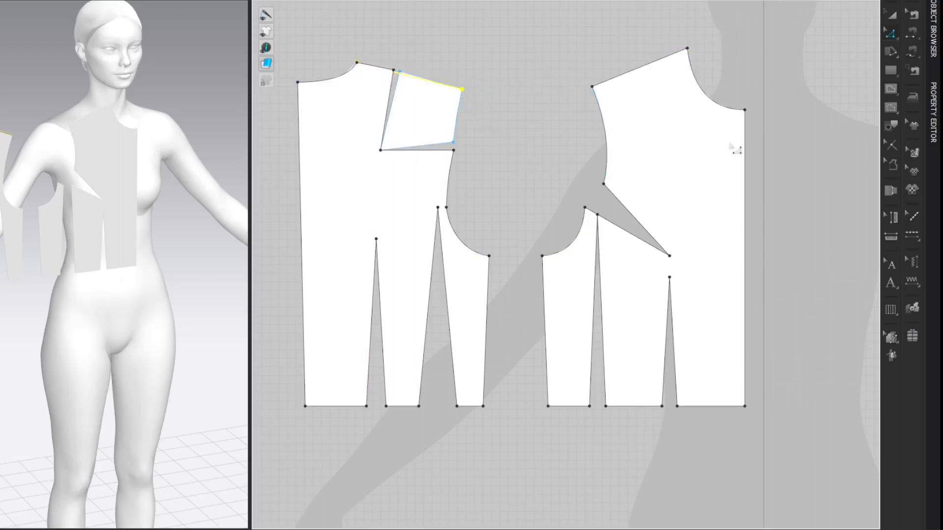
Step: Draw a line from the back shoulder tip to the lower armhole point and curve it to smooth the armhole over the opened gap
key("a")
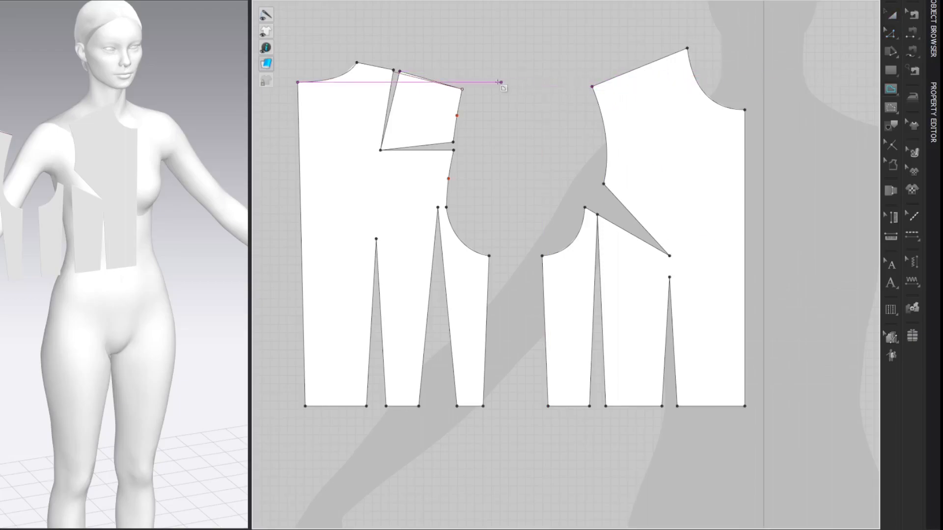
left_click(462, 89)
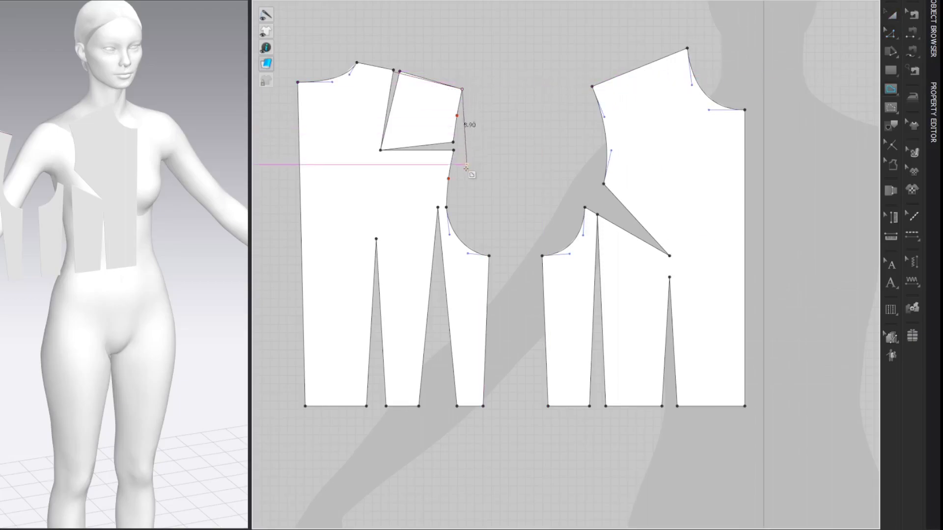
double_click(447, 208)
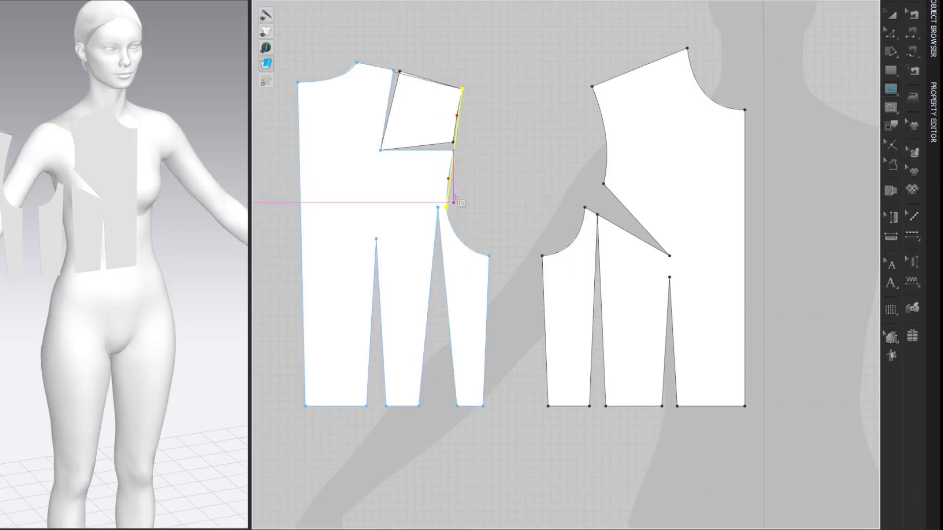
key("c")
left_click_drag(455, 149, 459, 147)
key("z")
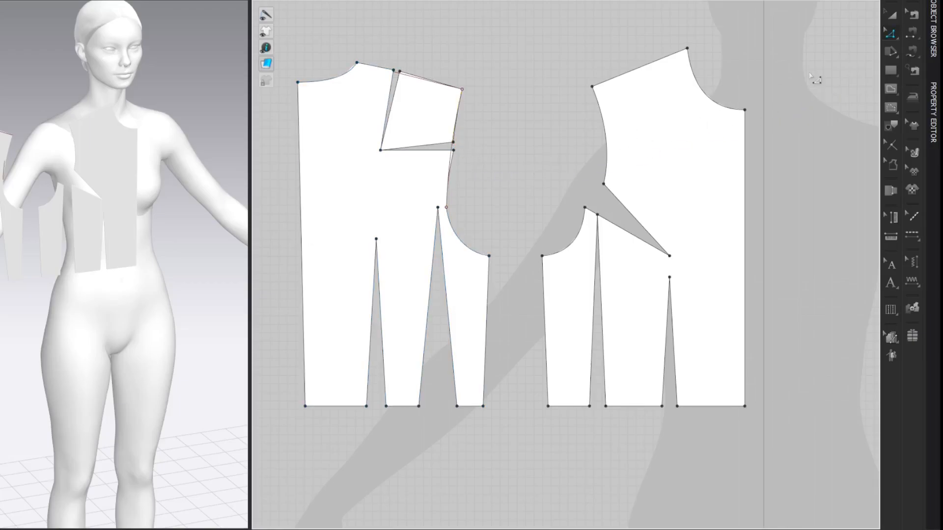
Step: Split the front shoulder line uniformly into 2 segments
right_click(647, 76)
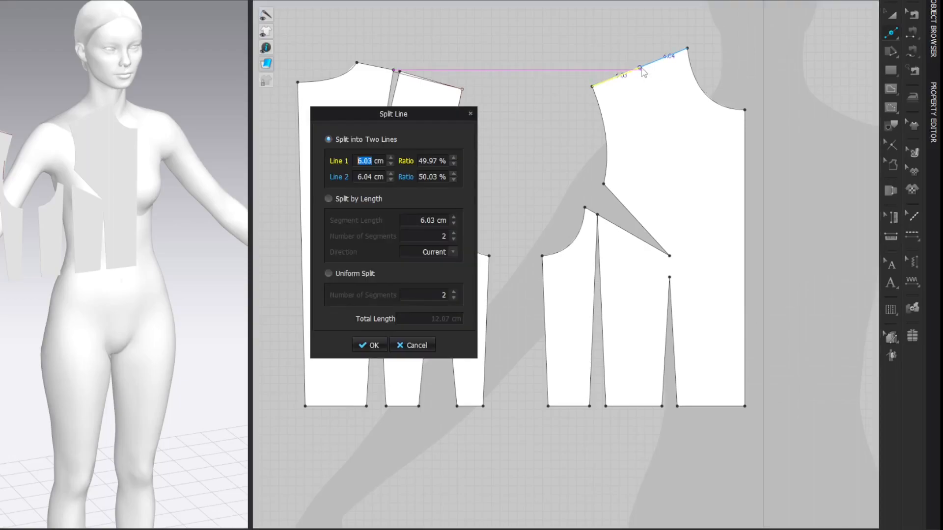
left_click(328, 274)
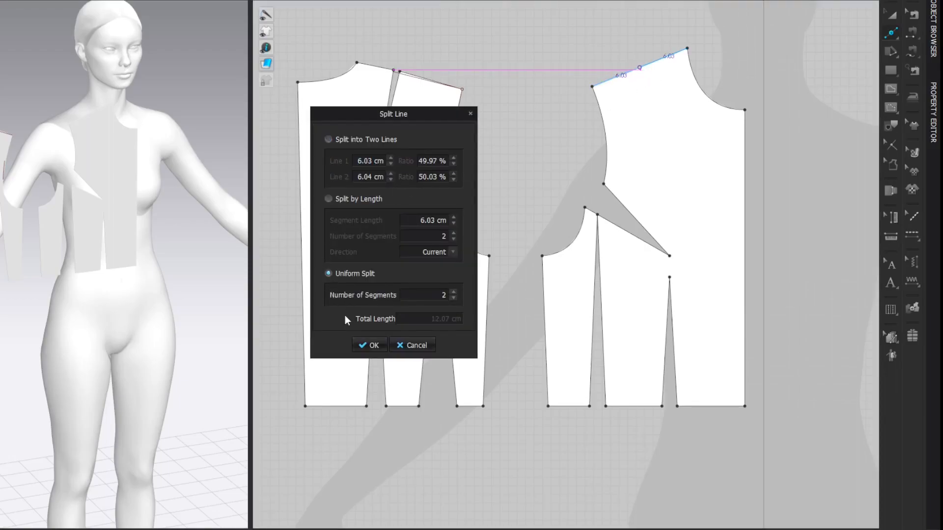
left_click(369, 345)
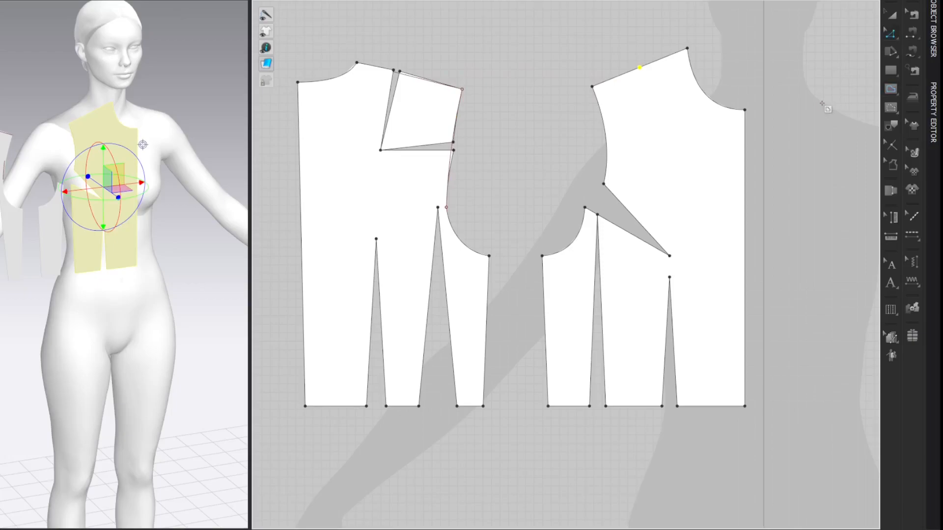
Step: Draw an internal line from the front shoulder's midpoint to the bust dart tip and cut the panel along it
key("g")
left_click(640, 68)
left_click(670, 256)
key("z")
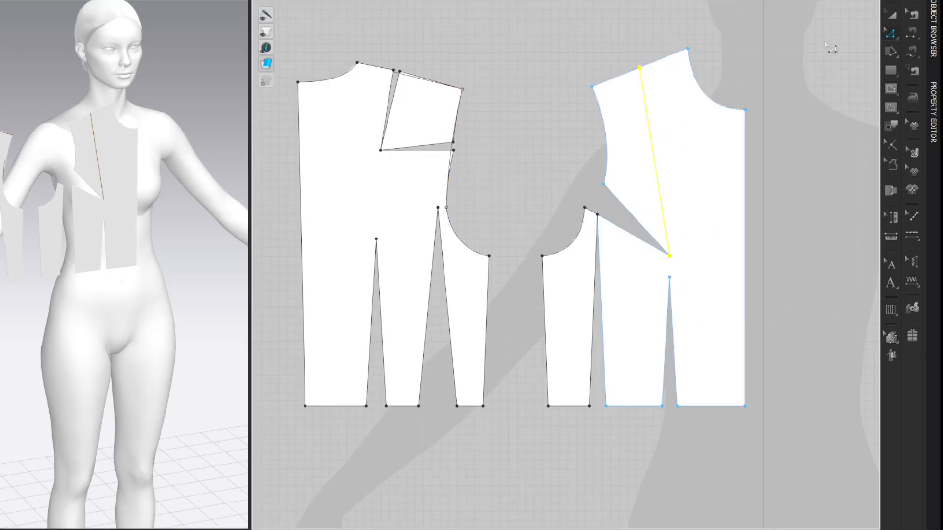
left_click(826, 43)
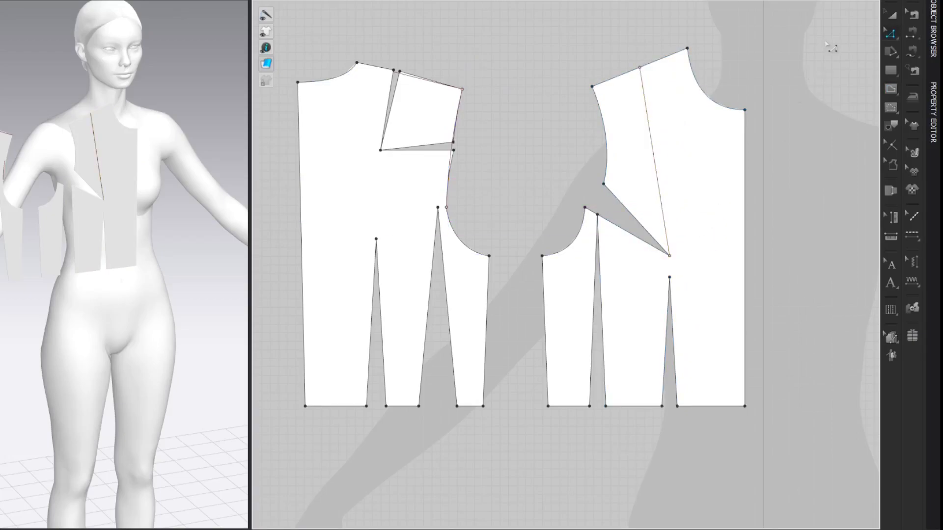
right_click(652, 141)
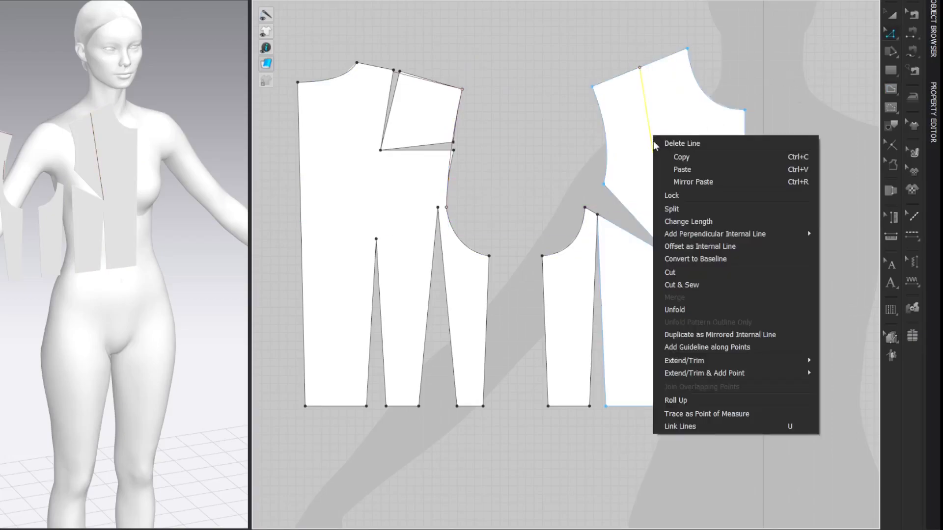
left_click(673, 271)
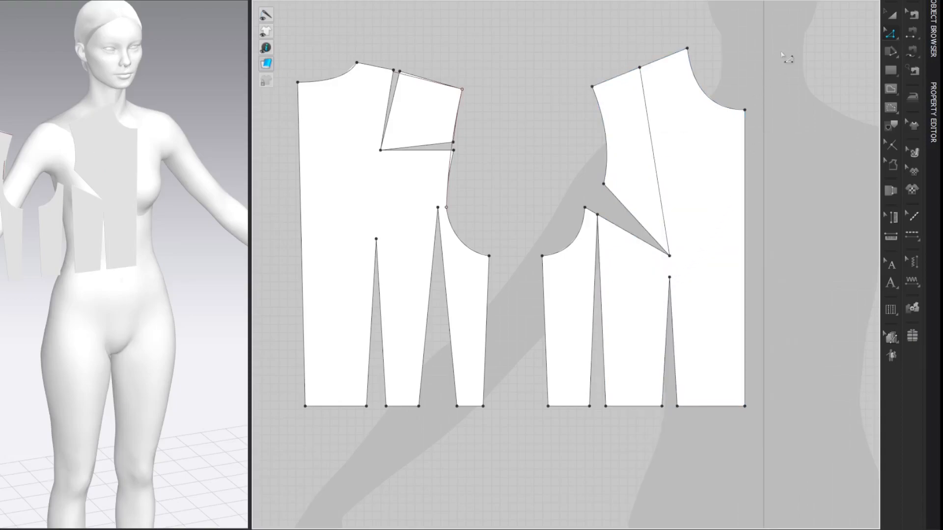
Step: Rotate the cut front armhole piece about the bust dart tip to partly close the armhole dart and open a shoulder dart
left_click(635, 148)
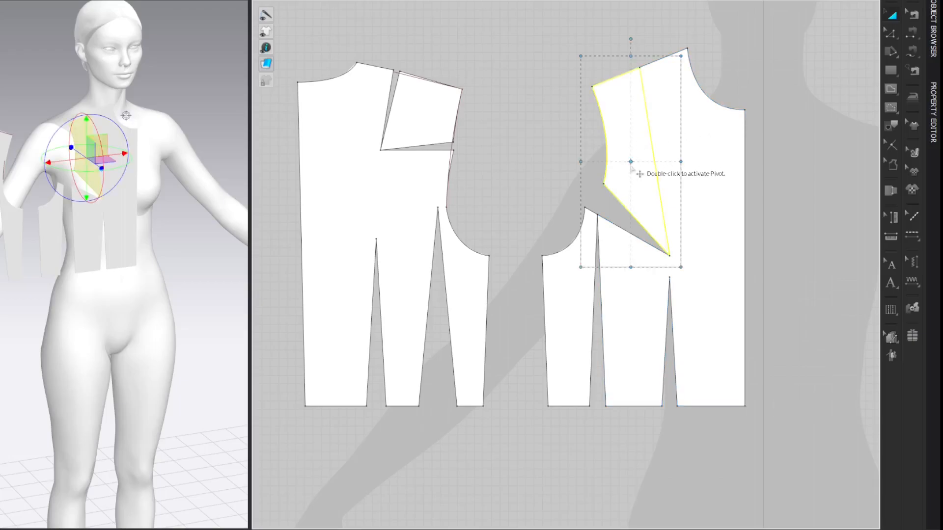
double_click(631, 163)
left_click_drag(631, 163, 670, 256)
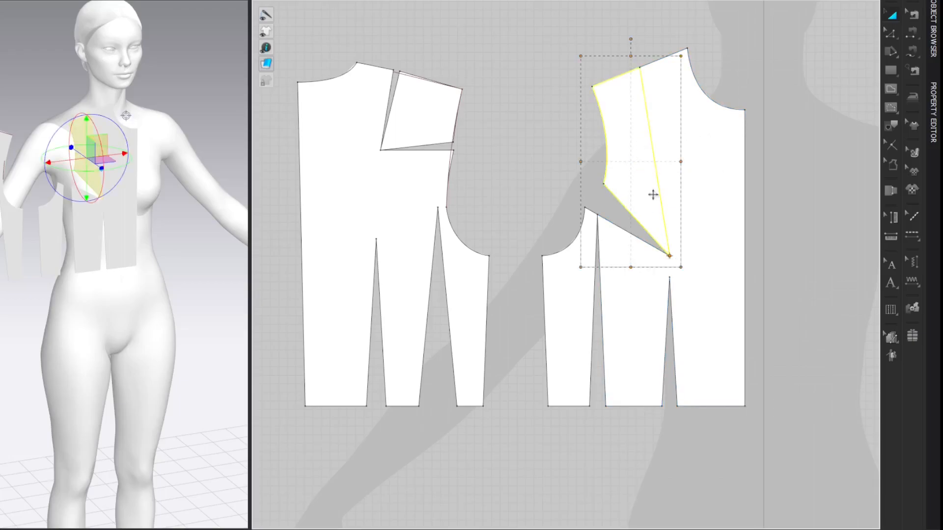
left_click_drag(629, 40, 590, 67)
key("z")
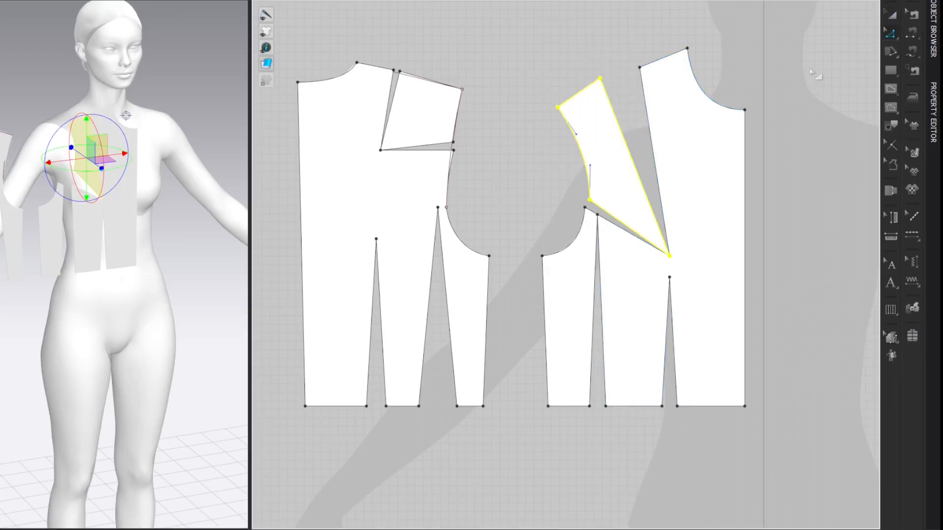
left_click(811, 70)
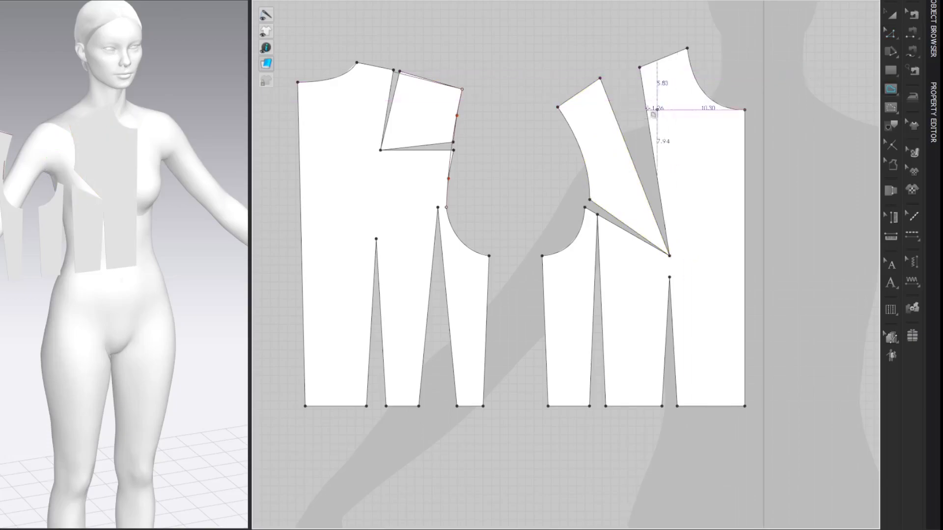
Step: Draw a line from the front shoulder tip to the underarm point and curve it into a smooth armhole across the narrowed dart
left_click(558, 107)
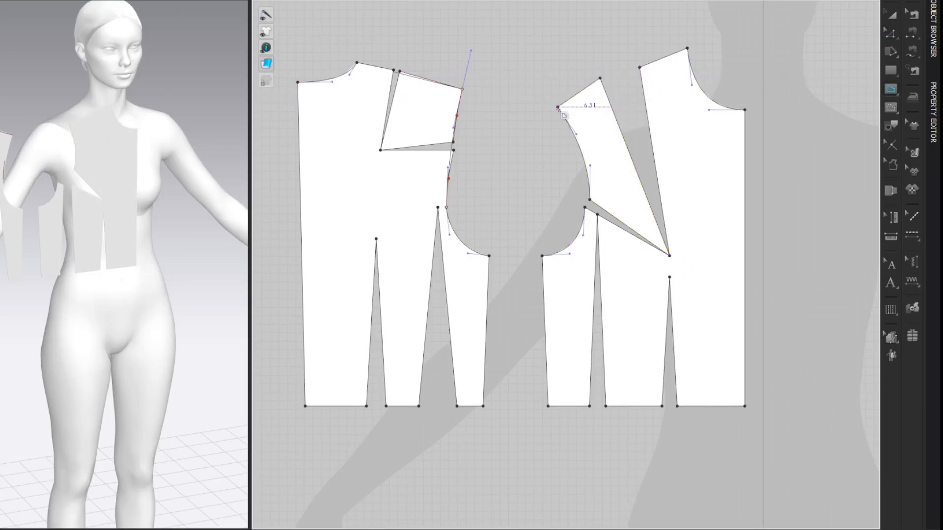
left_click(542, 256)
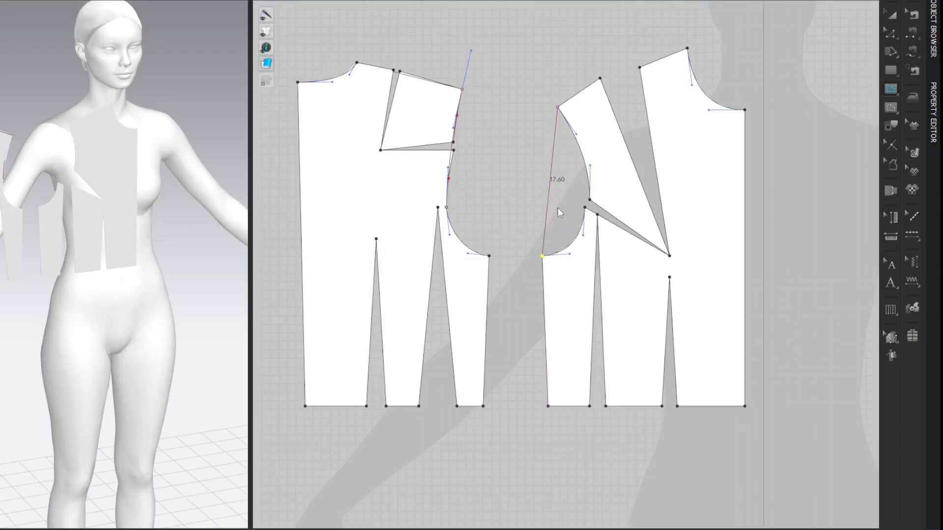
key("c")
left_click_drag(551, 215, 607, 186)
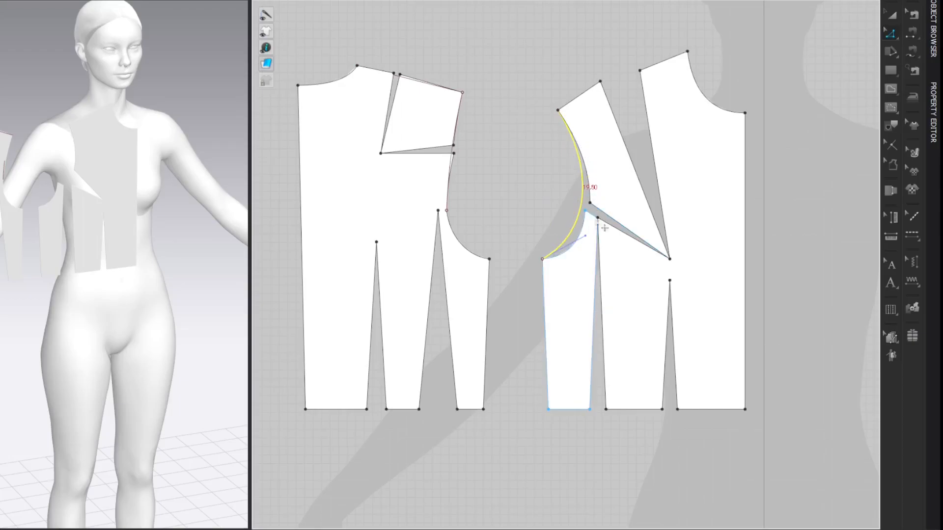
left_click_drag(585, 236, 600, 253)
left_click(829, 64)
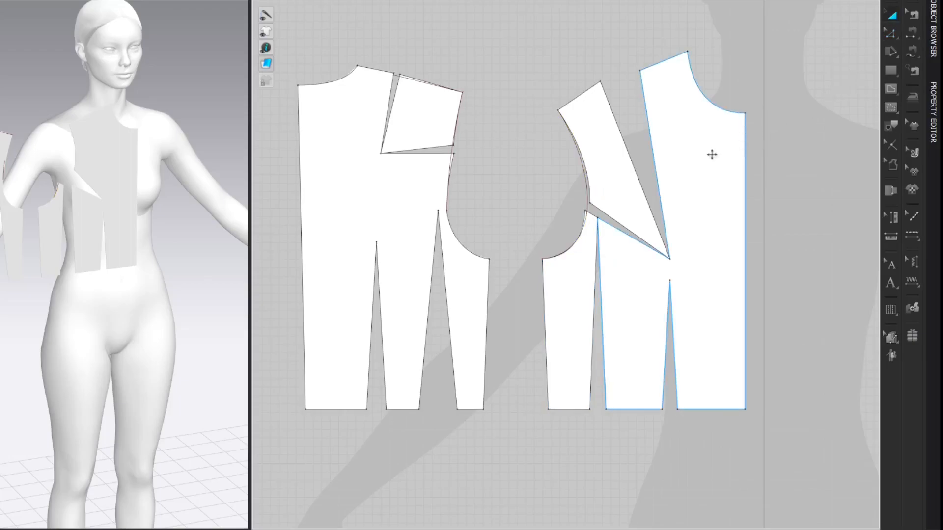
Step: Bring the centre front panel to the front of the pattern stacking order
left_click(711, 155)
right_click(712, 155)
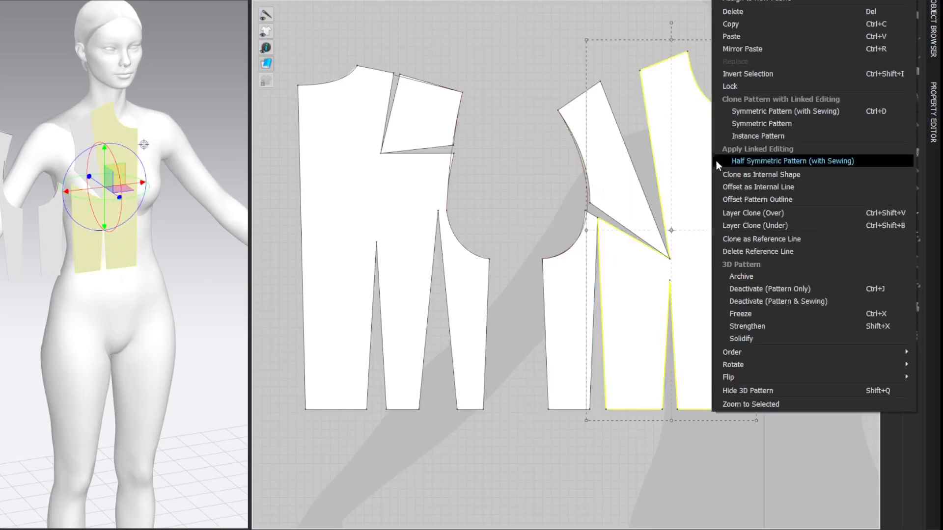
mouse_move(723, 351)
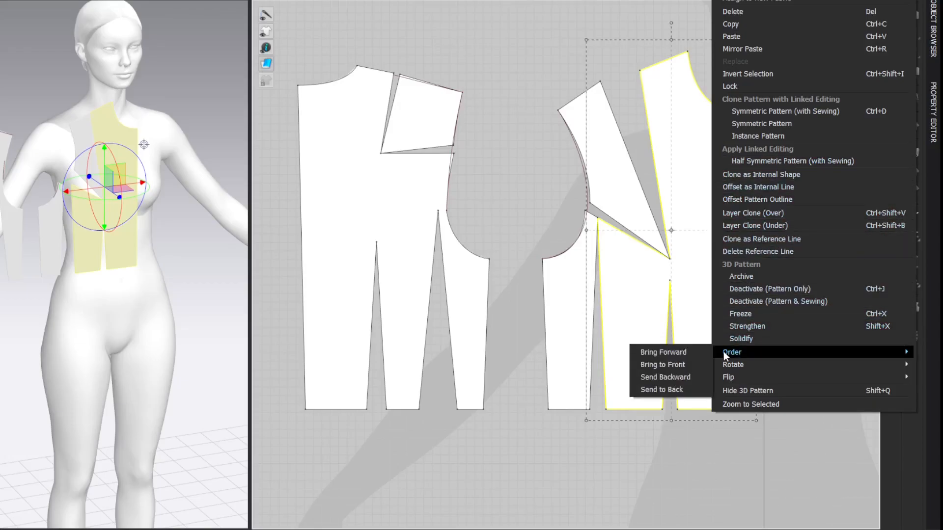
left_click(673, 364)
left_click(813, 120)
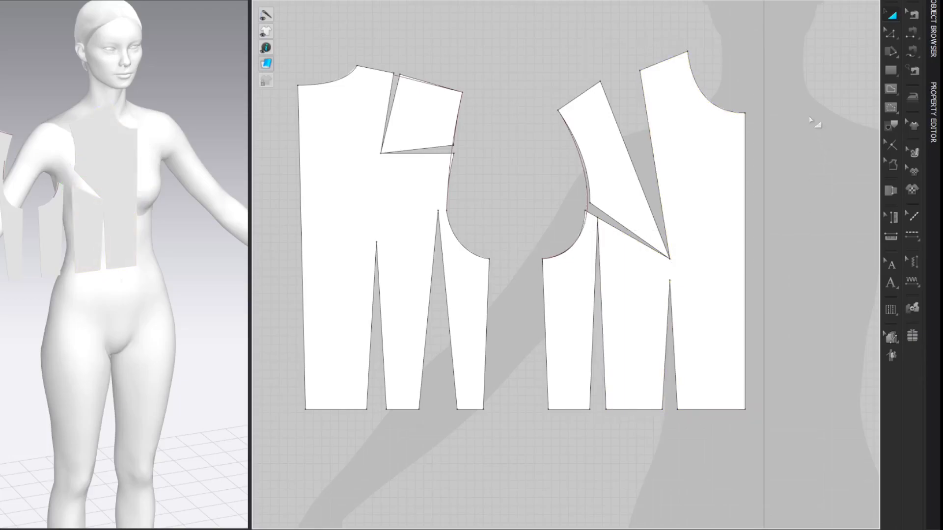
Step: Split the front neckline curve uniformly into 2 segments
key("x")
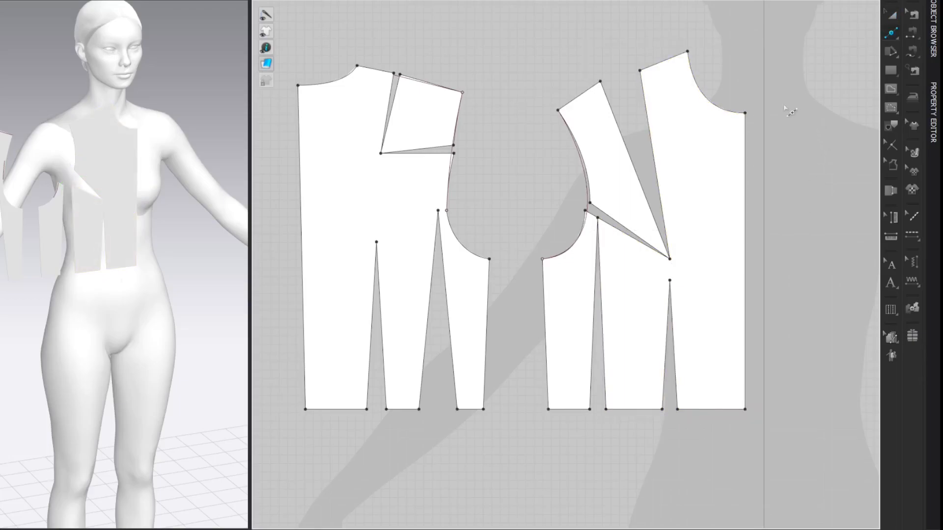
left_click(717, 109)
left_click(328, 274)
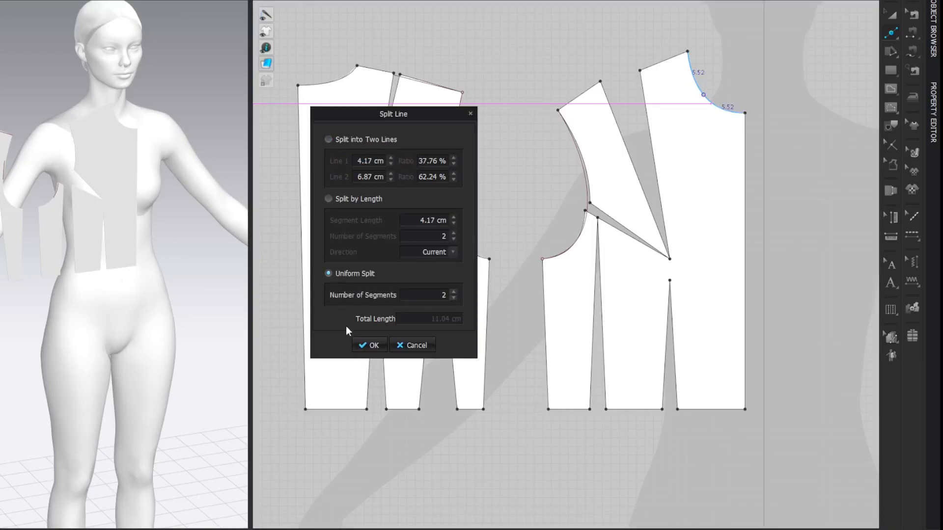
left_click(367, 345)
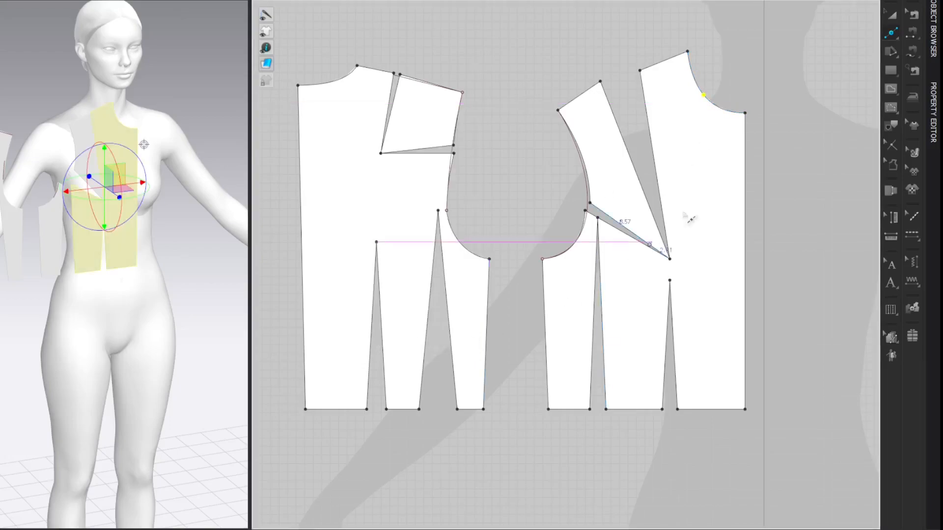
left_click(822, 48)
Step: Draw an internal line from the front neckline's midpoint to the bust dart tip and cut the panel along it
key("g")
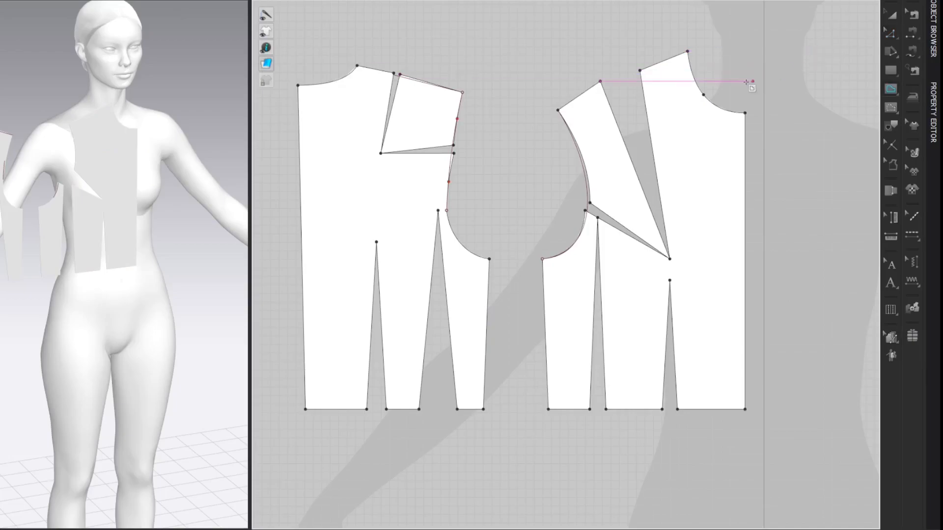
left_click(704, 95)
double_click(670, 258)
key("z")
left_click(813, 63)
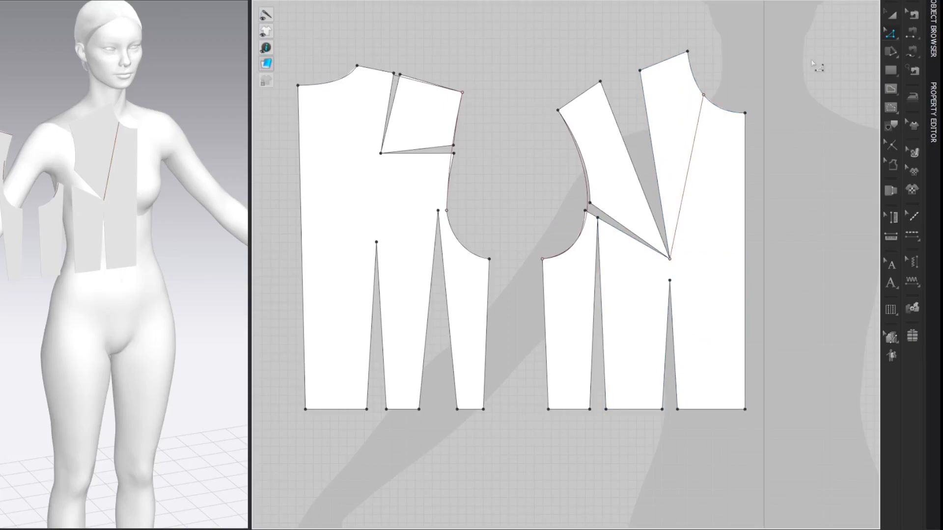
right_click(693, 147)
left_click(710, 285)
Step: Rotate the cut piece between shoulder and neckline by 3° about the bust dart tip to open the neckline
left_click(679, 135)
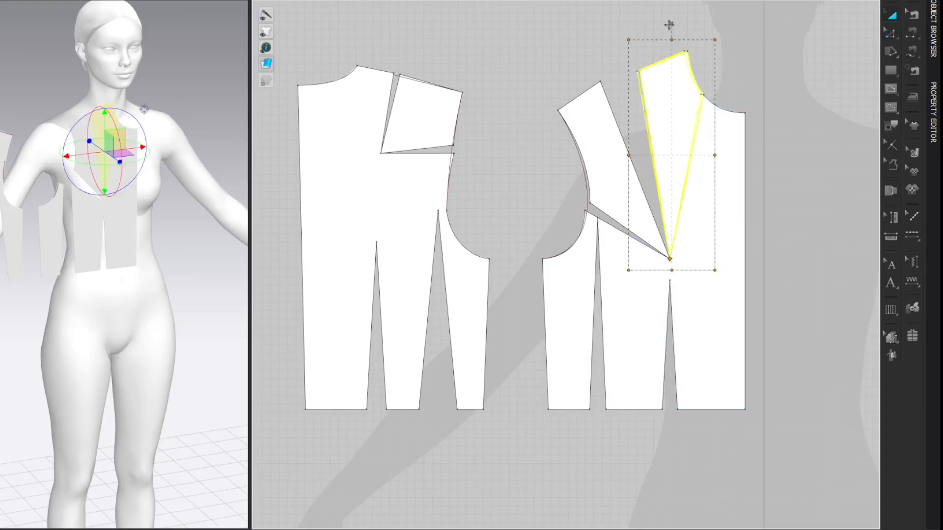
left_click_drag(670, 24, 664, 24)
type("3")
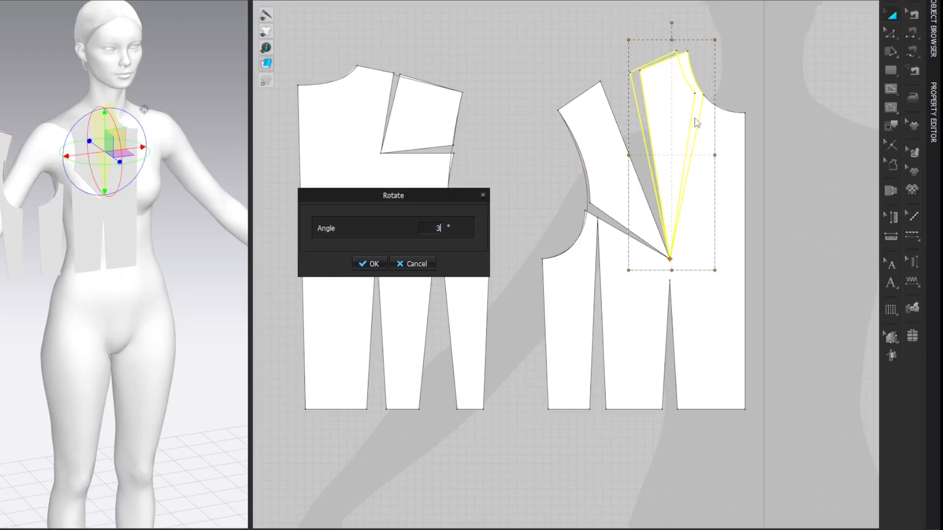
key("Return")
key("z")
left_click(810, 110)
Step: Draw a line from the front neck point to the centre front neck and curve it into a smooth neckline across the opening
key("g")
left_click(677, 51)
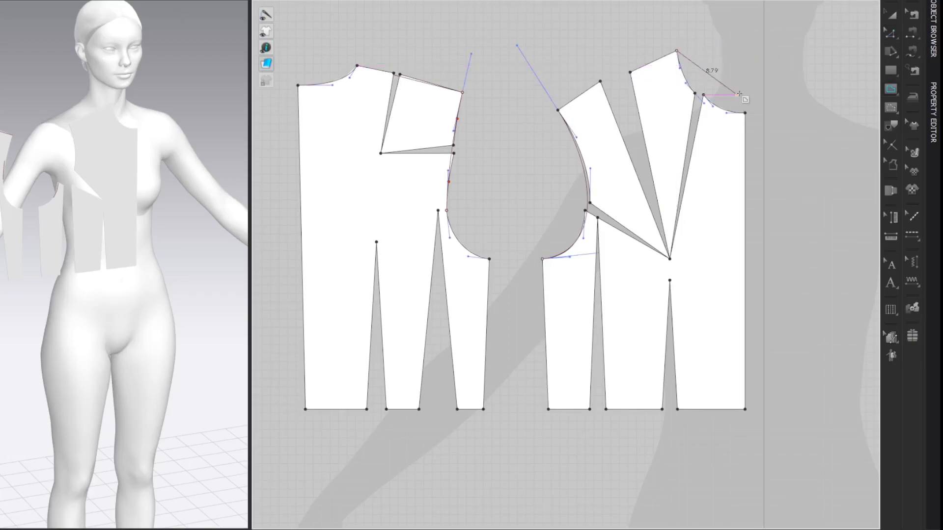
double_click(745, 113)
key("c")
left_click_drag(723, 91, 712, 96)
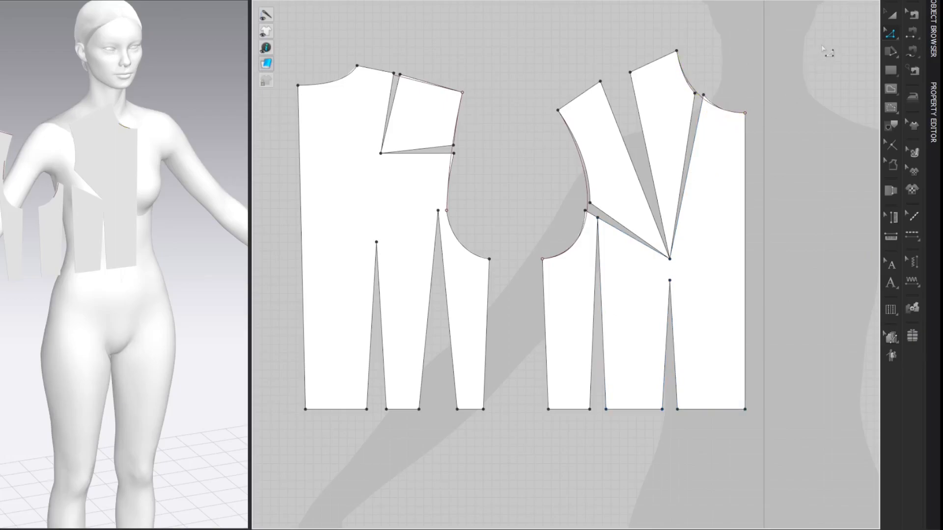
Step: Select the original draft and all the block pieces and move them together further left in the 2D workspace
scroll(800, 64, "down", 5)
middle_click_drag(834, 57, 837, 105)
left_click_drag(830, 89, 618, 275)
key("a")
left_click_drag(646, 148, 366, 160)
middle_click_drag(367, 160, 711, 85)
left_click_drag(752, 74, 358, 248)
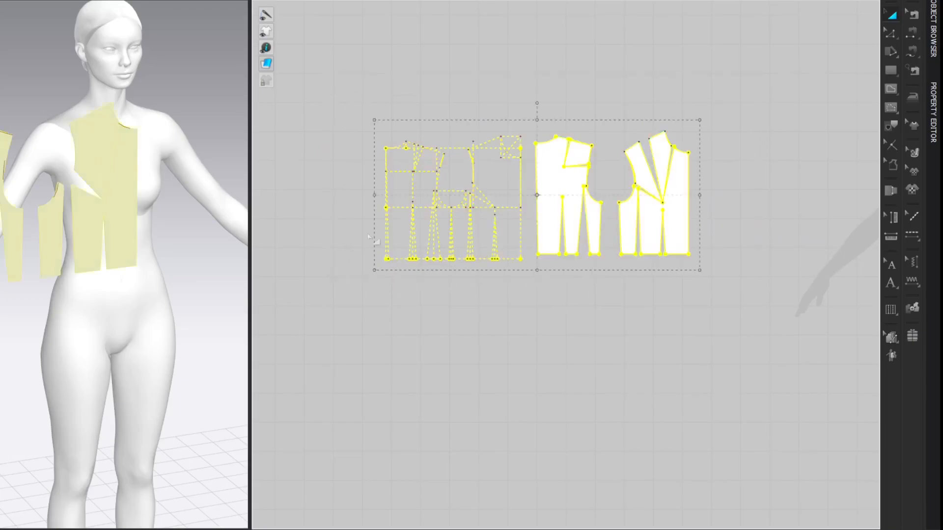
left_click_drag(557, 179, 398, 183)
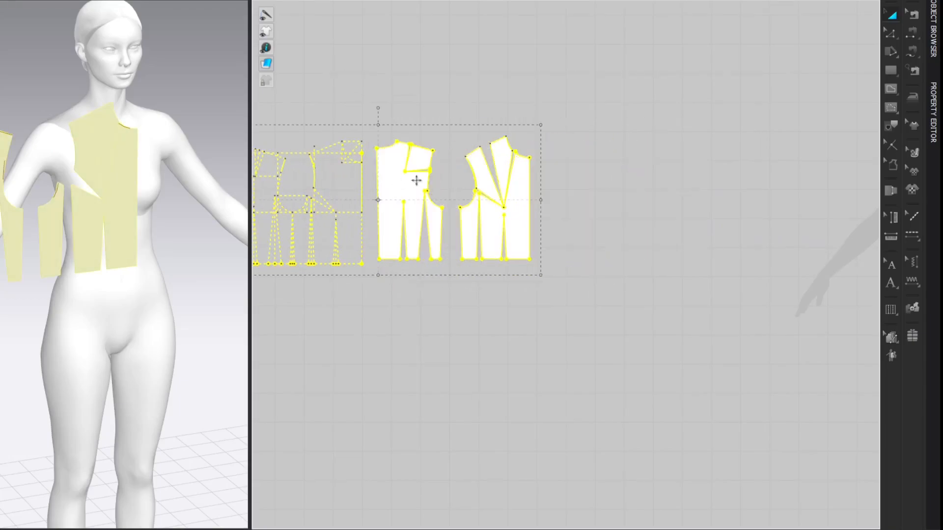
Step: Select all the manipulated front and back block pieces and convert them to baseline outlines
left_click(614, 103)
left_click_drag(606, 99, 377, 274)
right_click(529, 202)
left_click(559, 326)
left_click(547, 181)
Step: Trace the front baseline outline, with its waist and shoulder darts but without the neckline opening, as a new pattern piece on the avatar silhouette
scroll(545, 180, "up", 5)
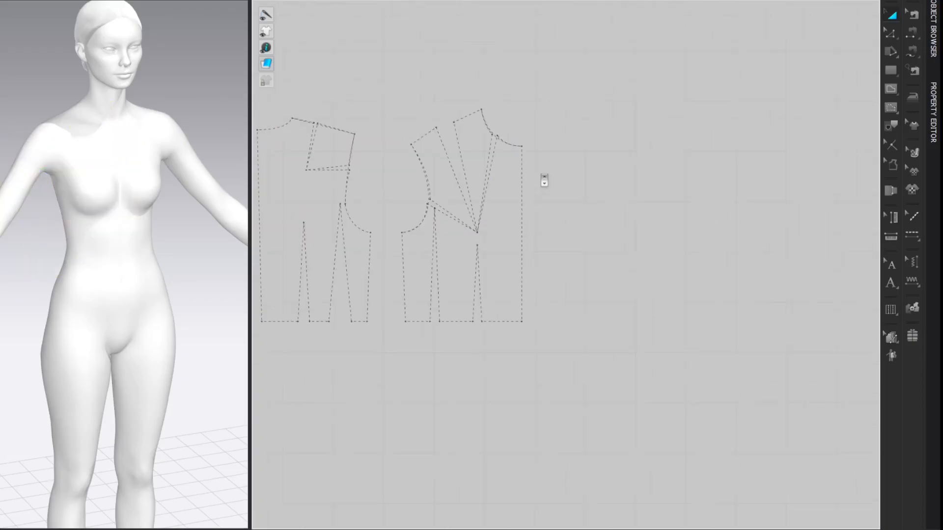
scroll(567, 180, "up", 3)
middle_click_drag(581, 176, 626, 143)
scroll(669, 139, "down", 2)
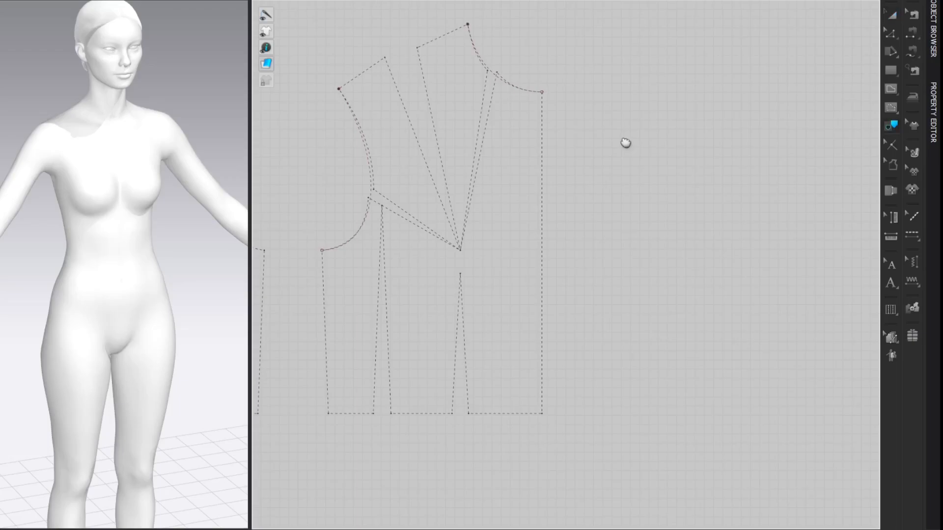
left_click(495, 76, "shift")
left_click(544, 164, "shift")
left_click(520, 415, "shift")
left_click(469, 400, "shift")
left_click(454, 400, "shift")
left_click(422, 414, "shift")
left_click(391, 408, "shift")
left_click(375, 406, "shift")
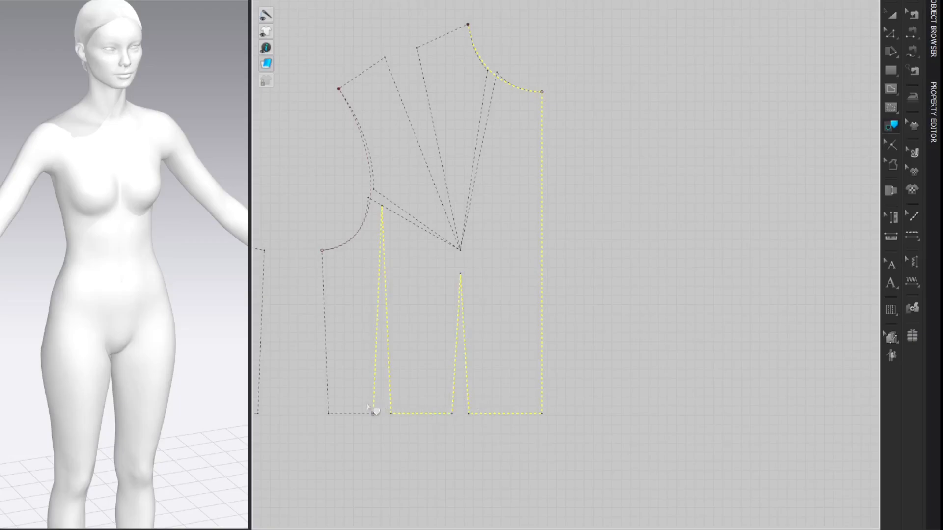
left_click(355, 415, "shift")
left_click(329, 401, "shift")
left_click(372, 68, "shift")
left_click(407, 116, "shift")
left_click(434, 117, "shift")
right_click(551, 172)
left_click(570, 174)
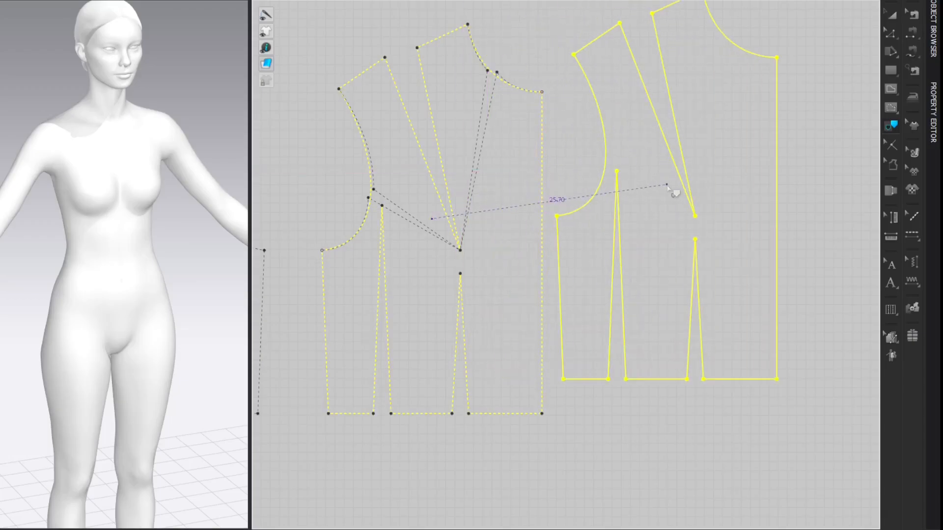
scroll(343, 214, "down", 4)
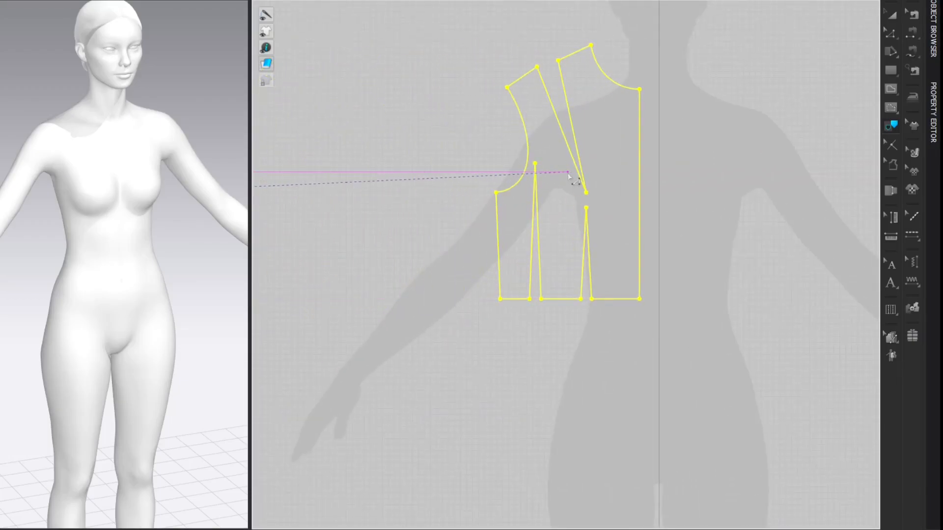
left_click(391, 126)
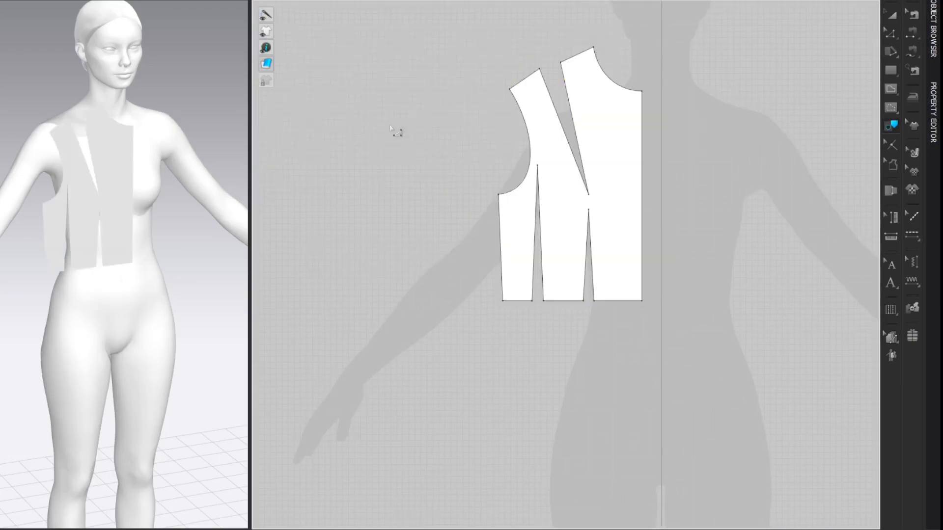
Step: Trace the back baseline outline with its waist darts and uncut shoulder as a new pattern piece, placed level with the new front piece
mouse_move(381, 138)
middle_mouse_down()
mouse_move(486, 129)
mouse_move(767, 140)
middle_mouse_up()
mouse_move(386, 167)
middle_mouse_down()
mouse_move(505, 154)
mouse_move(762, 157)
middle_mouse_up()
middle_click_drag(391, 144, 597, 145)
scroll(493, 135, "up", 3)
middle_click_drag(468, 145, 517, 142)
left_click(490, 262)
left_click(474, 371, "shift")
left_click(463, 364, "shift")
left_click(428, 362, "shift")
left_click(416, 371, "shift")
left_click(393, 368, "shift")
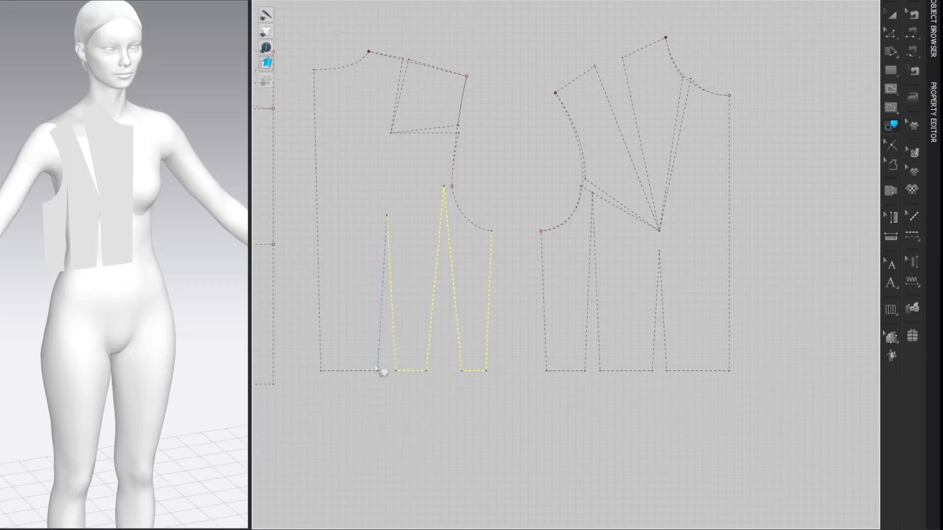
left_click(377, 368, "shift")
left_click(372, 376, "shift")
left_click(322, 349, "shift")
left_click(353, 70, "shift")
left_click(460, 135, "shift")
right_click(494, 253)
left_click(511, 259)
middle_click_drag(692, 256, 331, 245)
middle_click_drag(777, 180, 403, 211)
middle_click_drag(694, 186, 317, 183)
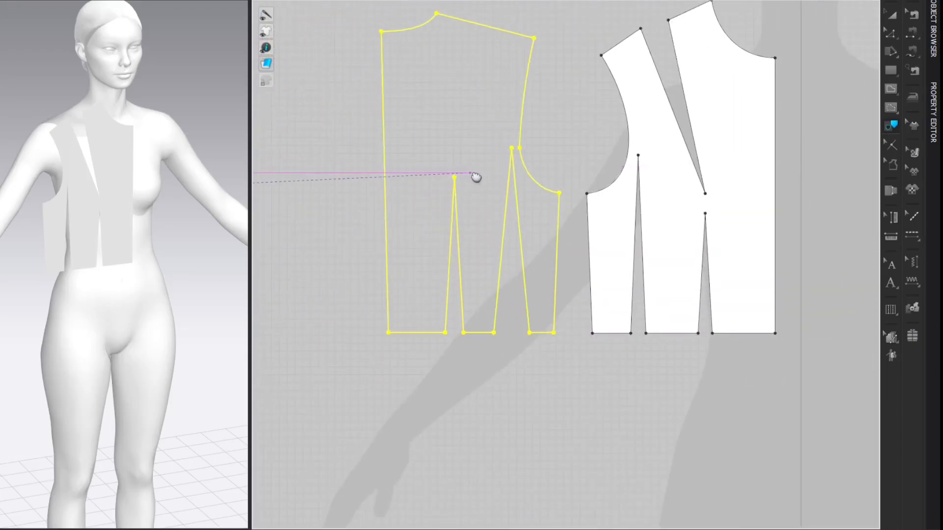
left_click(475, 180)
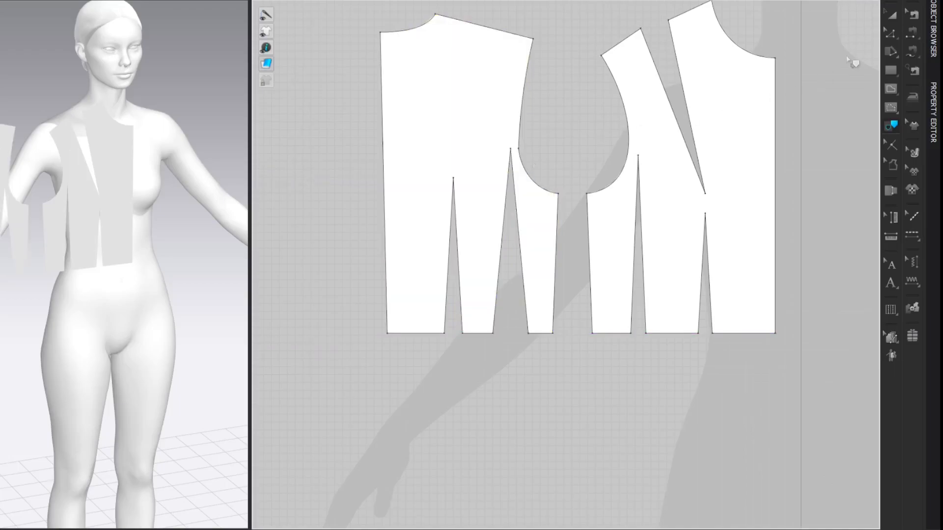
Step: Move the new back piece horizontally away from the front piece to leave a wide gap between them
middle_click_drag(850, 59, 796, 90)
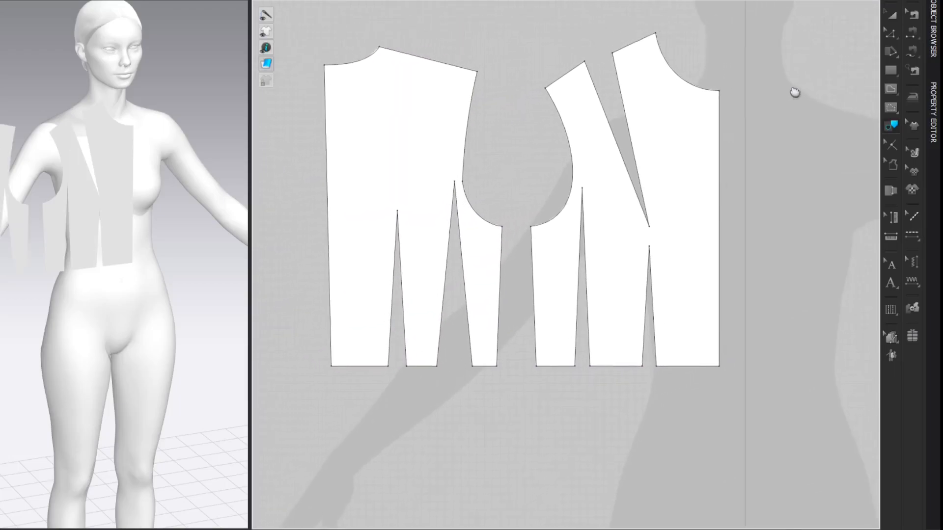
scroll(815, 68, "down", 3)
middle_click_drag(815, 68, 857, 125)
key("a")
left_click_drag(594, 192, 383, 190)
left_click(823, 59)
middle_click_drag(812, 91, 811, 61)
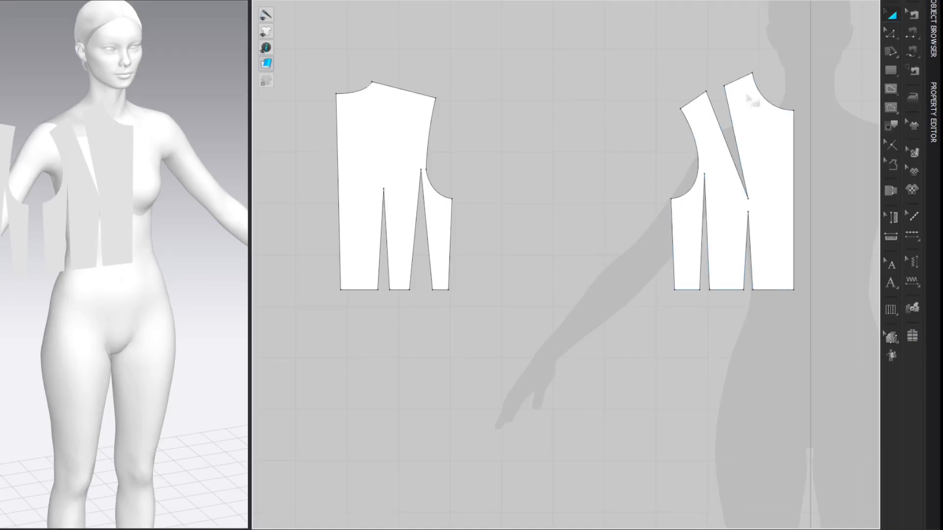
Step: Select the new front and back pieces and align them to their bottom edges
left_click_drag(319, 57, 854, 375)
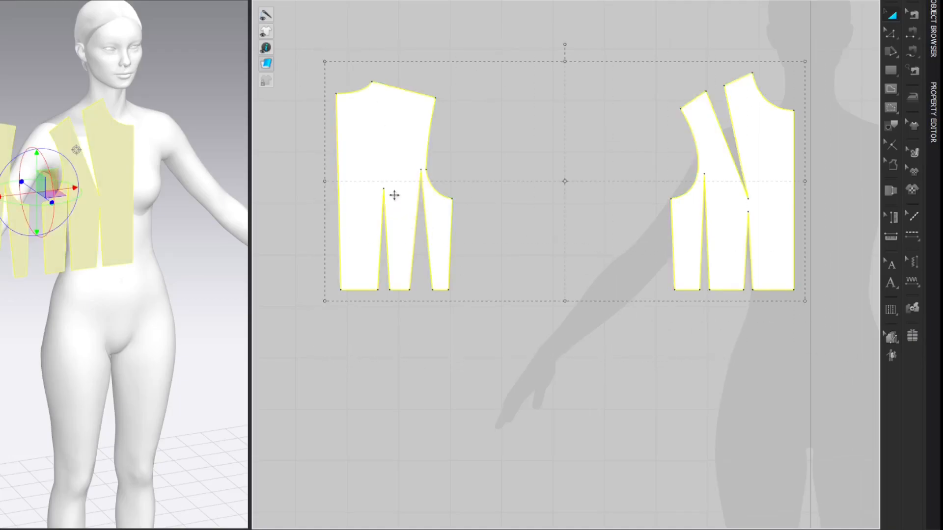
right_click(386, 167)
mouse_move(549, 430)
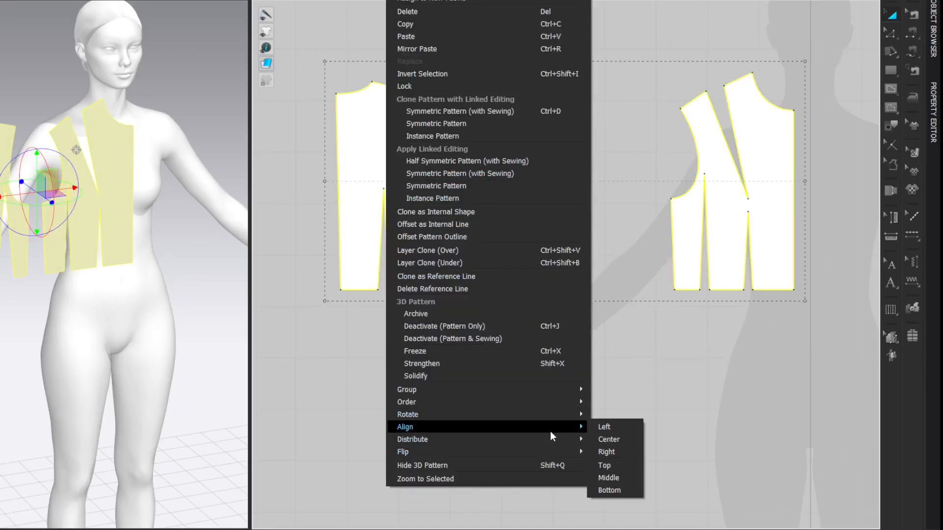
left_click(607, 489)
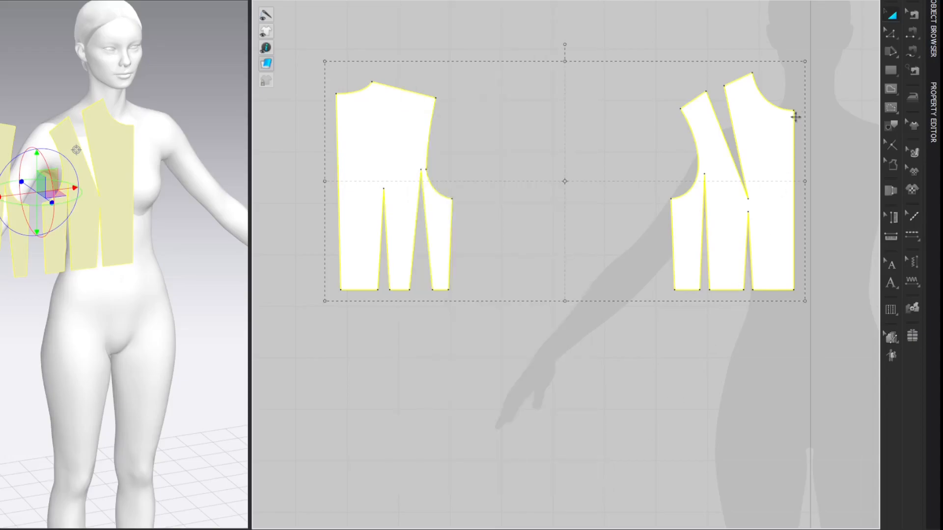
left_click(825, 56)
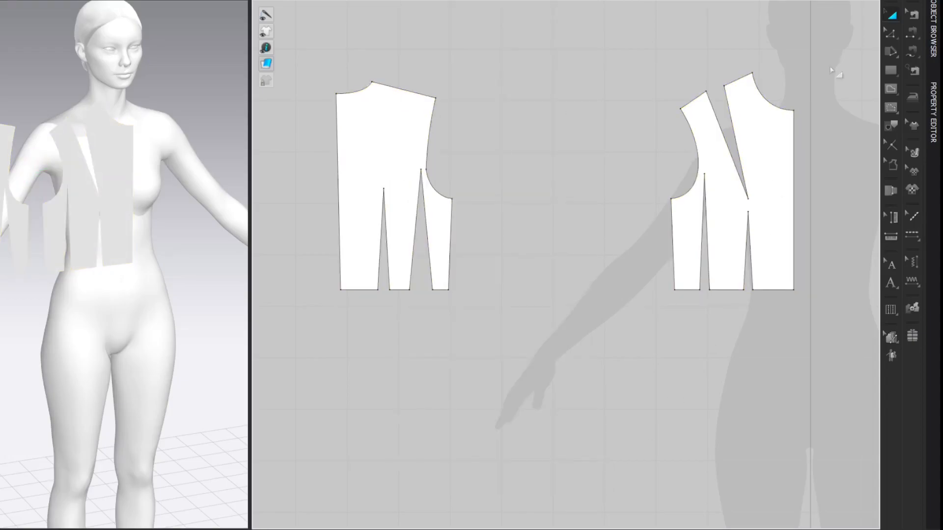
Step: Offset the front's neck-side shoulder line outward by 0.50 cm as an extended internal line in the reverse direction
key("z")
right_click(743, 77)
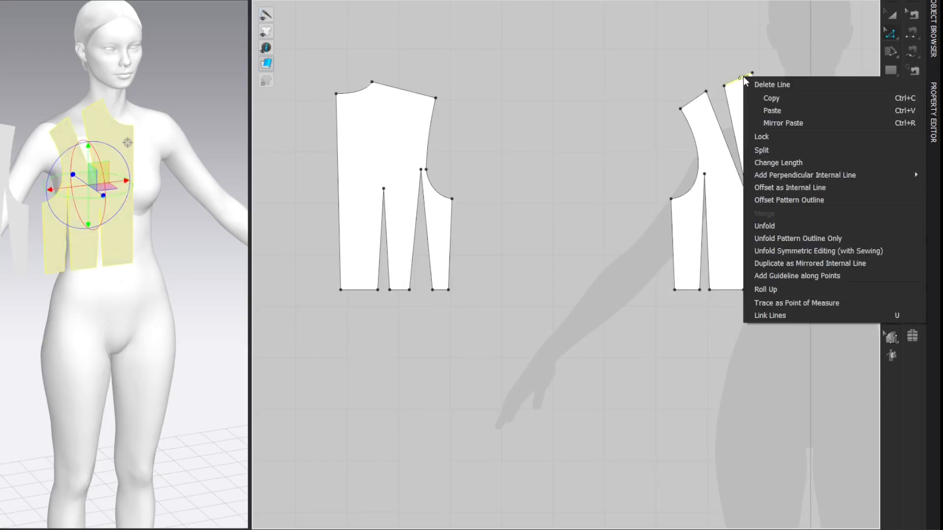
left_click(765, 190)
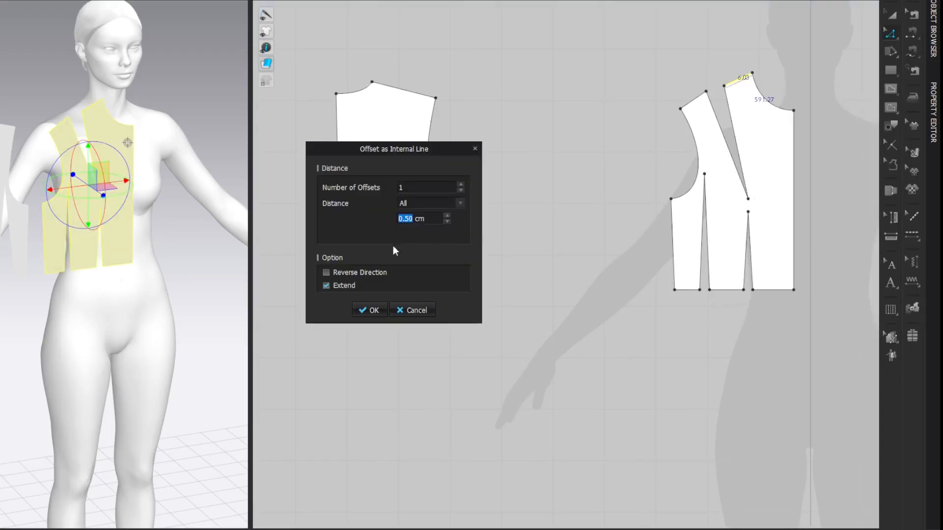
left_click(326, 273)
left_click(373, 310)
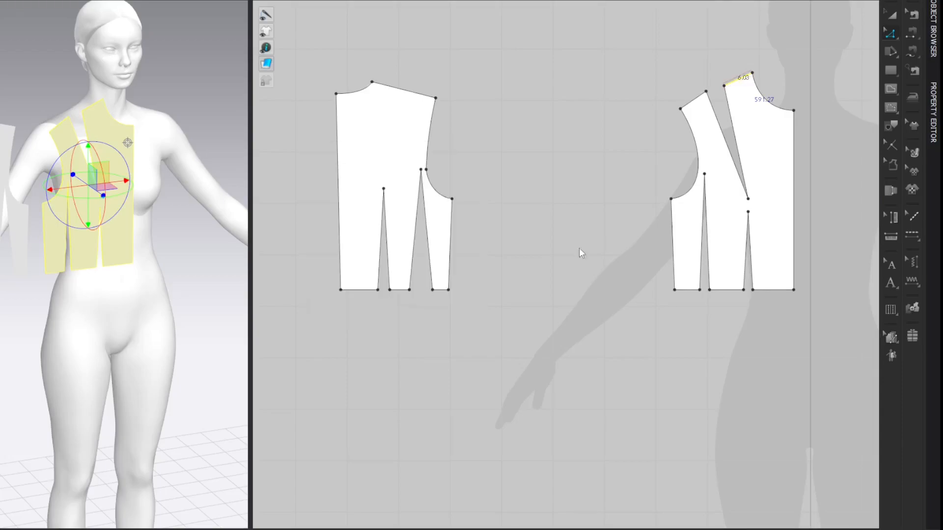
left_click(826, 66)
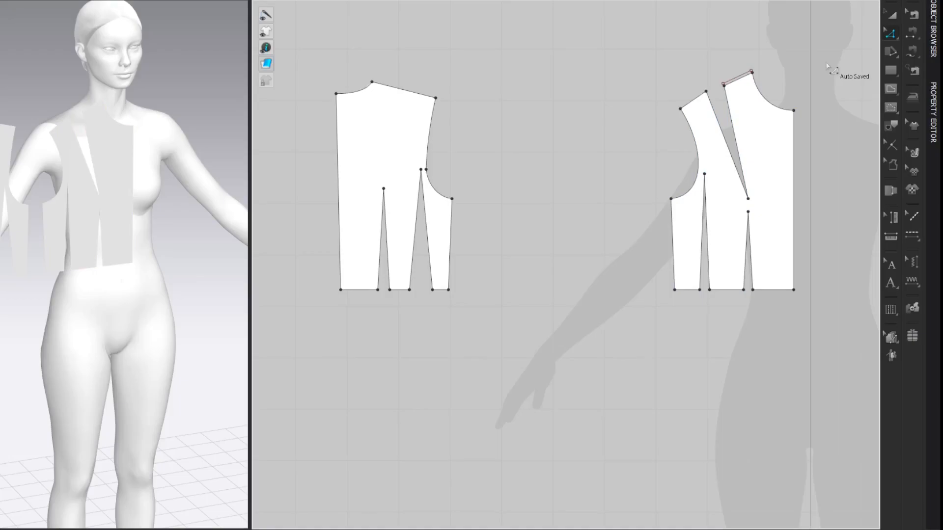
Step: Offset the front's armhole-side shoulder line outward by 0.50 cm as an extended internal line
right_click(691, 105)
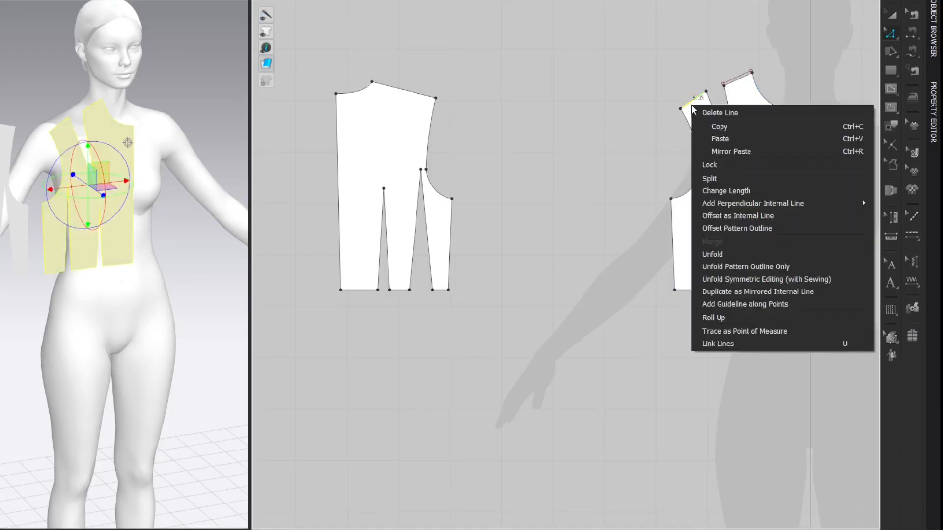
left_click(715, 216)
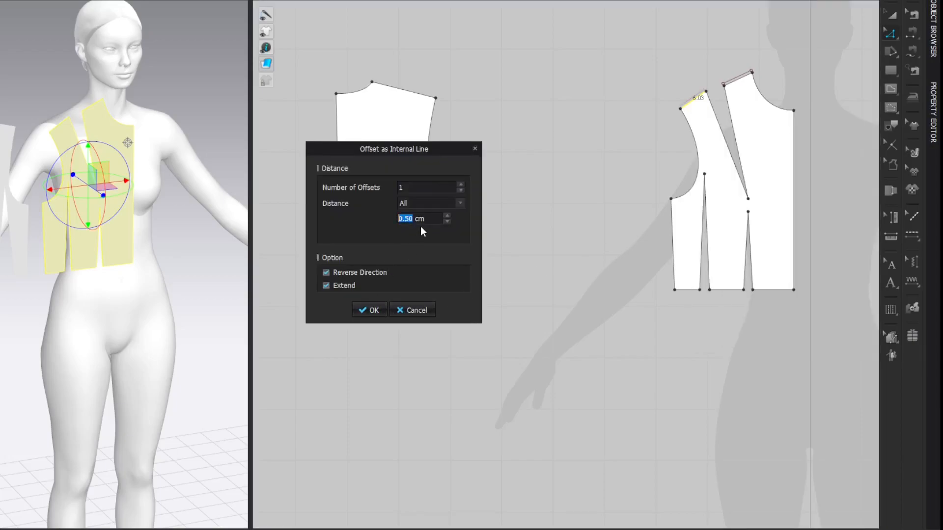
left_click(374, 311)
left_click(831, 90)
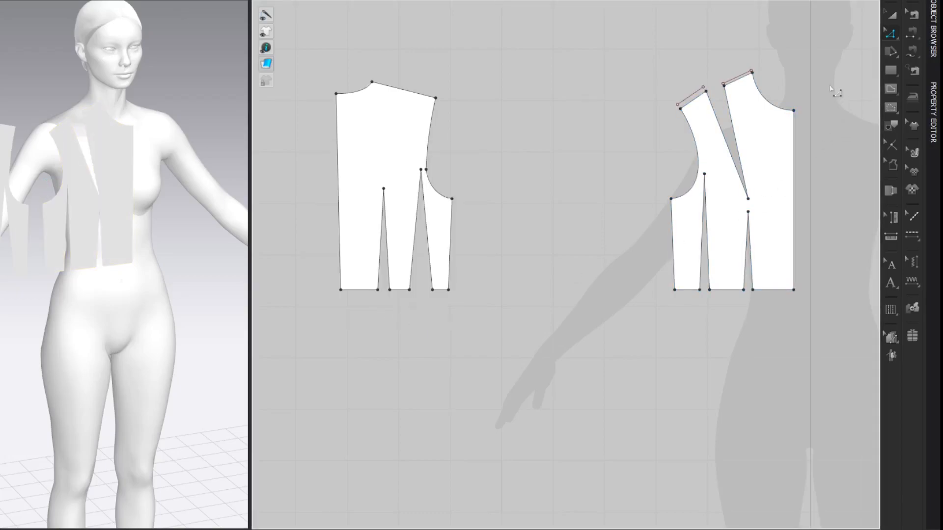
Step: Draw a line from the armhole-side offset shoulder line to the shoulder dart tip and back up to the neck-side offset line
key("v")
left_click(704, 87)
left_click(748, 199)
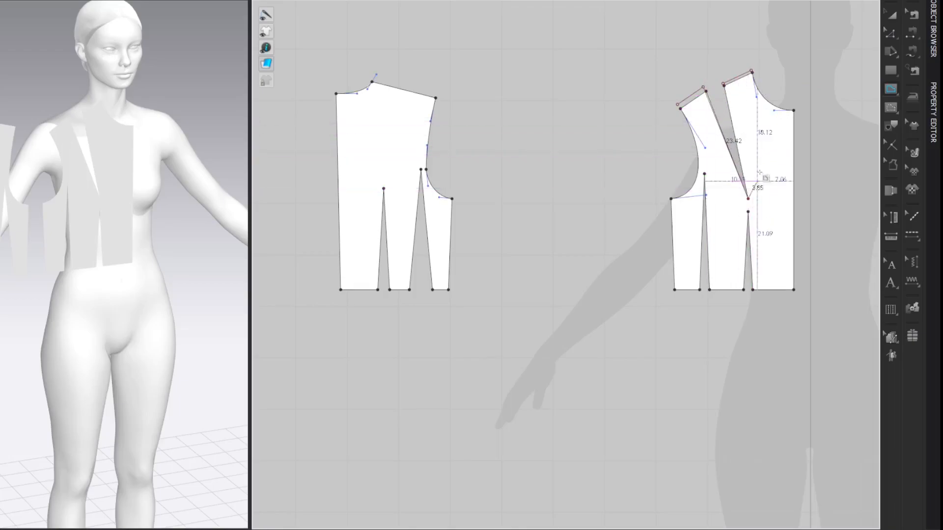
left_click(724, 84)
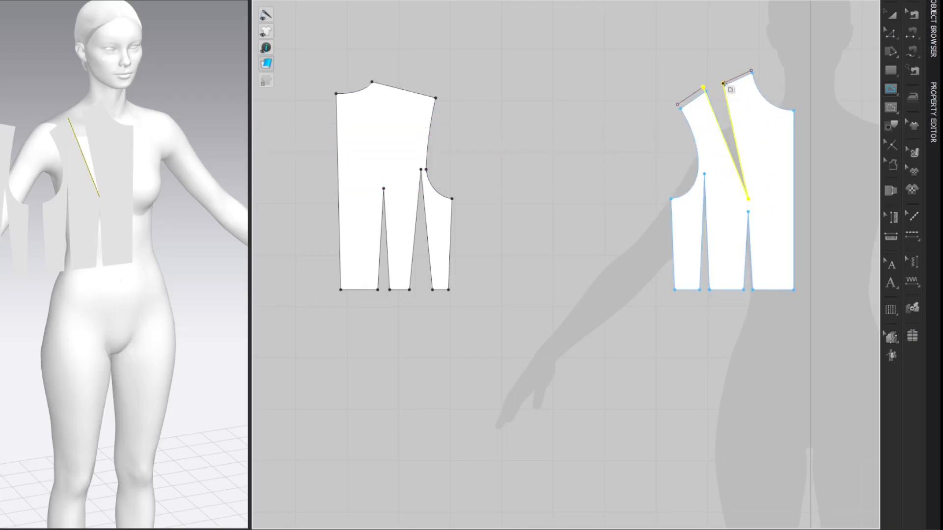
left_click(840, 51)
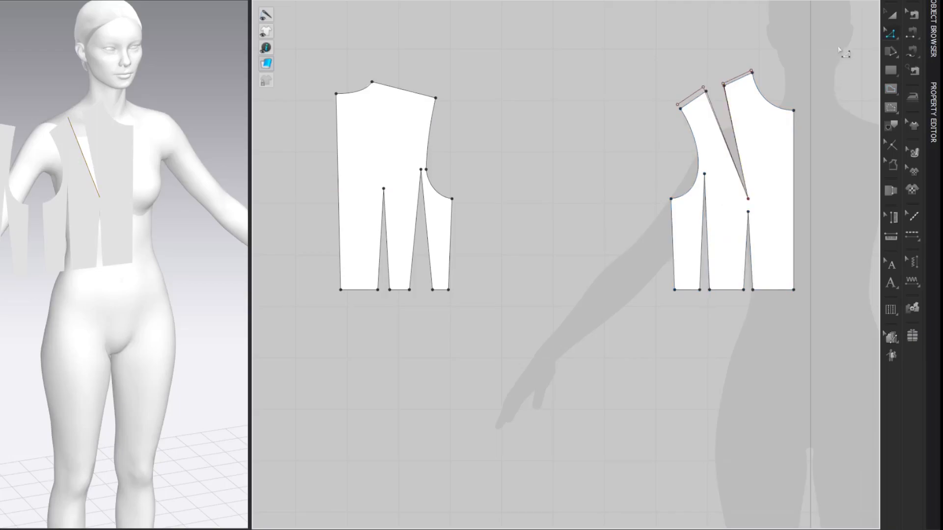
Step: Extend the armhole end of the front's offset shoulder line outward by 0.50 cm
left_click(692, 117)
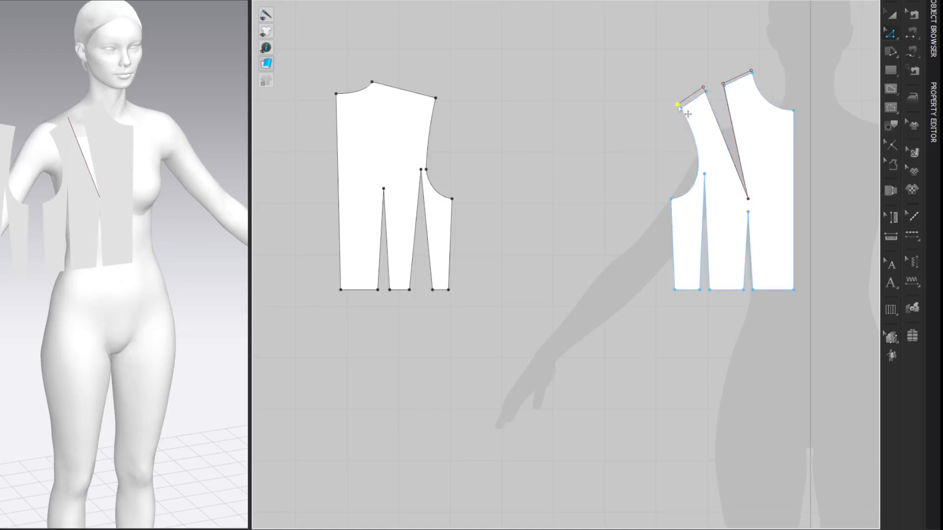
left_click_drag(679, 107, 671, 111)
right_click(671, 112)
type("0.5")
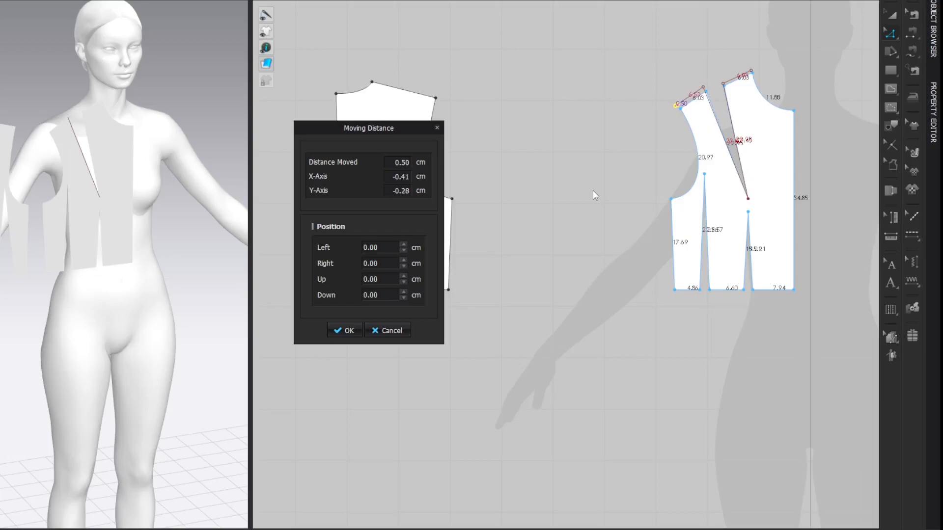
key("Return")
left_click(843, 66)
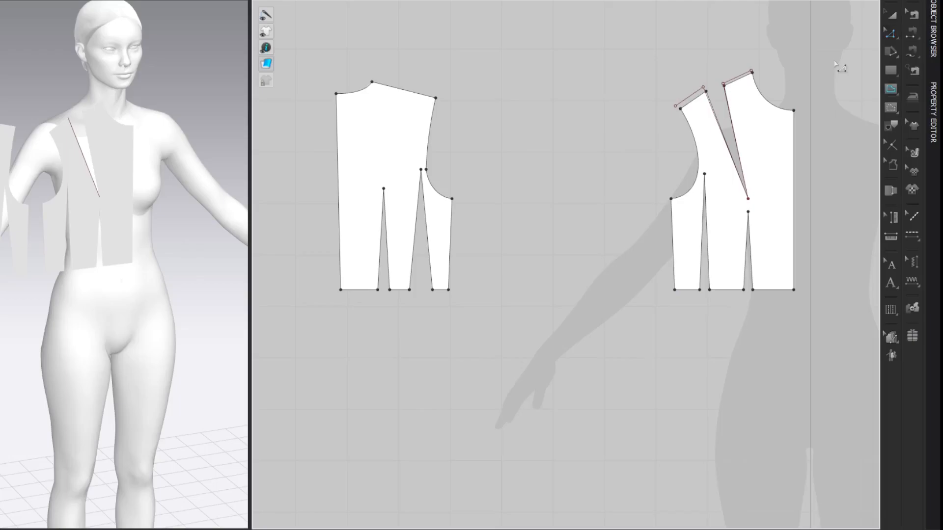
Step: Draw an internal line from the front's underarm point 2.00 cm down the side seam and 1.7 cm horizontally outward
right_click(671, 240)
type("2")
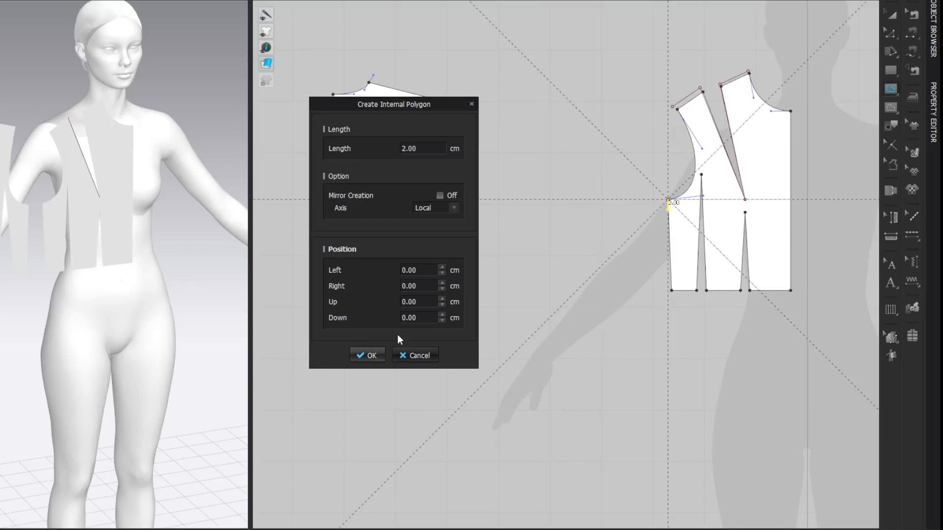
left_click(378, 354)
right_click(539, 211)
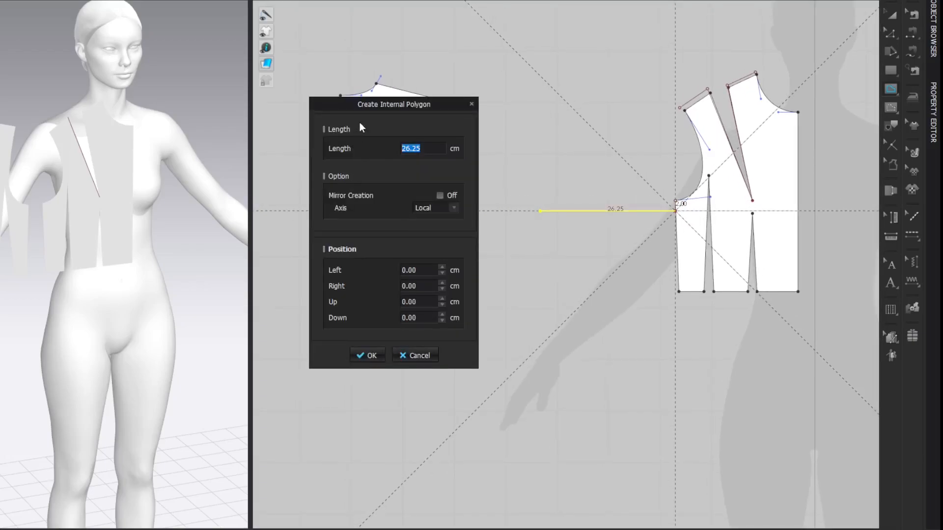
type("1.7")
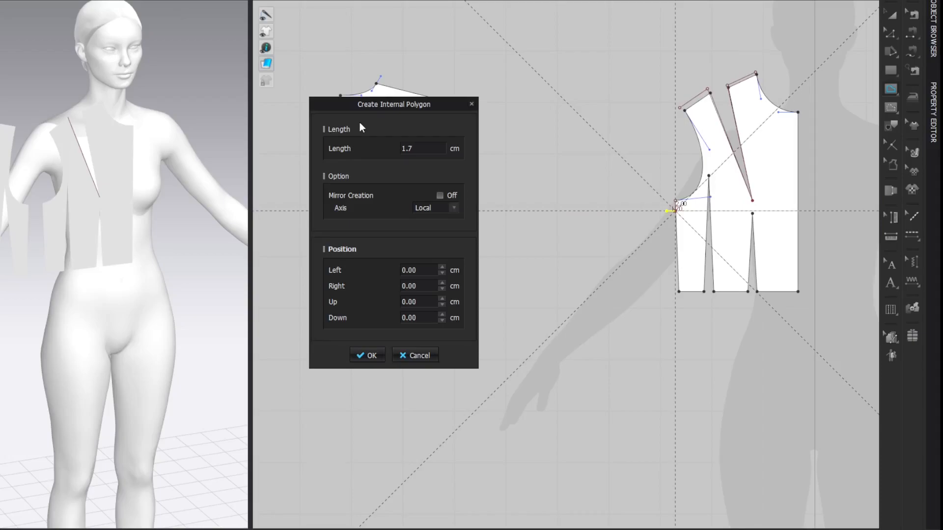
key("Return")
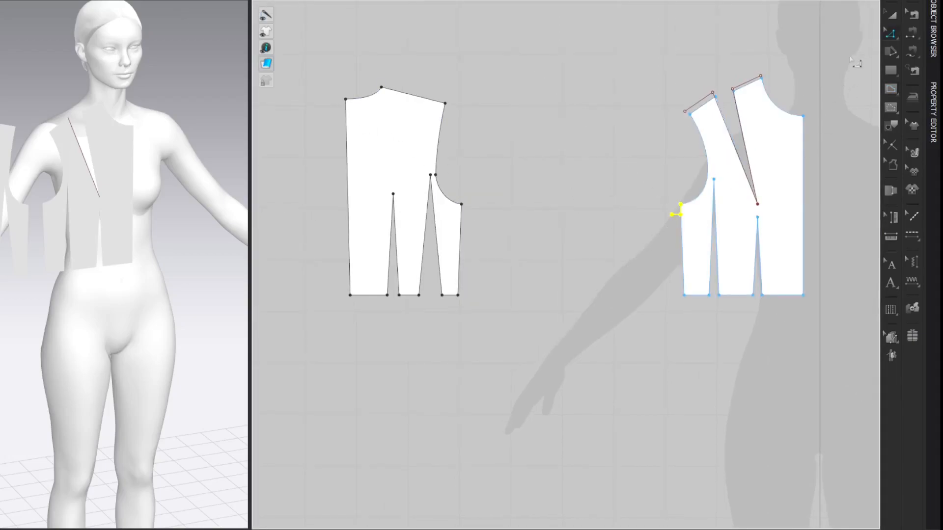
left_click(850, 44)
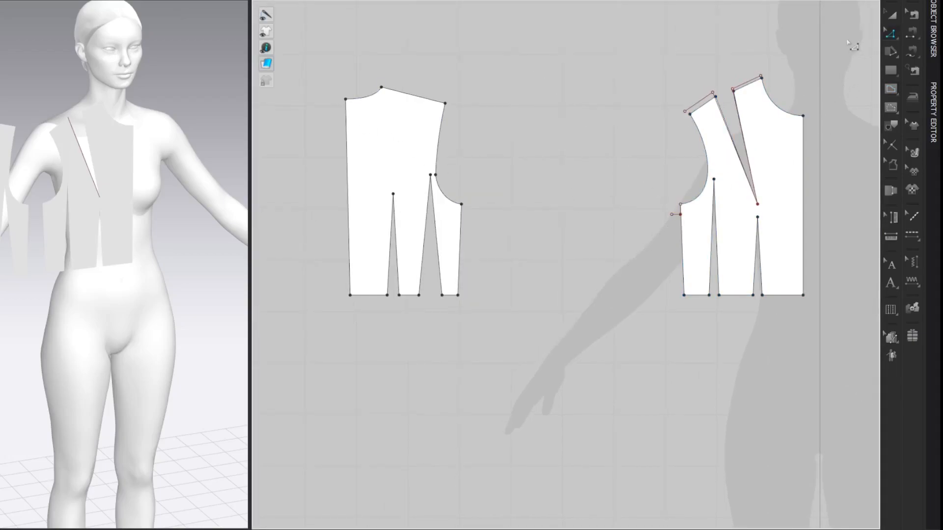
Step: Draw a new front armhole line from the extended shoulder end to the lowered underarm point and curve it along the original armhole
left_click(685, 112)
double_click(672, 214)
key("c")
left_click_drag(679, 193, 703, 197)
key("z")
left_click_drag(703, 161, 721, 163)
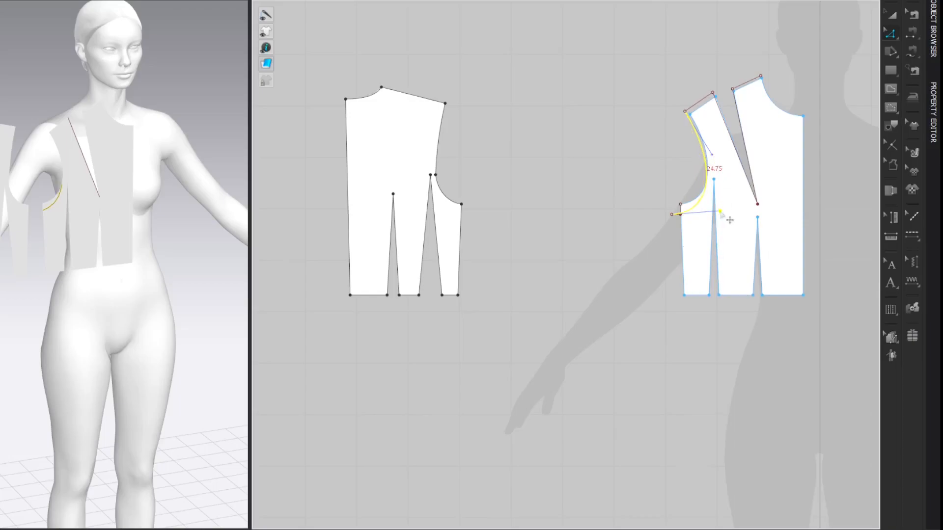
left_click_drag(720, 213, 717, 214)
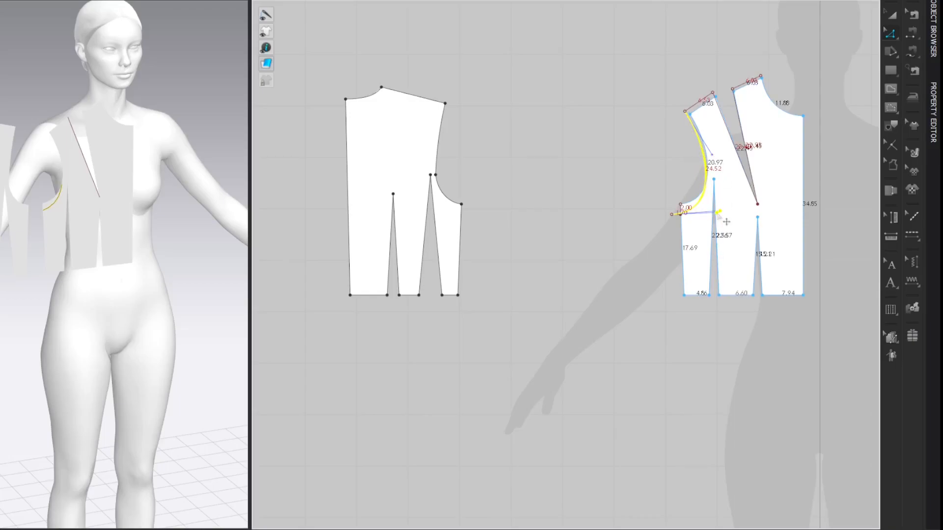
left_click_drag(728, 222, 728, 222)
left_click(834, 52)
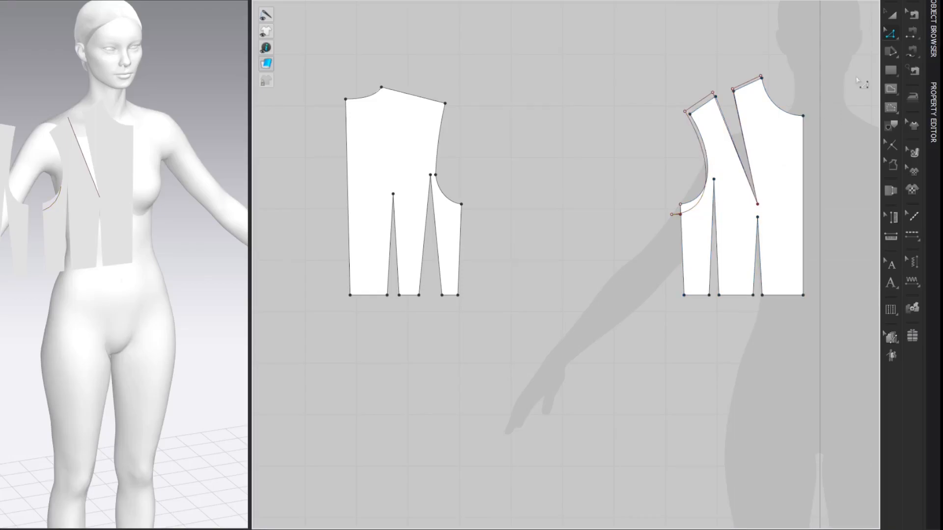
Step: Split the front's centre line 2 cm above the bottom edge
key("x")
left_click(803, 283)
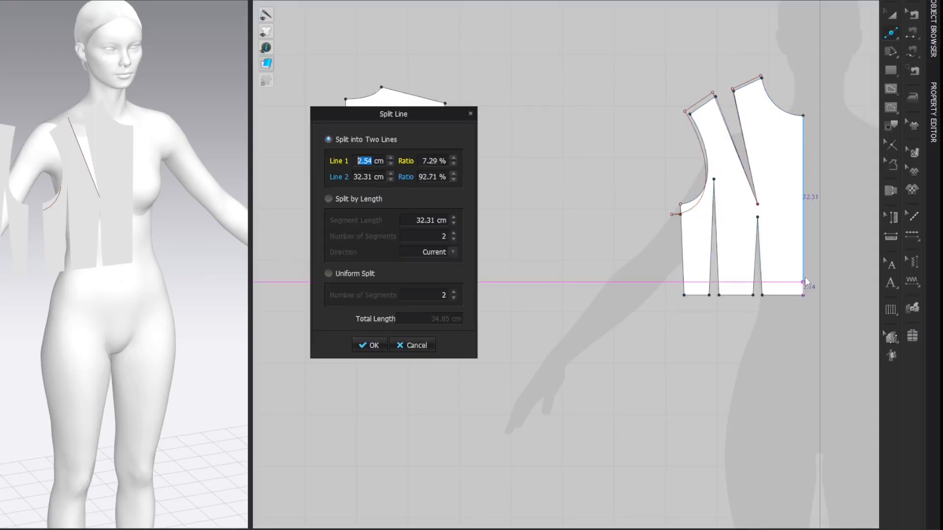
type("2")
key("Return")
key("Return")
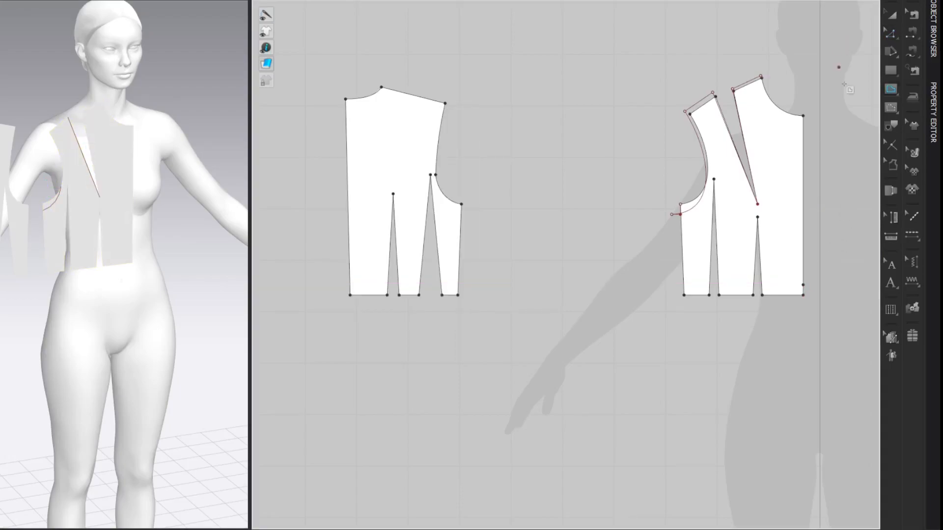
Step: Draw a horizontal line from the centre-front split point to below the new underarm point, continuing vertically up to that point
left_click(803, 285)
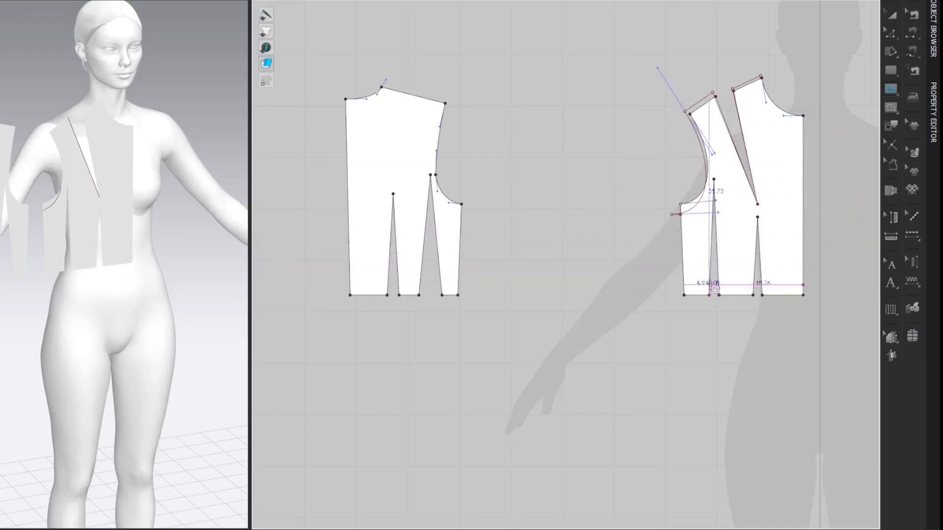
left_click(672, 285)
double_click(672, 215)
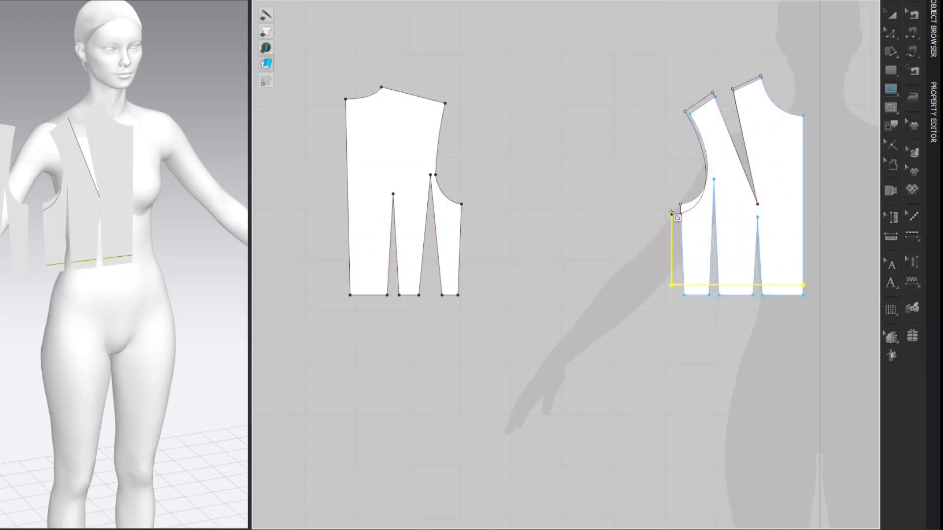
left_click(838, 43)
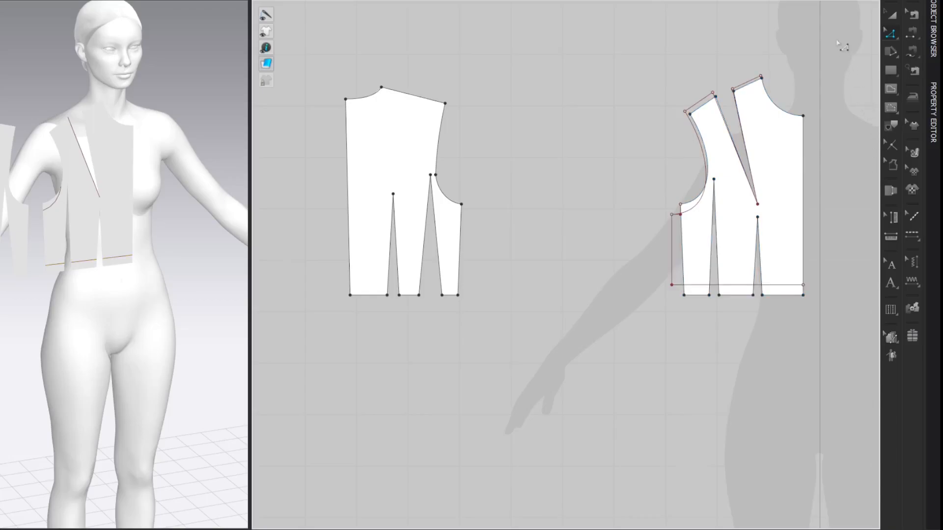
Step: Split the front's raised horizontal waistline 1 cm from its side-seam end
key("x")
left_click(681, 284)
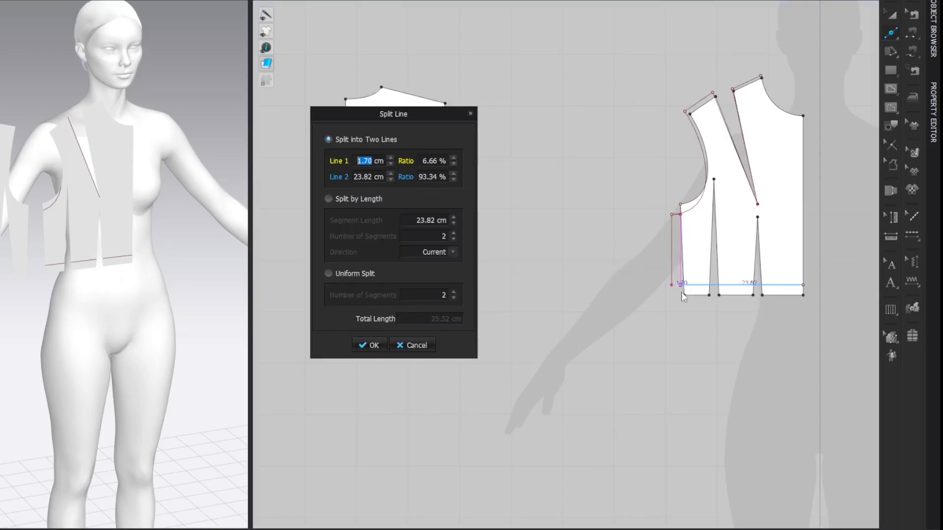
type("1")
key("Return")
key("Return")
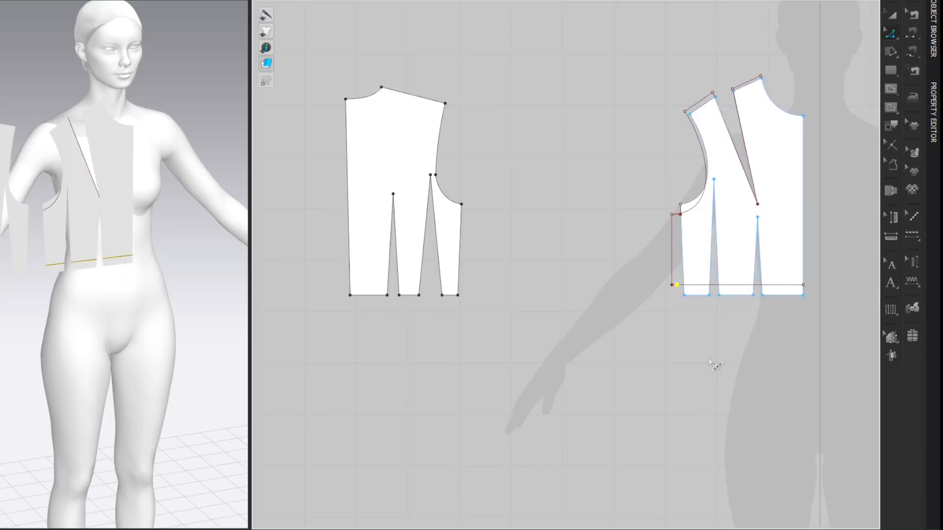
left_click(851, 158)
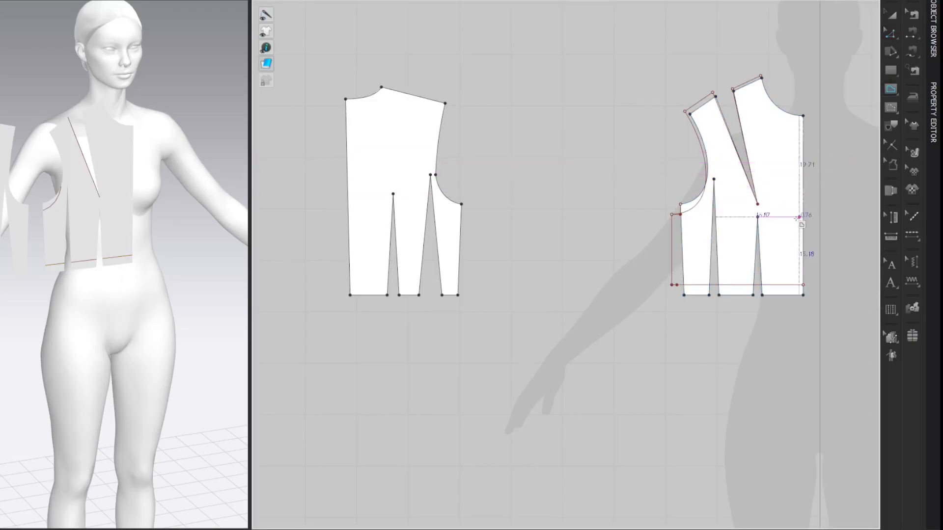
Step: Draw a new side seam from the lowered underarm point to the 1 cm waistline point and curve it slightly
double_click(672, 215)
key("z")
left_click(841, 55)
key("v")
left_click_drag(675, 250, 673, 240)
key("z")
left_click(676, 263)
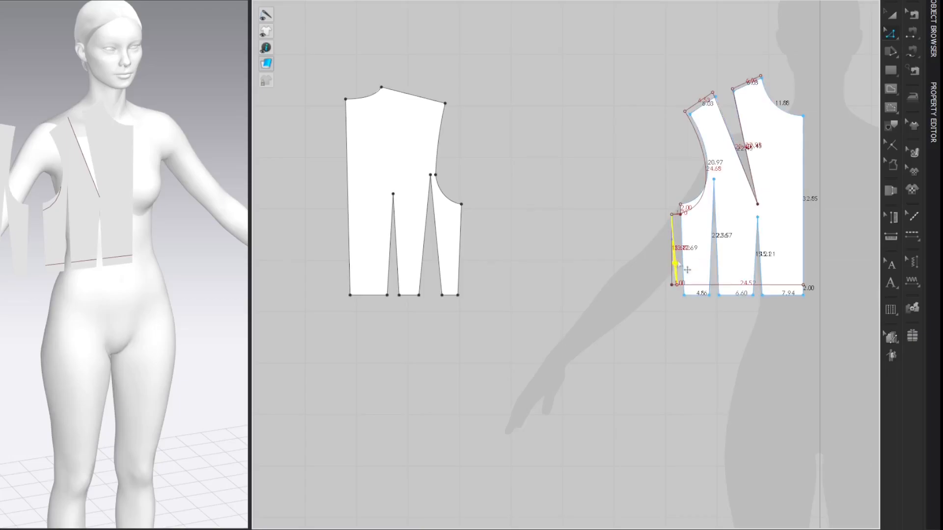
left_click(846, 50)
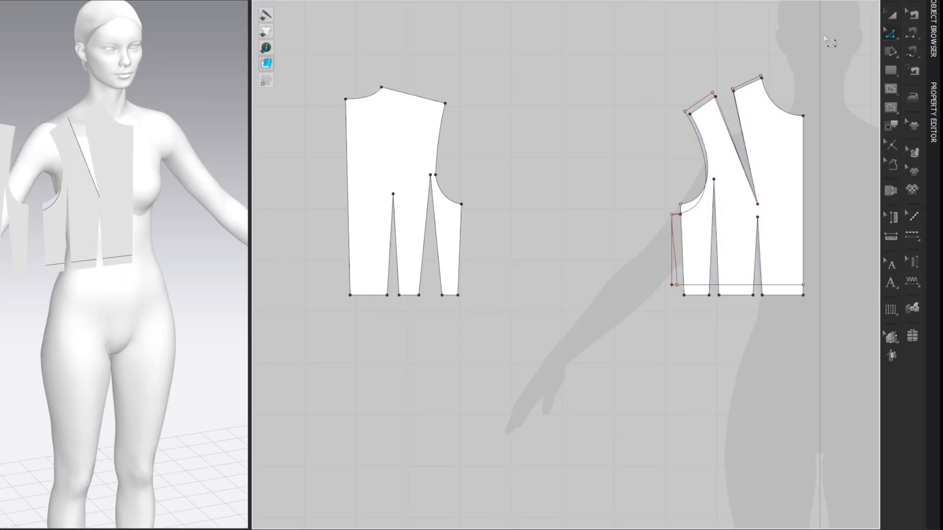
Step: Look up the Waist to Low Hip length in the avatar's detailed size measurements and return to the pattern
right_click(127, 100)
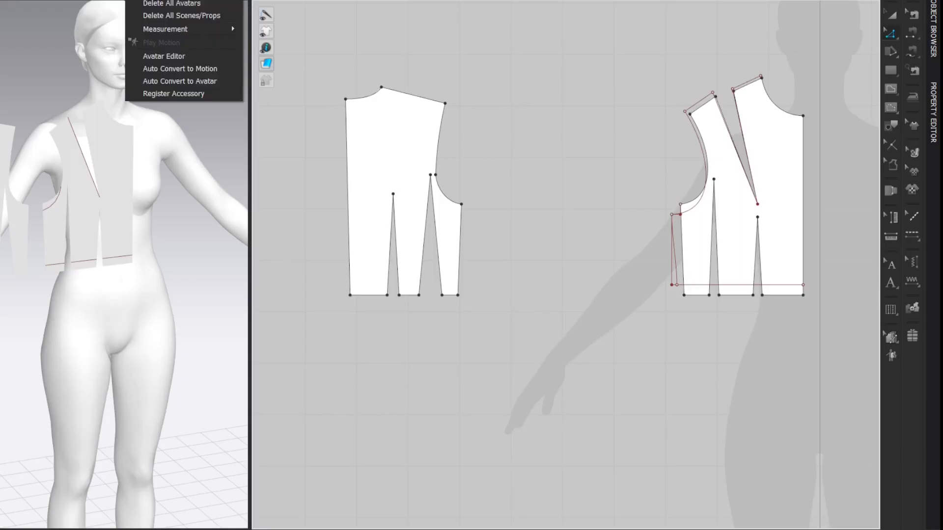
left_click(137, 55)
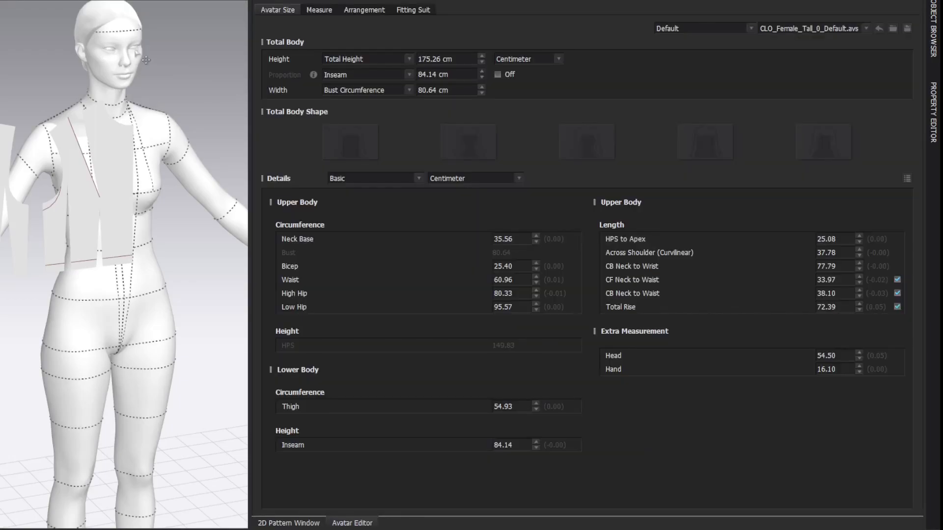
left_click(908, 180)
scroll(660, 231, "down", 3)
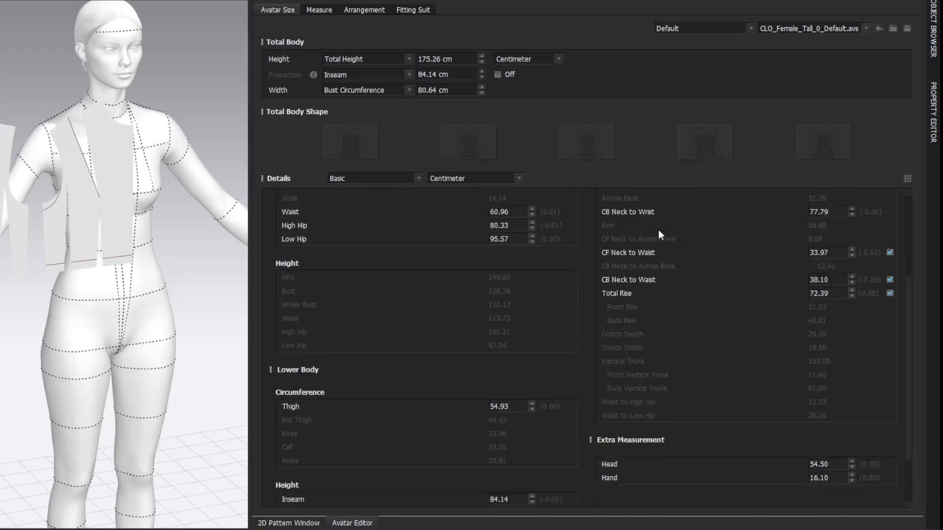
left_click(610, 420)
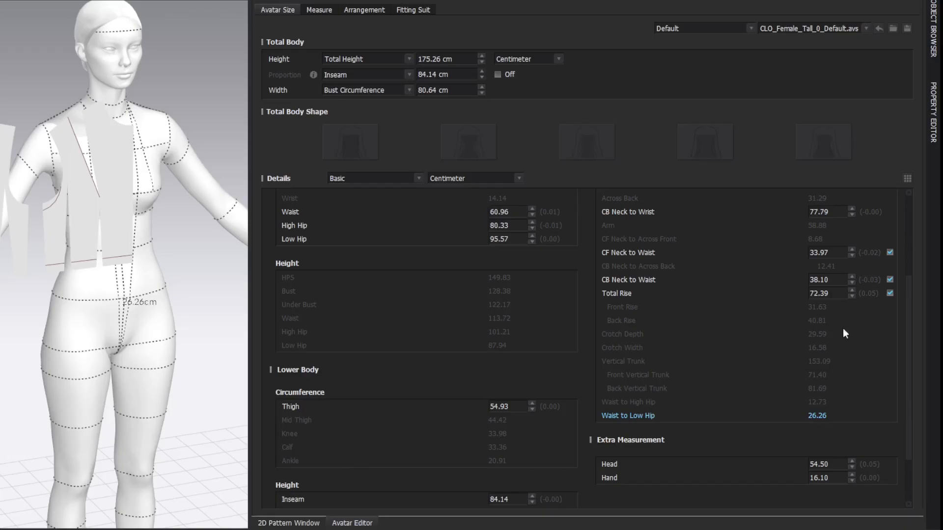
left_click(920, 1)
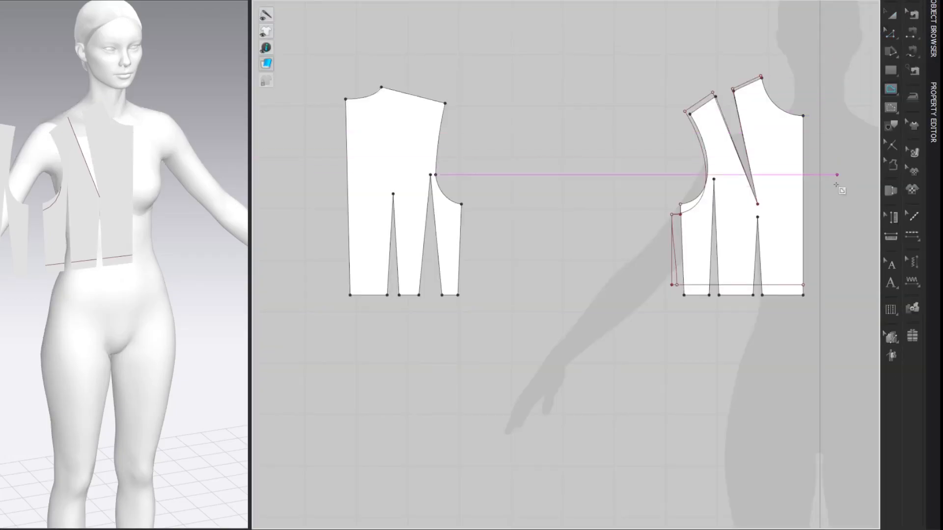
Step: Draw a vertical internal line 26.26 cm down from the front's centre-front bottom corner
right_click_drag(829, 296, 821, 240)
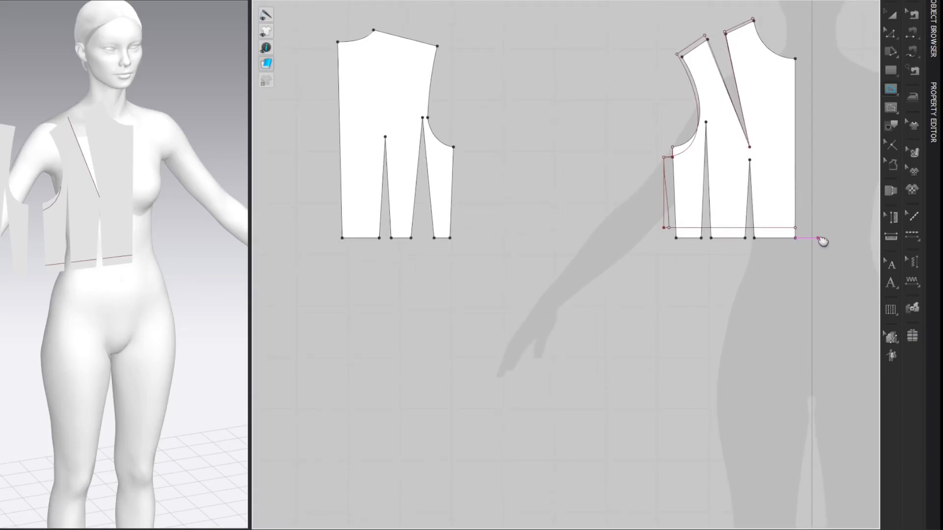
right_click(796, 272)
type("26.26")
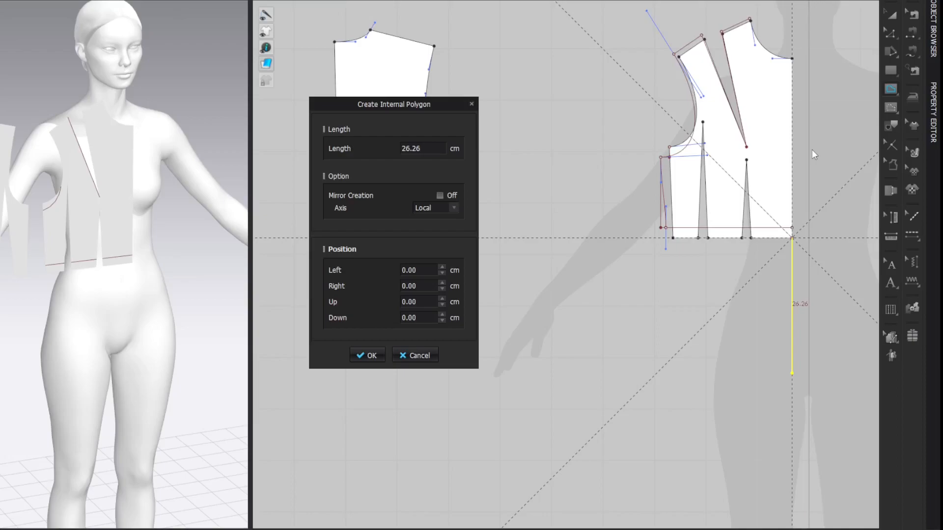
key("Return")
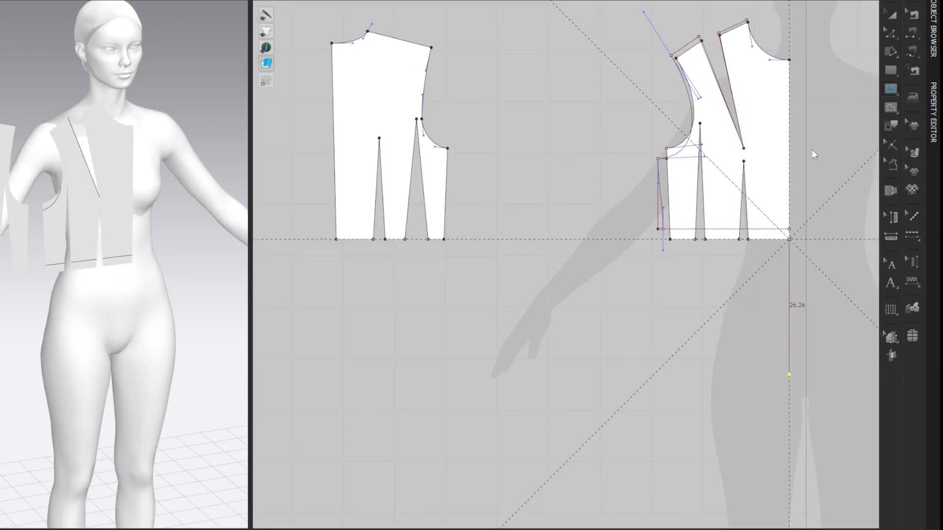
left_click(814, 155)
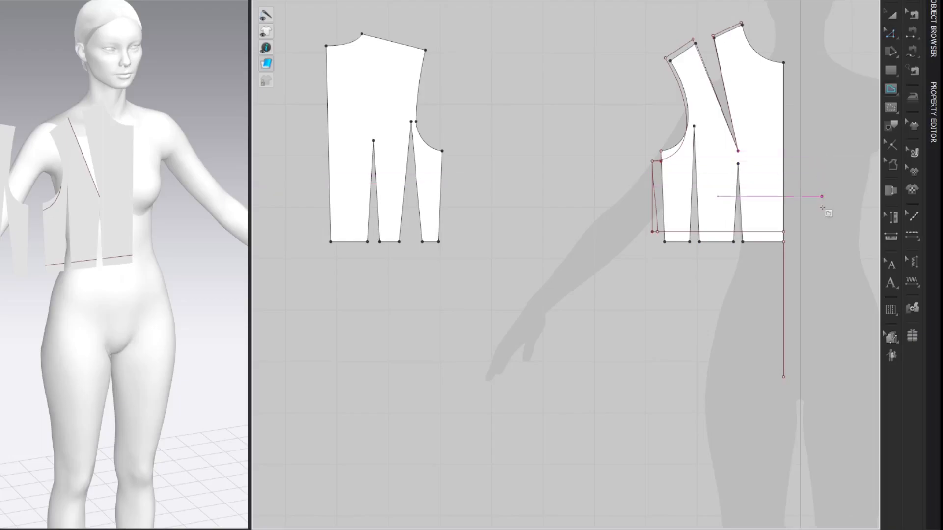
Step: Draw a horizontal hip line from the centre-front line's lower end to below the back's centre neck point, continuing up to that point
left_click(784, 377)
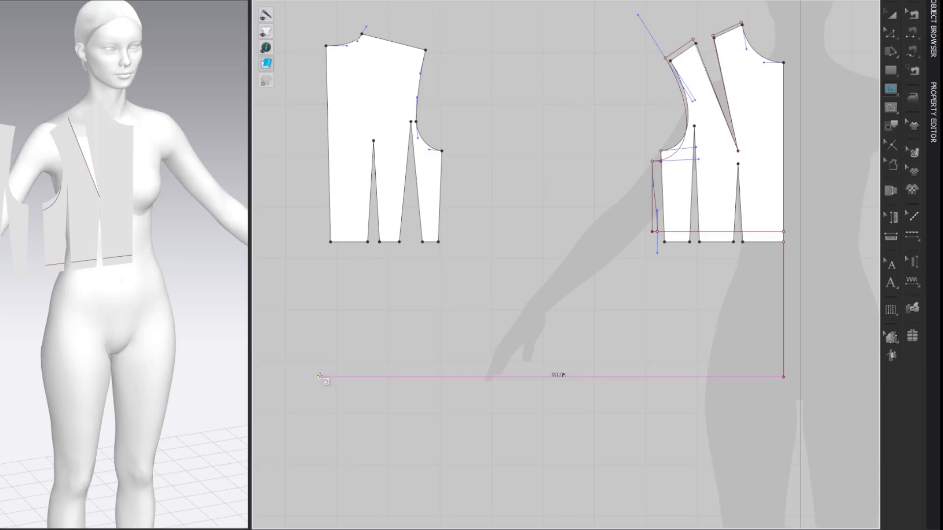
left_click(326, 377)
left_click(326, 45)
left_click(326, 46)
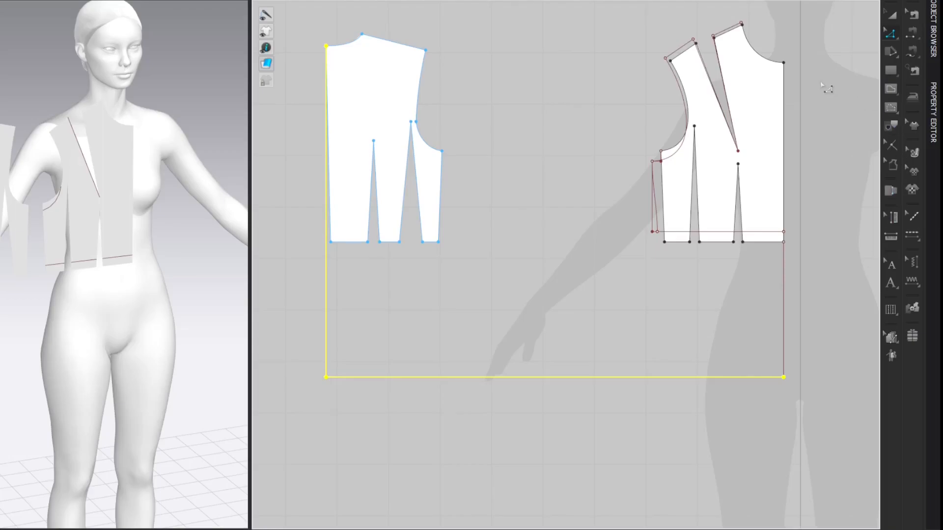
key("Escape")
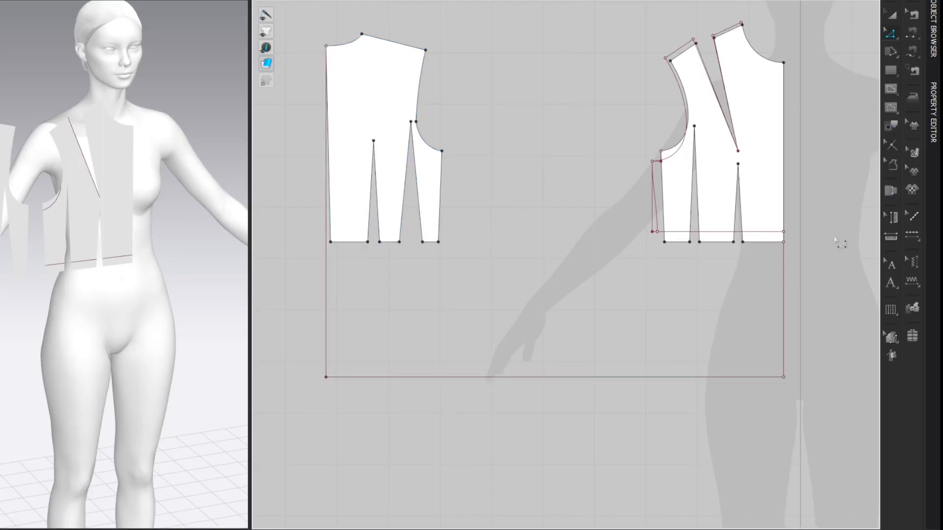
Step: Draw a vertical internal line 54 cm down from the hip line's centre-front end
scroll(839, 243, "down", 3)
key("g")
left_click(767, 300)
right_click(768, 329, "shift")
type("54")
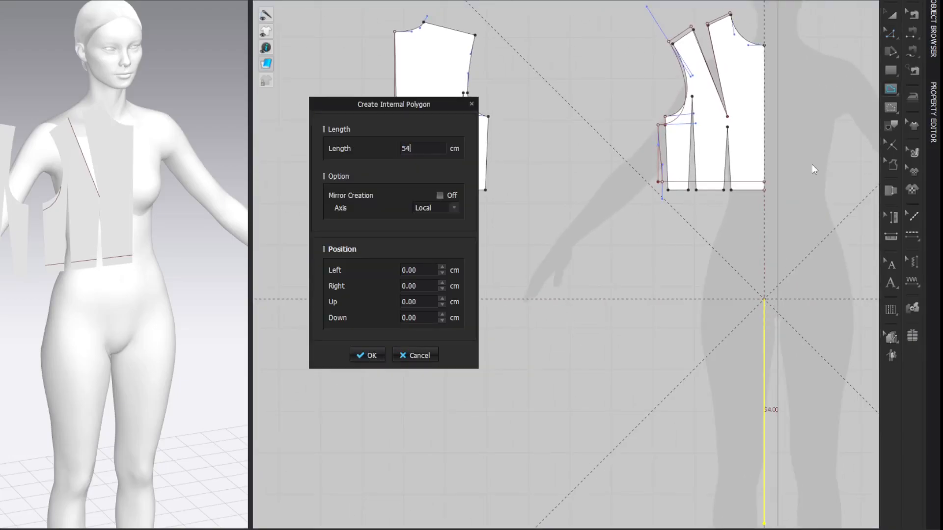
key("Tab")
left_click(372, 355)
Step: Continue the internal line horizontally to below the back's centre line and up to the hip line's centre-back end
scroll(448, 444, "down", 3)
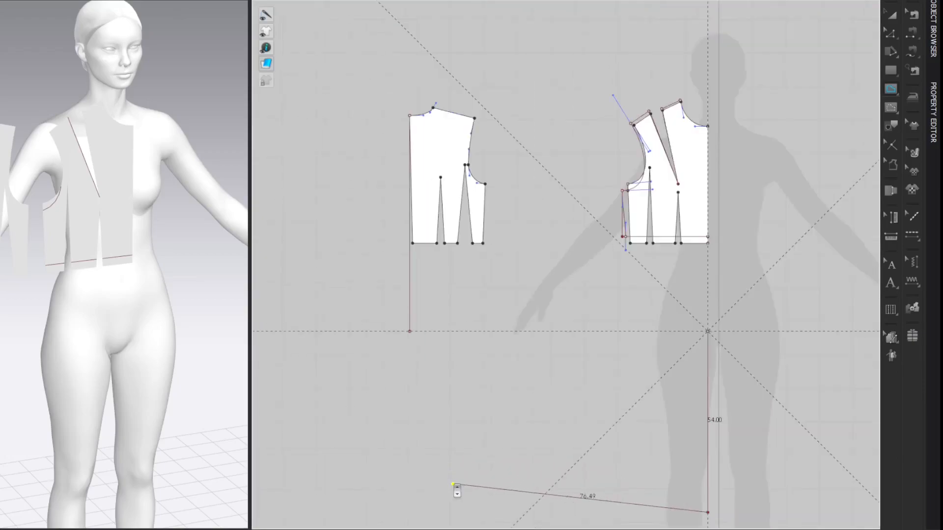
middle_click_drag(450, 409, 447, 392)
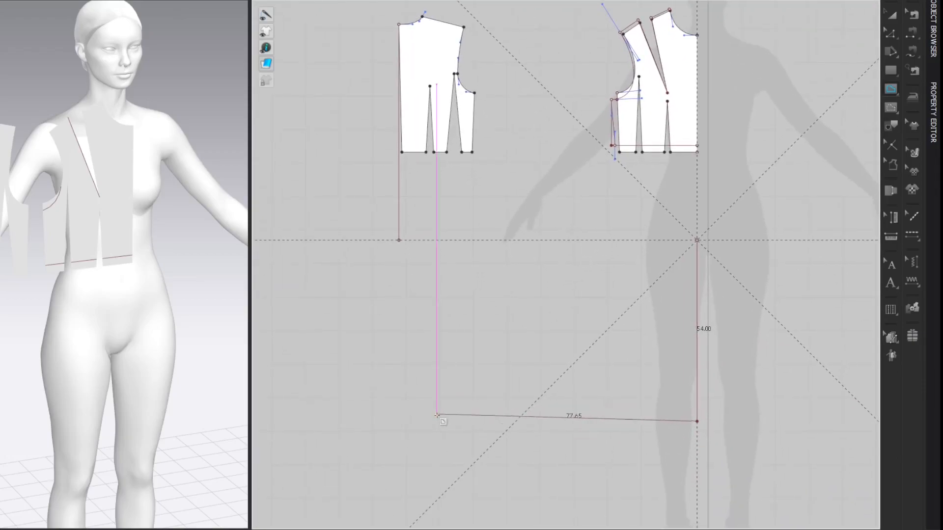
left_click(399, 421)
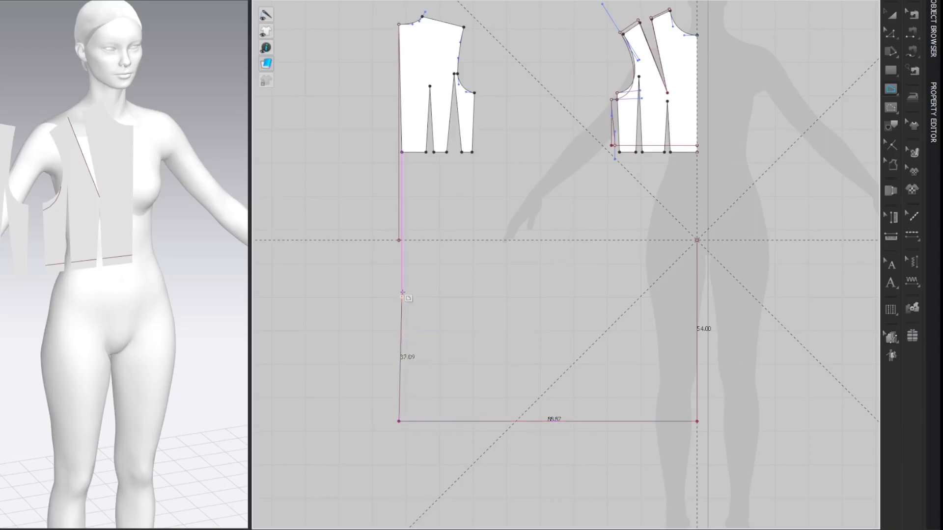
left_click(399, 240)
middle_click_drag(796, 147, 786, 159)
key("Escape")
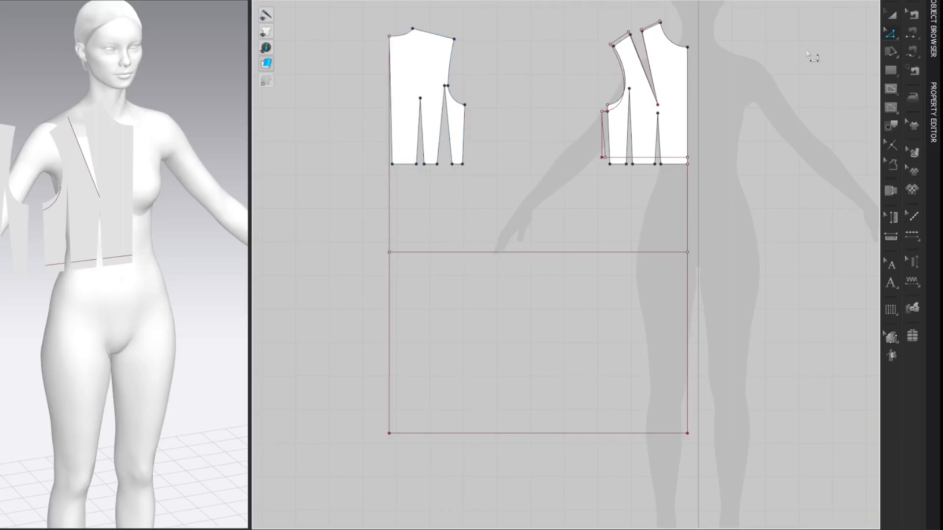
Step: Offset the horizontal hip line downward by 10 cm as an internal line
right_click(648, 252)
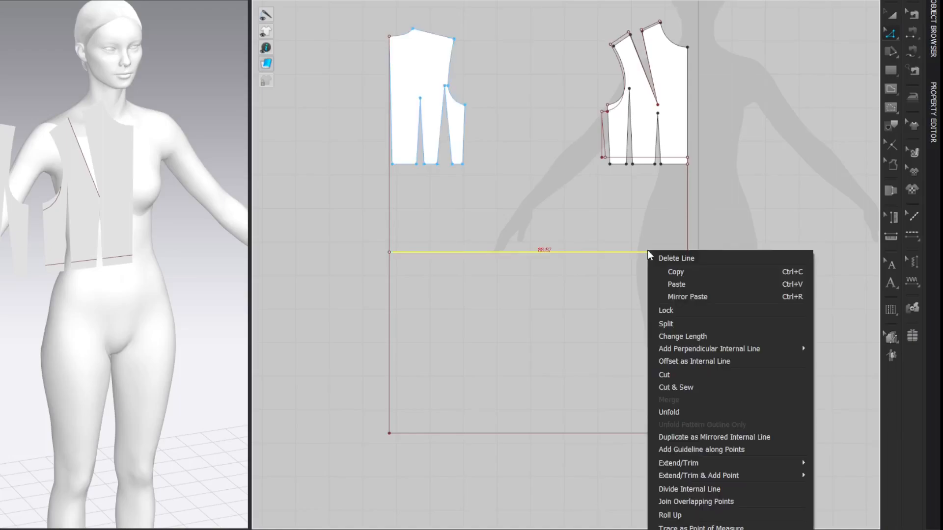
left_click(670, 361)
left_click_drag(403, 146, 252, 135)
left_click(175, 248)
left_click(290, 202)
type("10")
key("Return")
key("Return")
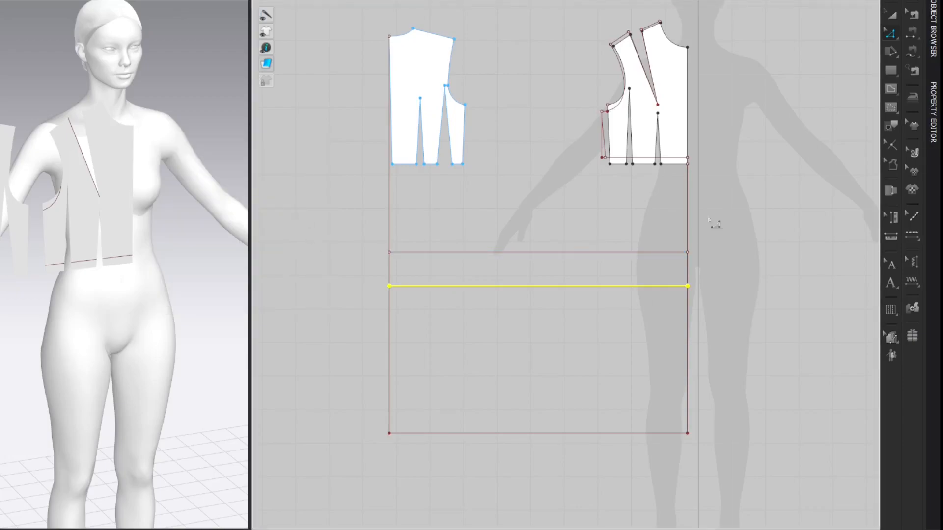
left_click(780, 125)
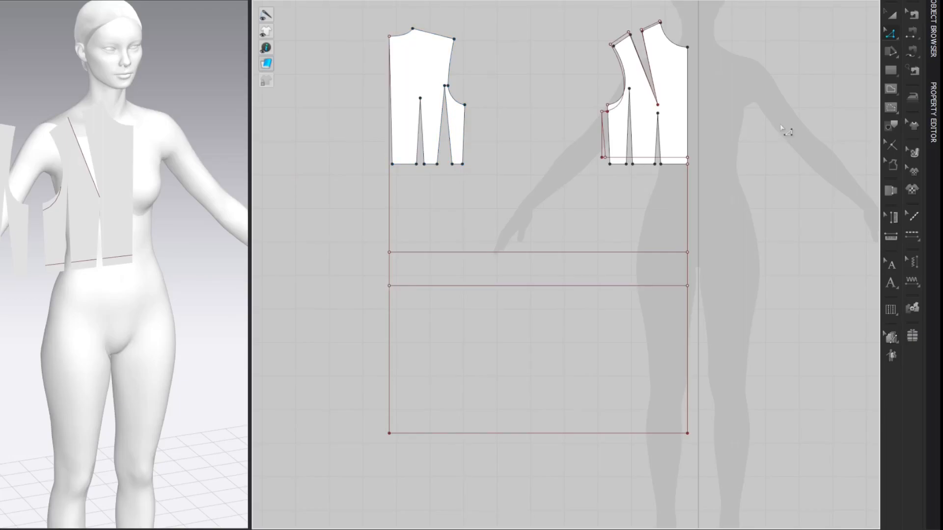
Step: Add points where the front's raised waistline intersects the side edge and both waist darts
scroll(756, 136, "up", 3)
middle_click_drag(756, 136, 741, 186)
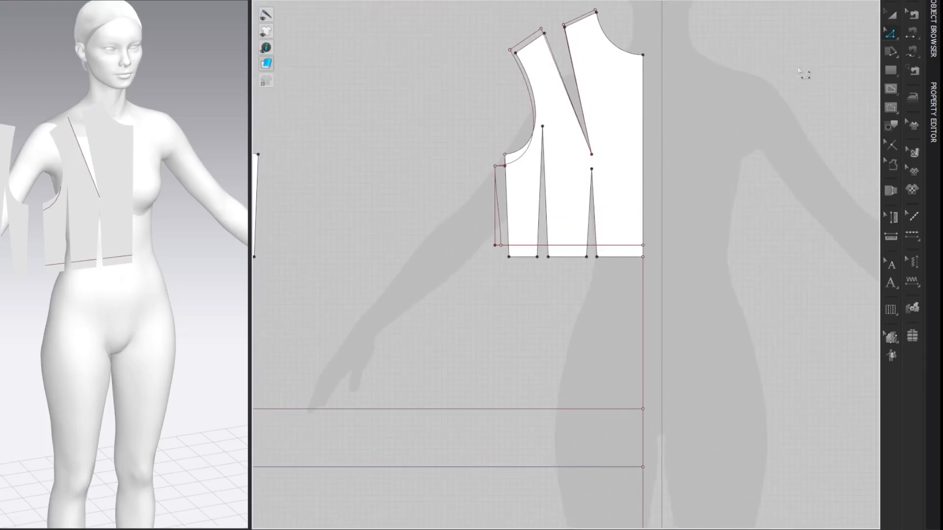
scroll(800, 74, "up", 2)
middle_click_drag(781, 89, 770, 119)
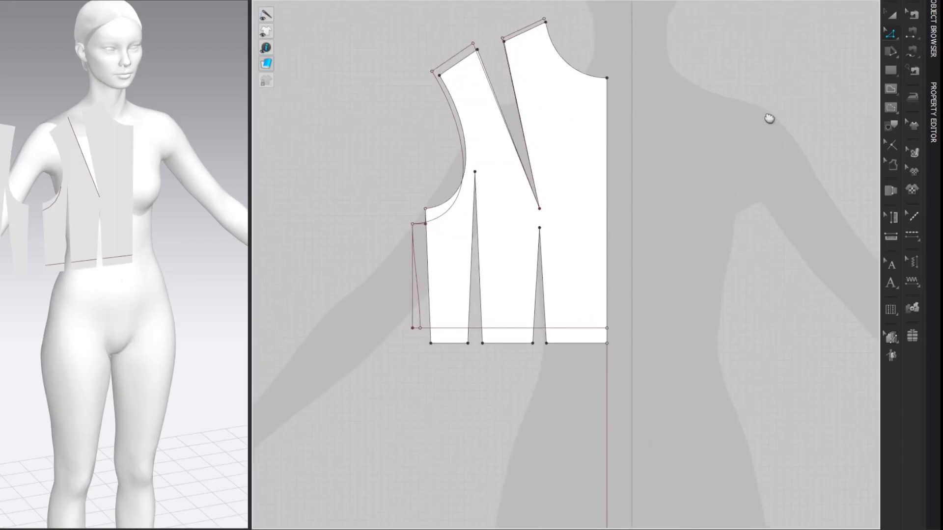
right_click(573, 329)
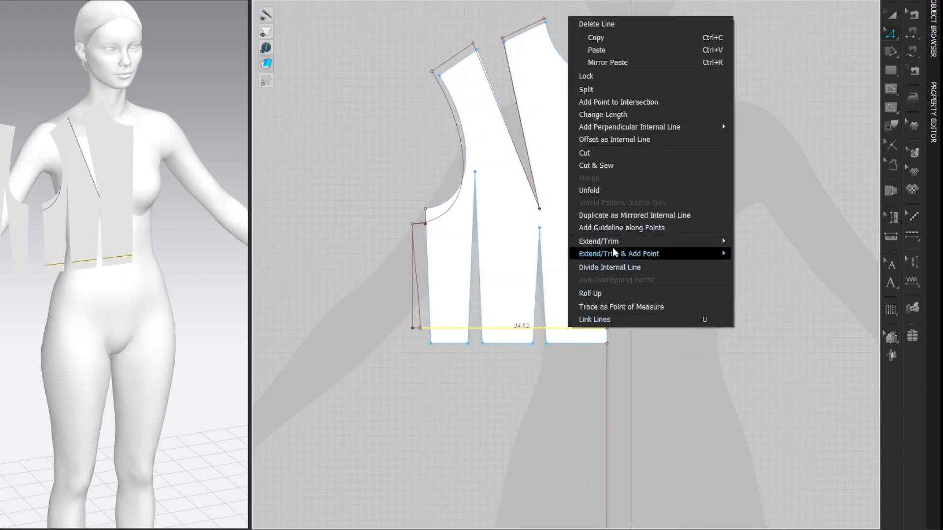
left_click(660, 102)
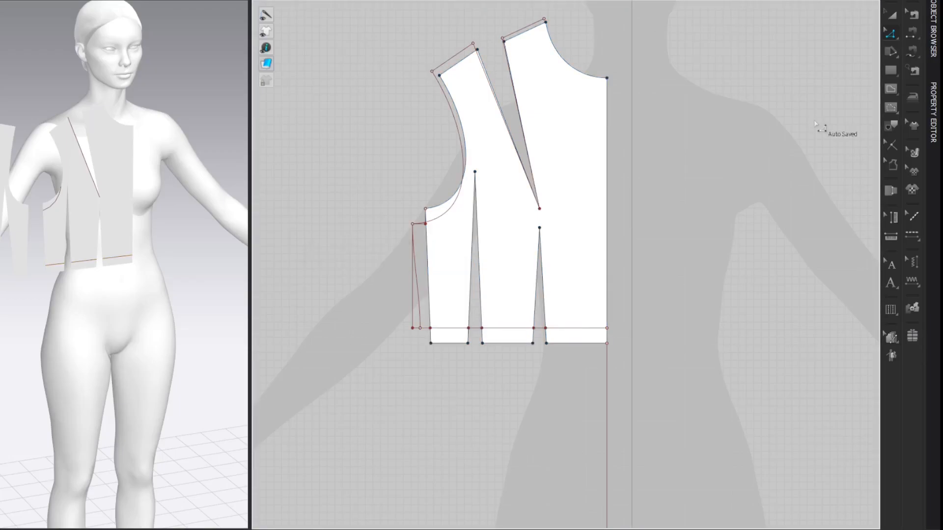
Step: Split the front waistline between the two darts 1 cm from the centre dart's side-facing leg
key("x")
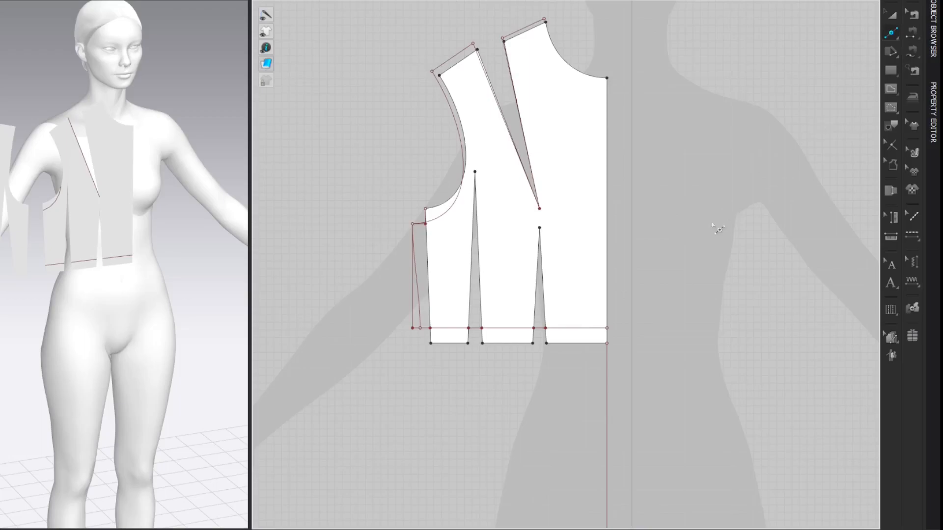
right_click(524, 328)
type("1")
key("Return")
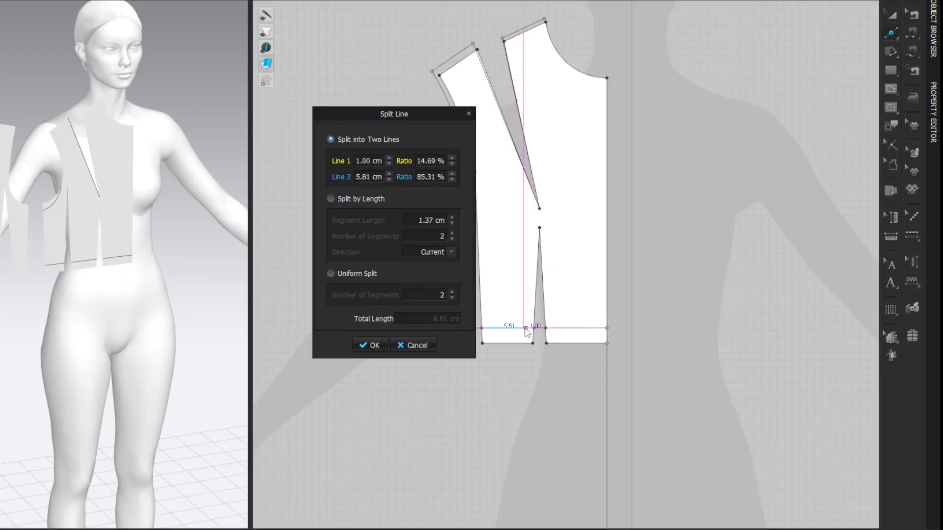
key("Return")
key("z")
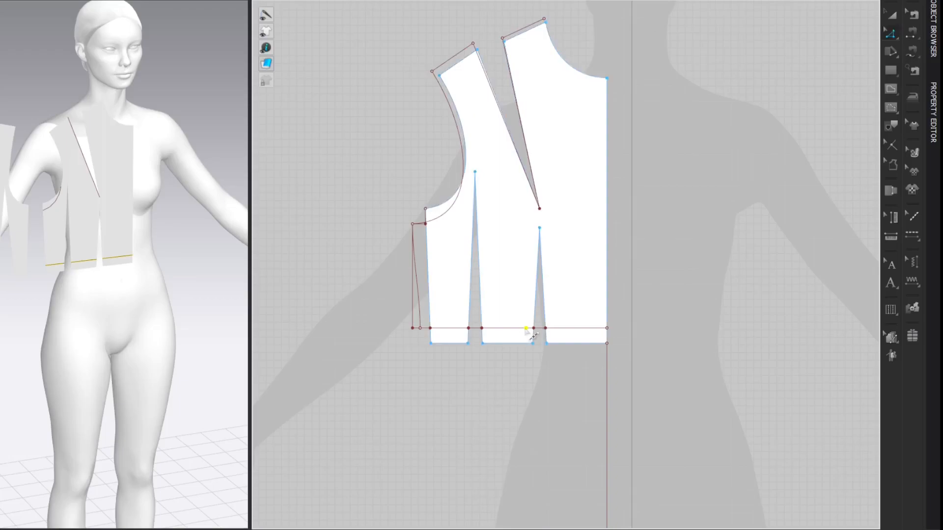
left_click(818, 149)
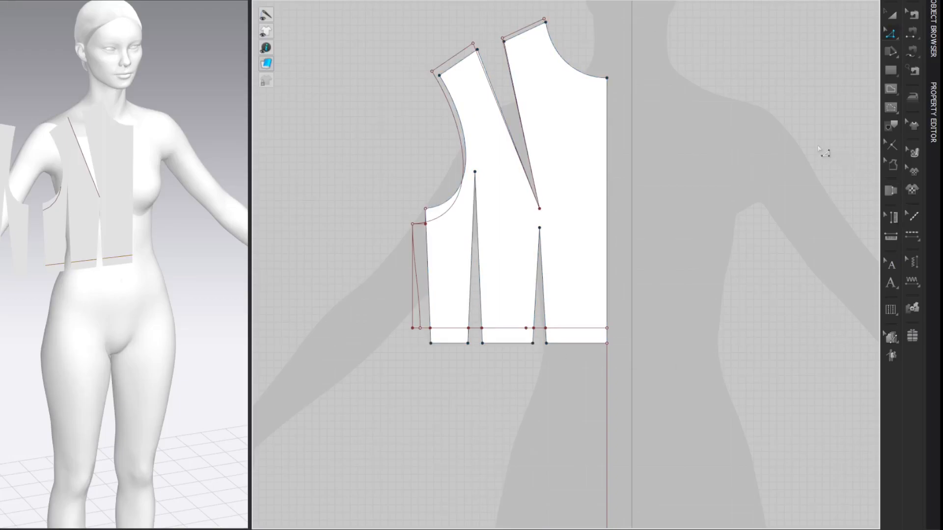
Step: Measure the side dart's width at the waistline and split the line 1.75 + 0.5 cm sideward from the 1 cm point
left_click(476, 332)
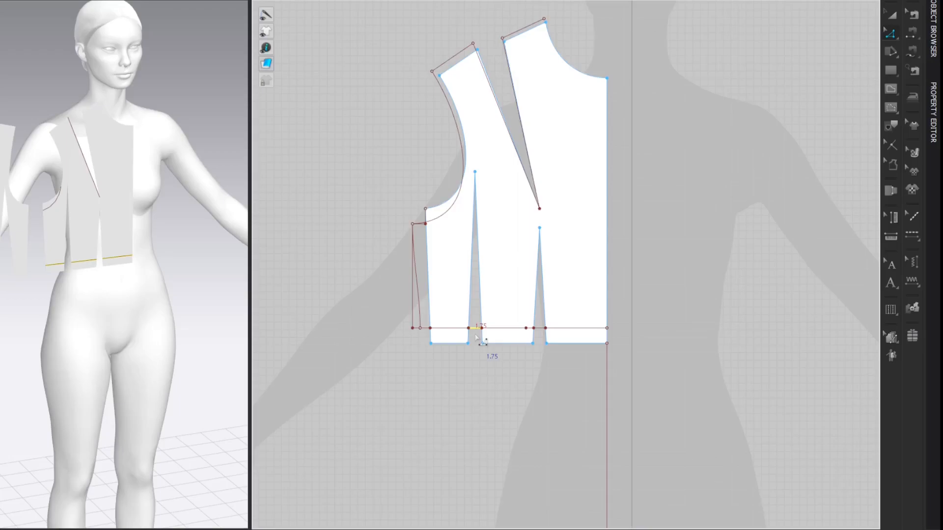
key("x")
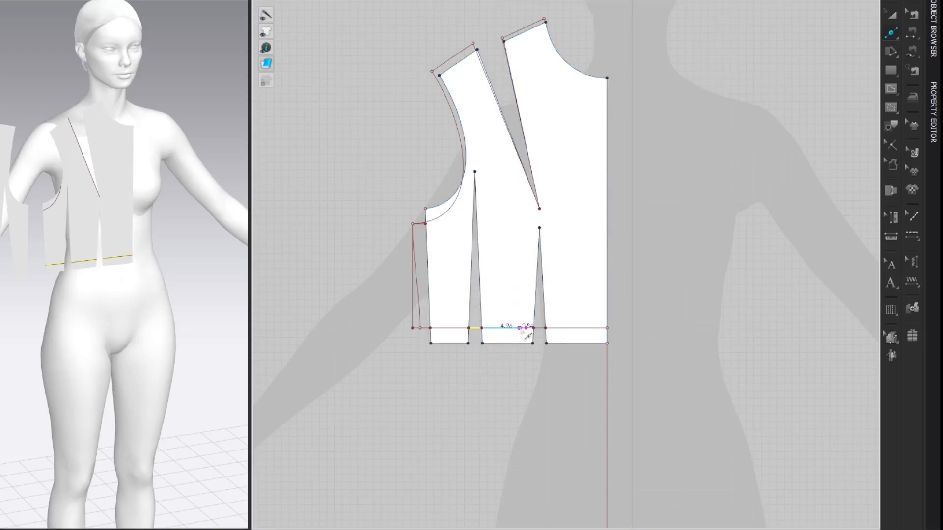
right_click(524, 333)
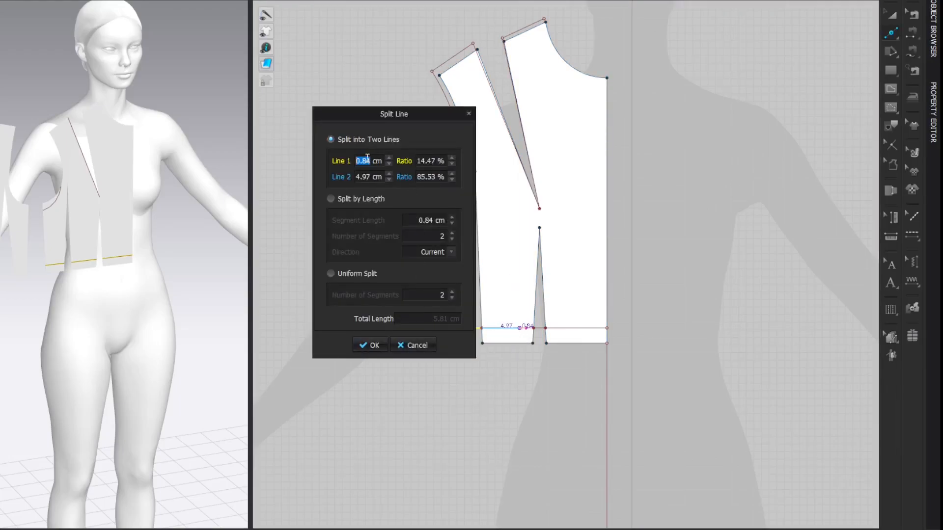
left_click(376, 170)
type("1.75")
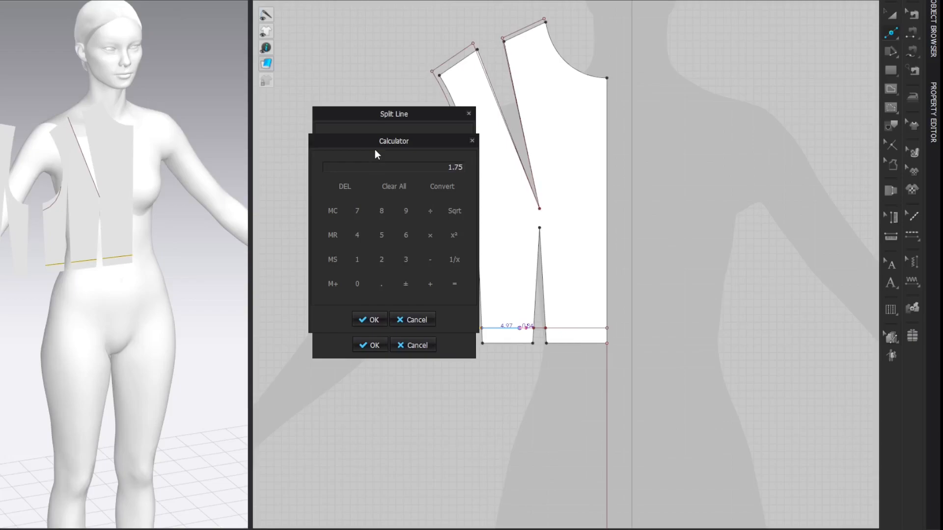
type("0.5")
key("equal")
left_click(364, 315)
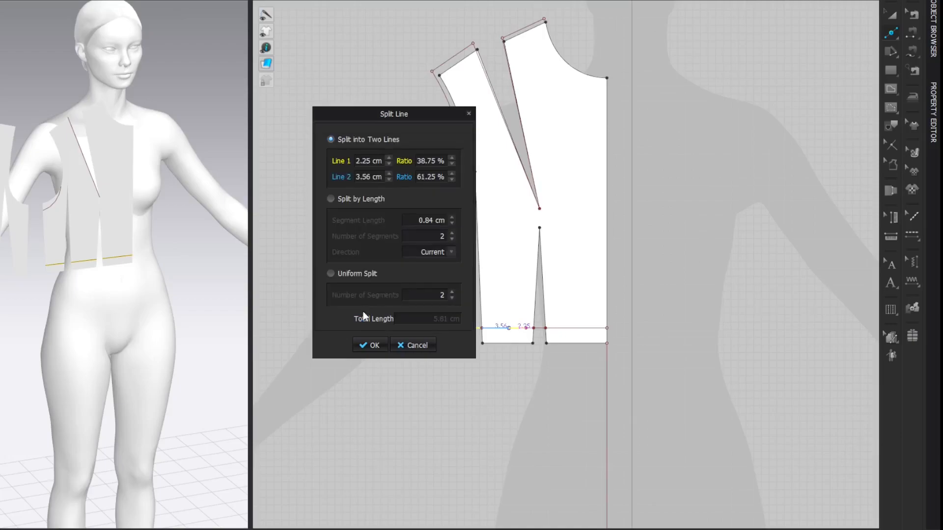
left_click(362, 347)
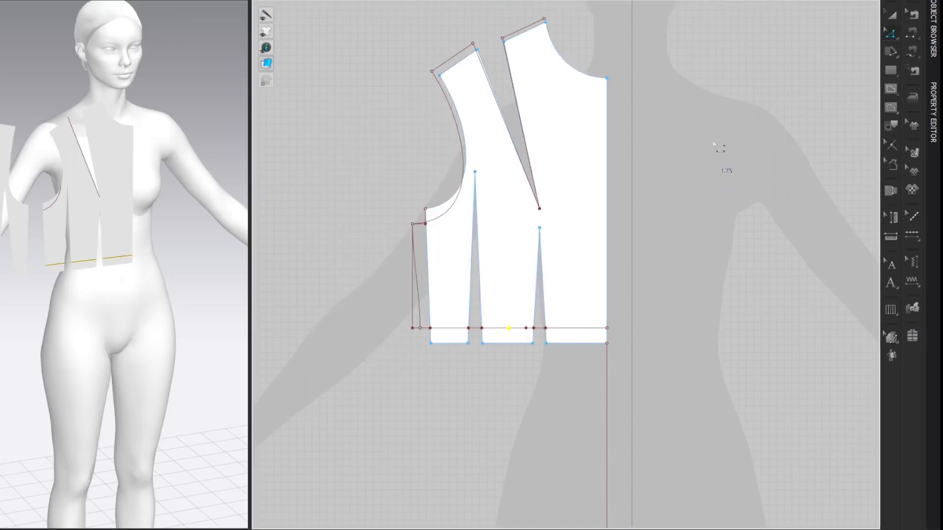
left_click(733, 91)
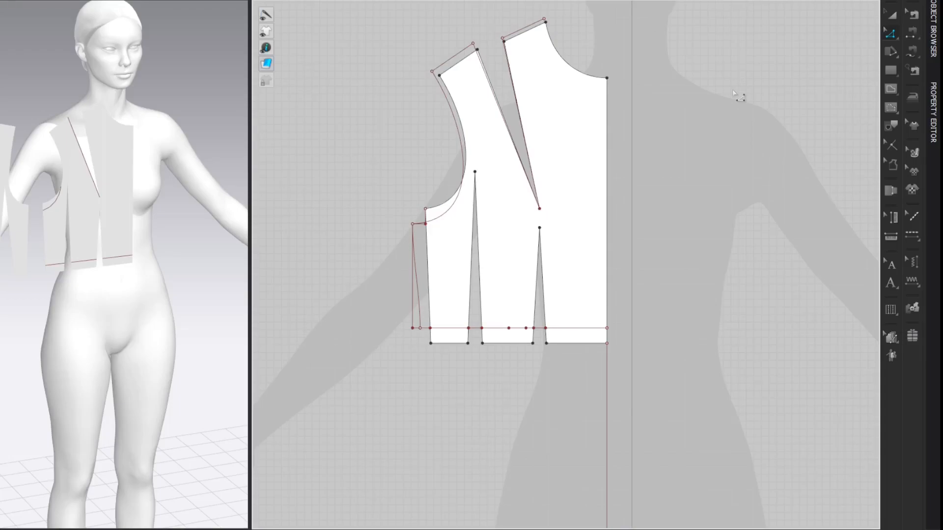
Step: Split the new 2.25 cm dart segment on the front waistline uniformly into 2 segments
key("x")
right_click(517, 329)
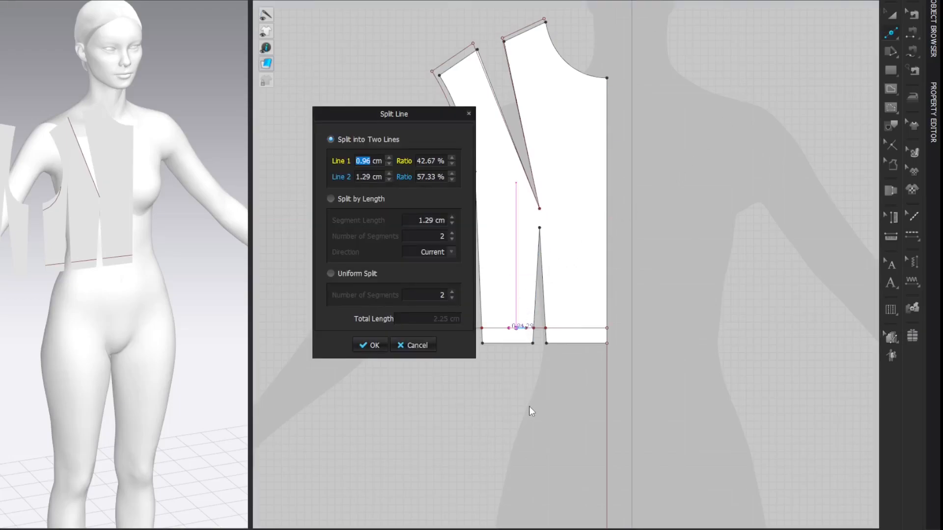
left_click(330, 274)
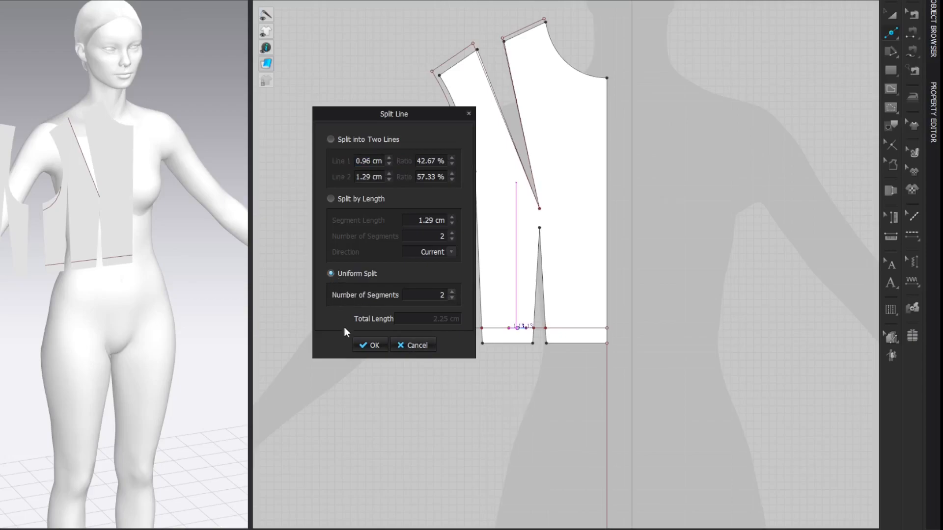
left_click(361, 344)
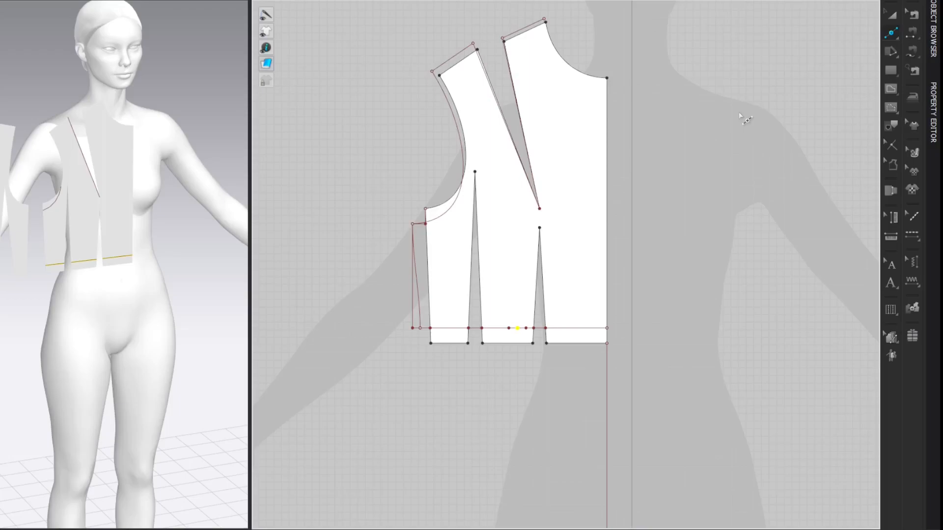
Step: Draw a vertical internal line from the new dart segment's midpoint on the waistline down to the hip line
scroll(740, 115, "down", 2)
middle_click_drag(753, 208, 737, 180)
key("g")
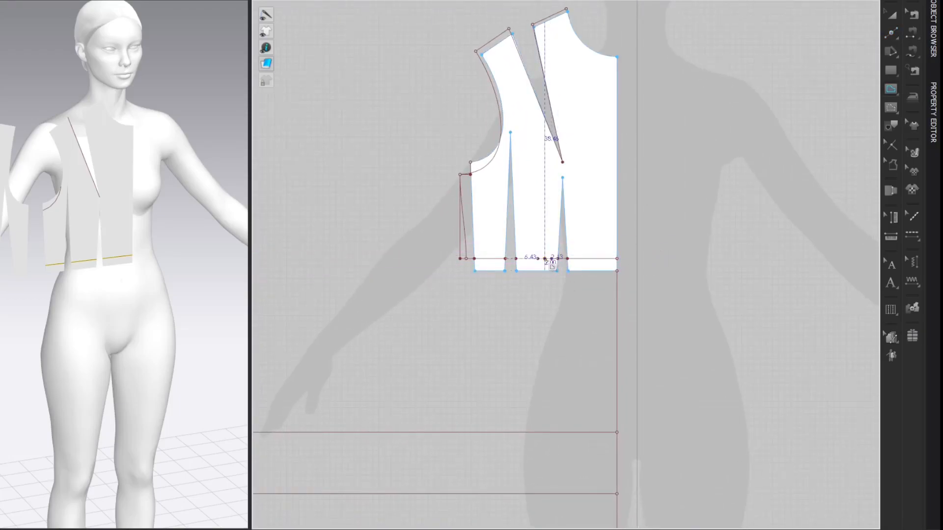
left_click(545, 259)
double_click(545, 432)
key("z")
left_click(747, 100)
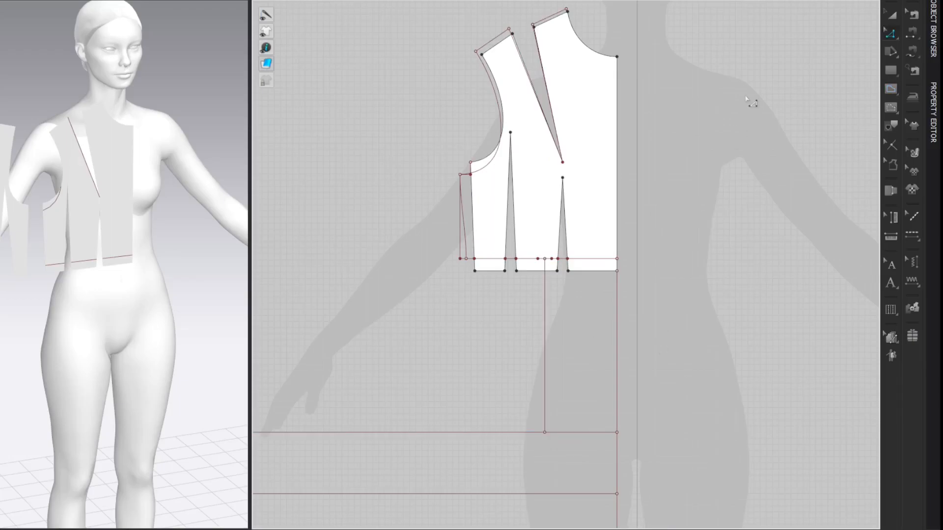
Step: Draw a 1.5 cm vertical line up from the side waist dart's tip and a horizontal line from its upper end to the armhole
middle_click_drag(723, 22, 715, 30)
key("g")
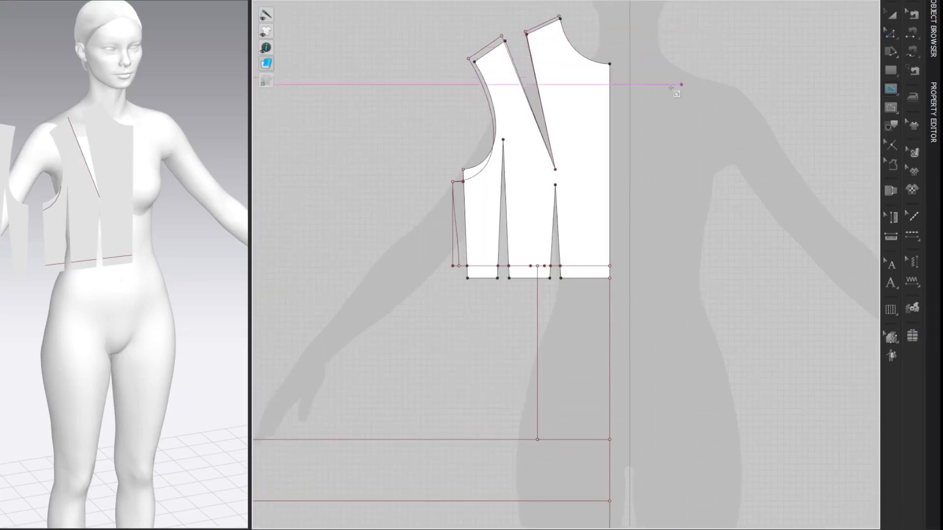
left_click(503, 139)
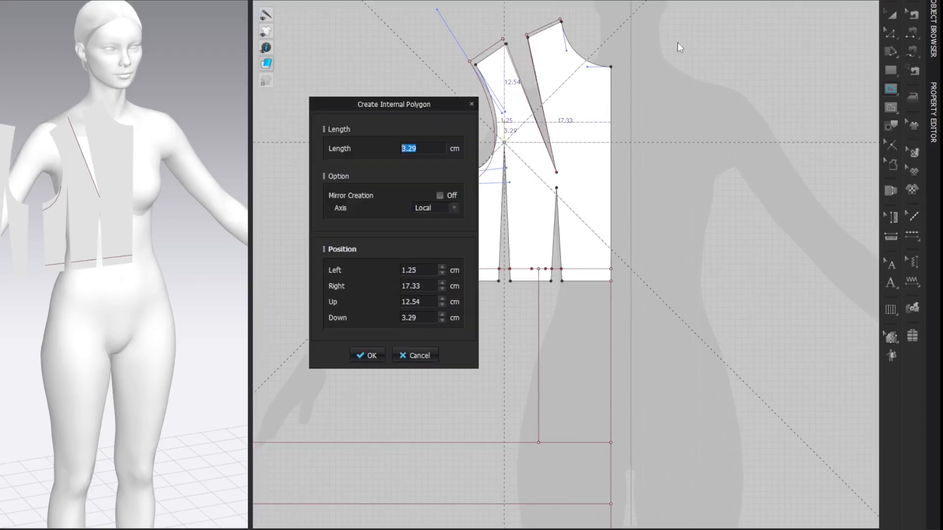
type("1.5")
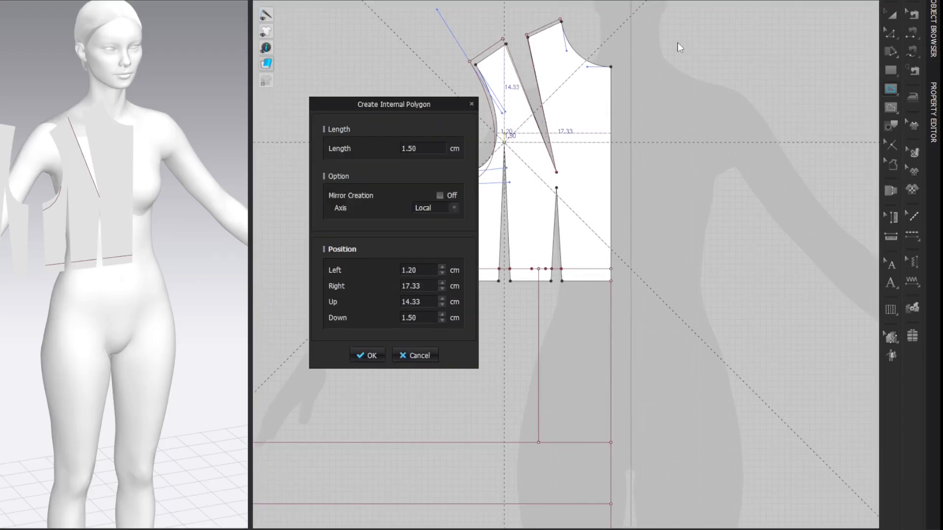
key("Return")
left_click(759, 81)
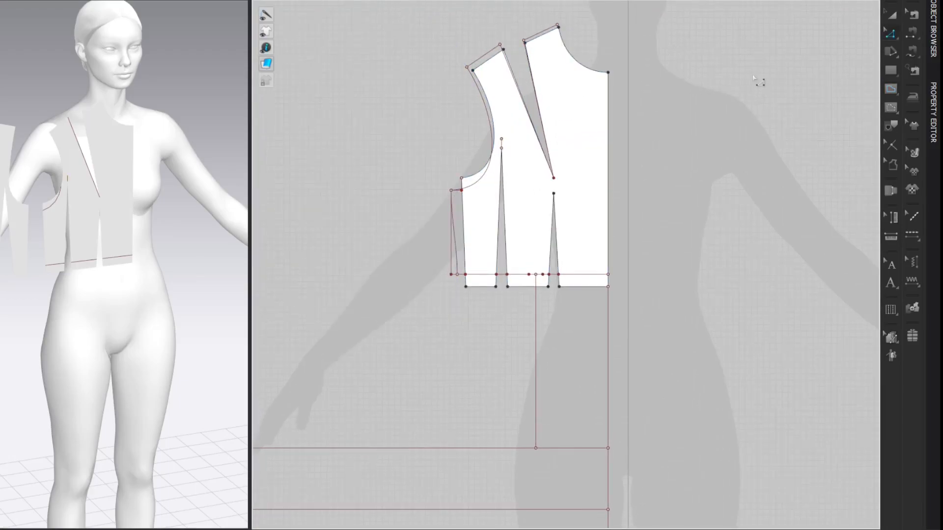
key("g")
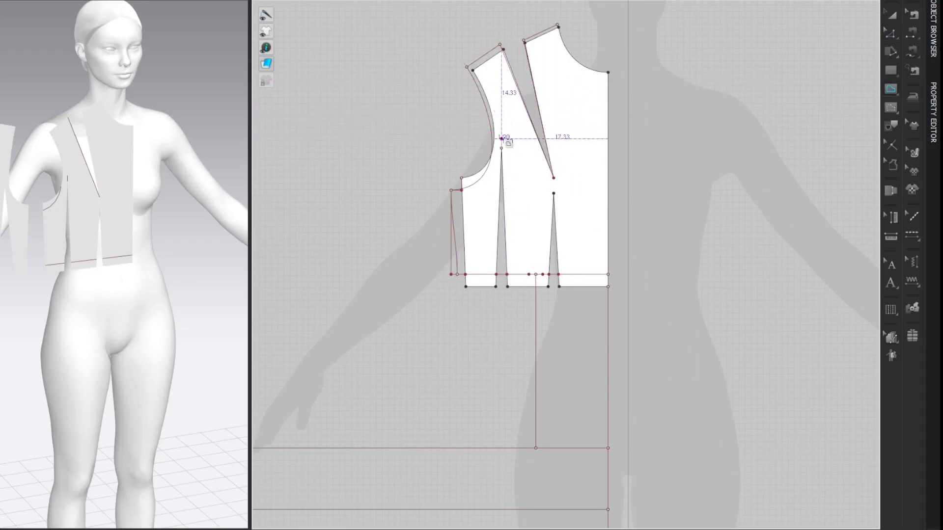
double_click(492, 138)
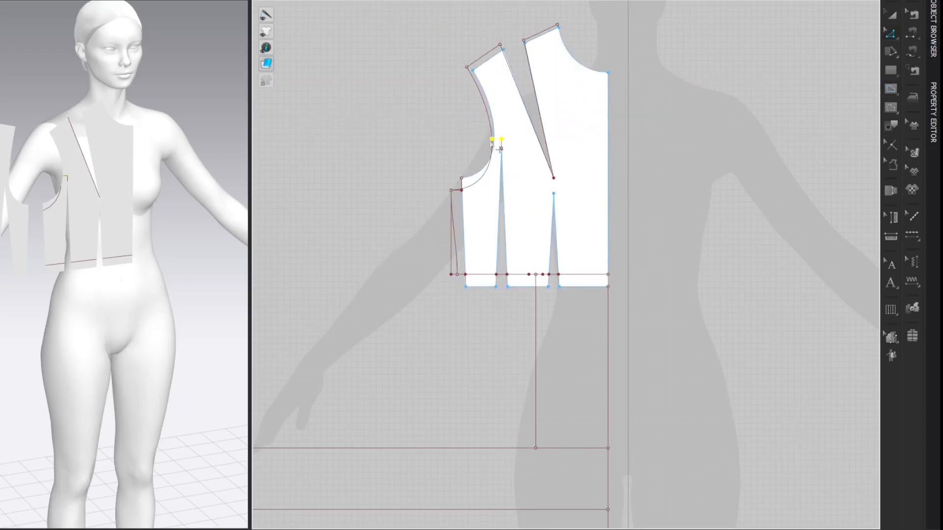
Step: Draw a closed internal dart from the armhole point through both 2.25 cm dart segment ends on the waistline to the hip-line point
left_click(743, 69)
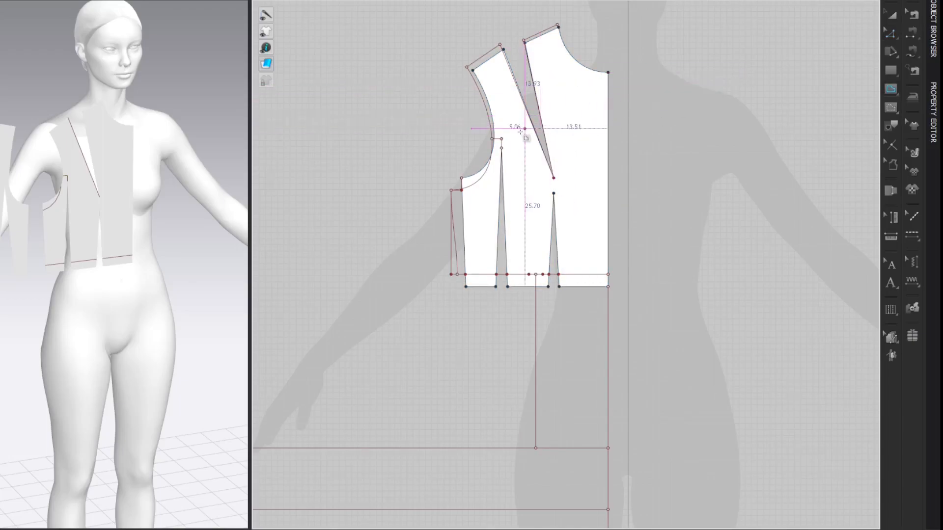
left_click(492, 139)
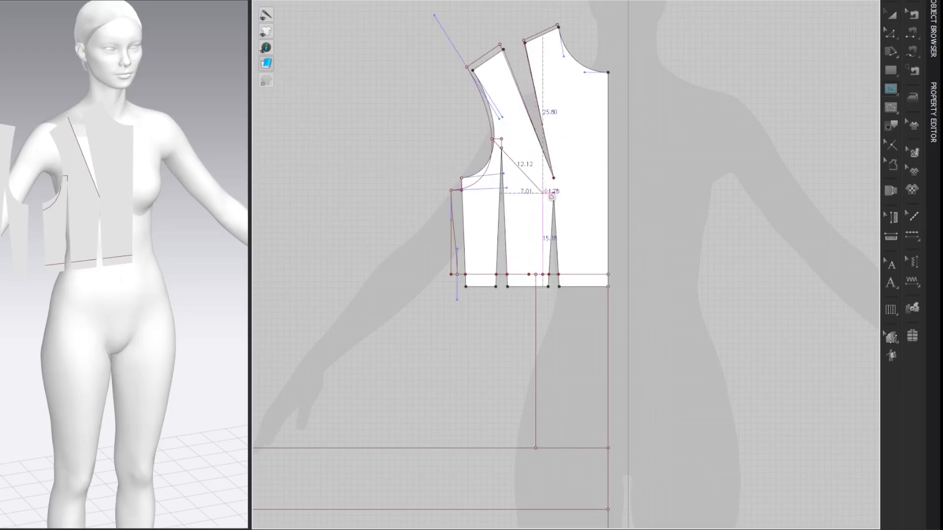
left_click(542, 274)
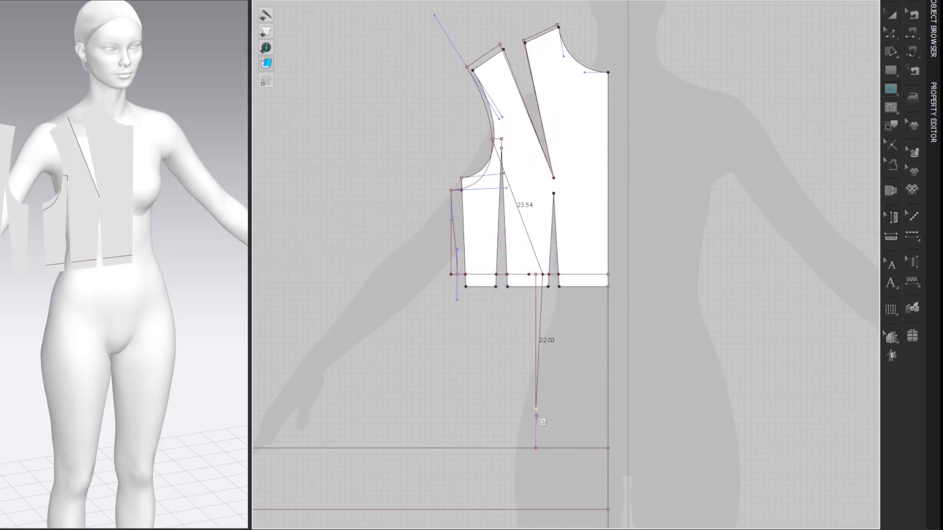
left_click(535, 448)
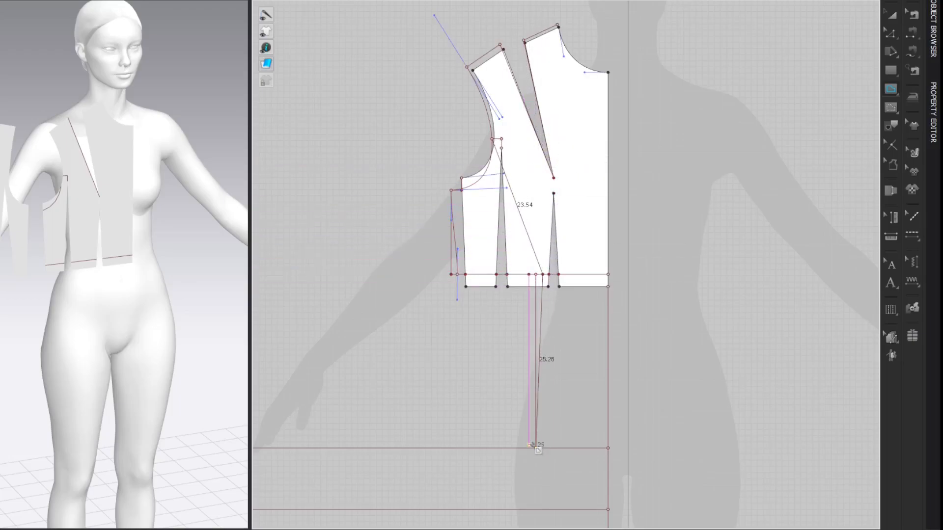
left_click(529, 274)
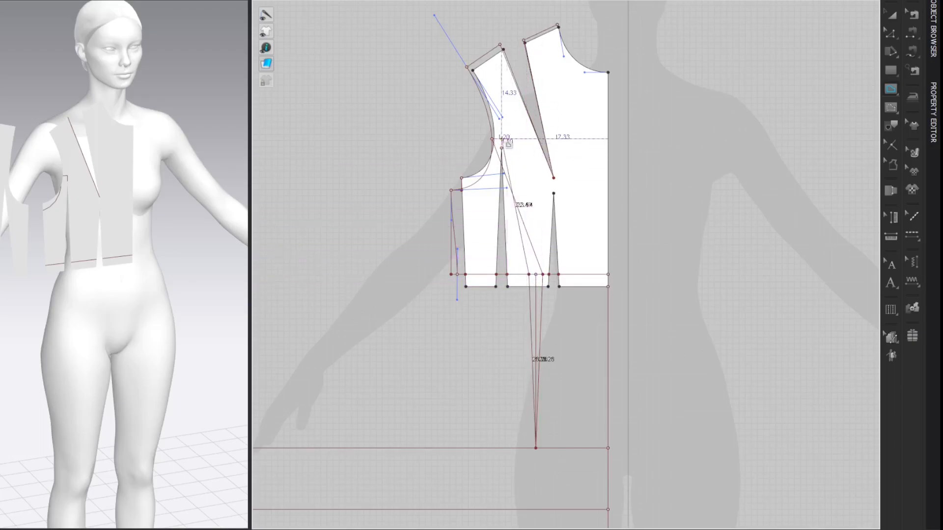
left_click(492, 139)
key("z")
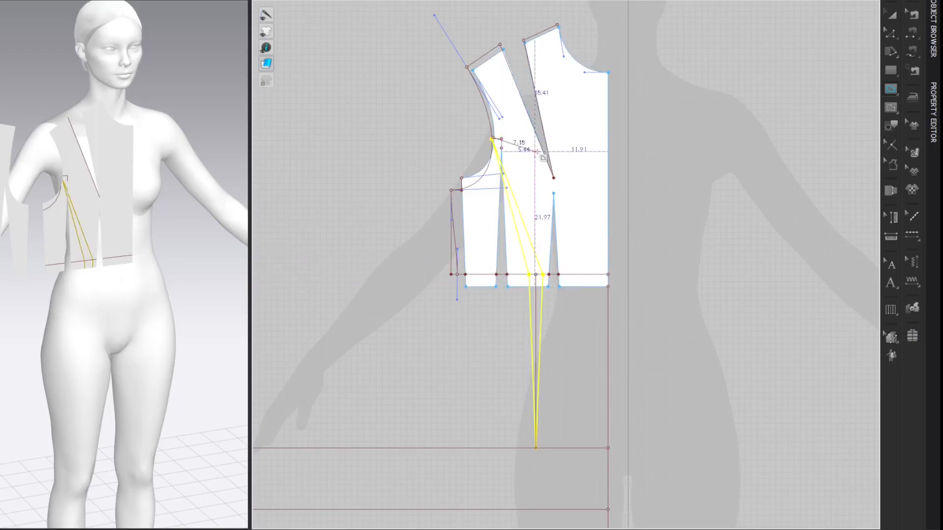
Step: Curve both upper dart legs between the armhole and the waistline outward toward the center front
key("v")
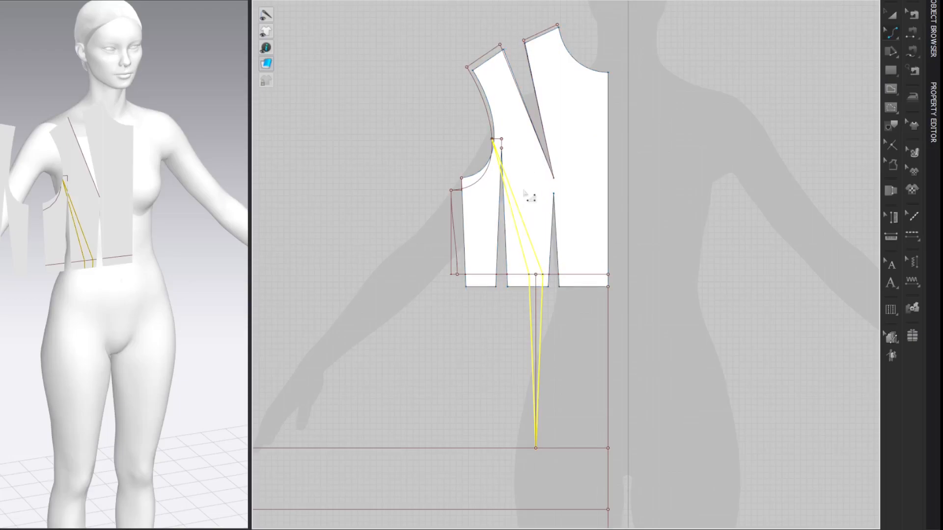
mouse_move(522, 188)
left_mouse_down()
mouse_move(520, 202)
mouse_move(532, 202)
mouse_move(524, 198)
left_mouse_up()
key("z")
mouse_move(530, 179)
left_mouse_down()
mouse_move(533, 194)
mouse_move(527, 170)
left_mouse_up()
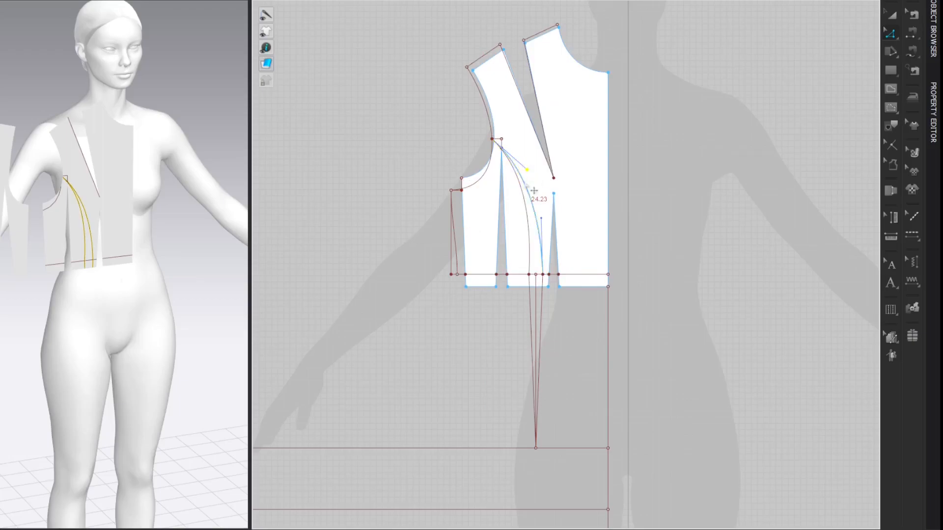
left_click(531, 231)
left_click_drag(532, 217, 542, 218)
left_click(538, 234)
left_click(562, 312)
Step: Curve the two lower dart legs slightly outward between the waistline and the hip line
key("v")
left_click_drag(545, 306, 530, 315)
key("z")
key("v")
key("z")
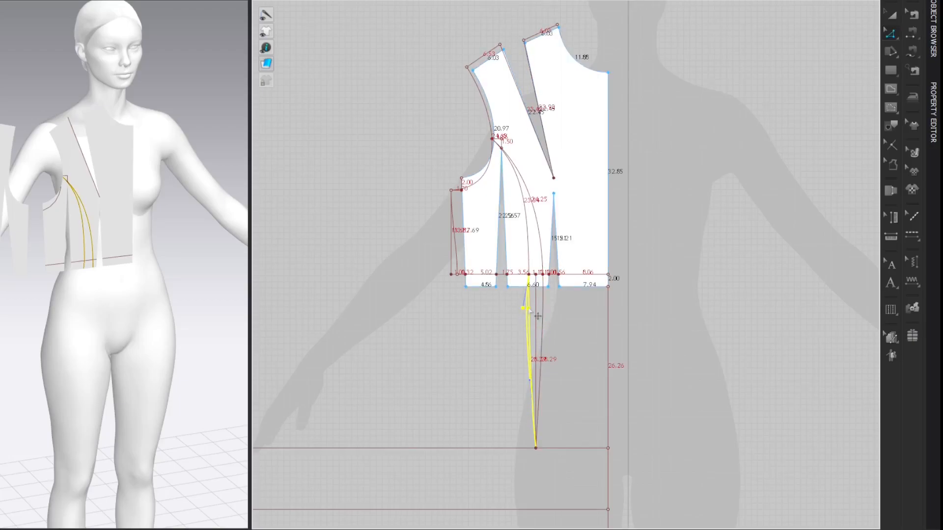
left_click(573, 307)
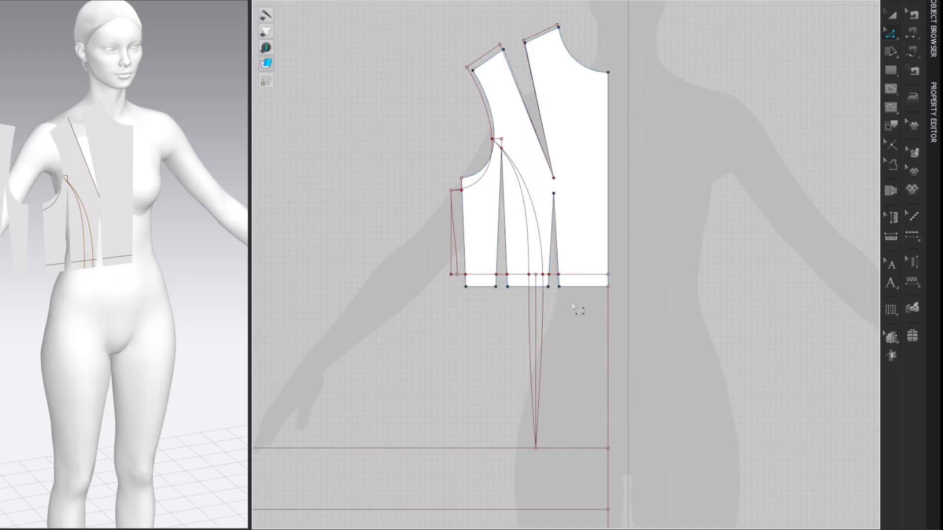
left_click(528, 310)
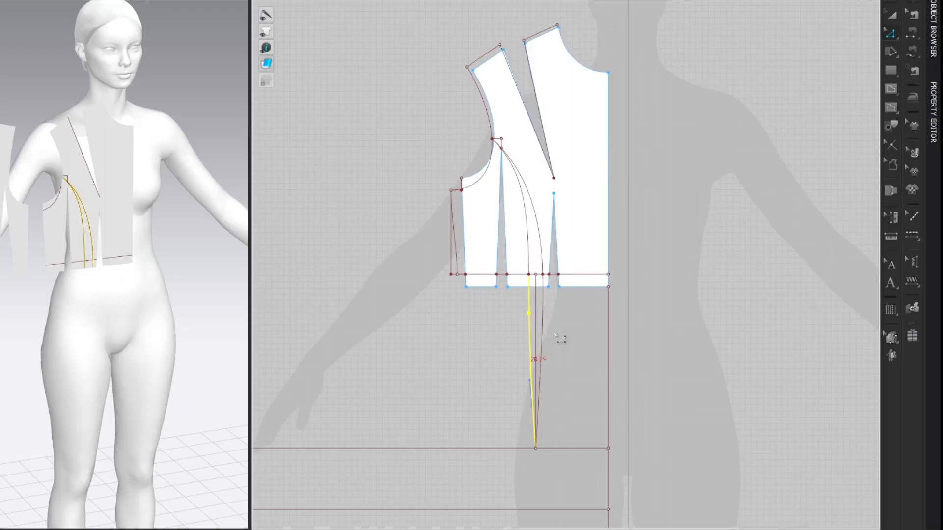
left_click(806, 51)
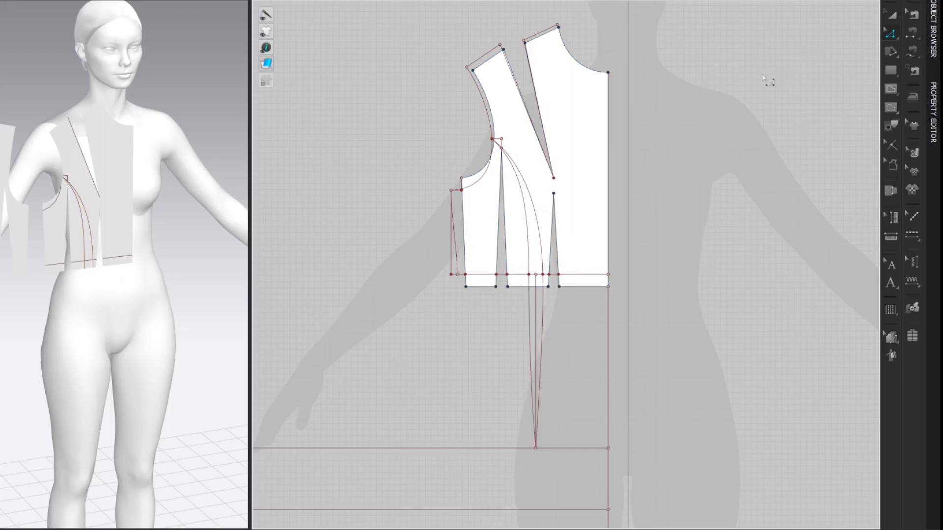
Step: Look up the avatar's Low Hip circumference in the avatar size details
right_click(132, 4)
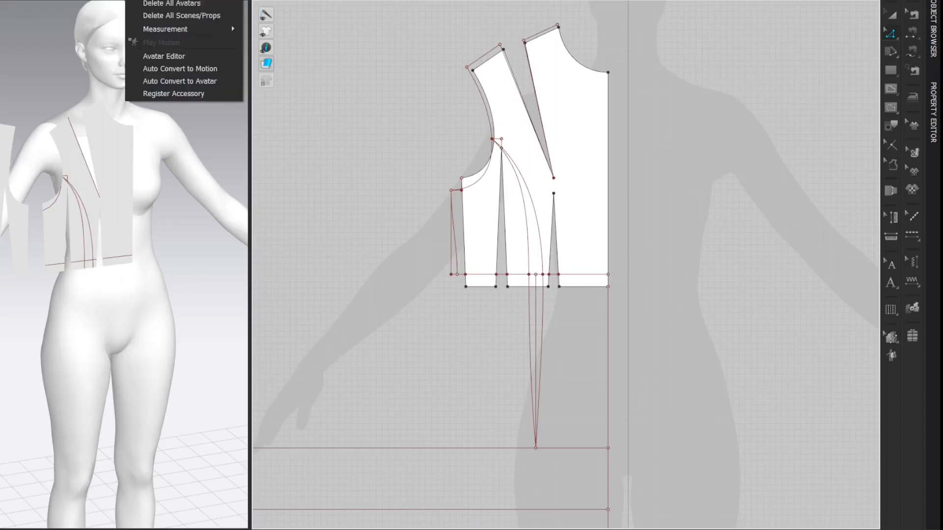
left_click(147, 52)
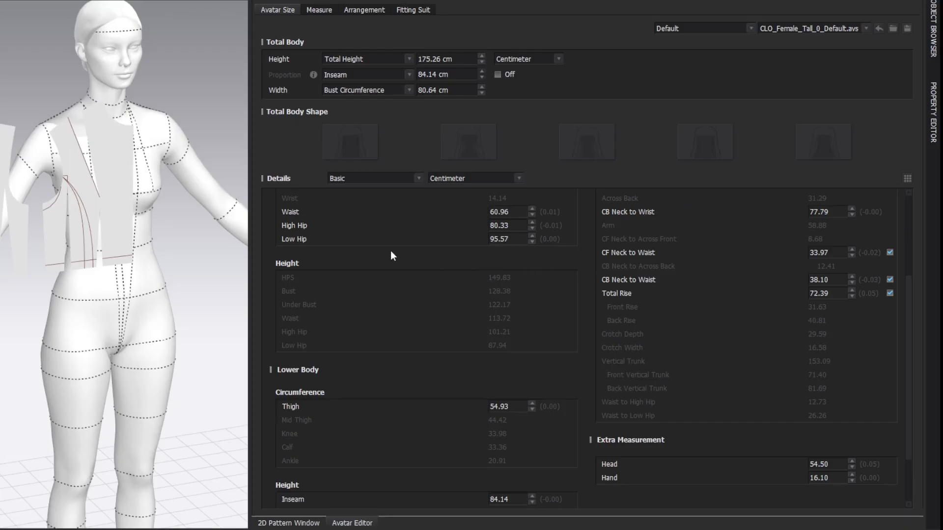
scroll(307, 254, "up", 2)
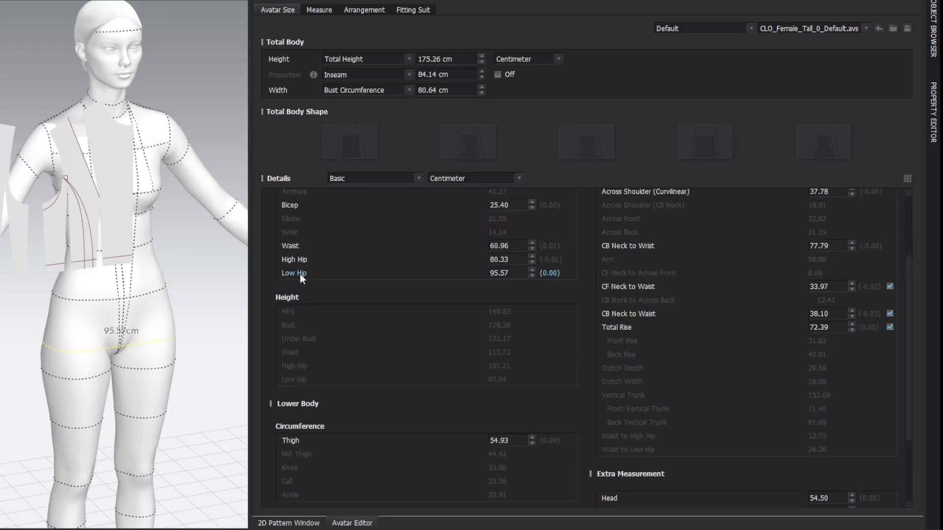
double_click(498, 274)
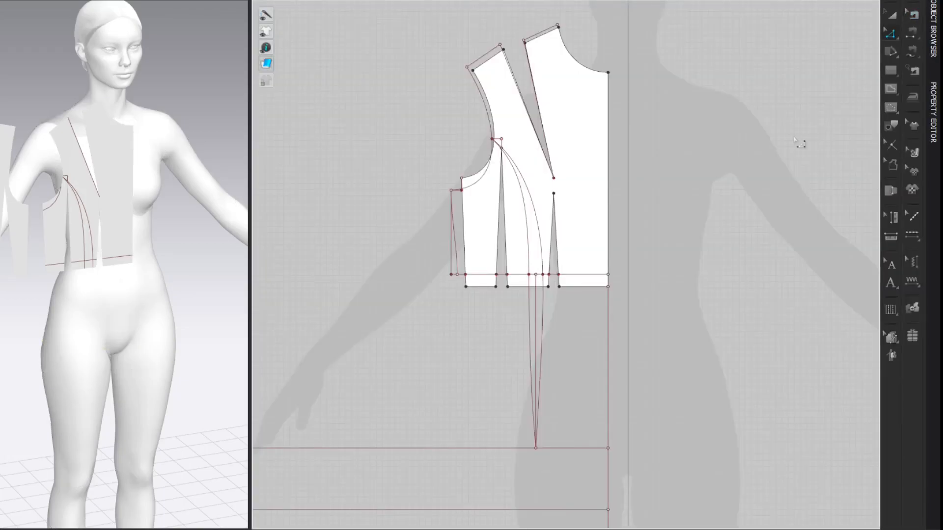
Step: Split the front hip line at 95.57/4 + 4.5 cm from the center front
key("v")
right_click(573, 448)
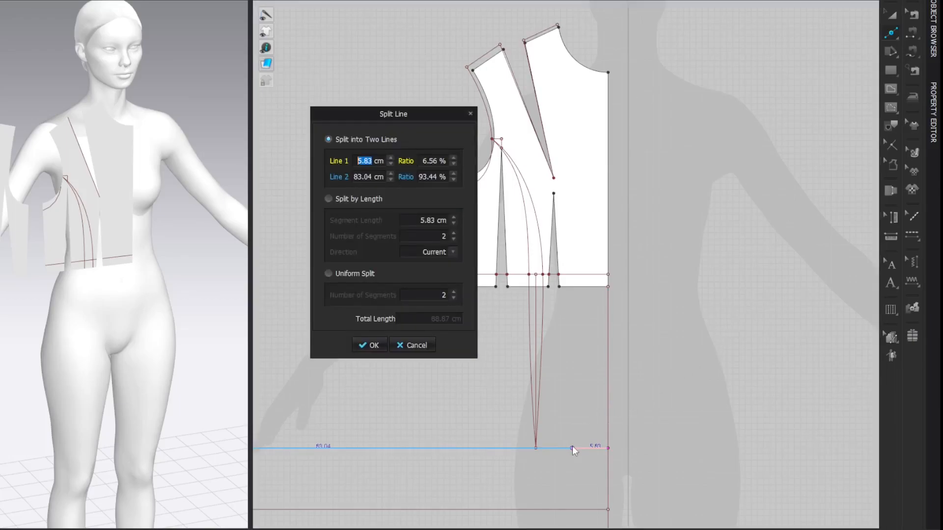
right_click(364, 162)
type("95.57/4=")
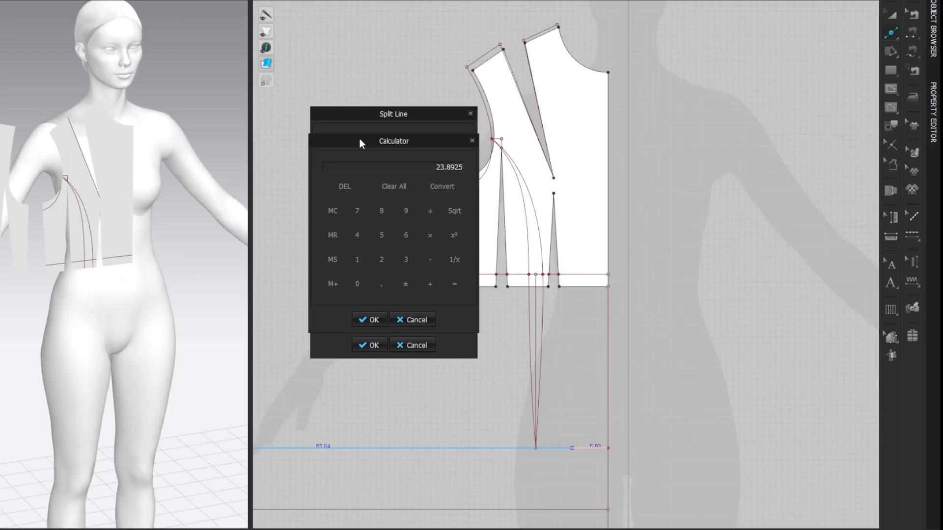
type("+4.5=")
left_click(374, 320)
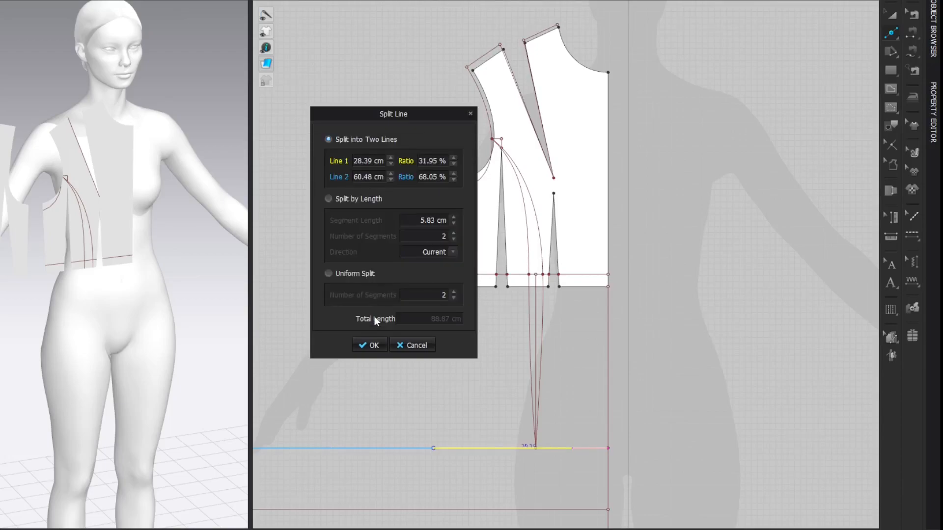
left_click(371, 345)
key("z")
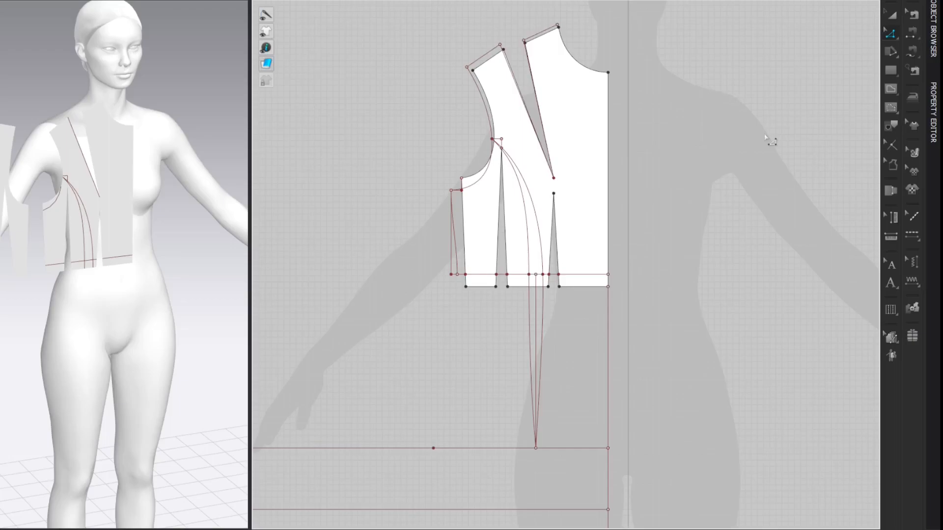
Step: Draw a vertical internal line from the hip split point to the line below and shift its lower end 0.5 cm sideward
key("g")
middle_click_drag(735, 201, 734, 97)
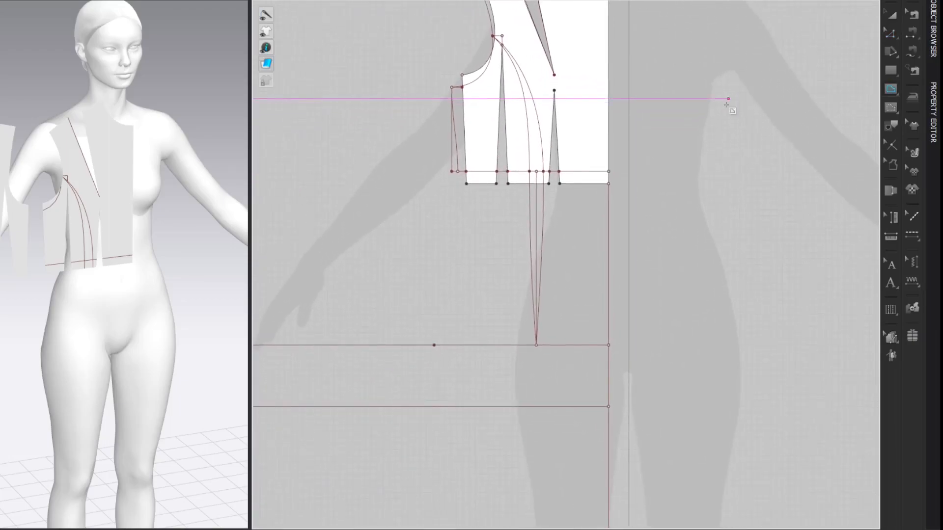
left_click(433, 345)
double_click(435, 407)
key("z")
right_click_drag(435, 408, 428, 410)
type("0.5")
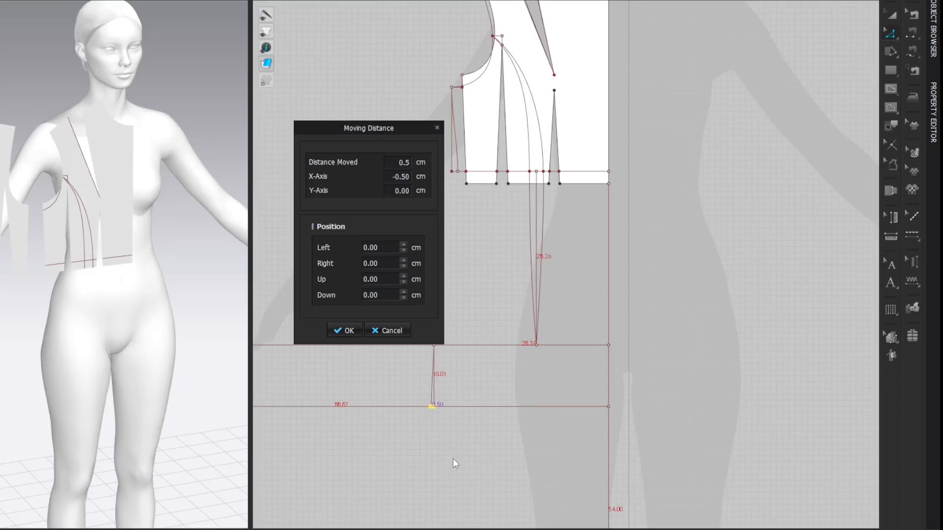
key("Return")
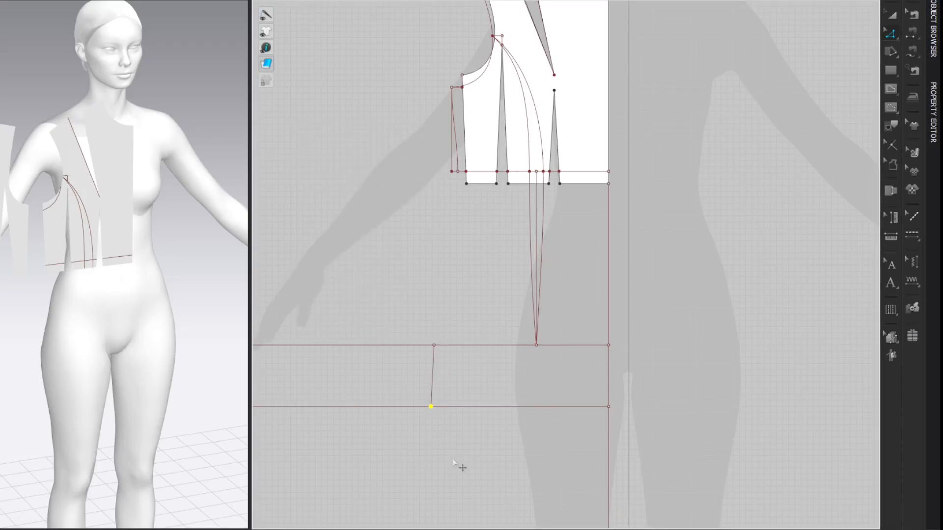
Step: Extend the slanted side line below the hip along its own direction down to the hem line
scroll(822, 173, "down", 1)
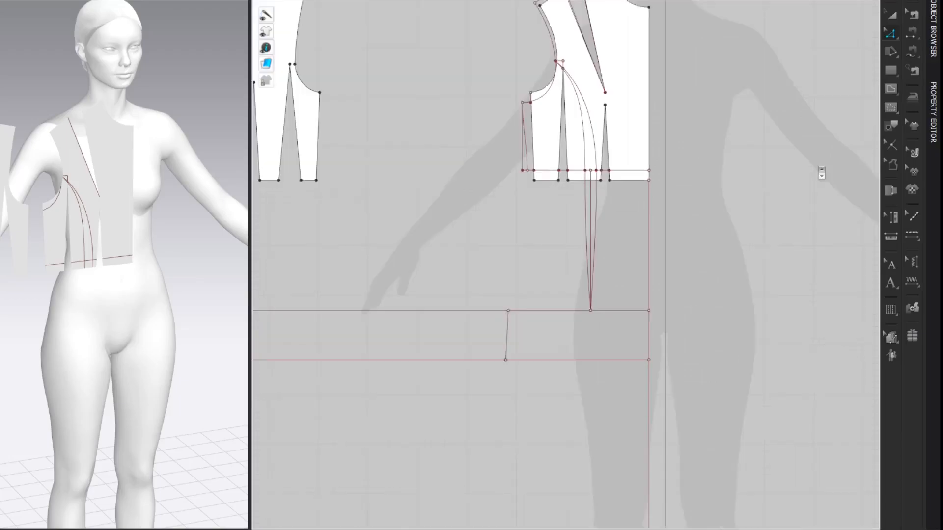
scroll(820, 209, "down", 1)
scroll(791, 189, "down", 1)
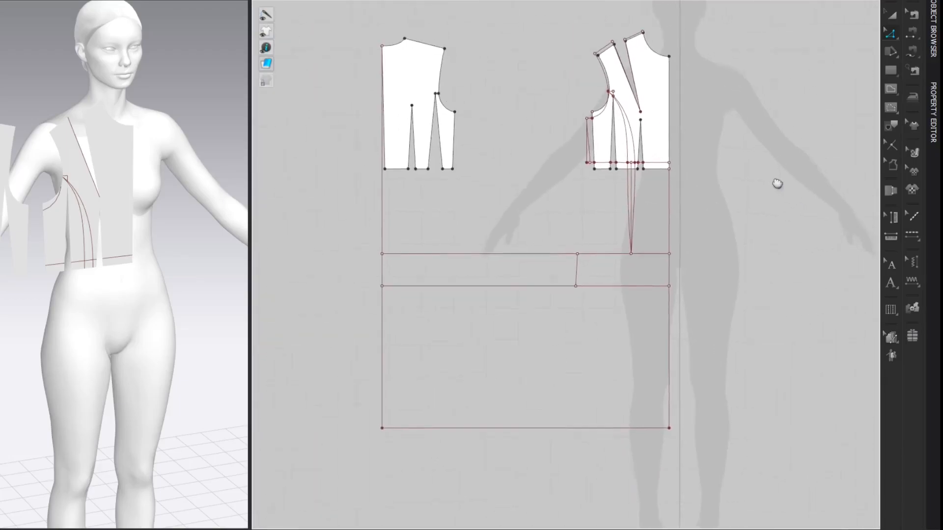
middle_click_drag(780, 184, 758, 162)
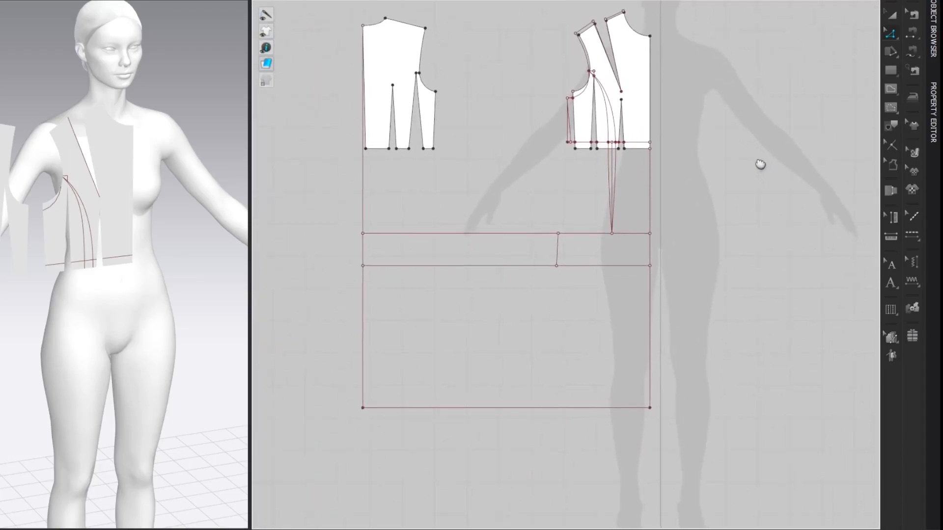
left_click(557, 266)
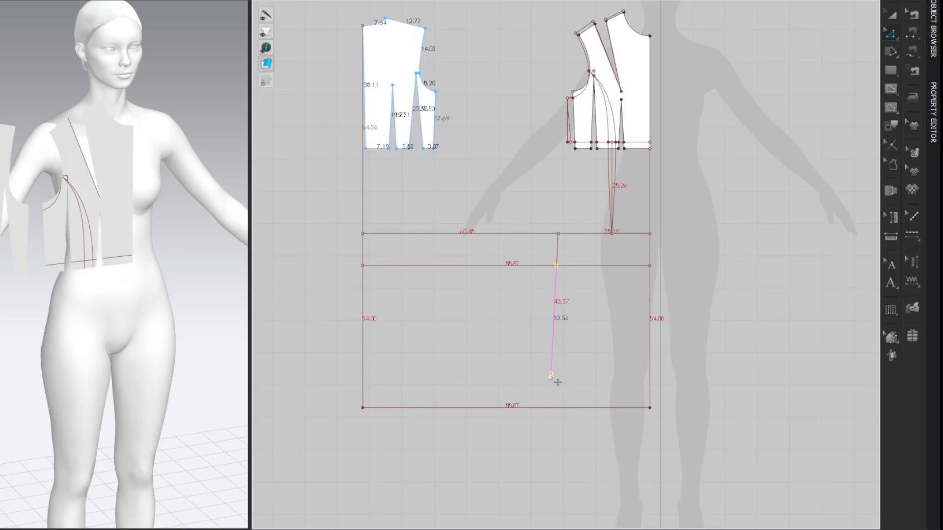
left_click(549, 408)
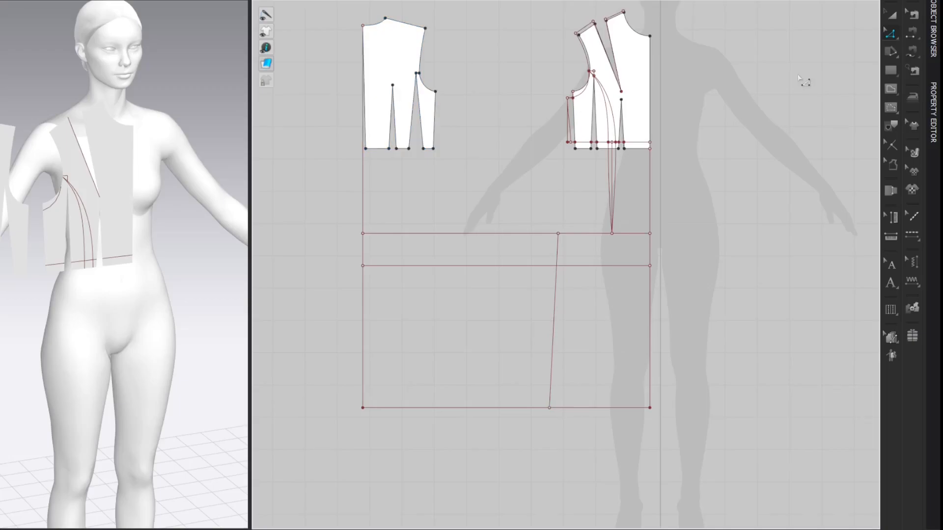
Step: Draw an internal line from the side point on the hip line up to the front side seam's waist point
scroll(751, 87, "up", 3)
key("g")
left_click(544, 219)
left_click(493, 331)
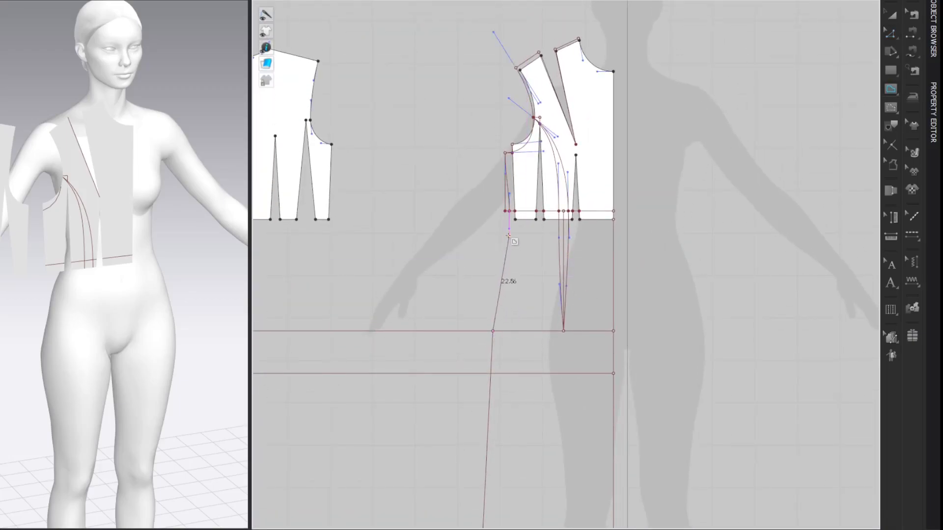
double_click(509, 211)
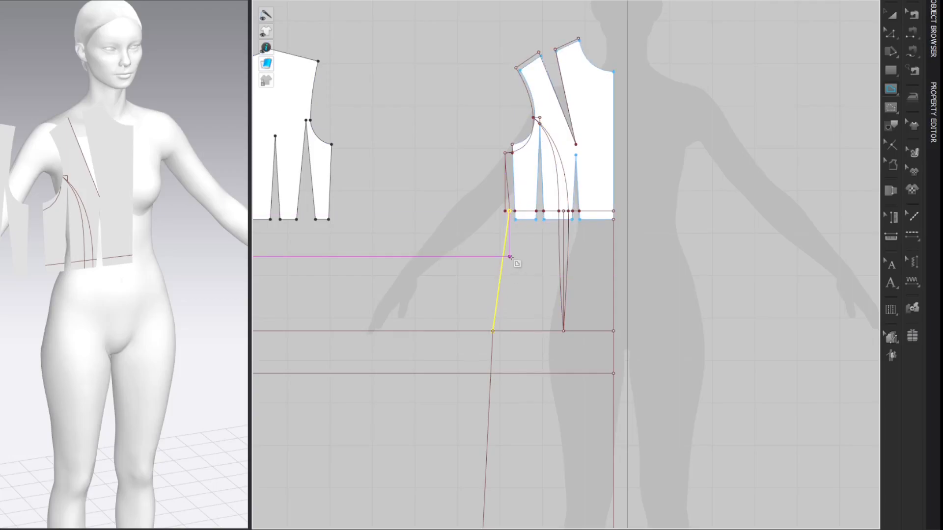
Step: Curve the side line between waist and hip so it blends into the side seams above and below
key("c")
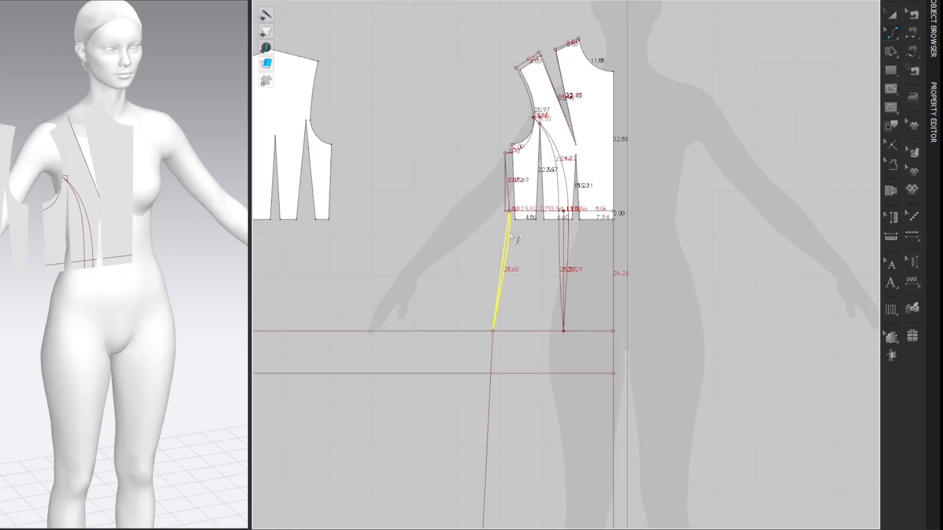
left_click_drag(509, 237, 509, 237)
key("z")
left_click_drag(503, 290, 498, 287)
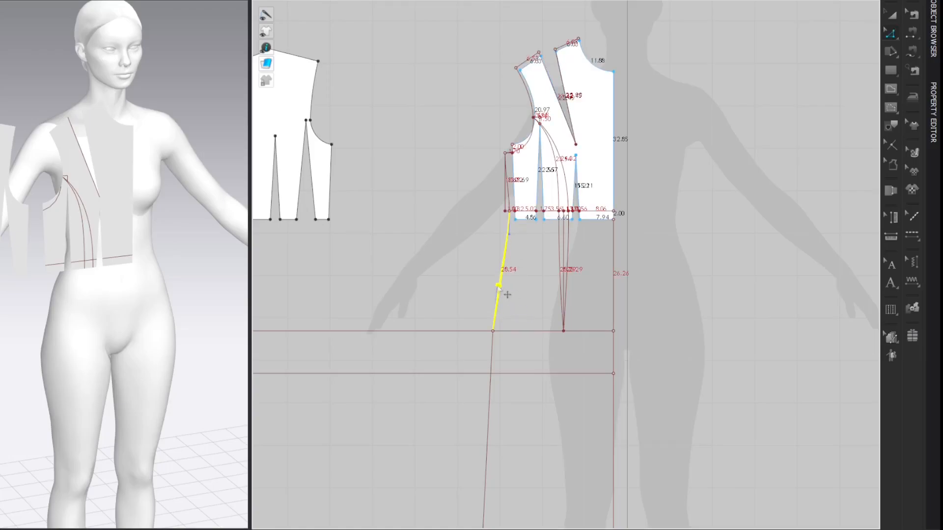
left_click(781, 59)
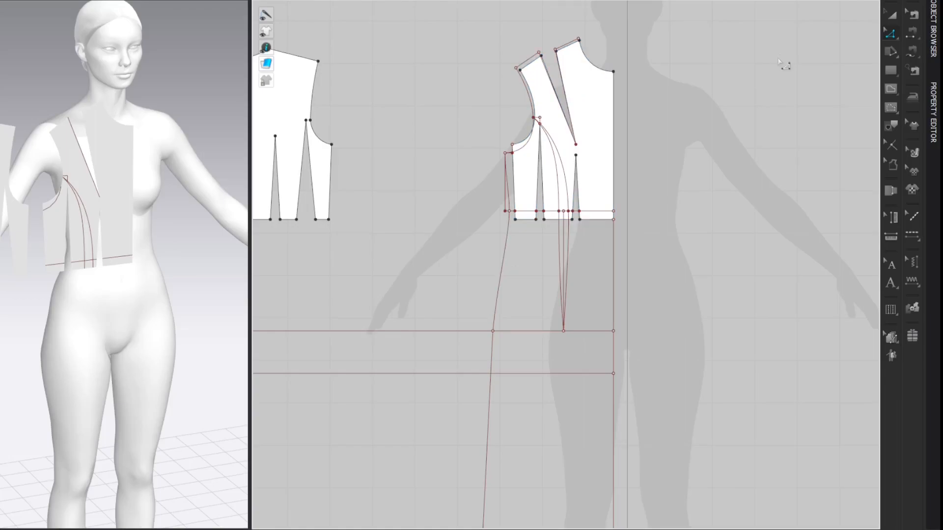
Step: Draw a 1 cm internal line straight down from the centre front end of the hem line
scroll(783, 63, "down", 2)
right_click_drag(735, 166, 738, 127)
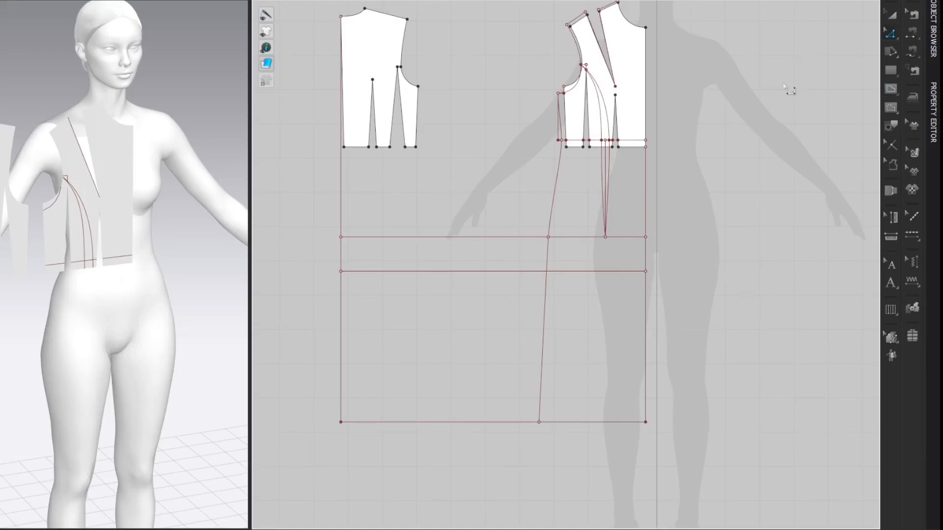
left_click(646, 425)
type("1")
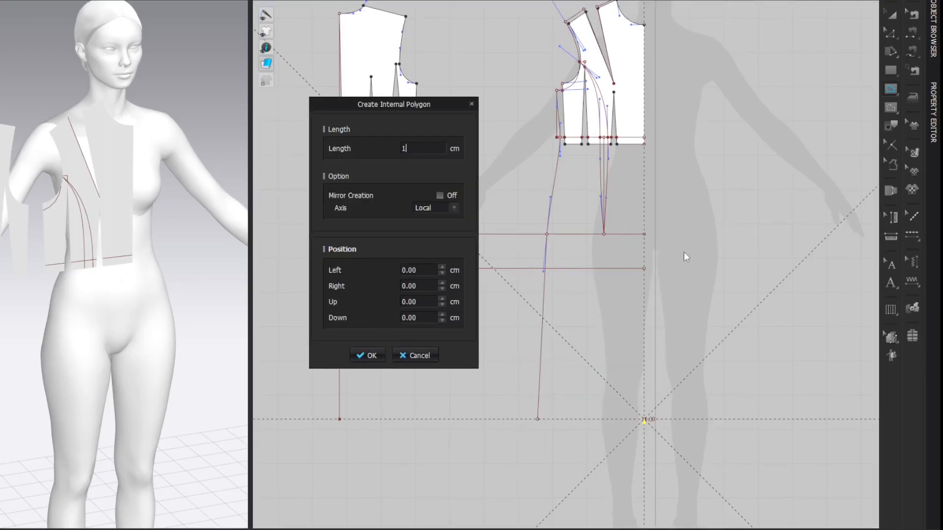
key("Return")
key("Return")
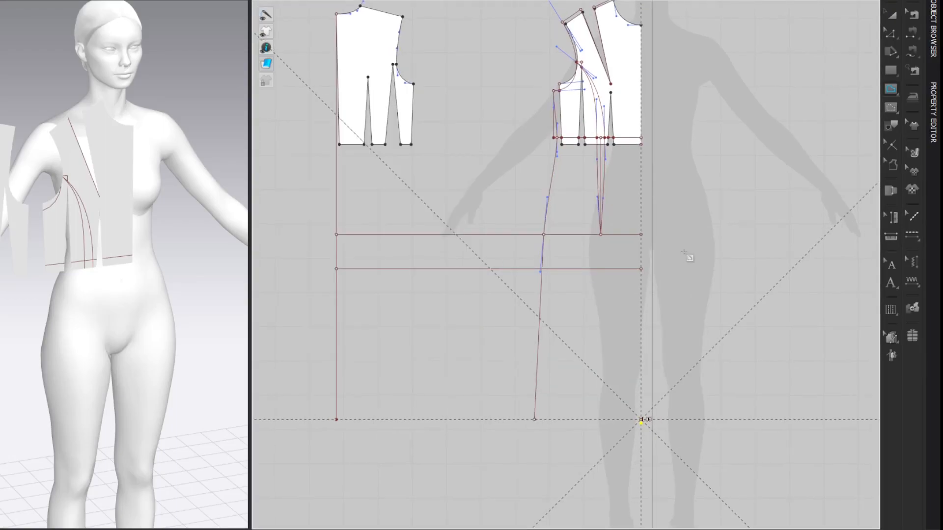
key("z")
middle_click_drag(684, 252, 677, 253)
left_click(778, 176)
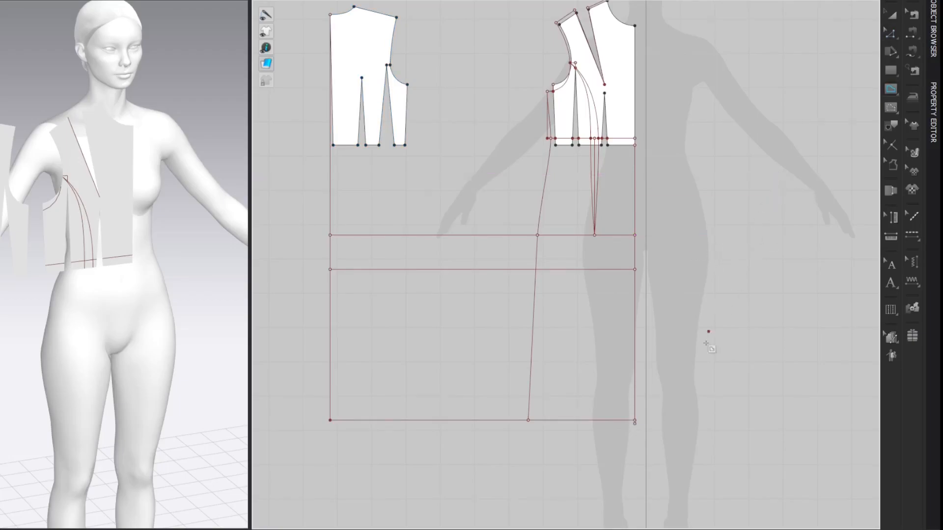
Step: Draw an internal hem line from the lowered centre front point, 4.5 cm horizontally toward the side and on to the side line's hem point
key("v")
right_click(621, 424)
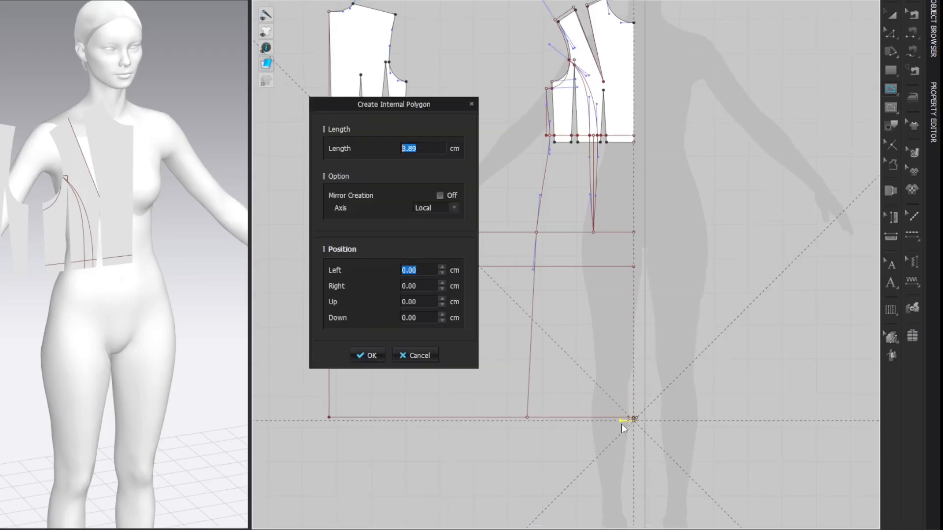
type("4.5")
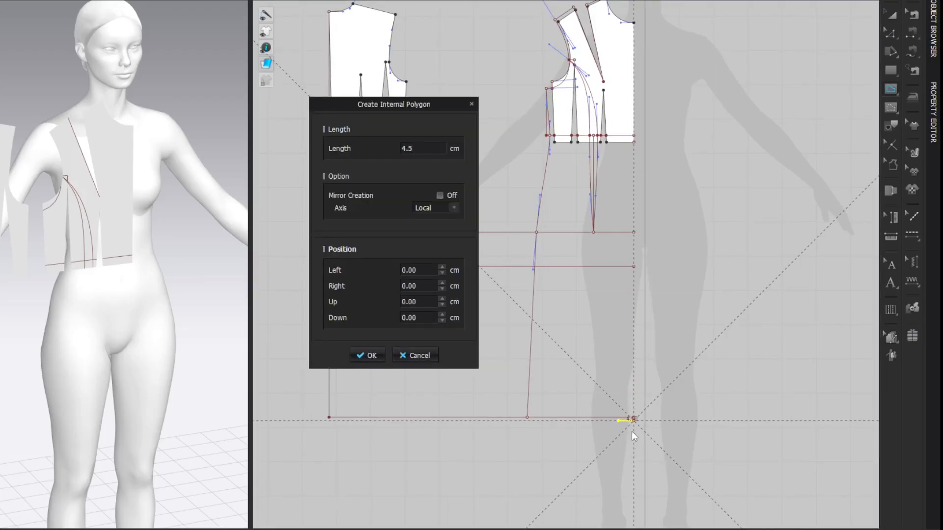
left_click(367, 355)
double_click(532, 414)
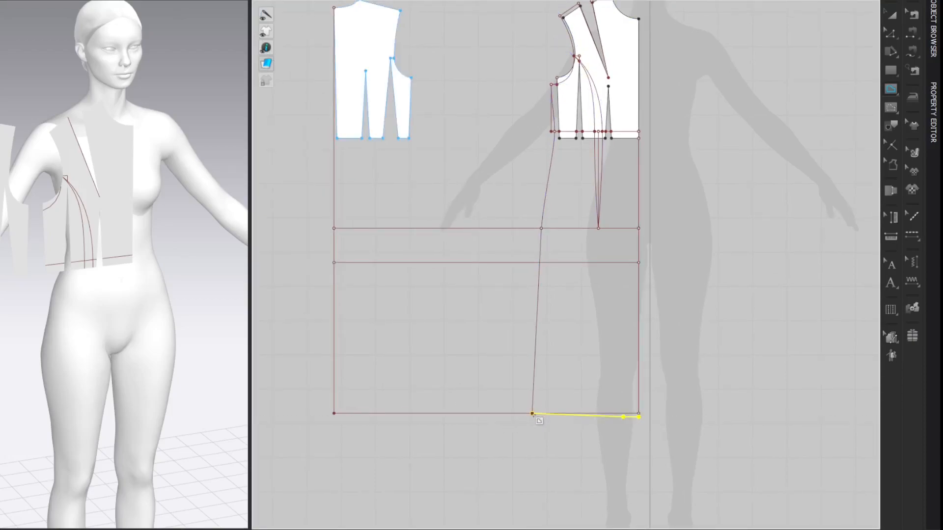
left_click(774, 125)
Step: Draw a vertical internal line from the front dart's tip on the hip line down to the horizontal line below
key("g")
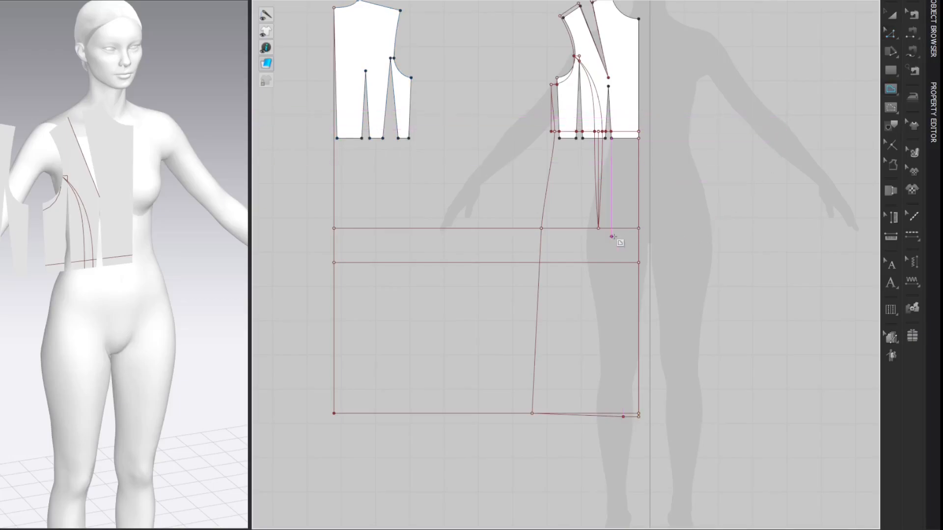
left_click(599, 228)
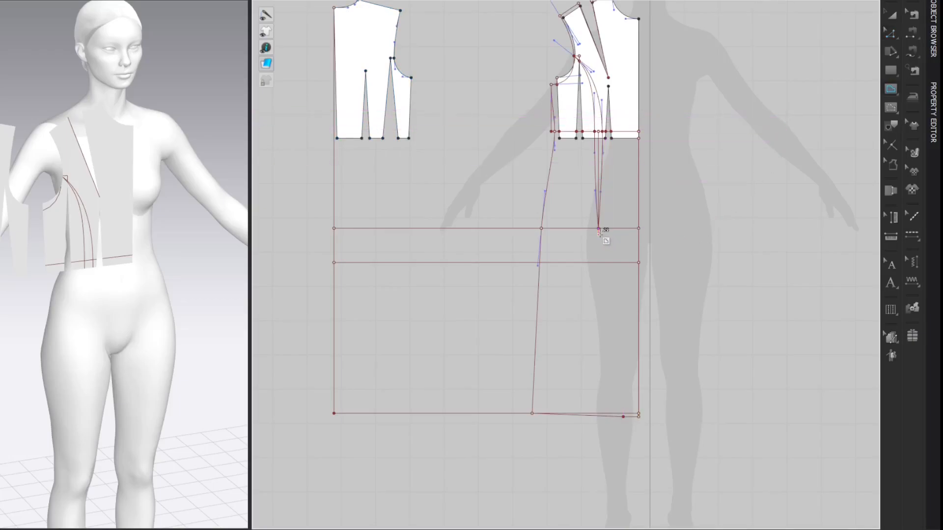
double_click(599, 263)
key("z")
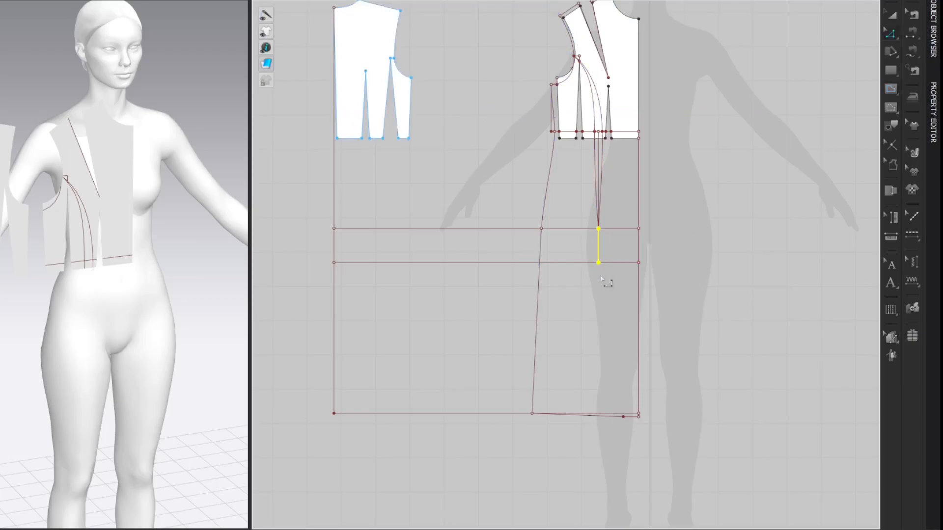
left_click(814, 89)
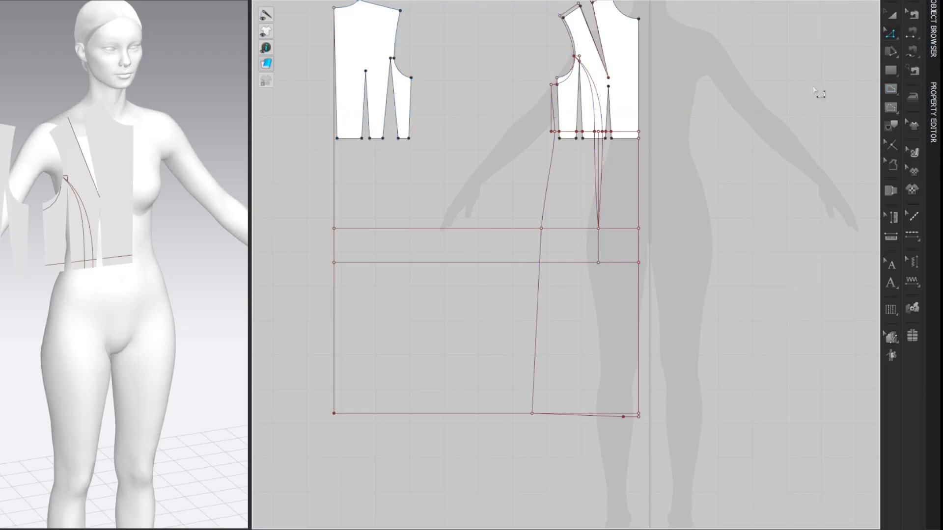
Step: Shift the short vertical line's lower end 0.5 cm toward the side seam and extend the line down to the hem
left_click(597, 263)
key("Return")
type("0.5")
key("Return")
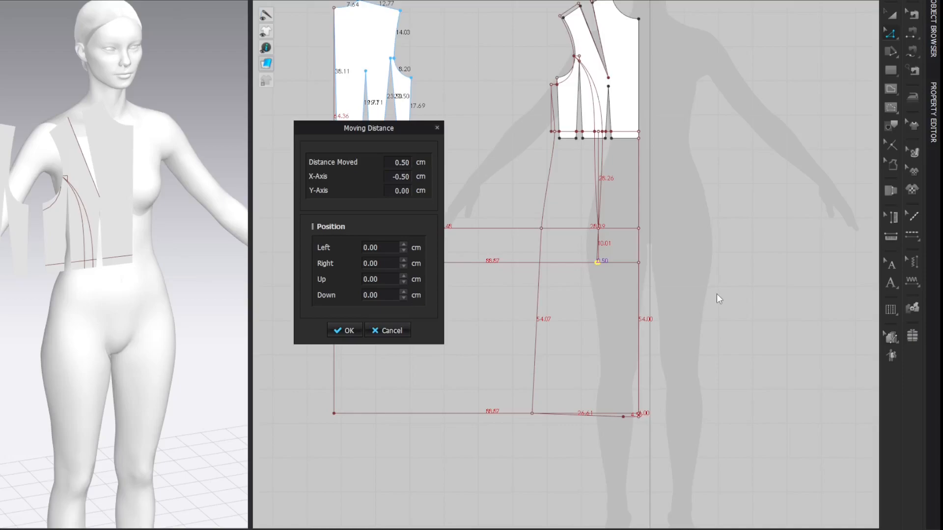
key("Return")
left_click(779, 68)
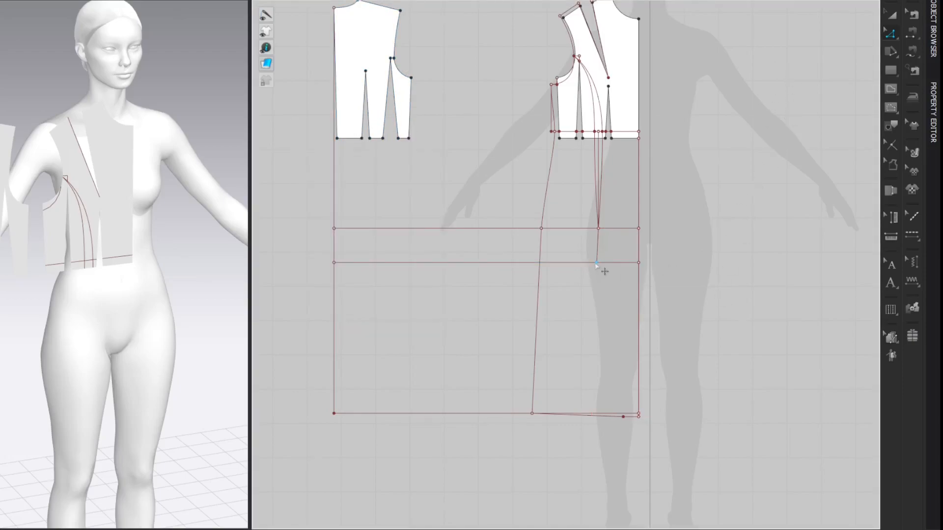
left_click_drag(597, 263, 590, 416)
left_click(760, 72)
Step: Draw a second vertical internal line from the same dart tip down to the horizontal line below the hip
left_click(599, 228)
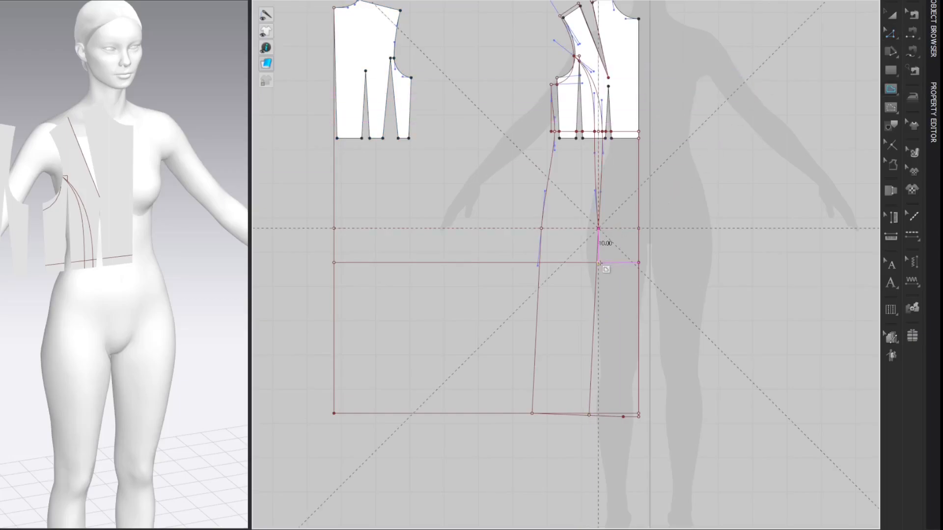
double_click(599, 262)
key("z")
left_click(785, 147)
Step: Shift the second line's lower end 0.3 cm toward centre front and extend it down to the hem
left_click_drag(599, 263, 602, 263)
right_click(602, 263)
type("0.30")
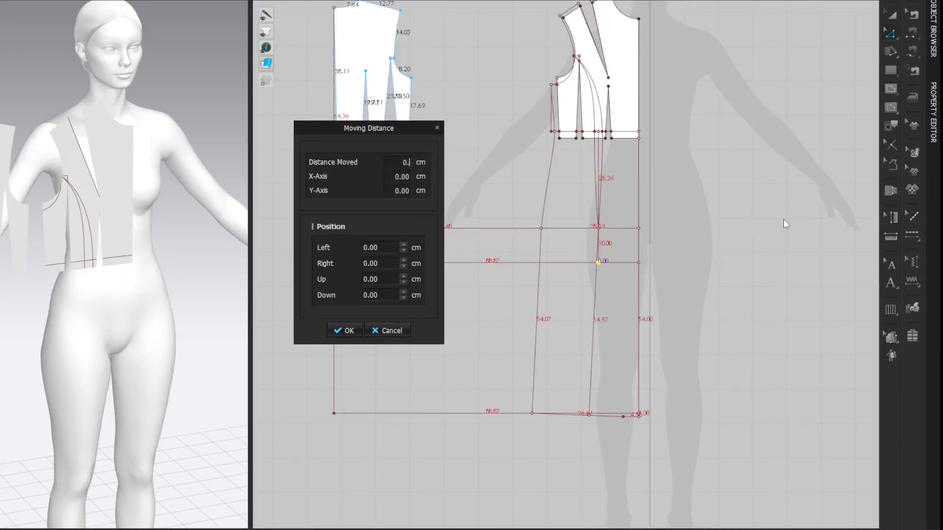
key("Return")
left_click(801, 146)
left_click_drag(601, 263, 604, 420)
left_click(787, 64)
scroll(617, 456, "up", 6)
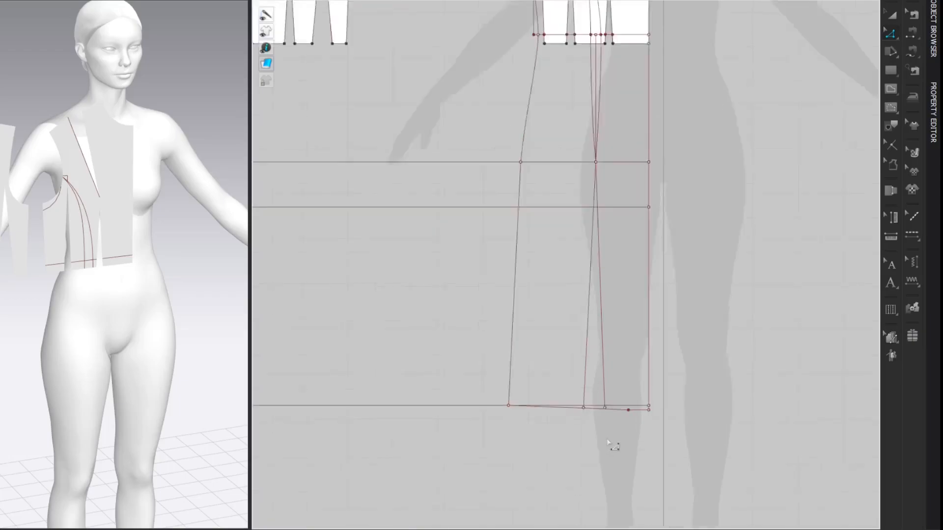
left_click_drag(585, 369, 586, 377)
scroll(680, 381, "down", 9)
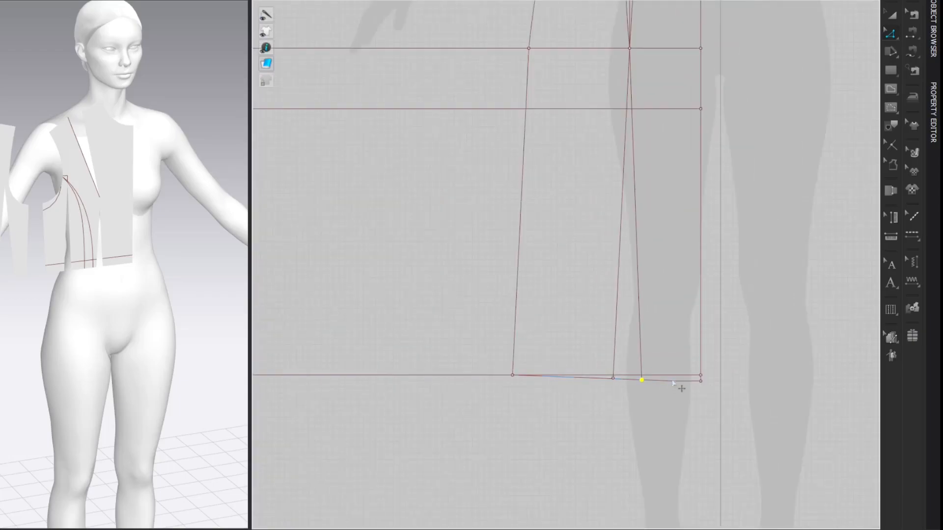
left_click(771, 109)
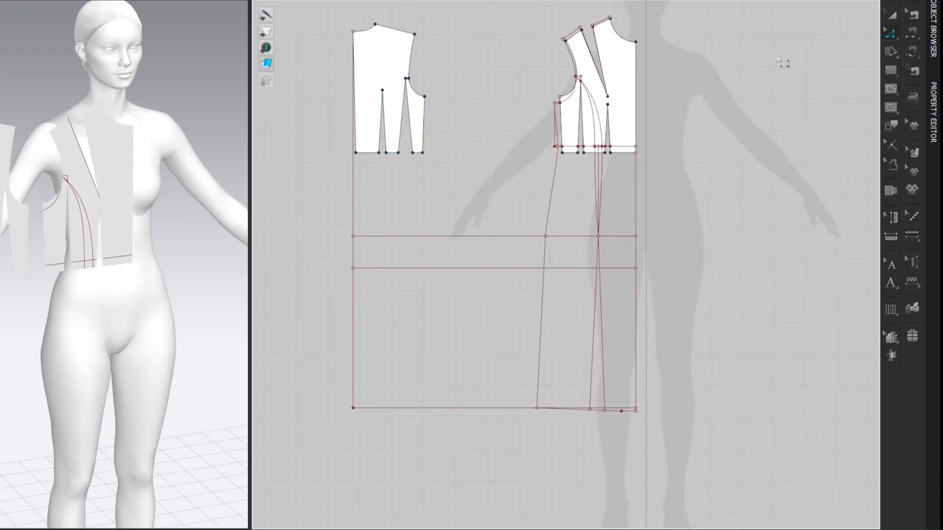
Step: Add a point on the back shoulder line 1 cm from the neck point
key("x")
right_click(382, 25)
type("1")
key("Return")
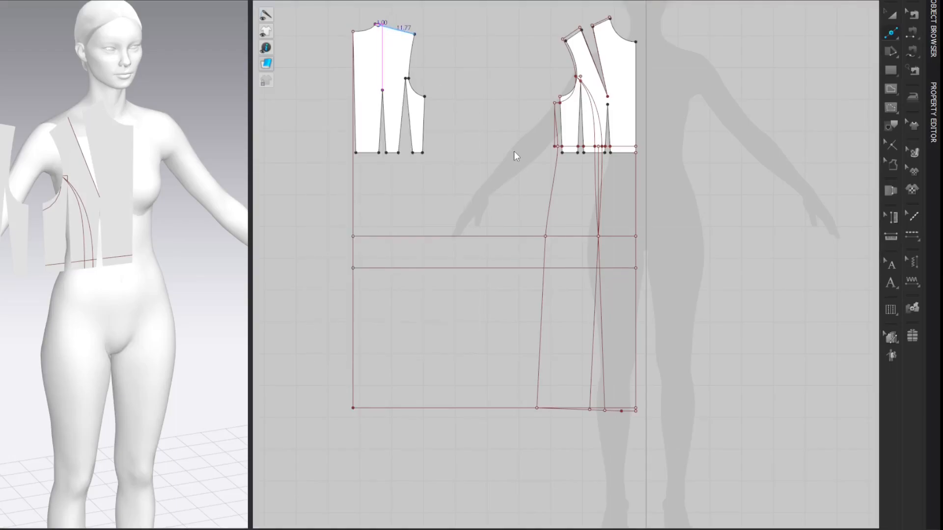
key("z")
left_click(739, 49)
Step: Offset the back shoulder segment outward as an internal line at 0.5 cm, with the direction reversed and Extend on
scroll(517, 36, "up", 6)
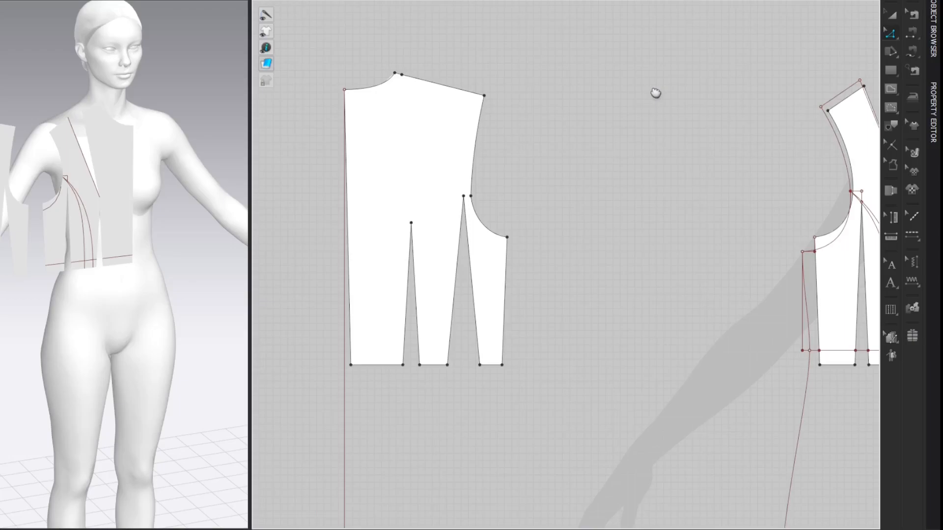
right_click(454, 88)
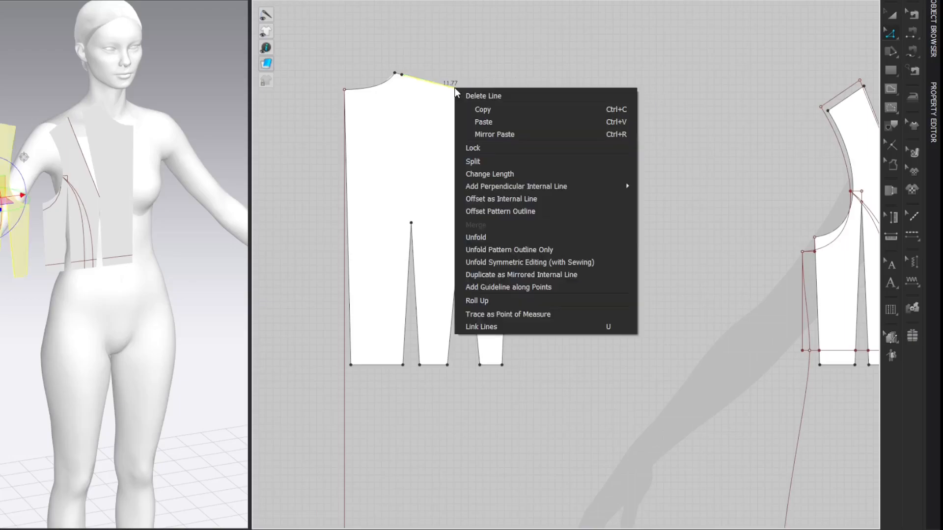
left_click(493, 199)
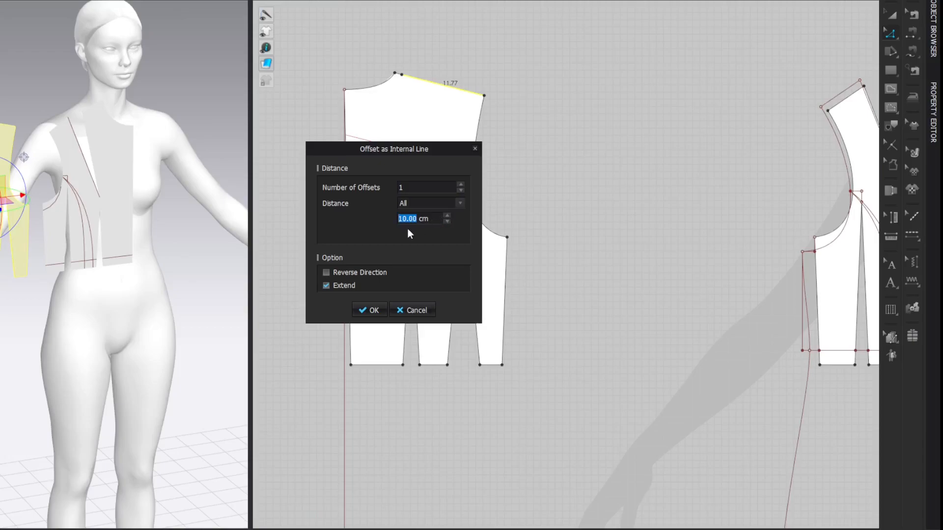
left_click(326, 272)
left_click(442, 221)
type("0.5")
left_click(369, 310)
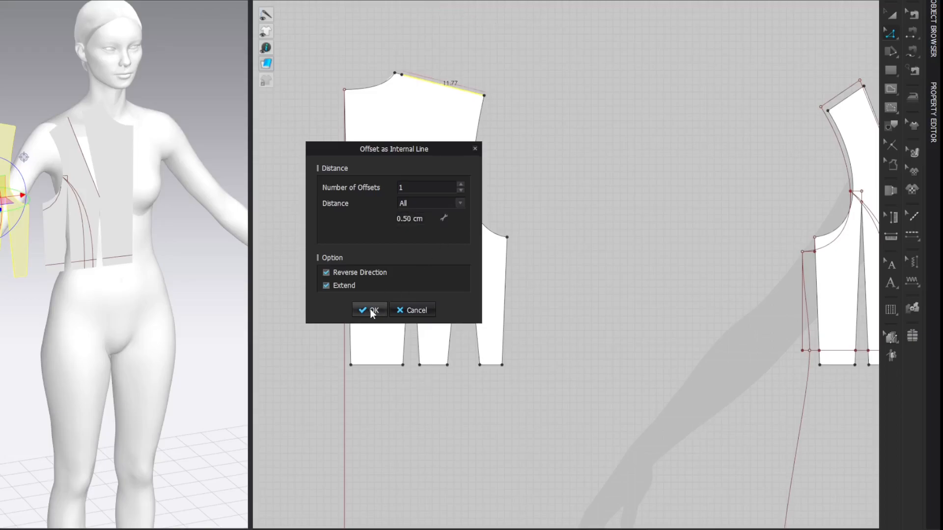
left_click(830, 46)
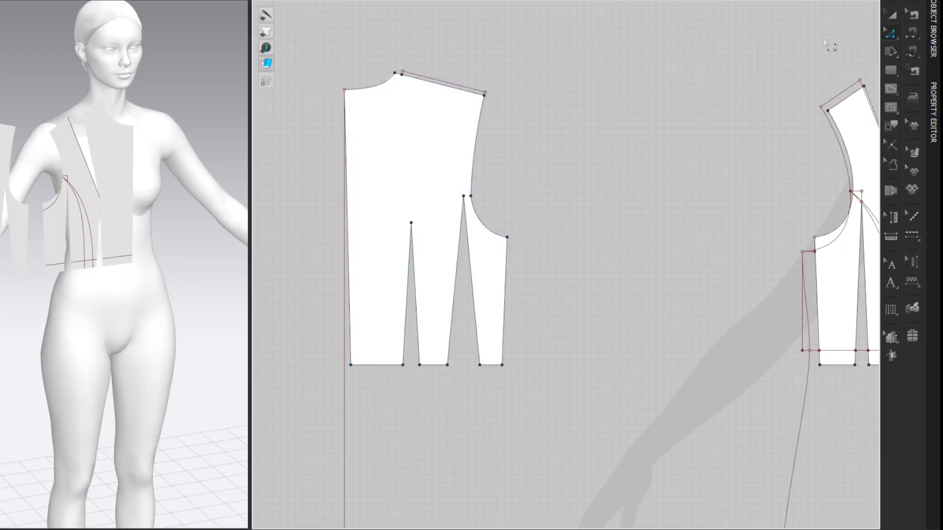
Step: Set the back's offset shoulder line to 12.57 cm, the combined length of the two front offset shoulder lines, extending it at the armhole end
middle_click_drag(830, 39, 769, 42)
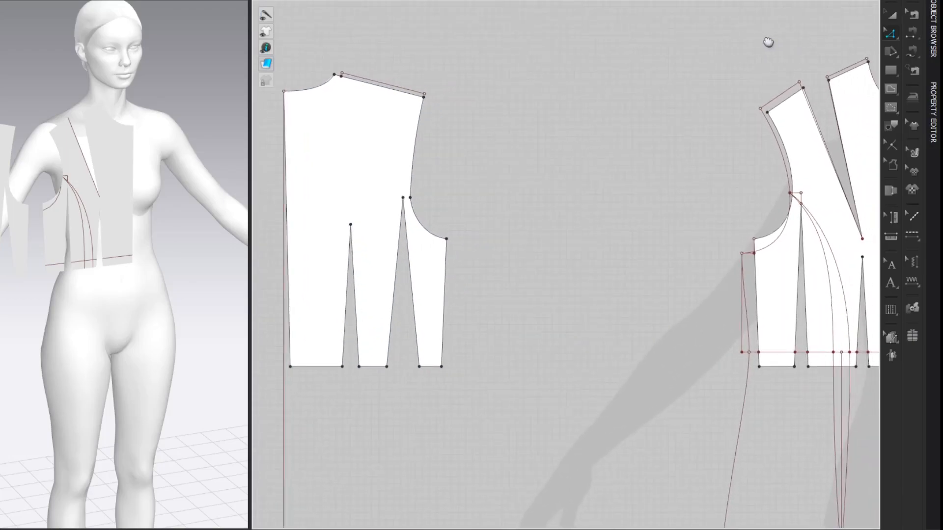
right_click(860, 70)
left_click(857, 78)
left_click(781, 97, "shift")
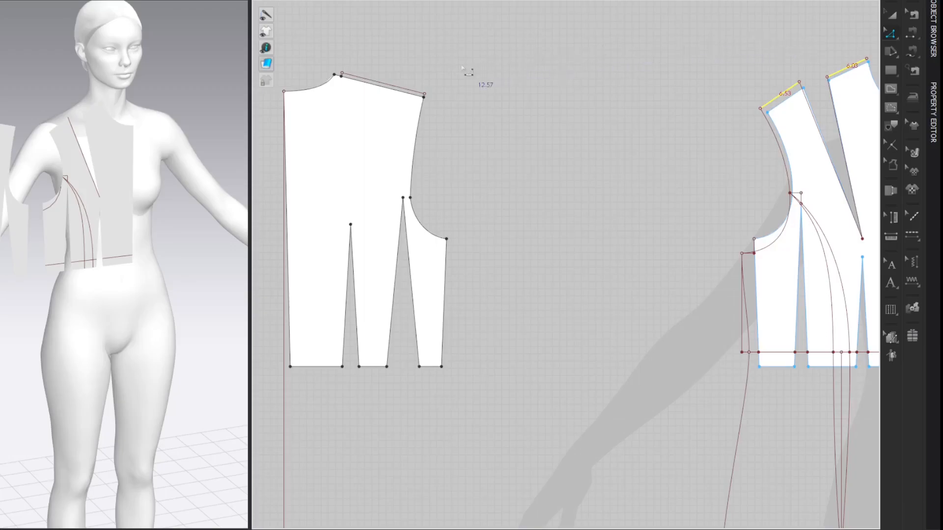
right_click(405, 89)
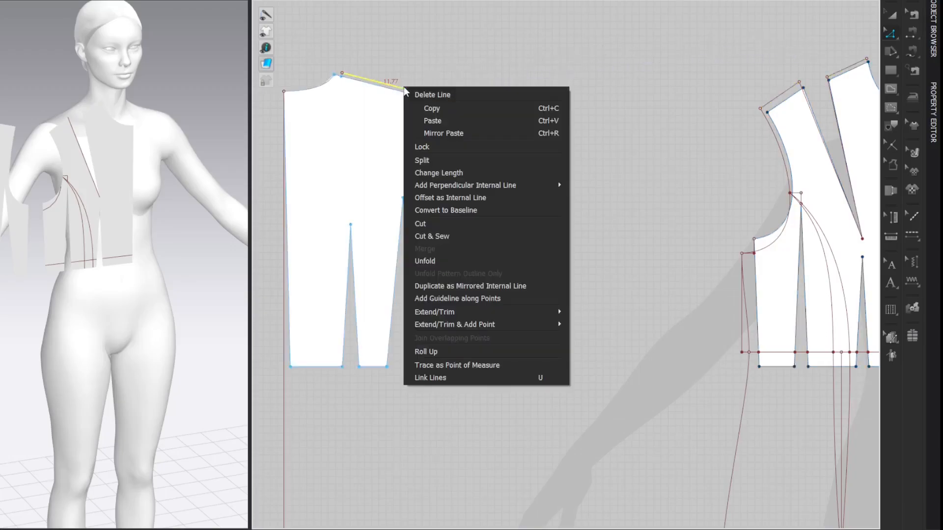
left_click(429, 176)
type("12.57")
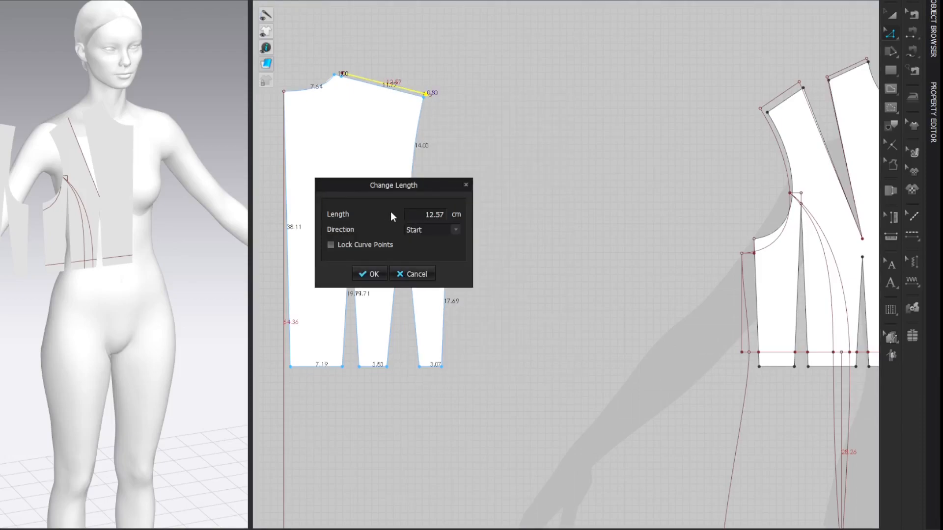
key("Return")
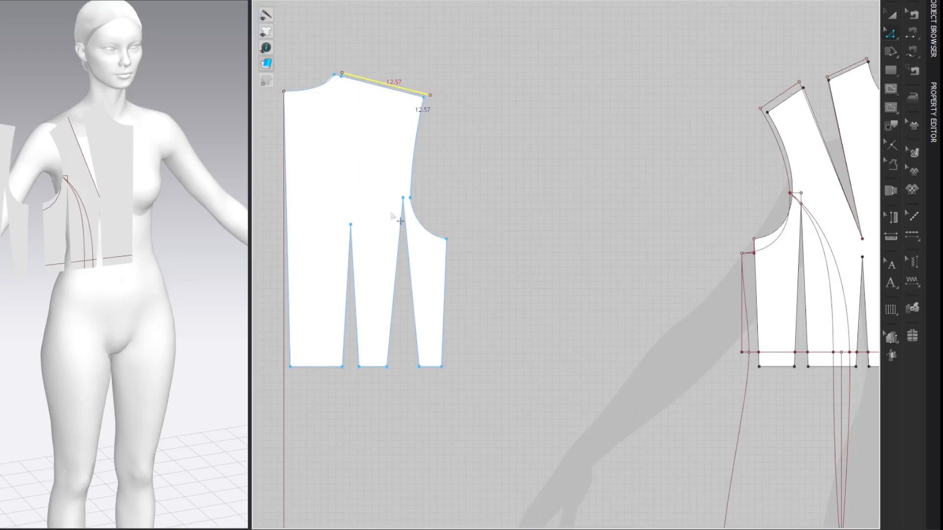
left_click(745, 43)
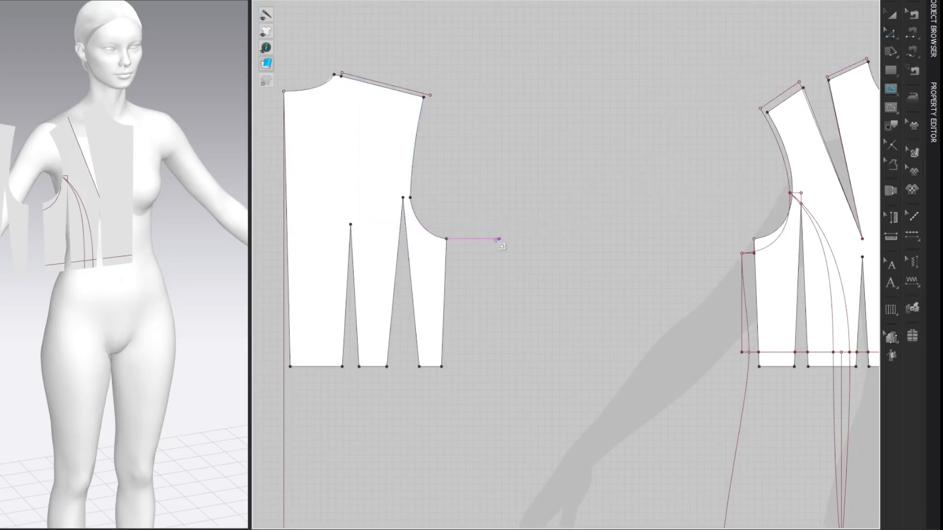
Step: Draw an internal line from the back underarm point going 2 cm straight down and 2.7 cm horizontally outward
left_click(447, 240)
left_click(448, 241)
type("2")
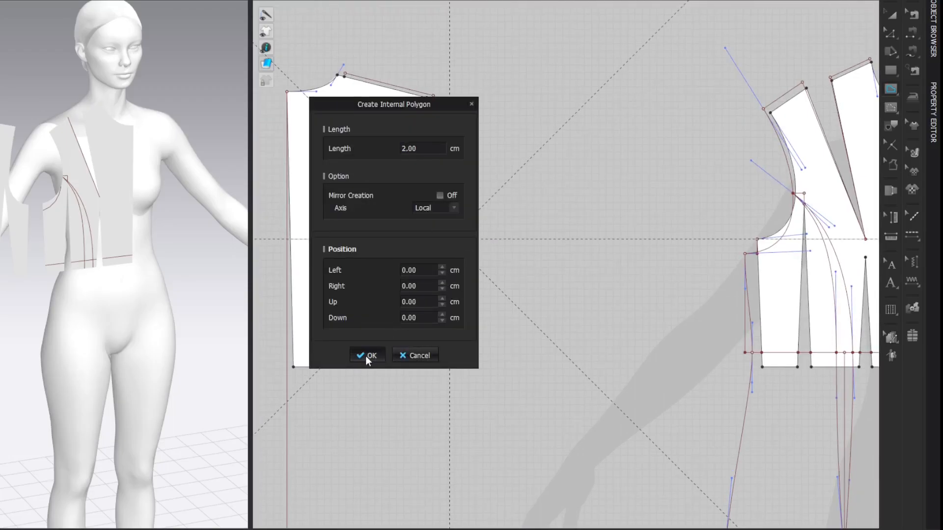
left_click(368, 355)
right_click(578, 253)
left_click_drag(425, 104, 356, 96)
type("2.00")
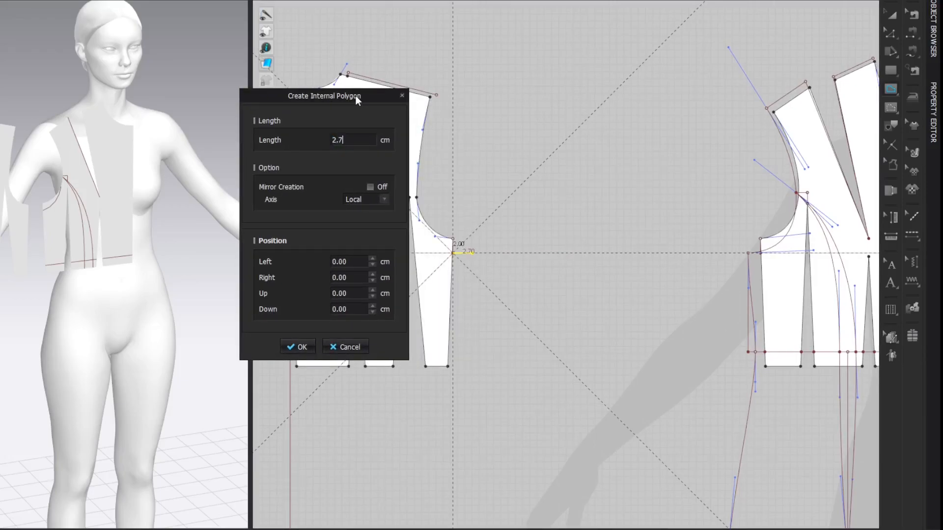
key("Return")
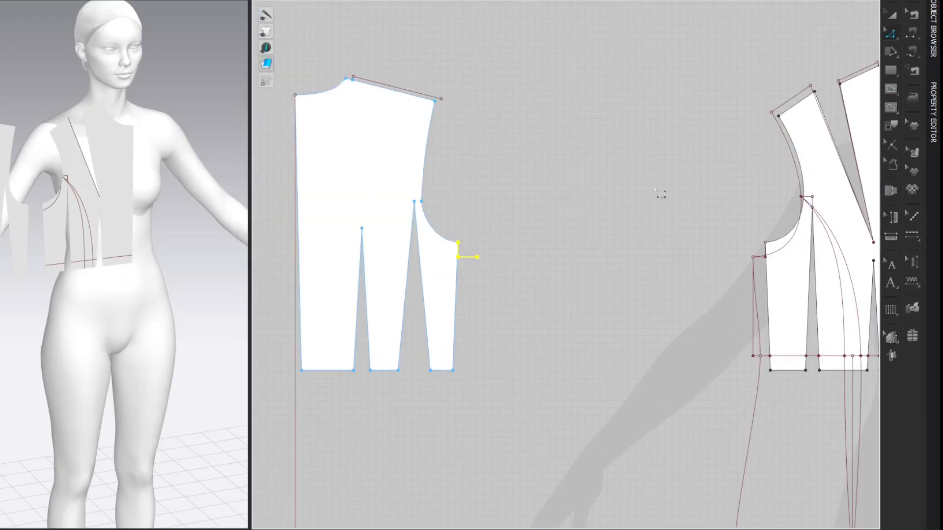
left_click(714, 90)
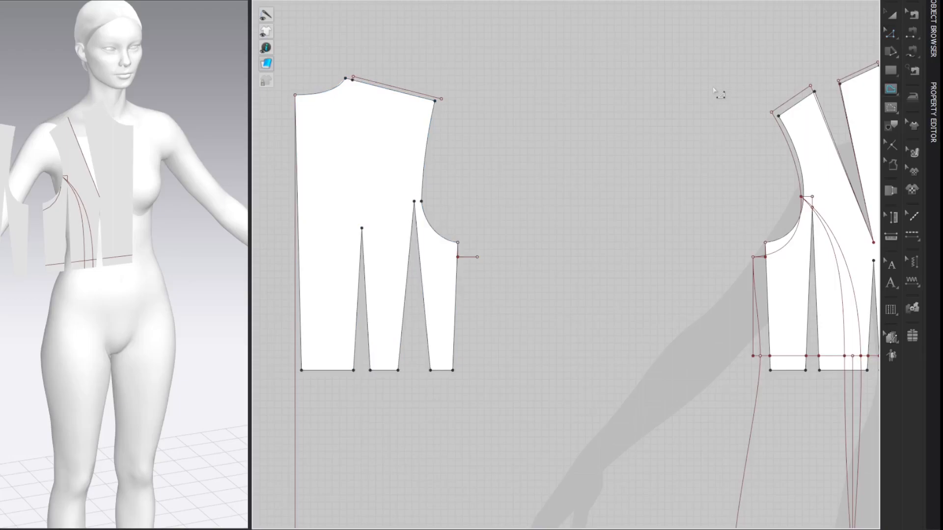
Step: Draw the back armhole as an internal line from the offset shoulder tip to the extended underarm point, curved to about 26 cm long
left_click(442, 99)
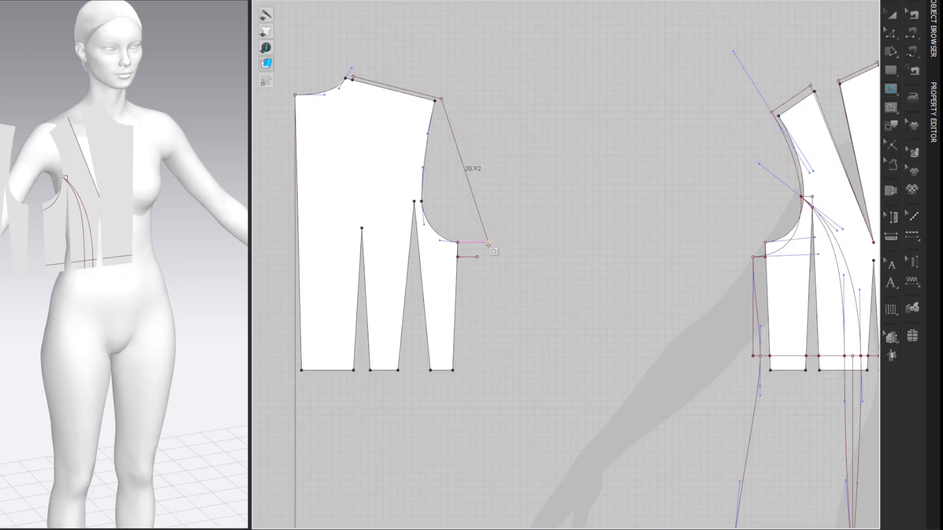
left_click(477, 256)
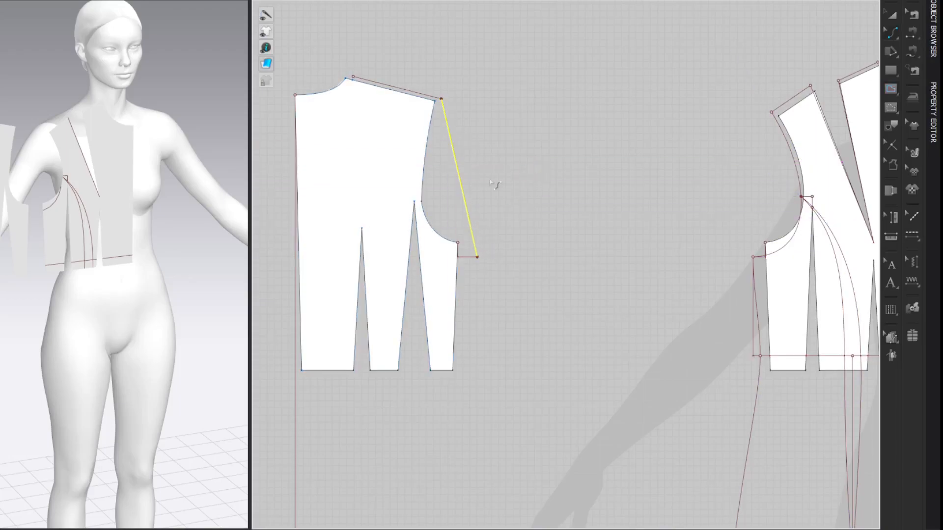
left_click_drag(467, 215, 433, 234)
key("z")
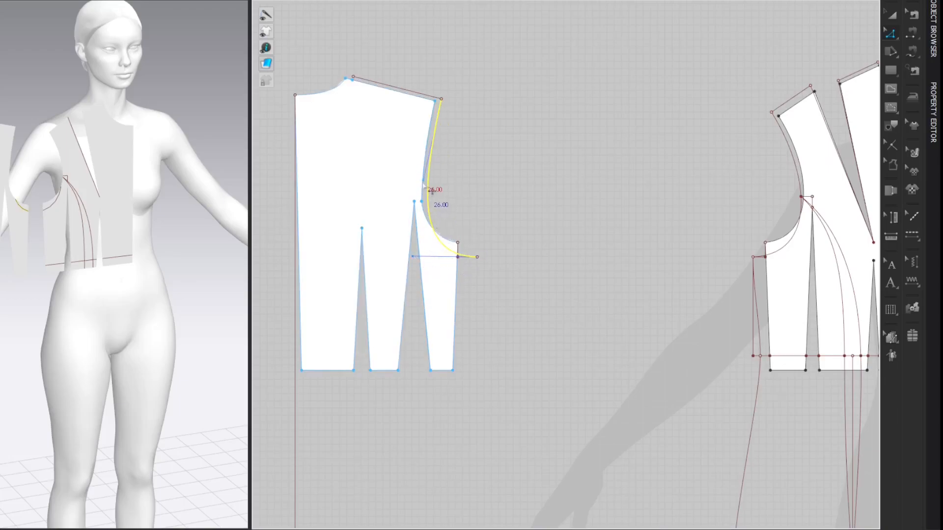
left_click_drag(432, 189, 424, 183)
left_click(733, 38)
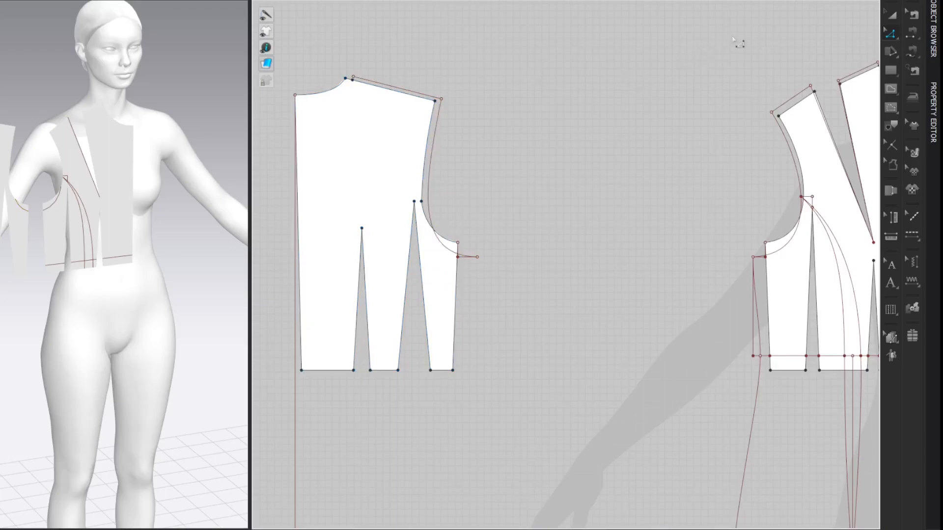
Step: Draw the back neckline as an internal line from the offset shoulder's neck end to the center back neck point, curving it along the bodice neckline
key("g")
left_click(353, 79)
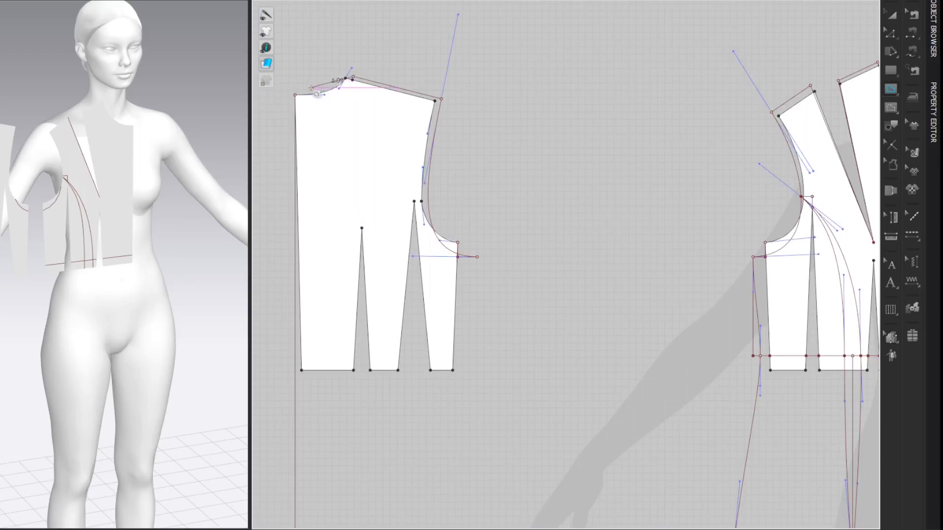
double_click(295, 94)
key("v")
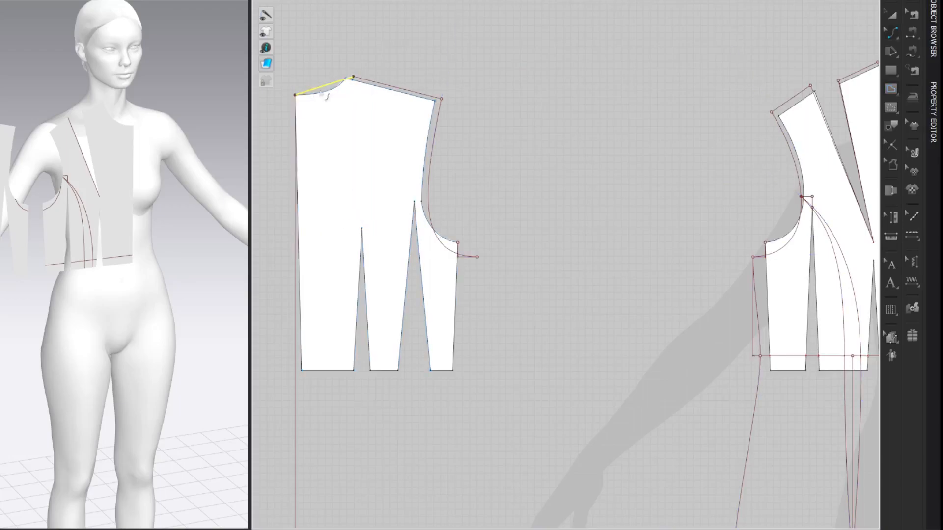
mouse_move(337, 95)
left_mouse_down()
mouse_move(327, 95)
mouse_move(346, 92)
mouse_move(328, 95)
mouse_move(337, 105)
mouse_move(328, 95)
left_mouse_up()
key("z")
left_click(814, 44)
Step: Draw an internal line from center back along the front waistline's level to directly below the extended underarm point, then straight up to that point
scroll(672, 70, "down", 1)
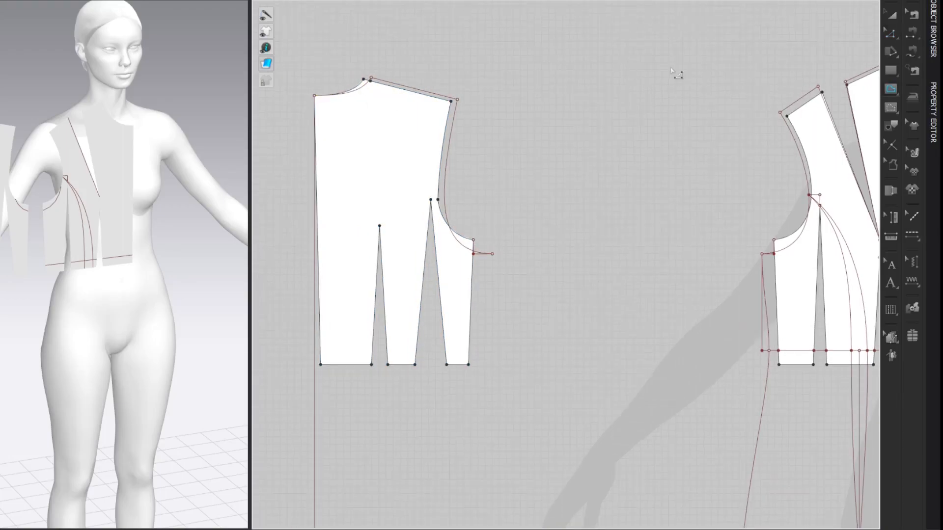
left_click(314, 351)
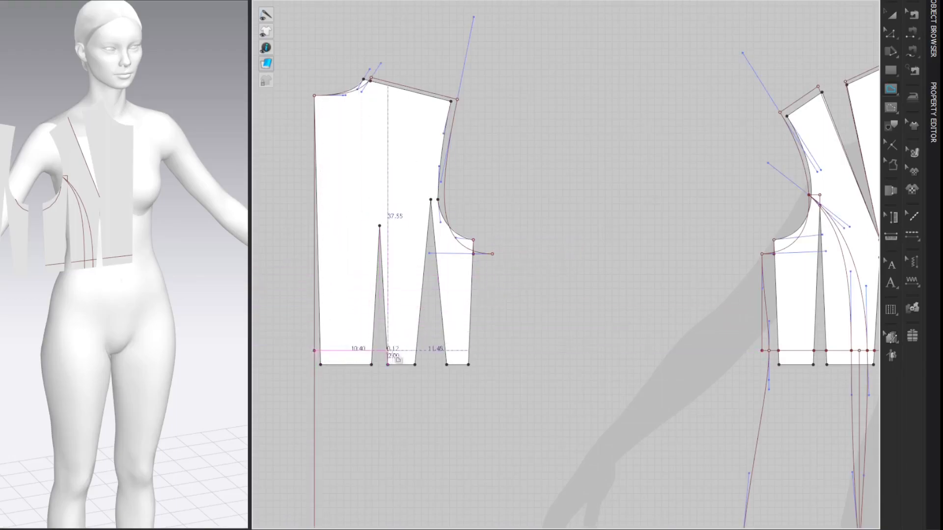
left_click(492, 351)
double_click(493, 254)
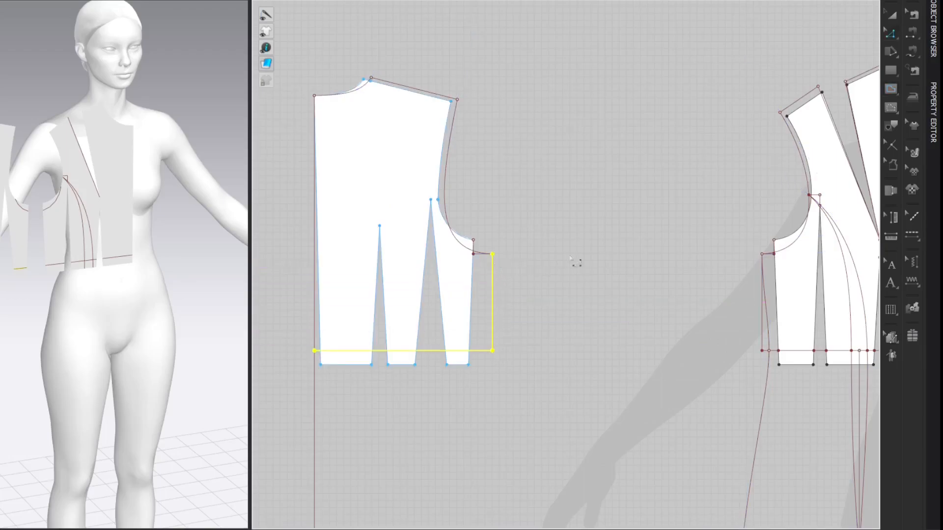
left_click(650, 72)
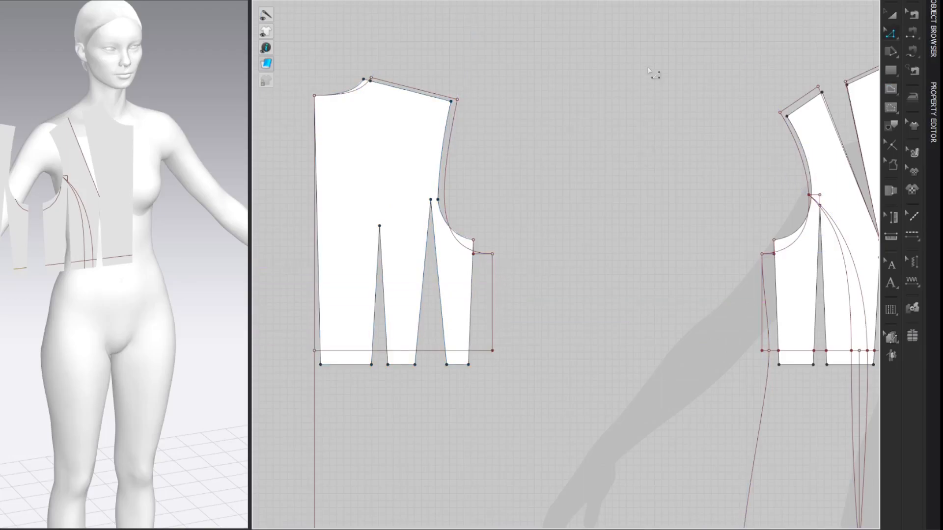
Step: Add a point on the back waistline 1 cm in from its side end
key("x")
left_click(493, 351)
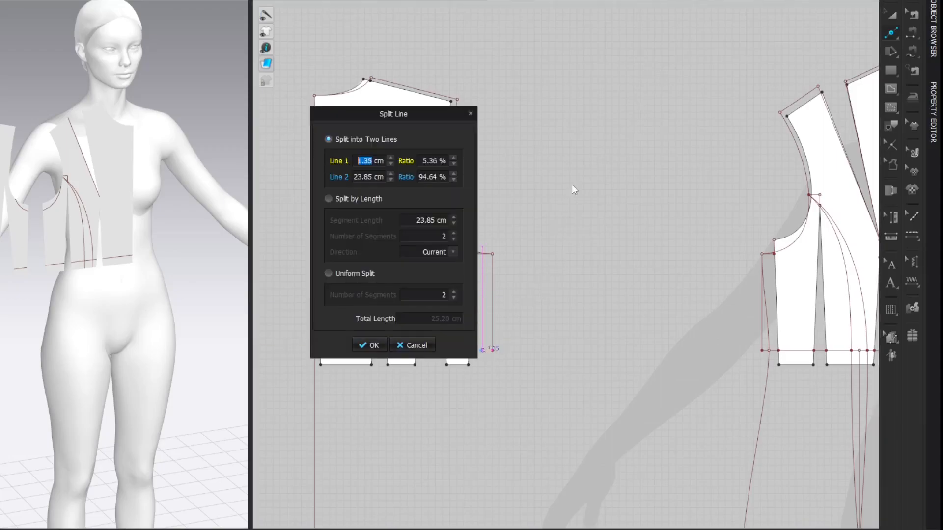
type("1")
key("Return")
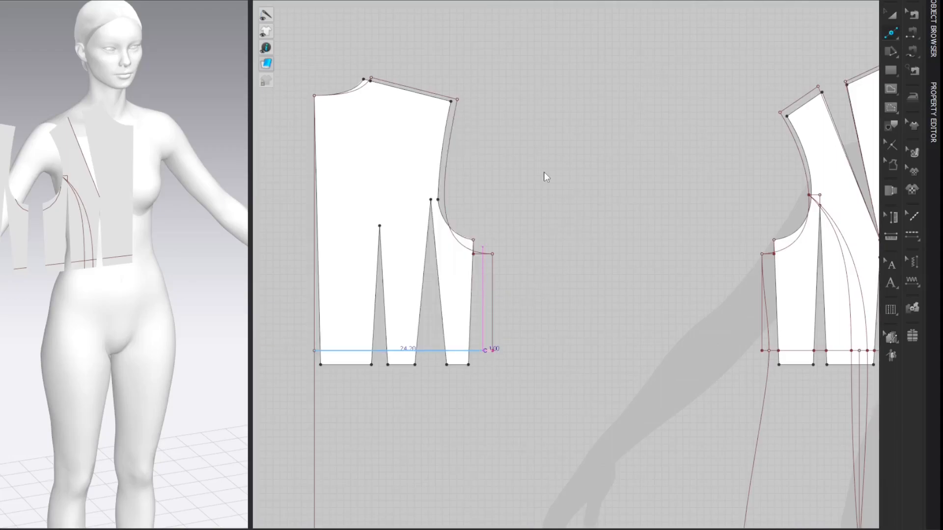
Step: Draw the back side seam as a straight internal line from the 1 cm waist point up to the extended underarm point
key("g")
left_click(486, 351)
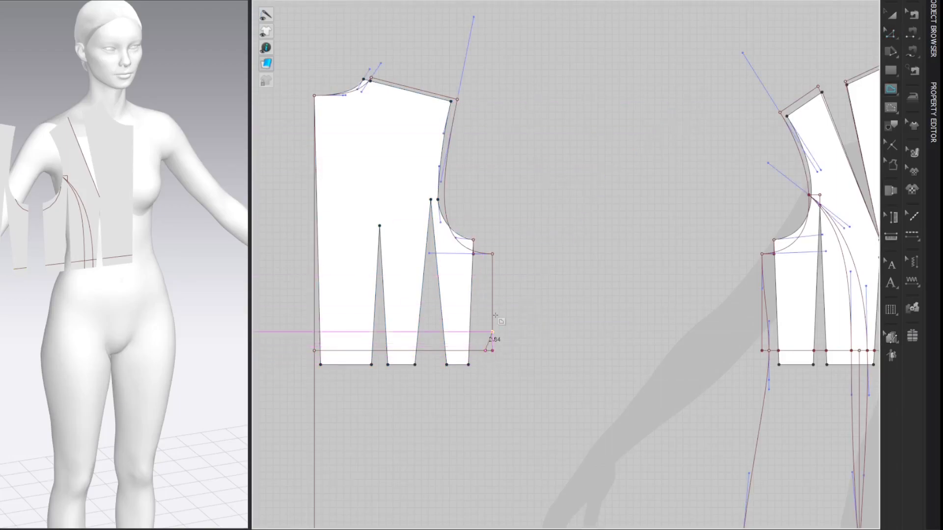
double_click(493, 255)
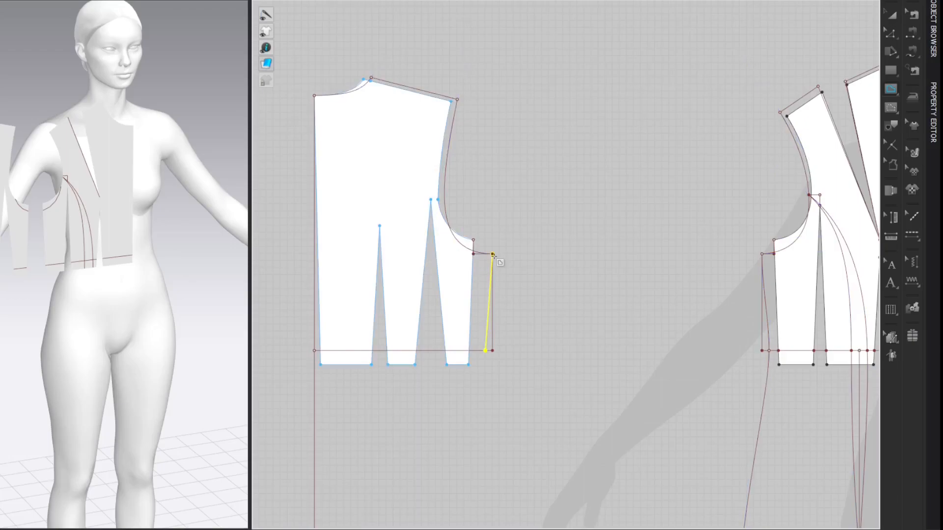
key("z")
left_click(633, 178)
Step: Bend the back side seam above the waist into a slight curve
key("v")
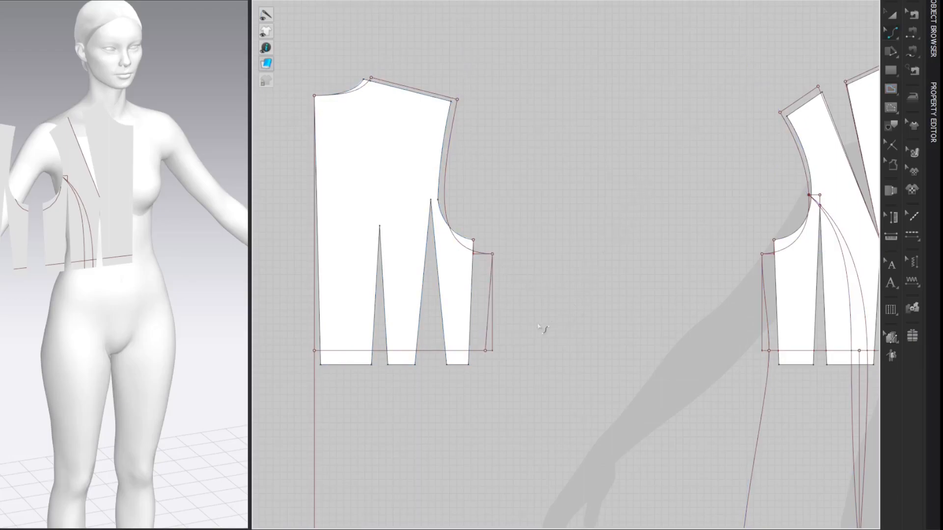
left_click_drag(495, 337, 488, 324)
key("z")
left_click_drag(493, 290, 492, 290)
left_click(609, 118)
Step: Add a point on the back waistline 1.5 cm in from center back
key("x")
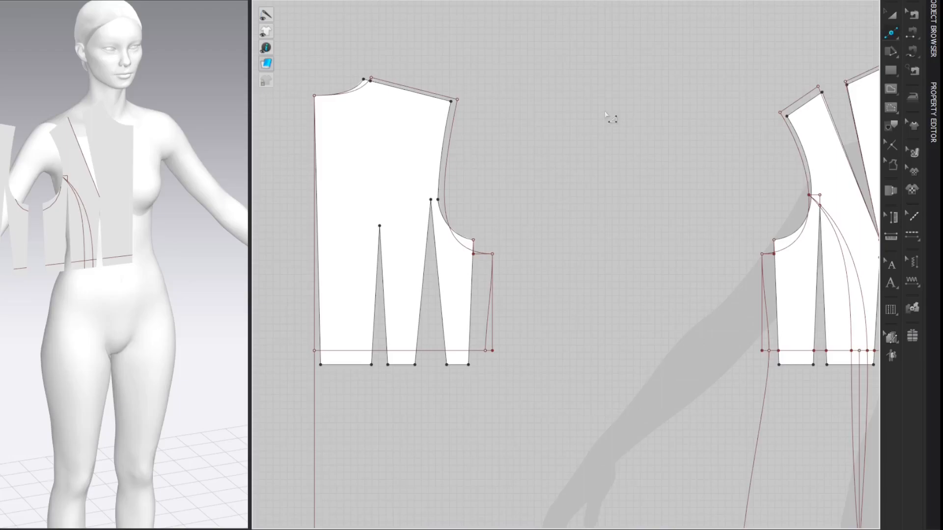
right_click(326, 350)
left_click_drag(426, 113, 636, 81)
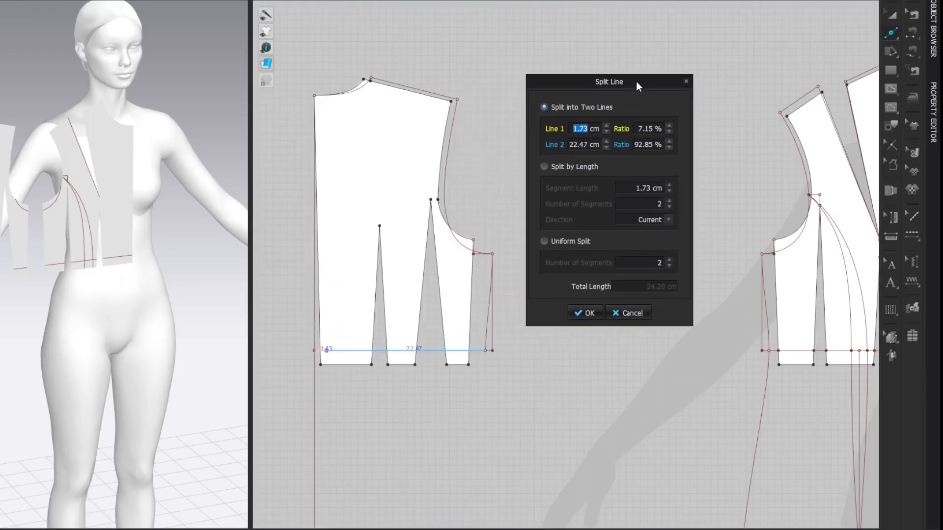
type("1.5")
key("Return")
key("z")
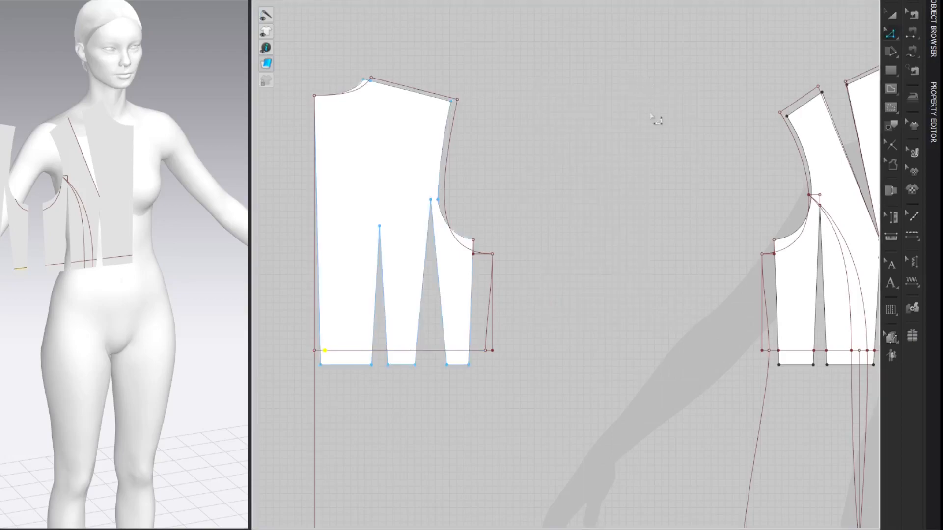
left_click(650, 115)
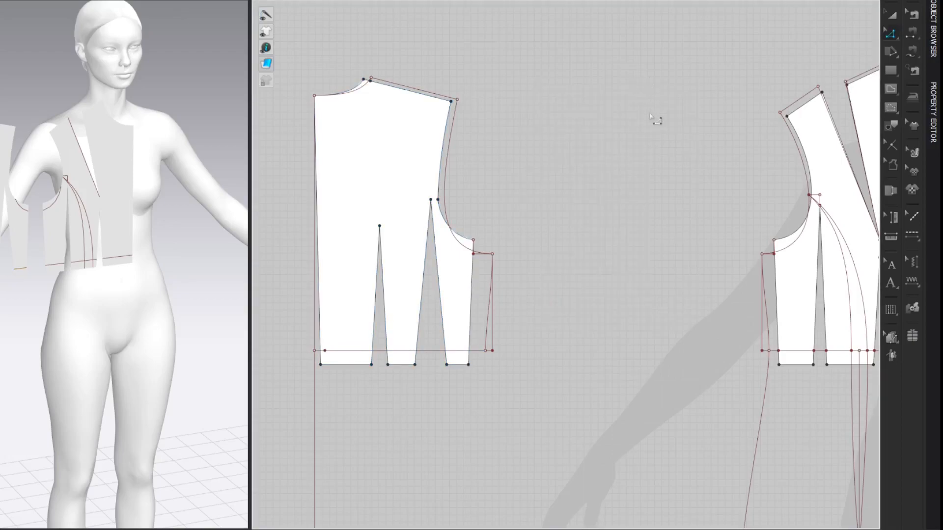
Step: Add a point on the hip line 1 cm in from center back
middle_click_drag(656, 274, 672, 188)
key("x")
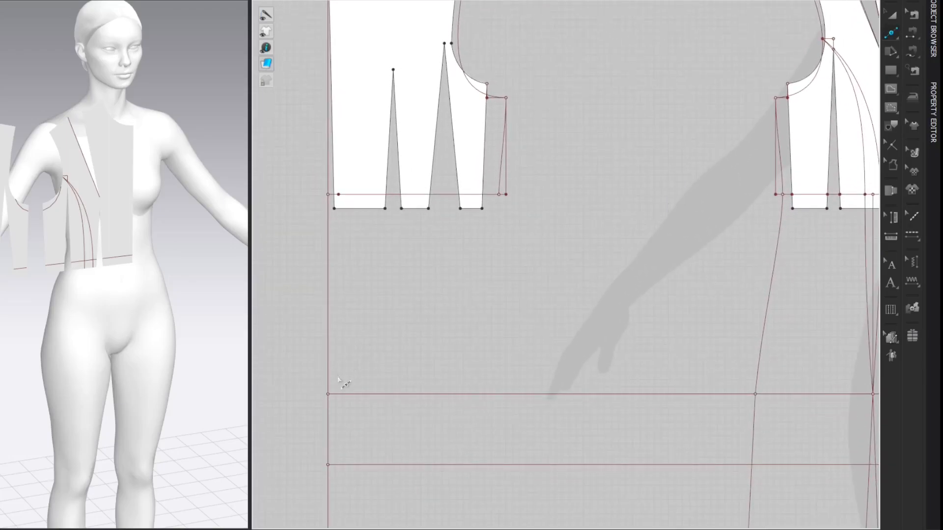
left_click(342, 394)
type("1")
key("Return")
key("Return")
Step: Draw the center back seam as an internal line from the neck point through the 1.5 cm waist and 1 cm hip points, straight down to the hem
scroll(546, 179, "down", 1)
scroll(546, 179, "down", 1)
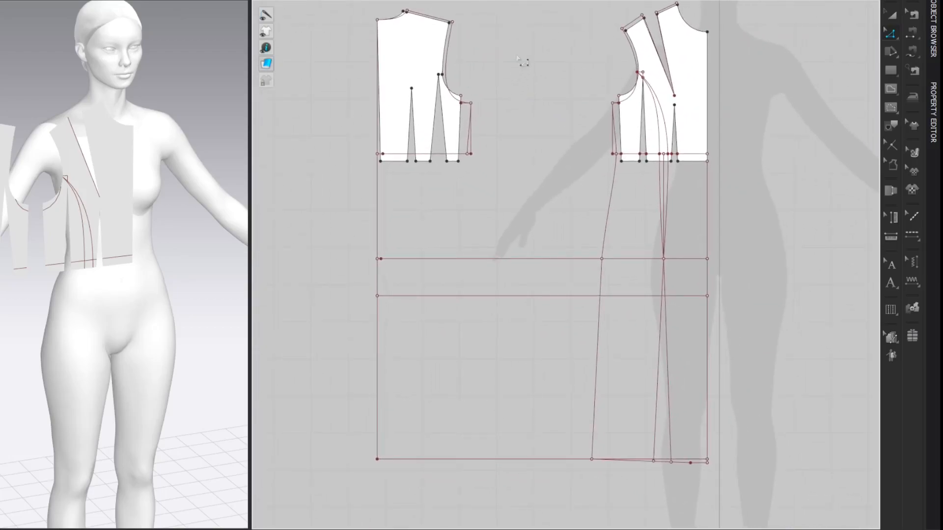
left_click(377, 20)
left_click(382, 154)
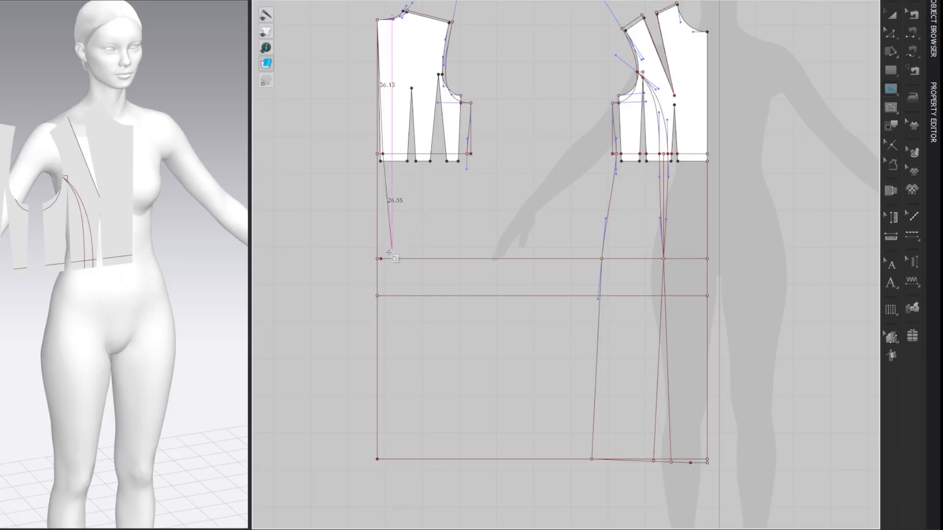
left_click(381, 259)
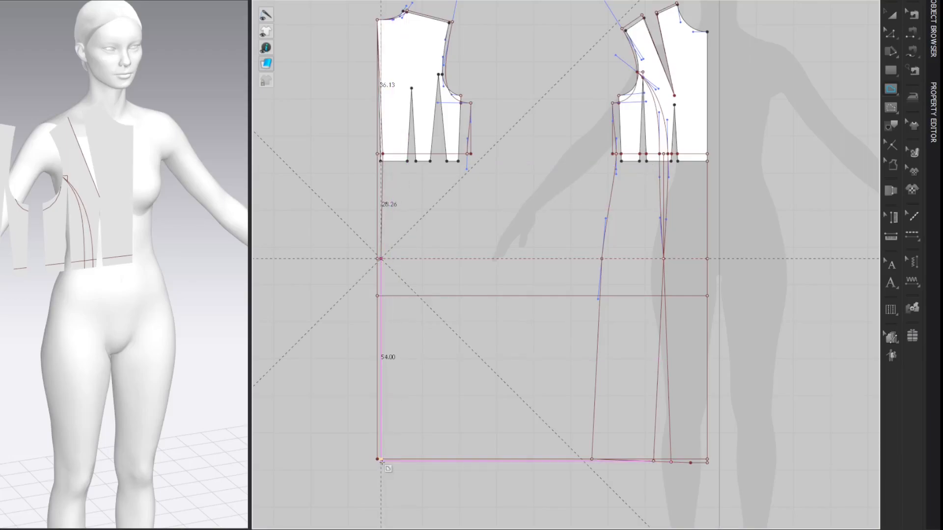
scroll(381, 459, "up", 2)
scroll(380, 456, "up", 3)
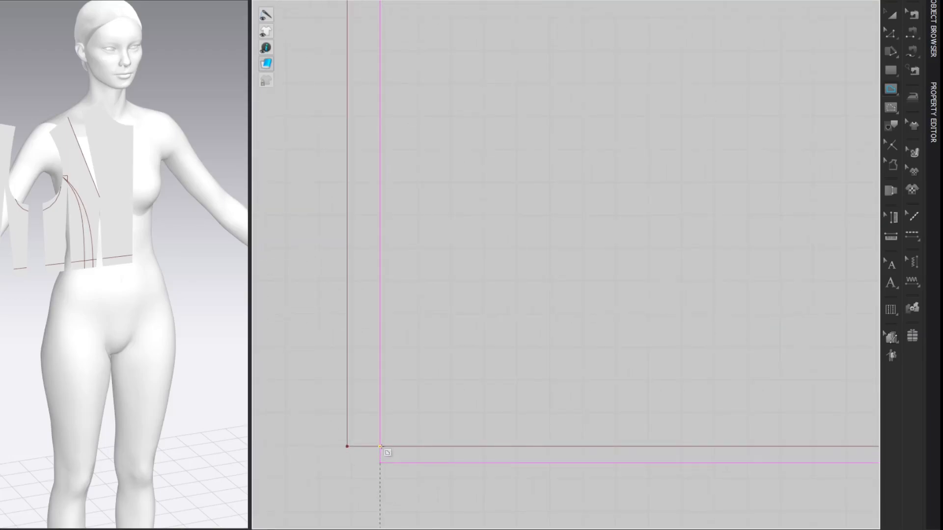
left_click(381, 446)
scroll(380, 446, "down", 5)
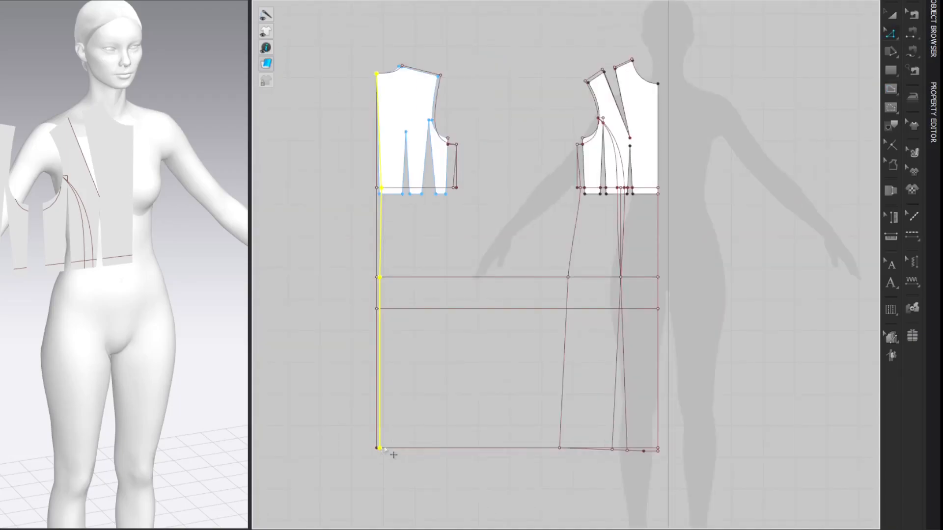
Step: Curve the center back seam segments above and below the waist so the seam runs smoothly from neck through waist to hip
scroll(444, 202, "up", 2)
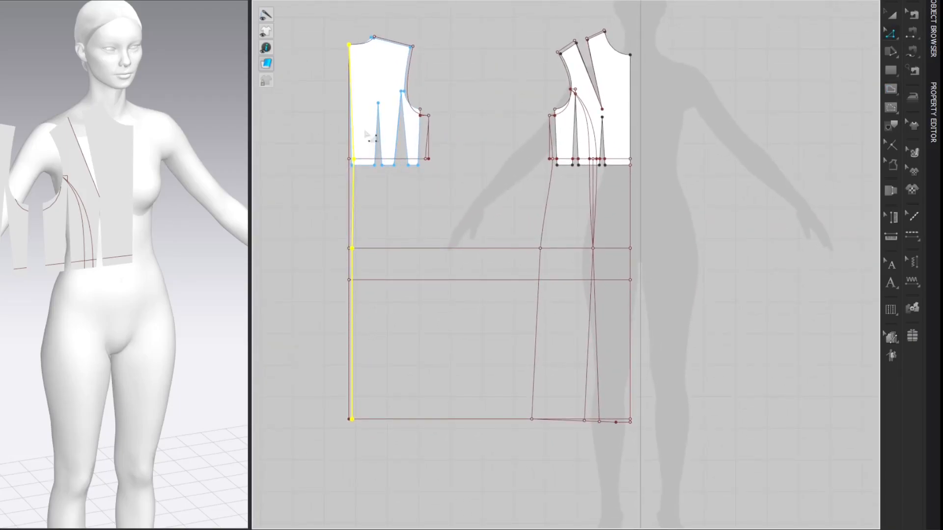
scroll(355, 137, "up", 3)
scroll(355, 138, "down", 3)
middle_click_drag(579, 68, 574, 162)
left_click(598, 123)
key("c")
left_click_drag(343, 205, 347, 208)
left_click_drag(346, 319, 348, 321)
key("z")
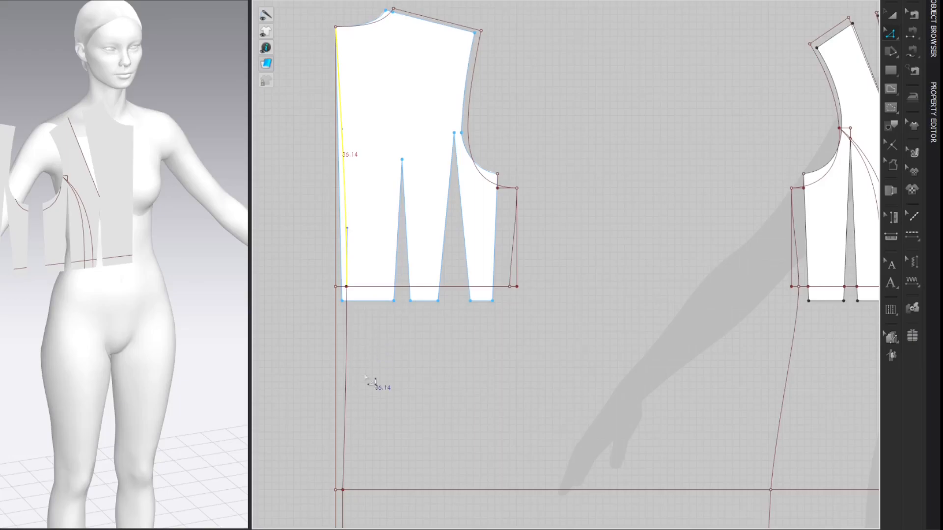
left_click(347, 415)
left_click_drag(348, 417, 345, 423)
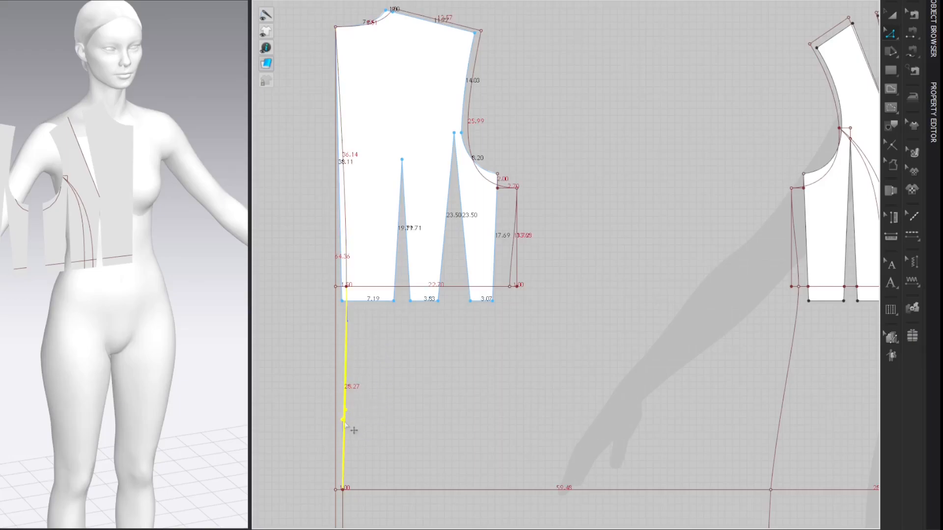
left_click(461, 396)
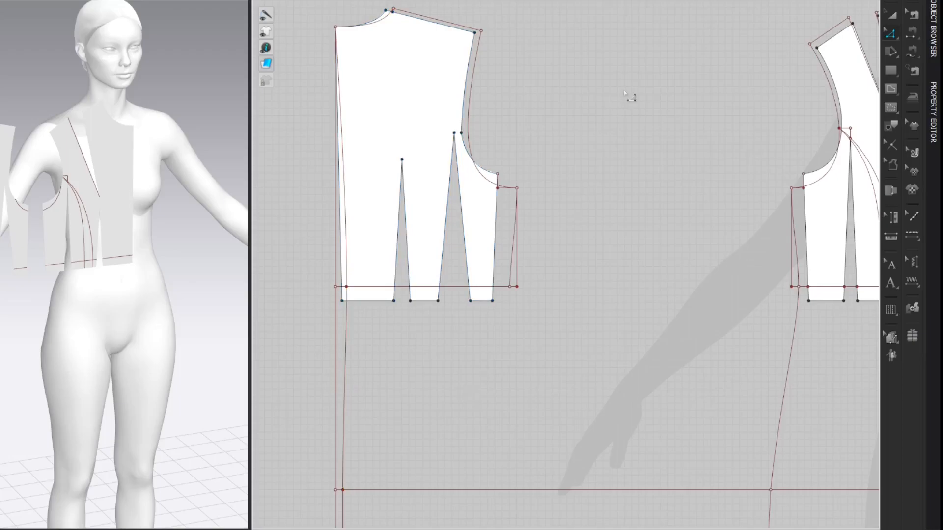
Step: Check the avatar's Low Hip circumference in the Avatar Editor, then return to the 2D pattern
scroll(628, 76, "down", 2)
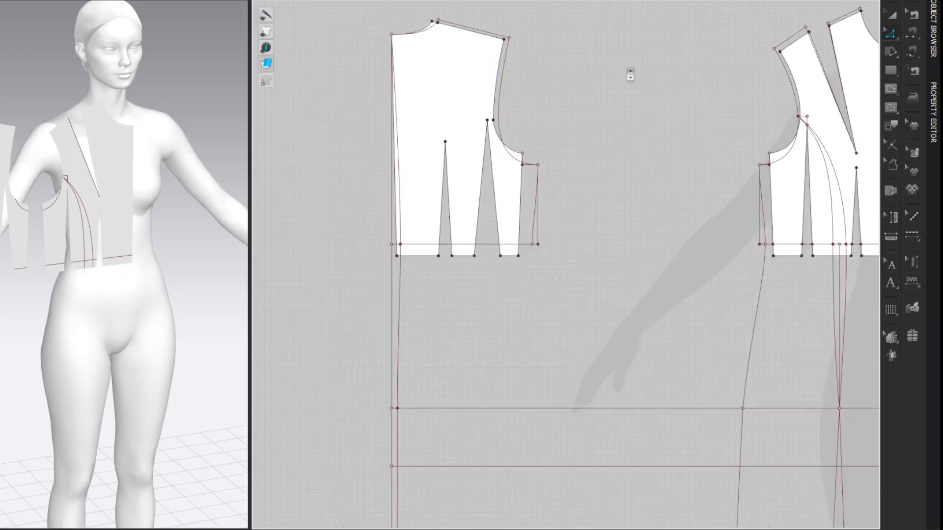
middle_click_drag(649, 102, 534, 74)
scroll(610, 93, "down", 2)
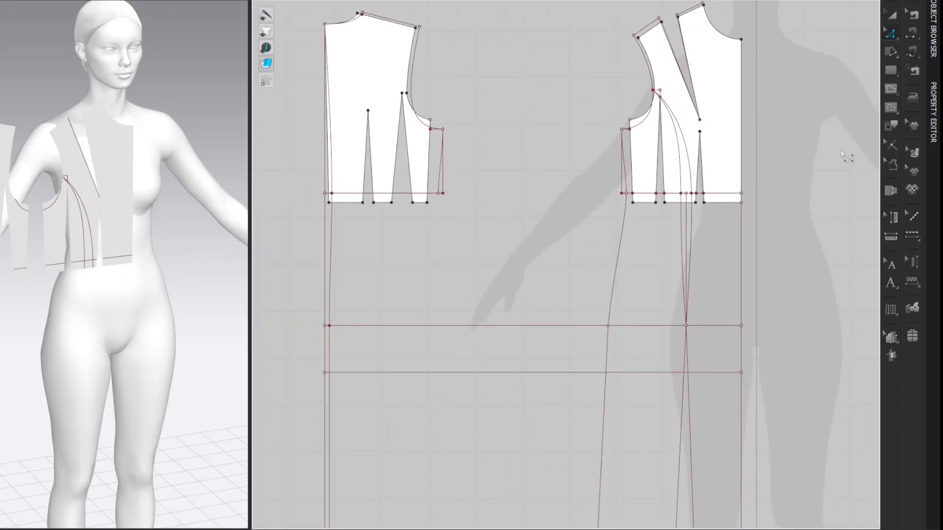
left_click(147, 2)
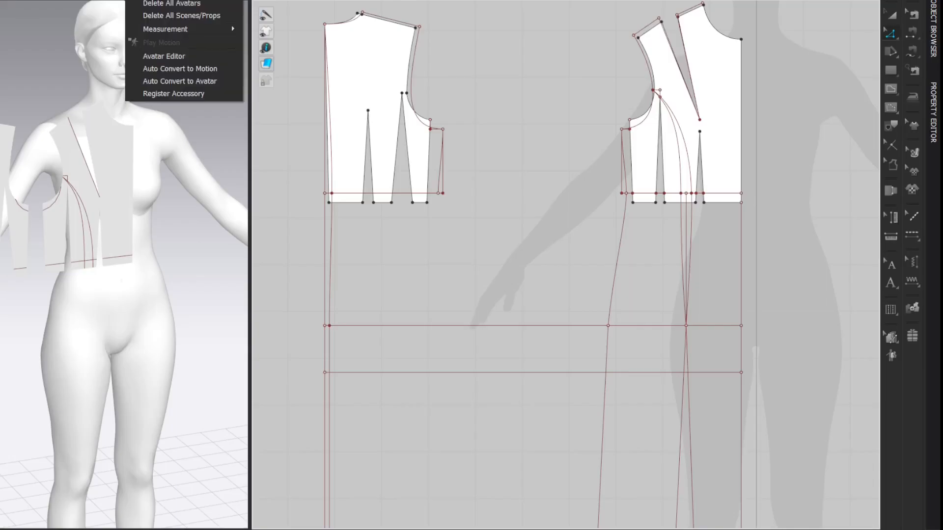
left_click(129, 57)
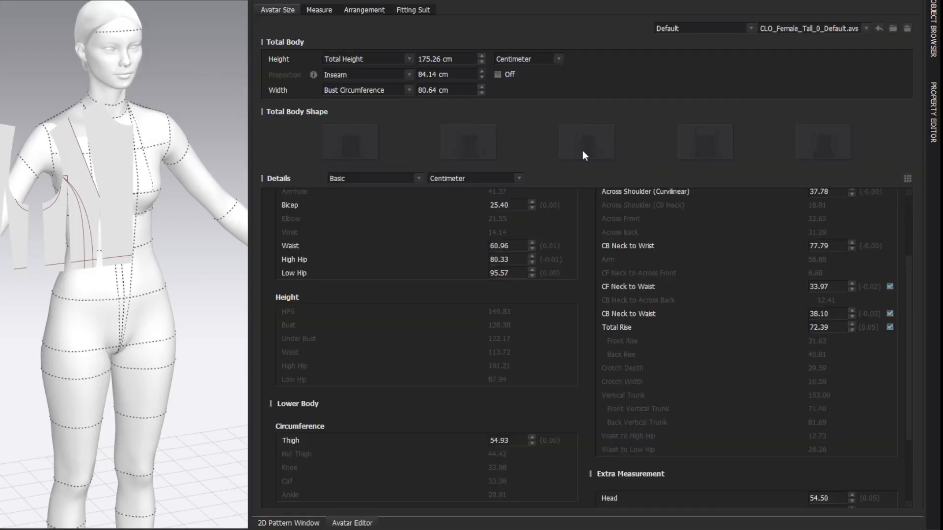
left_click(521, 273)
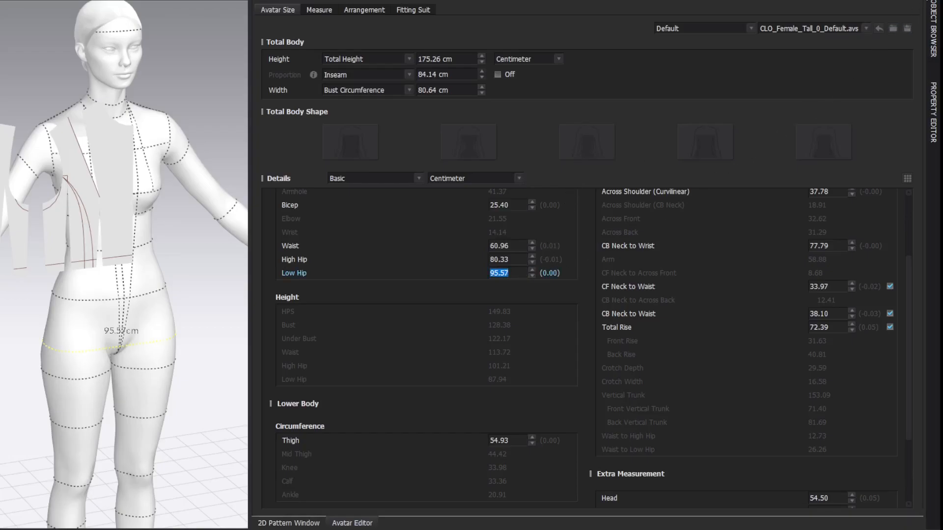
left_click(918, 1)
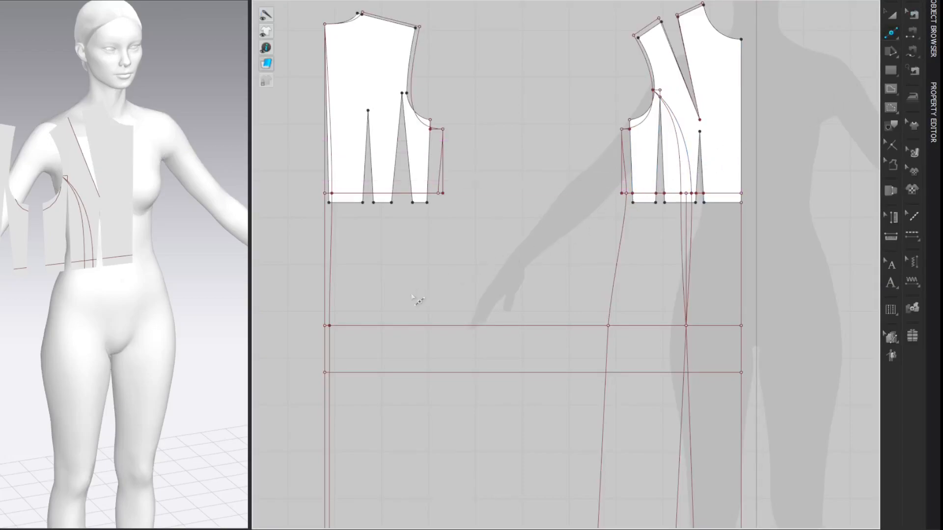
Step: Split the back hip line to add a point 26.89 cm from center back, computed as 95.57/4+3
left_click(391, 326)
left_click_drag(425, 114, 228, 104)
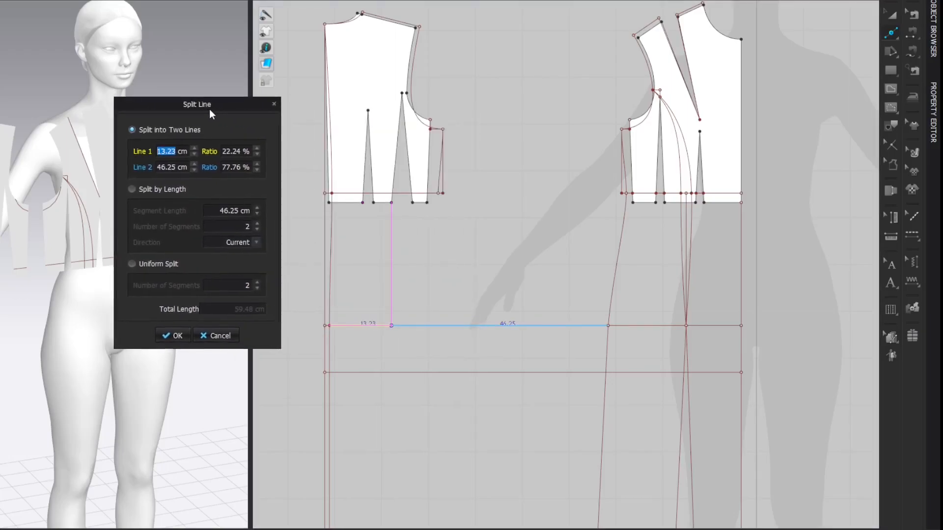
right_click(169, 155)
left_click(171, 156)
left_click_drag(371, 141, 202, 109)
type("95.57")
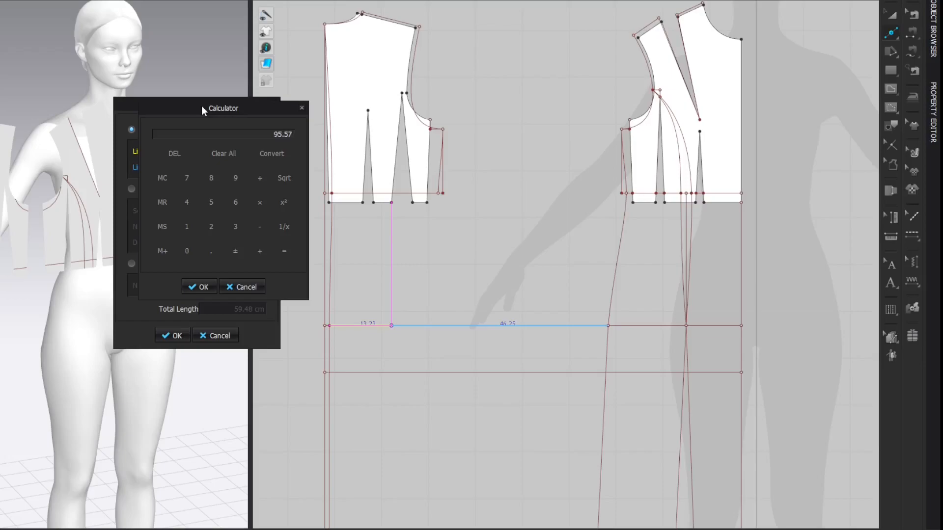
type("/4")
key("Return")
type("+3")
key("Return")
left_click(203, 287)
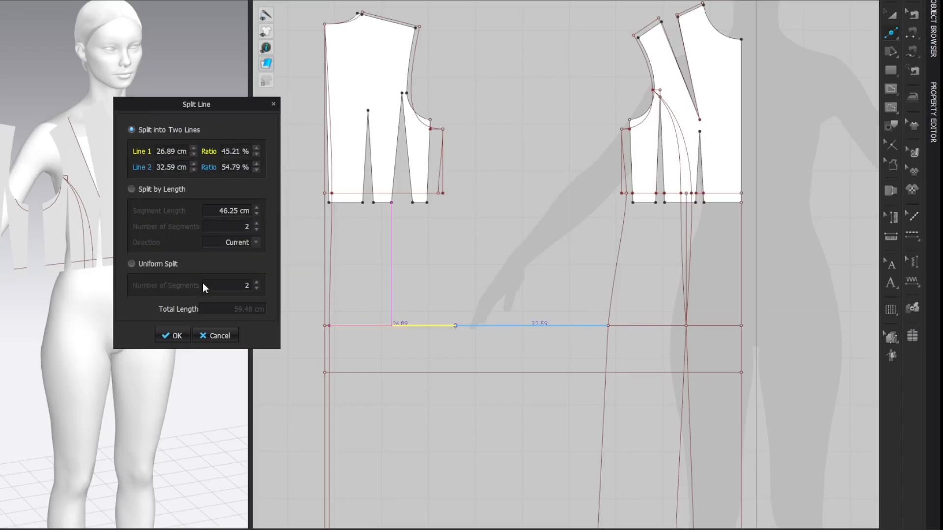
left_click(177, 336)
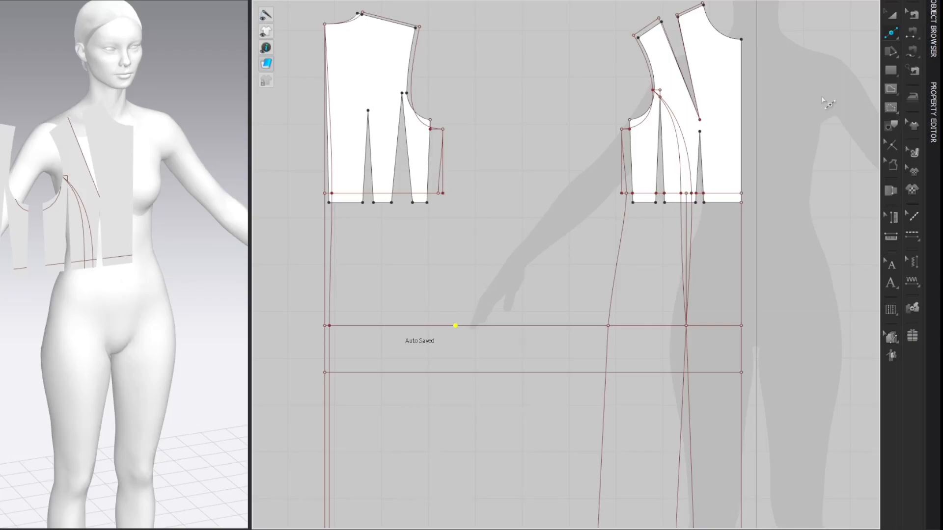
Step: Draw a vertical internal line from the new back hip point down to the horizontal line 10 cm below
key("h")
left_click(455, 326)
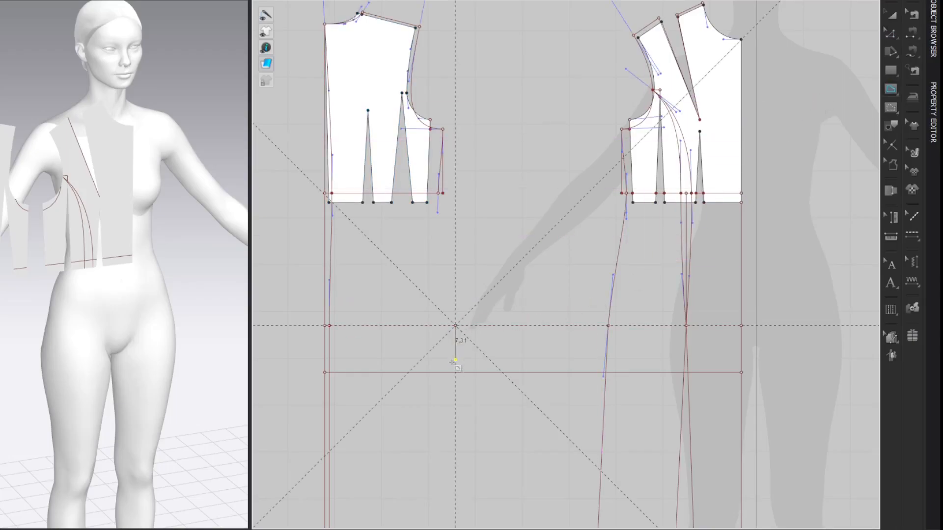
double_click(455, 372)
key("z")
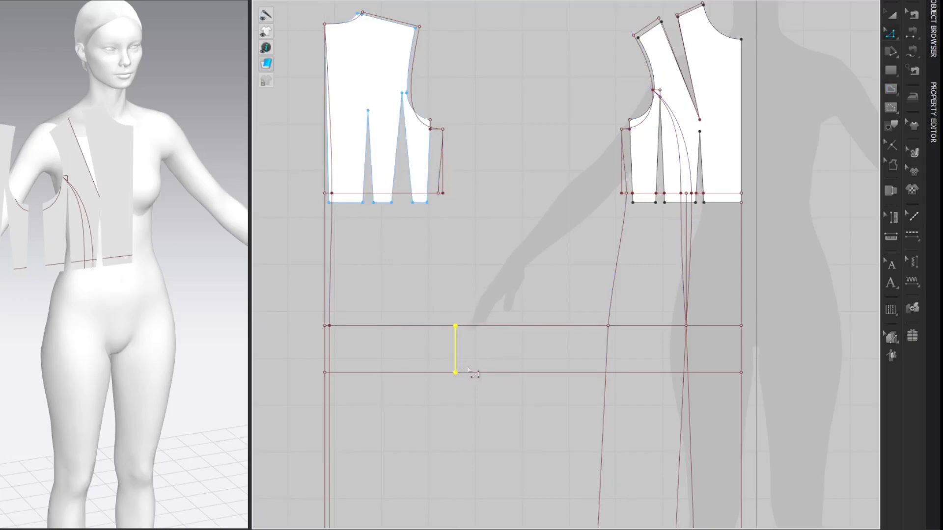
left_click(811, 107)
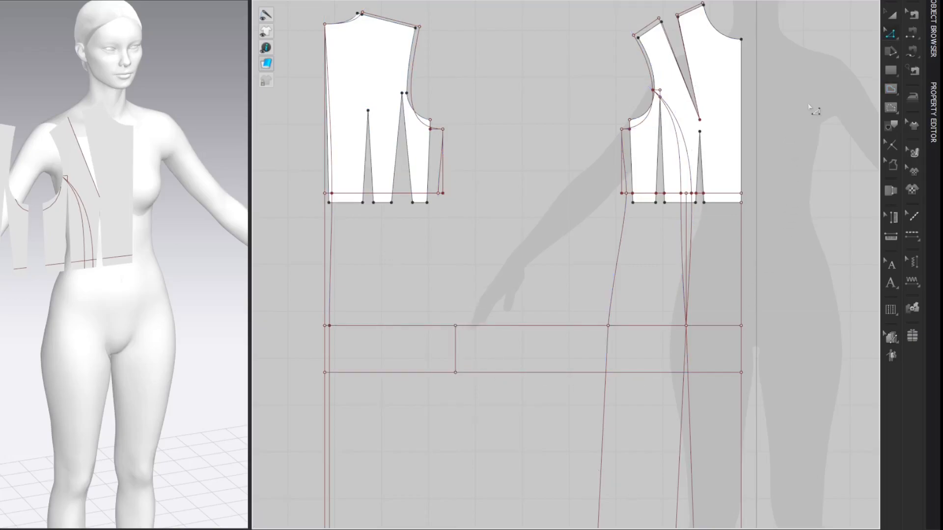
Step: Move the lower end of the short line below the back hip point 0.5 cm outward, away from center back
left_click_drag(456, 378, 461, 385)
right_click(461, 386)
type("0.5")
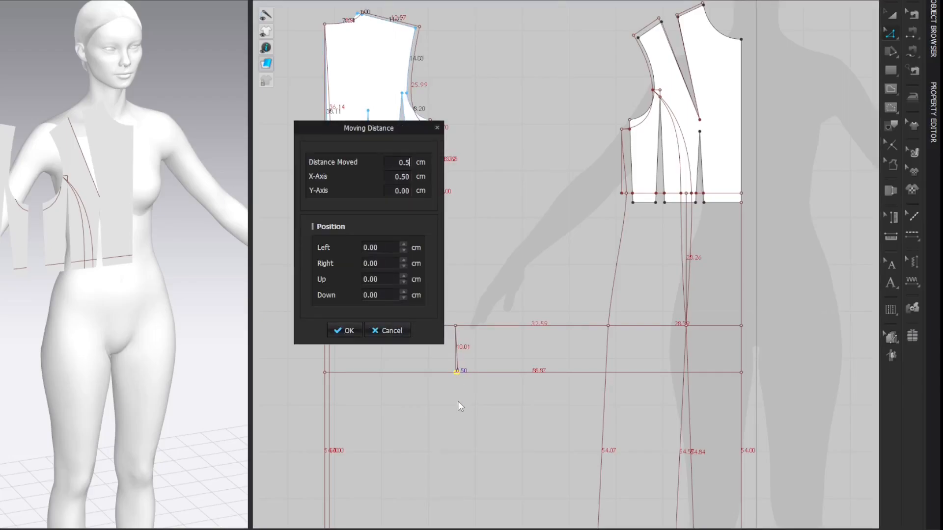
key("Return")
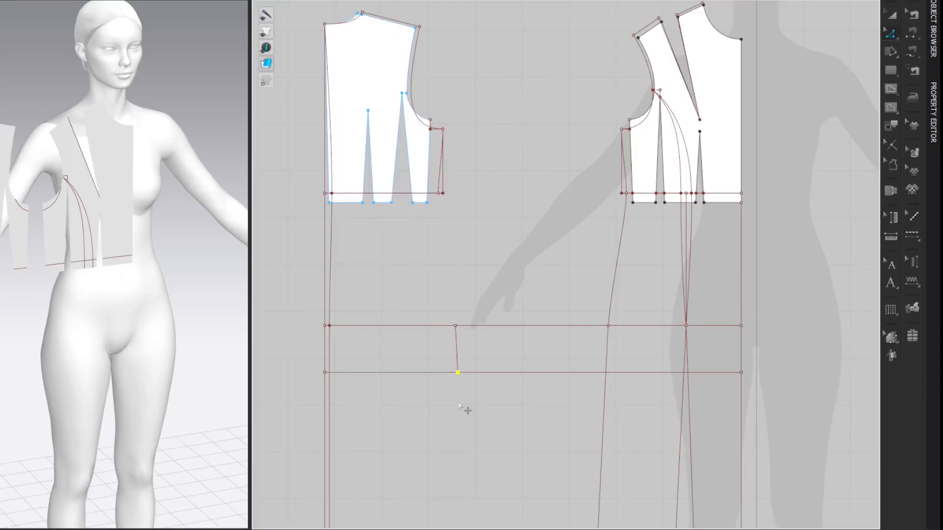
left_click(812, 146)
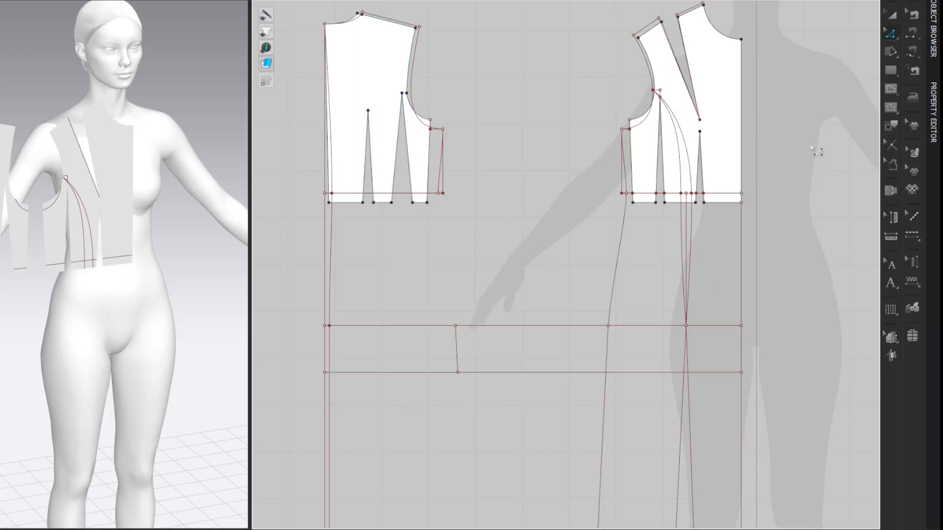
Step: Extend the slanted line below the back hip point along its own direction to the hem line
scroll(812, 149, "down", 2)
mouse_move(825, 177)
middle_mouse_down()
mouse_move(779, 154)
mouse_move(787, 142)
mouse_move(779, 91)
middle_mouse_up()
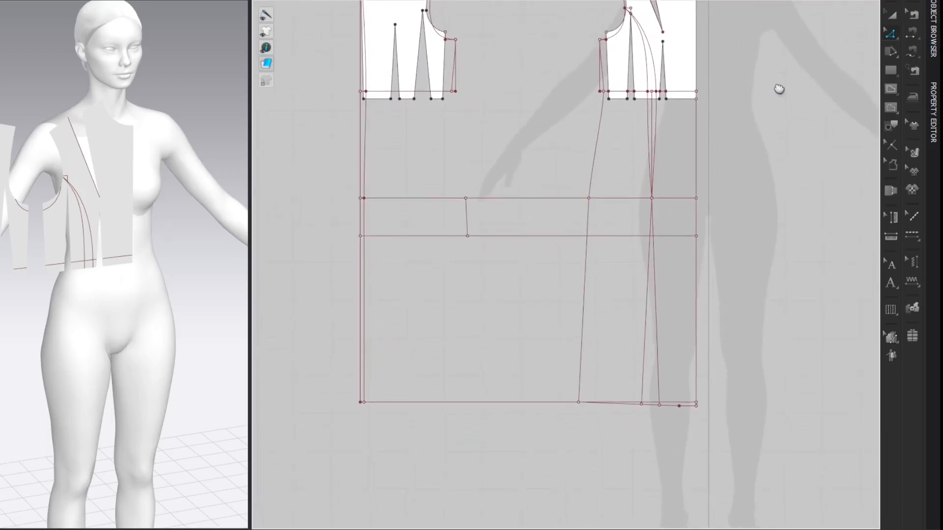
left_click(468, 236)
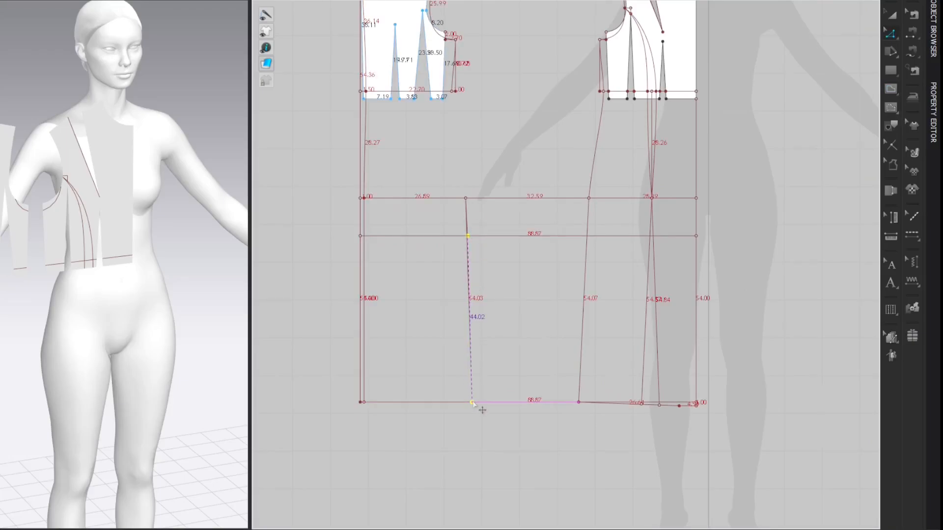
left_click(475, 403)
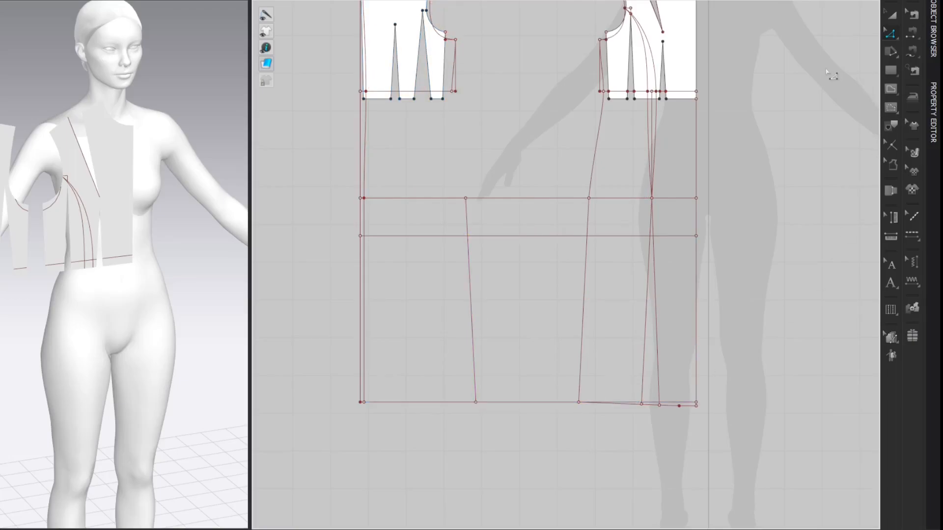
Step: Draw the back side seam from the outer waist point to the hip point and curve it to blend smoothly between waist and hip
middle_click_drag(802, 76, 801, 131)
key("g")
left_click(456, 146)
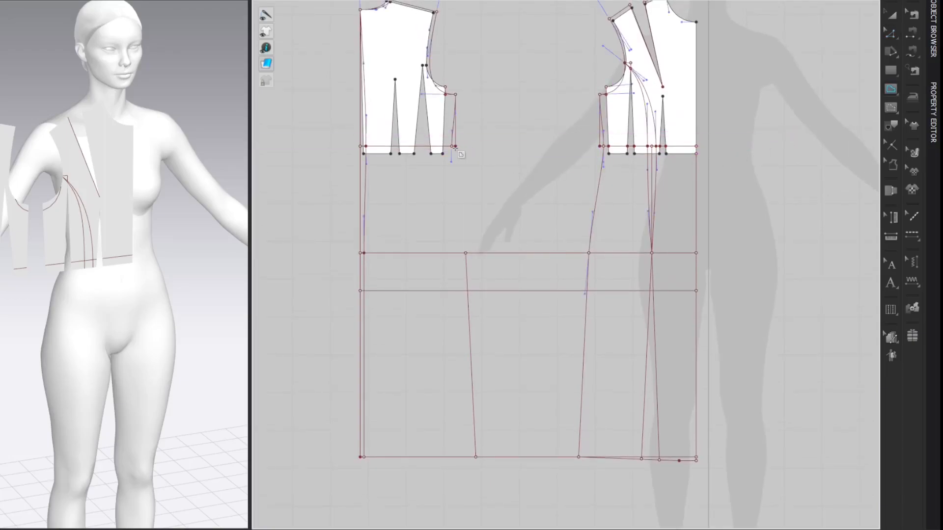
left_click(466, 254)
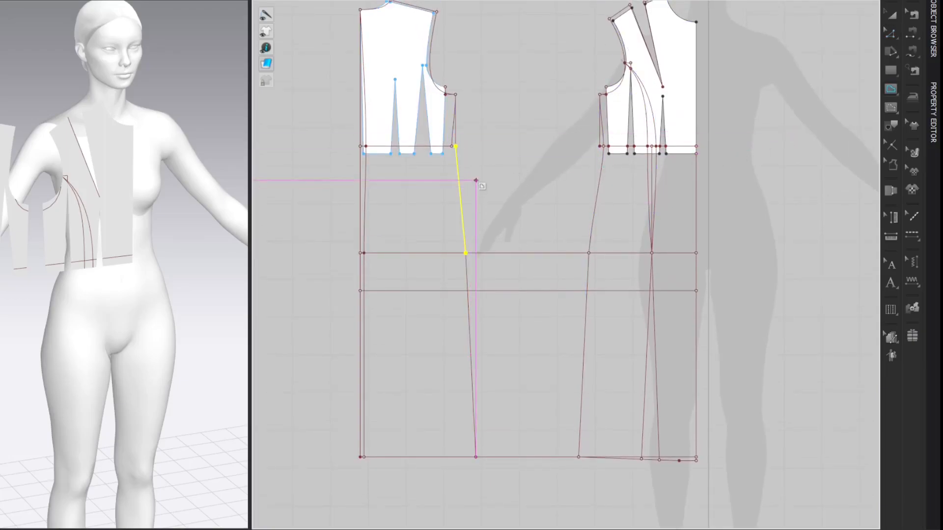
key("c")
left_click_drag(466, 193, 465, 216)
key("z")
left_click_drag(456, 176, 457, 178)
left_click(801, 77)
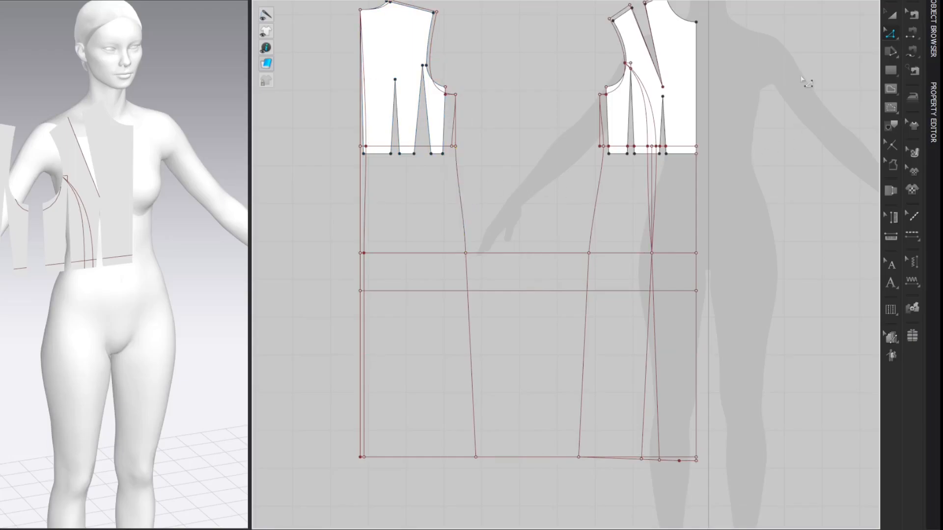
Step: Add points where the back waistline intersects the dart legs and the bodice side edge
scroll(486, 130, "up", 3)
scroll(533, 188, "up", 3)
middle_click_drag(533, 187, 537, 143)
scroll(592, 168, "down", 2)
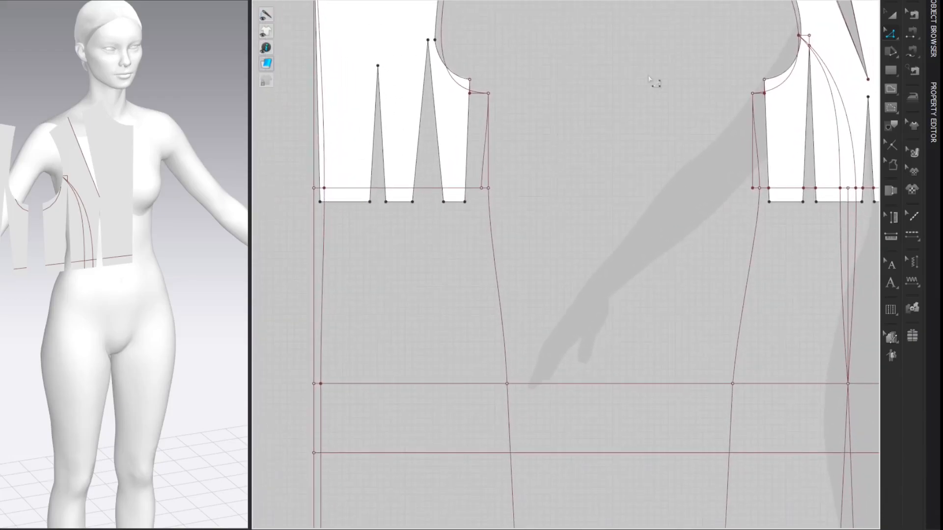
middle_click_drag(649, 77, 648, 80)
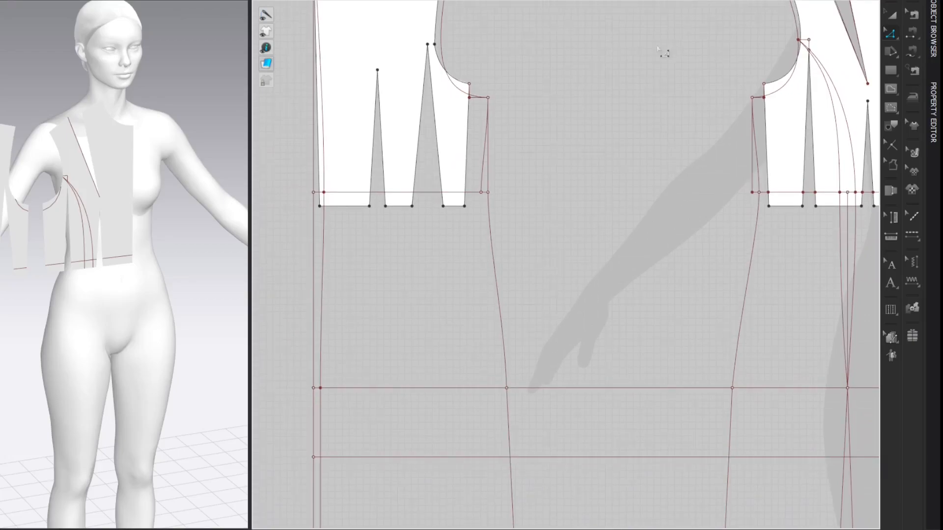
left_click(426, 193)
right_click(420, 193)
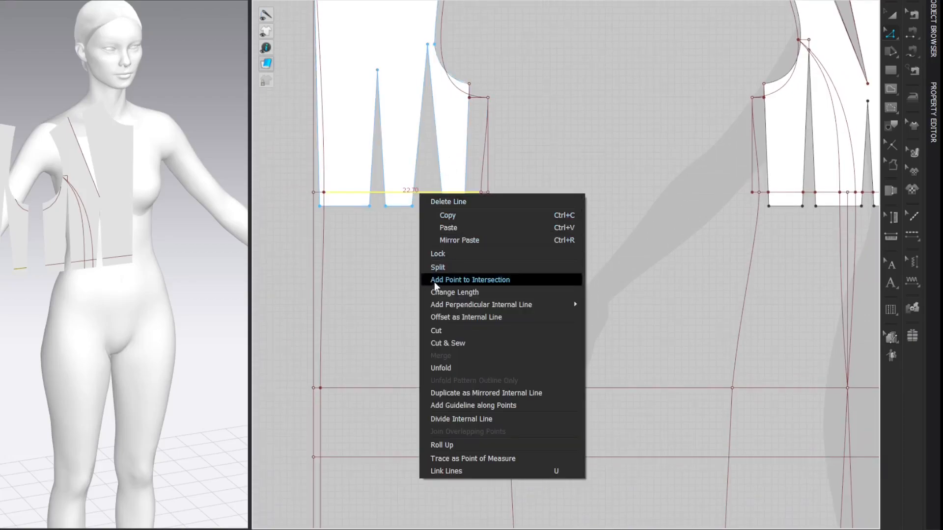
left_click(435, 283)
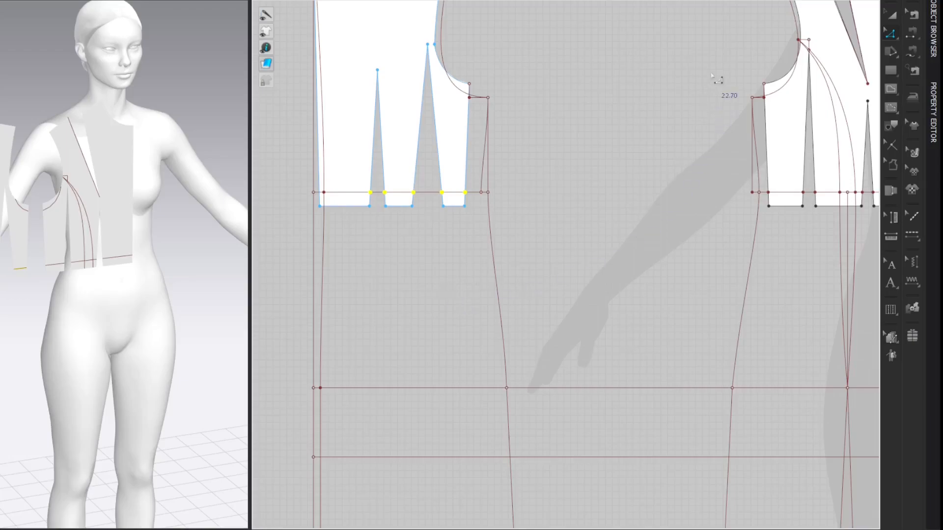
left_click(431, 193)
left_click(668, 84)
Step: Split the back waistline segment between the two darts 2.75 cm from the wider dart, computed as 4.12/1.5
key("x")
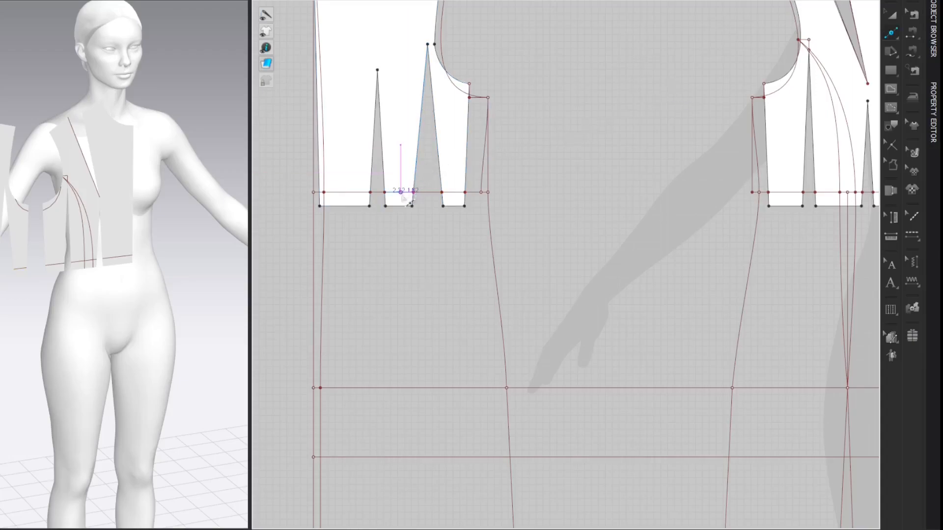
left_click(402, 194)
left_click_drag(419, 113, 194, 99)
right_click(138, 146)
left_click(206, 145)
left_click_drag(434, 145, 112, 119)
type("4.12/1.5")
key("Return")
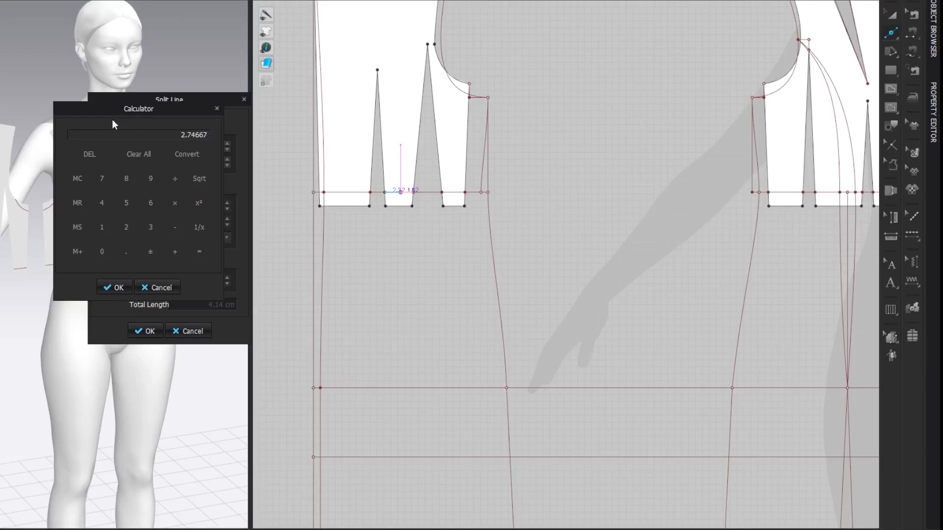
left_click(104, 292)
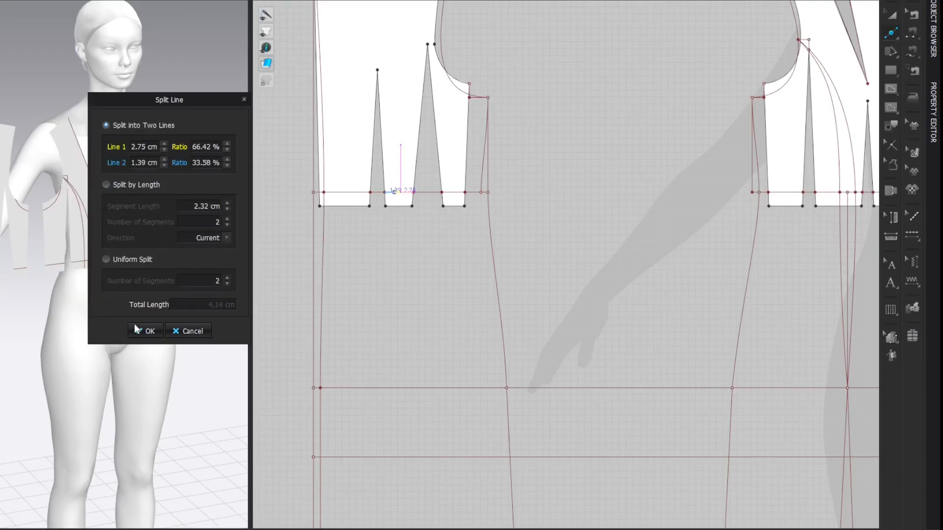
left_click(148, 331)
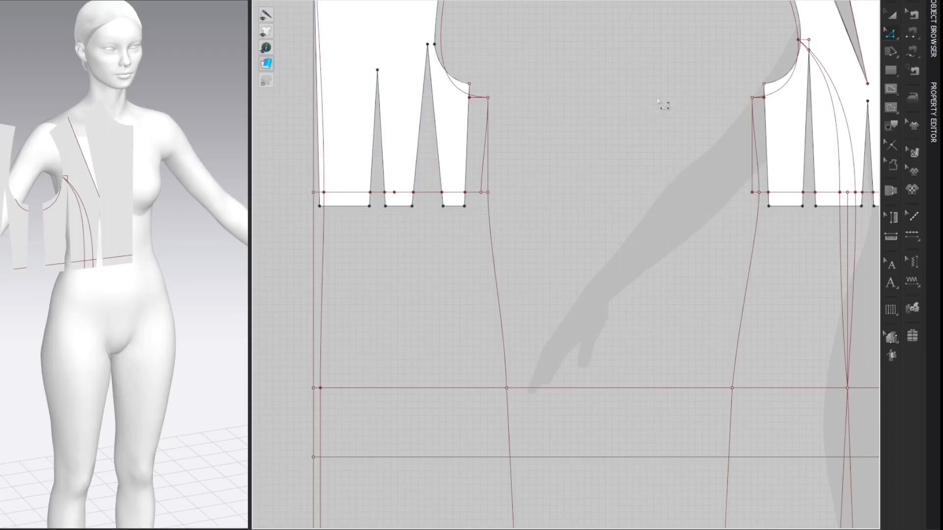
Step: Split the 2.75 cm back waistline segment uniformly into 2 segments to mark its midpoint
left_click(410, 192)
left_click_drag(409, 117, 264, 101)
left_click(182, 264)
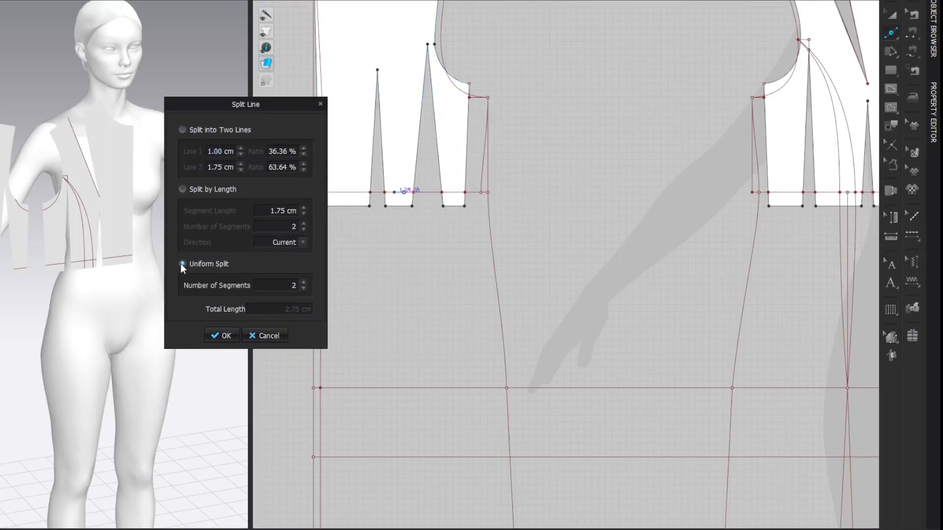
left_click(222, 335)
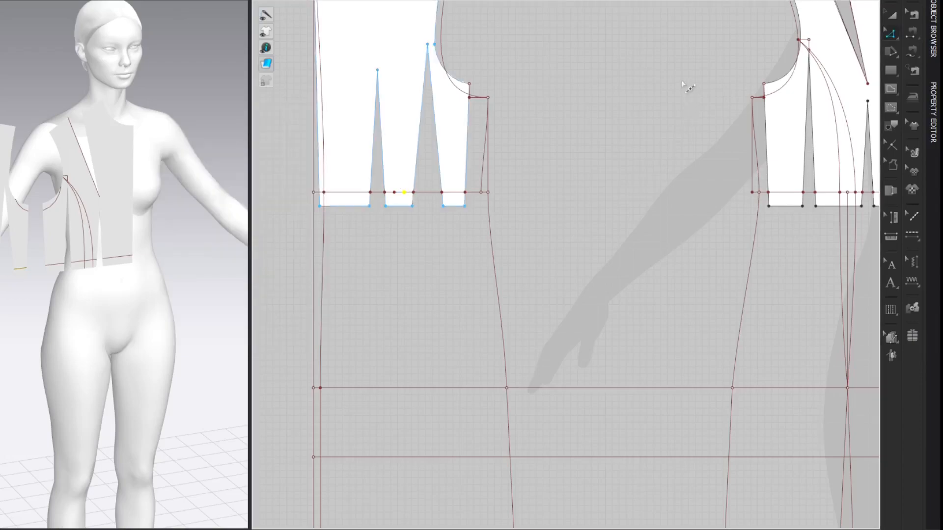
Step: Draw a vertical dart center line from the midpoint on the back waistline down to the hip line
key("g")
left_click(404, 193)
double_click(404, 388)
key("z")
left_click(666, 86)
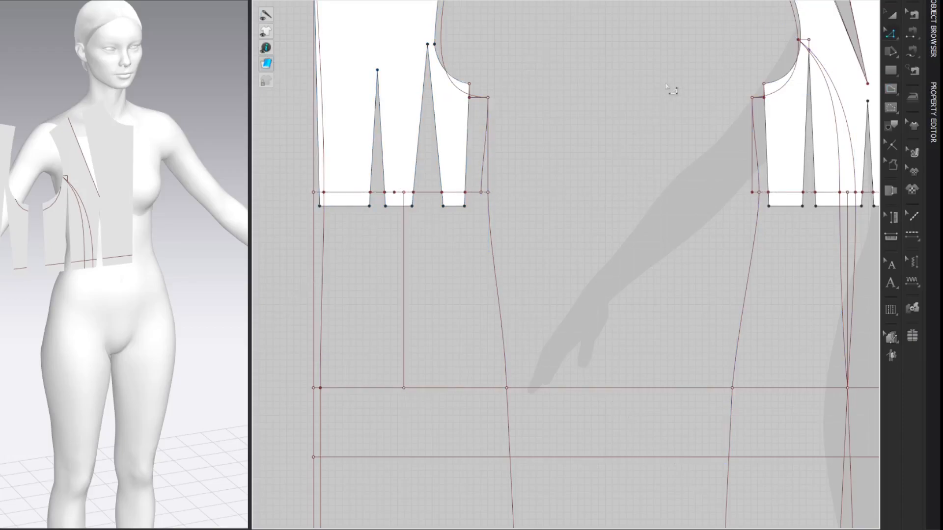
Step: Draw a 2 cm vertical internal line upward from the apex of the wider back dart
key("g")
middle_click_drag(526, 42, 530, 84)
left_click(430, 86)
right_click(432, 69)
left_click_drag(423, 100, 275, 85)
type("2")
key("Return")
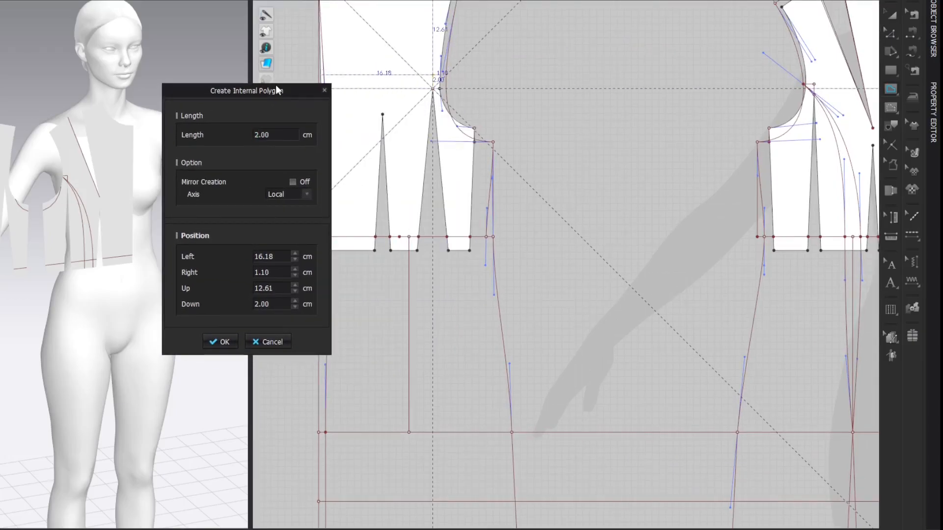
key("z")
key("Escape")
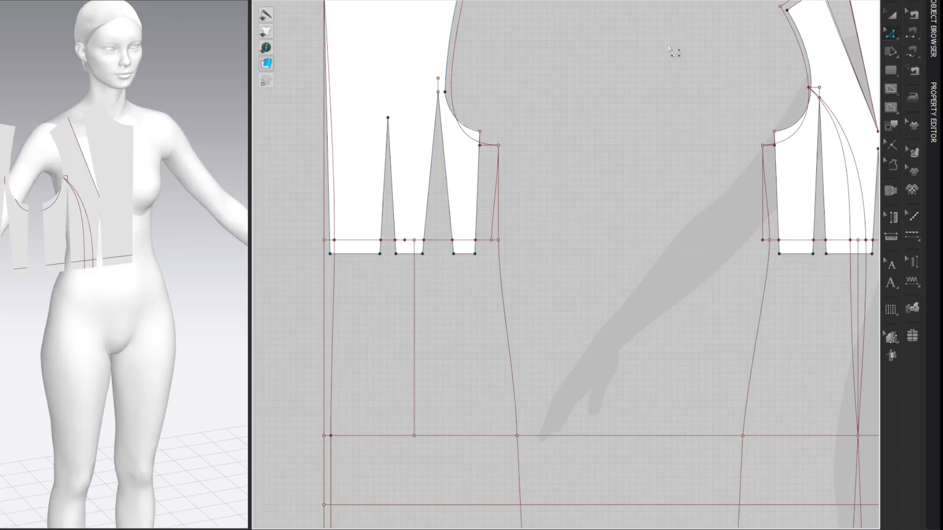
Step: Draw a horizontal internal line from the top of the 2 cm line across to the back armhole curve
key("g")
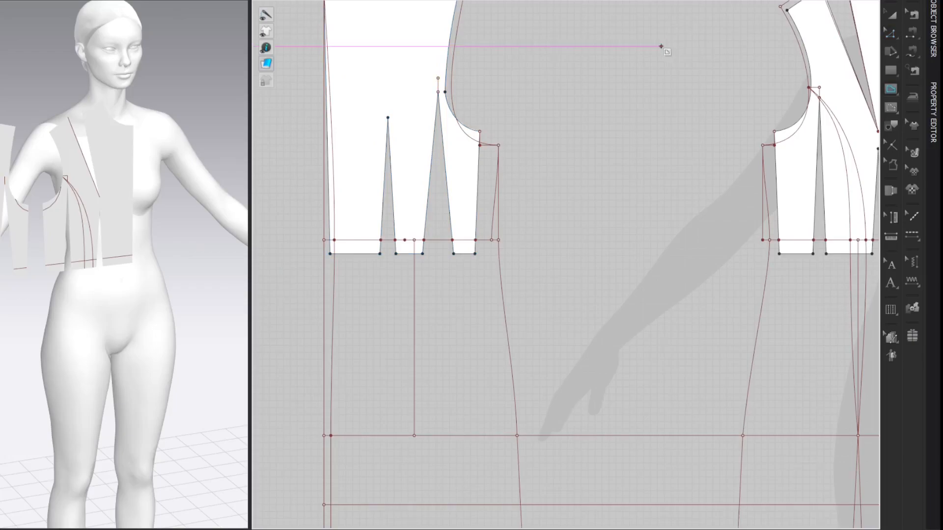
double_click(451, 78)
left_click(680, 63)
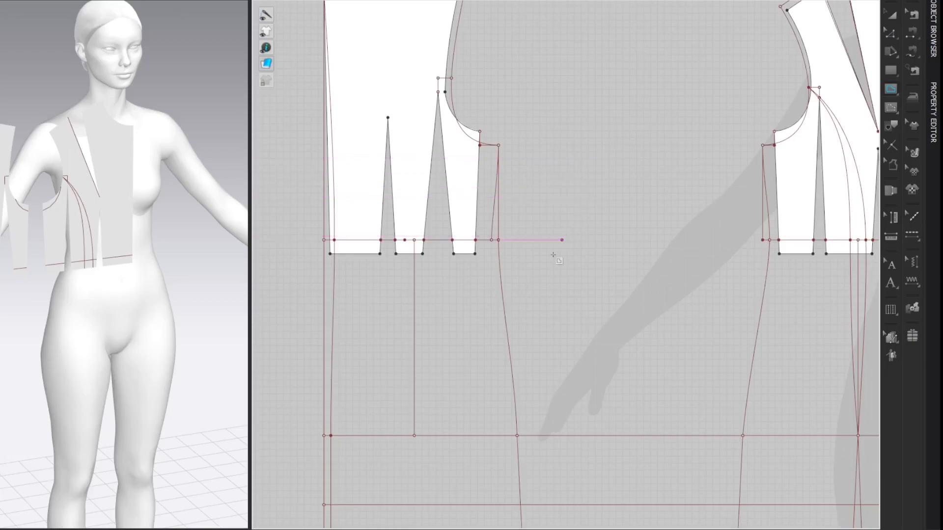
Step: Draw the closed back princess dart outline from the hip point through both waist points, meeting at the marked armhole point
middle_click_drag(437, 407, 430, 375)
left_click_drag(410, 394, 408, 212)
left_click(400, 209)
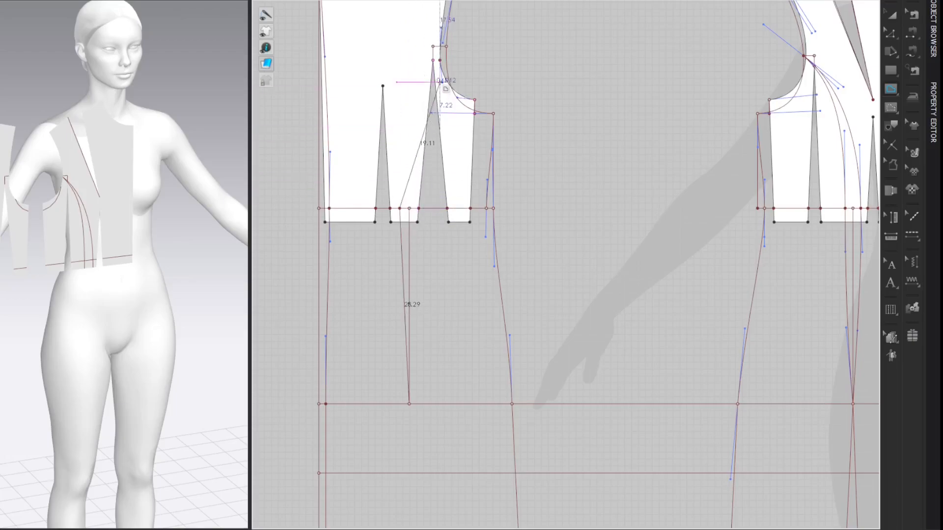
left_click(447, 47)
left_click(419, 208)
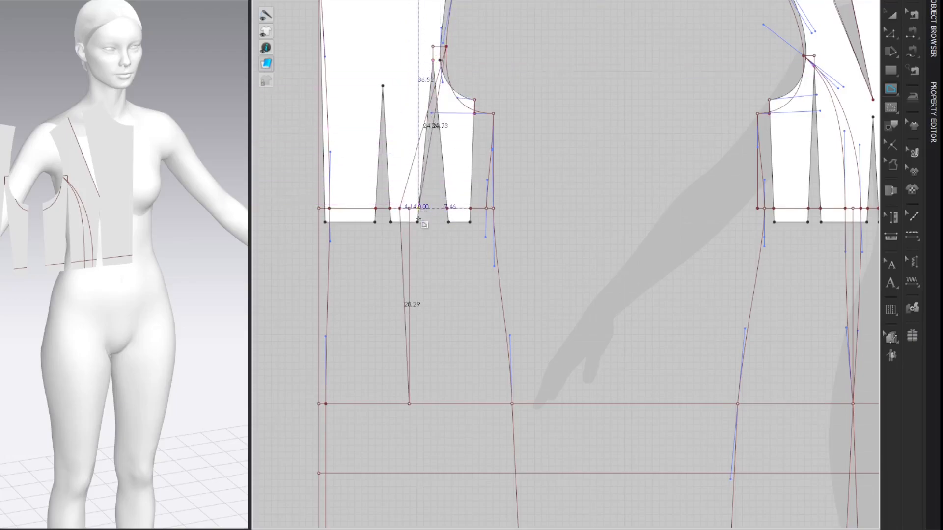
double_click(410, 404)
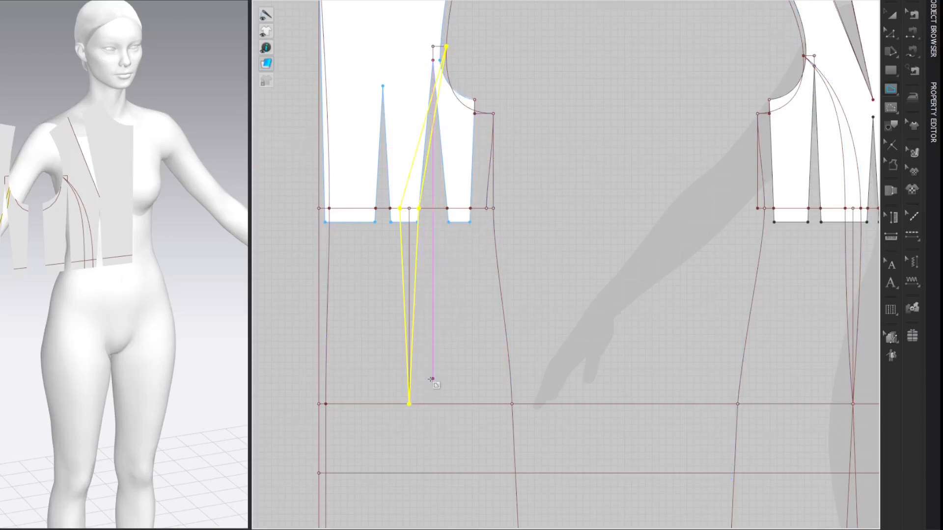
key("Escape")
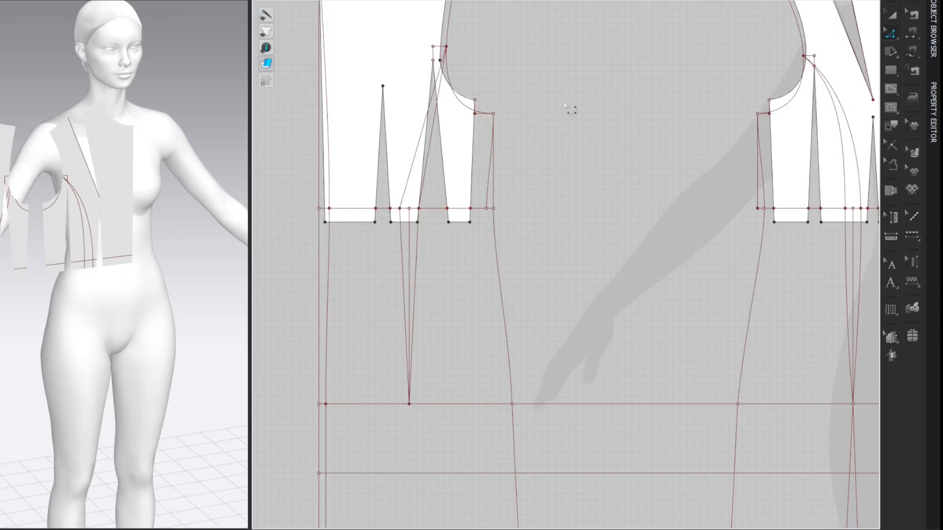
Step: Curve both upper princess lines of the back dart between the armhole and the waistline
left_click_drag(429, 99, 422, 91)
key("z")
left_click_drag(423, 155, 402, 140)
left_click(422, 143)
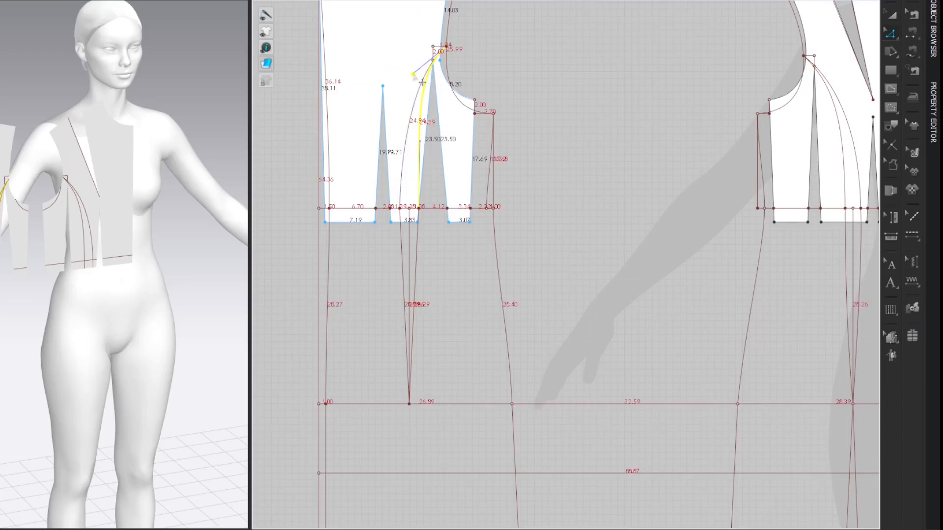
left_click(414, 114)
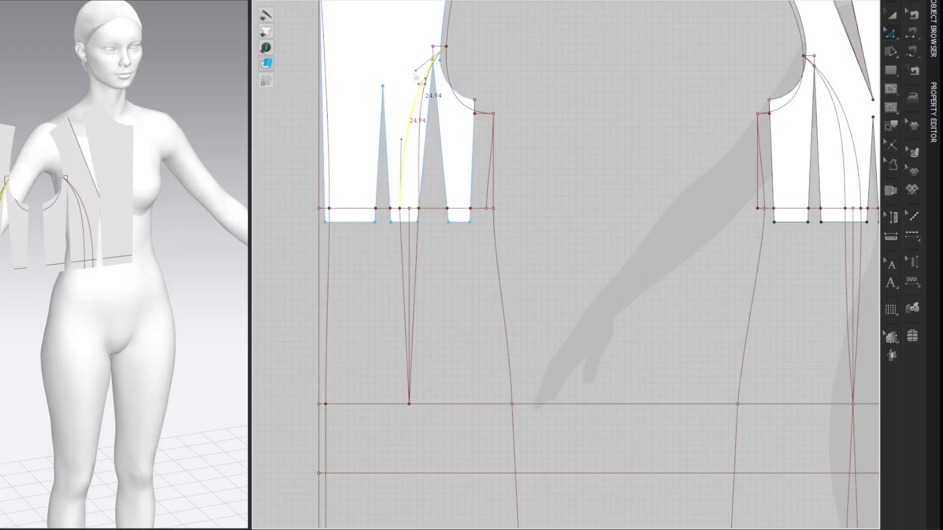
Step: Curve both lower princess lines of the back dart between the waistline and the hip point
key("c")
left_click_drag(417, 245, 398, 243)
key("z")
left_click(421, 254)
left_click(403, 251)
left_click(402, 250)
left_click(670, 65)
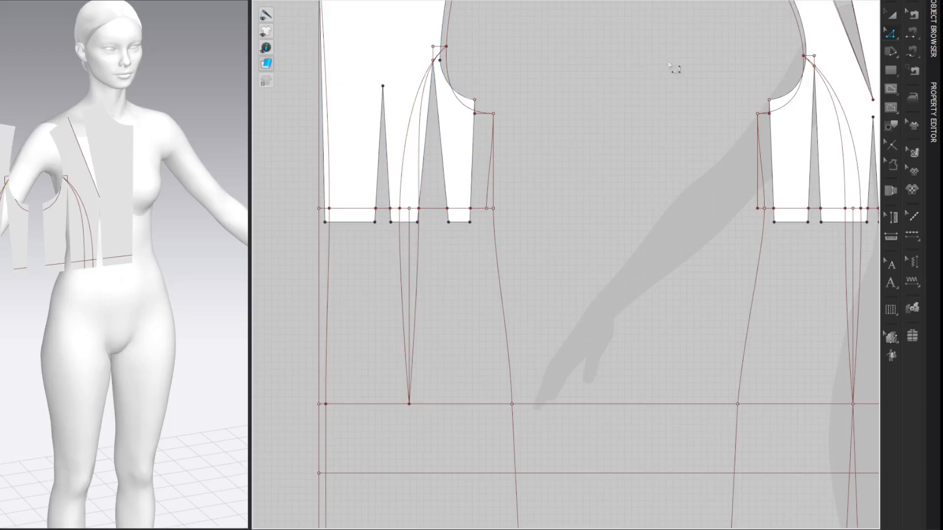
Step: Draw a 10 cm vertical internal line from the back dart's hip point down to the horizontal line below the hip
scroll(670, 65, "down", 2)
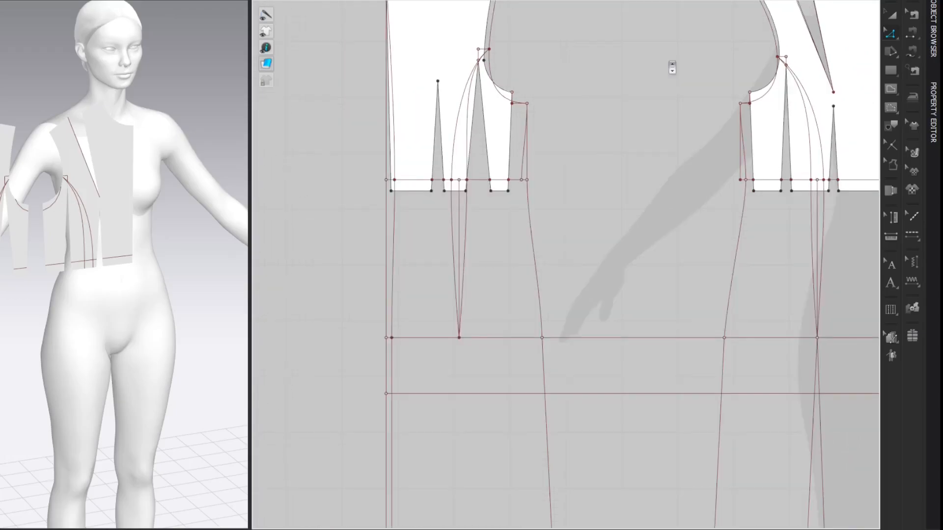
scroll(655, 179, "down", 2)
middle_click_drag(656, 181, 572, 95)
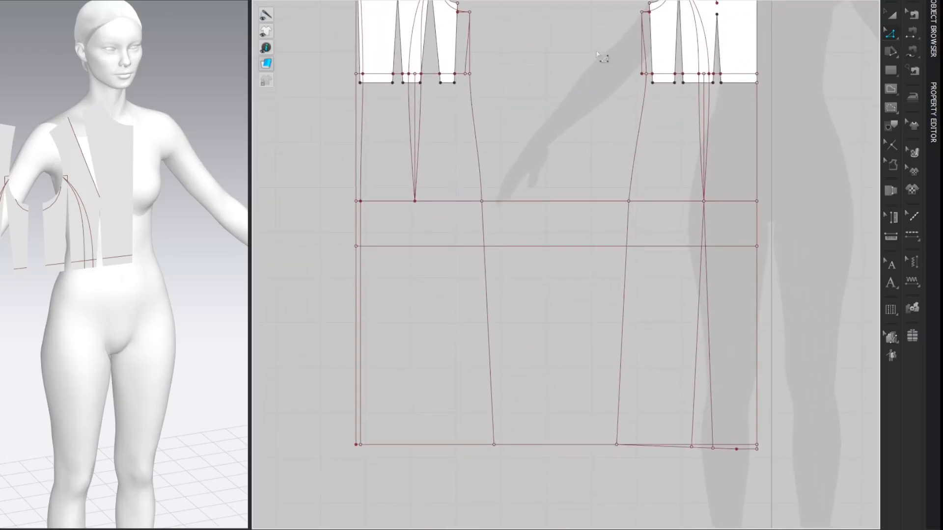
key("g")
left_click(415, 246)
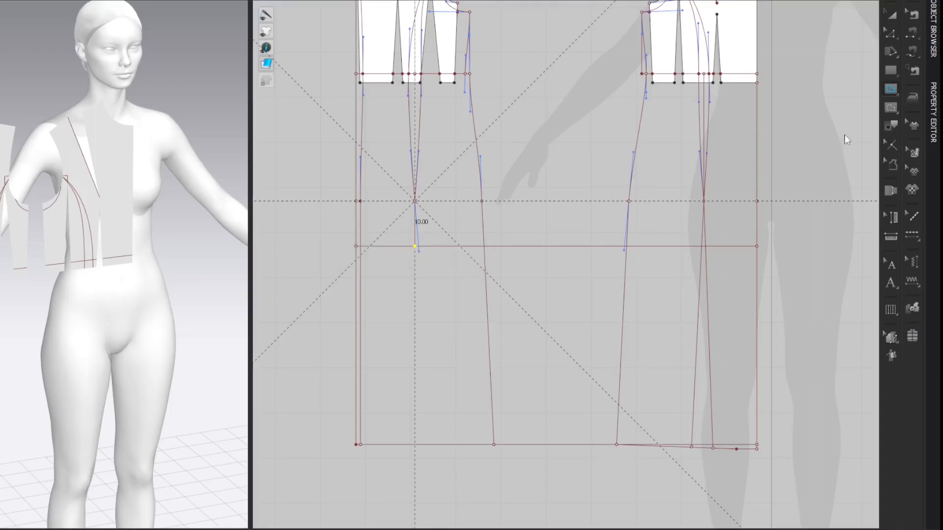
key("z")
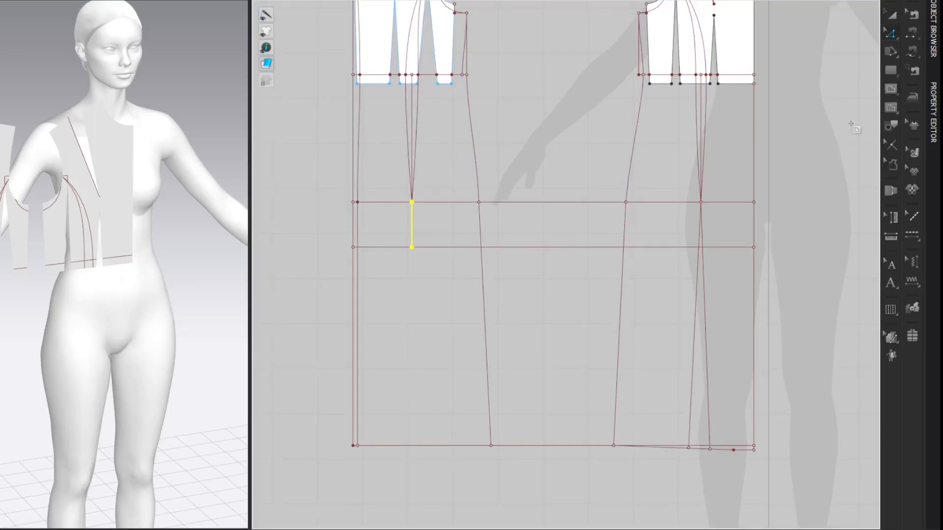
left_click(852, 127)
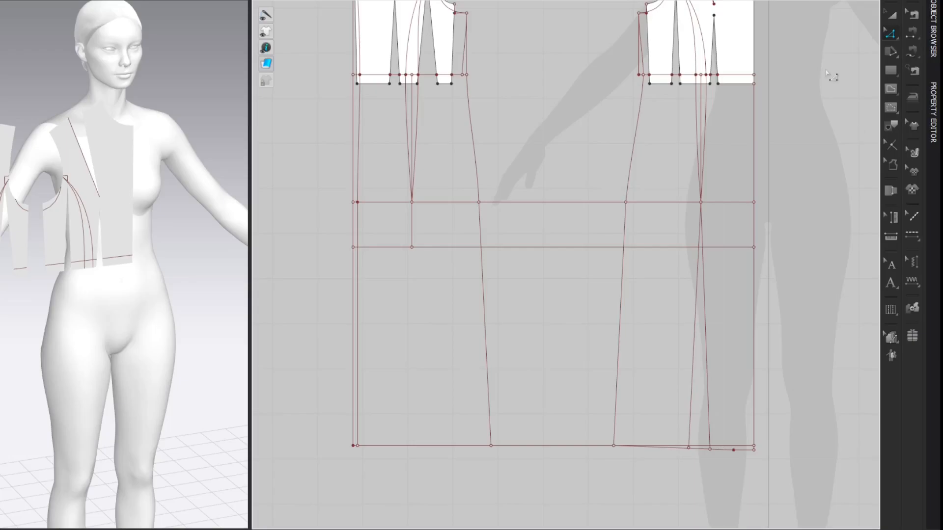
Step: Move the lower end of the 10 cm line 0.5 cm toward the side seam and extend the slanted line to the hem
left_click_drag(412, 247, 420, 251)
right_click(420, 251)
left_click_drag(389, 128, 284, 127)
type("0.5")
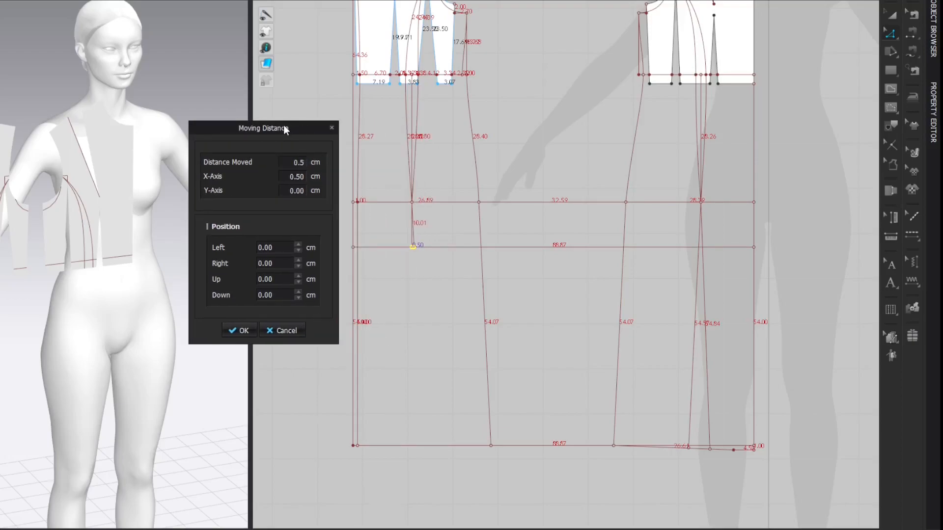
key("Return")
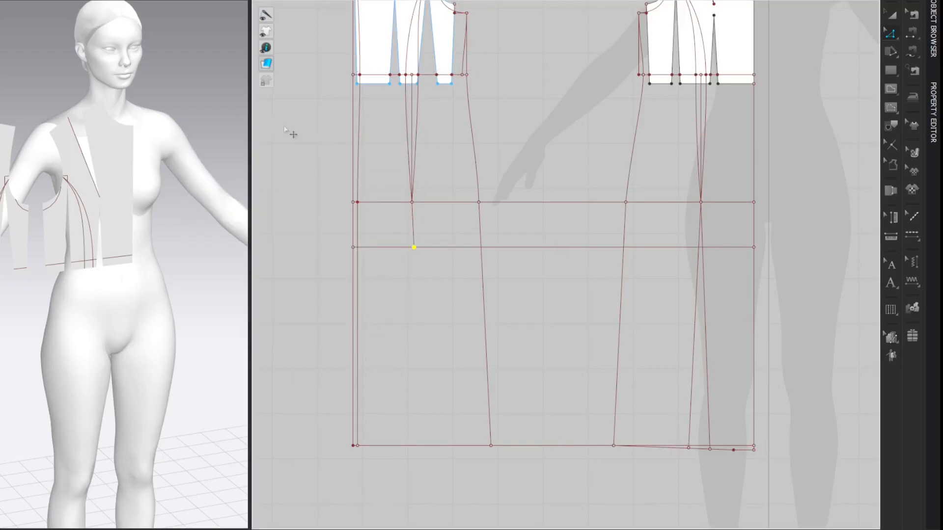
left_click(866, 120)
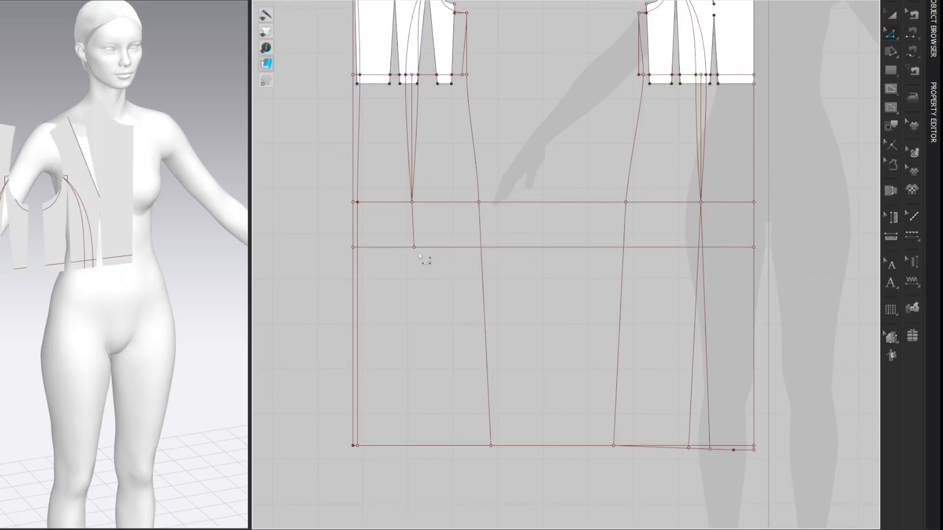
left_click_drag(415, 248, 426, 449)
left_click(818, 71)
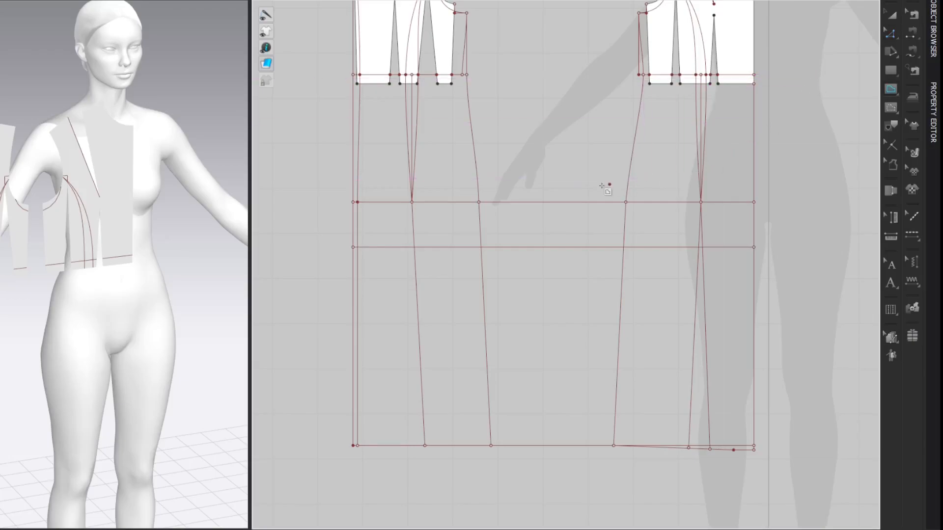
Step: Draw a second line from the back hip point to the hem, offset 0.5 cm toward center back at the line below the hip
left_click(412, 247)
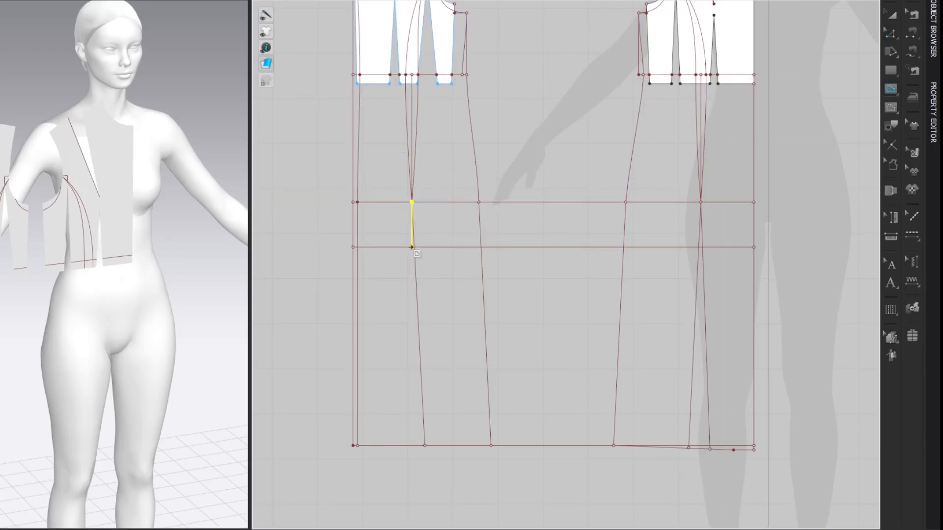
left_click(812, 138)
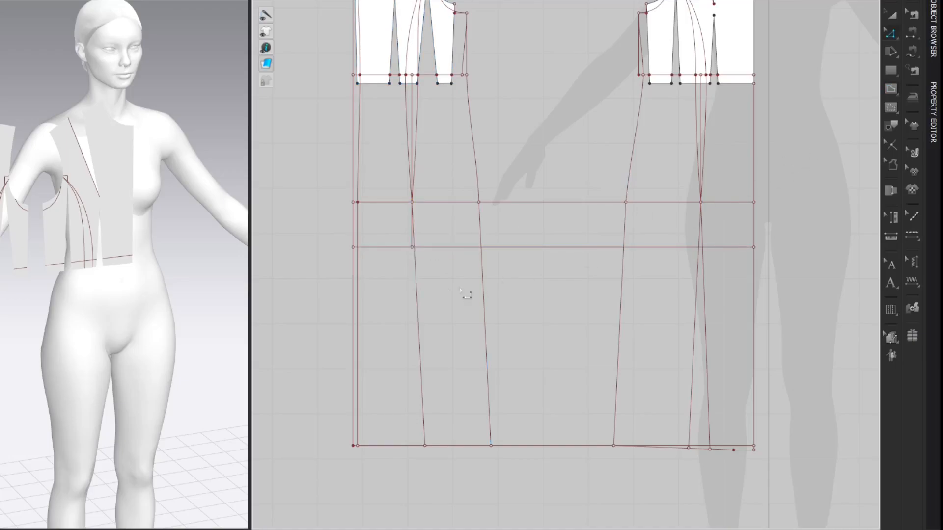
left_click_drag(411, 249, 407, 251)
right_click(407, 251)
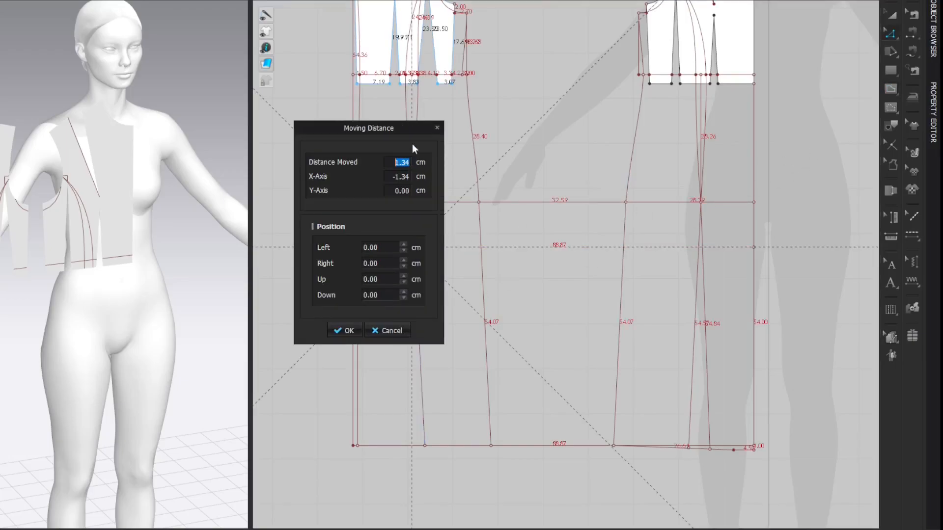
left_click_drag(414, 133, 337, 133)
type("0.5")
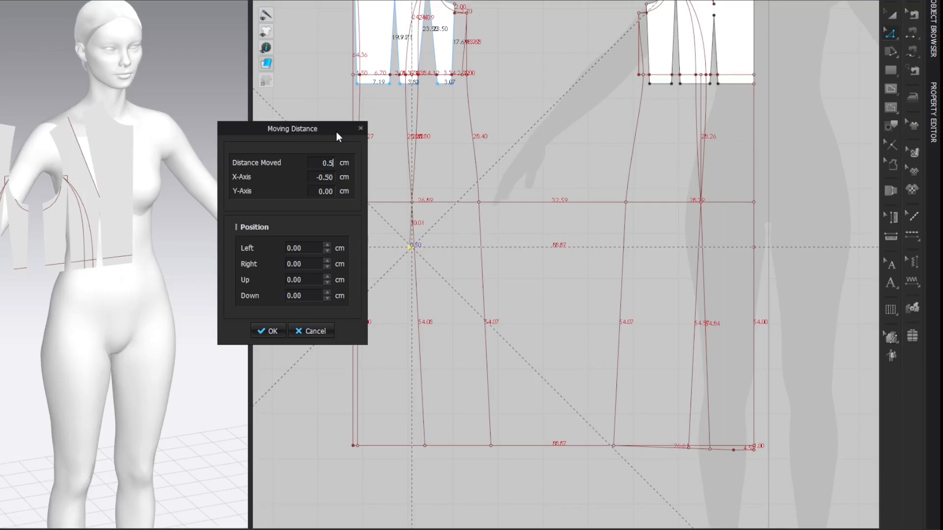
key("Return")
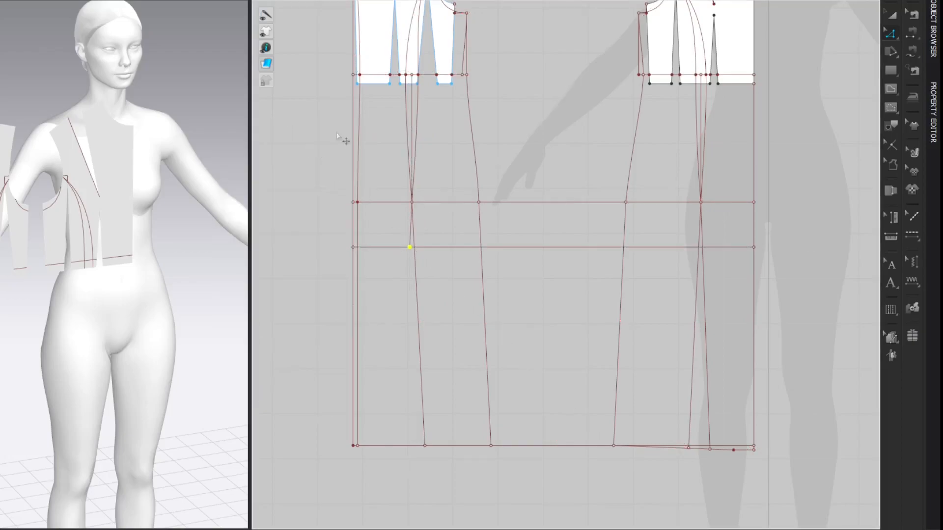
left_click(411, 248)
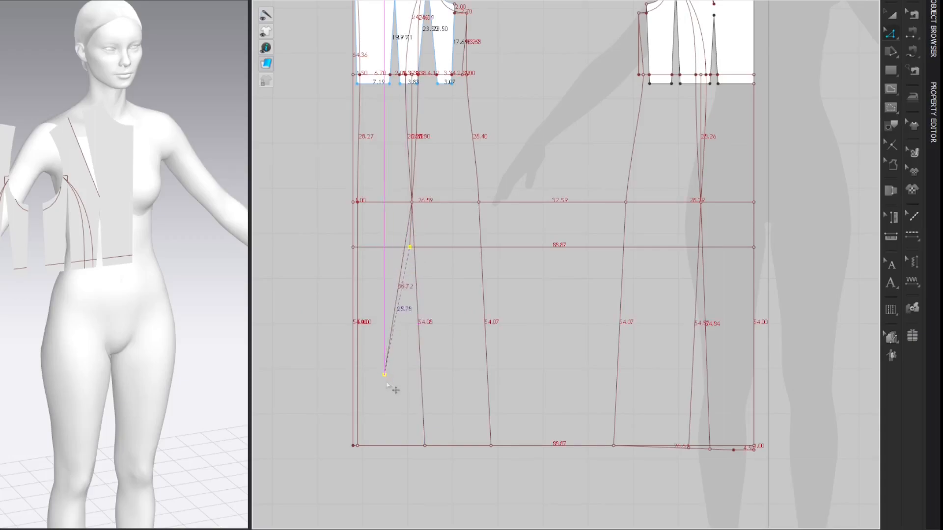
left_click(400, 447)
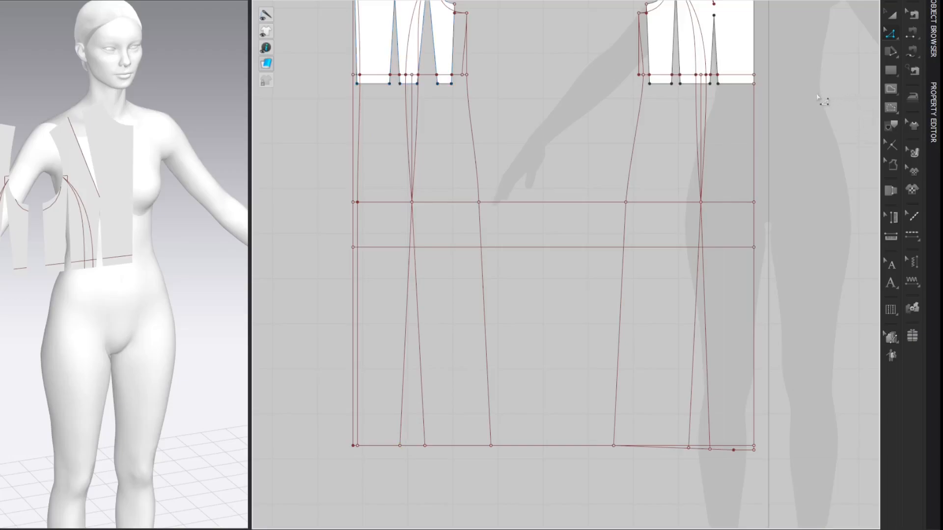
Step: Start an internal line at the center front neck point with a 0.70 cm horizontal segment extending outward
middle_click_drag(843, 38, 732, 135)
key("g")
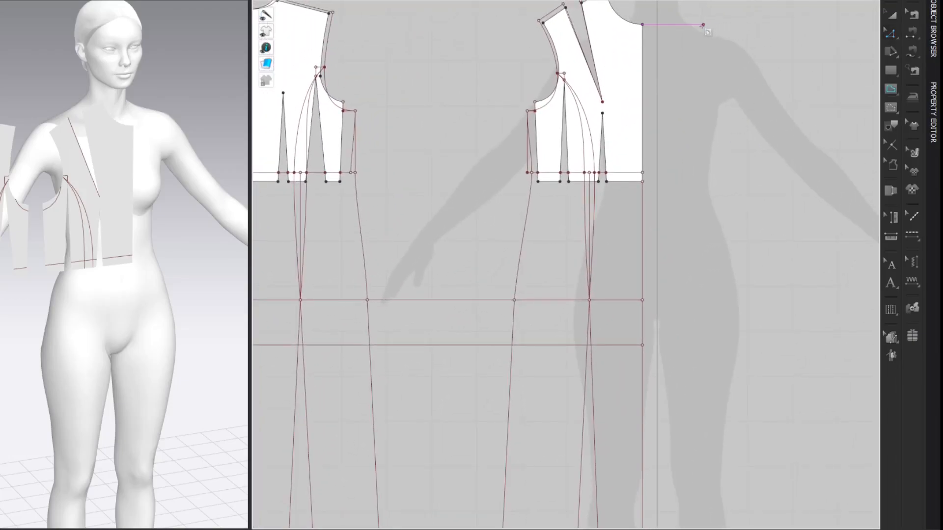
left_click(643, 24)
right_click(657, 28)
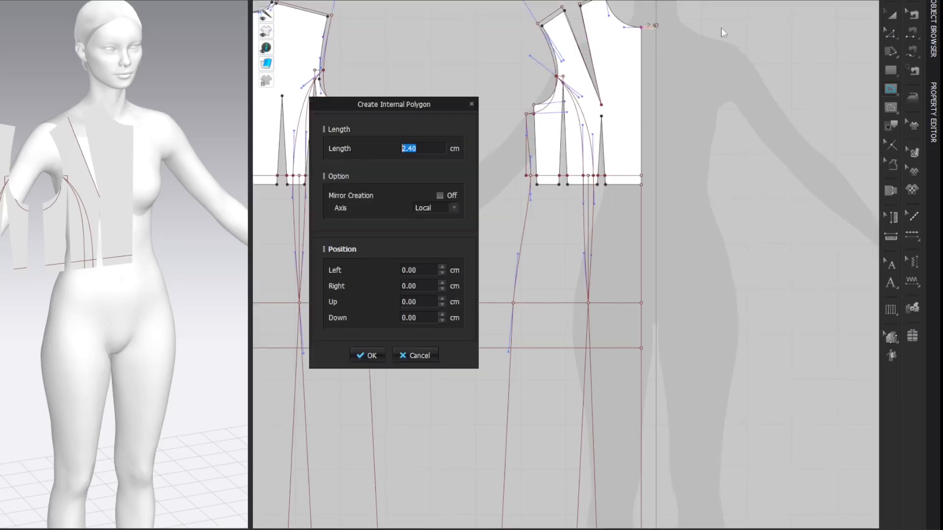
type("0.70")
left_click(367, 355)
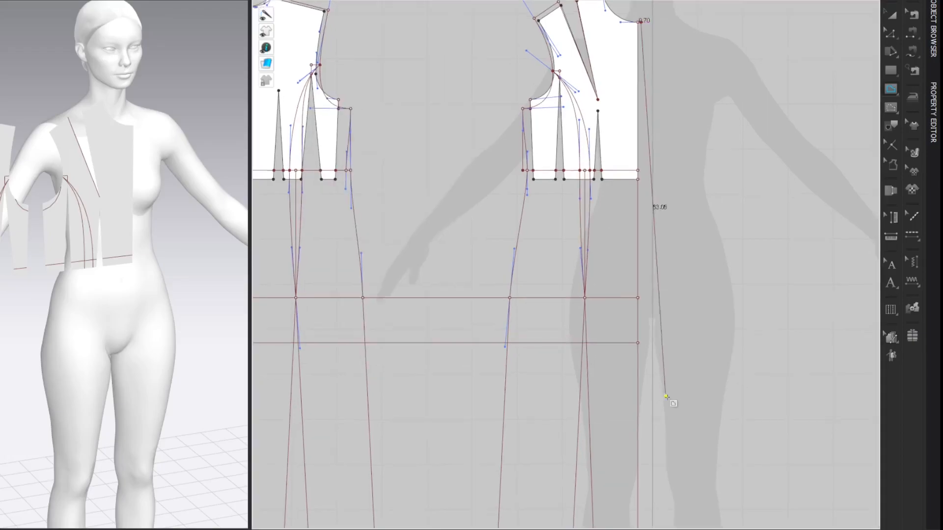
Step: Continue the front extension line vertically down to hem level and join it to the center front hem corner
scroll(662, 406, "down", 2)
scroll(629, 314, "up", 5)
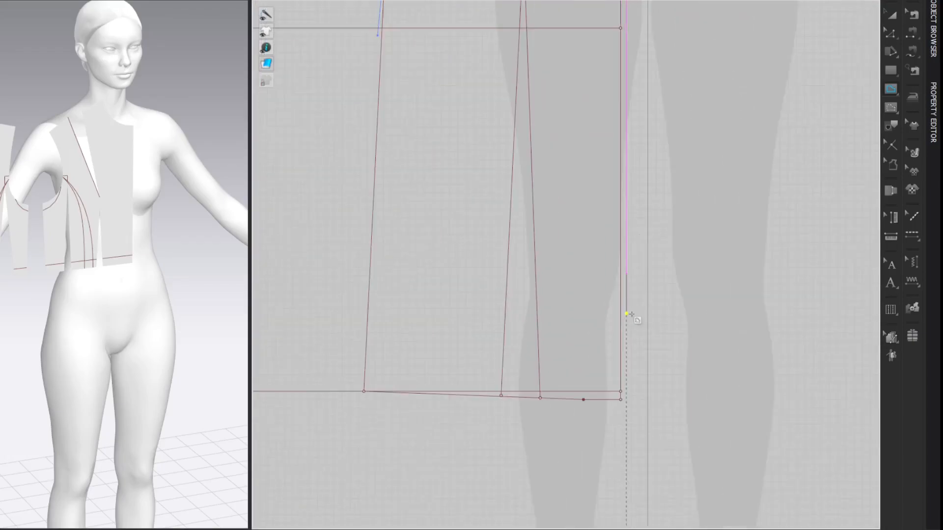
scroll(623, 390, "up", 1)
middle_click_drag(632, 432, 638, 389)
left_click(635, 391)
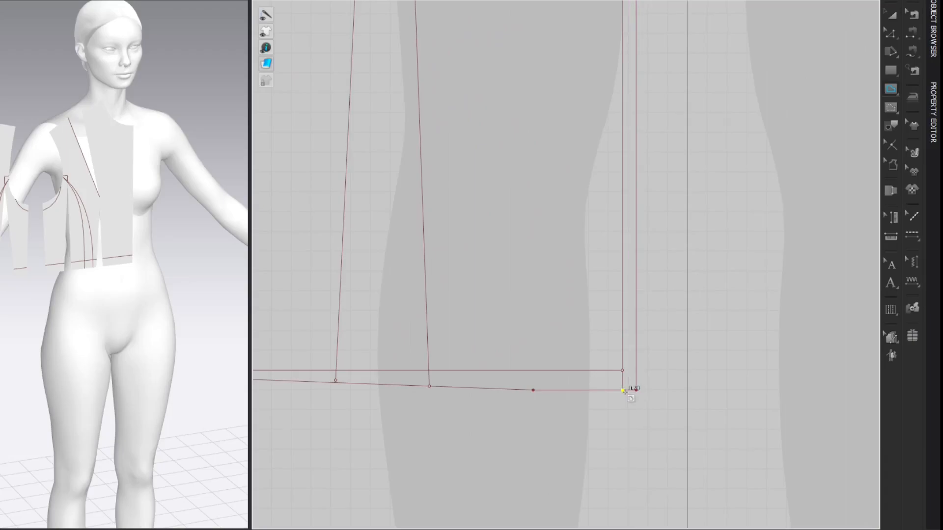
scroll(557, 426, "down", 3)
scroll(558, 427, "down", 3)
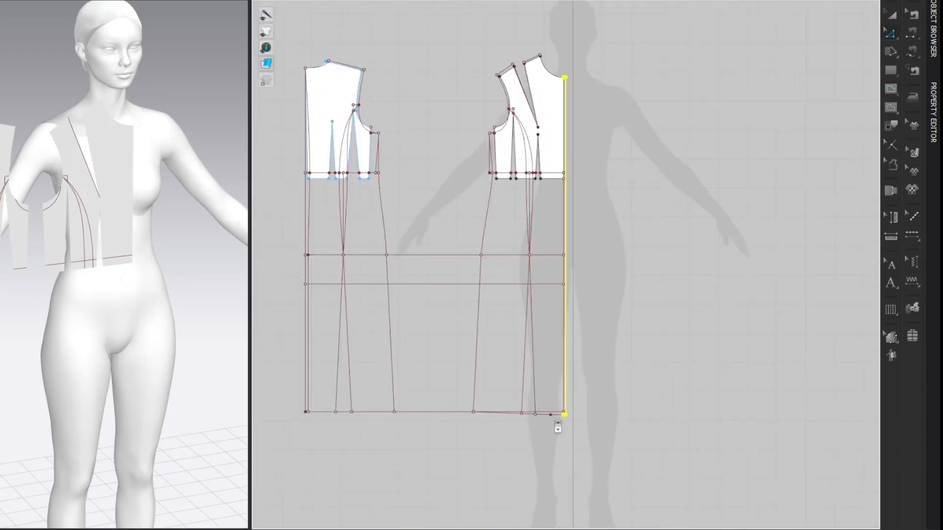
scroll(581, 118, "up", 2)
middle_click_drag(575, 117, 609, 138)
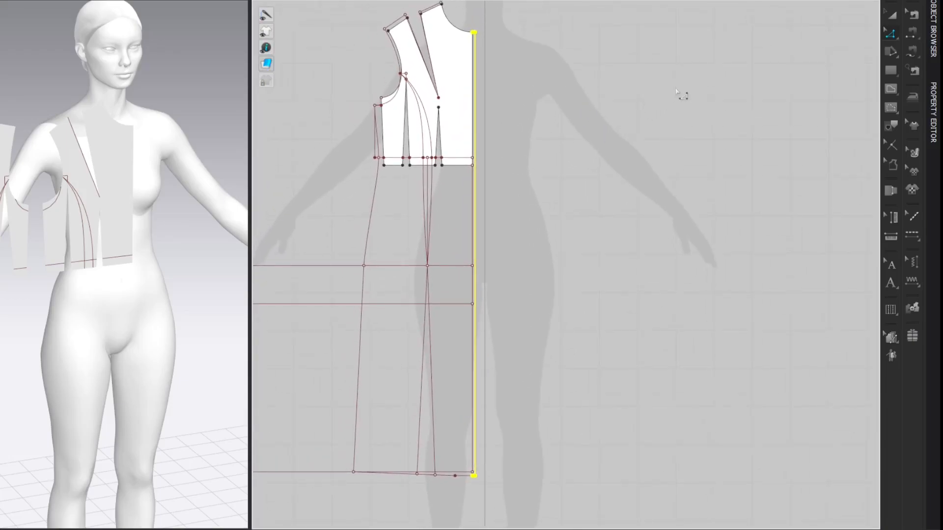
left_click(677, 88)
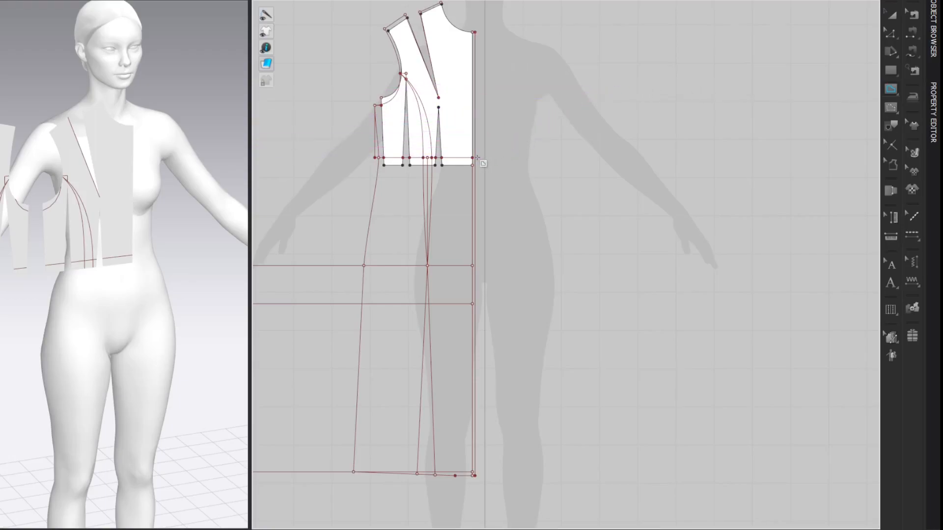
Step: Draw a 7.5 cm horizontal internal line outward from the center front extension line at waist level
scroll(477, 157, "up", 5)
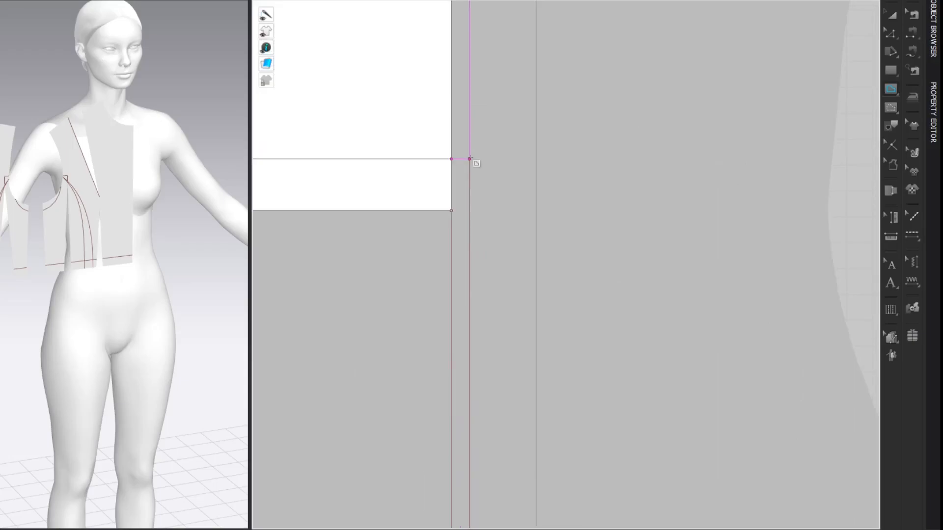
left_click(471, 158)
right_click(490, 157)
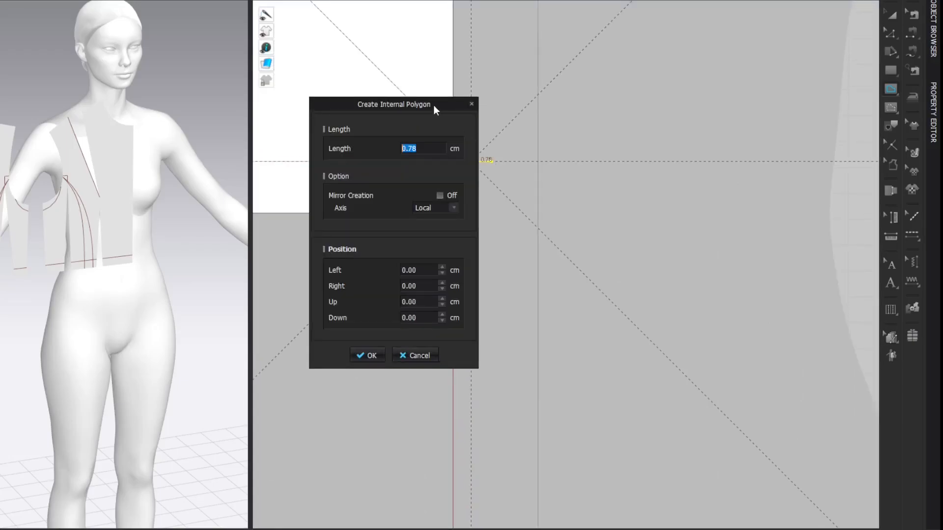
left_click_drag(434, 105, 256, 86)
type("7.50")
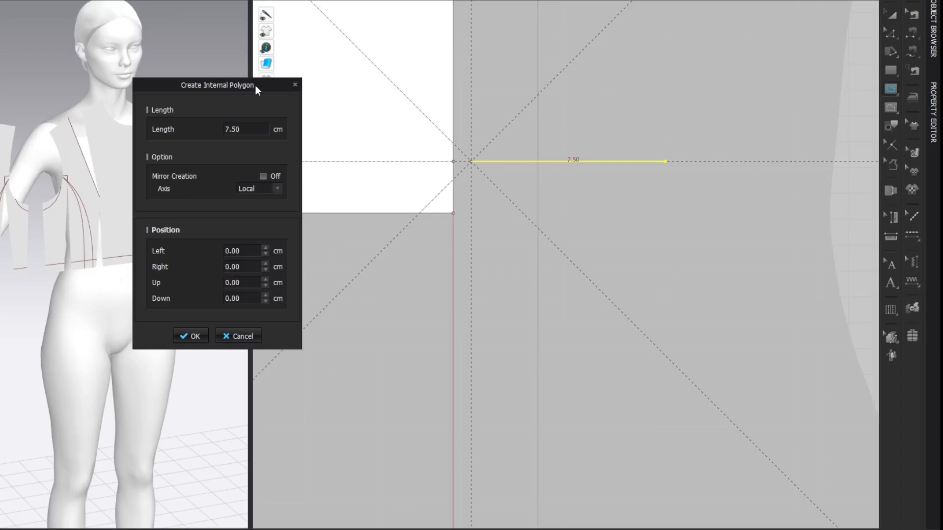
key("Return")
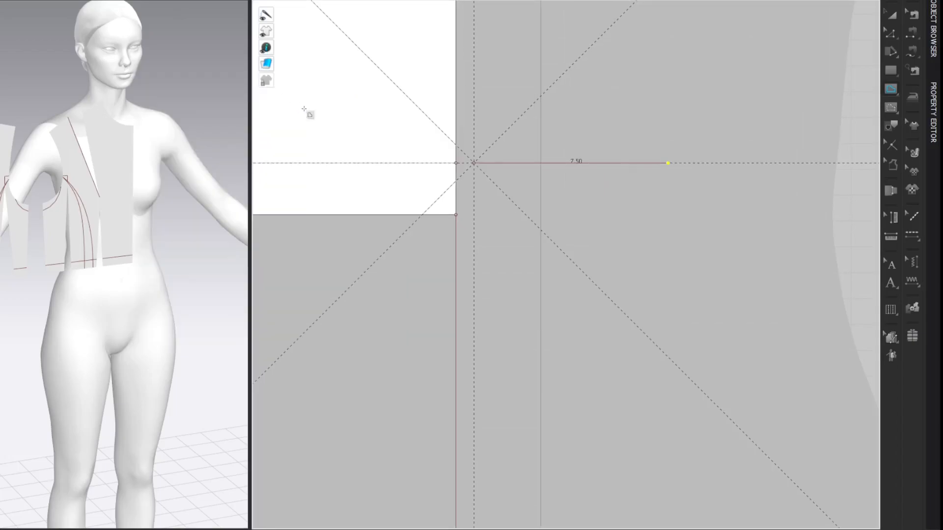
scroll(739, 92, "down", 8)
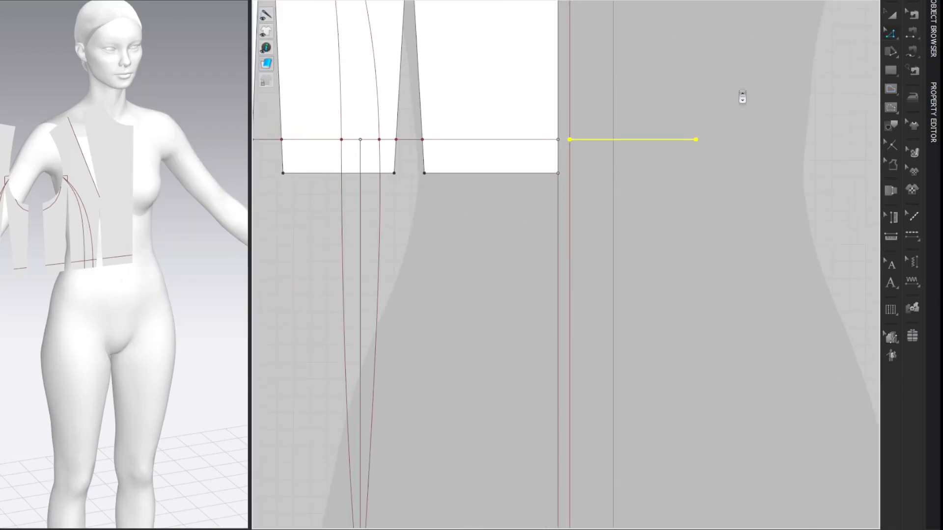
scroll(755, 95, "down", 6)
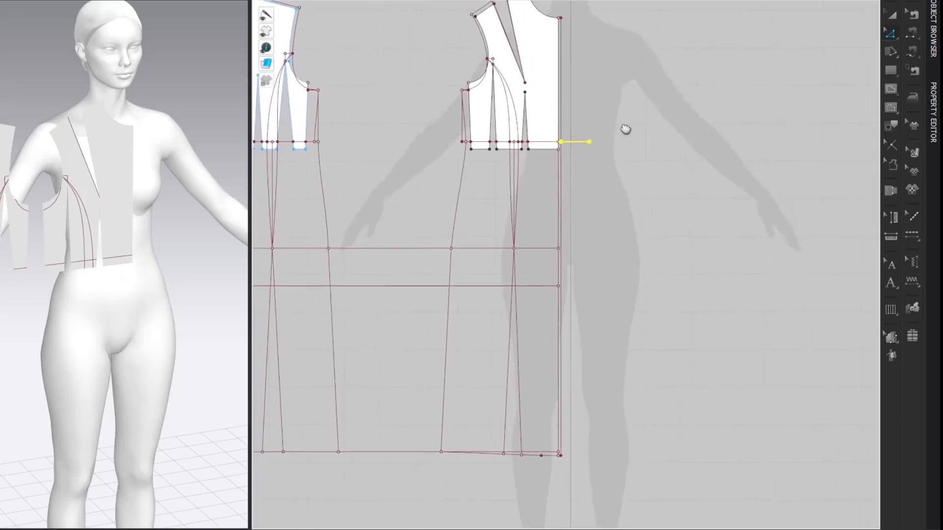
left_click(760, 91)
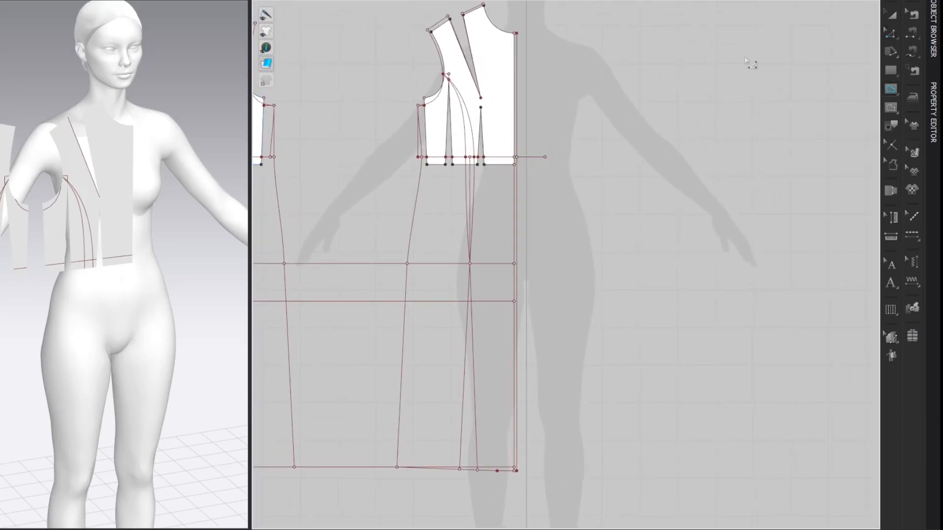
Step: Draw the front overlap edge from the waist line's outer end straight down to hem level and back to the front extension's hem corner
left_click(545, 158)
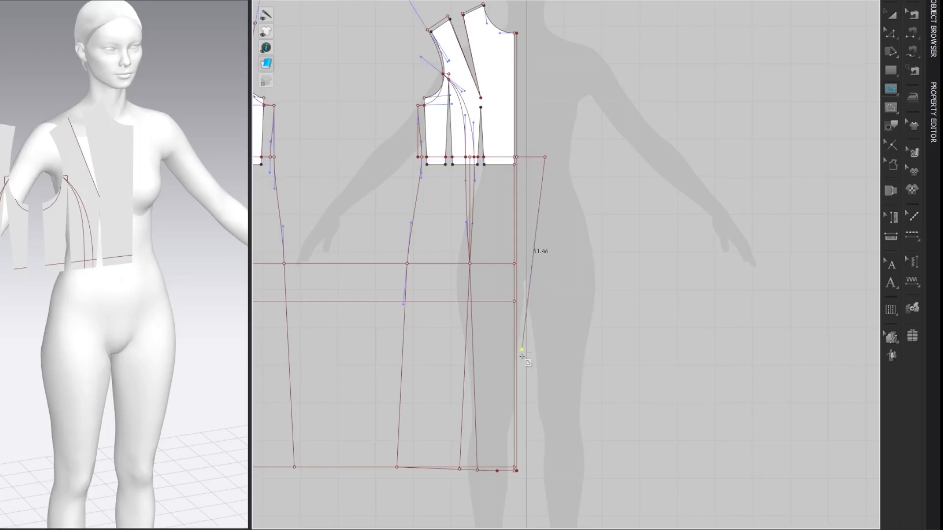
left_click(545, 471)
double_click(516, 471)
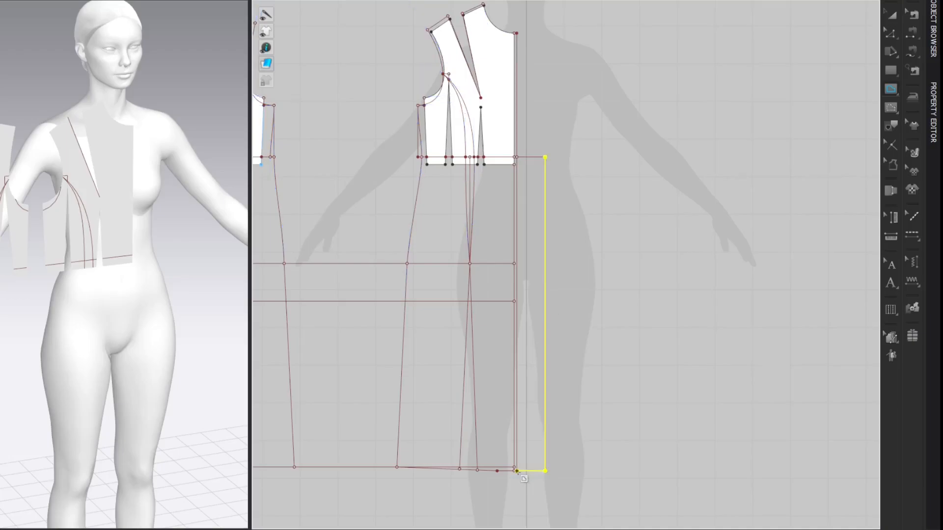
left_click(754, 50)
Step: Add a 0.5 cm perpendicular internal line at the front shoulder neck point with angle 0, referring to the opposite segment, to extend the shoulder
scroll(750, 51, "up", 3)
middle_click_drag(692, 67, 747, 183)
scroll(668, 163, "up", 2)
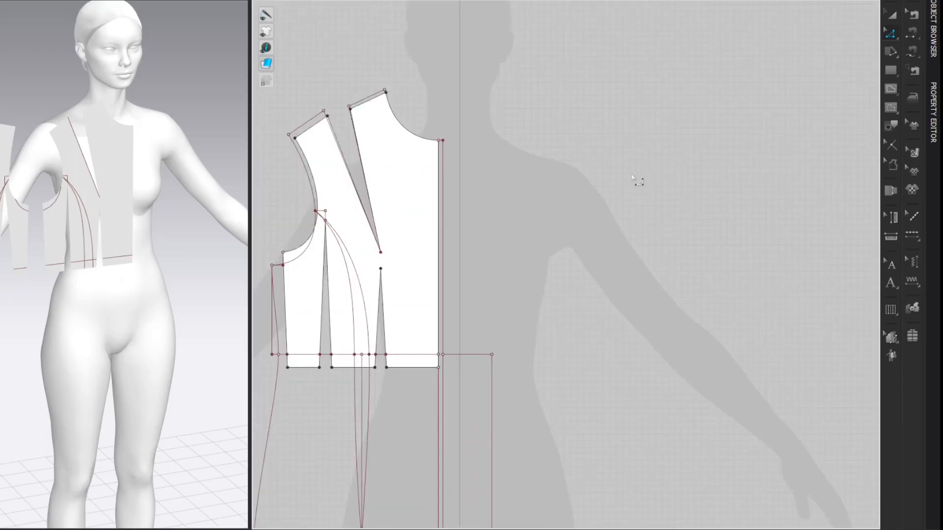
scroll(638, 179, "up", 2)
middle_click_drag(642, 176, 705, 154)
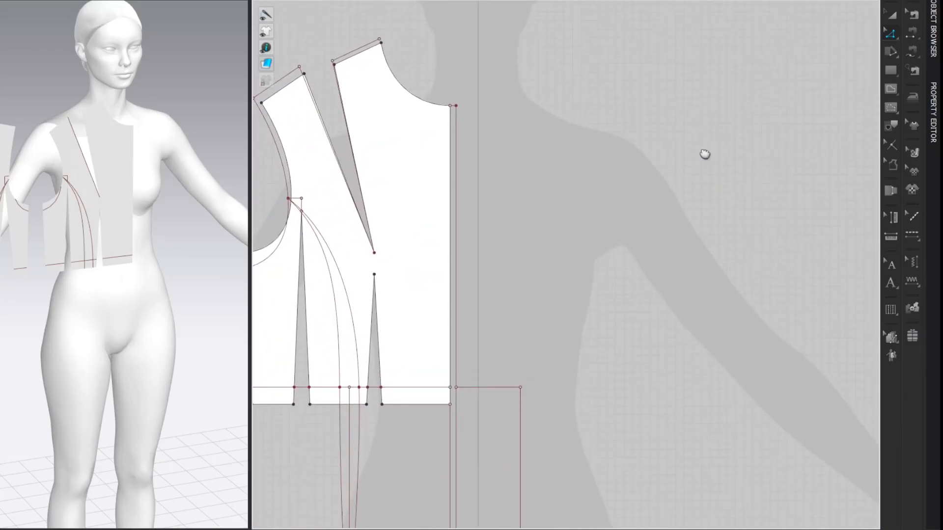
right_click(382, 44)
mouse_move(446, 127)
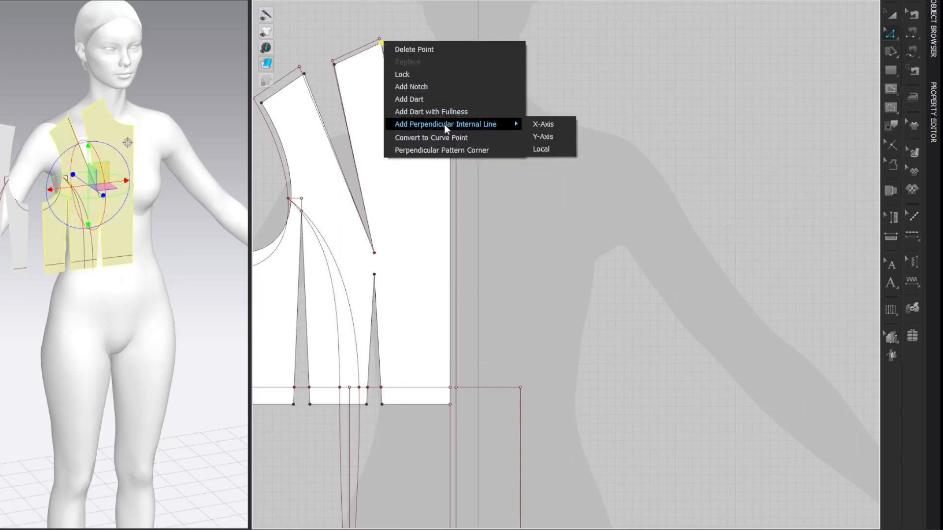
left_click(550, 145)
left_click(314, 247)
double_click(445, 196)
type("0")
double_click(438, 216)
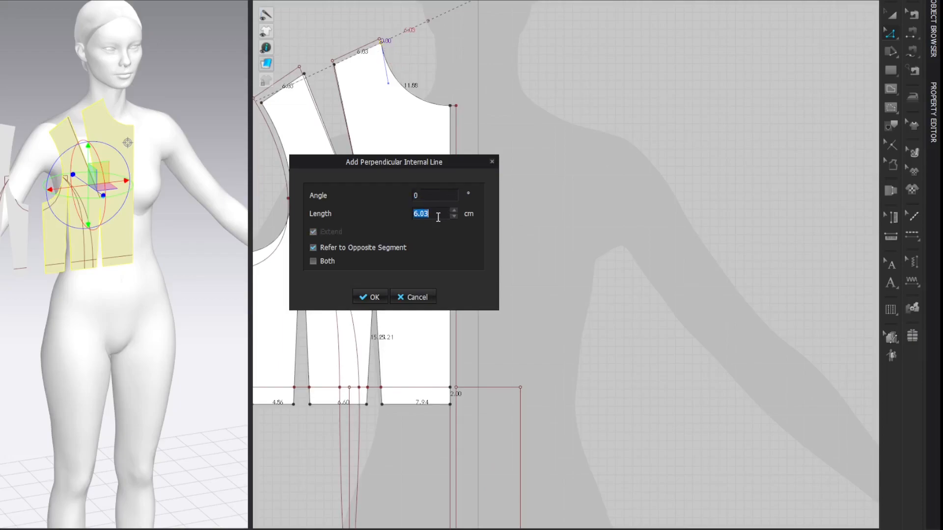
type("0.5")
key("Return")
left_click(756, 110)
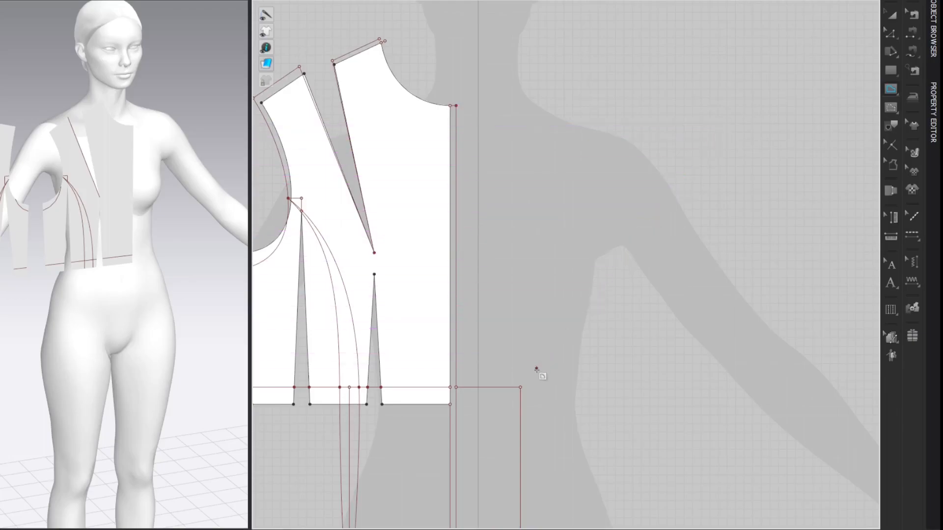
Step: Draw a straight internal line from the overlap's outer waist point up to the end of the shoulder extension at the neck
left_click(521, 388)
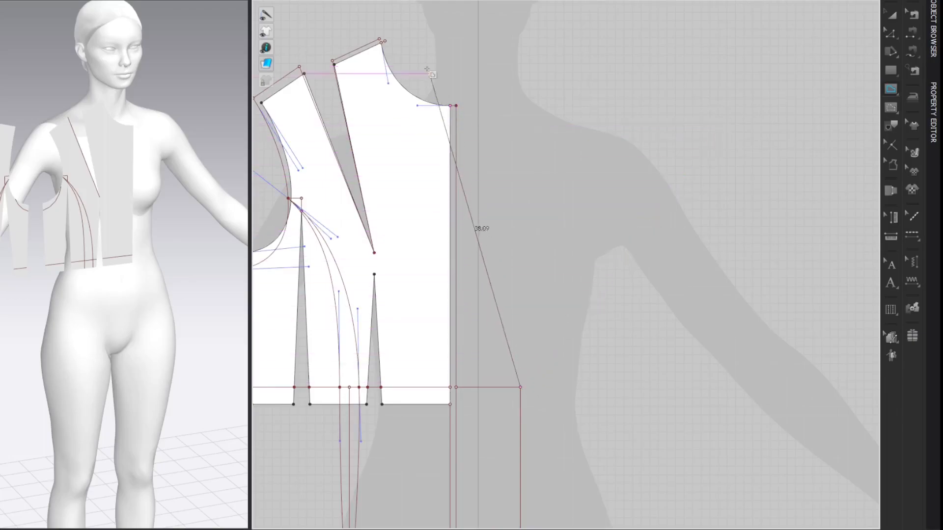
double_click(385, 42)
key("z")
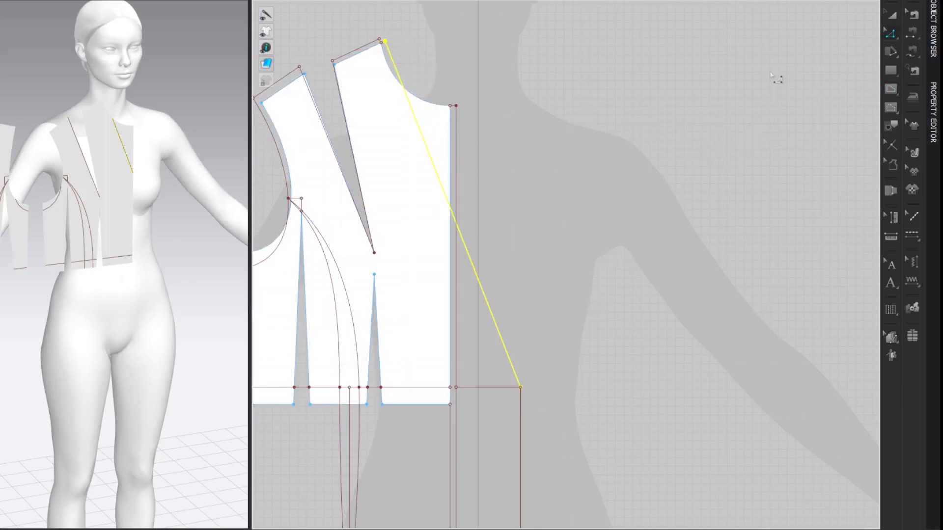
key("Escape")
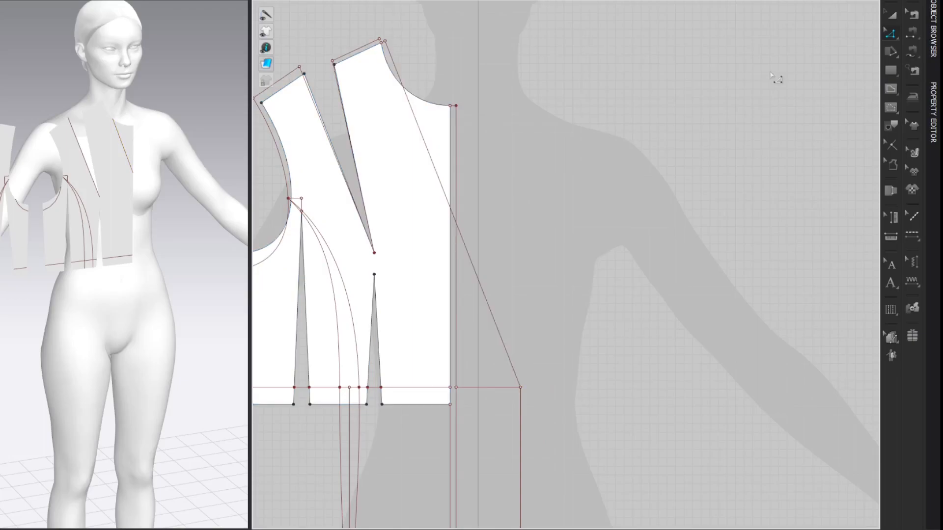
Step: Add a point on the vertical front extension line 5 cm below its upper end at the neckline
key("v")
left_click(456, 138)
left_click_drag(447, 115, 346, 107)
type("5")
key("Return")
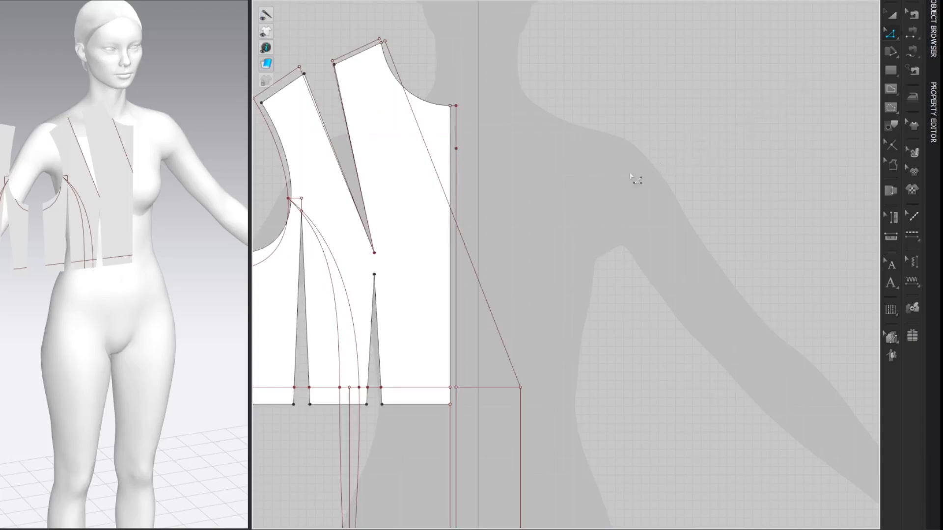
Step: Add a 5 cm perpendicular internal line with Local axis and angle 90 at a point on the slanted neckline line
right_click(464, 240)
mouse_move(594, 298)
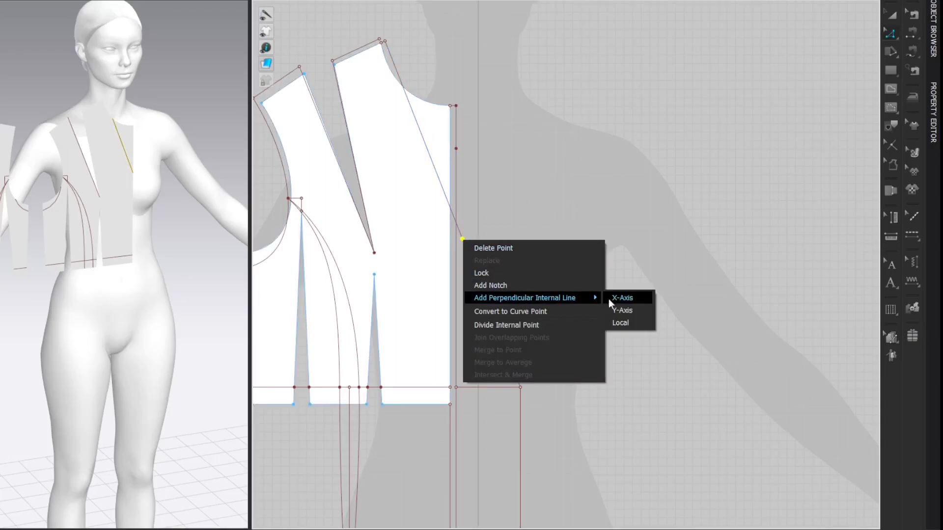
left_click(623, 320)
left_click_drag(405, 153, 289, 176)
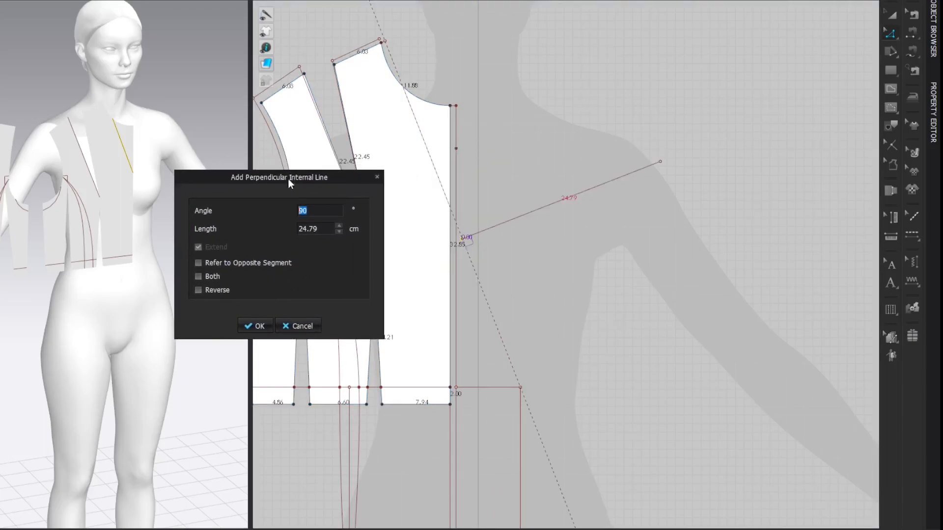
left_click(326, 227)
type("5")
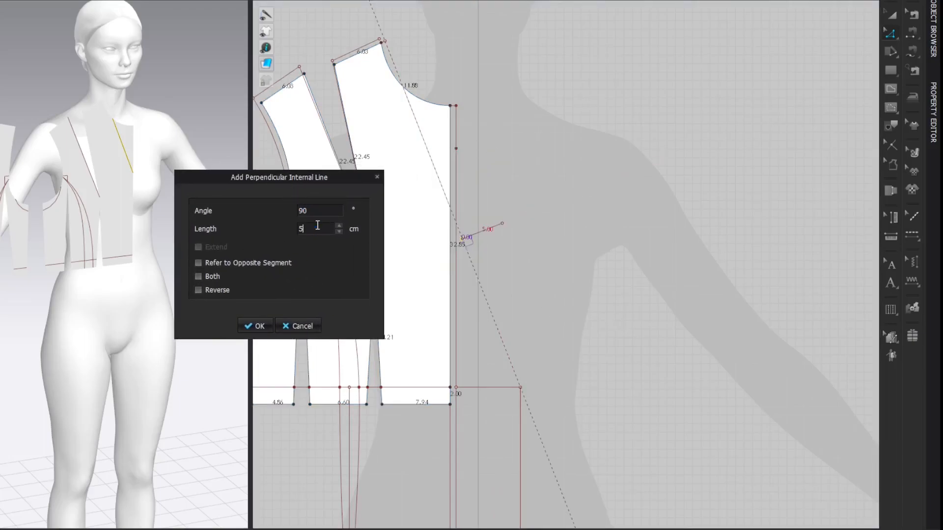
key("Return")
left_click(753, 118)
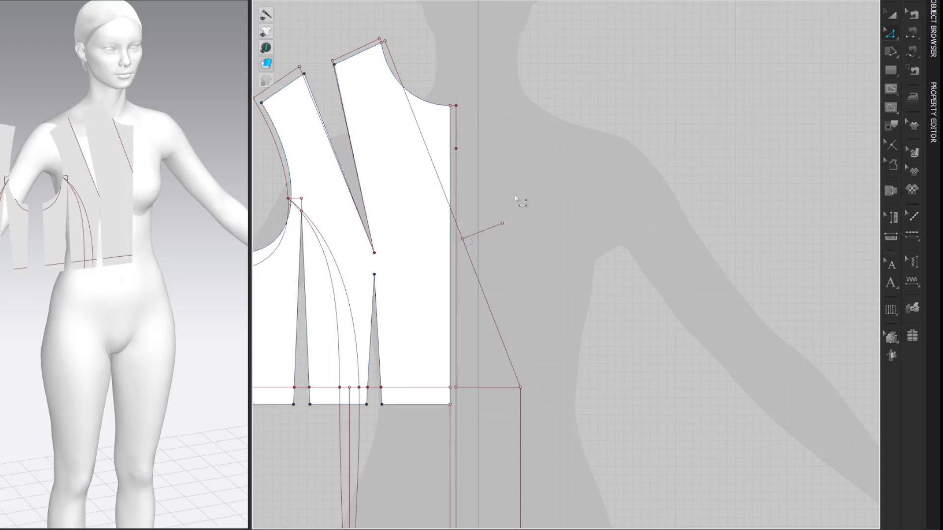
Step: Create a guideline along the short 5 cm perpendicular line
right_click(488, 229)
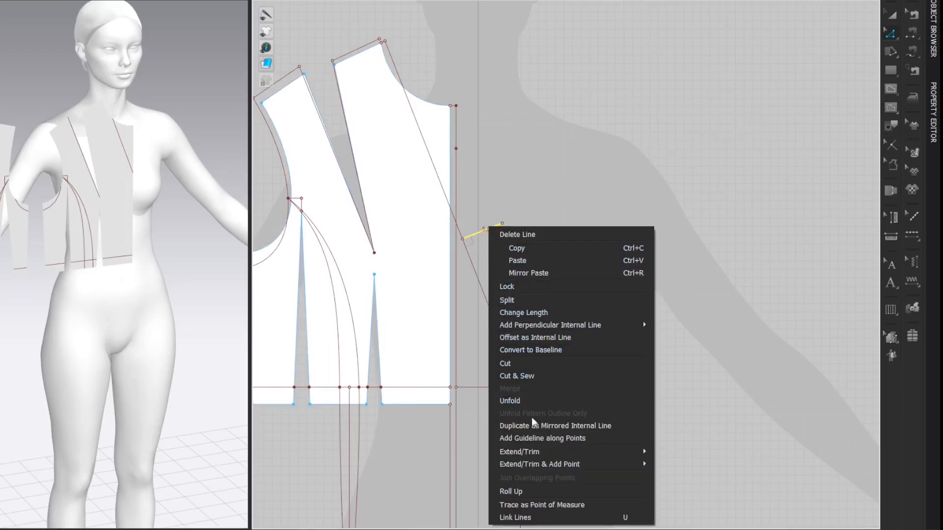
left_click(535, 438)
left_click(784, 175)
Step: Move the slanted guideline onto the point 5 cm below the neckline on the front extension line, and delete the short perpendicular line
key("a")
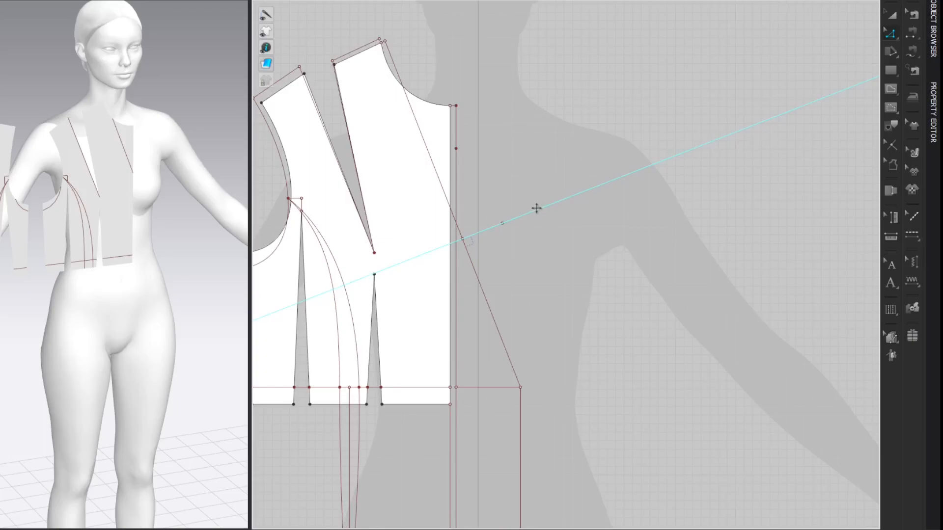
key("z")
left_click_drag(537, 210, 410, 167)
scroll(461, 148, "up", 8)
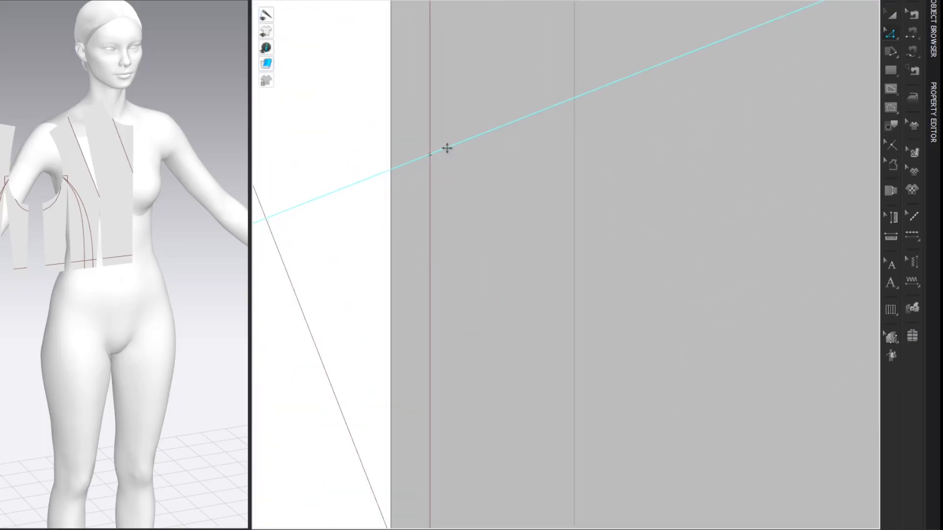
scroll(450, 159, "down", 6)
scroll(451, 160, "down", 2)
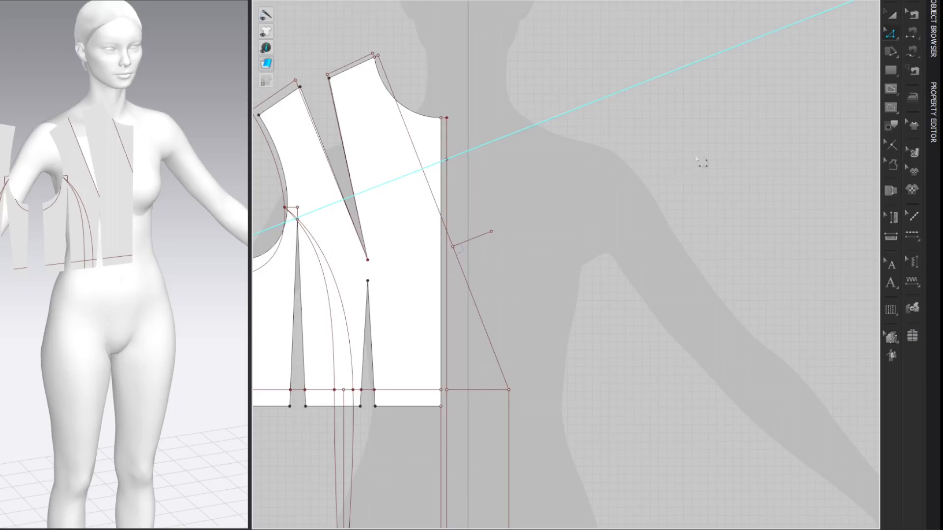
middle_click_drag(736, 157, 734, 145)
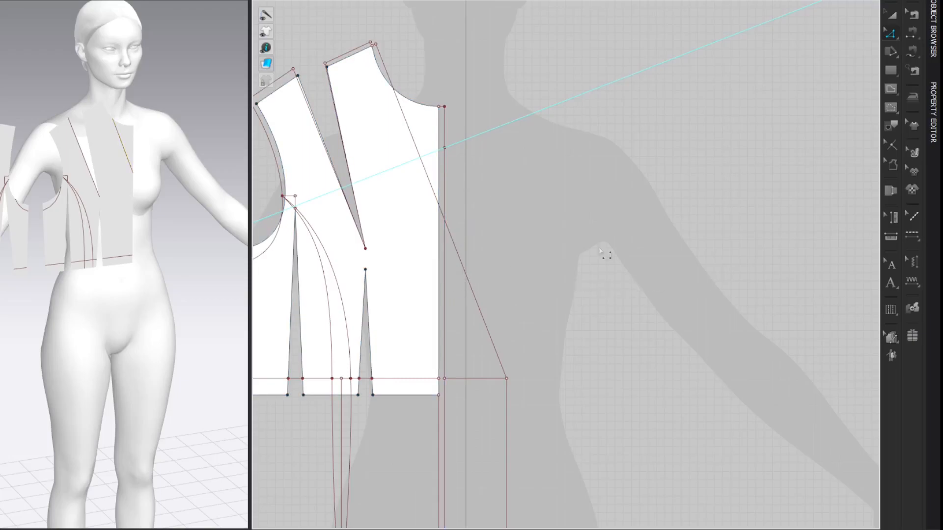
Step: Draw a 9 cm internal line along the guideline outward from the slanted neckline line through the extension point, and delete the guideline
key("g")
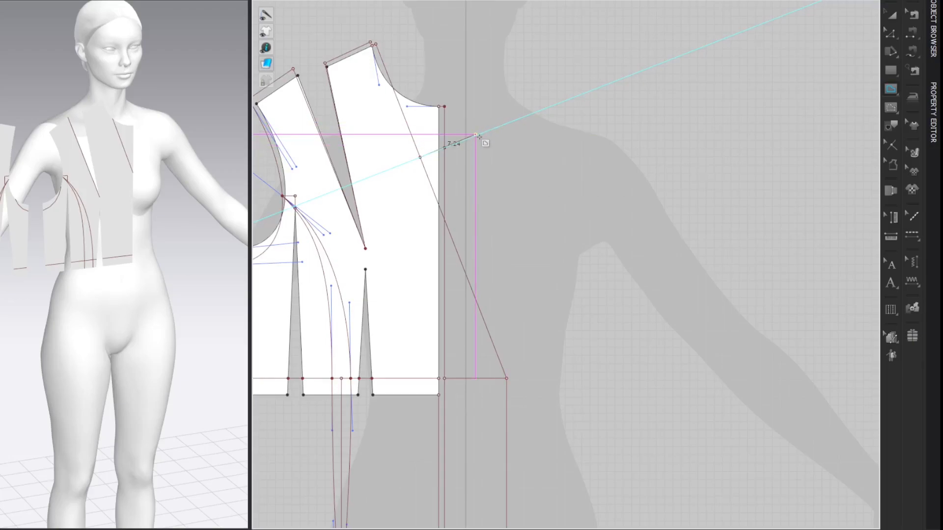
left_click(446, 147)
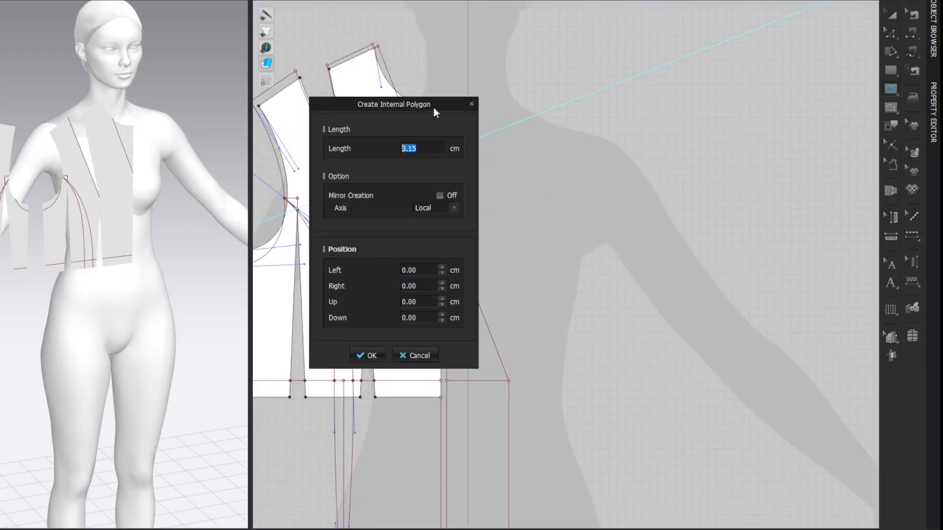
type("9")
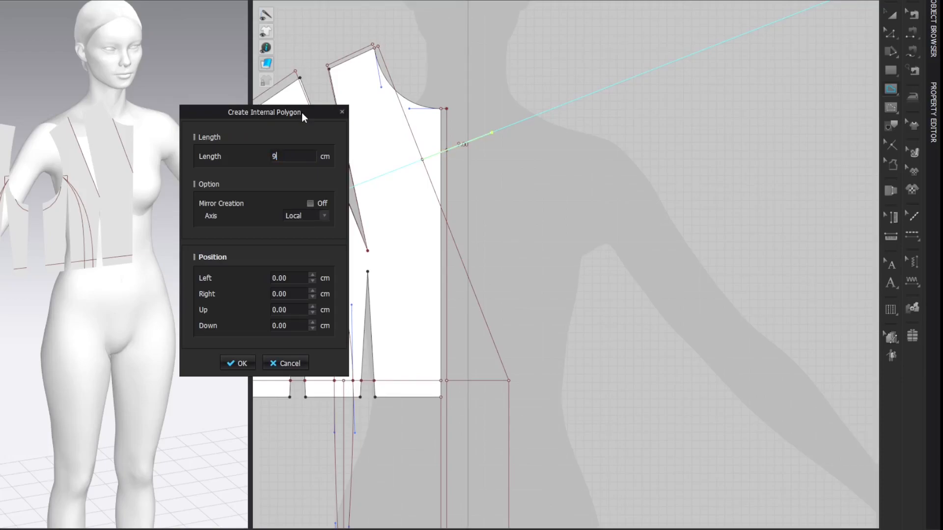
key("Return")
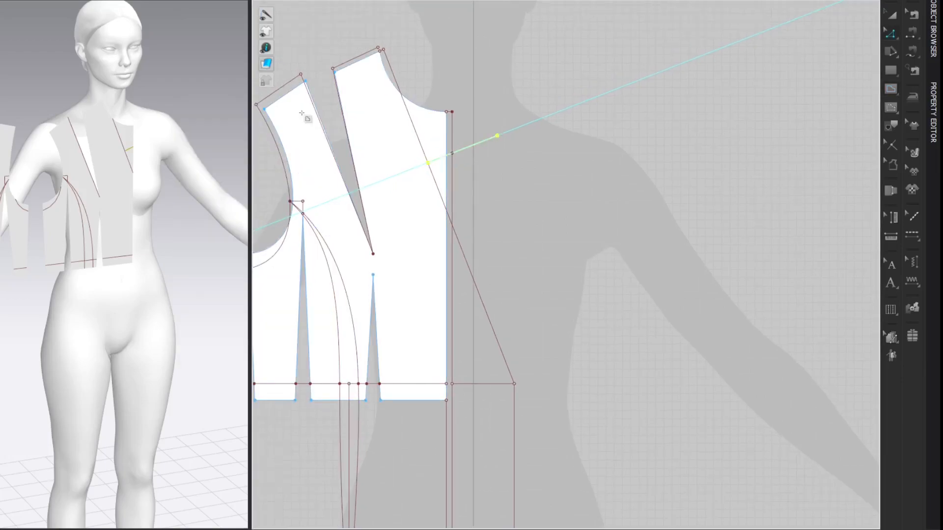
left_click(791, 132)
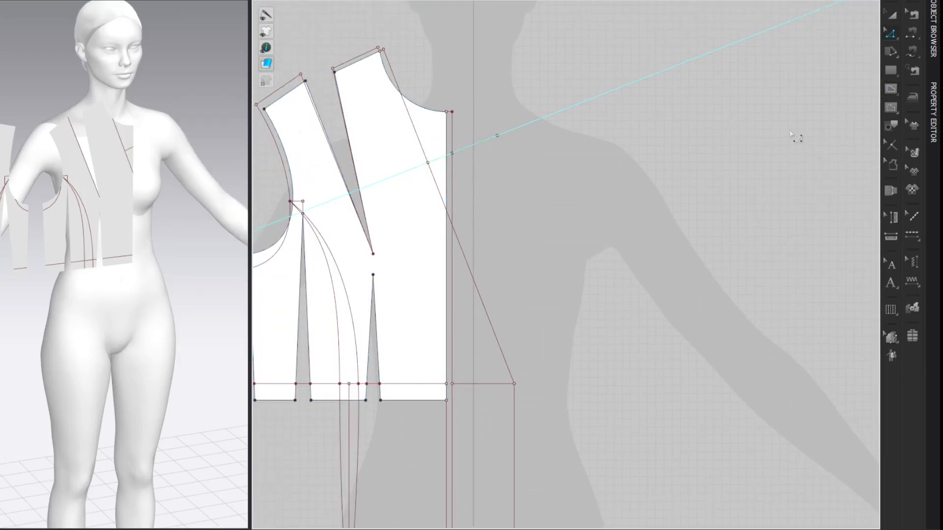
key("Escape")
right_click(623, 89)
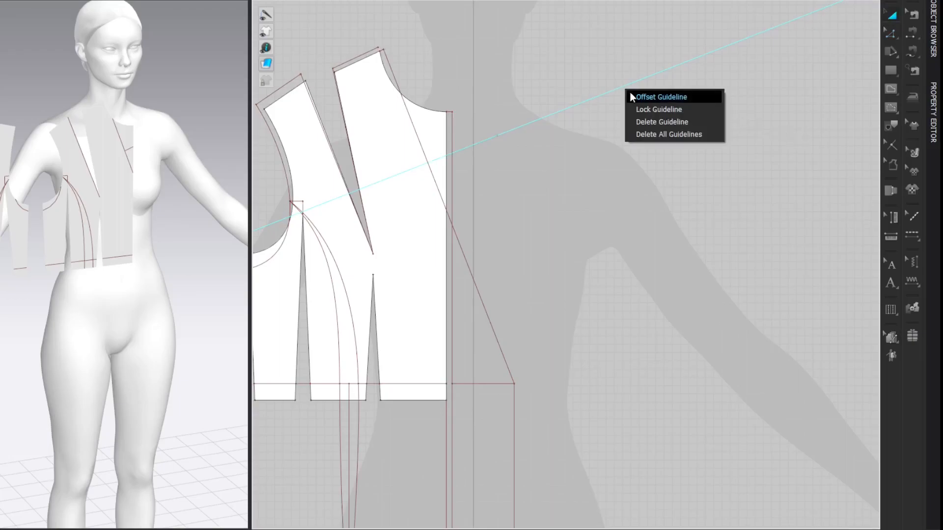
left_click(635, 121)
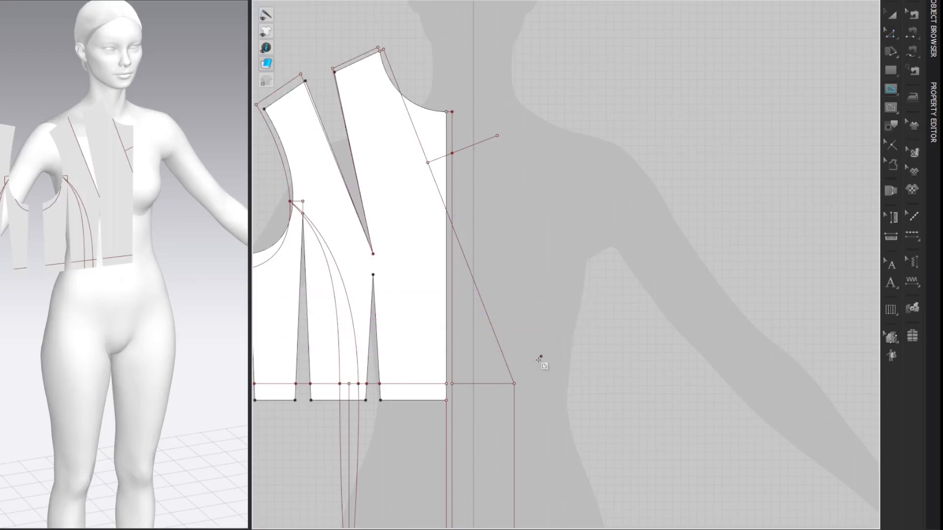
Step: Draw a straight internal line from the overlap's outer waist point up to the outer end of the 9 cm line
left_click(514, 384)
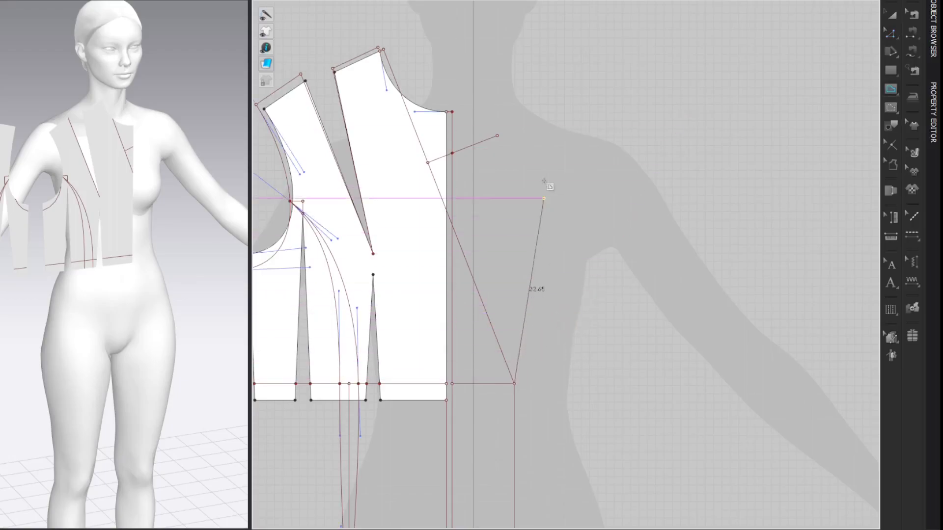
double_click(498, 136)
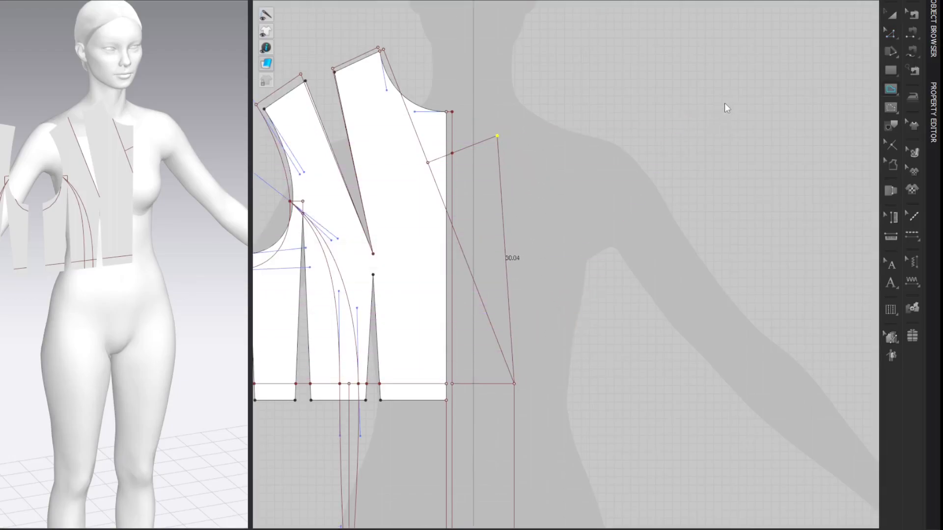
key("z")
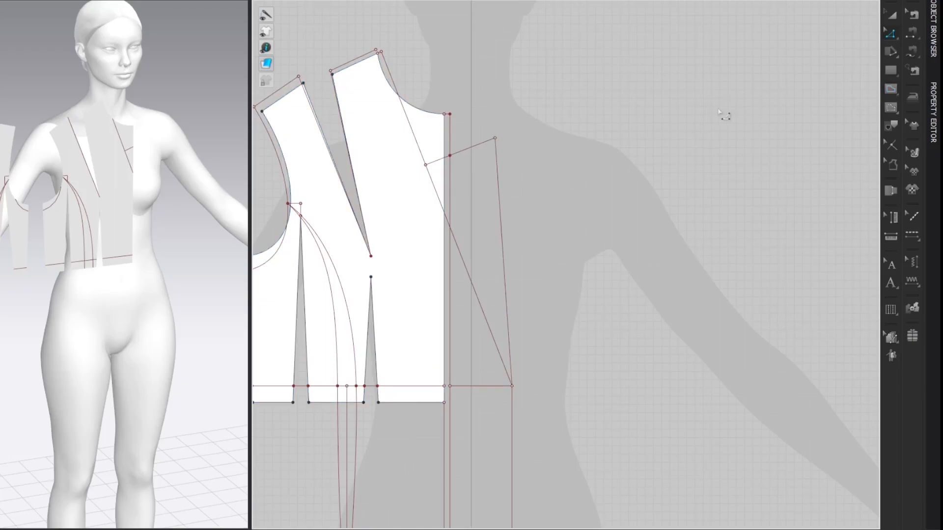
Step: Extend the new line's upper end 7 cm upward along its own direction
left_click(499, 144)
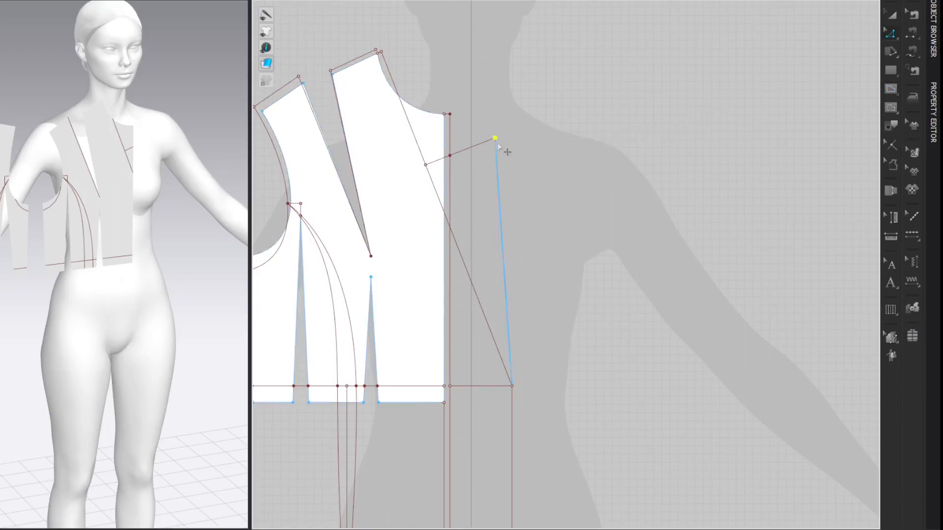
left_click_drag(495, 140, 493, 112)
key("Return")
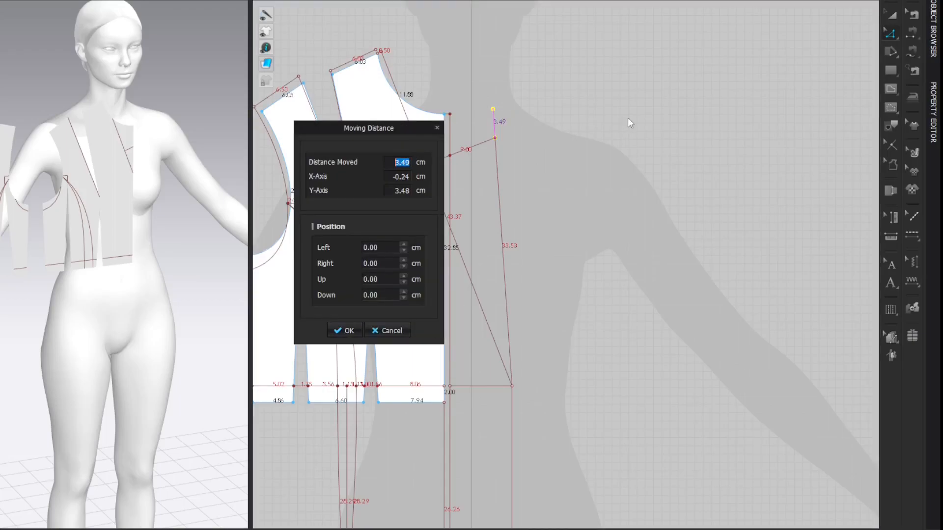
type("7")
key("Return")
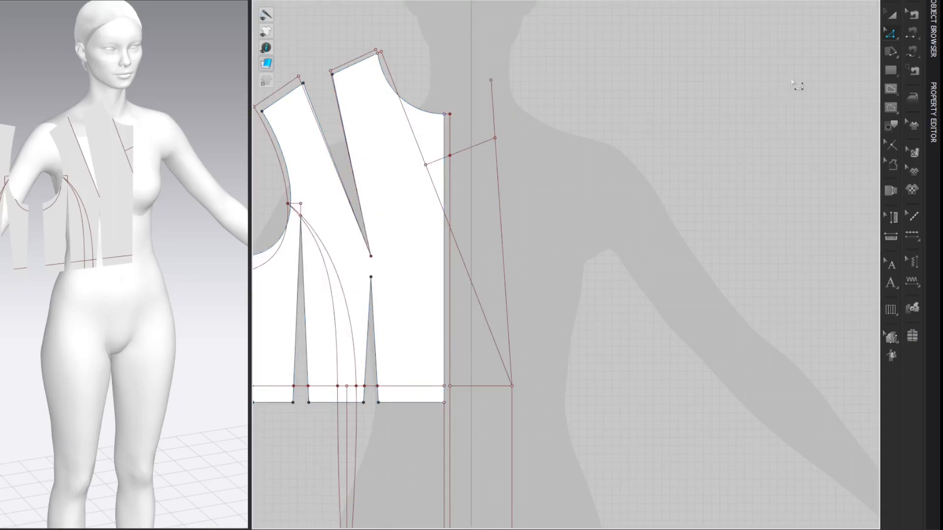
Step: Add a reversed 1.5 cm perpendicular internal line with angle 90 at the top end of the extended line
right_click(491, 80)
mouse_move(565, 138)
left_click(646, 163)
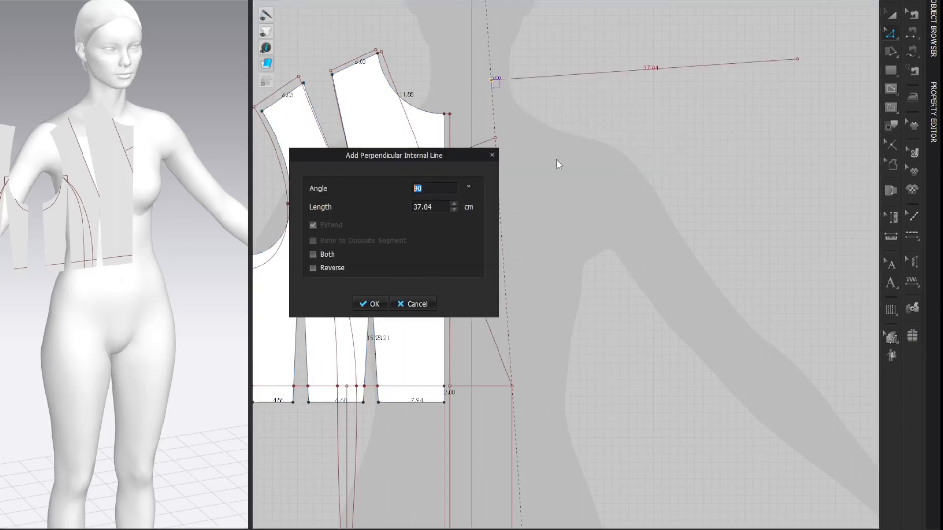
left_click(313, 269)
double_click(438, 205)
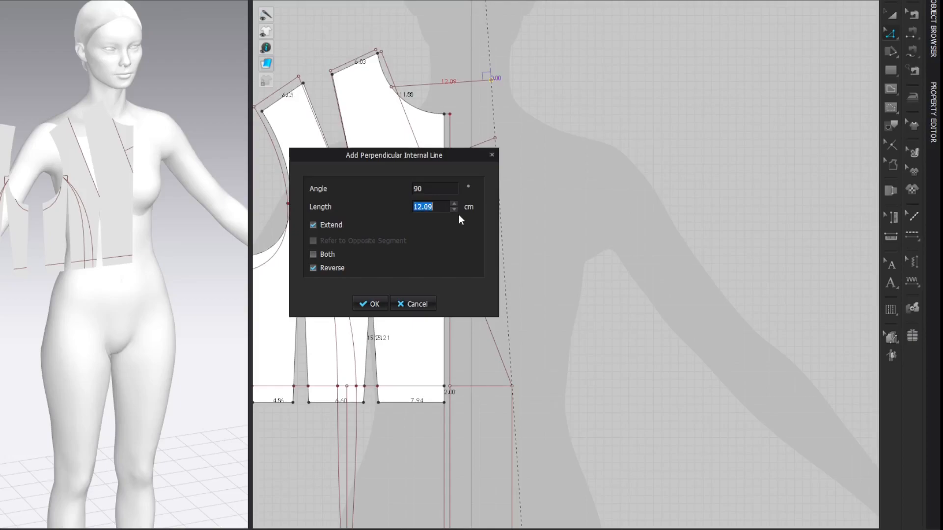
type("1.5")
key("Return")
left_click(677, 84)
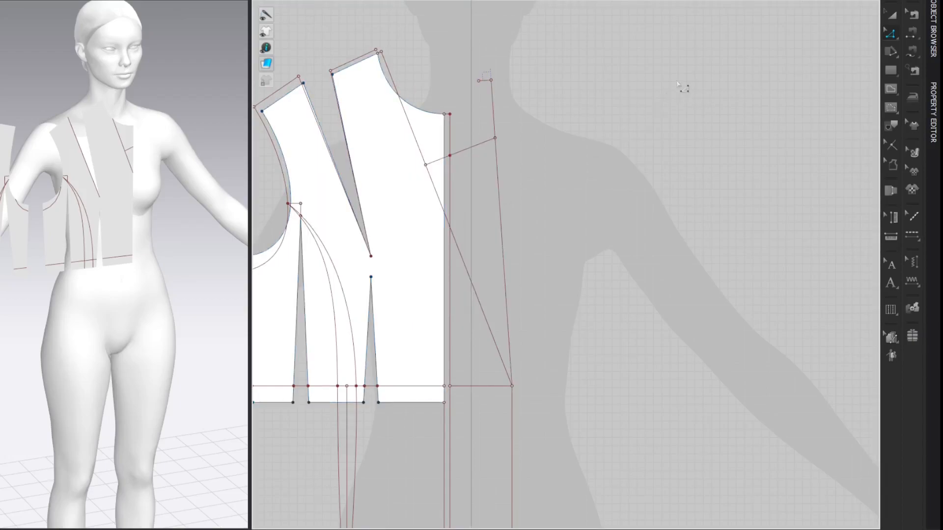
Step: Draw a line from the 1.5 cm line's end to the outer waist point and curve it outward through the 9 cm line's end
key("g")
left_click(479, 80)
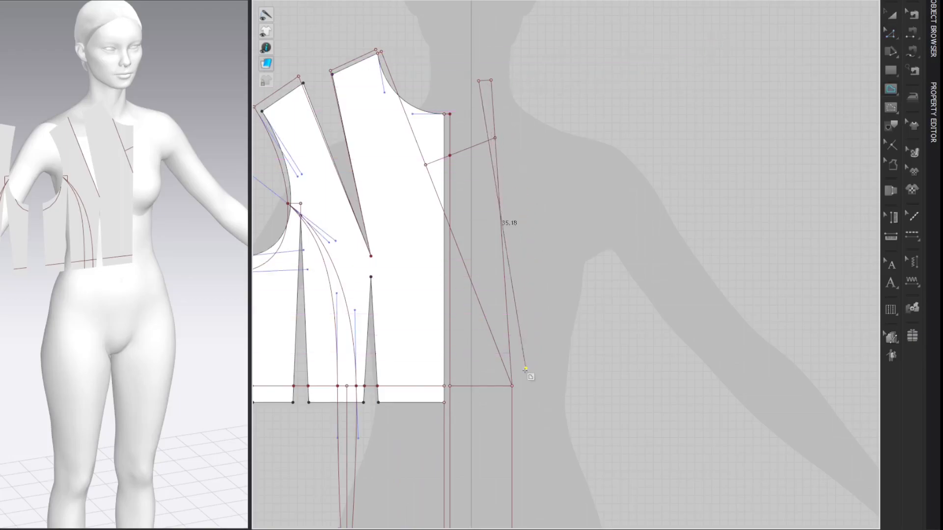
left_click(512, 386)
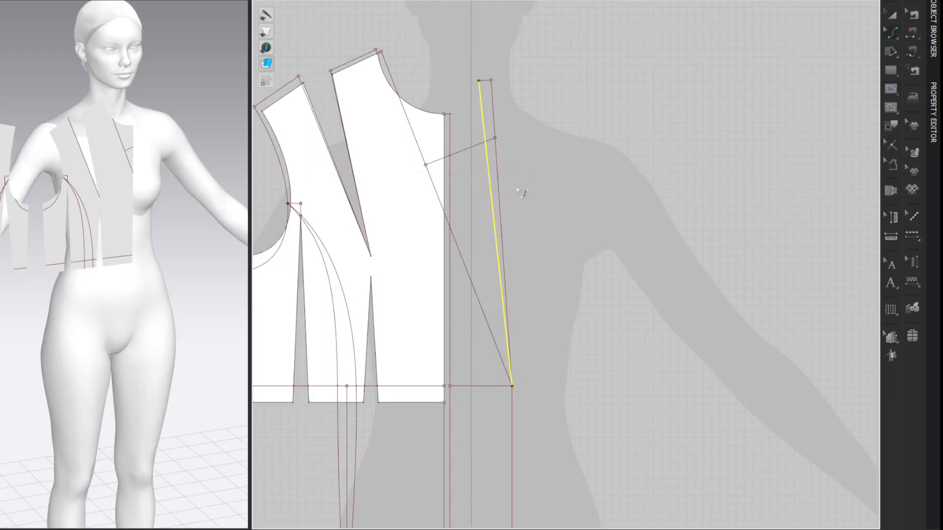
left_click_drag(493, 211, 508, 210)
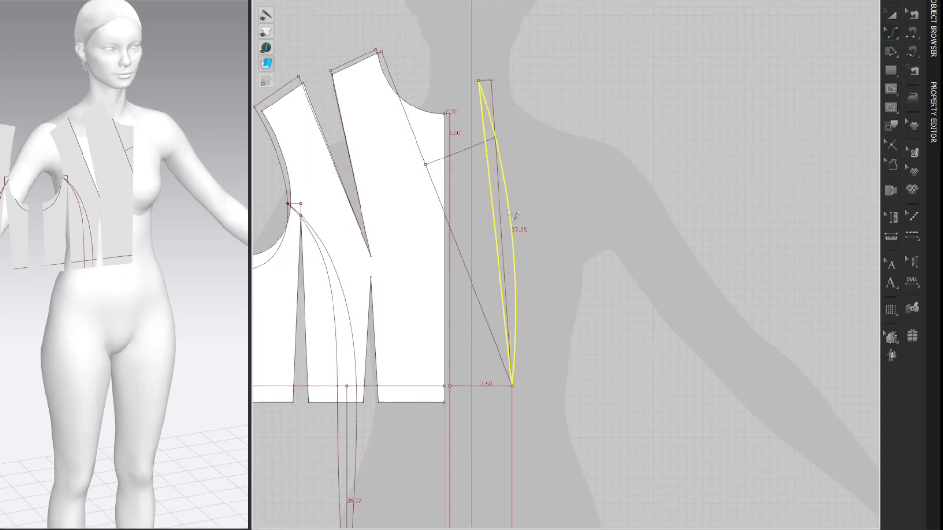
left_click(788, 90)
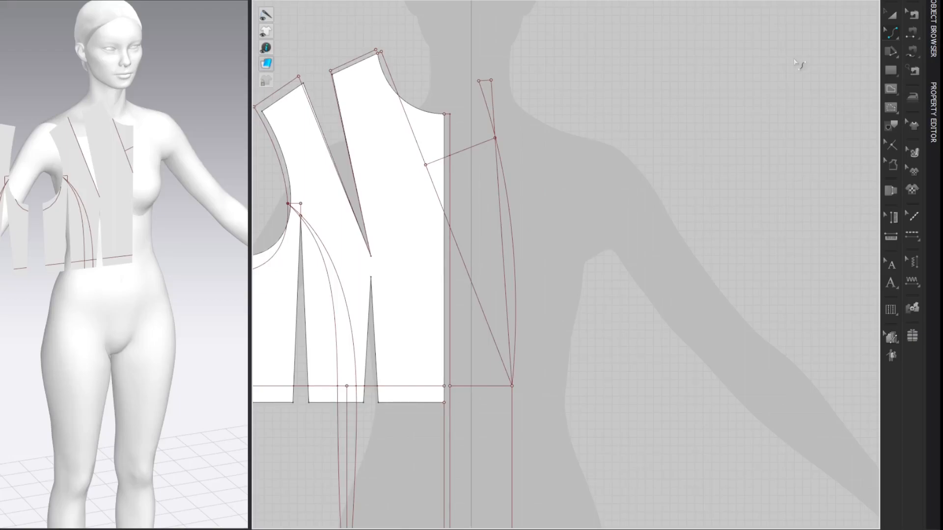
Step: Split the bodice's center front edge 0.5 cm below the neckline
key("x")
right_click(445, 126)
left_click_drag(445, 112, 330, 104)
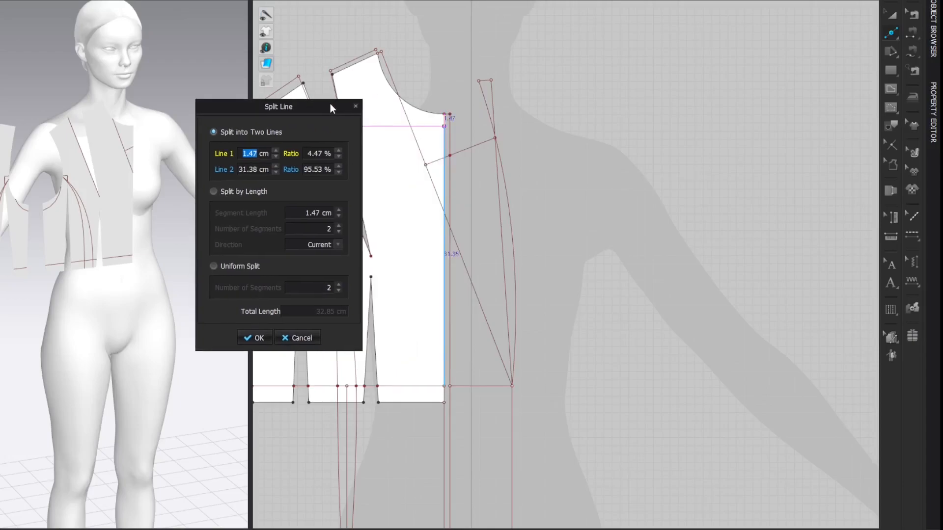
type("0.5")
key("Return")
key("Return")
key("z")
left_click(769, 112)
Step: Draw a straight internal line from the 9 cm line's outer end to the point 0.5 cm below the center front neckline
key("h")
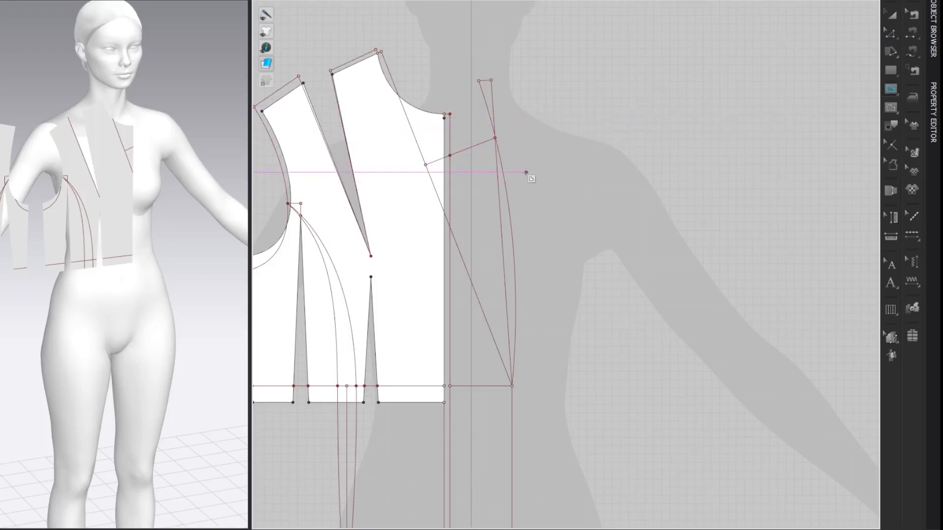
left_click(495, 138)
double_click(445, 119)
key("z")
left_click(715, 84)
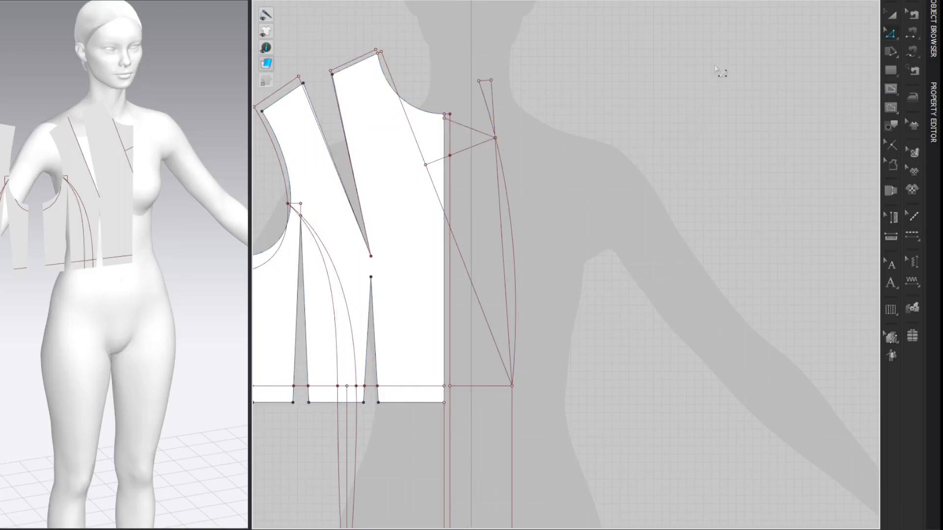
Step: Extend that line's center front end inward along its direction, past the slanted neckline line and into the bodice
left_click(445, 119)
left_click(445, 120)
left_click_drag(444, 119, 410, 111)
left_click_drag(400, 102, 404, 104)
key("Return")
type("2")
key("Return")
right_click(399, 95)
left_click(406, 183)
Step: Split the front shoulder line 1 cm from the neck point
right_click(378, 66)
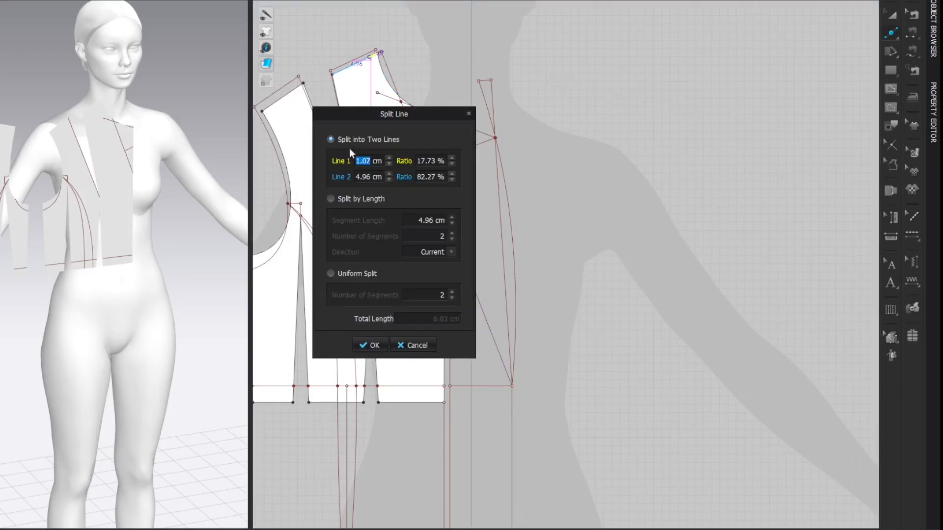
type("1")
key("Return")
key("Return")
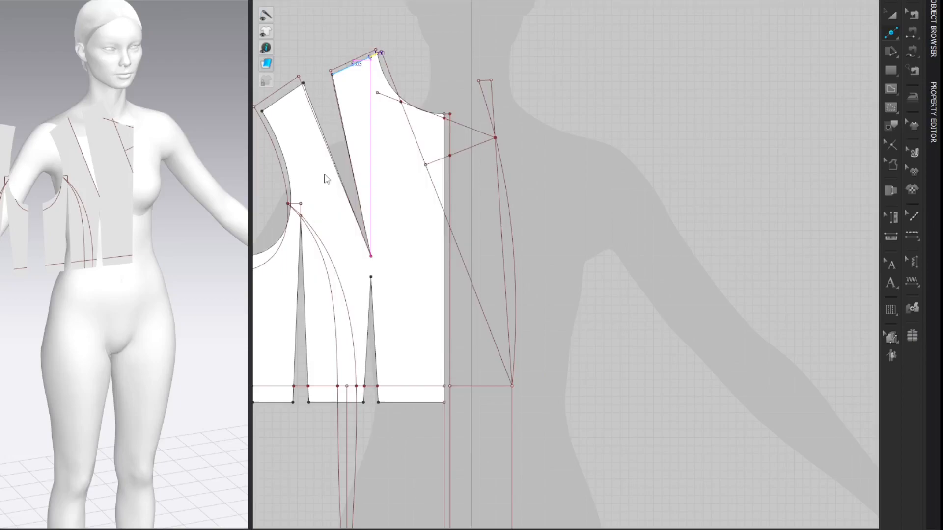
key("z")
left_click(745, 89)
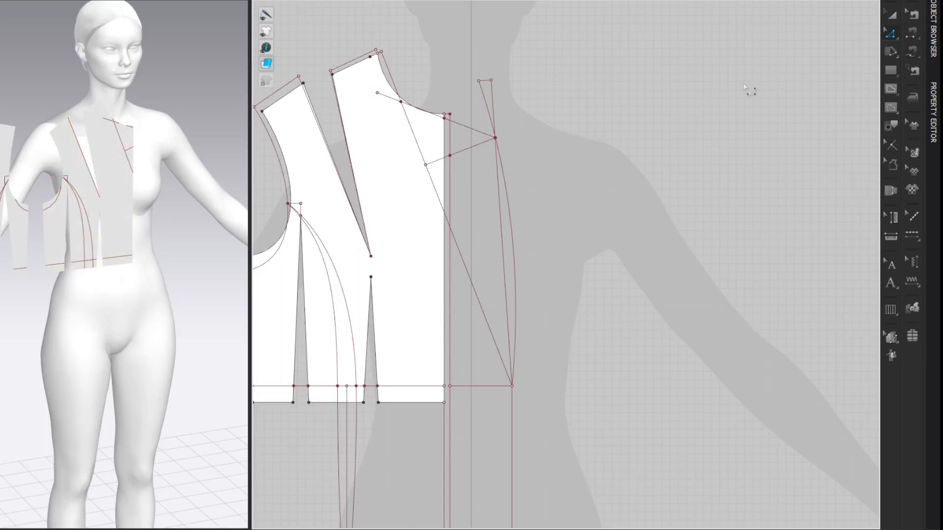
Step: Draw a straight internal line from the extended line's inner end to the shoulder split point 1 cm from the neck point
scroll(432, 38, "up", 4)
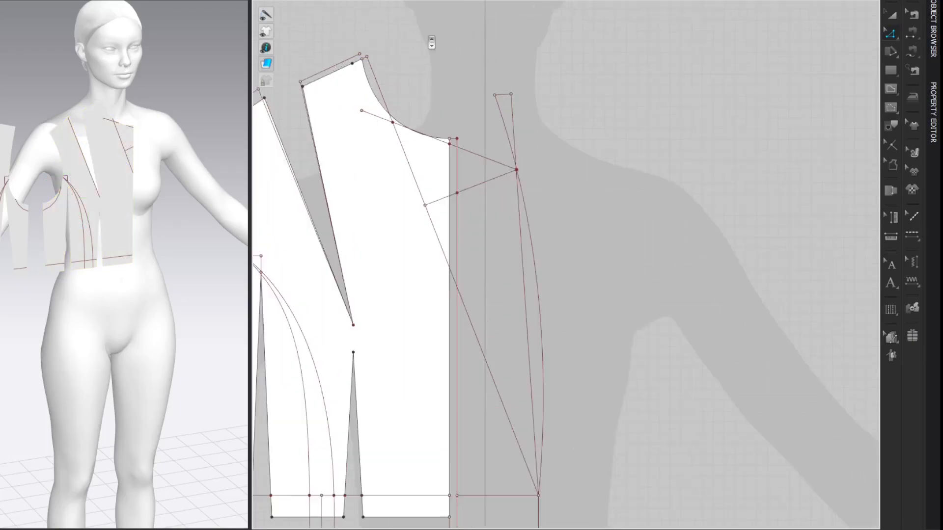
middle_click_drag(442, 47, 607, 107)
key("g")
left_click(512, 196)
double_click(499, 134)
key("z")
left_click(562, 128)
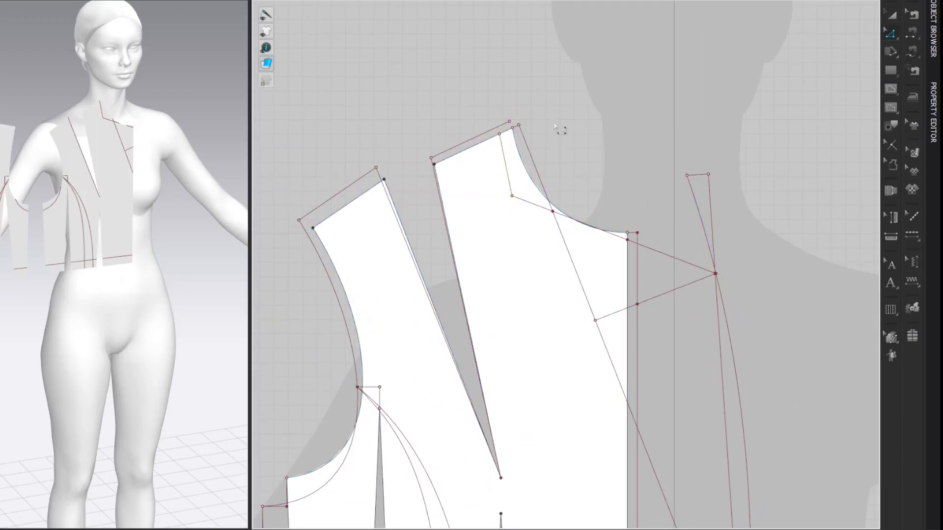
Step: Extend the new line's shoulder end along its direction up to the raised shoulder line above the bodice
scroll(500, 136, "up", 5)
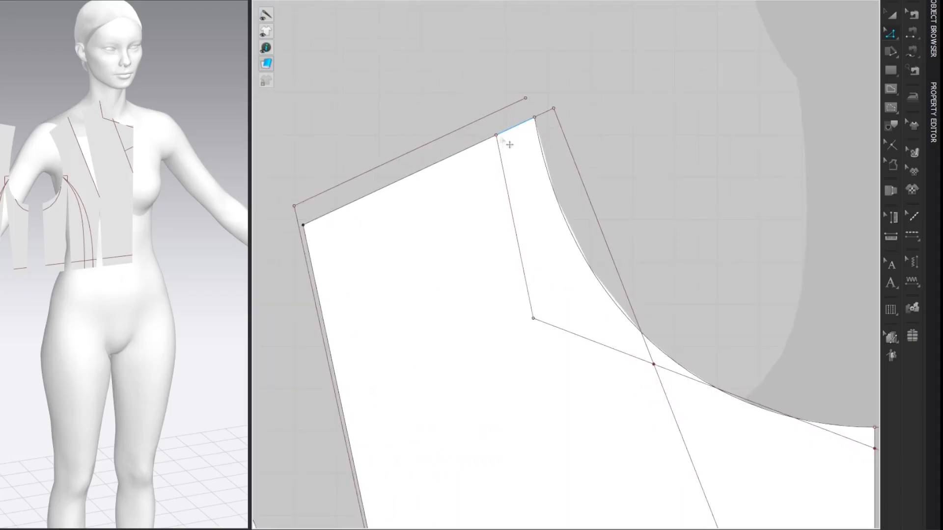
right_click(497, 136)
left_click(507, 146)
left_click_drag(496, 135, 492, 113)
scroll(722, 107, "down", 4)
right_click_drag(722, 107, 629, 112)
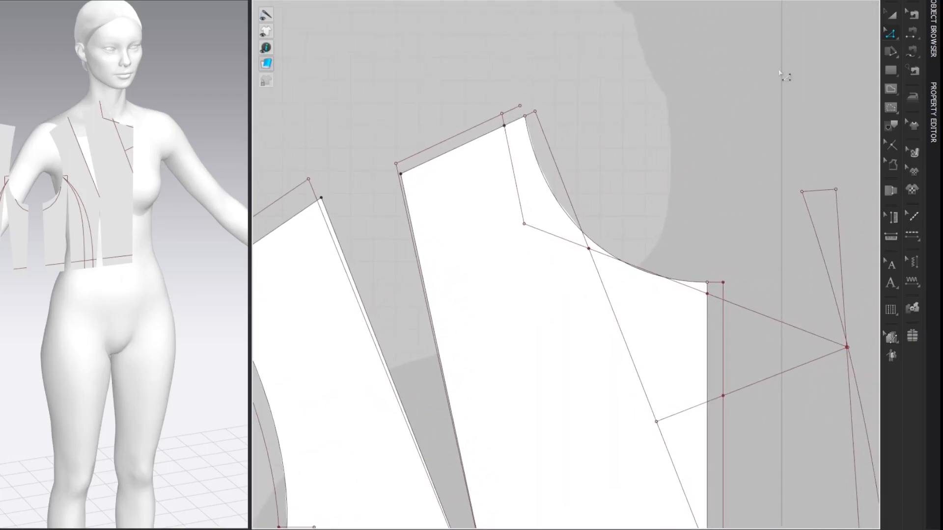
Step: Add a point where the extended line meets the raised shoulder line, and split that shoulder line 0.7 cm outward from it
right_click(481, 123)
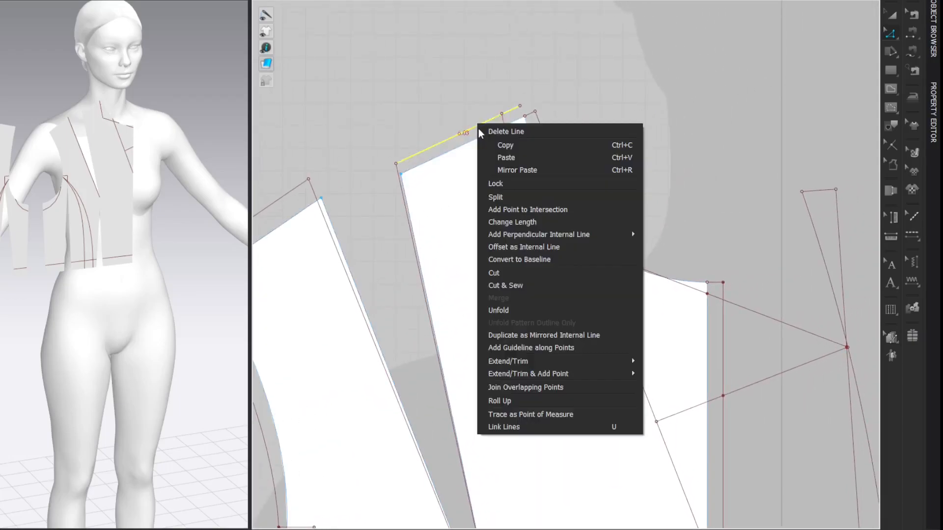
left_click(499, 217)
left_click(776, 92)
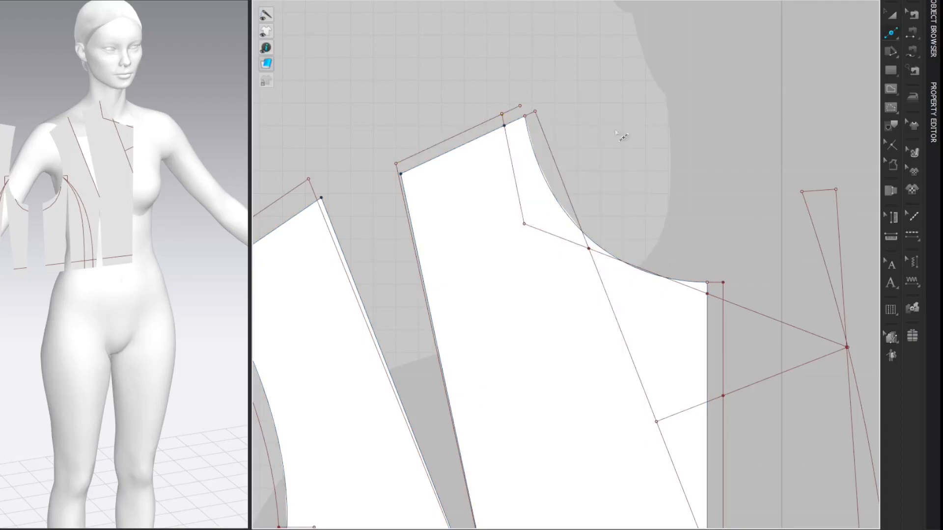
left_click(495, 117)
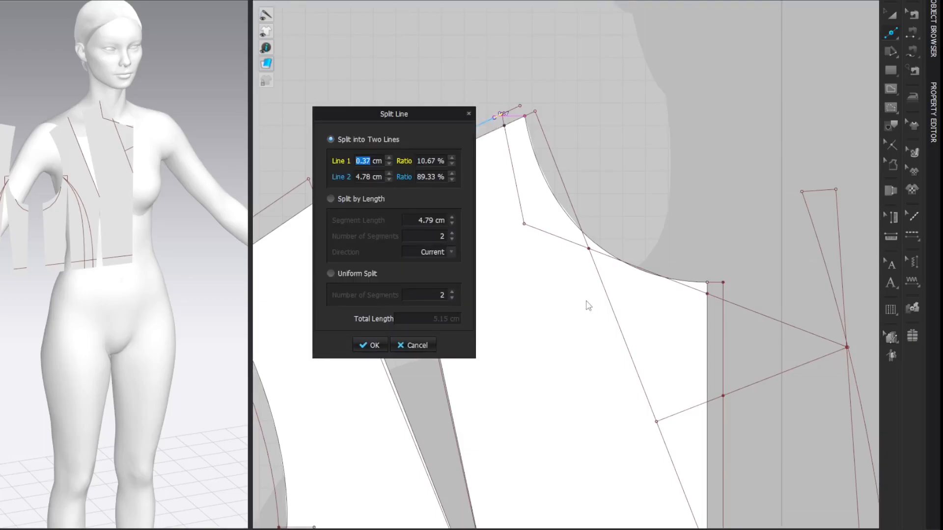
type("0.7")
key("Return")
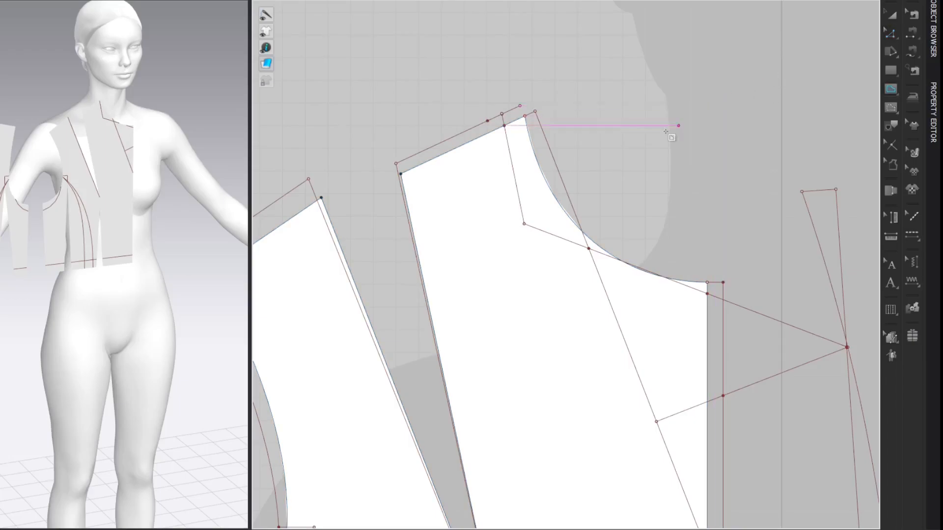
Step: Draw a straight internal line from the inner neckline corner to the 0.7 cm point on the raised shoulder line
left_click(524, 224)
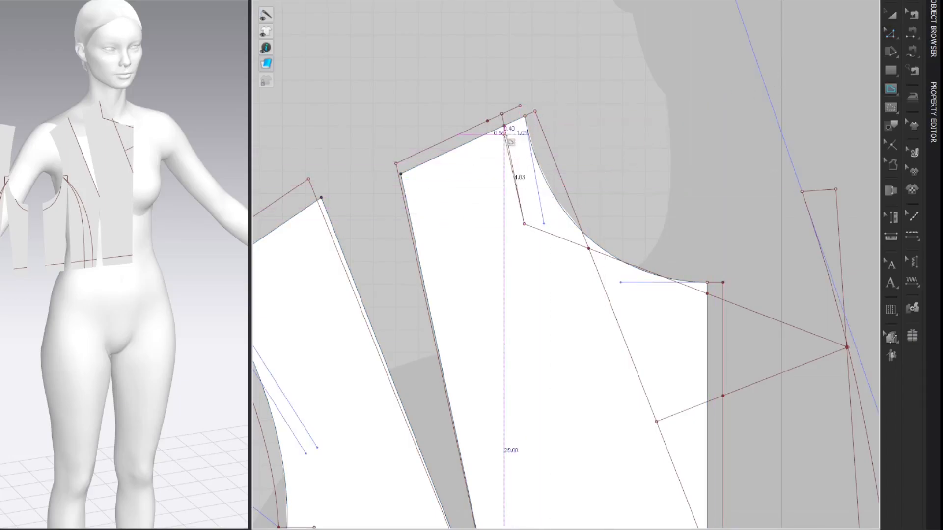
double_click(487, 121)
key("z")
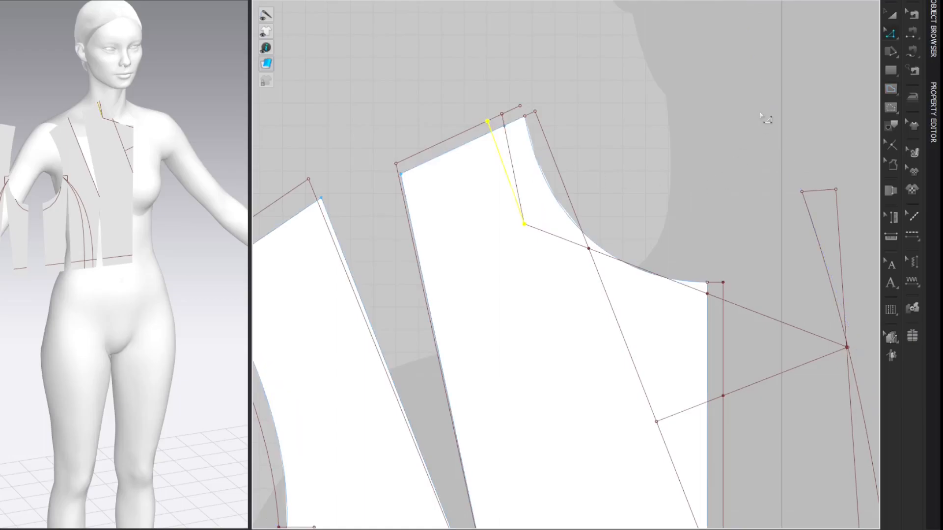
left_click(761, 114)
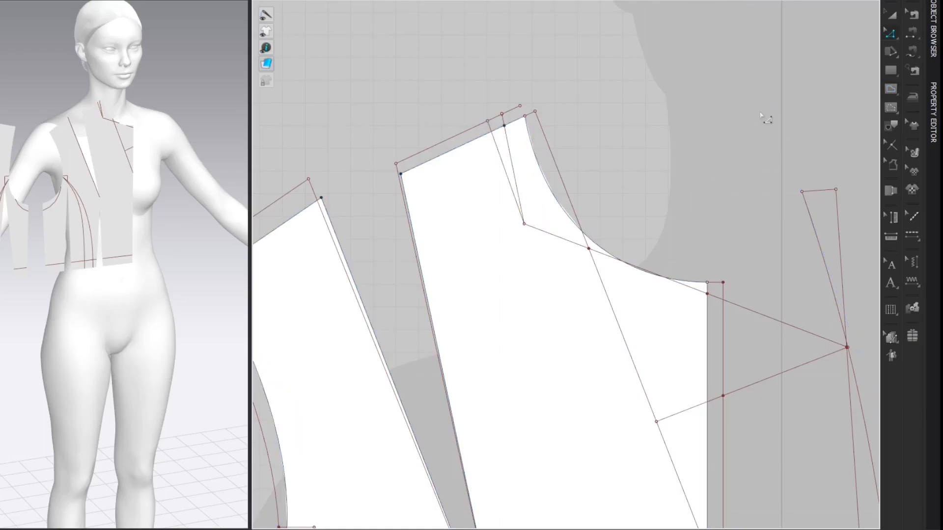
Step: Measure the length of the redrawn neckline on the back bodice piece
scroll(761, 115, "down", 6)
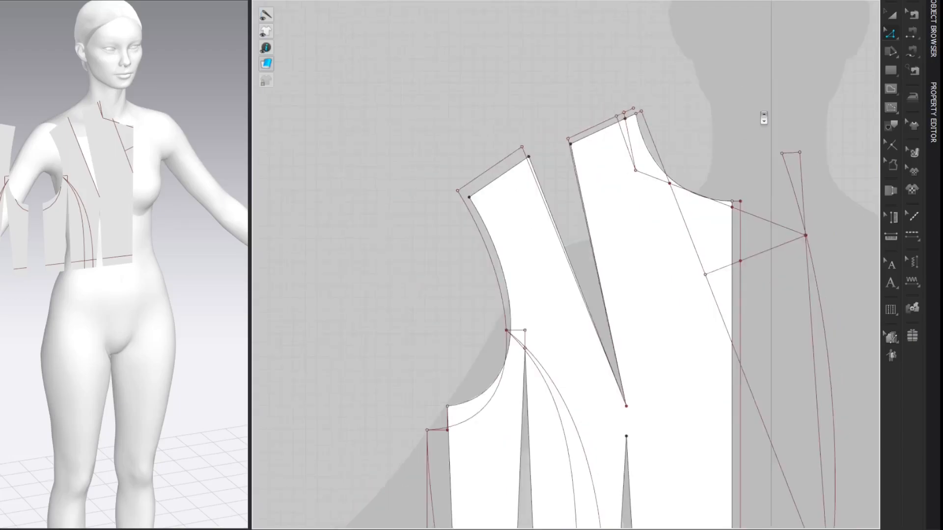
mouse_move(545, 109)
middle_mouse_down()
mouse_move(754, 97)
mouse_move(621, 126)
mouse_move(816, 139)
middle_mouse_up()
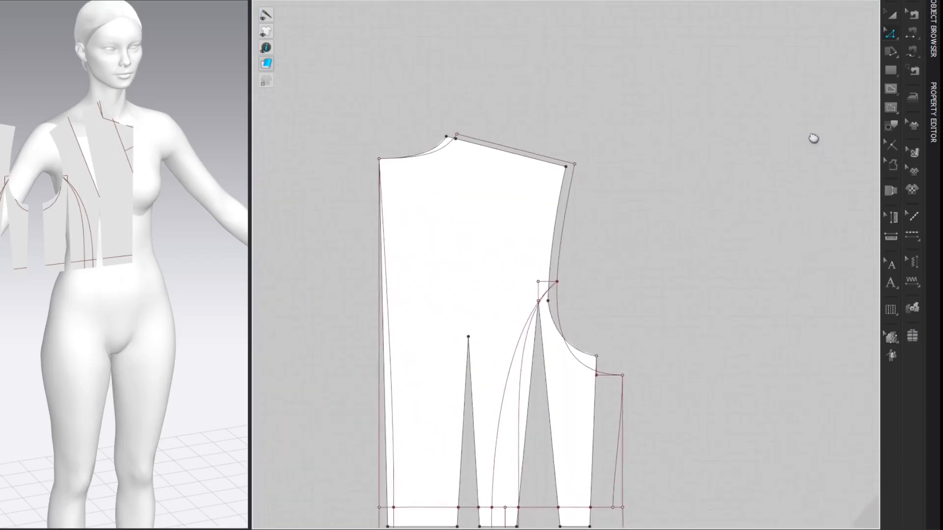
left_click(439, 151)
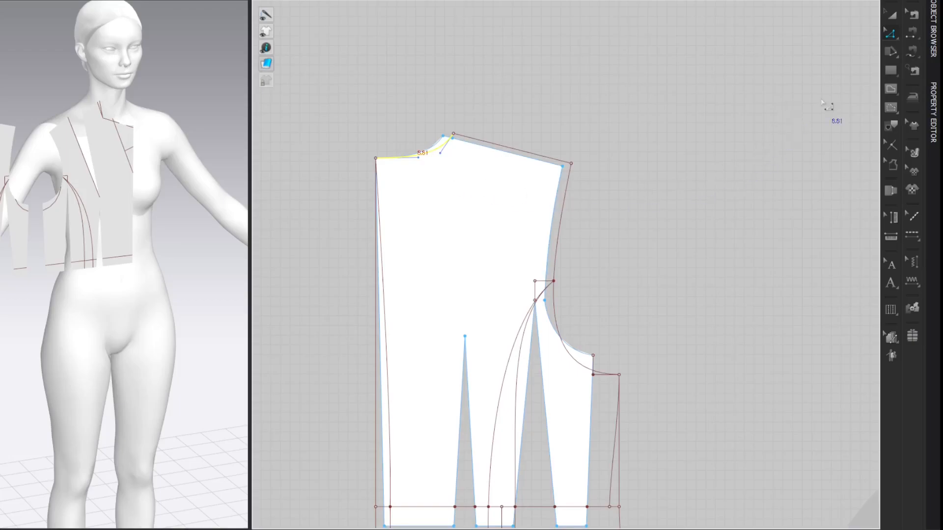
Step: Add an internal line at angle 0 and 8.81 cm long from the 0.7 cm shoulder point, continuing the lower line upward
middle_click_drag(822, 102, 374, 73)
middle_click_drag(544, 44, 348, 84)
scroll(491, 91, "up", 2)
middle_click_drag(506, 95, 551, 131)
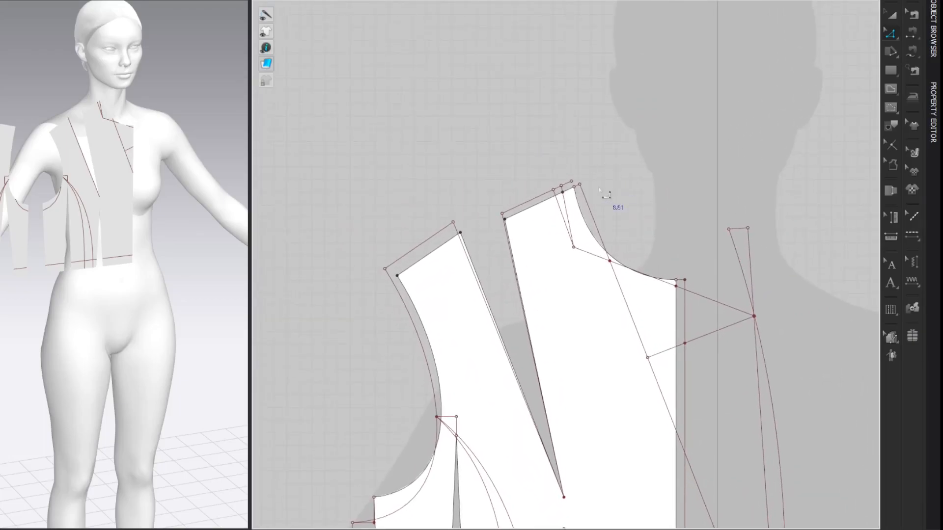
right_click(554, 189)
mouse_move(626, 249)
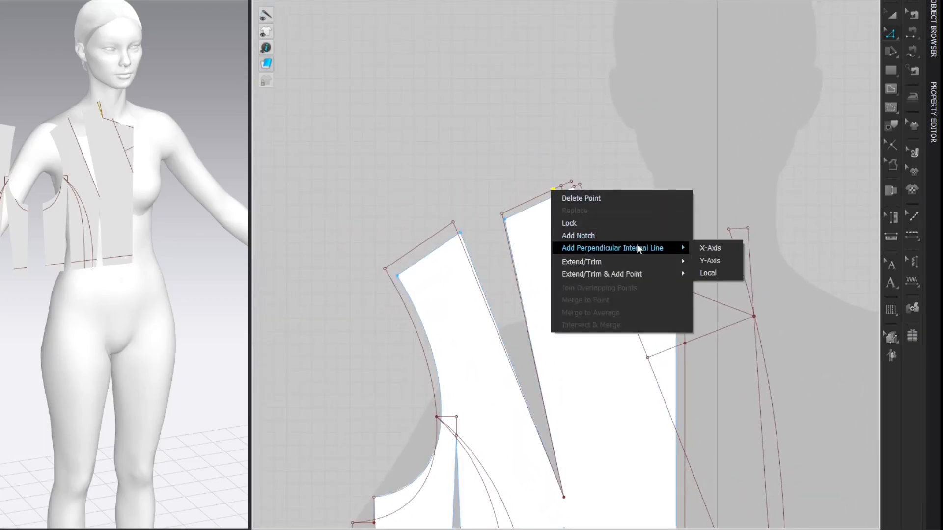
left_click(720, 271)
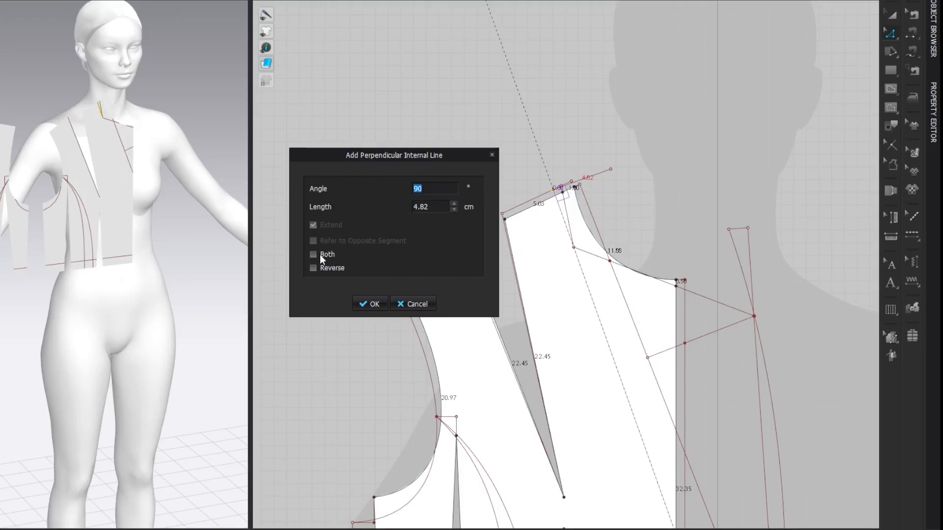
type("0")
double_click(433, 206)
type("8.8")
left_click(374, 304)
left_click(808, 82)
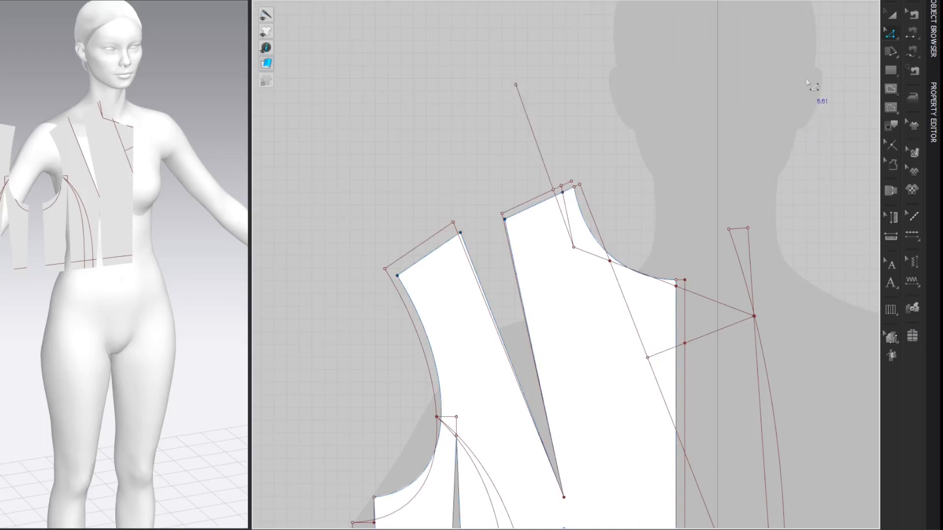
Step: Rotate the 8.81 cm line by 23° outward, away from the neck, with the pivot at its shoulder end
key("a")
left_click(535, 138)
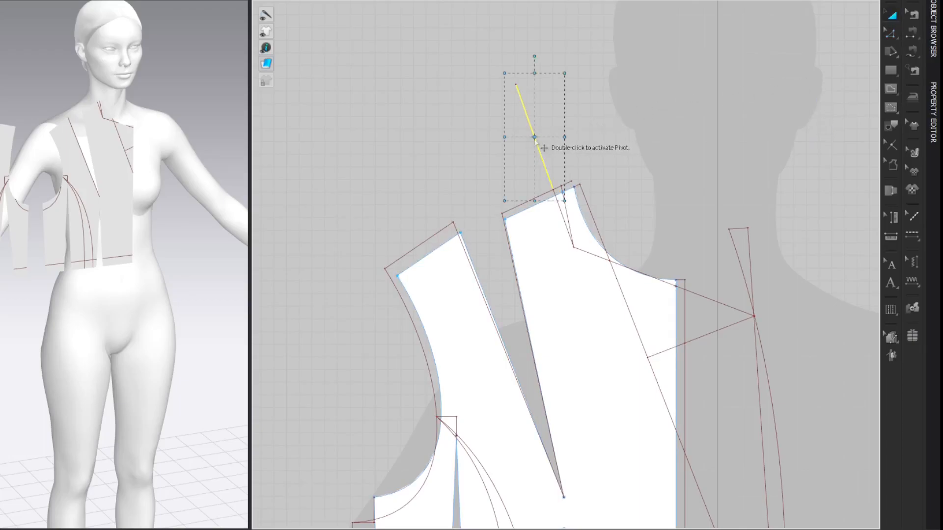
double_click(535, 137)
left_click_drag(535, 138, 553, 189)
left_click_drag(535, 54, 526, 56)
right_click(526, 56)
type("23")
key("Return")
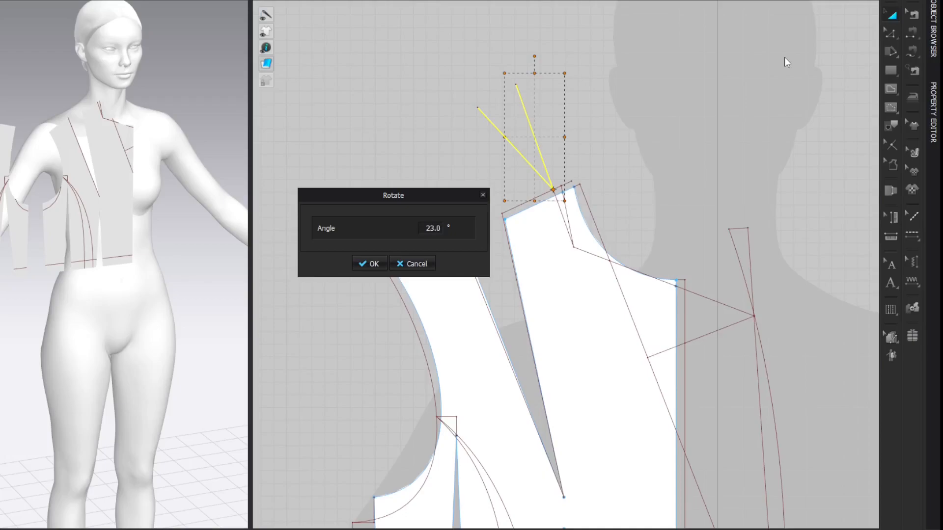
Step: Split the rotated line and the neckline line below it, each 3 cm from their shared shoulder point
key("z")
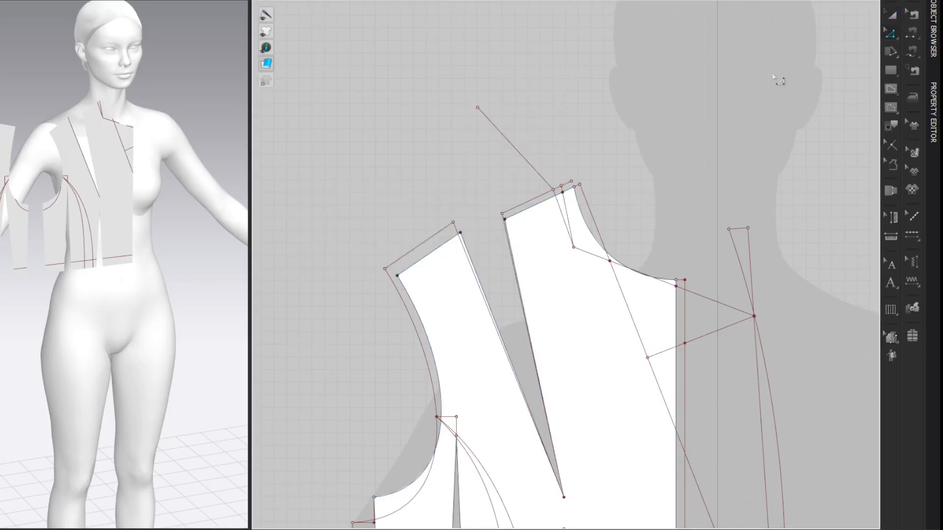
right_click(541, 176)
type("3")
key("Return")
key("Return")
right_click(558, 201)
type("3")
key("Return")
key("Return")
Step: Connect the two 3 cm points with an internal line and bend it into a smooth curve toward the shared shoulder point
key("g")
left_click(527, 161)
double_click(566, 225)
key("c")
left_click_drag(551, 196, 559, 180)
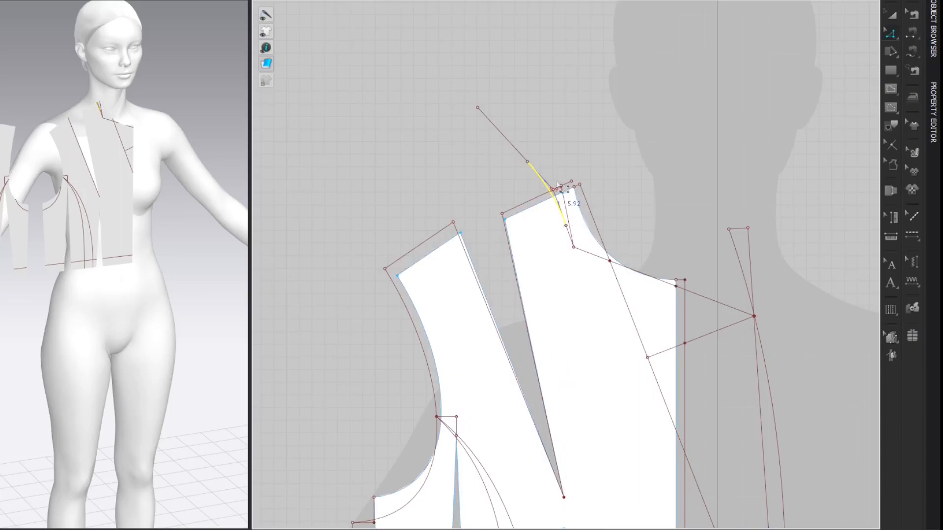
key("shift+z")
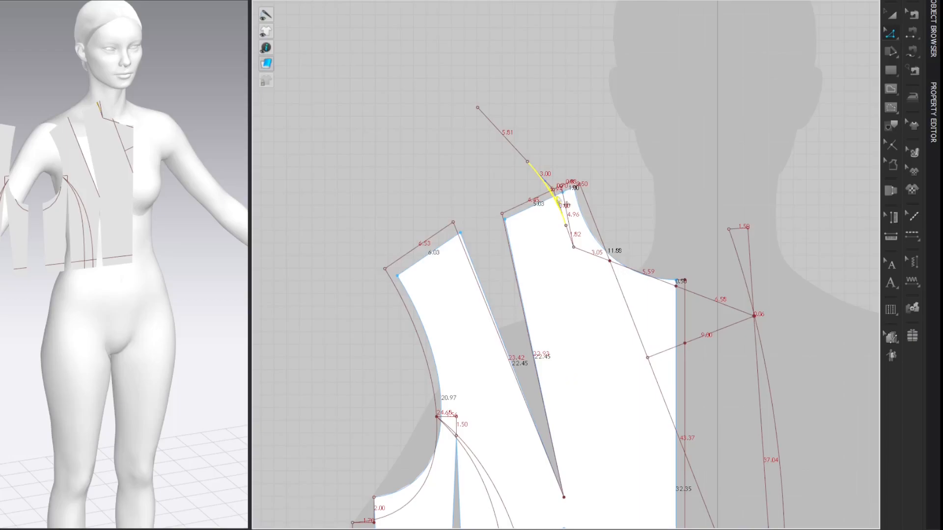
left_click_drag(557, 197, 548, 183)
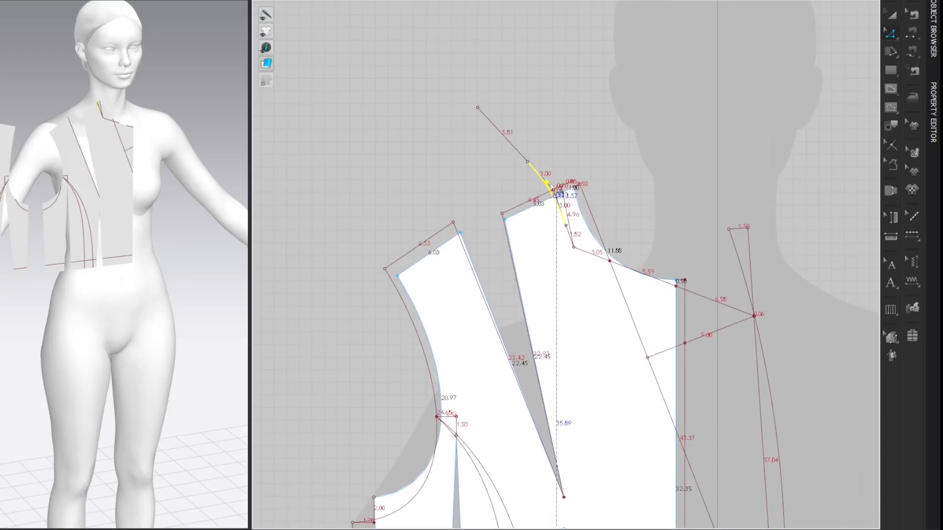
left_click(757, 106)
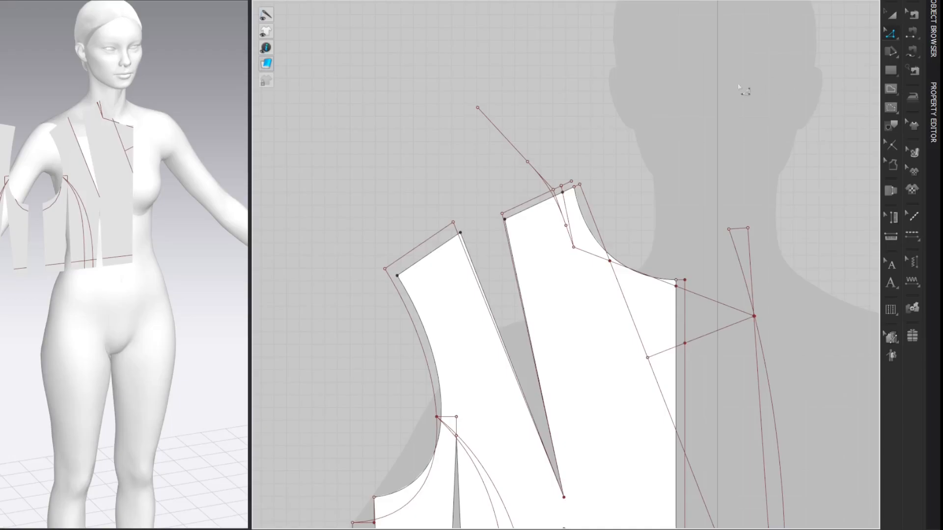
Step: Add an 8 cm perpendicular internal line at 90° from the upper end of the rotated line, toward the neck
right_click(478, 107)
mouse_move(494, 162)
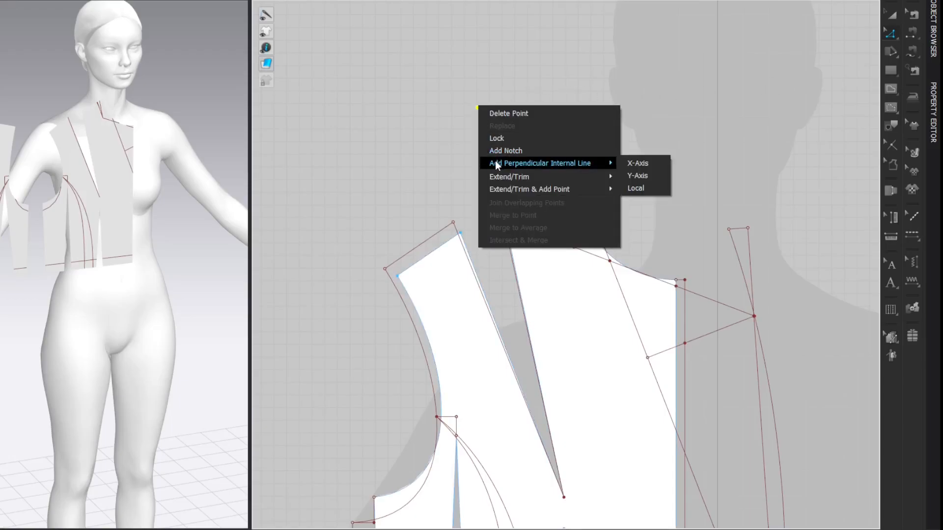
left_click(639, 192)
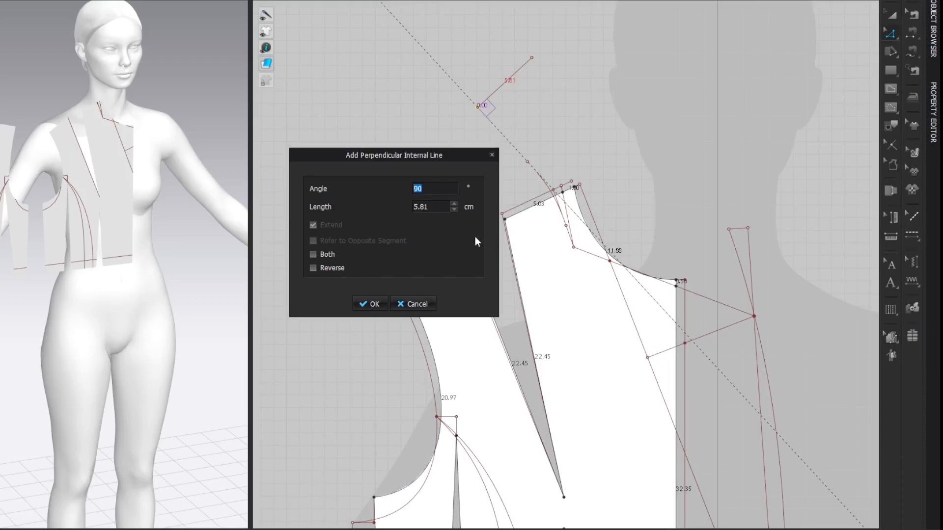
left_click(434, 207)
type("8")
key("Return")
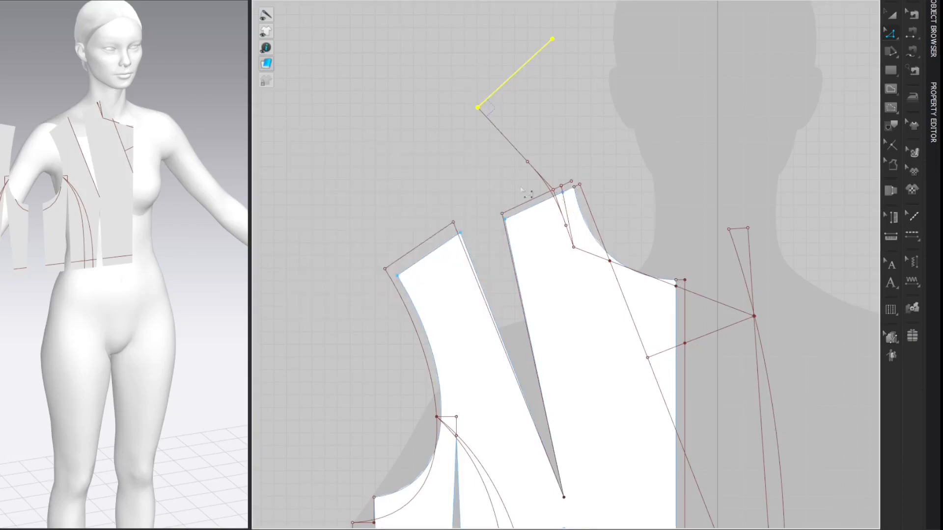
left_click(823, 92)
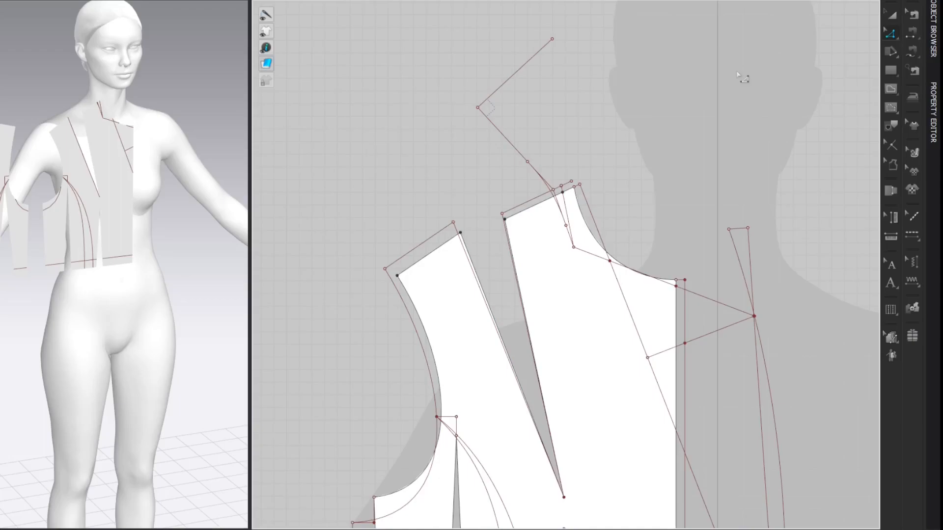
Step: Split the 8 cm perpendicular line 3.5 cm from its corner with the rotated line
left_click(495, 93)
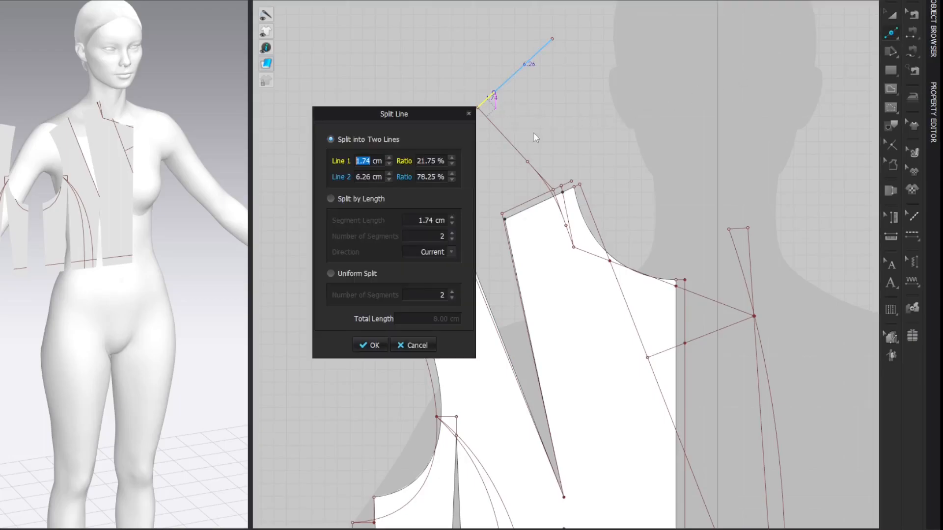
type("3.5")
key("Return")
key("Return")
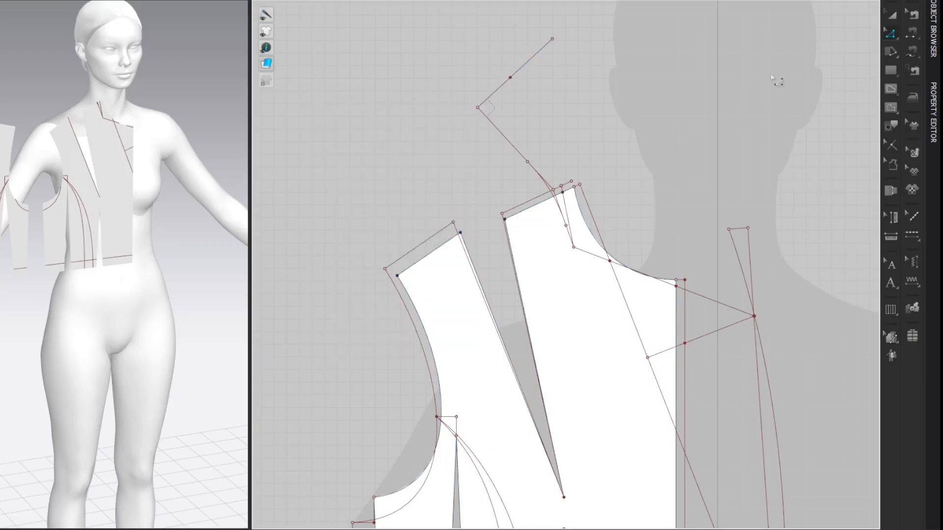
Step: Add a 5 cm perpendicular internal line at 90° from the 3.5 cm point, running down toward the shoulder
right_click(513, 81)
mouse_move(614, 131)
left_click(676, 153)
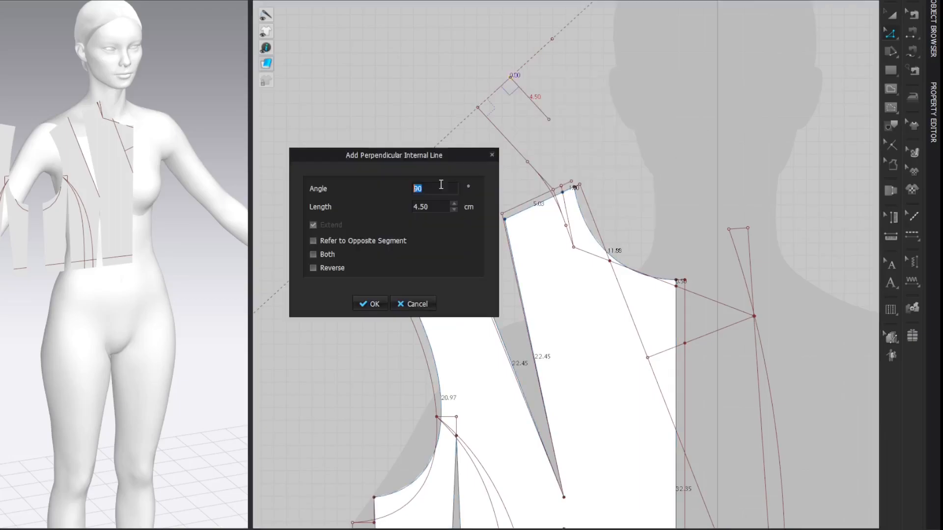
double_click(430, 207)
type("5")
key("Return")
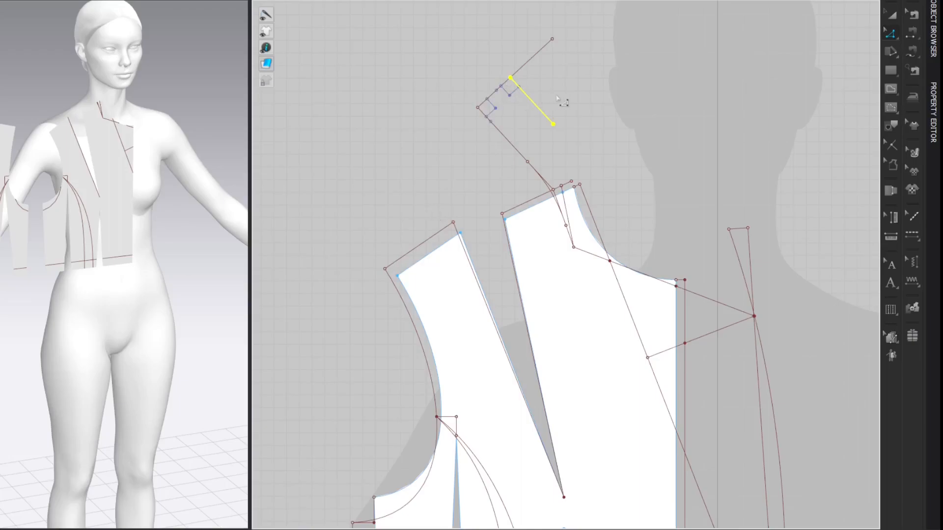
right_click(527, 97)
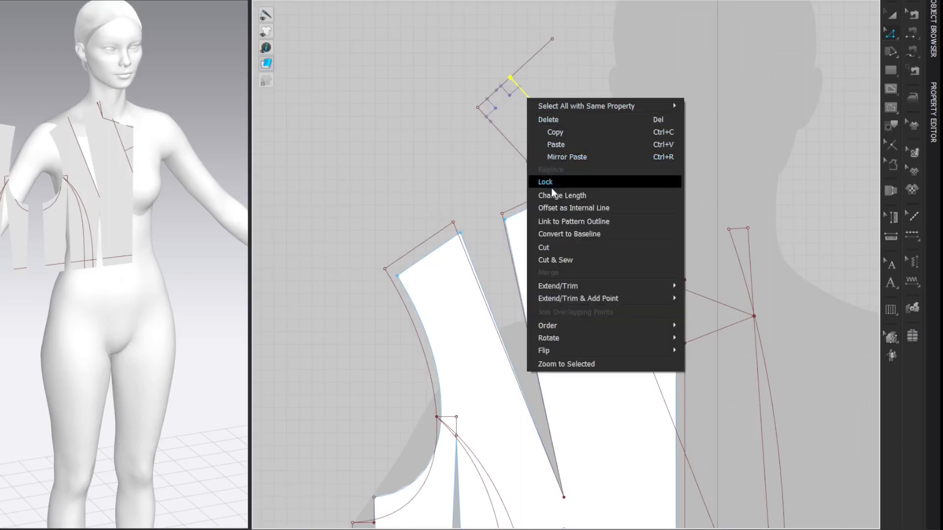
left_click(548, 233)
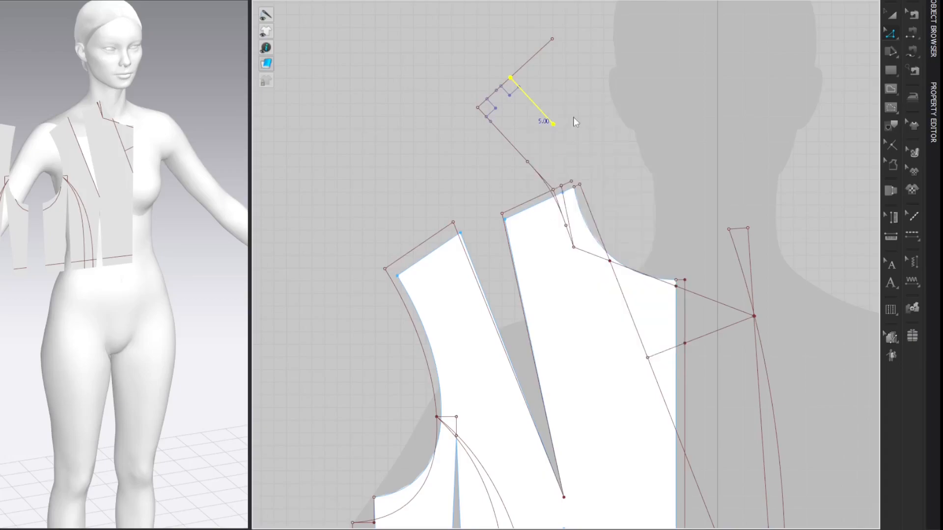
Step: Connect the 3.5 cm point to the outer shoulder-neck point with an internal line and bend it into a smooth outward curve
key("a")
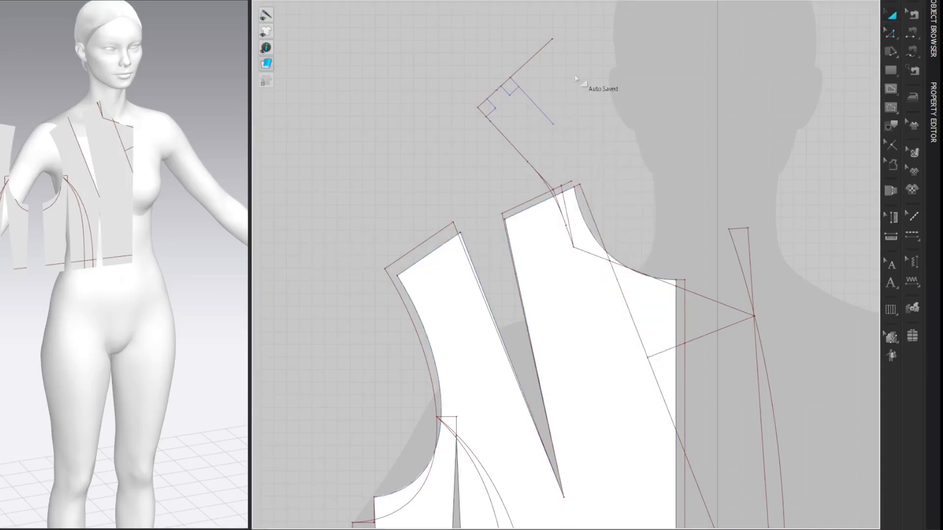
key("g")
left_click(511, 78)
left_click(580, 184)
key("c")
left_click_drag(545, 133, 543, 112)
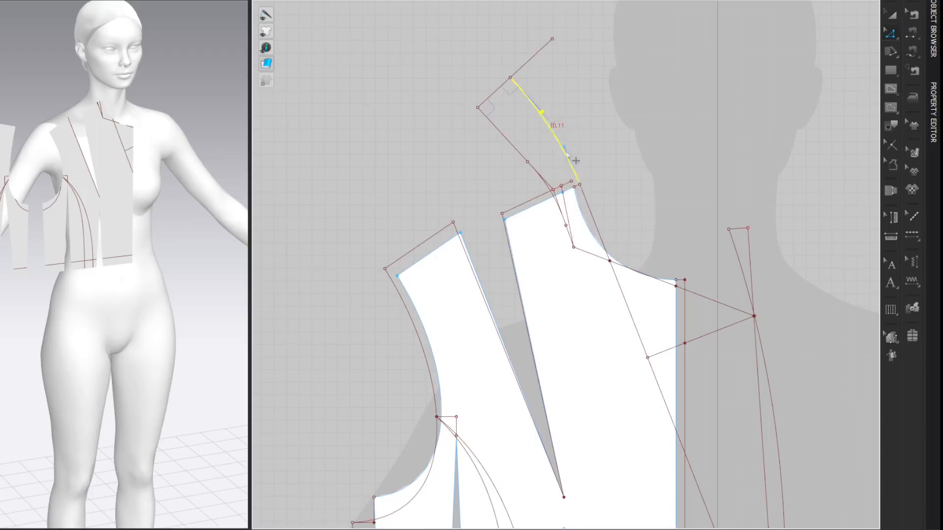
left_click(564, 148)
left_click(779, 83)
Step: Draw a straight internal line from the gorge line's crossing on the centre front edge to the lapel's upper inner corner
key("h")
left_click(676, 286)
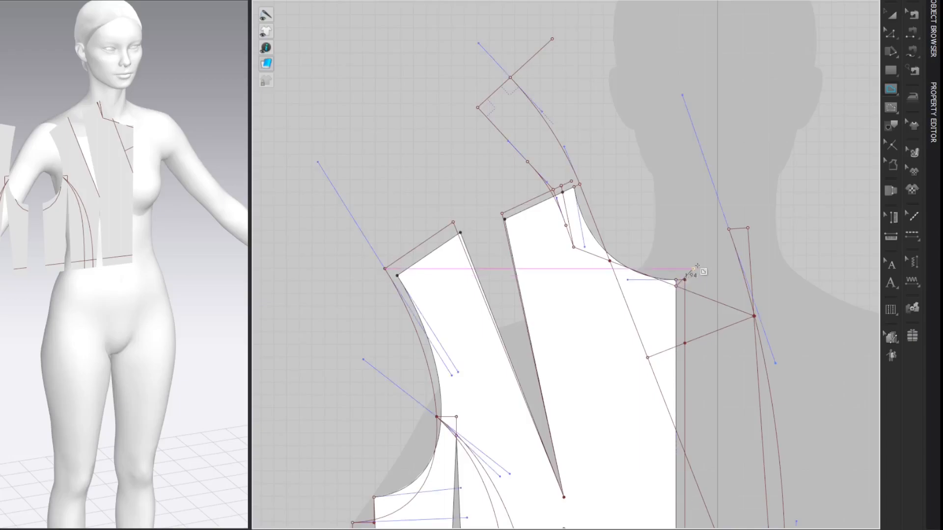
double_click(730, 229)
key("z")
left_click(834, 79)
Step: Split the new line 4.5 cm from its centre front end
key("v")
left_click(698, 263)
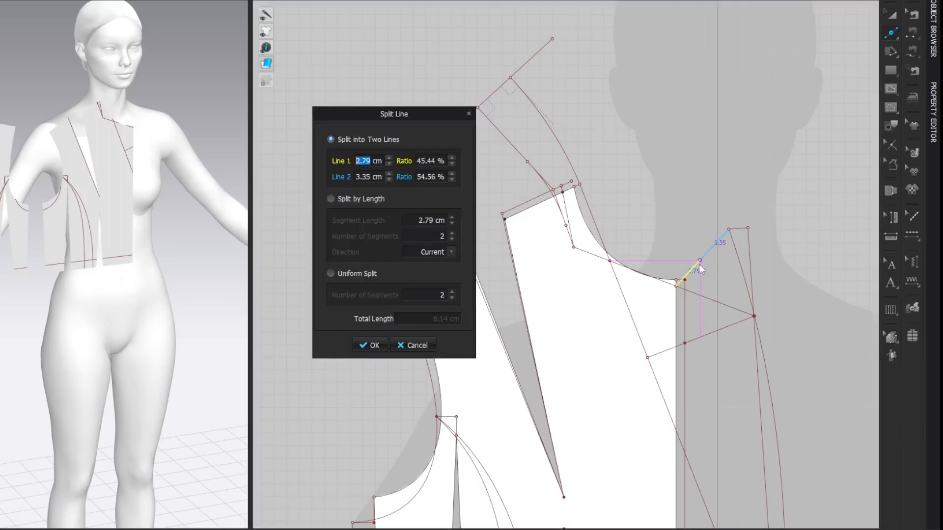
type("4.5")
key("Return")
key("z")
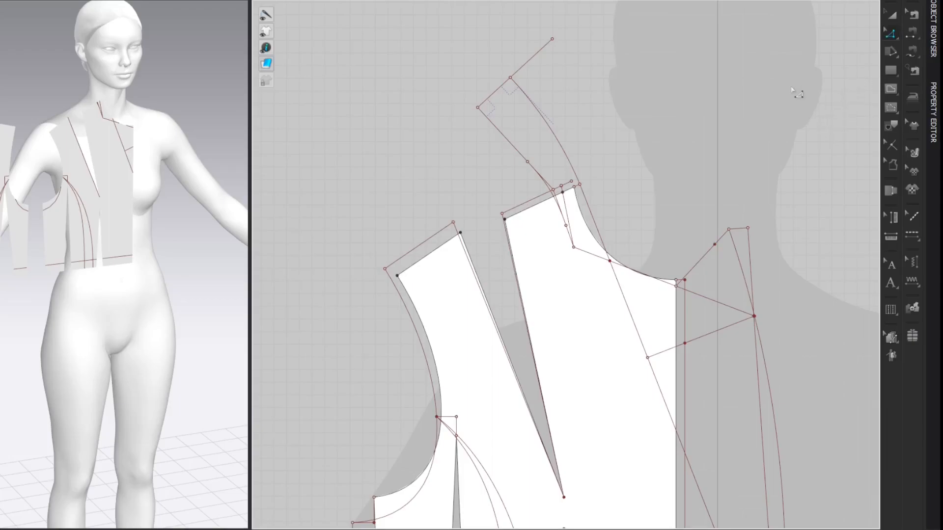
Step: Add a 5 cm perpendicular internal line at 90° from the outer end of the 8 cm line and convert it to a baseline
right_click(552, 40)
mouse_move(676, 100)
left_click(713, 123)
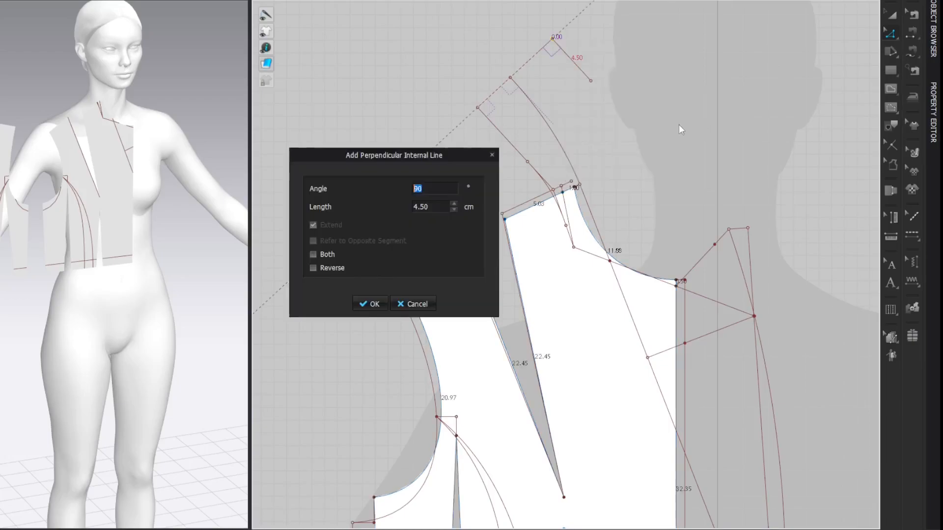
double_click(435, 211)
type("5")
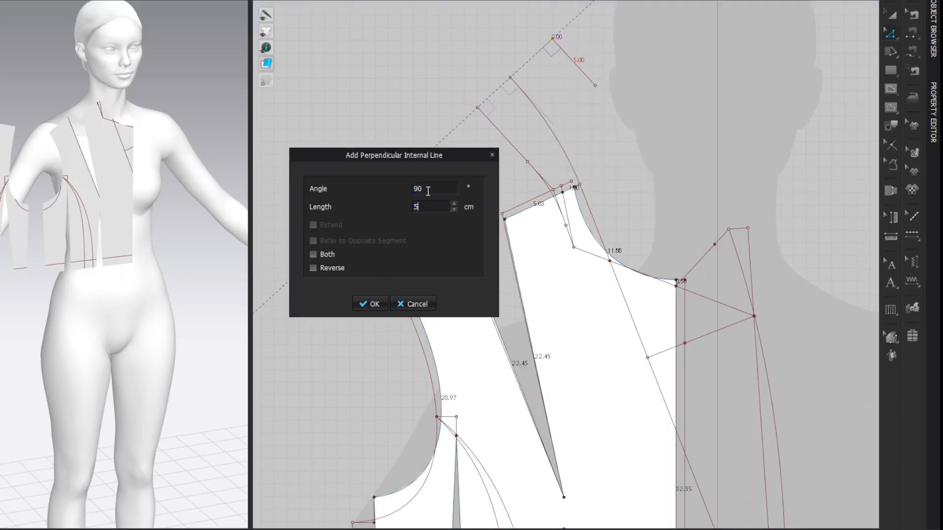
key("Return")
right_click(567, 57)
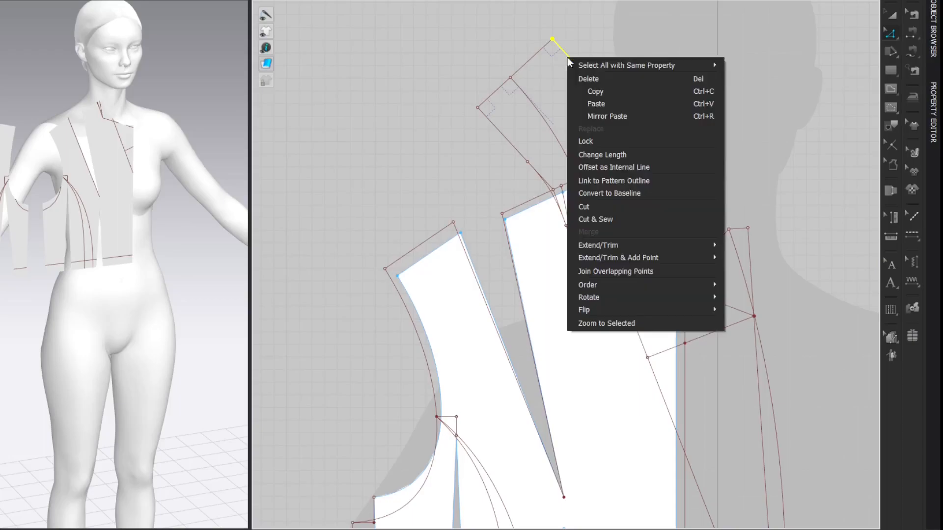
left_click(595, 194)
Step: Connect the outer end of the 8 cm line to the 4.5 cm point with an internal line and bend it into a slight outward curve
key("g")
left_click(552, 38)
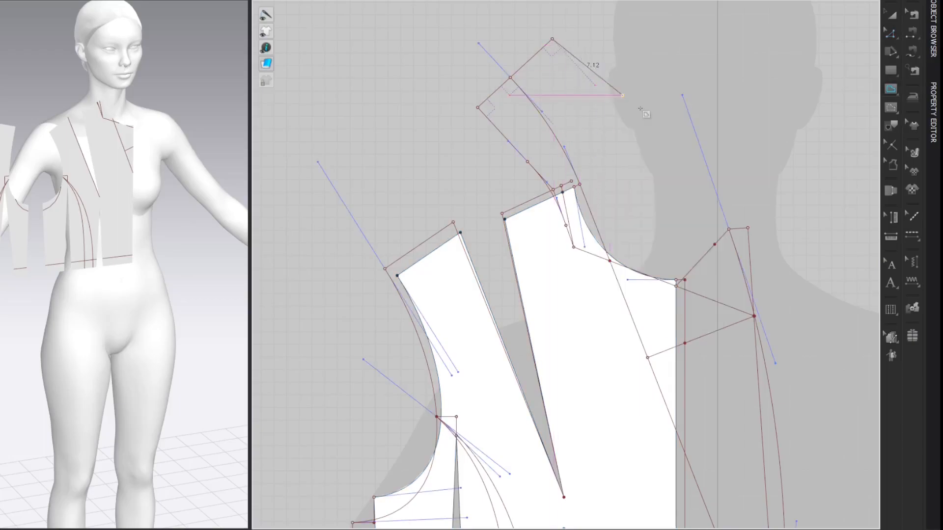
left_click(714, 244)
key("c")
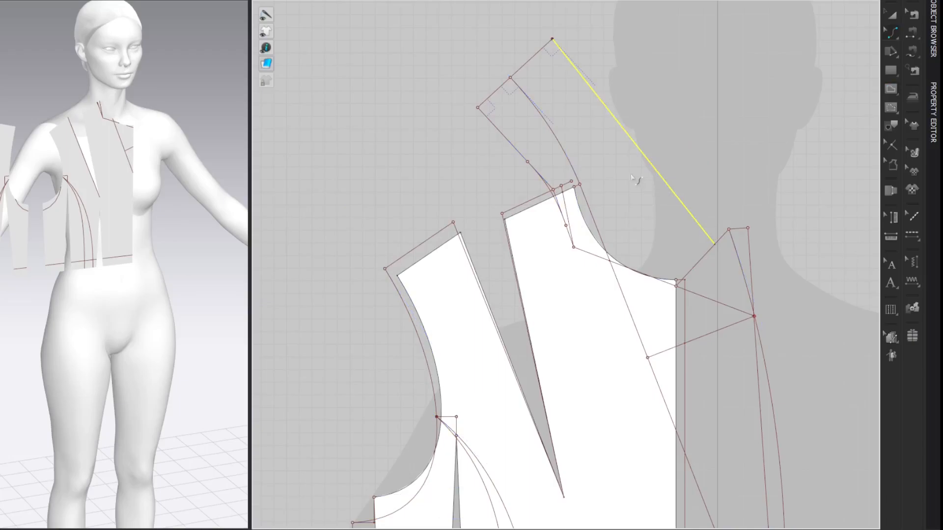
left_click_drag(645, 160, 619, 111)
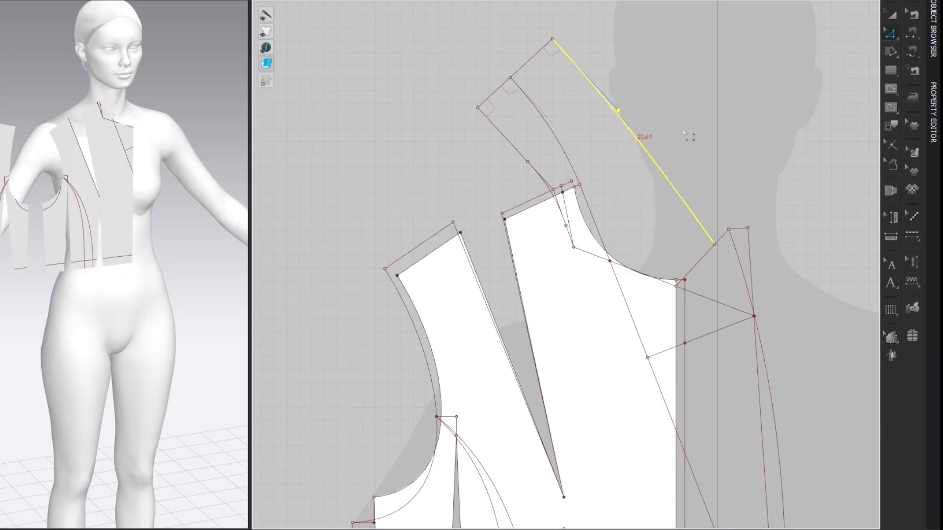
left_click(823, 82)
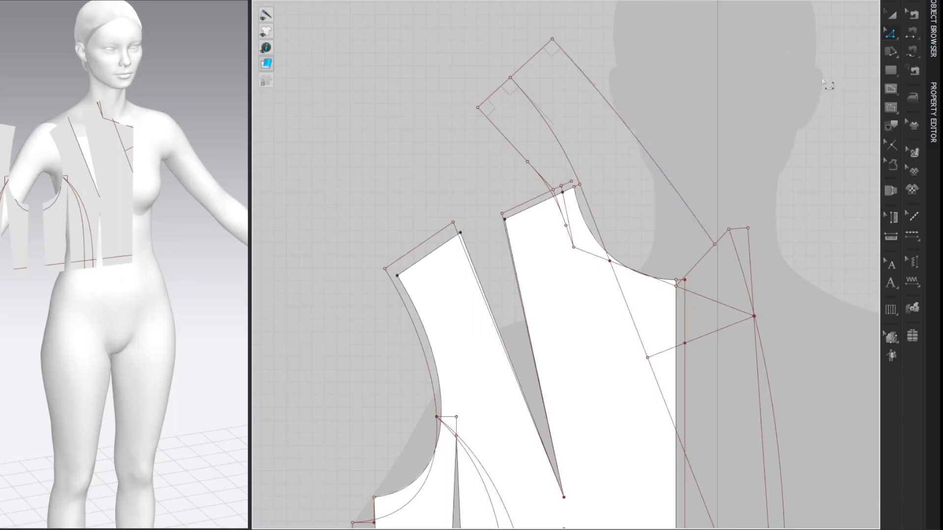
Step: Draw a rectangular sleeve pattern beside the front bodice and widen it to about 51.7 cm wide and 75 cm tall
scroll(788, 81, "down", 6)
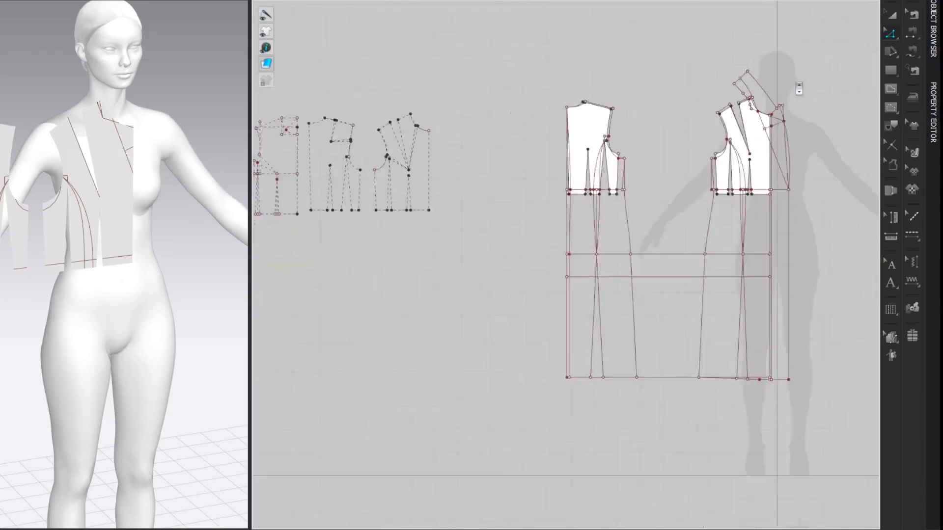
right_click_drag(783, 72, 500, 62)
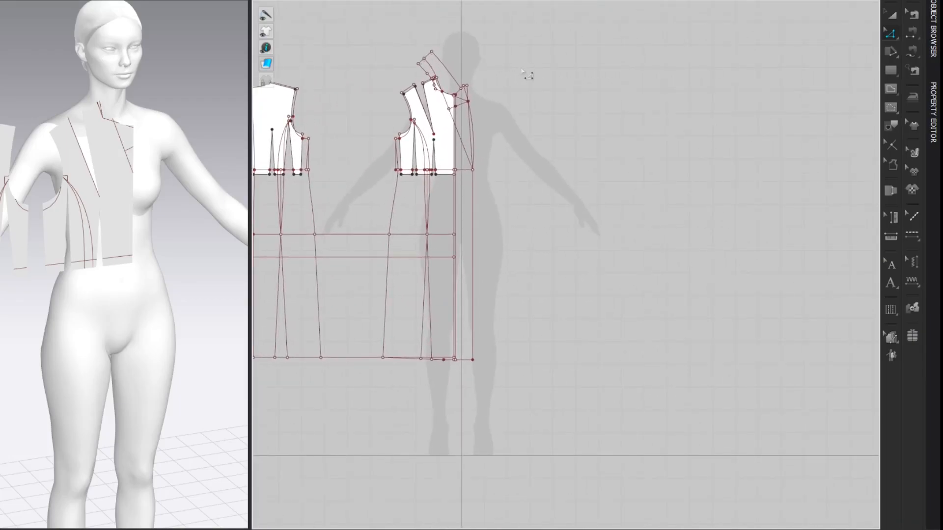
scroll(529, 74, "up", 3)
mouse_move(557, 121)
middle_mouse_down()
mouse_move(559, 87)
mouse_move(558, 121)
middle_mouse_up()
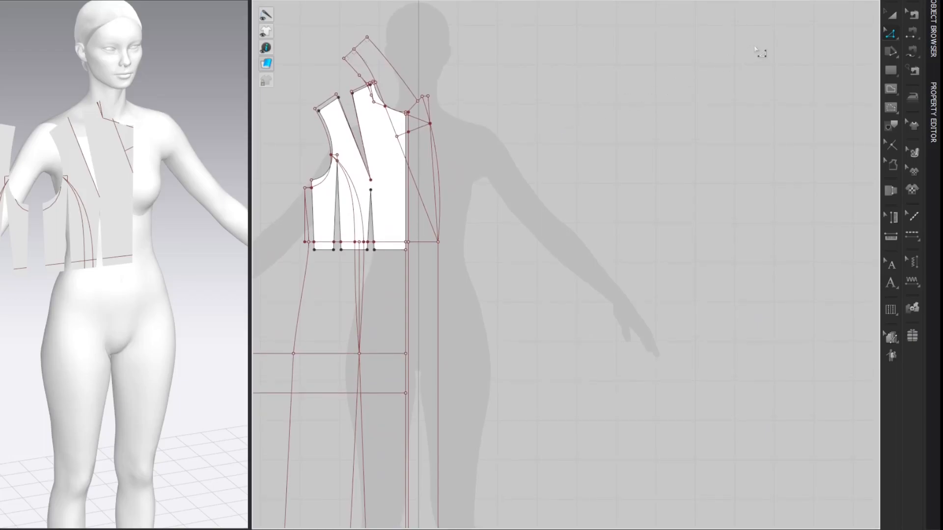
key("s")
left_click_drag(563, 79, 734, 375)
key("z")
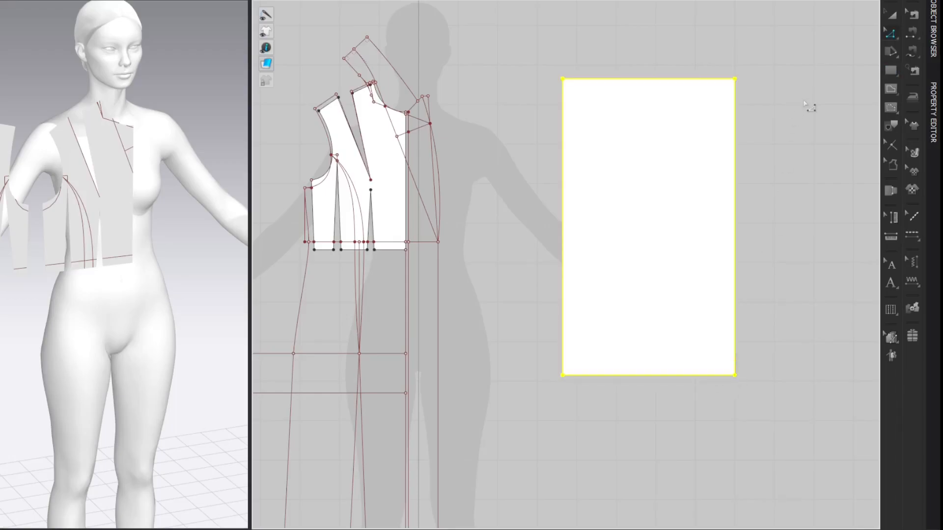
left_click(810, 85)
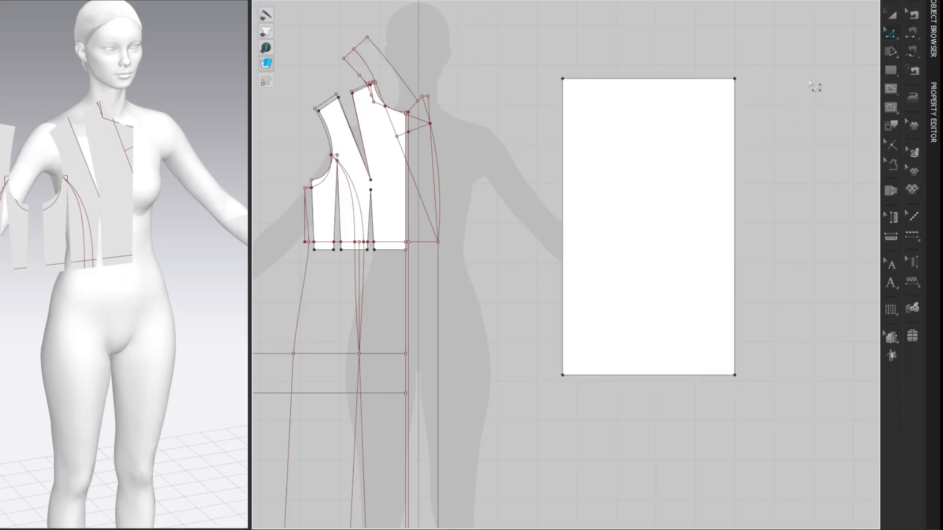
left_click_drag(565, 205, 531, 205)
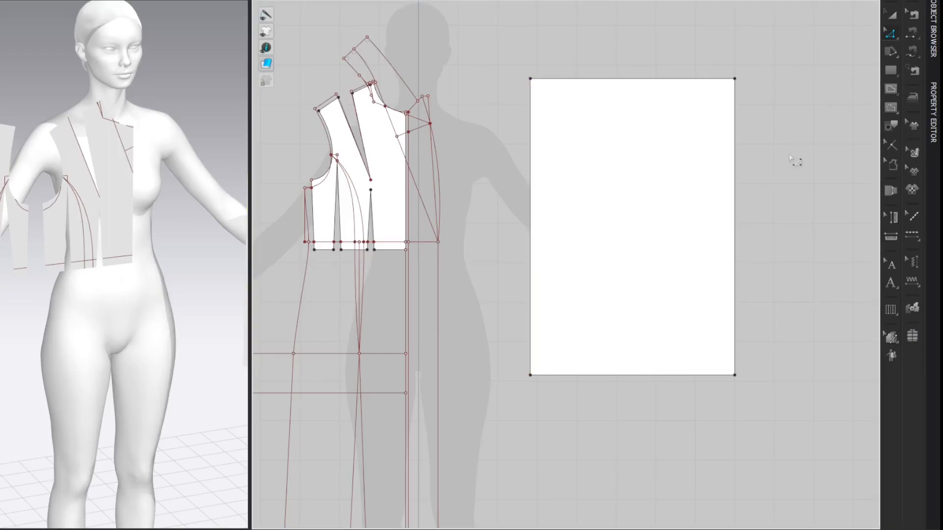
Step: Set the rectangle's outer edge length to the avatar's arm length plus 6 cm (58.88+6) and raise the opposite lower corner to match
left_click(138, 53)
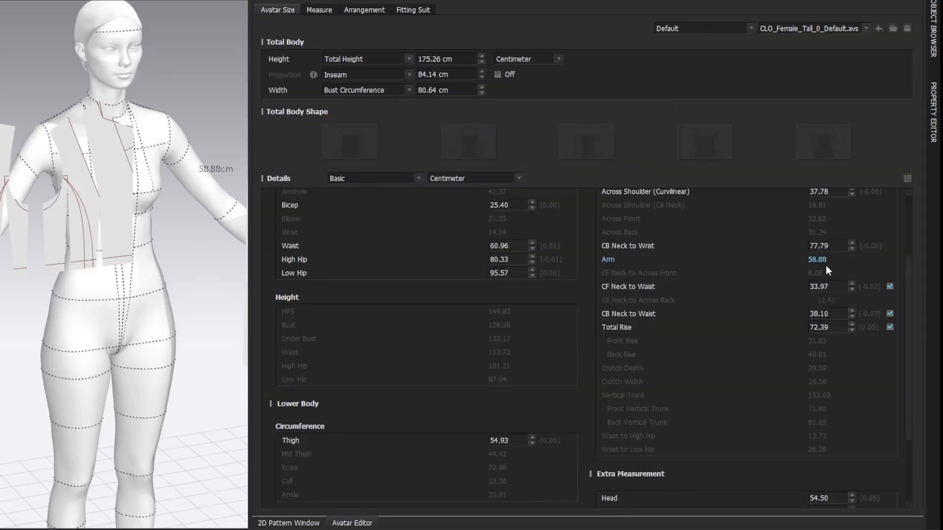
left_click(920, 2)
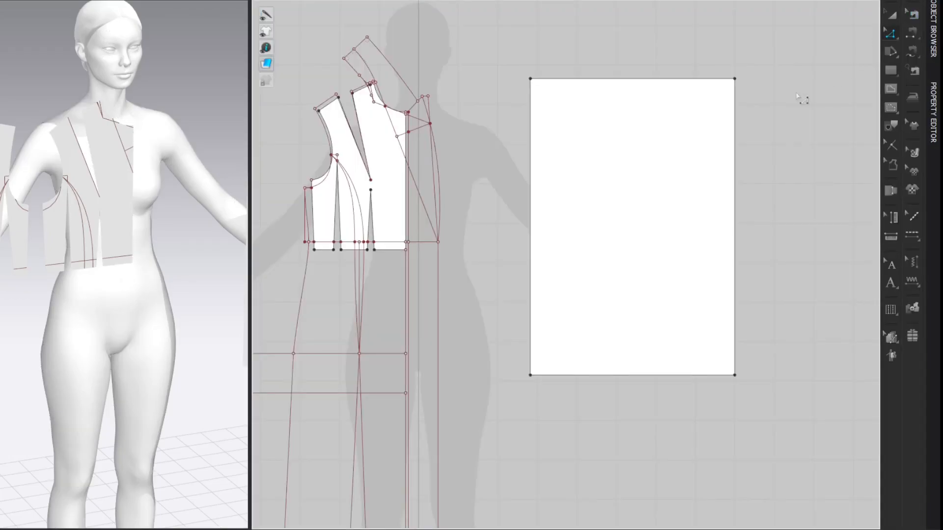
left_click(735, 137)
right_click(736, 135)
left_click(748, 216)
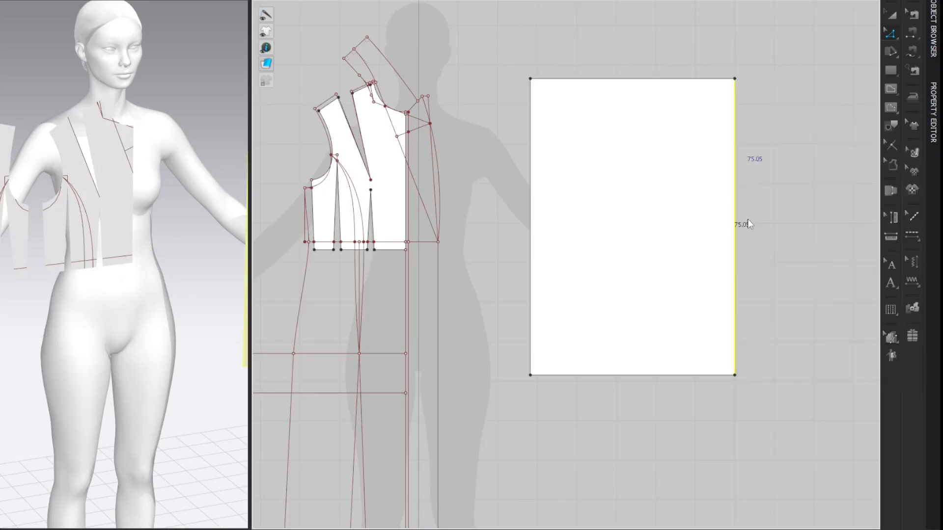
left_click(432, 219)
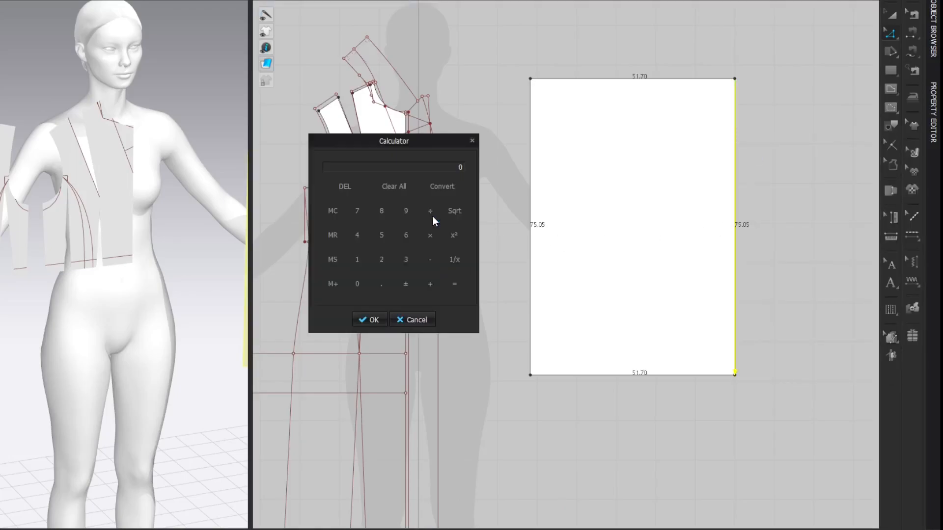
type("58.88+6")
key("Return")
left_click(367, 320)
left_click(373, 273)
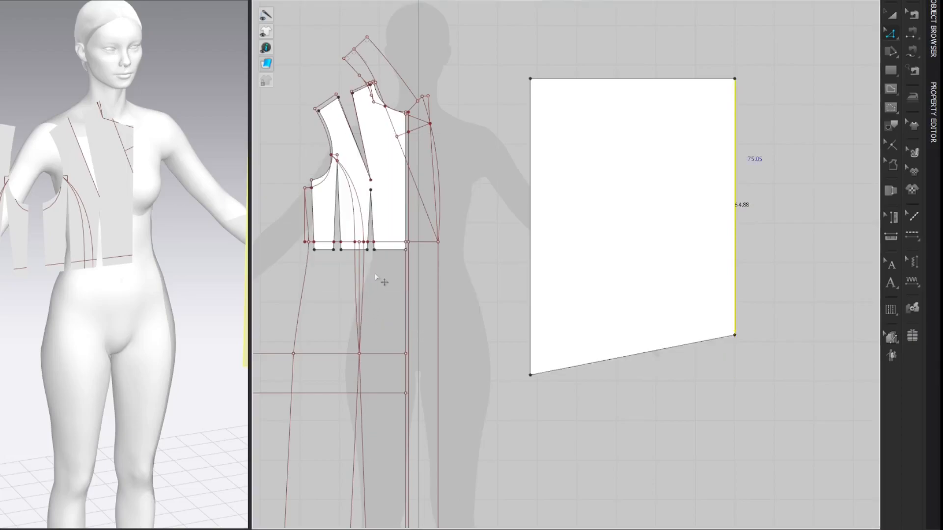
left_click_drag(531, 375, 540, 344)
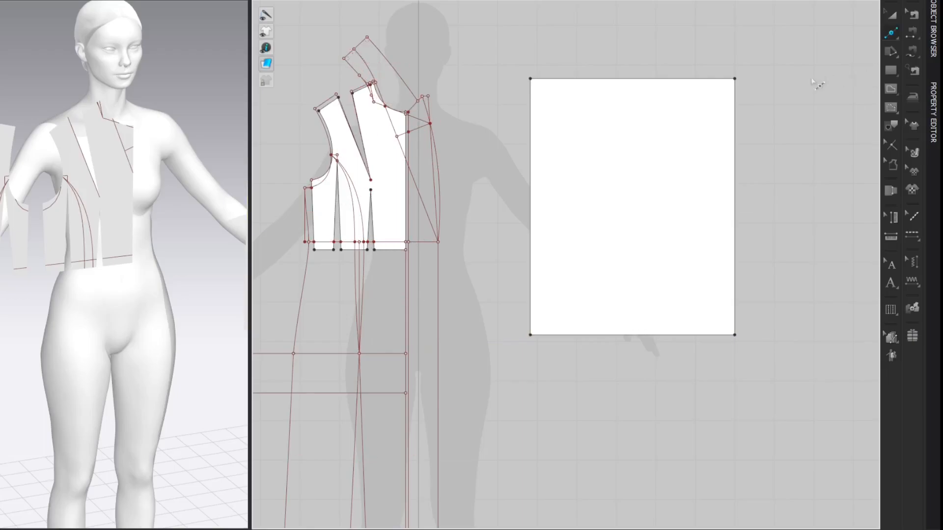
Step: Split the rectangle's upper edge uniformly into two segments
left_click(638, 79)
left_click(329, 274)
left_click(366, 346)
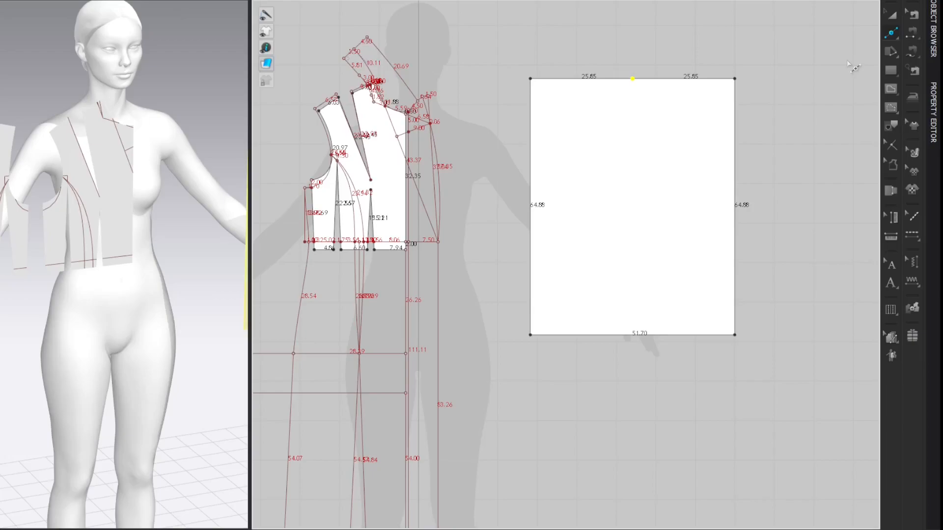
key("shift+z")
key("z")
left_click(833, 62)
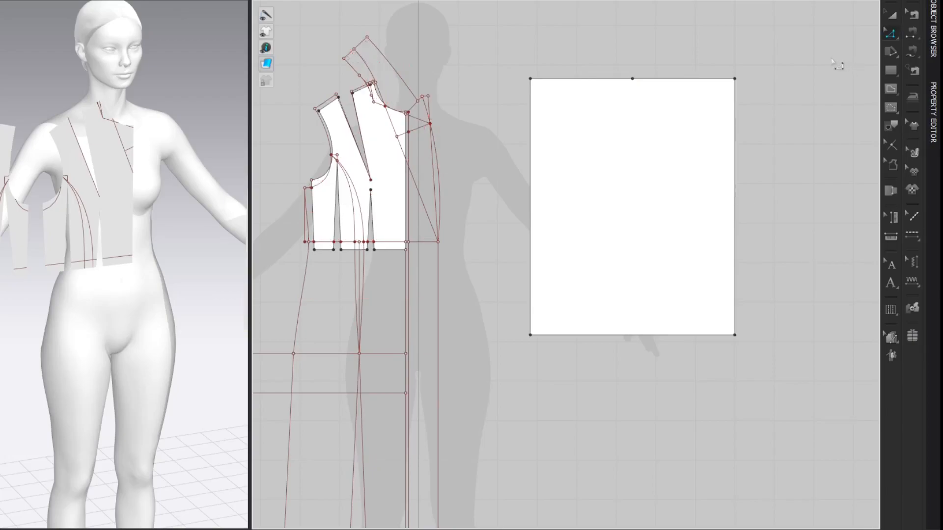
Step: Draw an internal line horizontally from the back shoulder tip to above the front shoulder tip, then straight down to that tip
right_click_drag(476, 63, 726, 96)
scroll(457, 155, "up", 5)
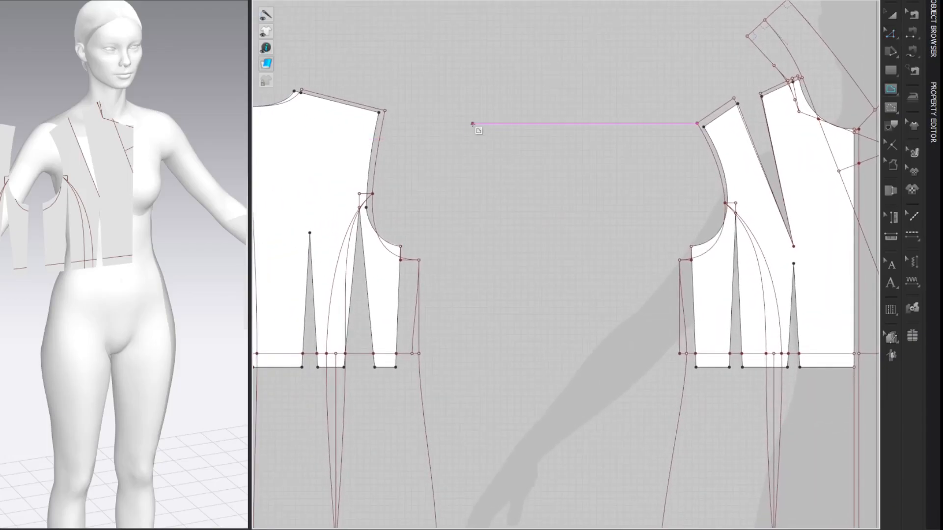
left_click(385, 111)
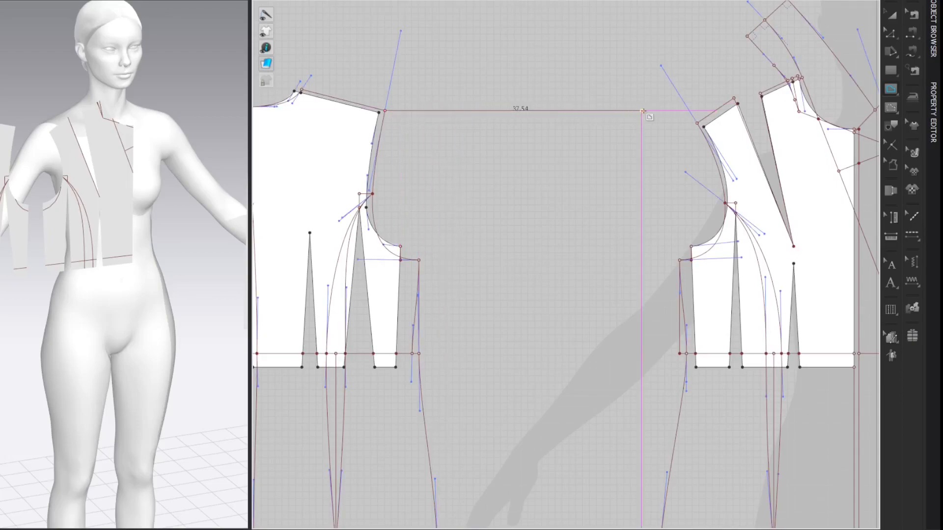
left_click(698, 111)
double_click(697, 123)
left_click(854, 41)
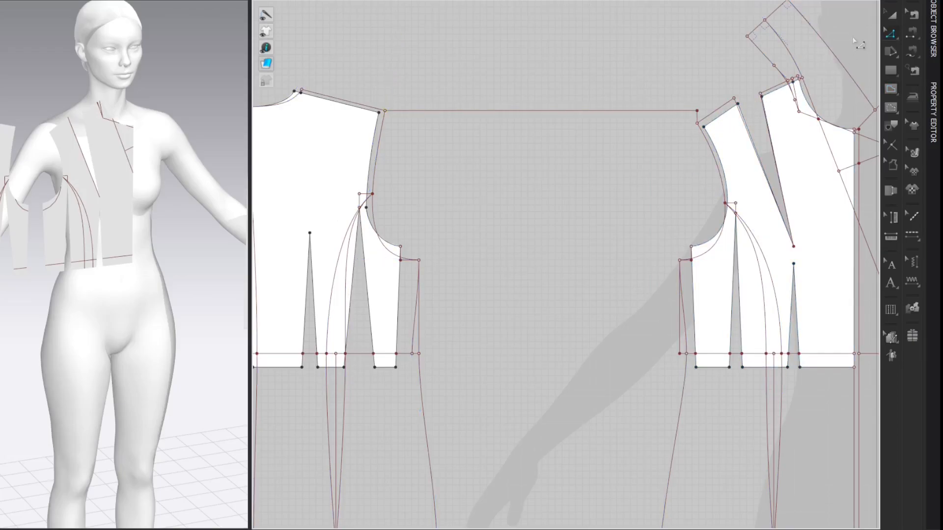
Step: Split the short vertical line above the front shoulder tip uniformly into two segments
key("x")
right_click(699, 118)
left_click(330, 273)
left_click(373, 345)
key("z")
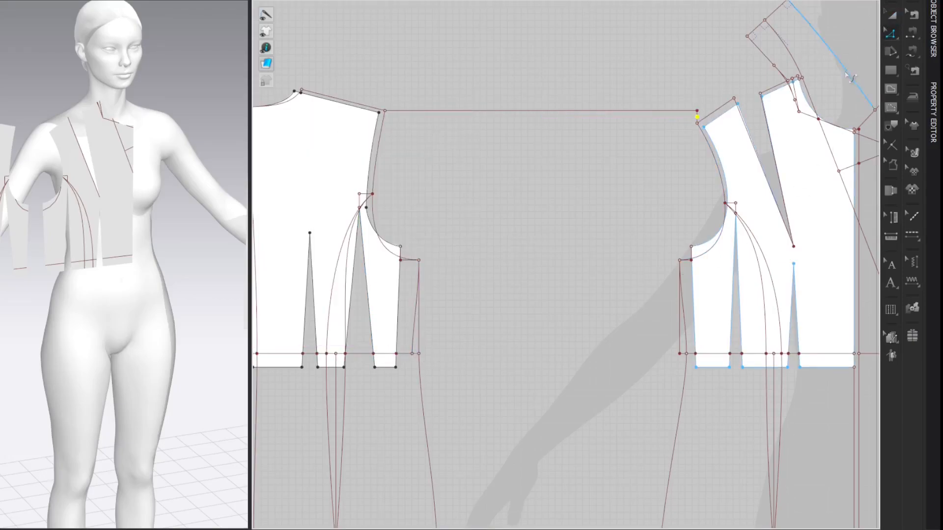
Step: Measure the armhole depth from the midpoint of the short vertical line down to the underarm level
key("g")
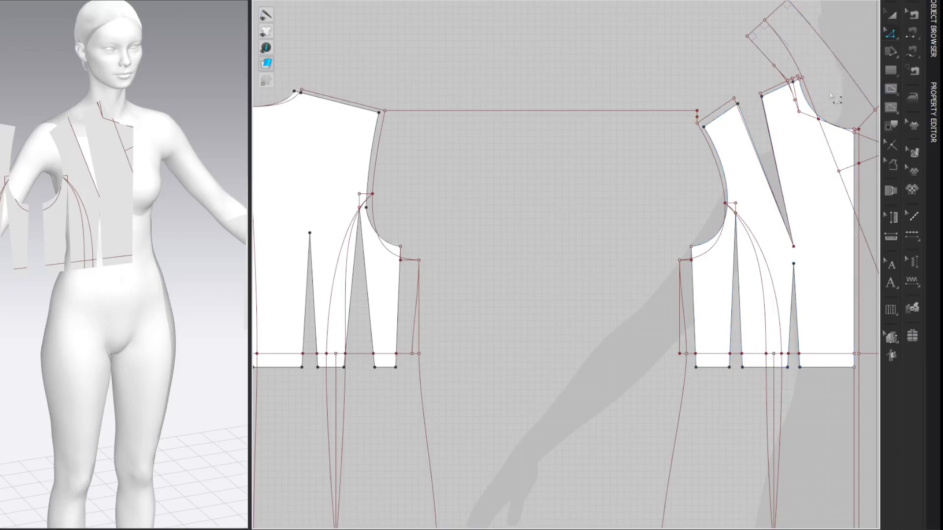
left_click(698, 121)
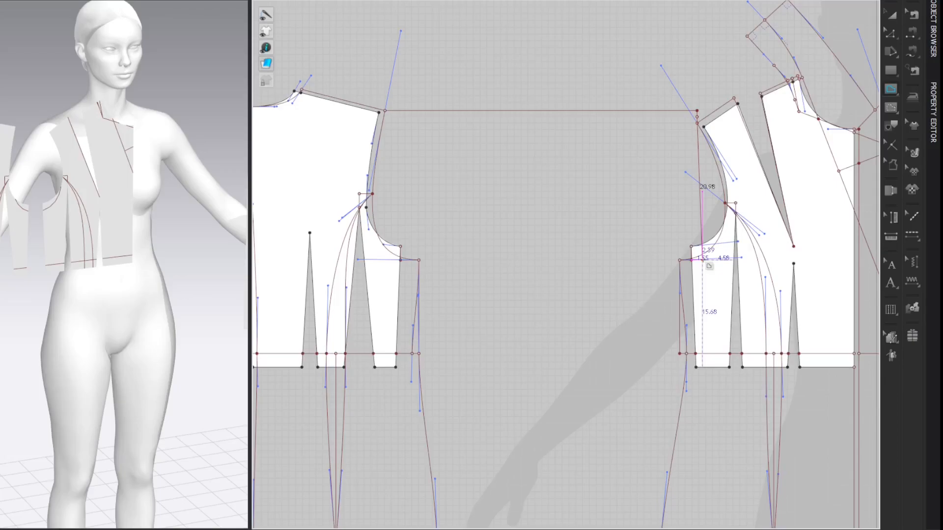
key("z")
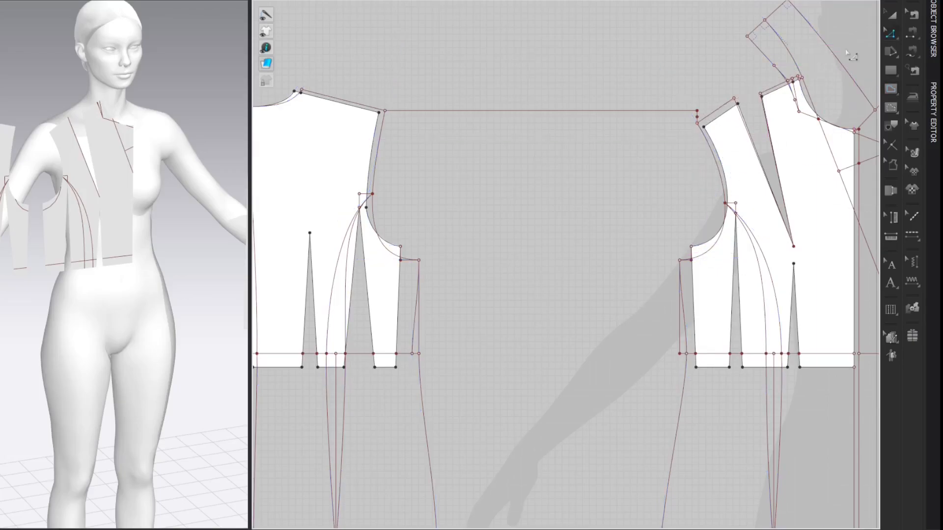
Step: Draw an internal line straight down from the midpoint of the sleeve rectangle's upper edge, with its length calculated as 20.98*5/6
middle_click_drag(864, 43, 246, 61)
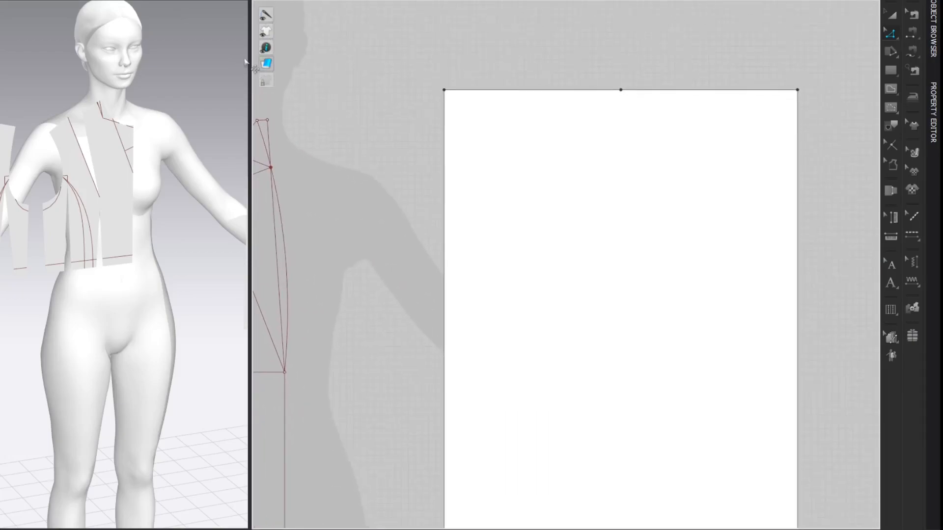
scroll(385, 68, "down", 3)
scroll(661, 78, "up", 2)
middle_click_drag(764, 99, 728, 51)
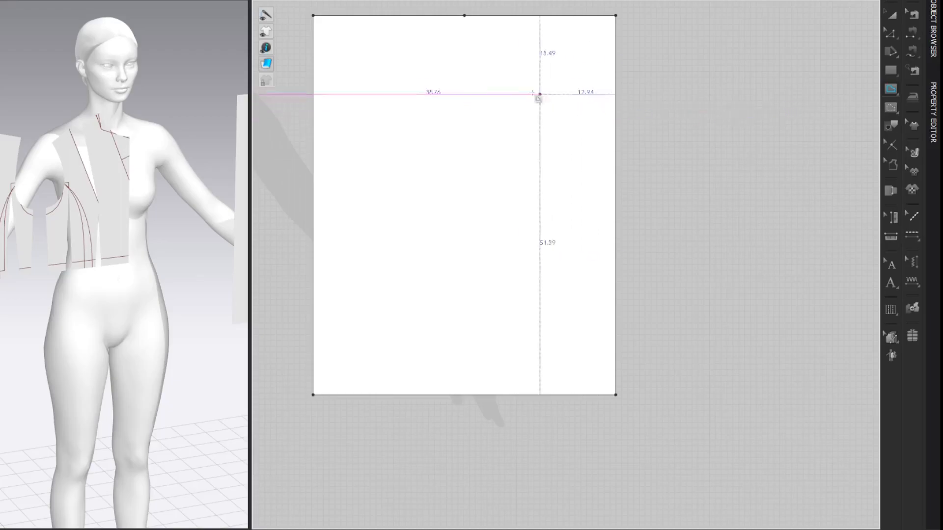
left_click(465, 33)
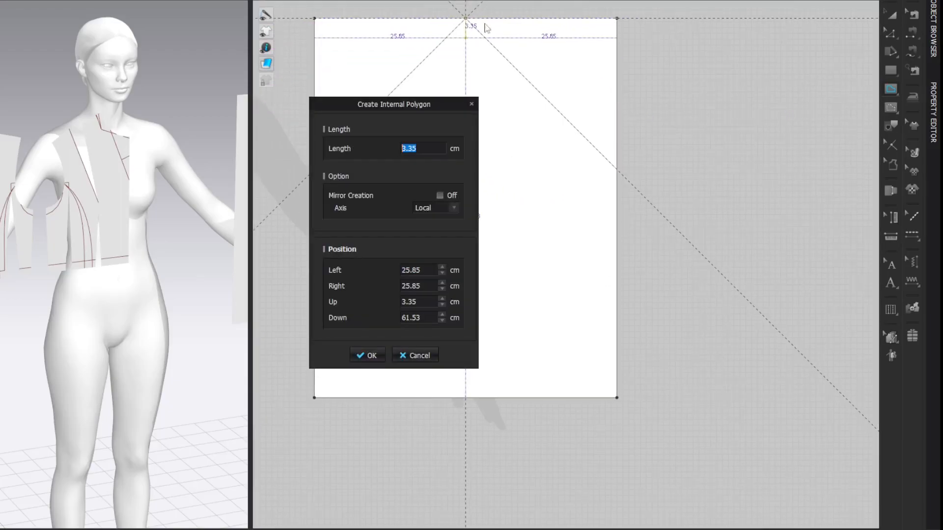
left_click_drag(268, 113, 268, 113)
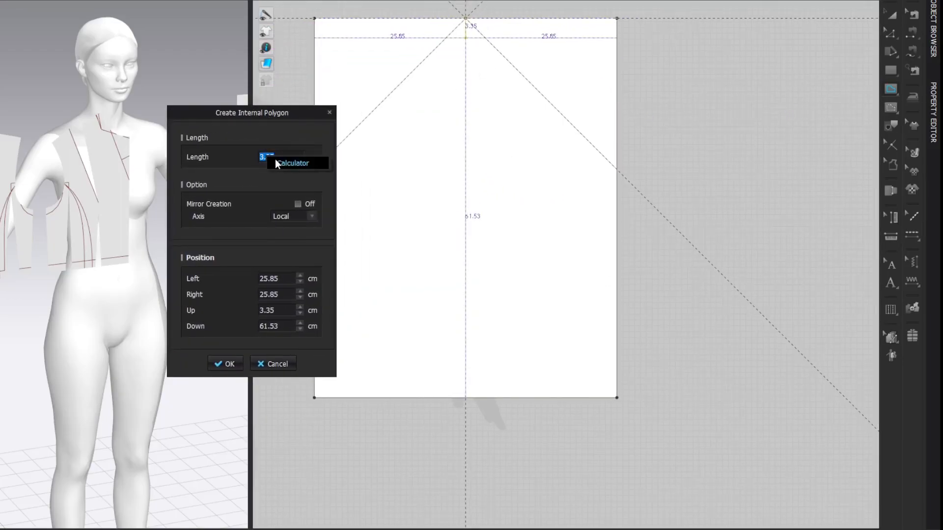
left_click(300, 158)
left_click_drag(382, 137, 261, 125)
type("20.")
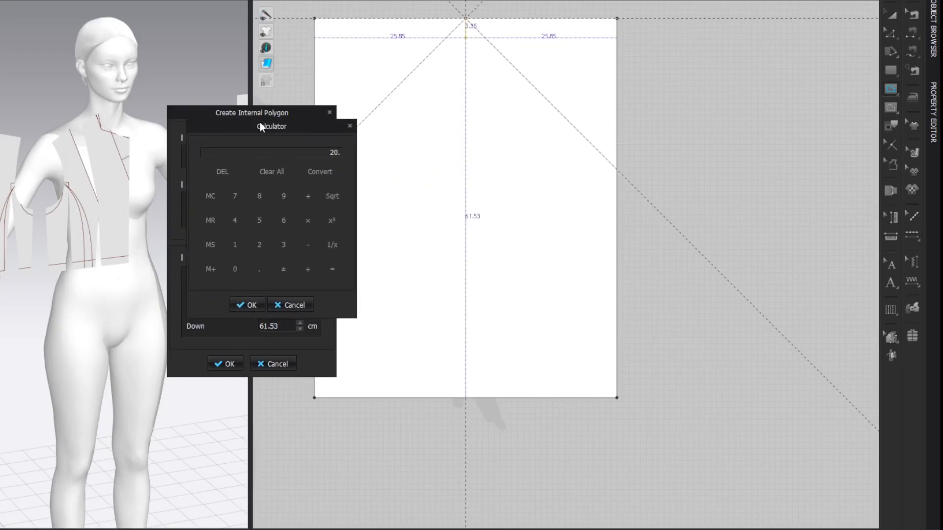
type("98*5/6=")
left_click(247, 305)
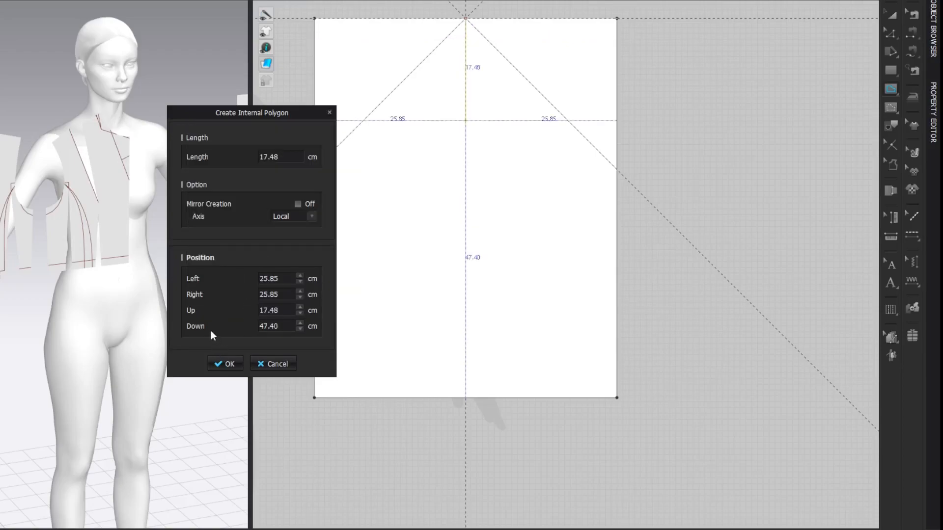
key("Return")
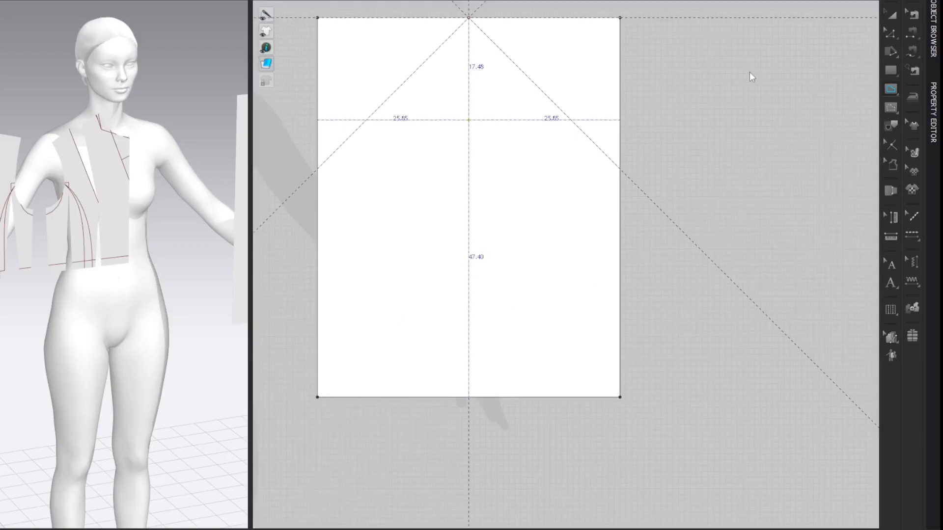
left_click(761, 80)
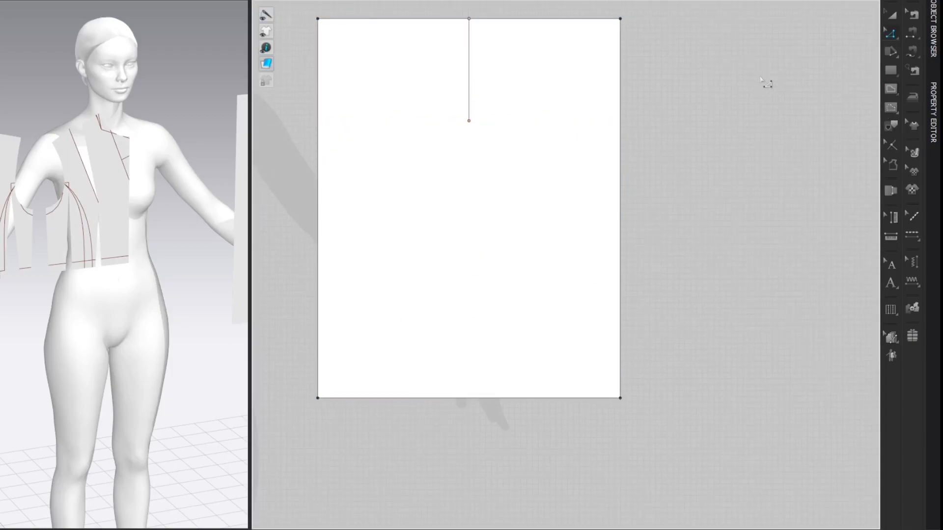
Step: Draw a horizontal internal line across the full width of the sleeve rectangle through the lower end of the centre line
key("i")
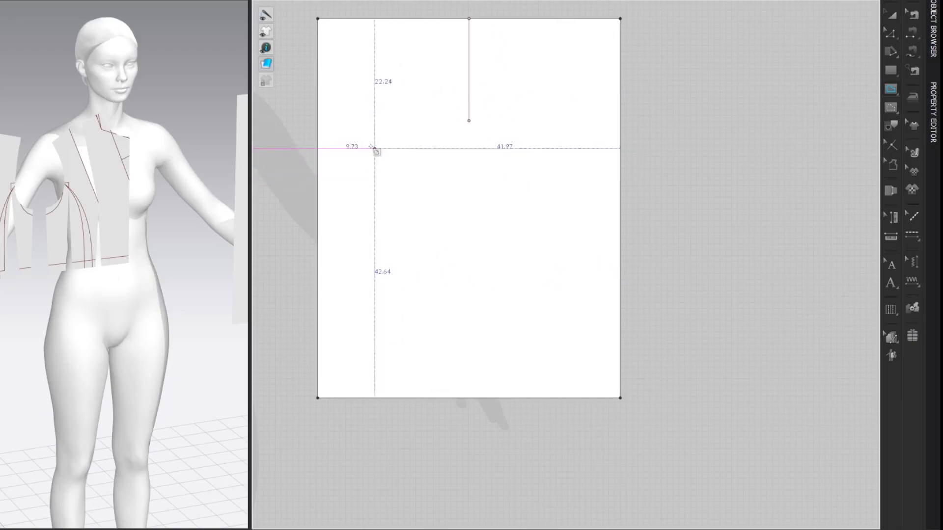
left_click(318, 121)
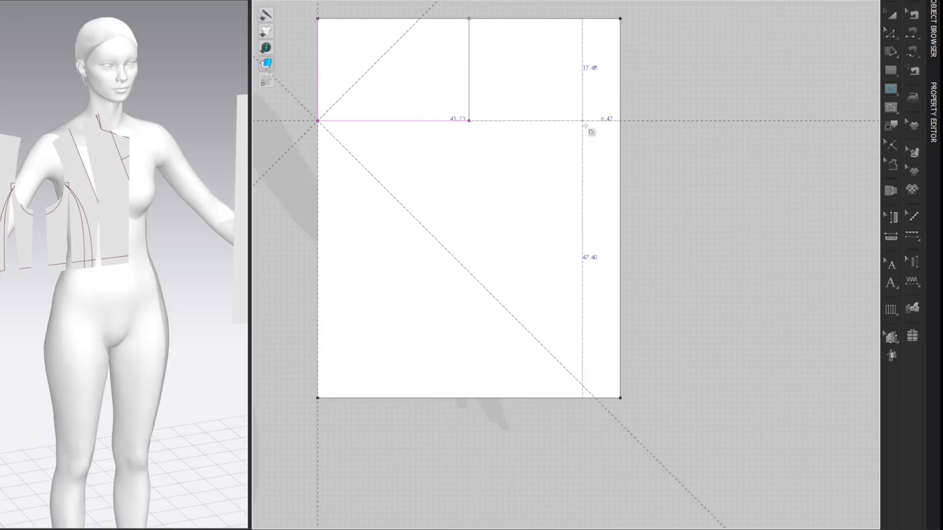
left_click(619, 121)
key("z")
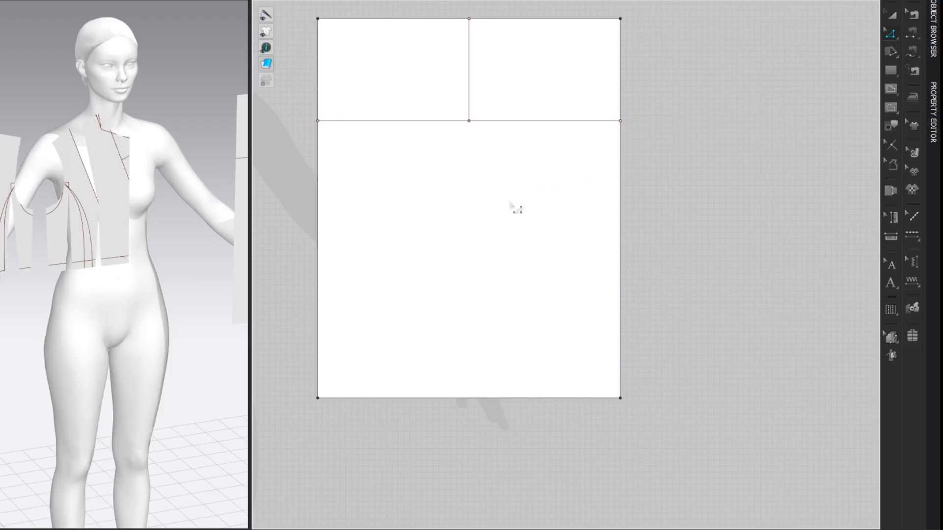
Step: Measure the avatar's arm along its surface from the shoulder point to the elbow
right_click_drag(22, 172, 89, 153)
middle_click_drag(142, 152, 33, 113)
right_click_drag(34, 114, 78, 120)
middle_click_drag(185, 152, 89, 99)
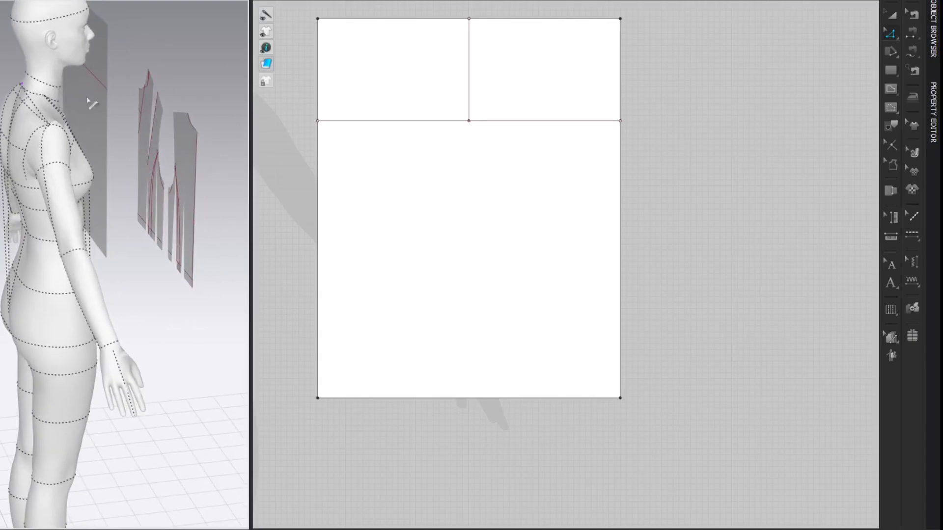
right_click_drag(90, 102, 158, 98)
middle_click_drag(160, 93, 50, 99)
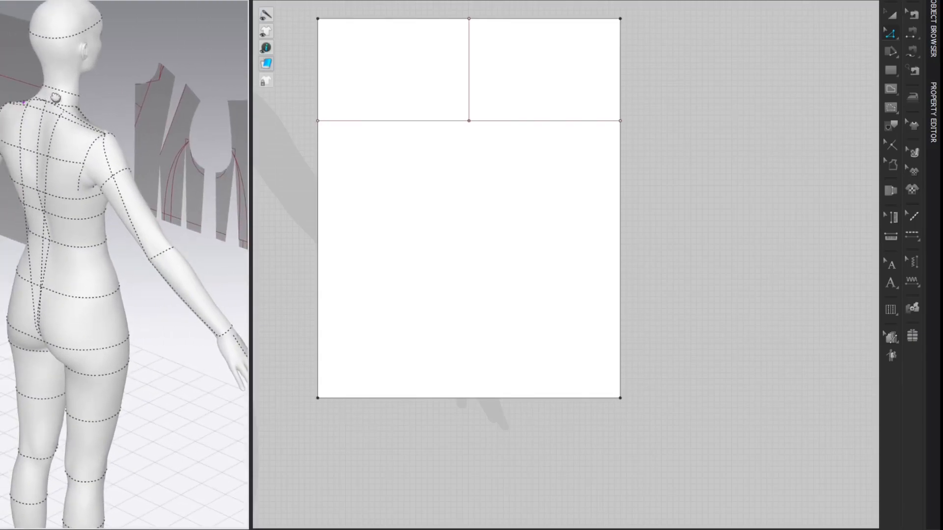
right_click_drag(50, 99, 117, 81)
middle_click_drag(117, 81, 129, 72)
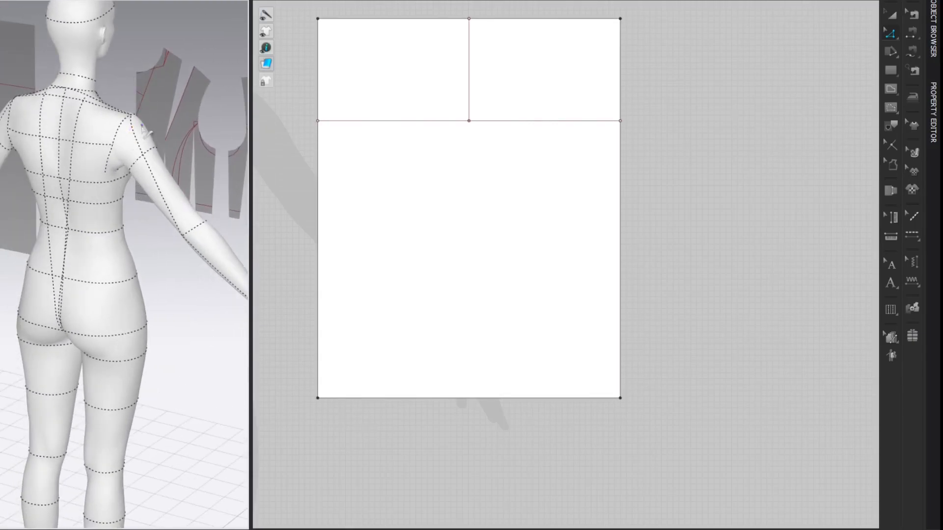
left_click(131, 116)
left_click(183, 235)
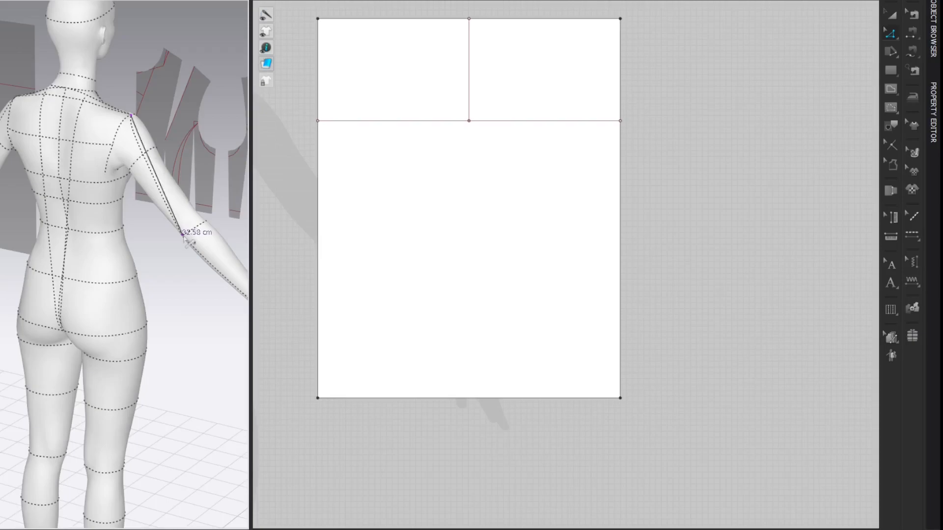
left_click(184, 236)
double_click(182, 238)
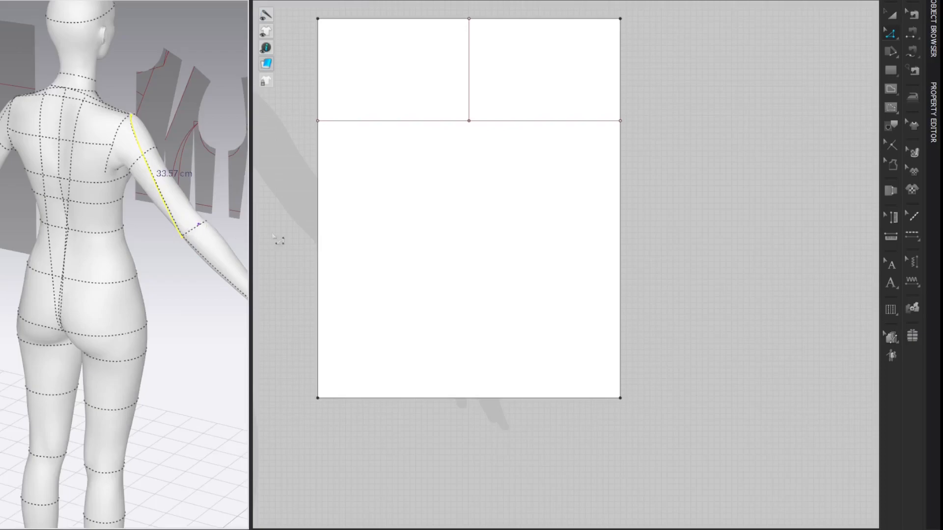
Step: Split the sleeve rectangle's right side edge 33.5 cm below its upper corner
key("x")
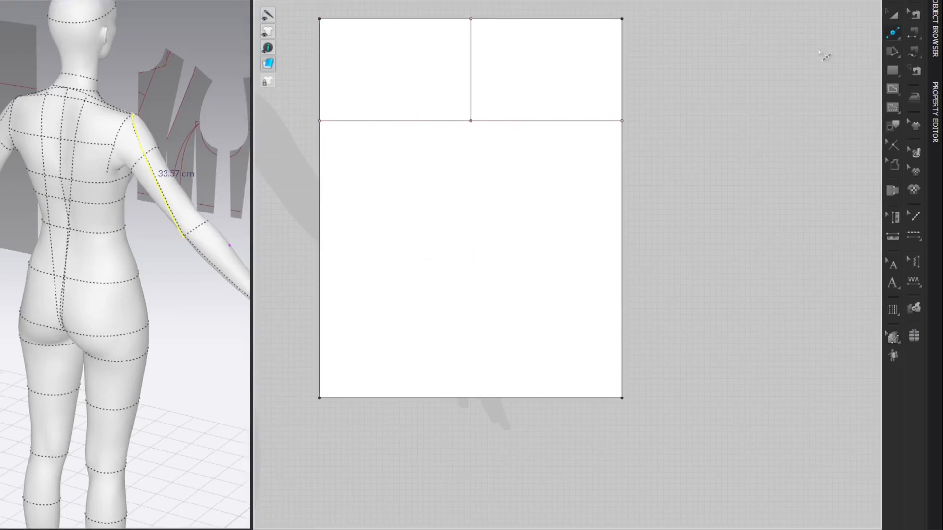
left_click(622, 66)
type("33.5")
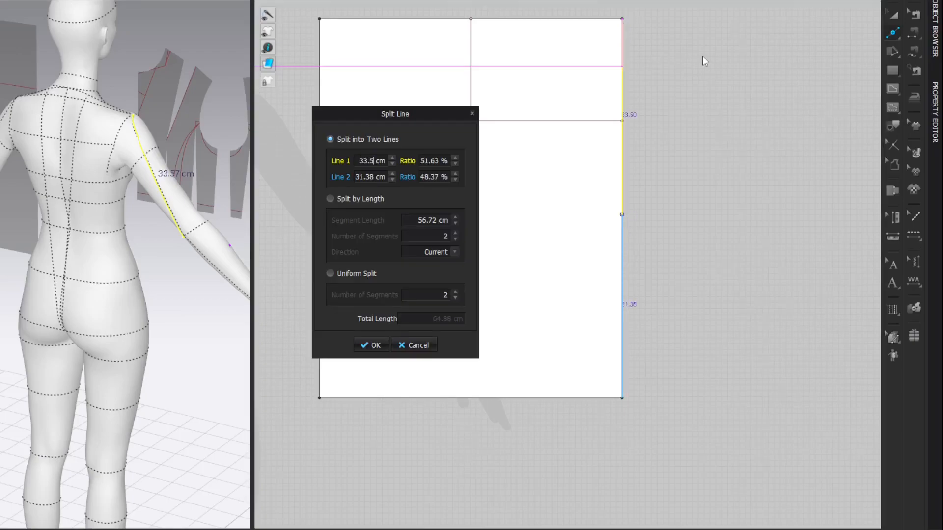
key("Return")
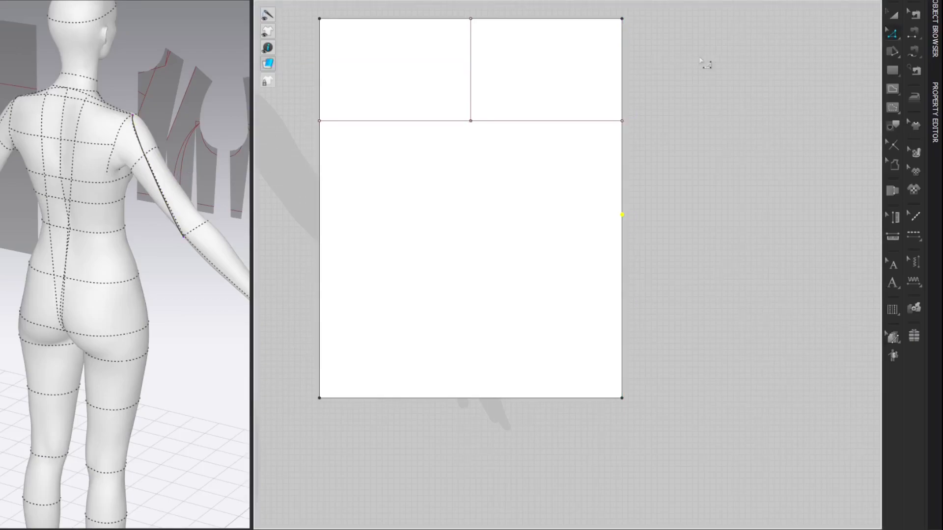
Step: Draw a horizontal internal elbow line from the new side-edge point across to the rectangle's opposite side
key("g")
left_click(622, 214)
left_click(320, 214)
key("z")
left_click(792, 82)
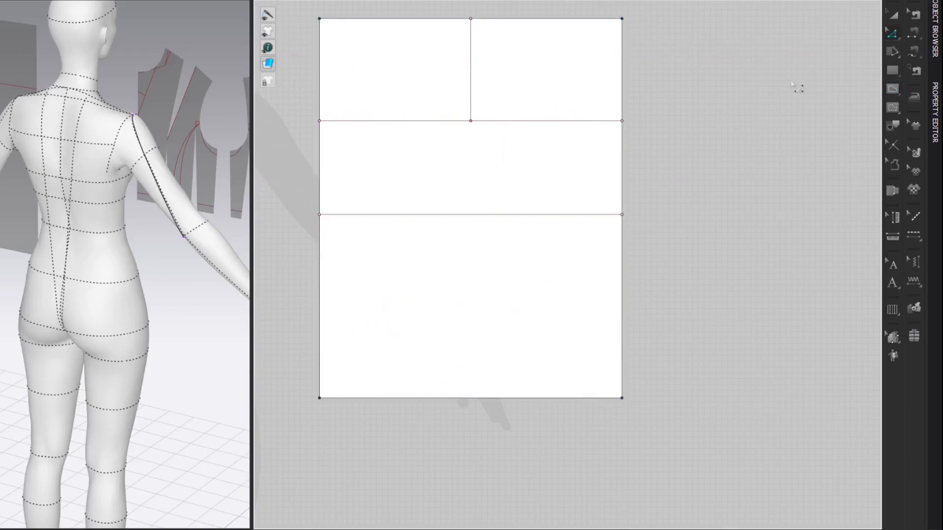
Step: Split the left half of the rectangle's upper edge 1 cm from the centre point
key("x")
right_click(461, 19)
type("1")
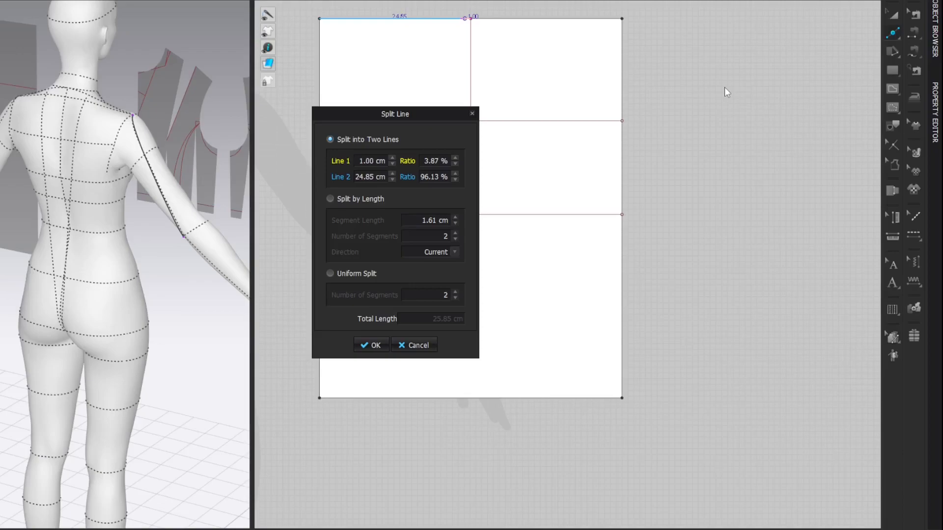
key("Return")
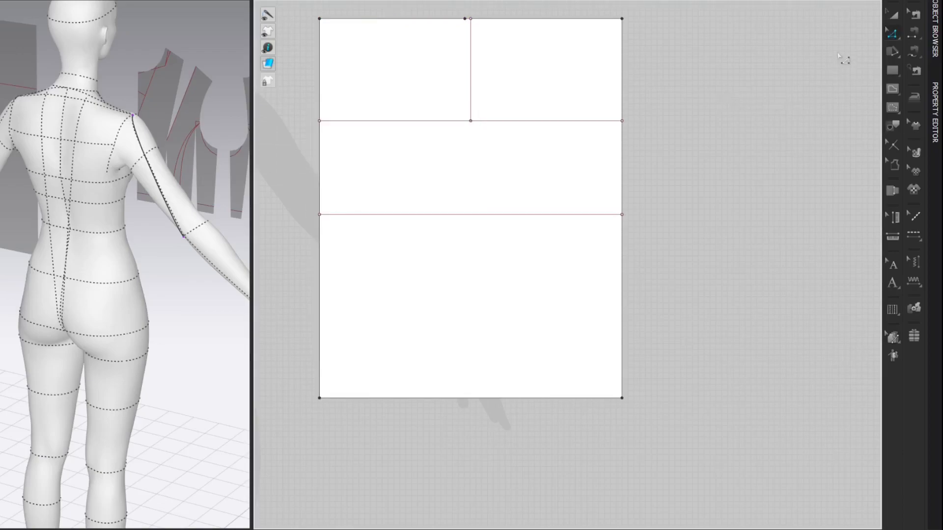
Step: Check the length of the back bodice's new armhole curve
middle_click_drag(716, 131, 942, 134)
middle_click_drag(485, 131, 879, 151)
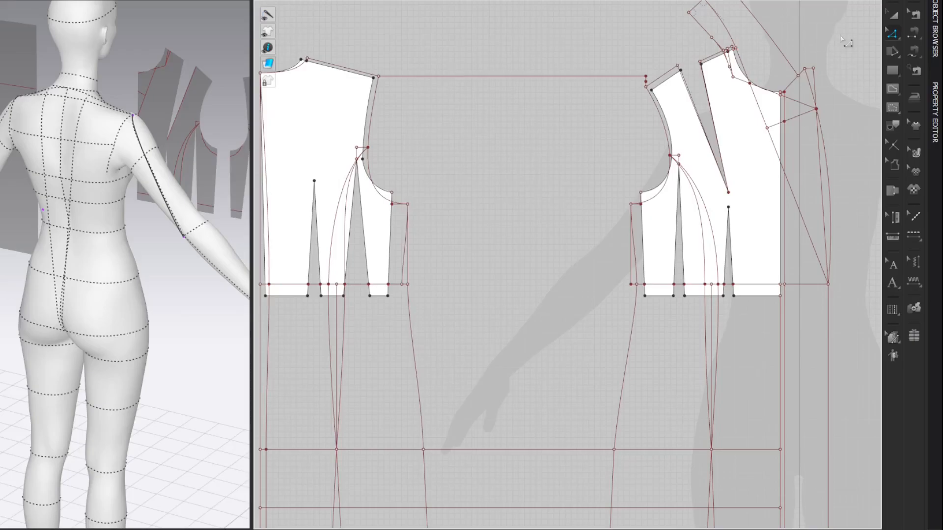
left_click(374, 116)
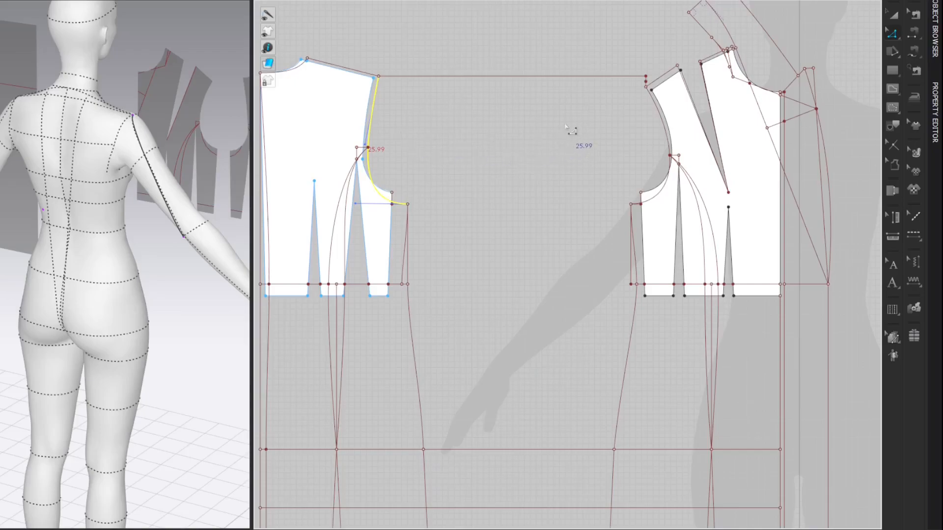
middle_click_drag(585, 122, 326, 126)
middle_click_drag(642, 74, 410, 100)
Step: Draw a diagonal internal line about 27 cm long from the 1 cm offset point down to the left part of the upper horizontal line
key("g")
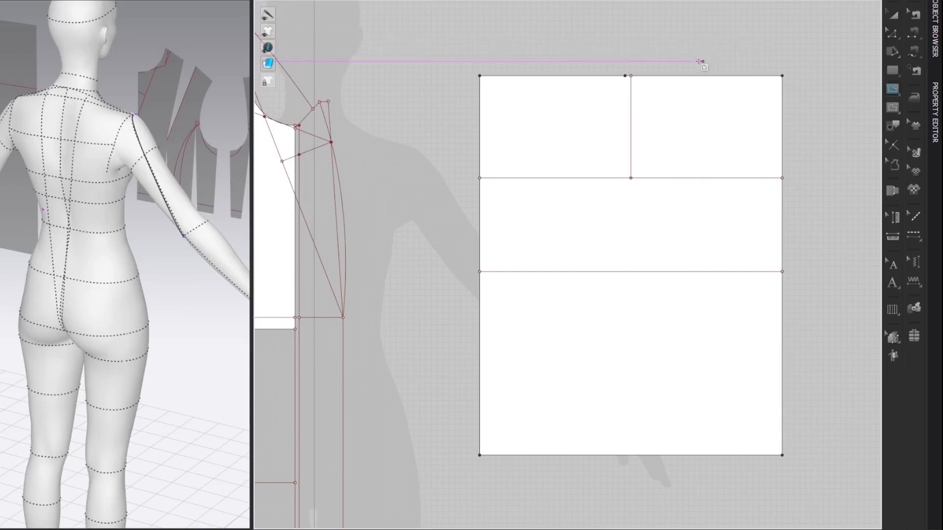
left_click(626, 75)
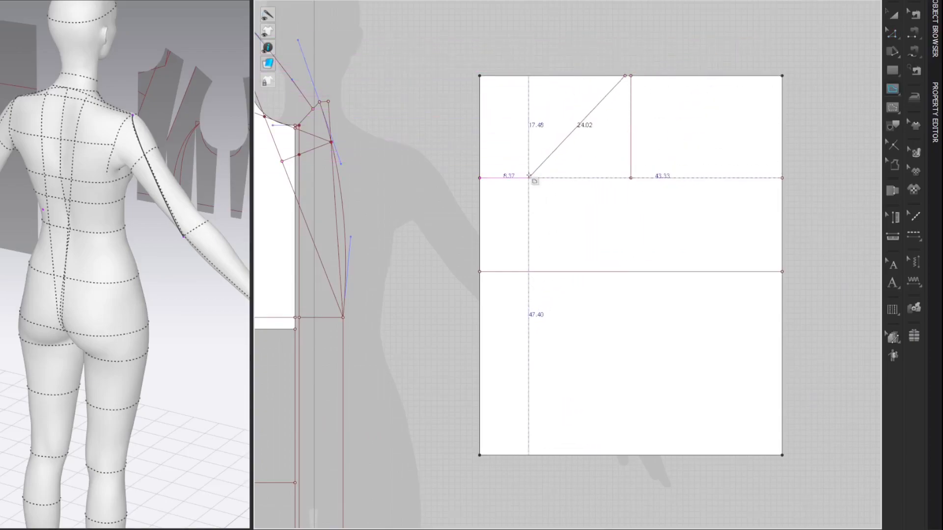
scroll(523, 176, "up", 2)
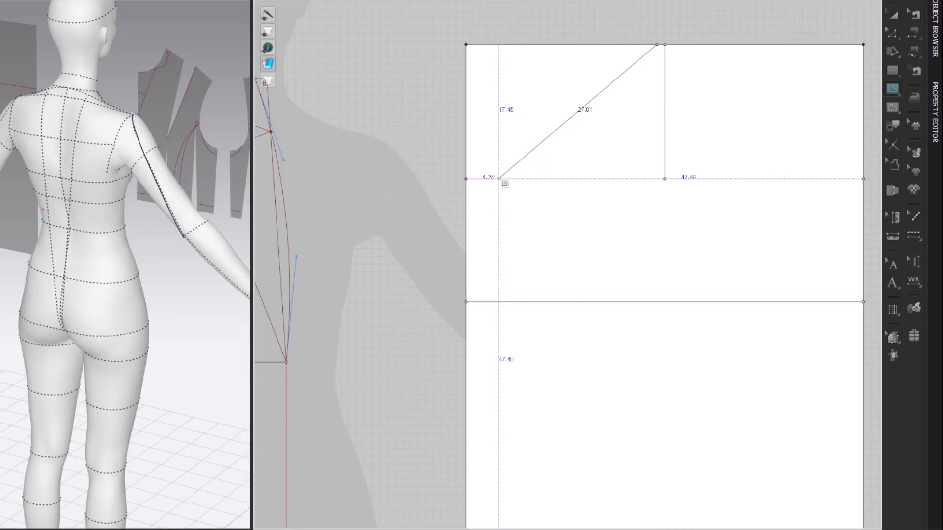
double_click(499, 179)
key("z")
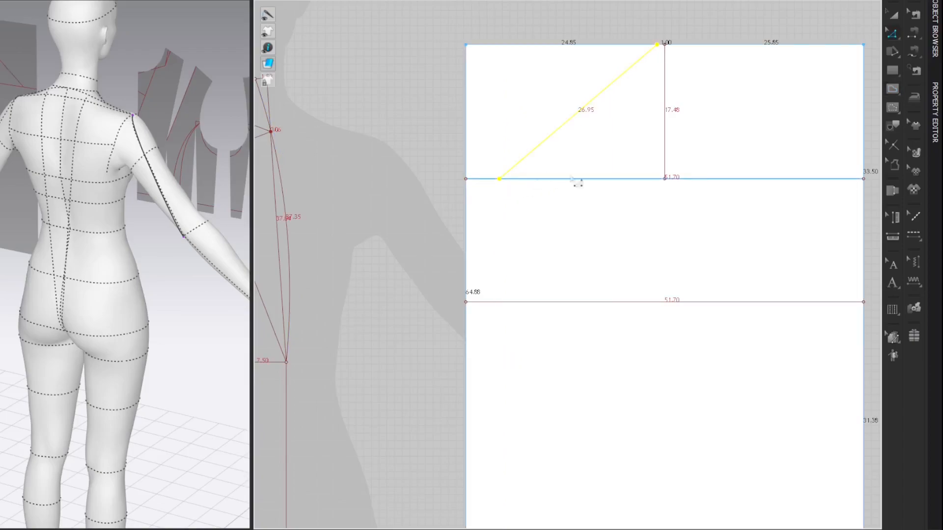
left_click(812, 24)
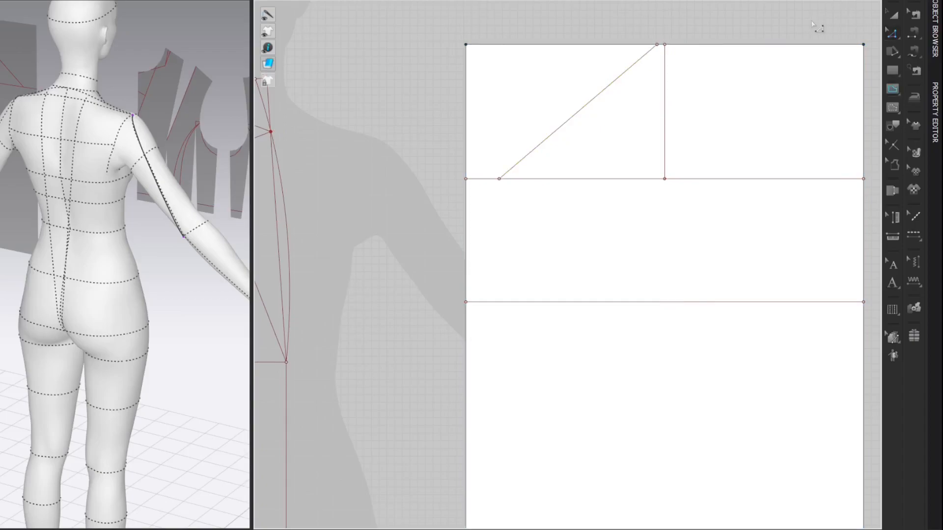
Step: Draw a vertical internal line through the diagonal's lower end, from the rectangle's upper edge to its lower edge
left_click(499, 45)
scroll(509, 138, "down", 4)
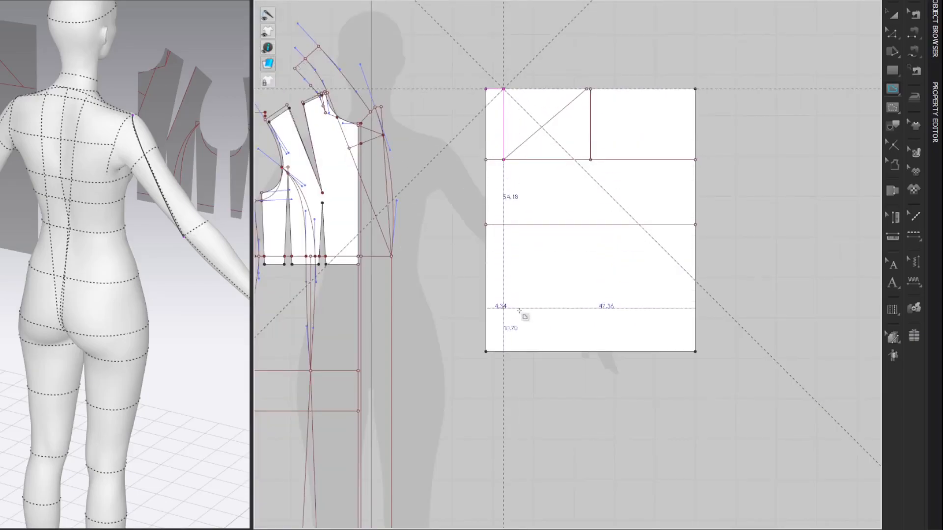
double_click(504, 352)
key("z")
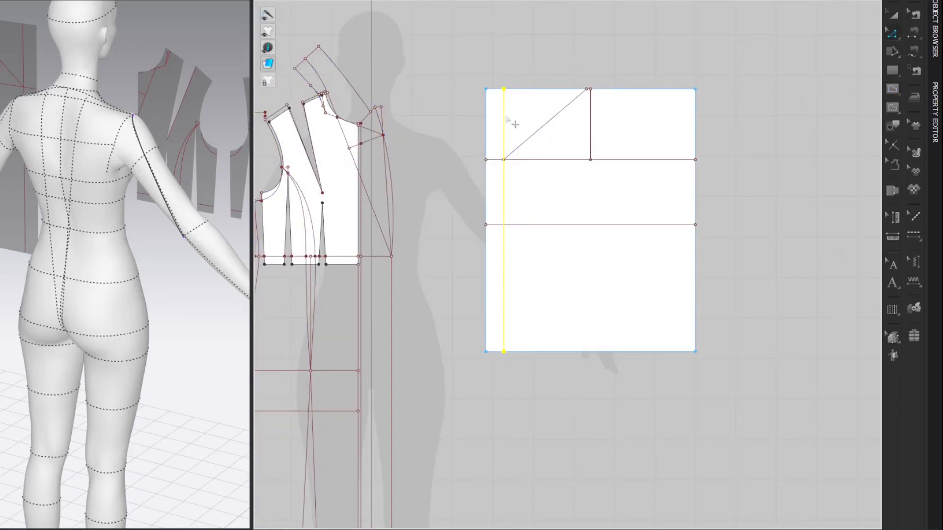
Step: Cut the rectangle along the full-height vertical line and delete the narrow strip outside the diagonal
right_click(506, 116)
left_click(531, 274)
left_click(500, 136)
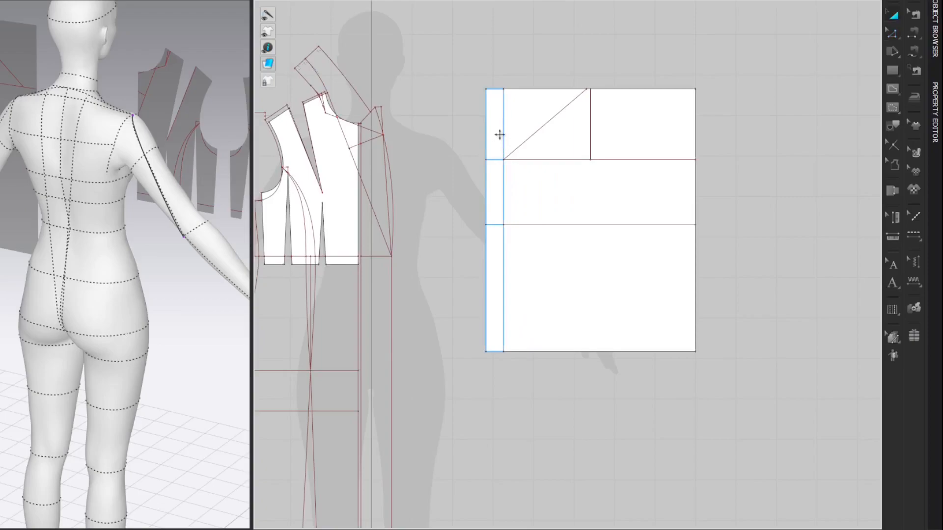
key("Delete")
key("z")
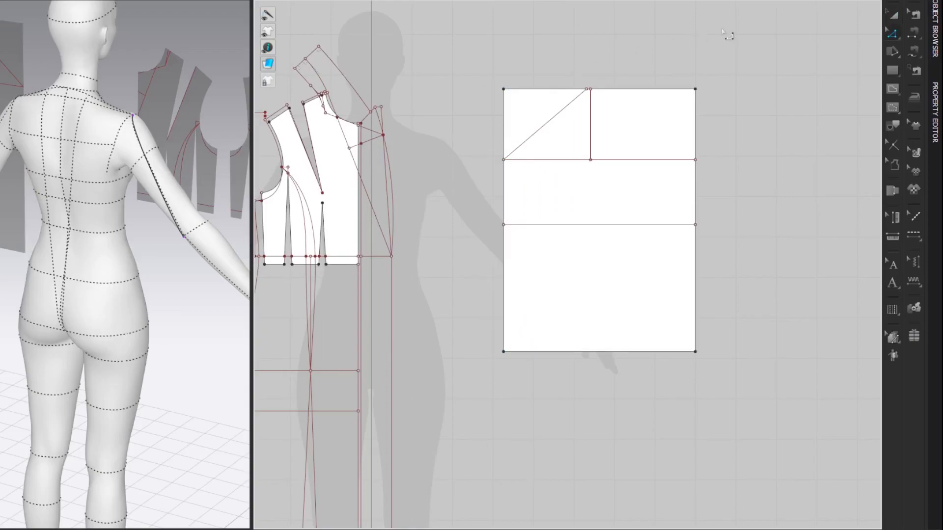
Step: Check the length of the front bodice's new armhole curve and return to the sleeve rectangle
middle_click_drag(480, 63, 614, 63)
left_click(417, 155)
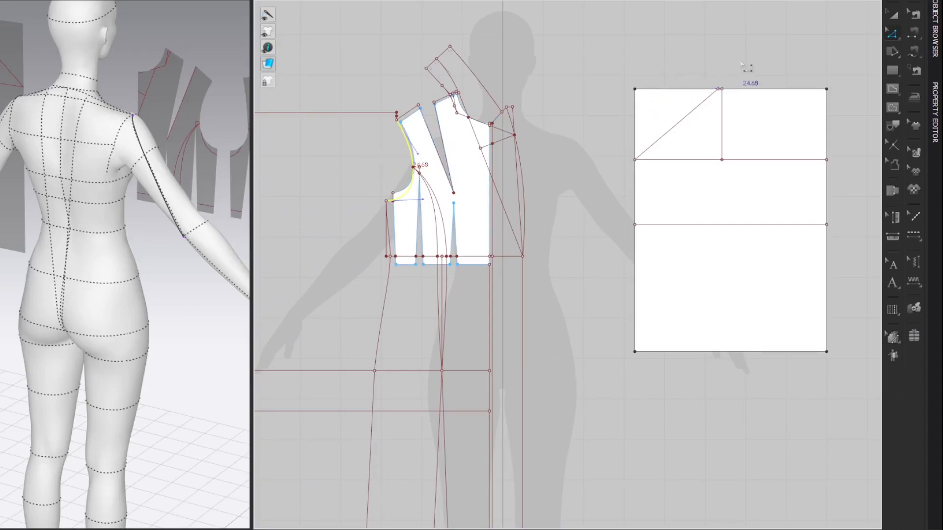
scroll(760, 67, "up", 4)
middle_click_drag(756, 73, 657, 29)
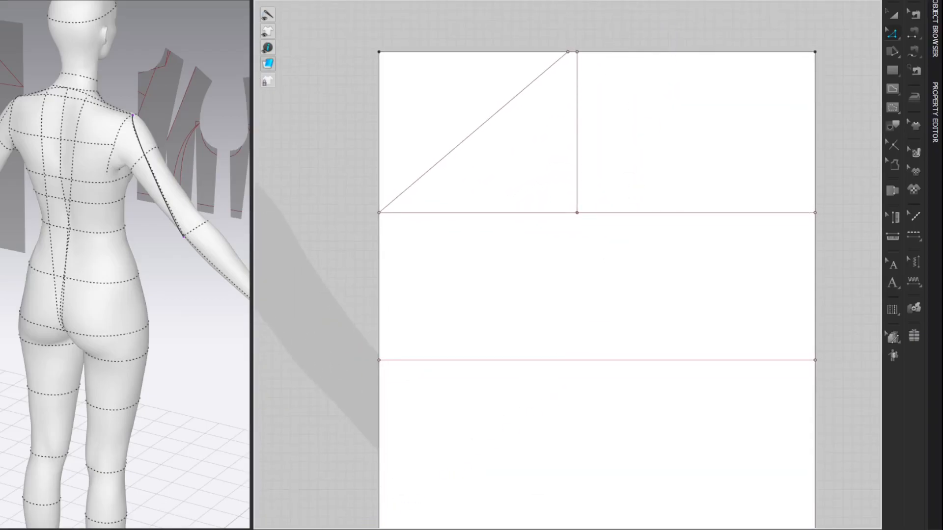
Step: Switch to the Calculator and add 0.5 to the front armhole length of 24.68
left_click(173, 529)
type("2")
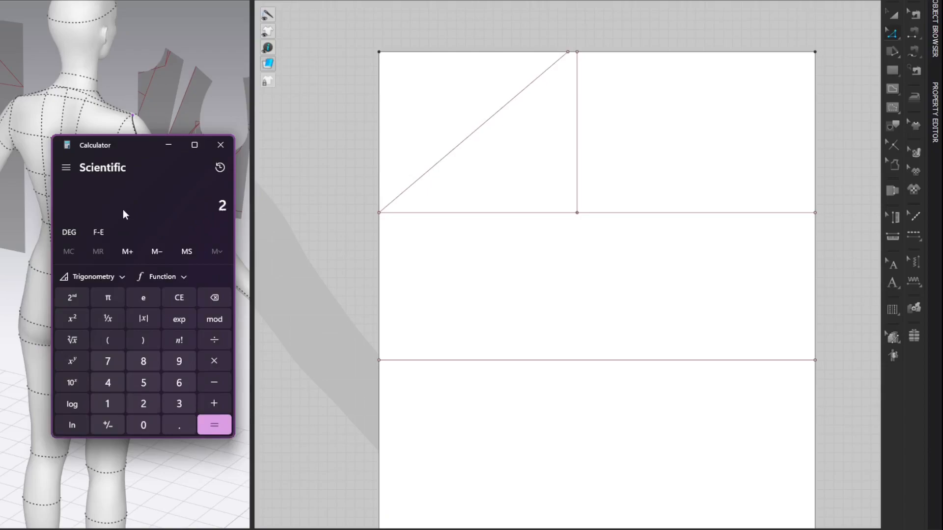
type("4.68 + 0.5")
key("Return")
Step: Draw a diagonal internal line about 25.17 cm long from the 1 cm offset point down to the right part of the upper horizontal line
left_click(607, 21)
key("g")
left_click(568, 52)
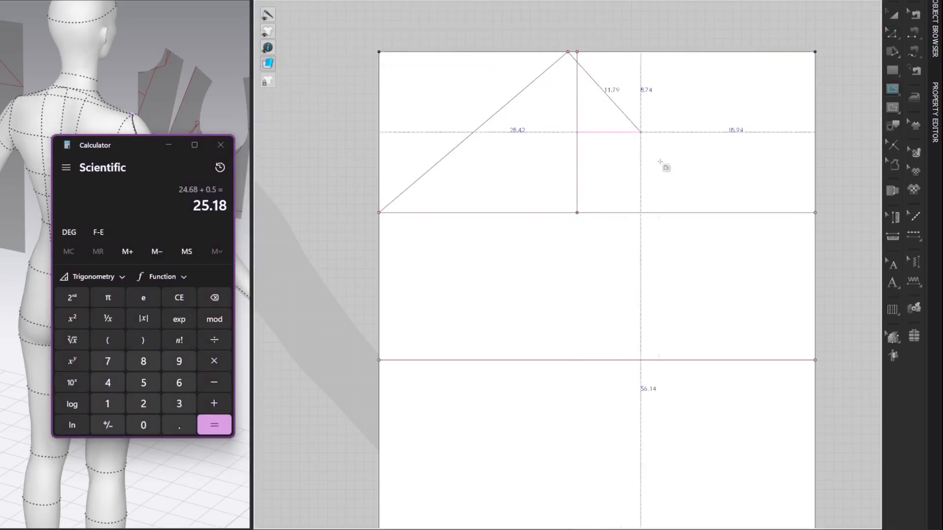
left_click(735, 213)
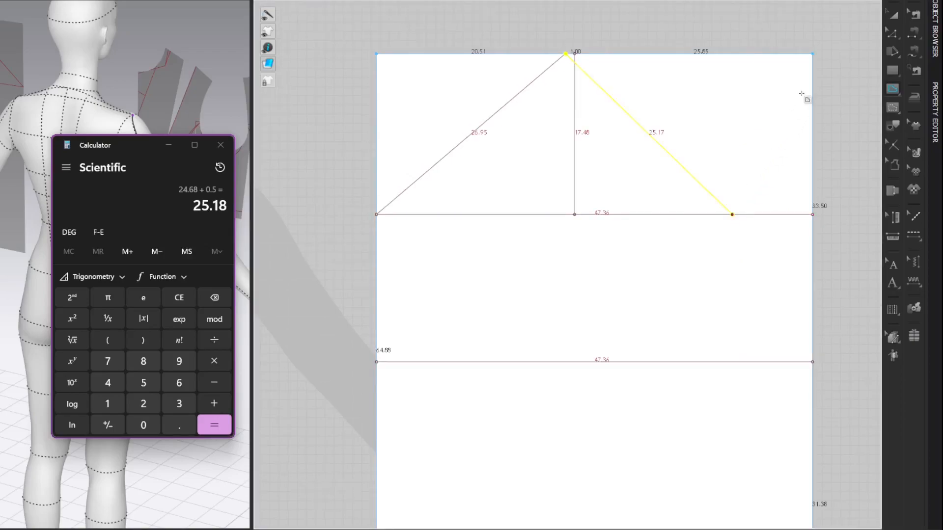
key("z")
left_click(839, 51)
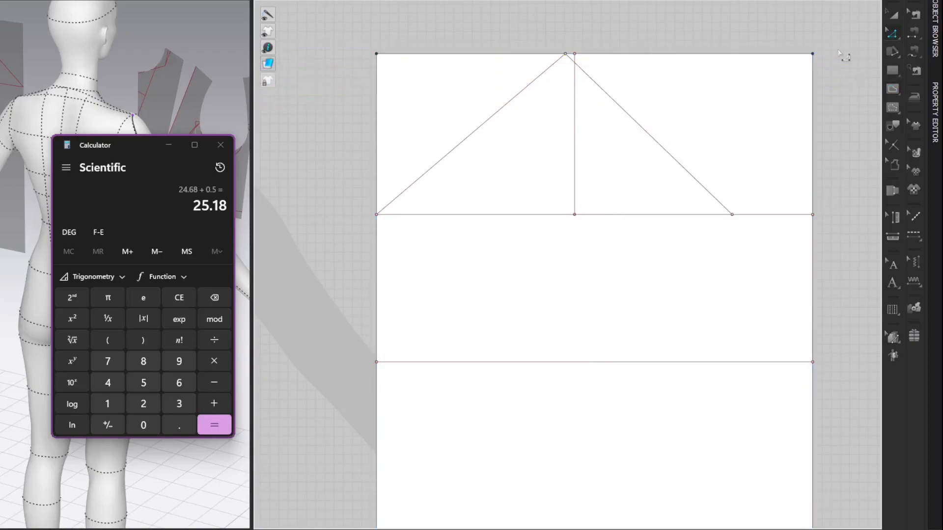
key("alt+Tab")
Step: Draw a vertical internal line through the right diagonal's lower end, from the rectangle's upper edge to its lower edge
scroll(829, 35, "down", 3)
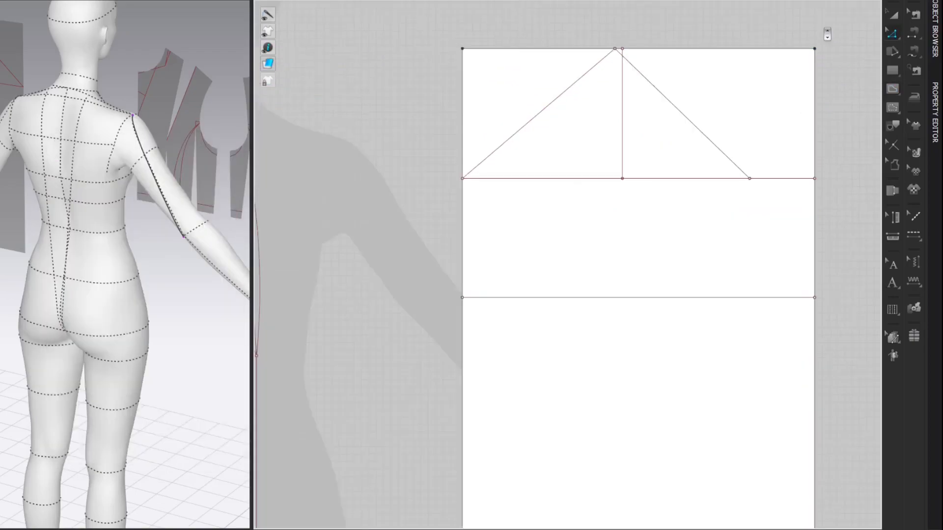
right_click_drag(825, 31, 771, 27)
key("g")
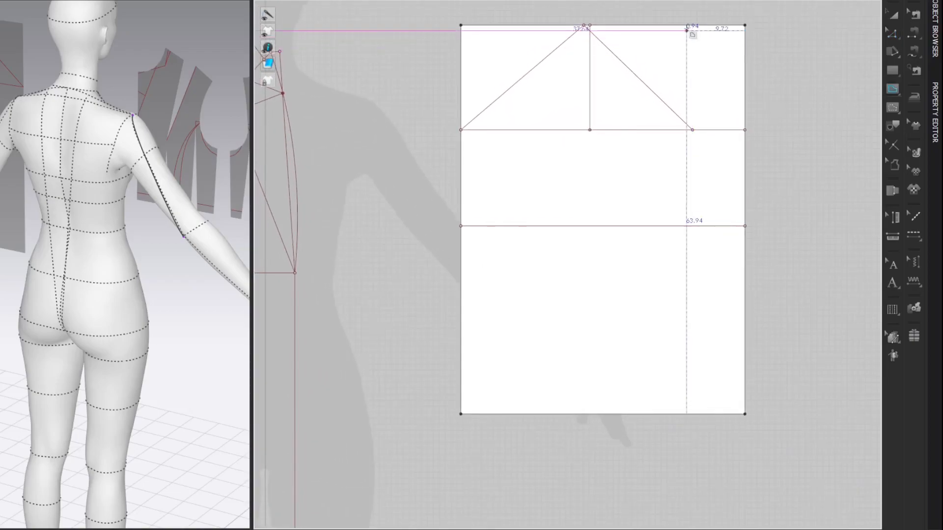
left_click(693, 25)
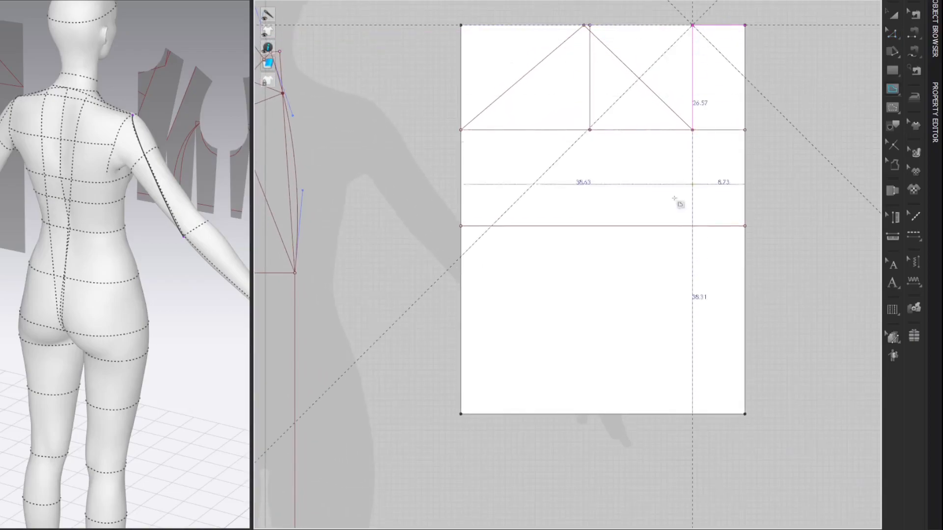
left_click(693, 414)
key("z")
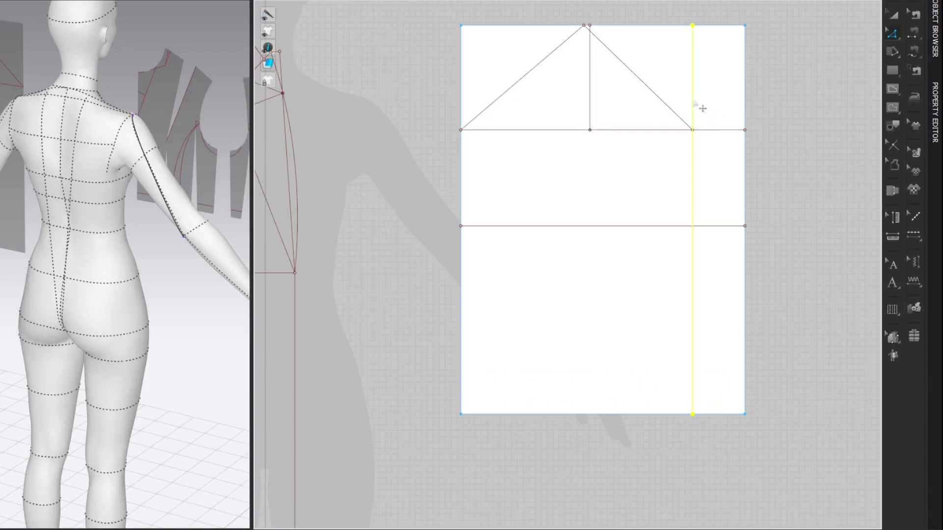
Step: Cut the rectangle along the new vertical line and delete the narrow strip outside the right diagonal
right_click(693, 99)
left_click(715, 266)
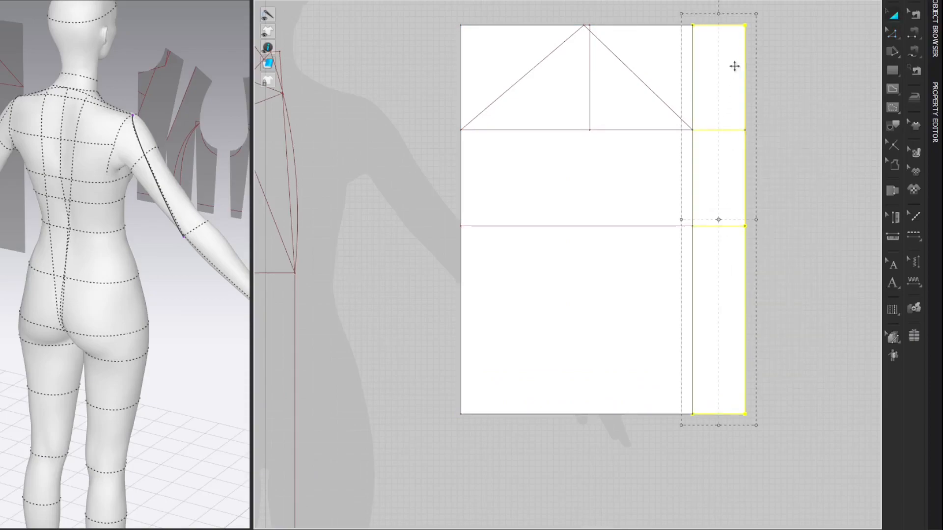
key("Delete")
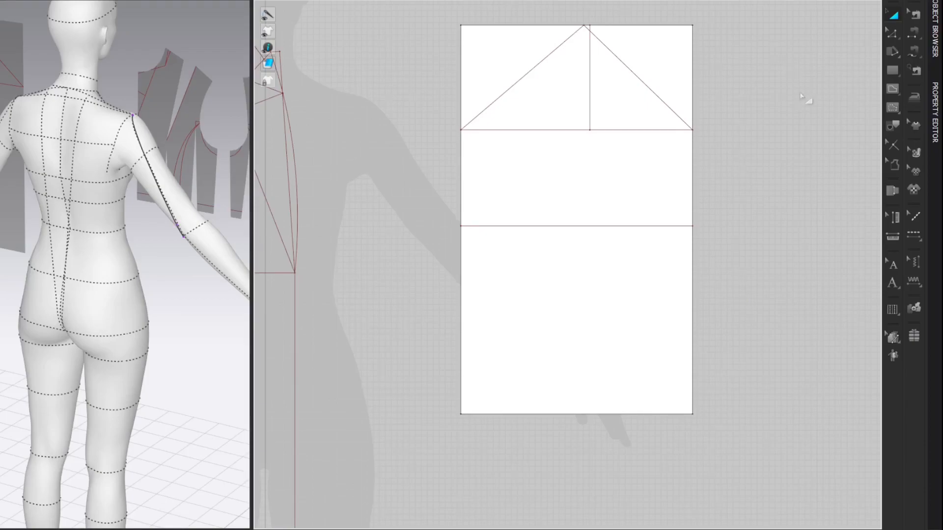
Step: Split the right diagonal uniformly into 4 segments and delete the two lower division points, keeping only the uppermost one
key("x")
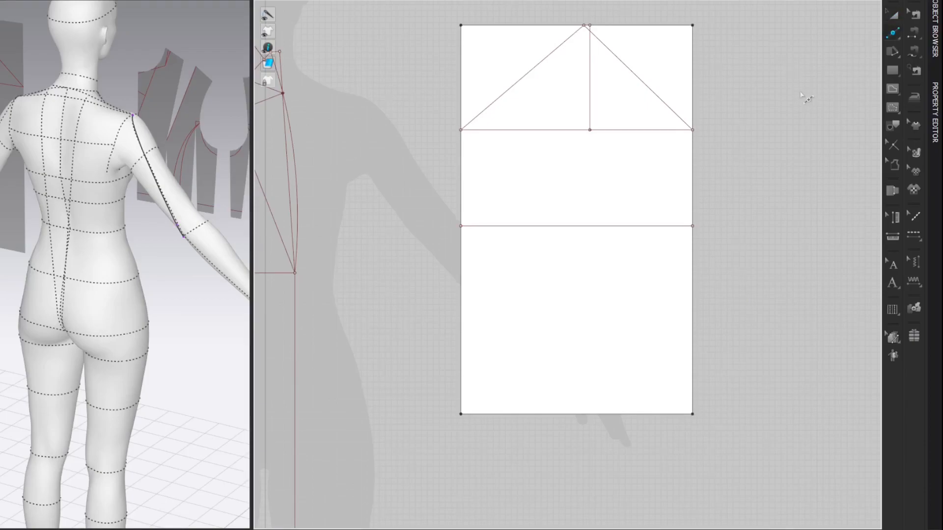
right_click(612, 62)
left_click(330, 274)
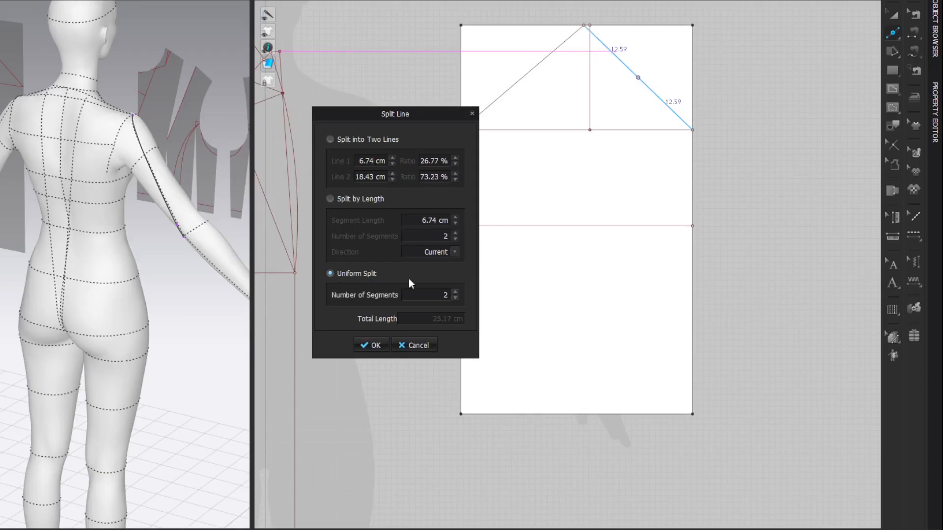
left_click(456, 293)
left_click(372, 345)
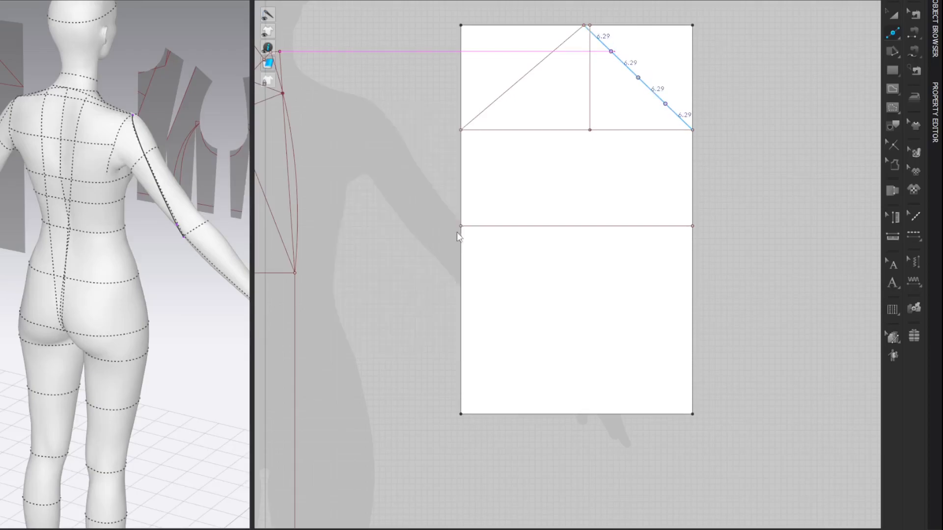
key("z")
left_click_drag(634, 48, 673, 122)
key("Delete")
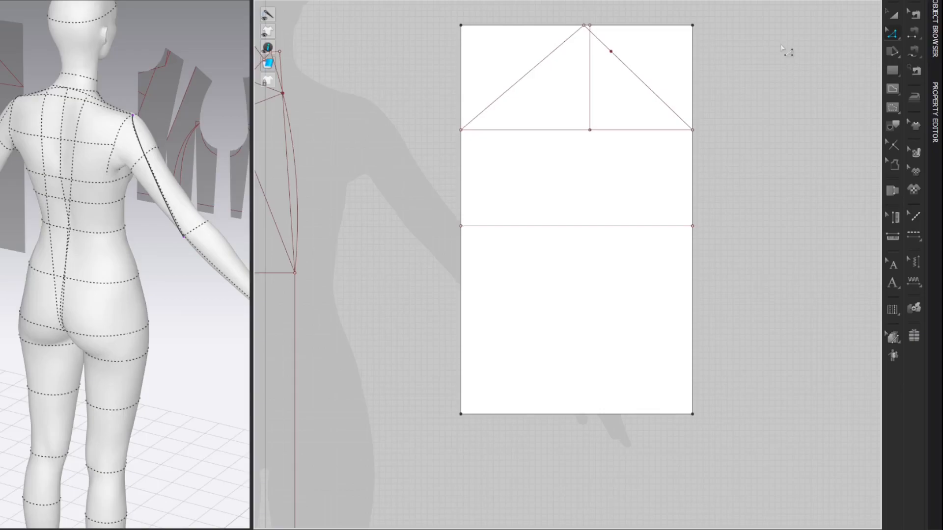
Step: Add a 2 cm perpendicular internal line pointing outward from the division point on the right diagonal
right_click(611, 52)
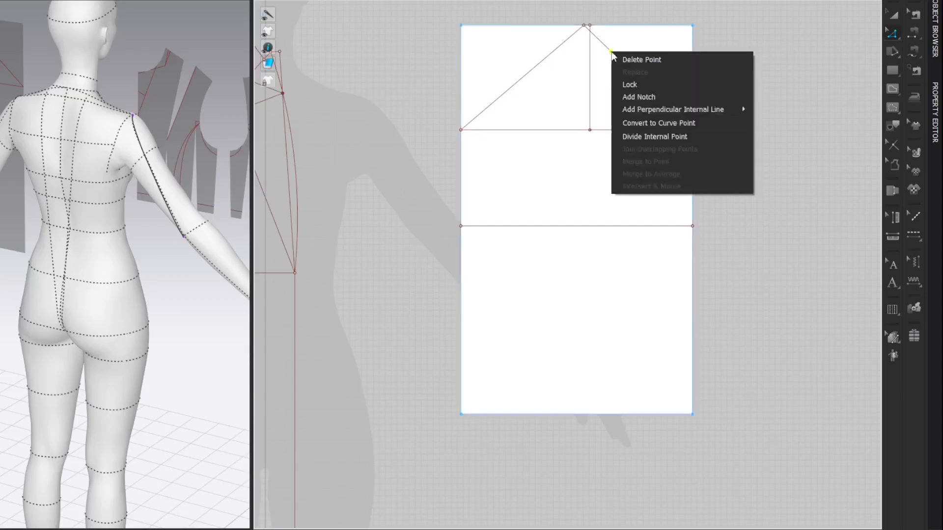
mouse_move(641, 109)
left_click(777, 130)
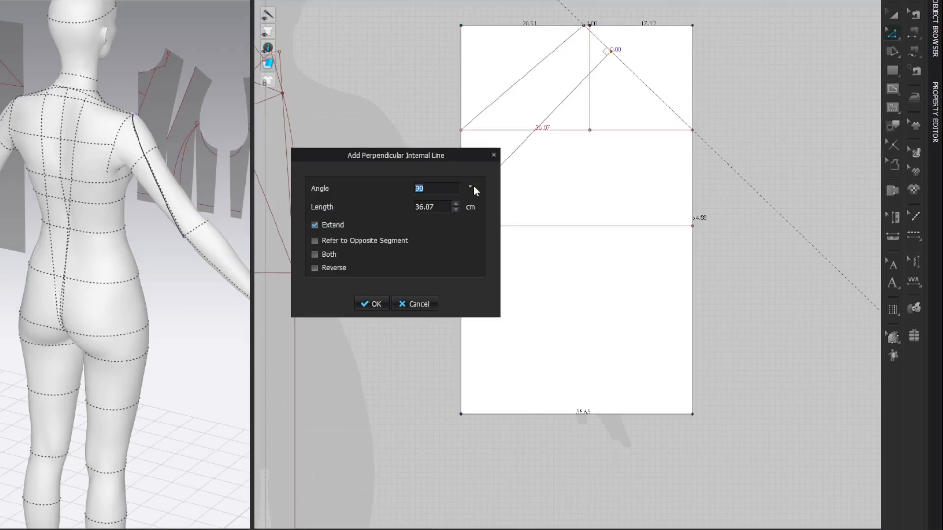
left_click(315, 268)
double_click(437, 204)
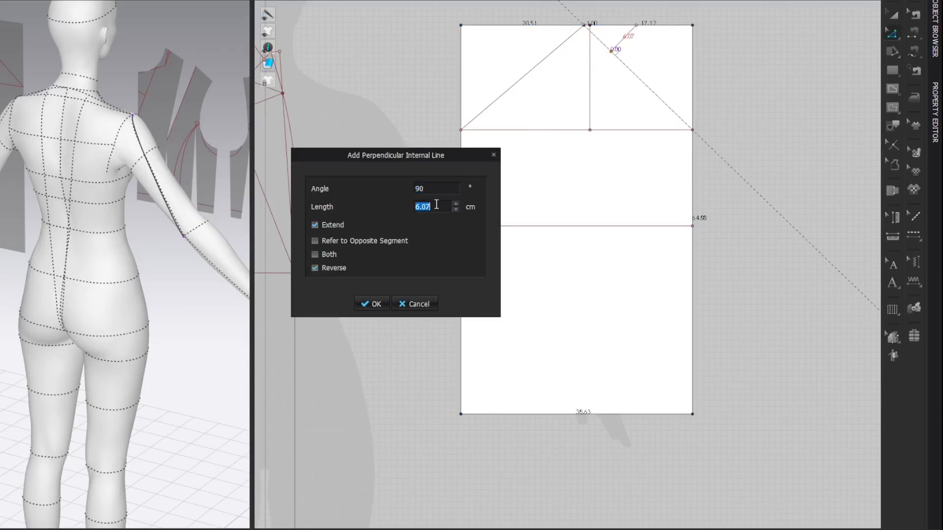
type("2")
key("Return")
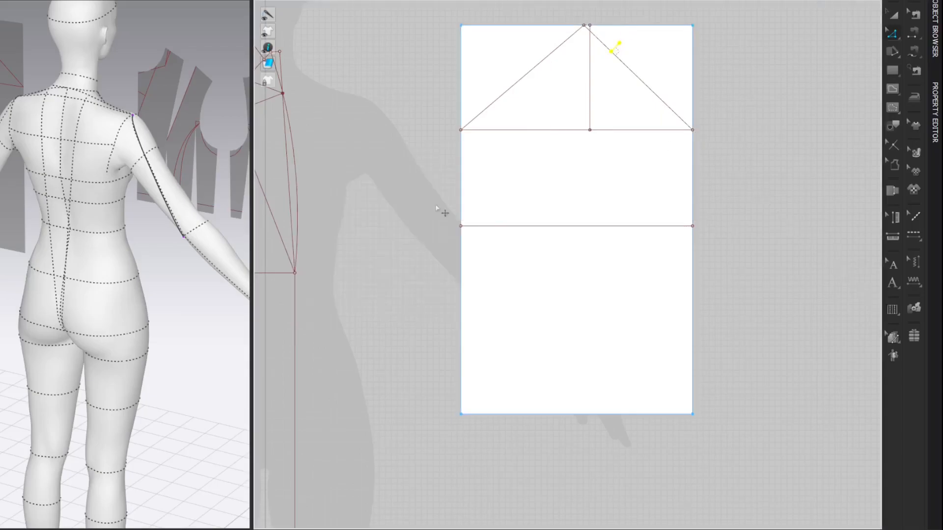
left_click(794, 62)
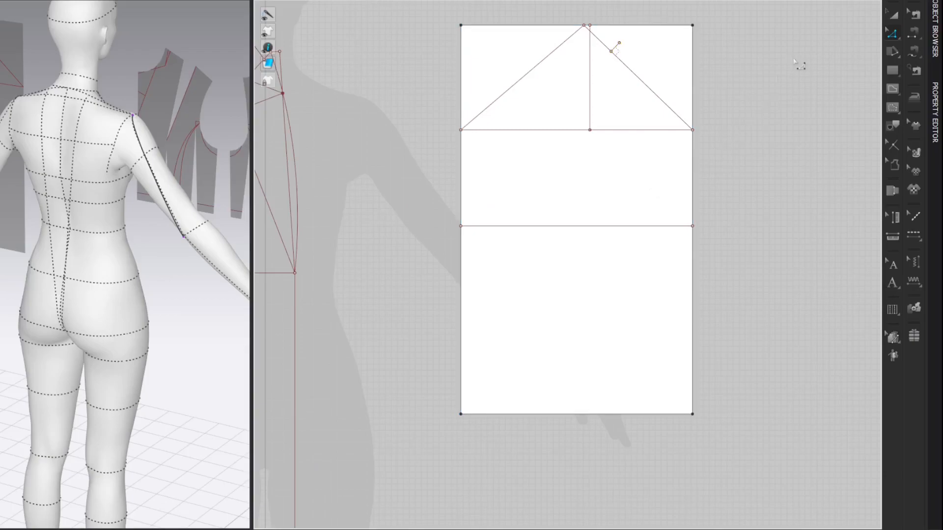
Step: Split the left diagonal with a point 6.29 cm from the sleeve cap's apex, matching the right diagonal's upper segment
left_click(610, 51)
key("shift+l")
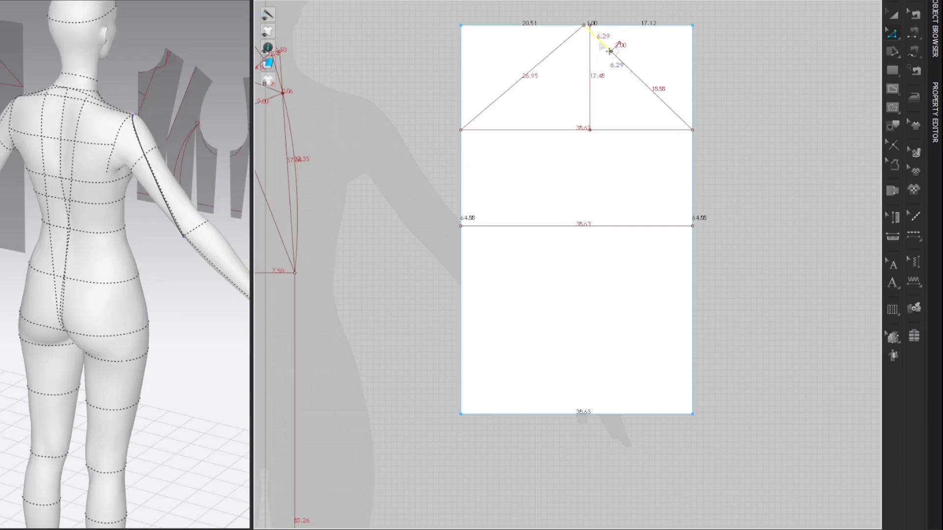
left_click(556, 50)
type("6.29")
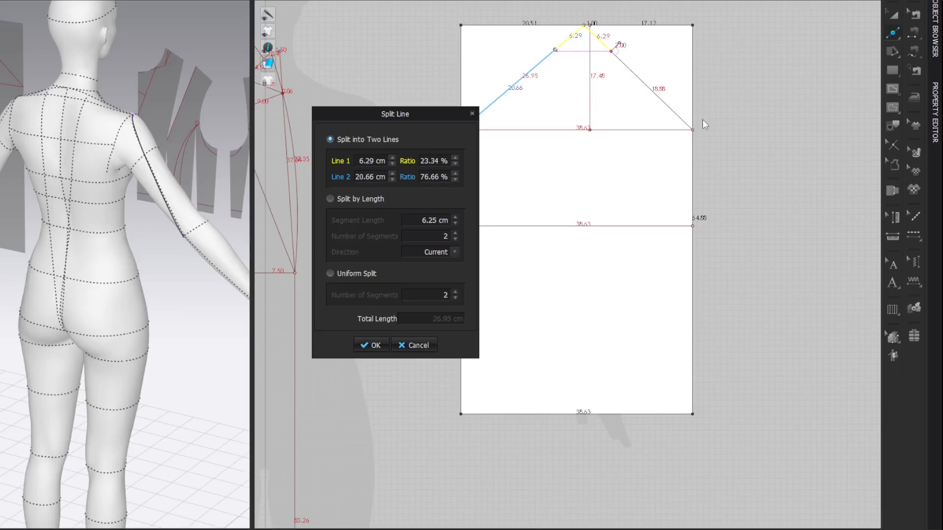
key("Return")
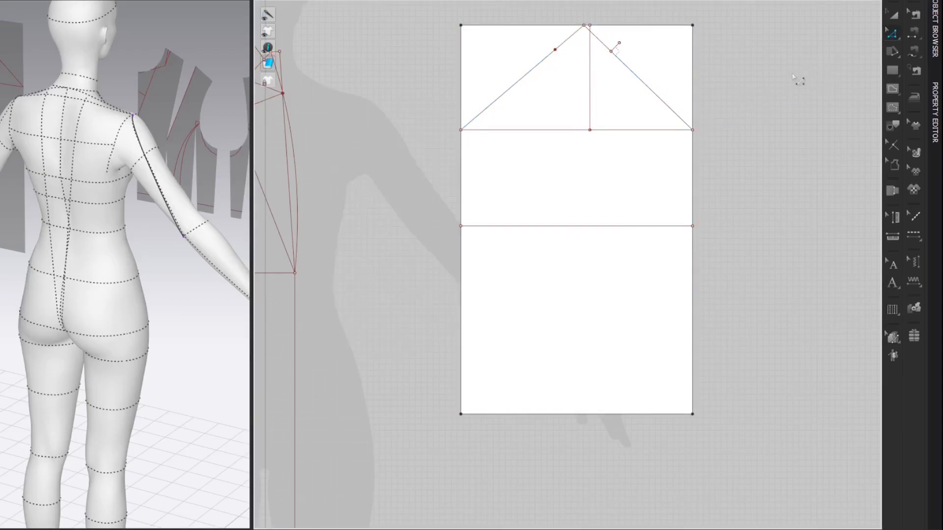
Step: Add a 2.2 cm perpendicular internal line pointing outward from the new point on the left diagonal
right_click(556, 49)
mouse_move(599, 108)
left_click(721, 118)
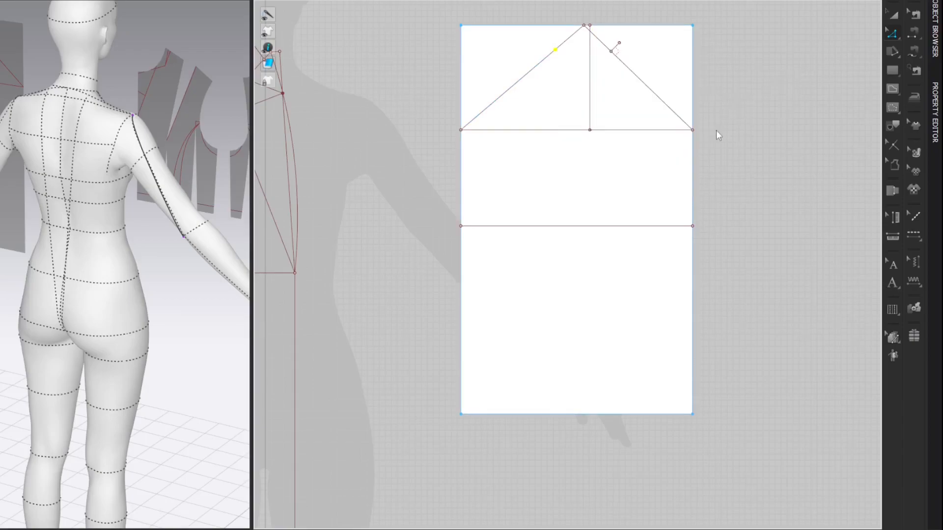
type("2.2")
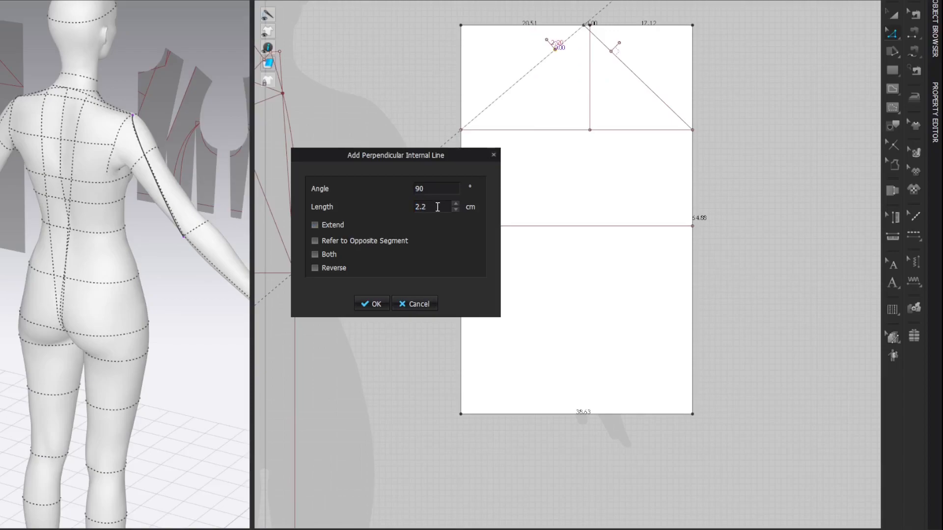
key("Return")
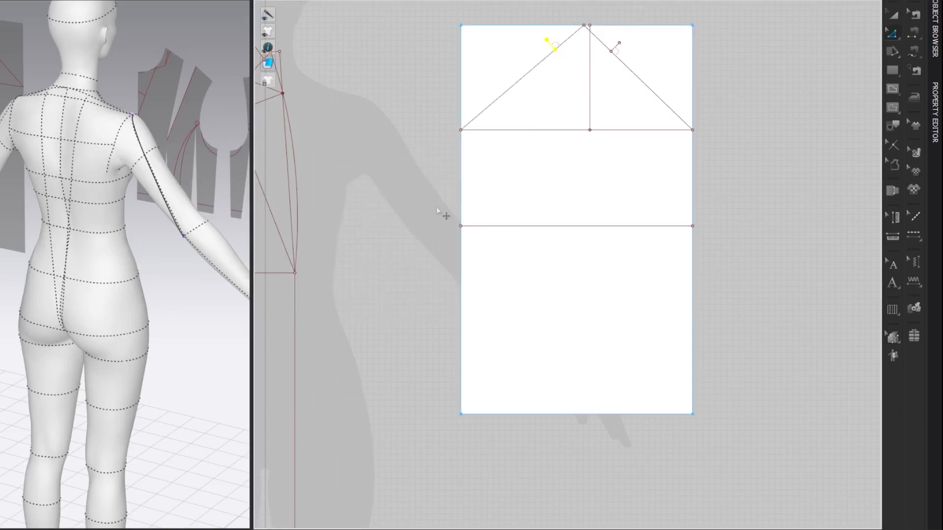
left_click(861, 92)
Step: Trace a new internal line over both diagonals through the apex and bend each half outward to the end of its perpendicular mark
key("shift+z")
key("shift+z")
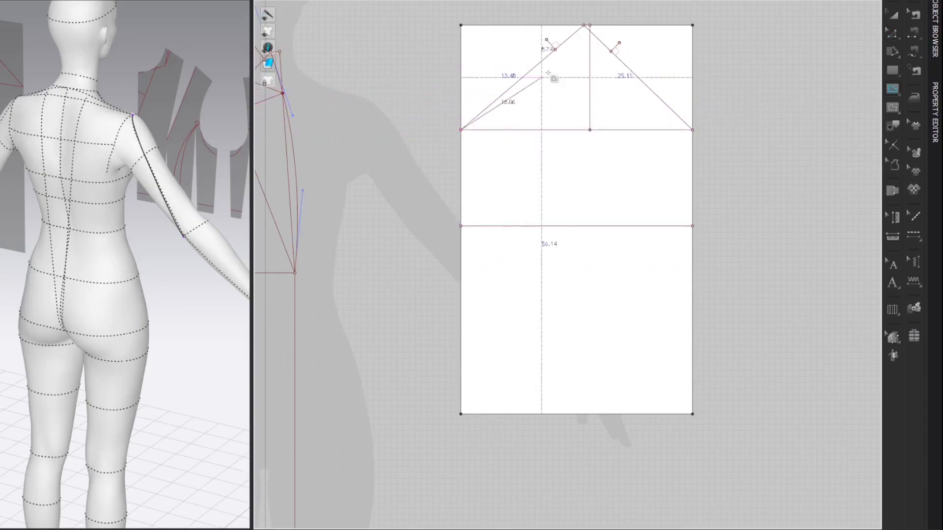
left_click(693, 129)
key("c")
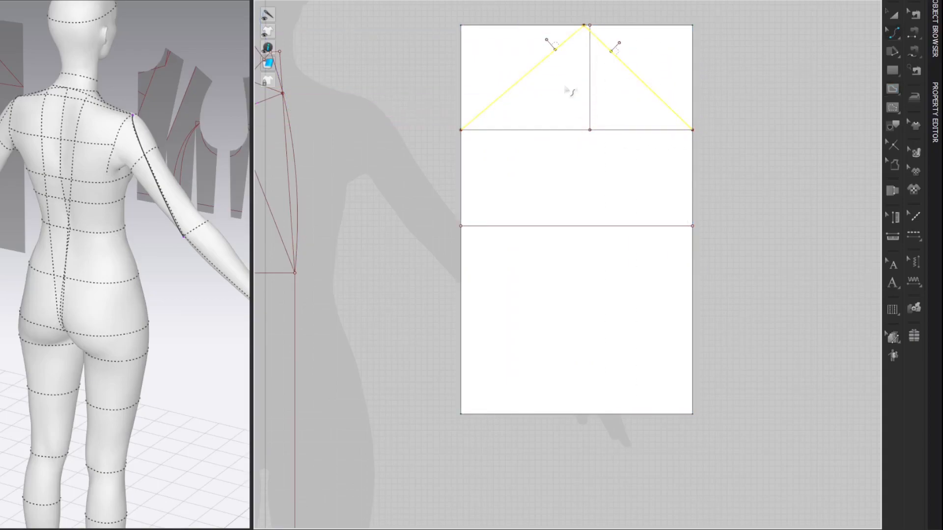
left_click_drag(557, 49, 545, 41)
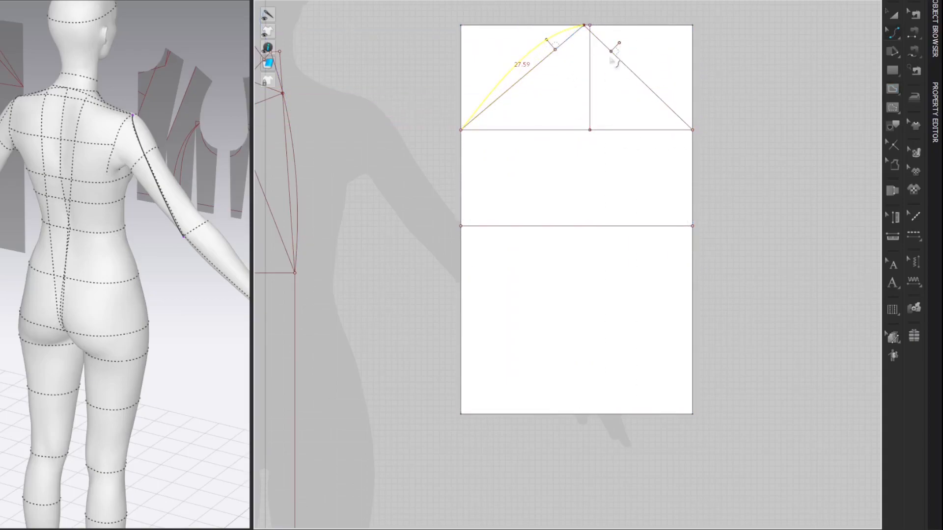
left_click_drag(618, 58, 625, 48)
Step: Adjust the left cap curve's handles into an S-curve about 28 cm long, flat at the apex and dipping below the diagonal near the underarm
key("z")
left_click(542, 43)
left_click_drag(535, 33, 532, 26)
left_click_drag(498, 84, 521, 108)
left_click_drag(532, 26, 526, 28)
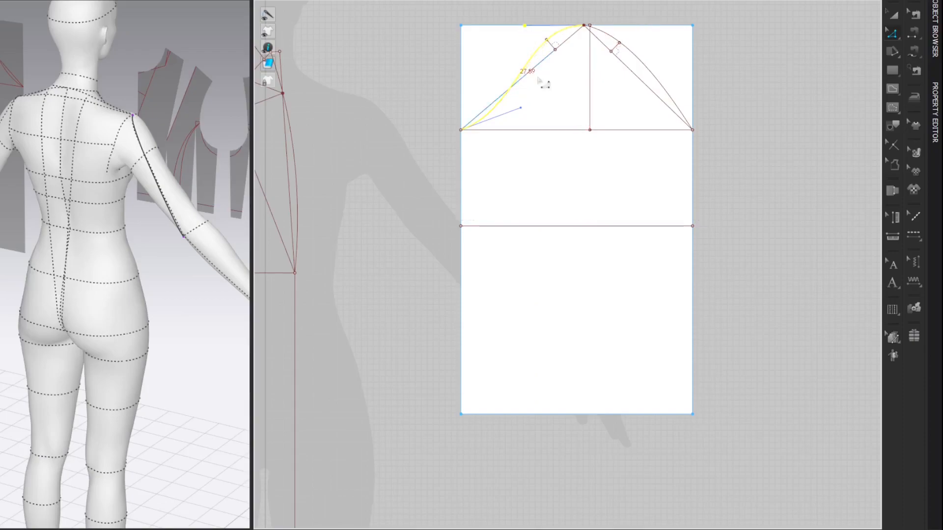
left_click_drag(521, 108, 523, 111)
Step: Shape the right cap curve into a matching S-curve about 26.3 cm long and fine-tune the left curve
left_click(660, 72)
left_click_drag(623, 32, 652, 38)
left_click_drag(669, 88, 635, 111)
left_click(533, 57)
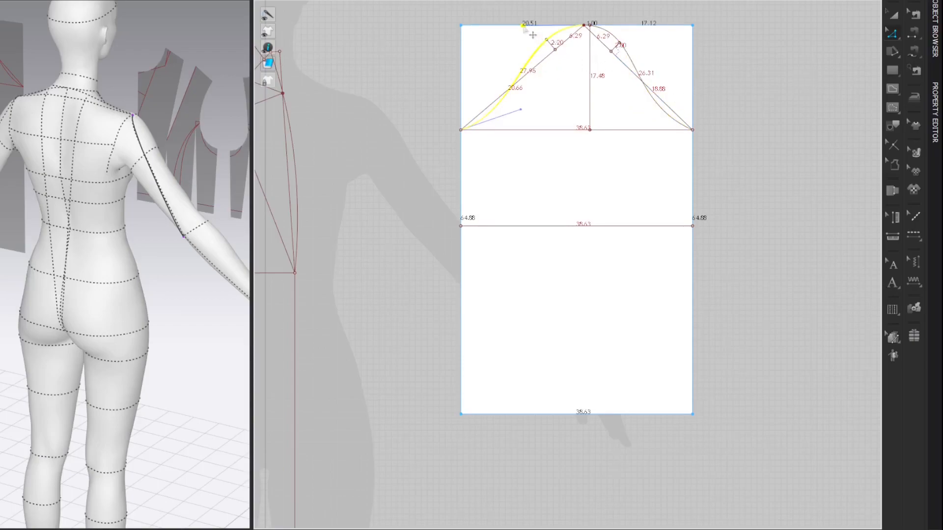
left_click(780, 66)
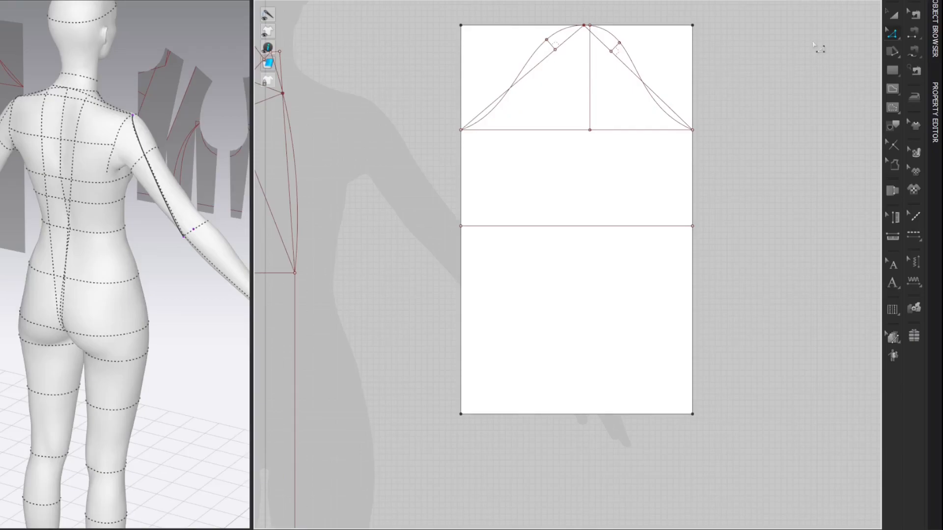
Step: Add a point where the centre line meets the sleeve's underarm line and split each half uniformly into 2 segments
right_click(641, 131)
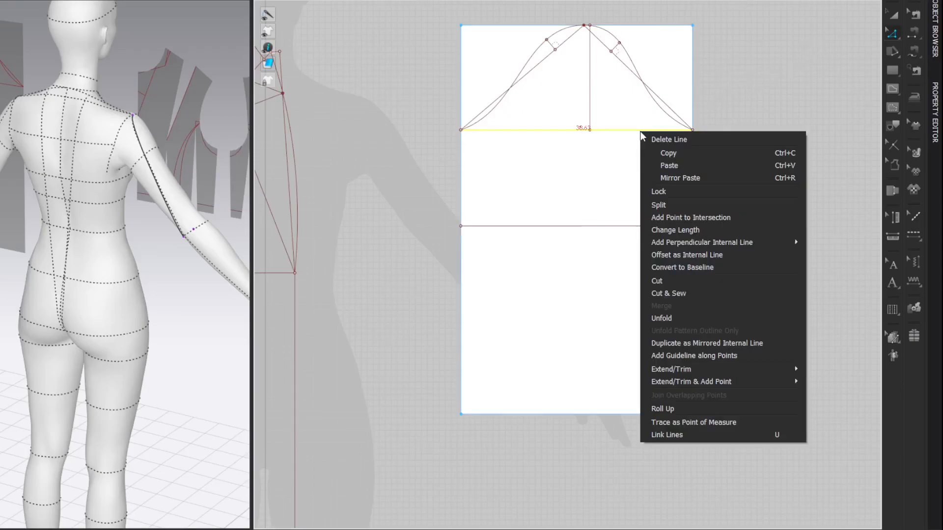
left_click(649, 217)
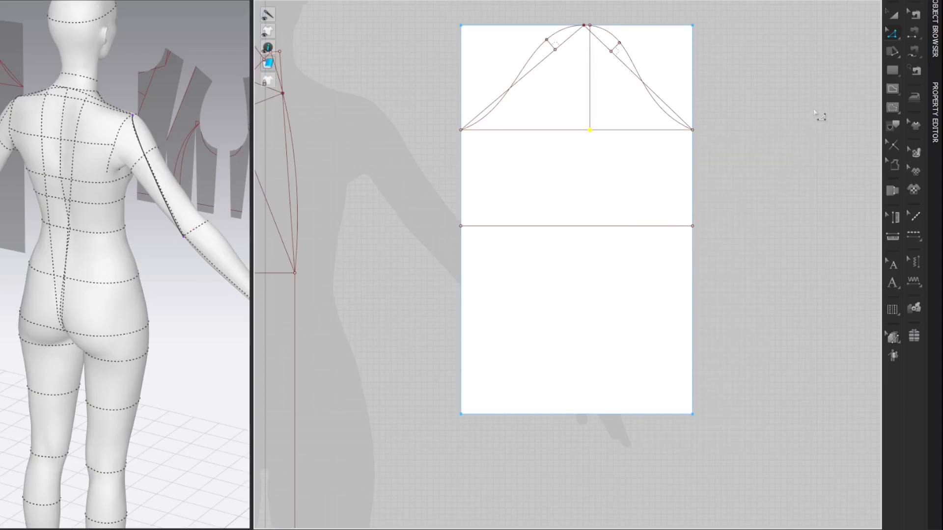
key("x")
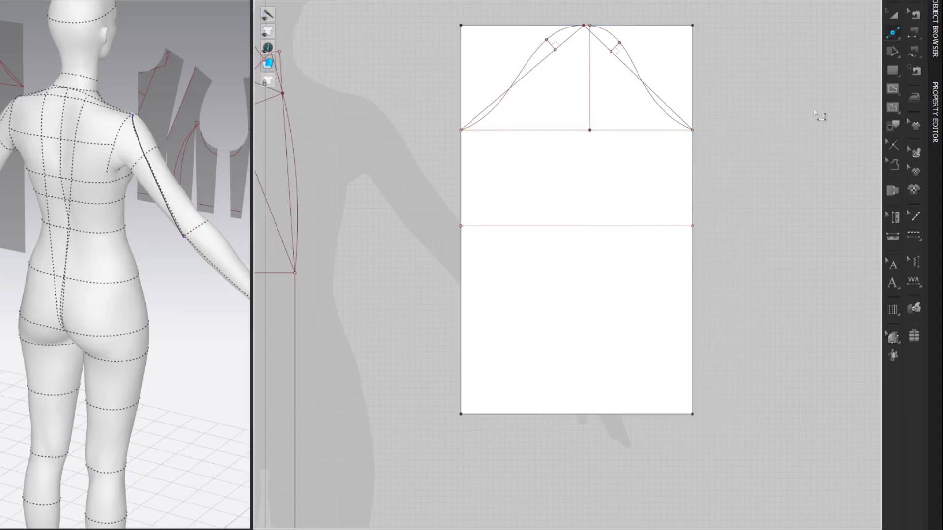
left_click(649, 130)
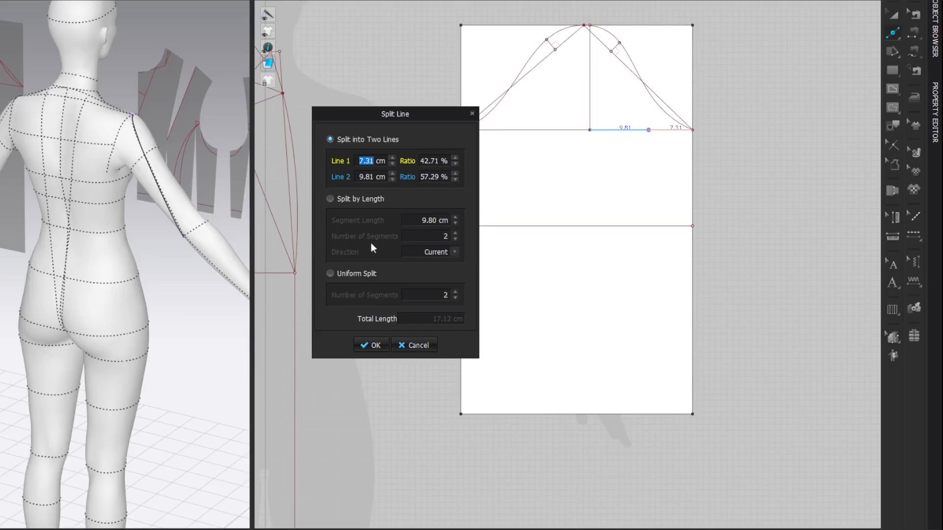
left_click(330, 273)
left_click(371, 346)
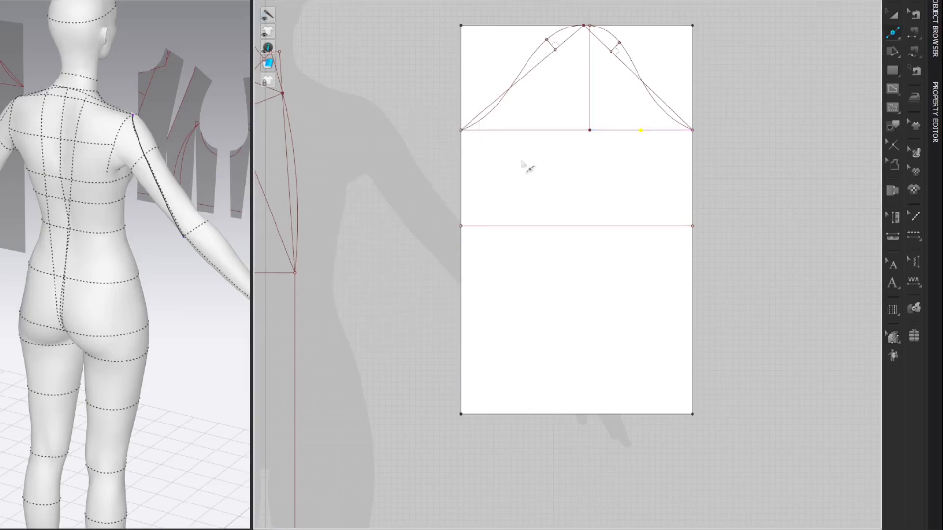
left_click(535, 138)
left_click(330, 274)
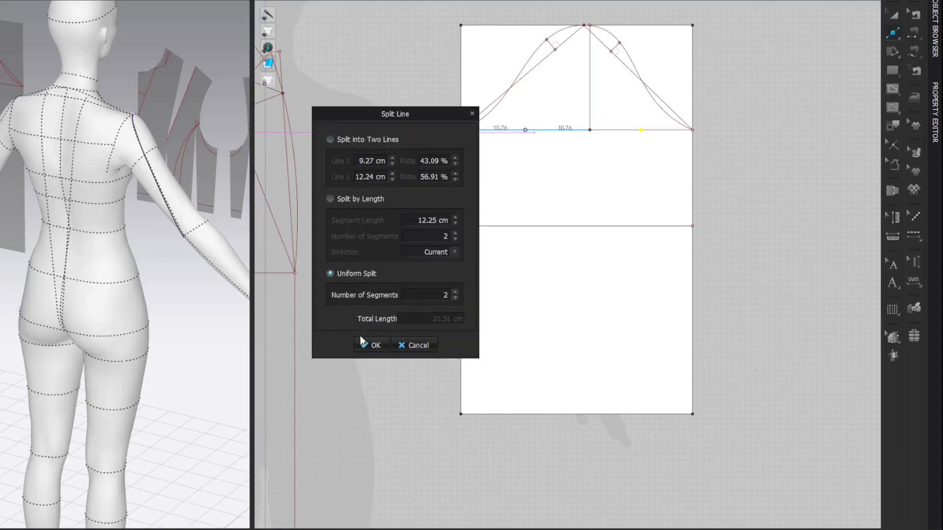
left_click(371, 345)
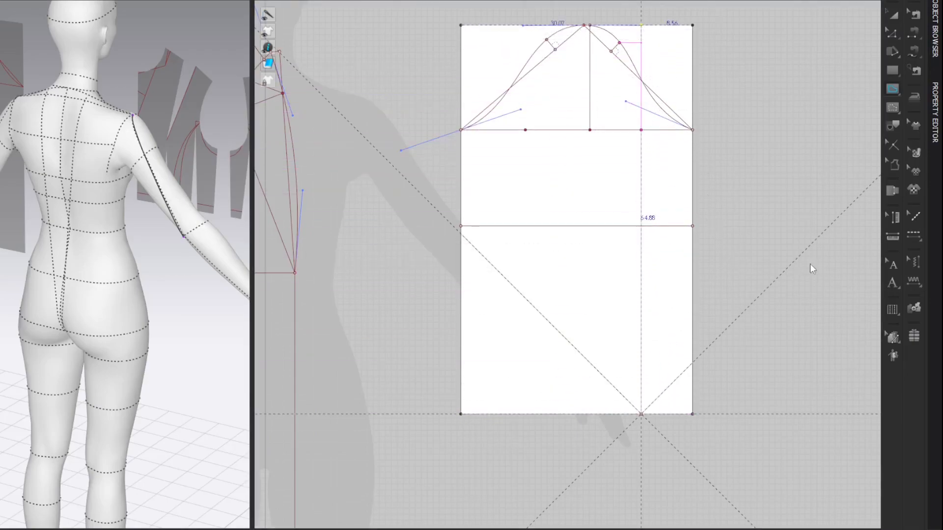
Step: Draw a full-height vertical internal line from the hem to the top edge through the left half's midpoint
left_click(522, 415)
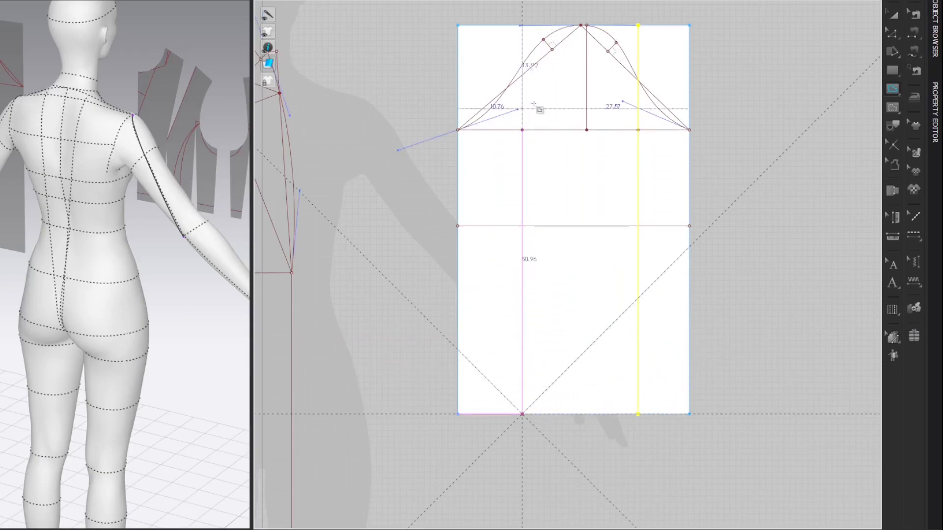
left_click(523, 23)
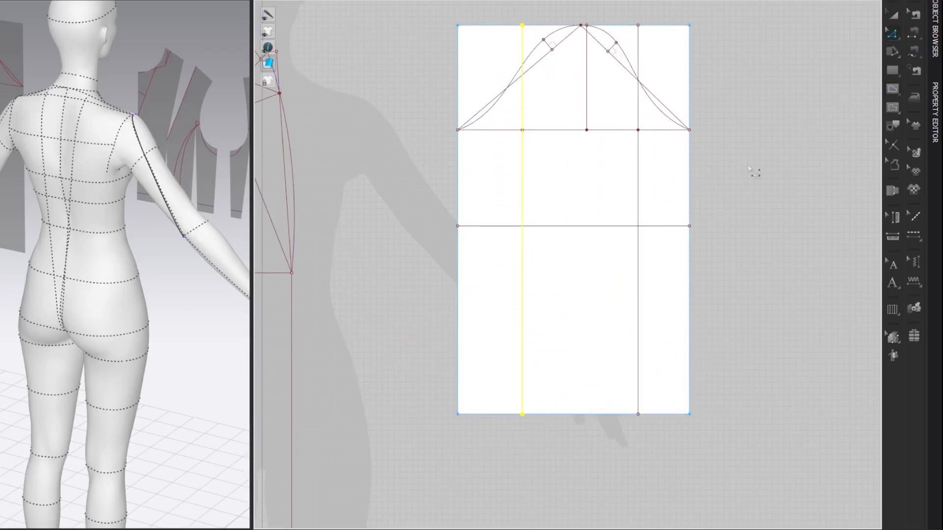
left_click(801, 53)
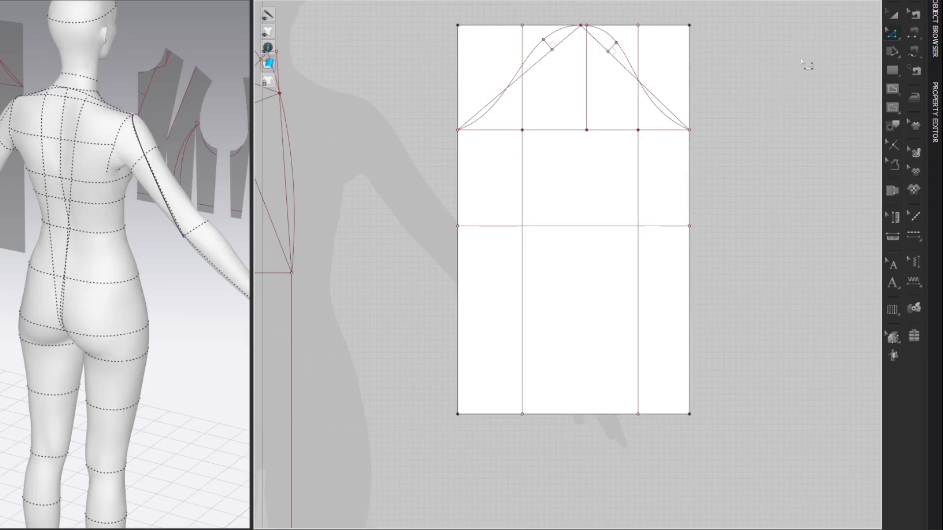
Step: Split the underarm line 1.5 cm outward from the left vertical line
key("x")
right_click(515, 129)
type("1.5")
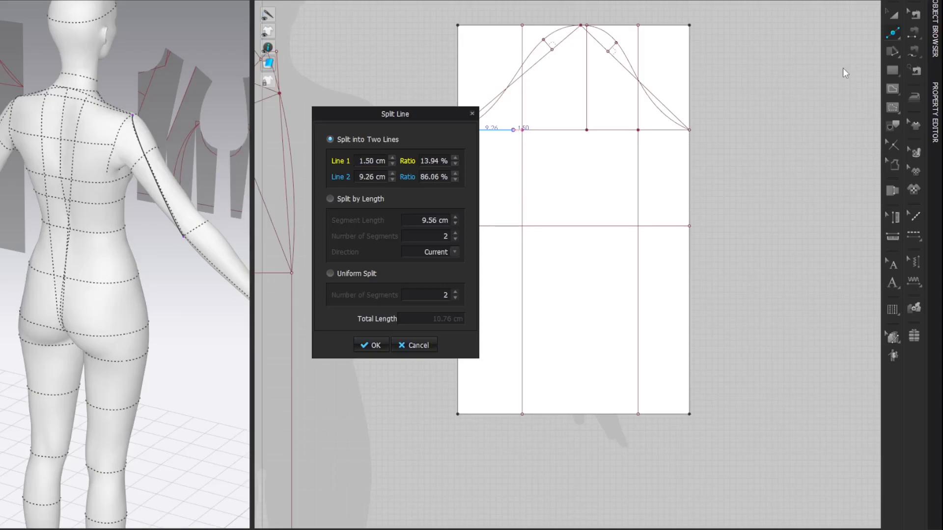
key("Return")
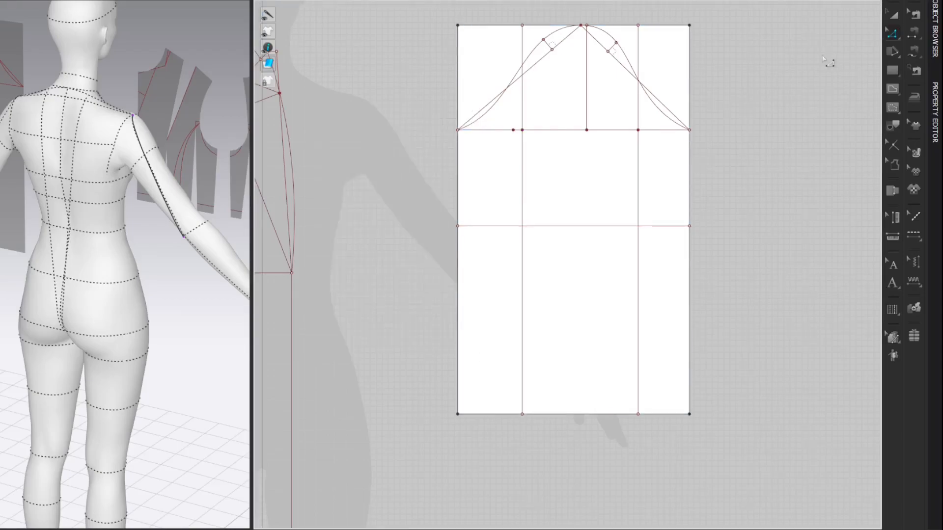
Step: Add a point on the left cap curve directly above the 1.5 cm point and duplicate the curve's lower part mirrored across the left vertical line
key("v")
left_click_drag(510, 72, 514, 77)
key("z")
right_click(490, 112)
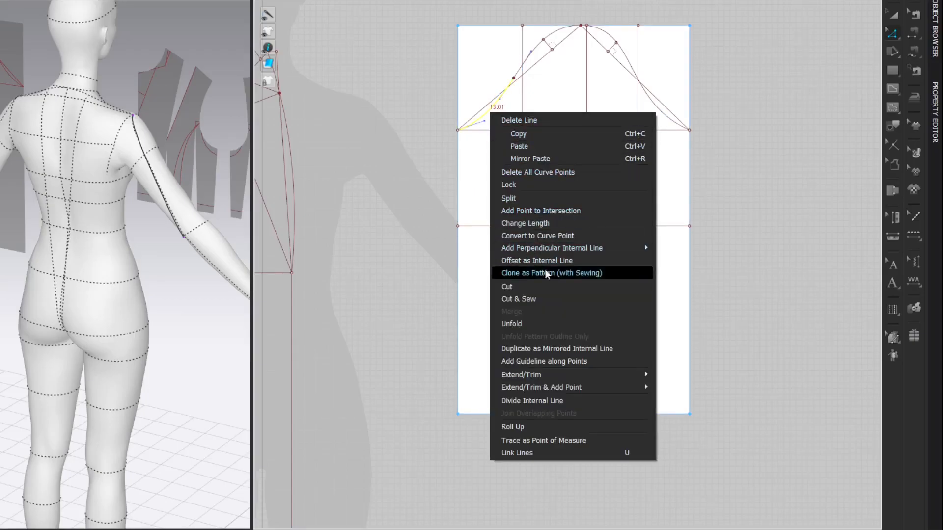
left_click(537, 349)
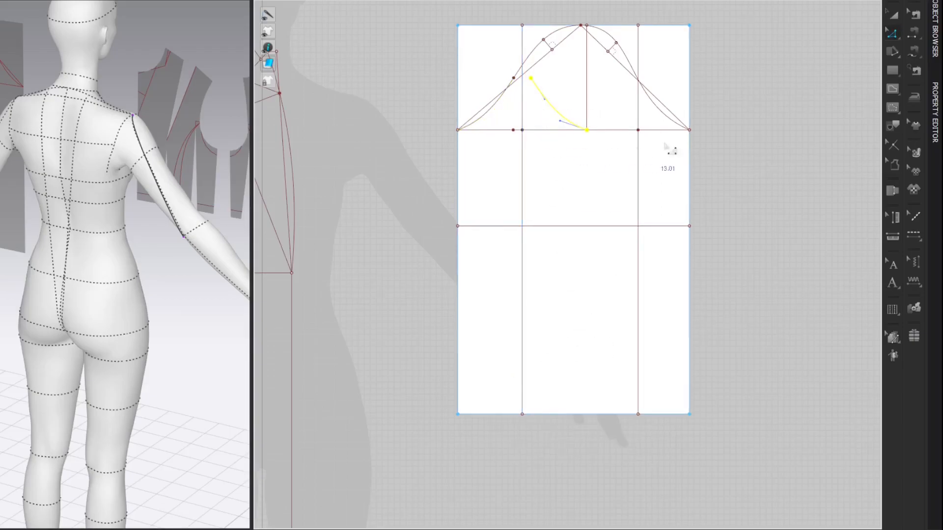
left_click(781, 74)
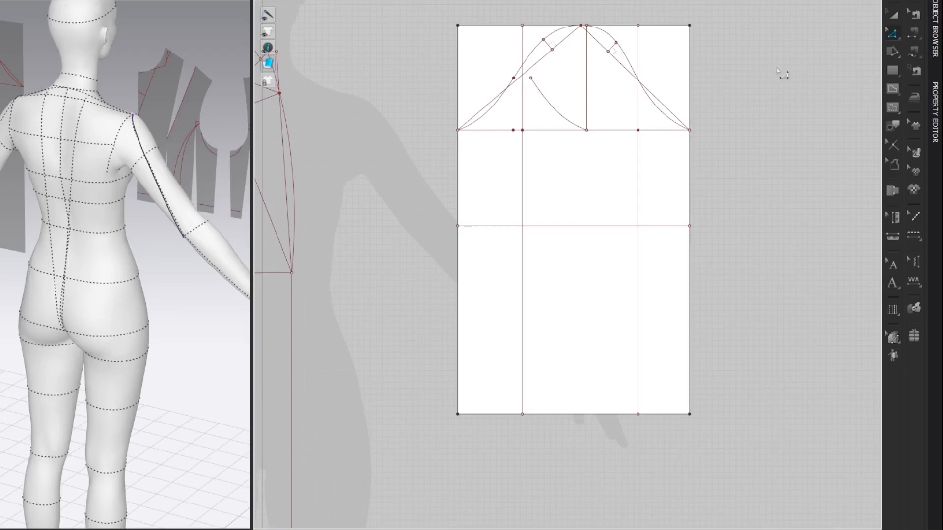
Step: Split the underarm line 2.5 cm outward from the right vertical line
left_click(651, 130)
type(".5")
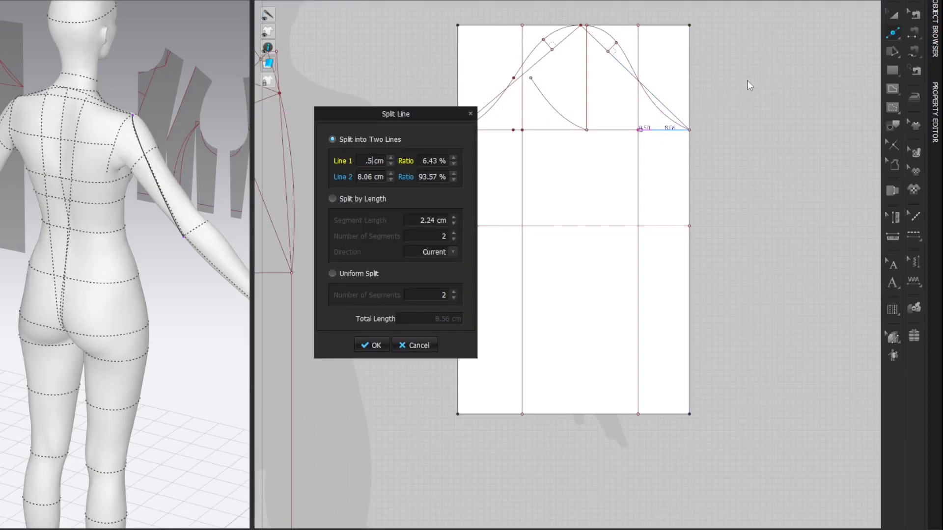
key("BackSpace")
type("2.5")
key("Return")
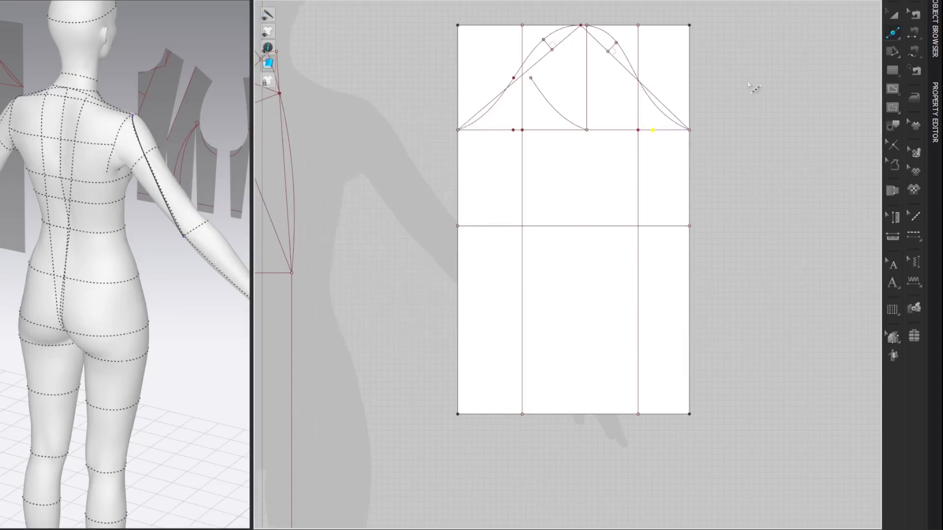
Step: Add a point on the right cap curve above the 2.5 cm point and duplicate the curve's lower part mirrored across the right vertical line
key("z")
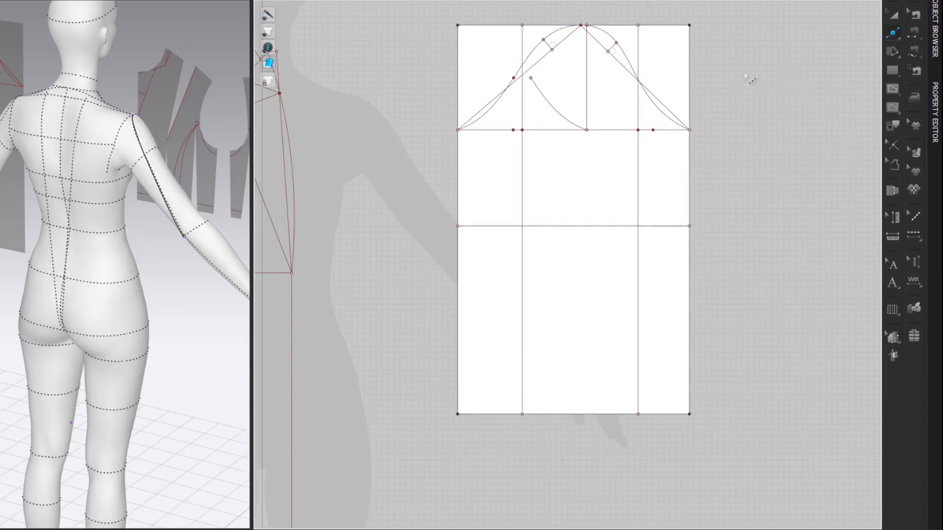
left_click(659, 109)
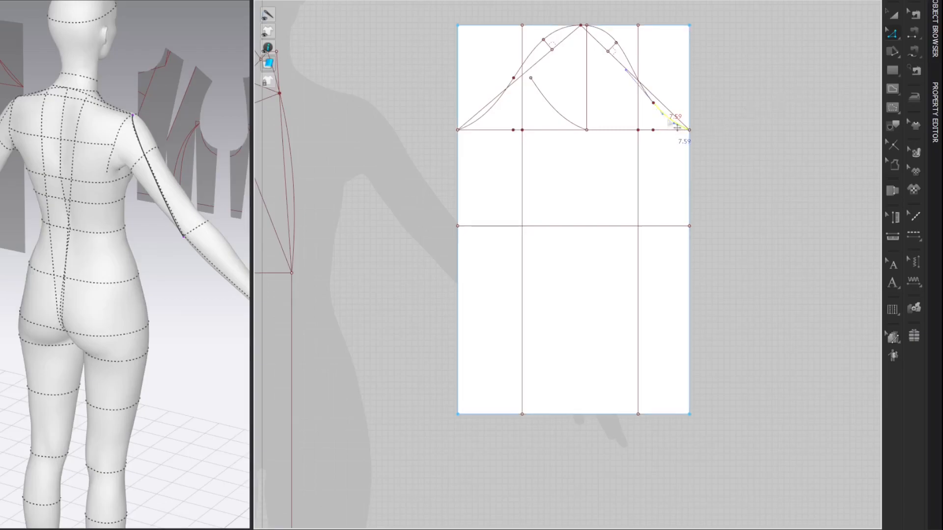
right_click(674, 124)
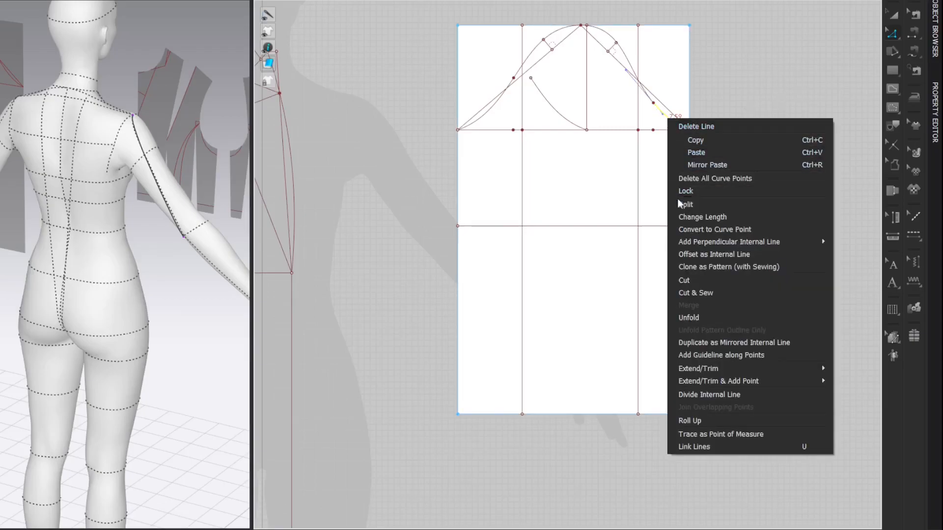
left_click(686, 343)
left_click(638, 123)
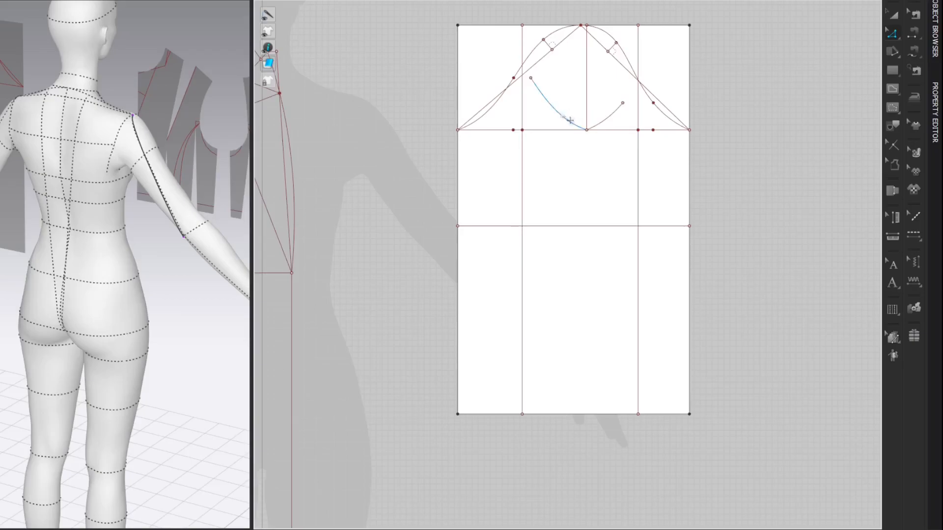
Step: Adjust the handles of the two mirrored curves so they form one smooth, rounded underarm curve through the centre point
left_click_drag(560, 121, 616, 115)
left_click_drag(544, 99, 566, 138)
left_click(818, 71)
Step: Add points where the vertical lines cross the hem and split the hem 0.5 cm outward from the right vertical line
left_click(673, 414)
right_click(666, 414)
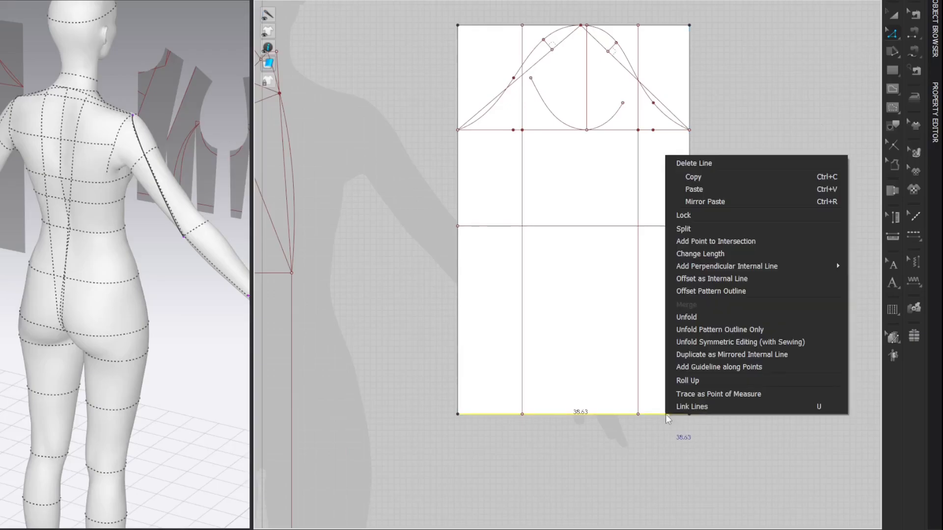
left_click(714, 241)
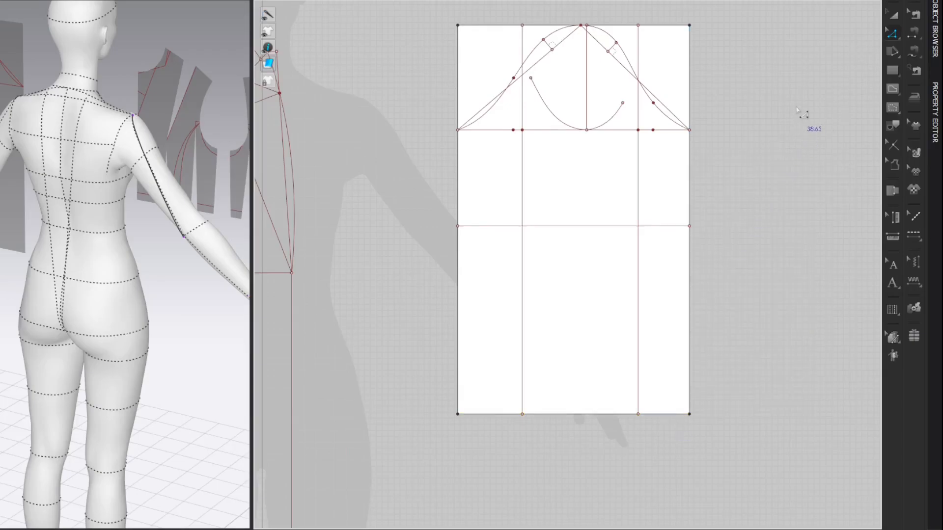
key("x")
right_click(648, 415)
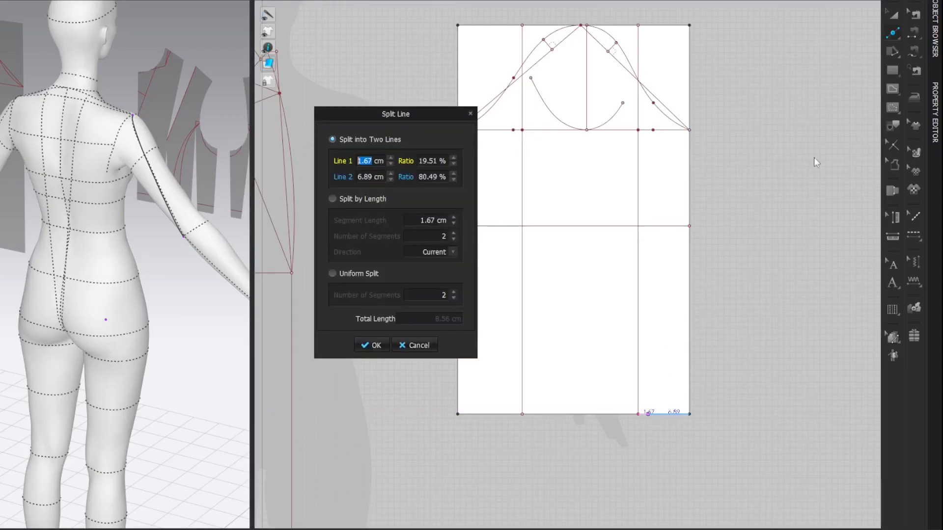
type("0.5")
key("Return")
key("z")
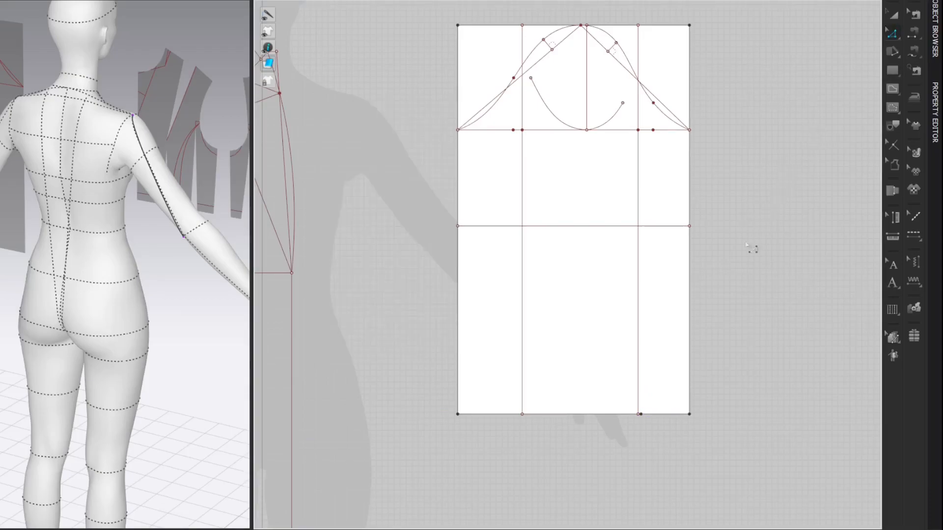
Step: Display the pattern's line lengths and check the length of the hem segment between the two vertical lines
left_click(579, 416)
key("x")
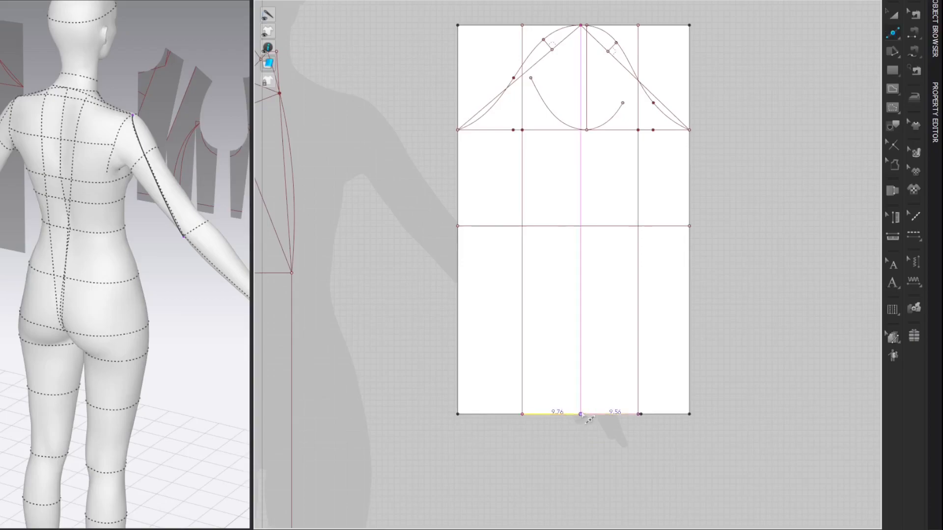
key("z")
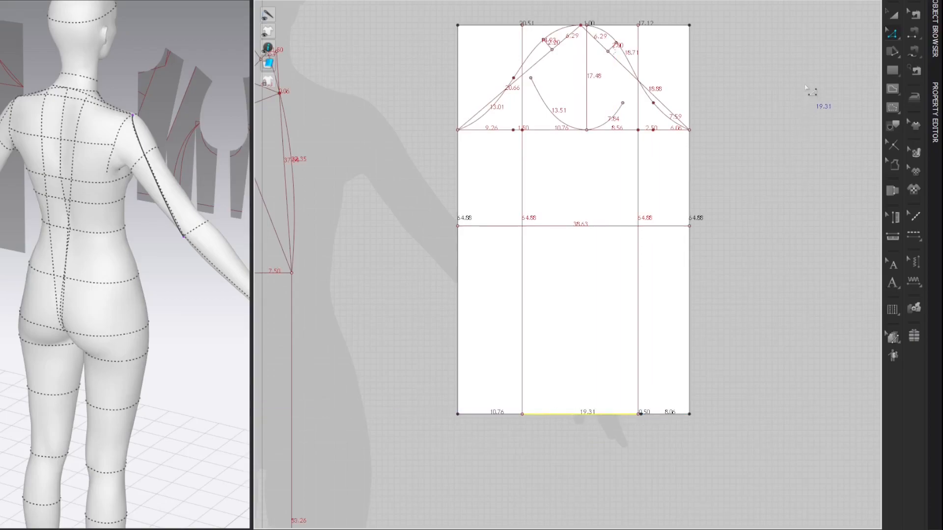
left_click(805, 88)
Step: Split the hem segment between the vertical lines 13.98 cm from the right one, calculating the distance as 19.31 × 3/4 − 0.5
left_click(628, 417)
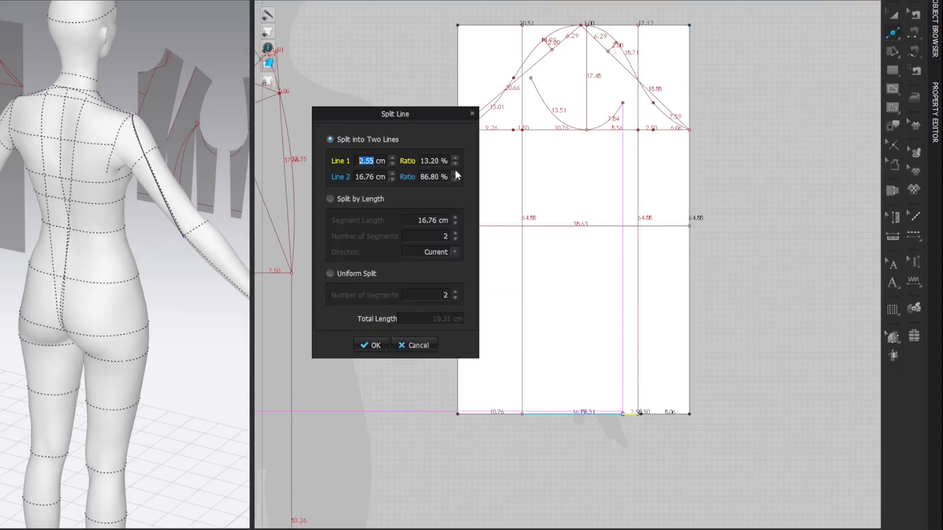
double_click(378, 168)
type("19")
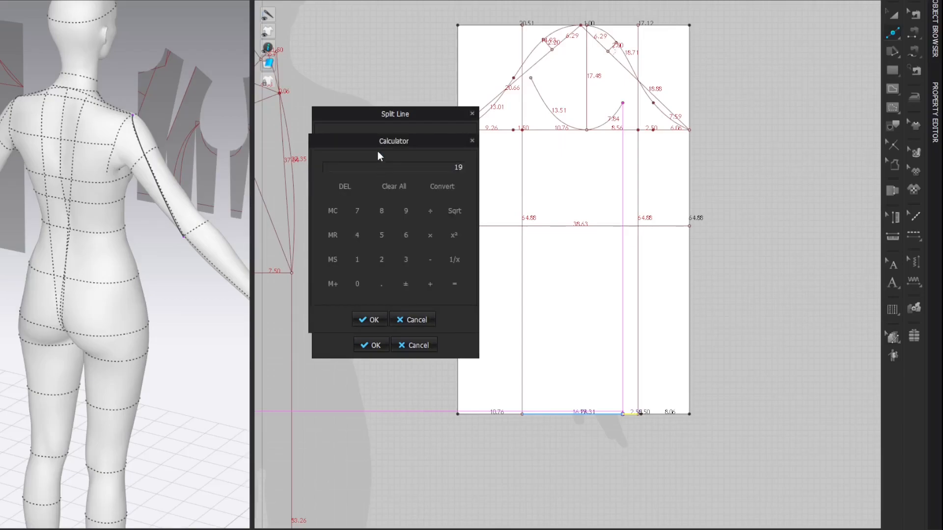
type(".31*3/4")
key("equal")
type("0.5")
key("equal")
left_click(368, 321)
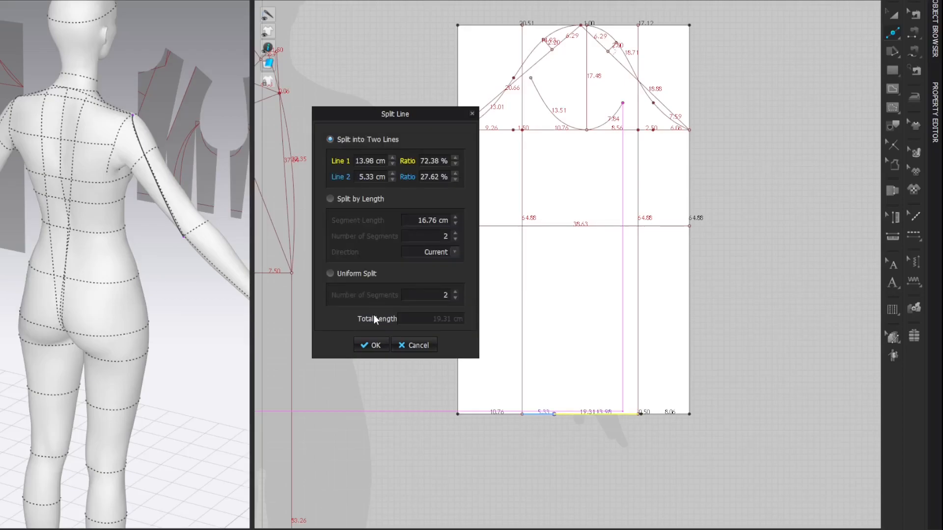
left_click(374, 346)
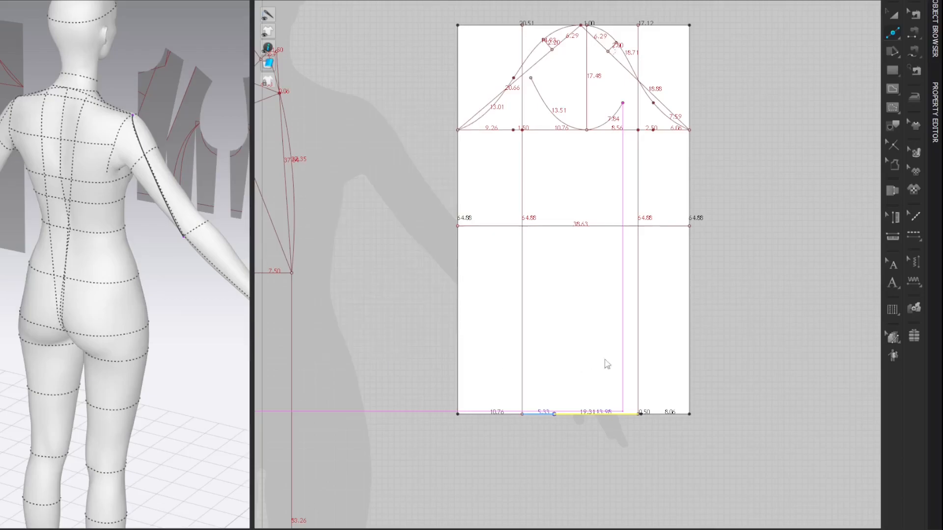
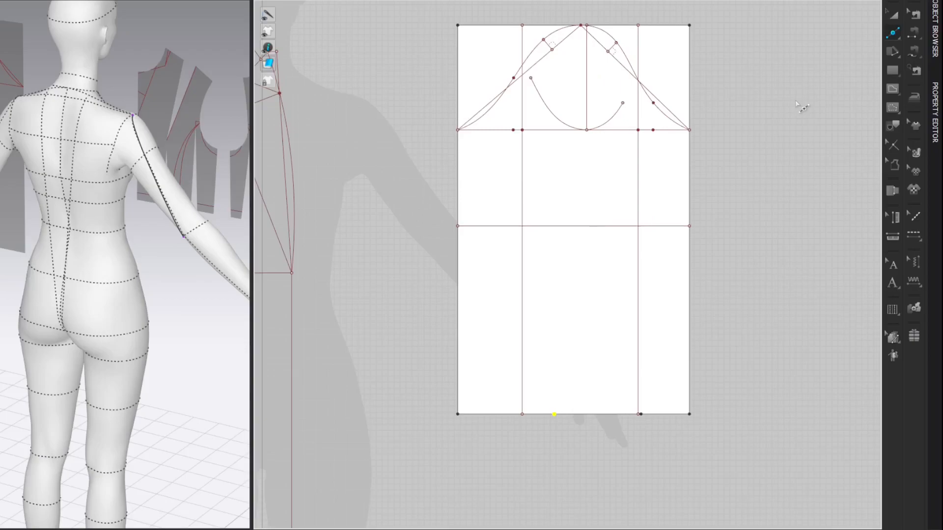
Step: Draw a straight internal line from the hem point to where the left inner vertical line meets the bicep line
key("z")
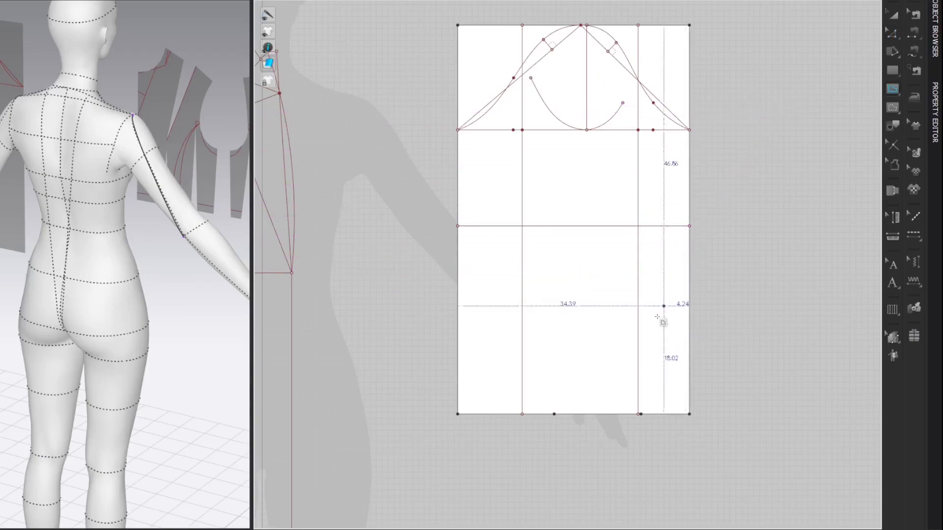
left_click(554, 414)
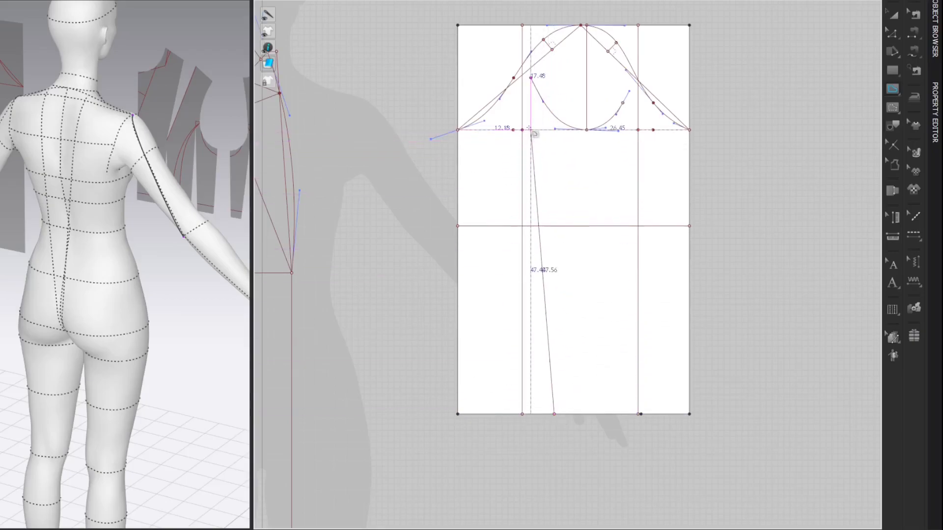
left_click(792, 99)
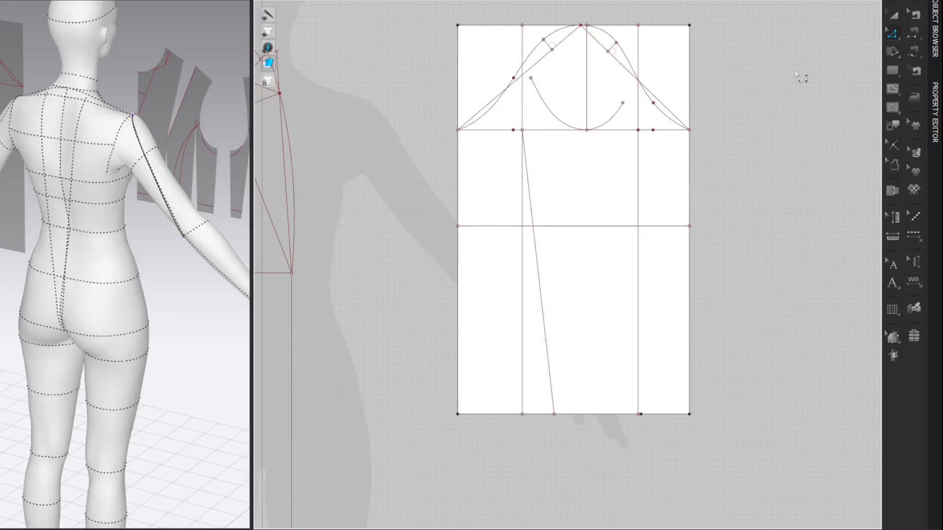
Step: Add points to the horizontal elbow line wherever it intersects the vertical and slanted internal lines
right_click(653, 227)
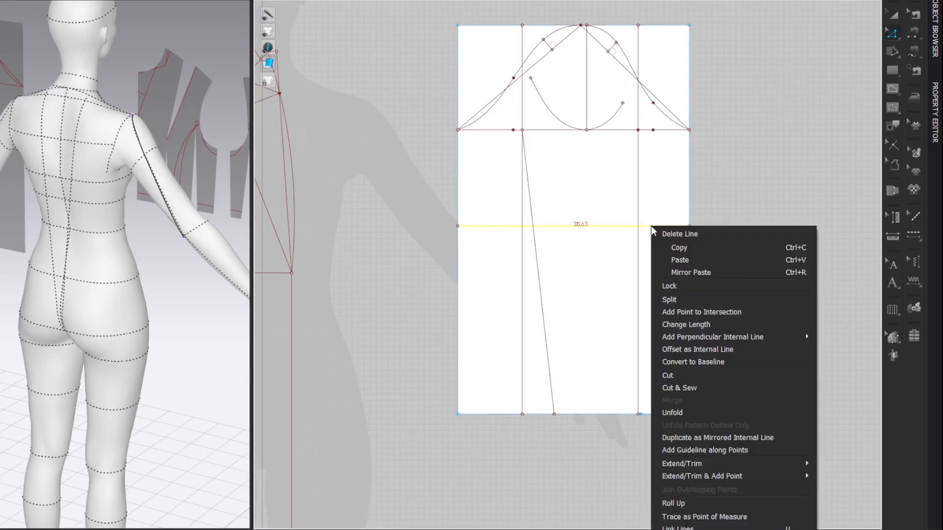
left_click(680, 312)
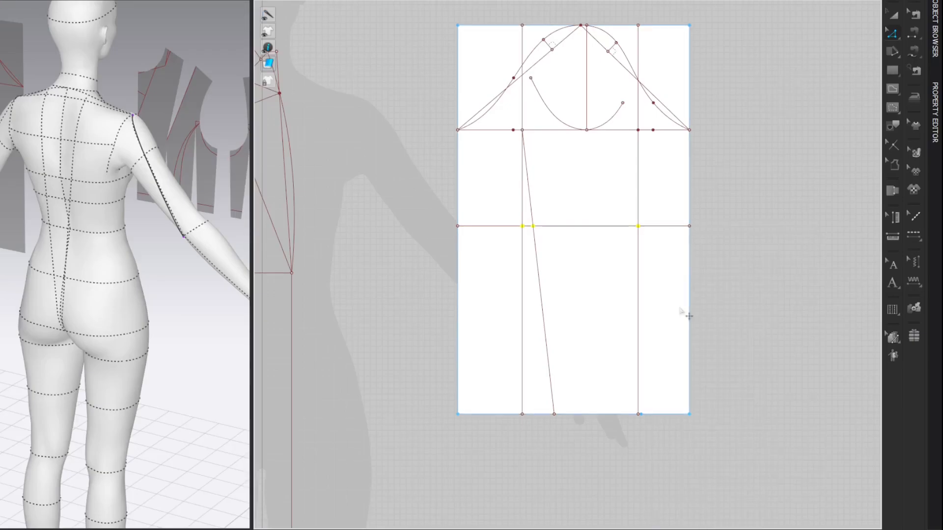
left_click(802, 108)
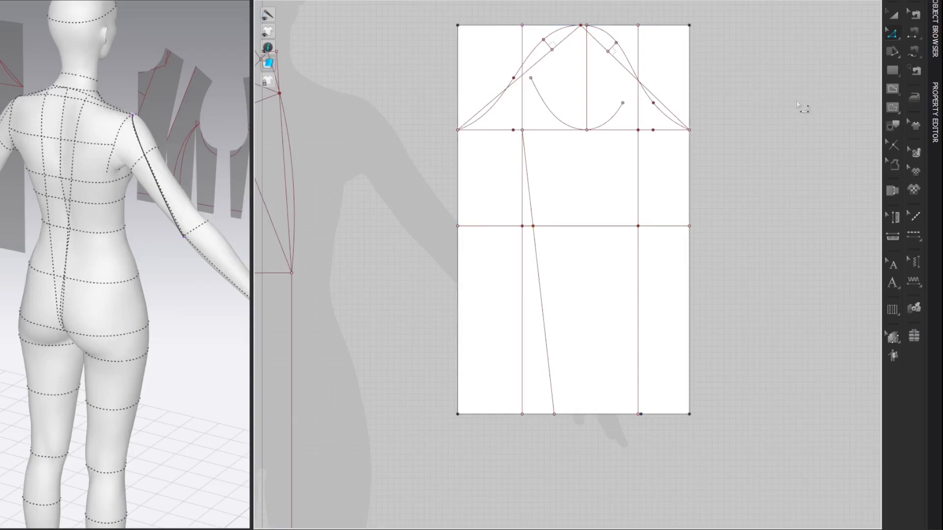
Step: Split the elbow line 3 cm inside and 2 cm outside its crossing with the right inner vertical line
key("x")
right_click(631, 230)
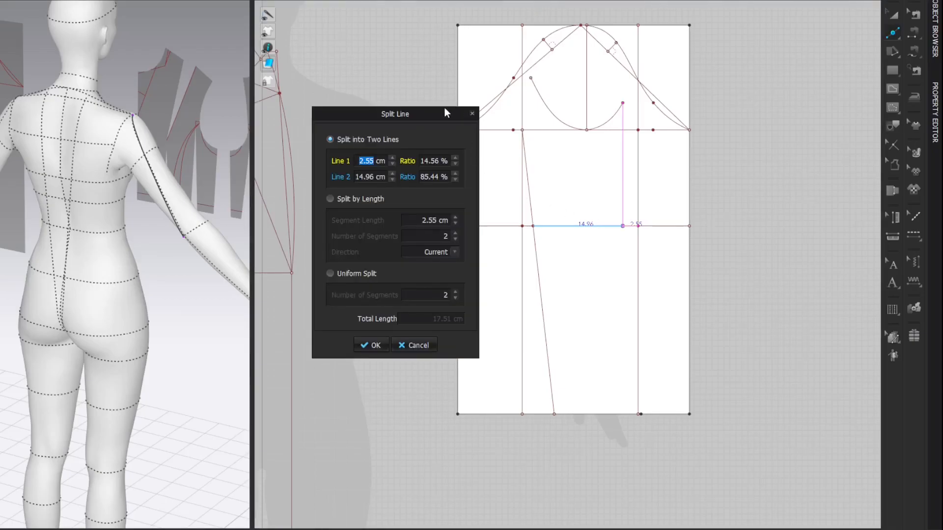
type("3")
left_click(372, 347)
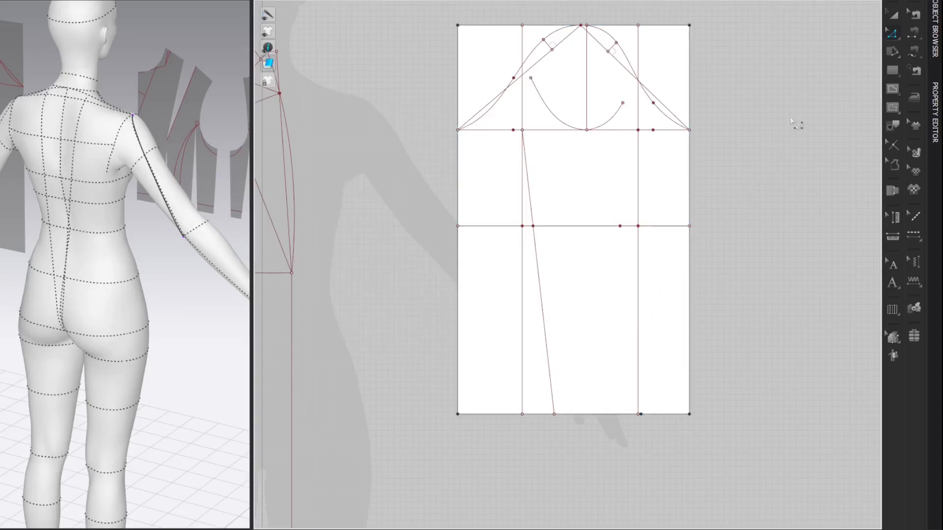
left_click(654, 227)
type("2")
key("Return")
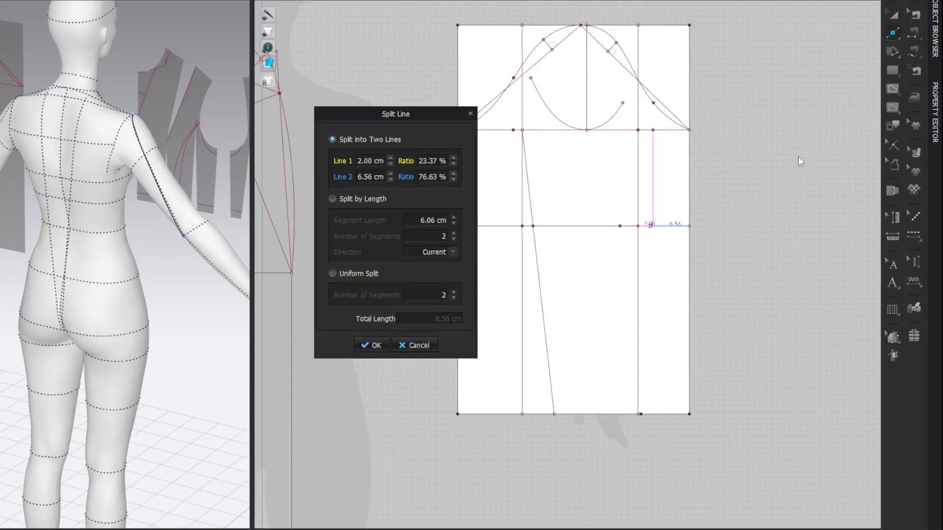
key("Return")
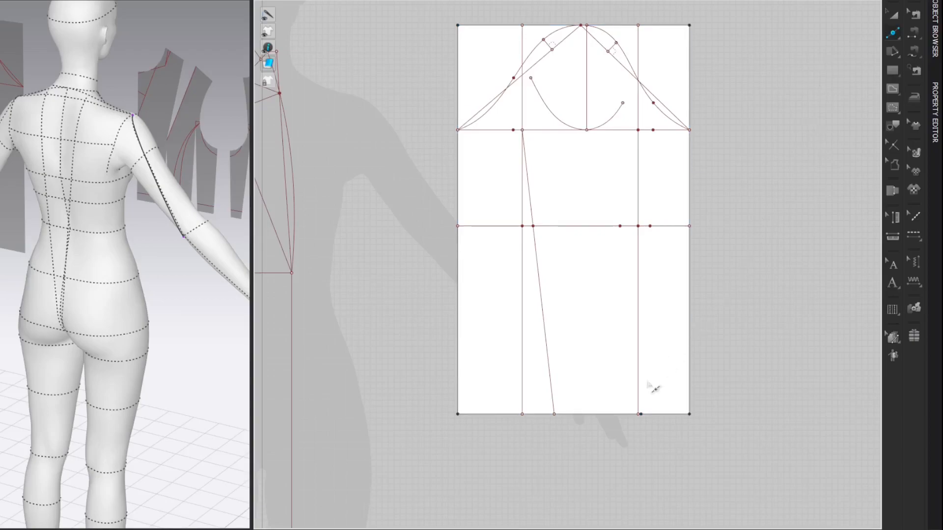
Step: Split the hem 2 cm inside and 3 cm outside the lower end of the right inner vertical line
left_click(624, 414)
type("2")
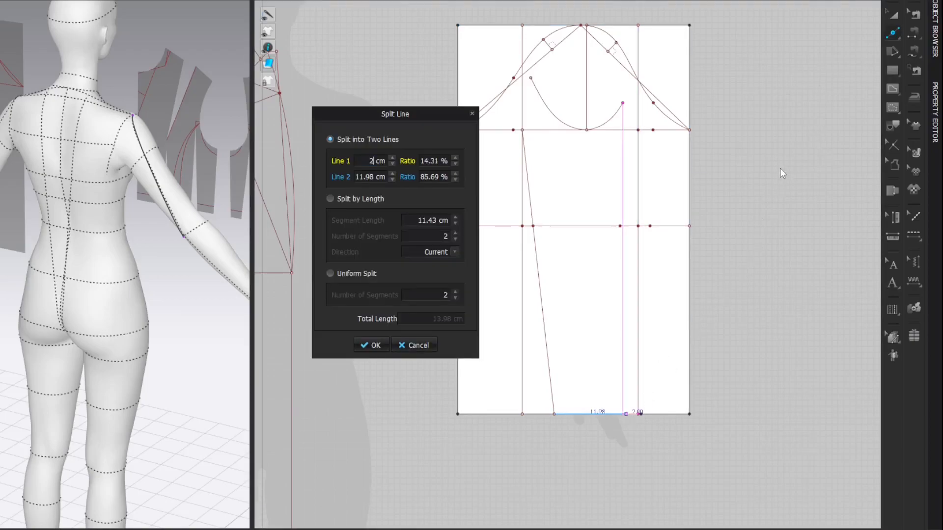
key("Return")
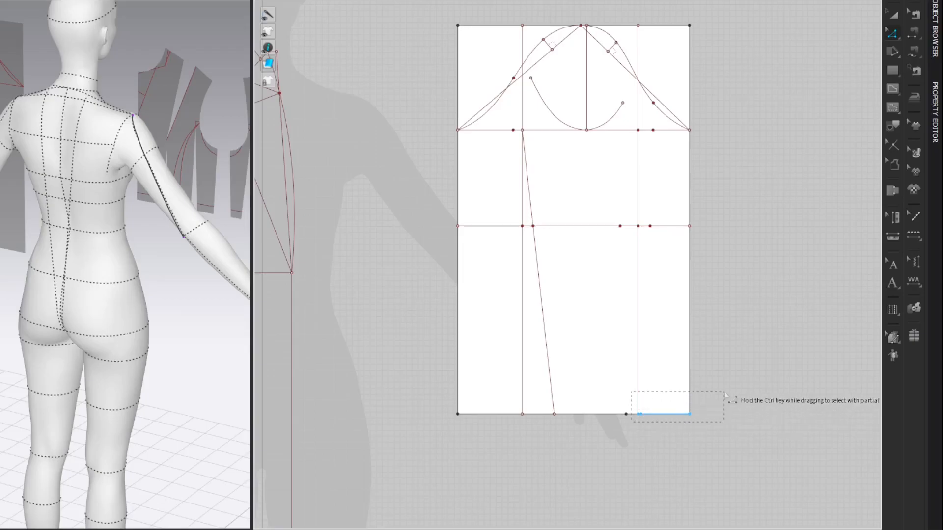
right_click(649, 416)
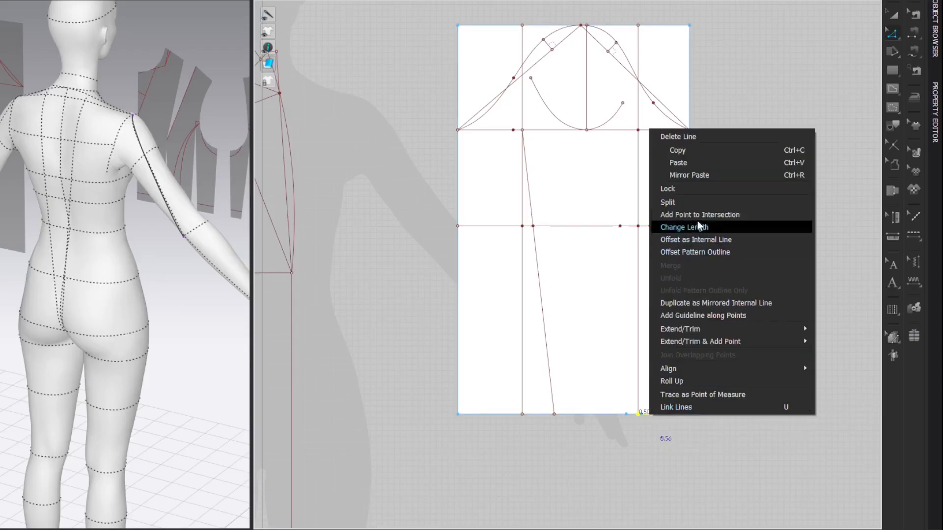
left_click(706, 203)
type("3")
key("Return")
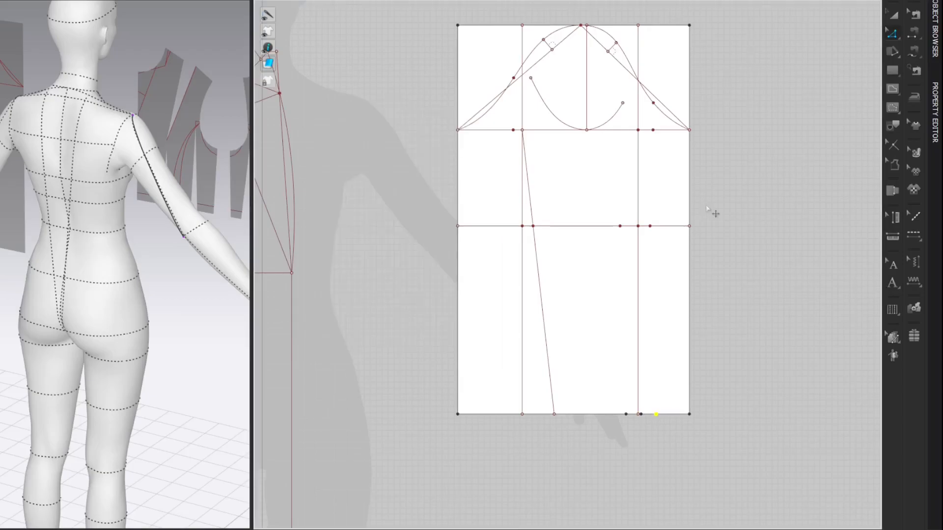
Step: Draw an internal line from the right sleeve cap curve's lower point to the outer hem point beyond the right vertical line
key("g")
left_click(653, 103)
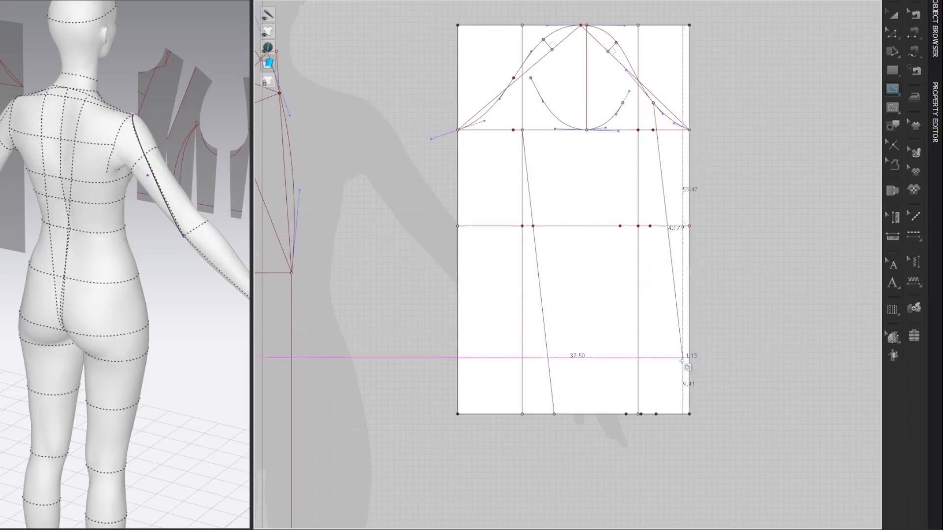
double_click(656, 414)
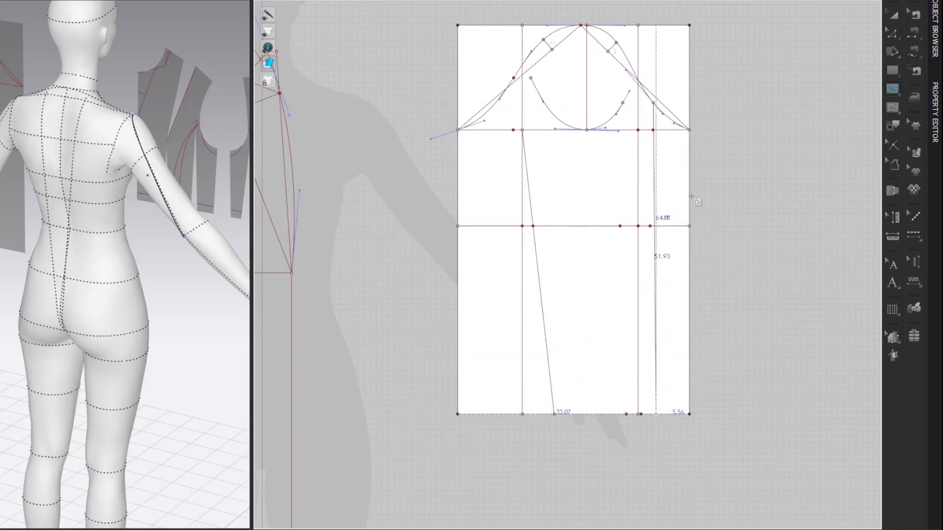
Step: Curve the new outer seam line through the outer elbow mark and pull both curve handles closer to the elbow
middle_click_drag(681, 216, 679, 217)
key("c")
mouse_move(653, 229)
left_mouse_down()
mouse_move(662, 229)
mouse_move(647, 235)
left_mouse_up()
key("v")
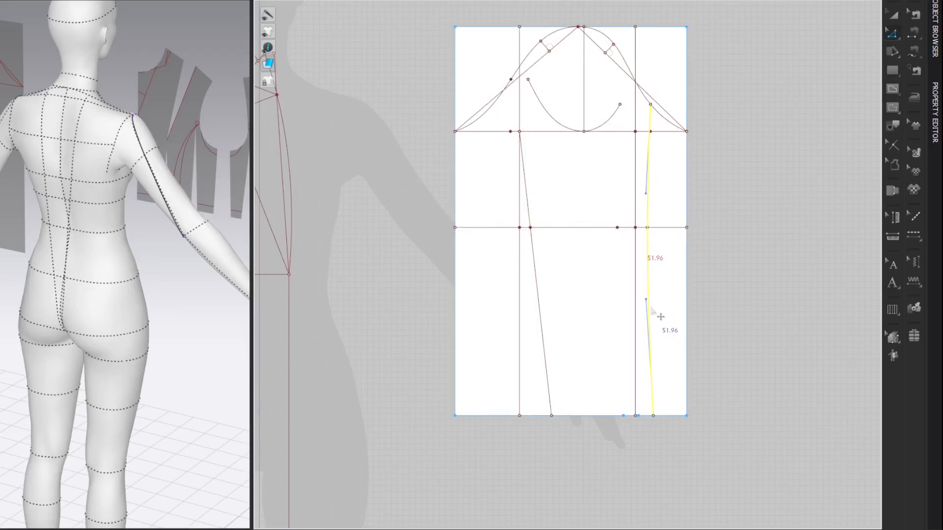
left_click_drag(646, 300, 647, 240)
left_click_drag(646, 194, 647, 214)
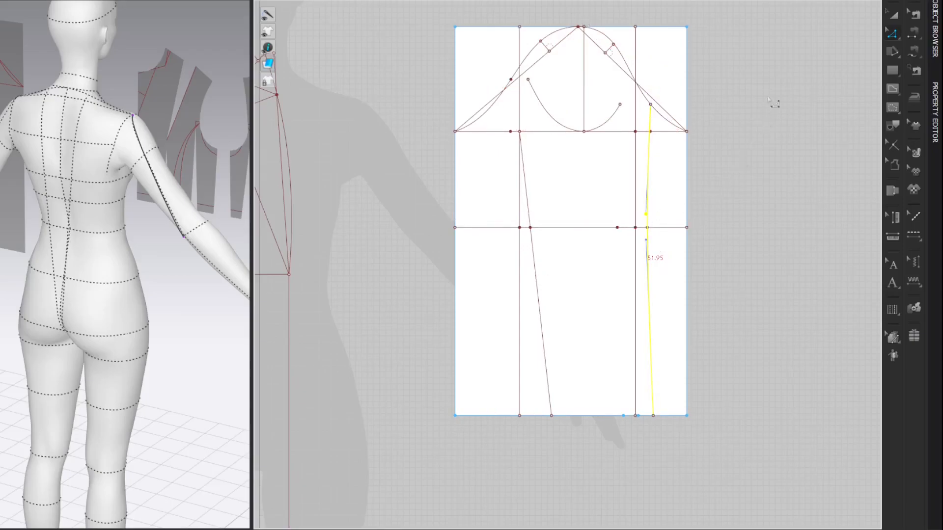
left_click(778, 89)
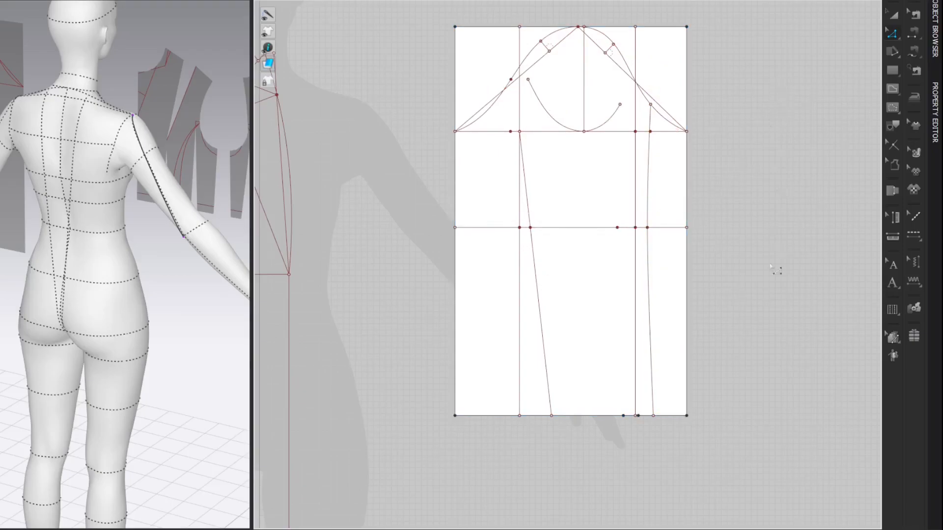
Step: Add a 20 cm perpendicular internal line at 90° from the lower end of the curved outer seam line
right_click(656, 419)
mouse_move(715, 473)
left_click(806, 484)
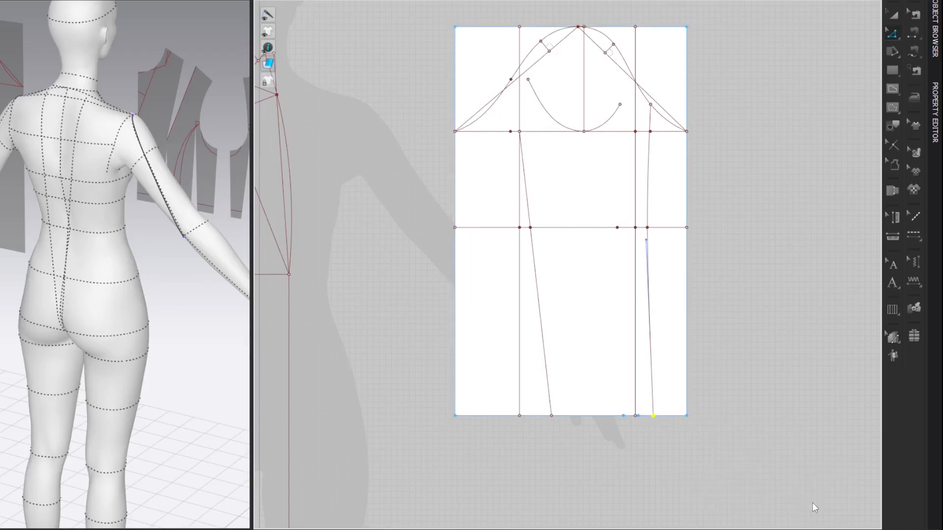
left_click(440, 207)
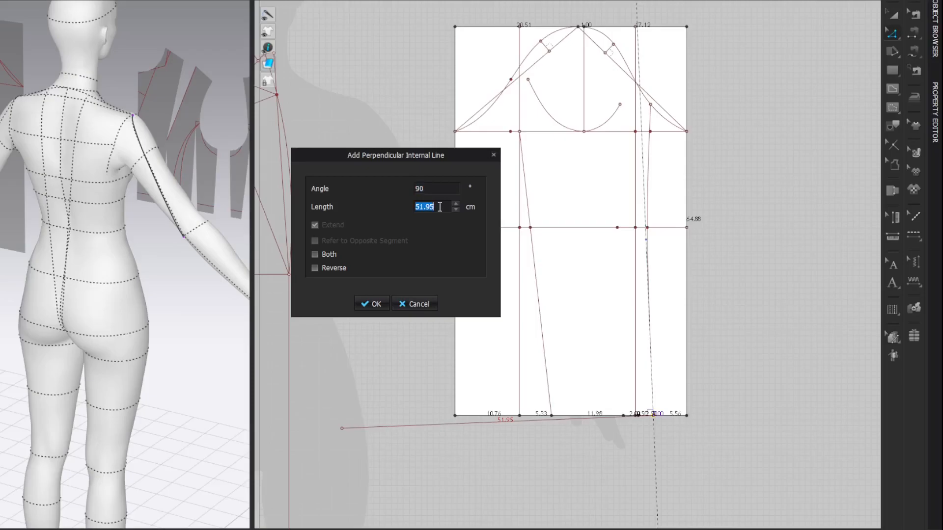
type("20")
key("Return")
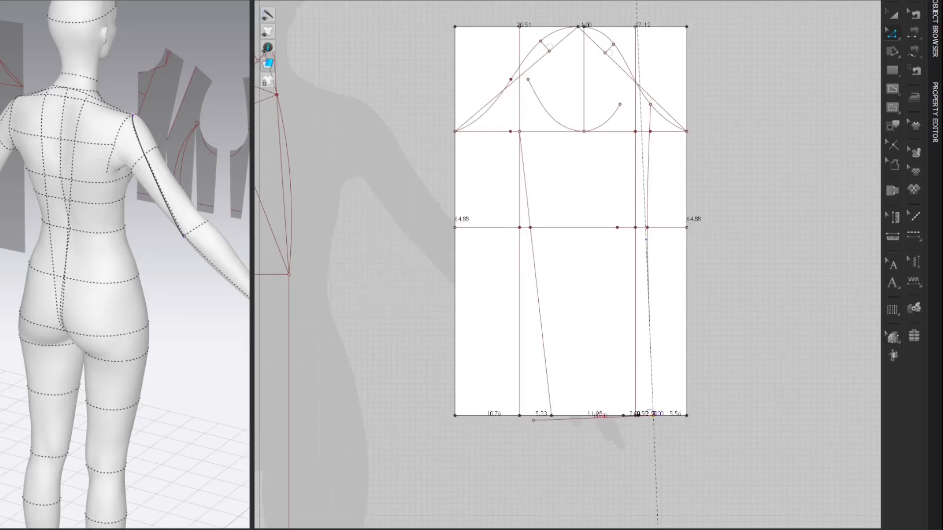
left_click(774, 293)
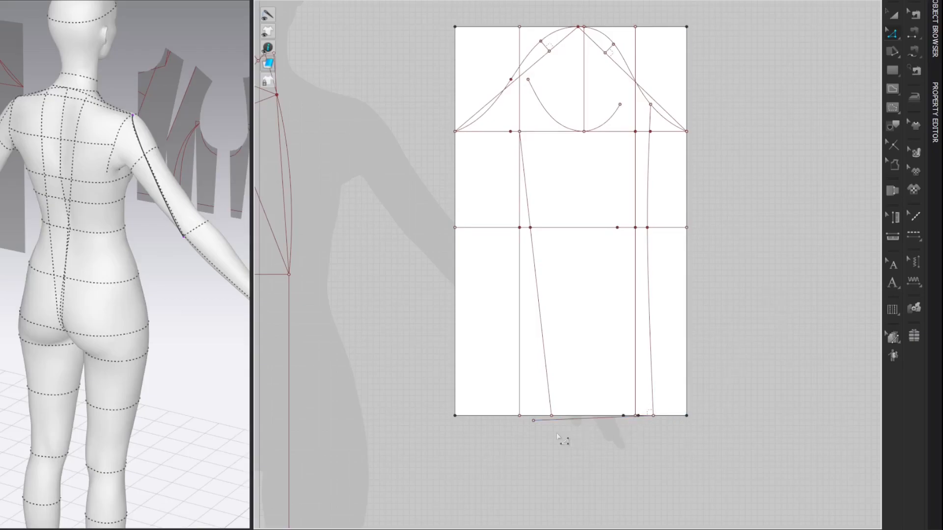
Step: Extend the slanted left seam line to the perpendicular hem line and join that hem line's free end to it
scroll(559, 438, "up", 3)
middle_click_drag(575, 438, 565, 405)
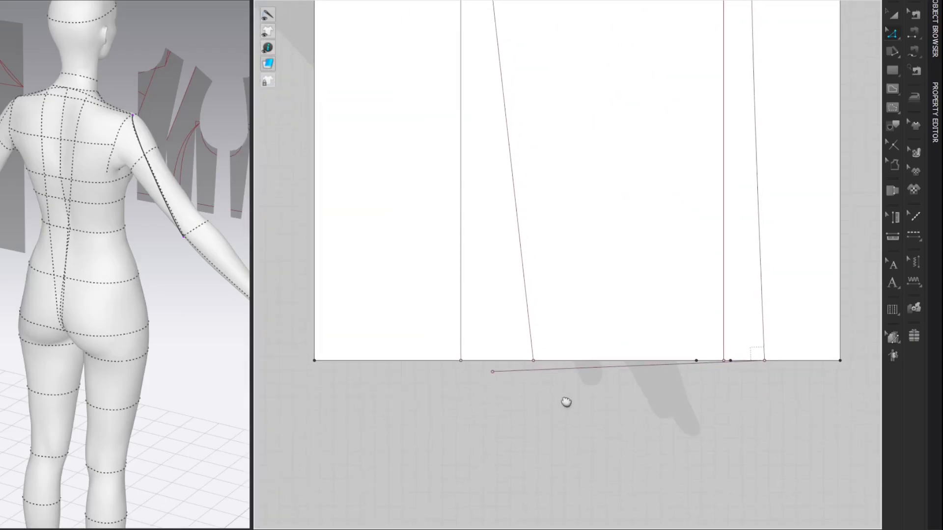
left_click(533, 362)
left_click(538, 370)
left_click_drag(536, 364, 534, 370)
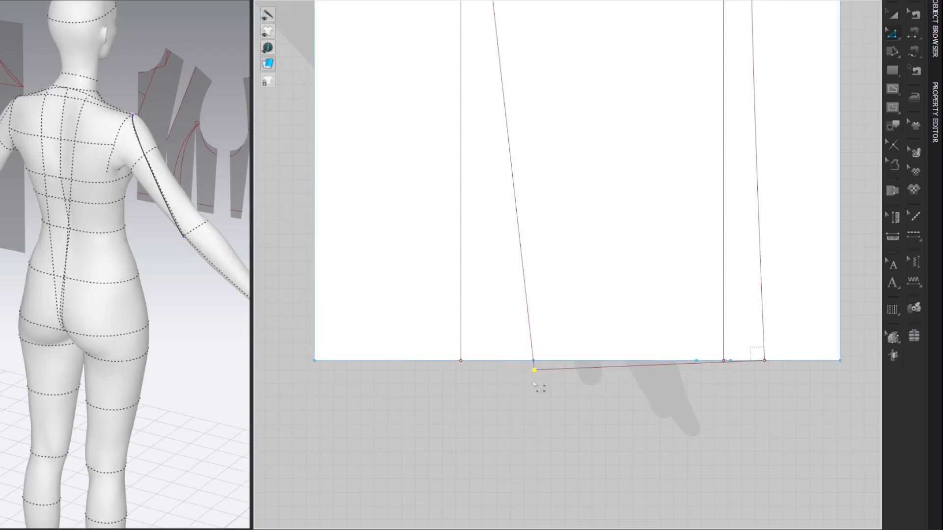
left_click(872, 72)
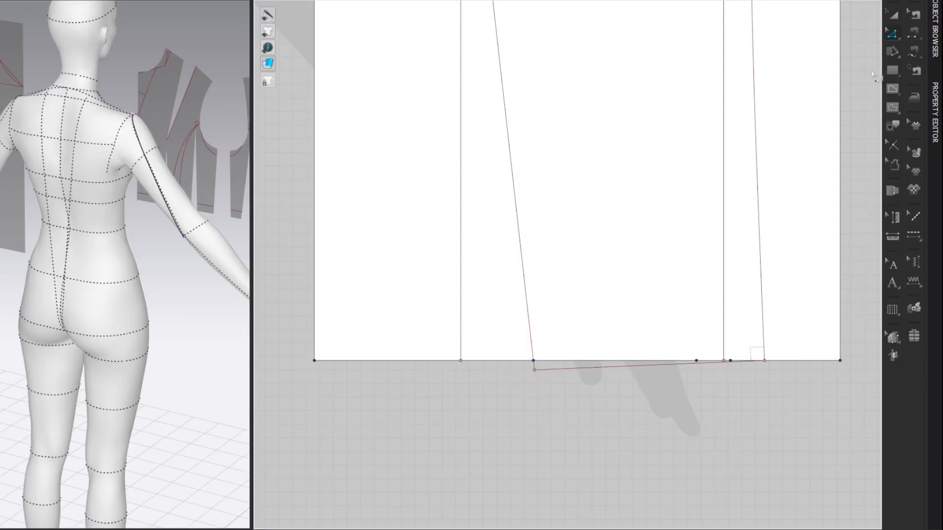
Step: Draw an internal line from the right end of the underarm curve to the hem point 2 cm inside the right vertical line
scroll(872, 72, "down", 6)
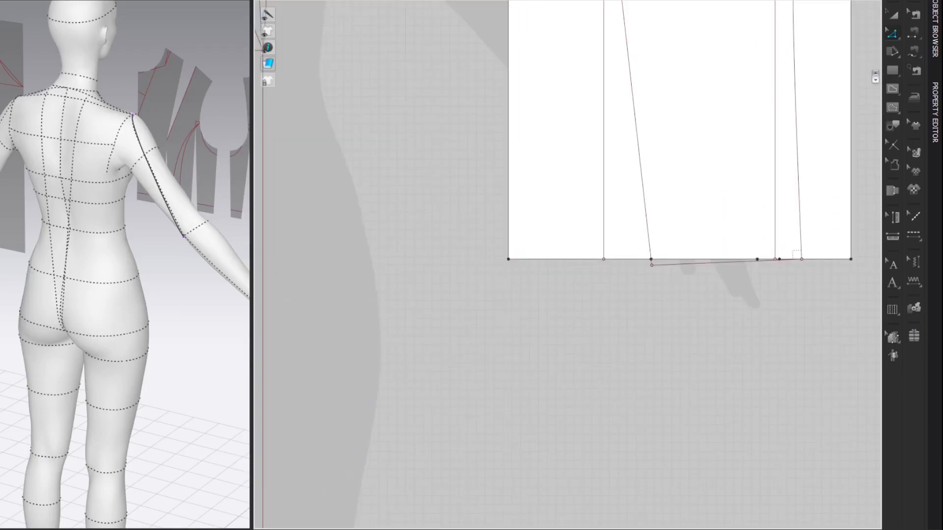
middle_click_drag(772, 169, 700, 222)
key("g")
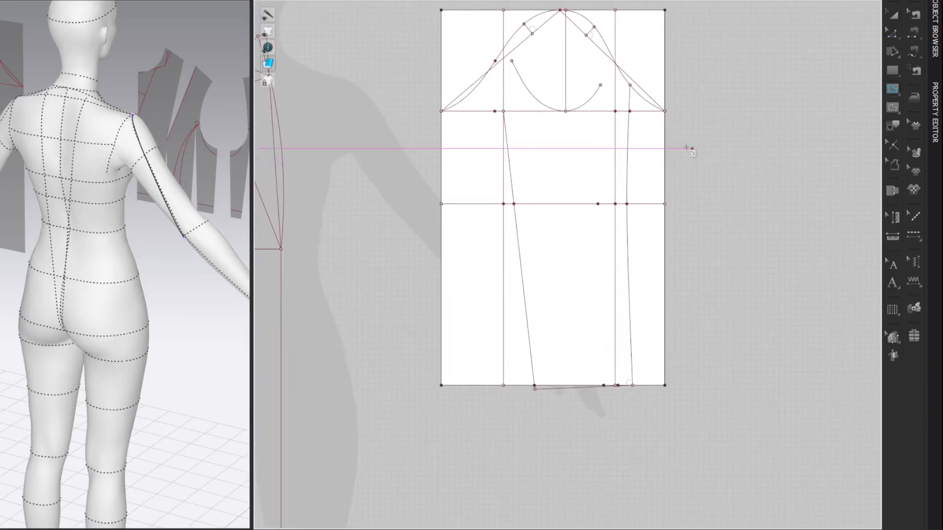
left_click(600, 85)
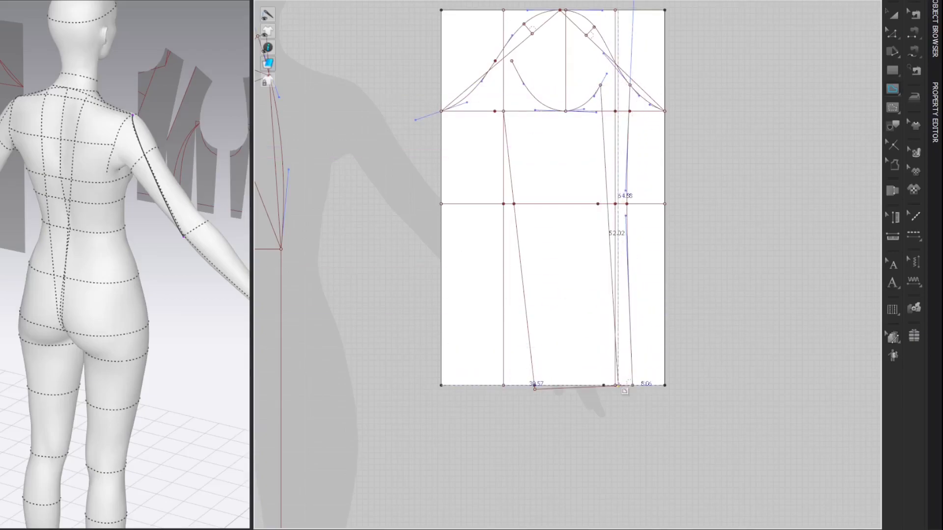
double_click(603, 385)
Step: Curve the new inner seam line through the elbow mark 3 cm inside the right vertical line
key("c")
left_click_drag(603, 214, 599, 215)
key("z")
left_click(777, 120)
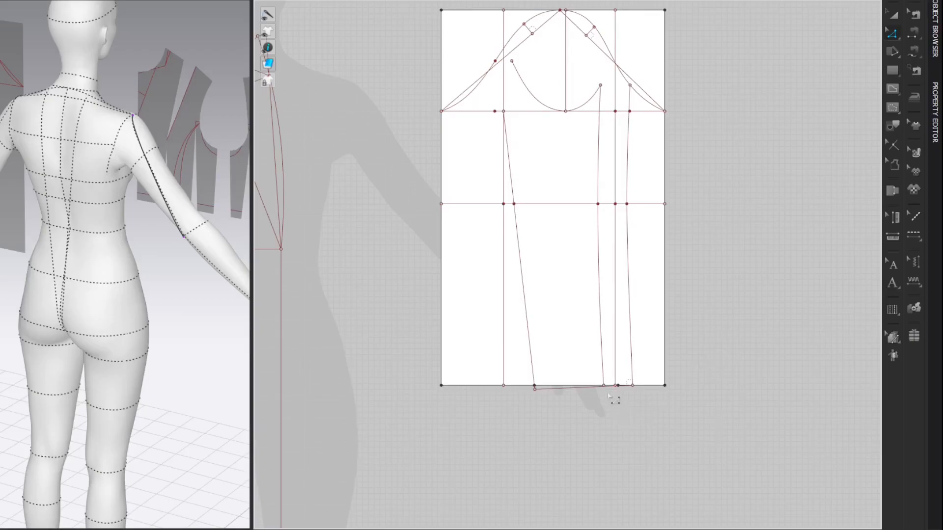
Step: Extend the lower end of the curved inner seam line down to the slanted hem line
scroll(610, 393, "up", 8)
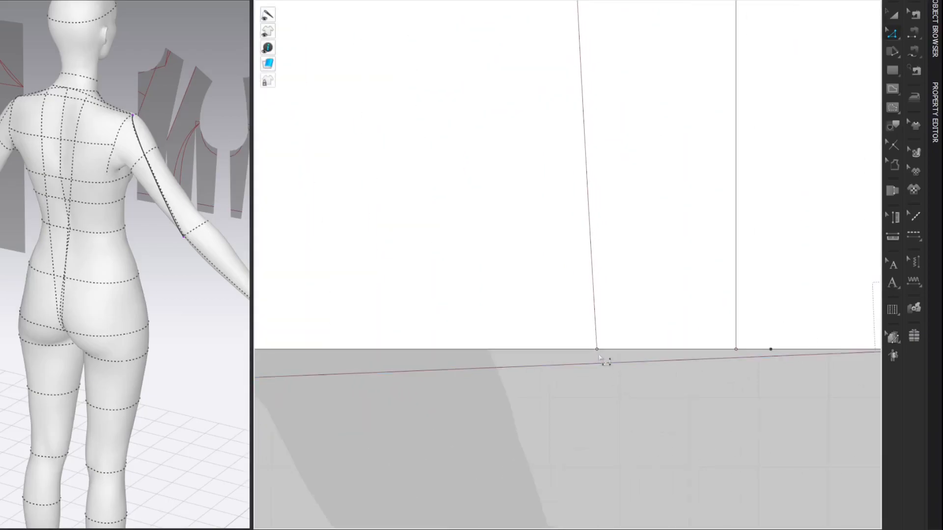
left_click(599, 356)
left_click_drag(598, 353, 600, 365)
left_click(604, 390)
Step: Draw an internal line from the left sleeve cap curve's lower point to the left end of the slanted hem line
scroll(606, 393, "down", 8)
middle_click_drag(747, 174, 738, 174)
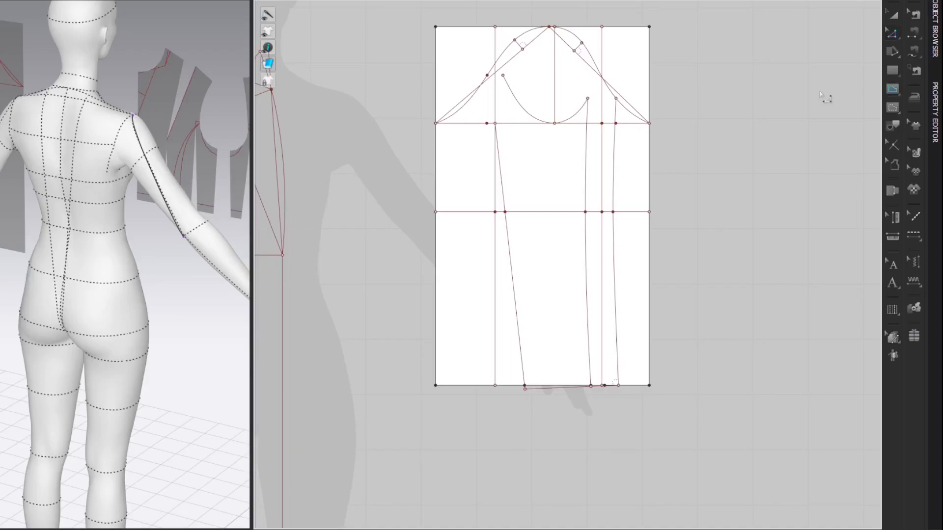
left_click(488, 76)
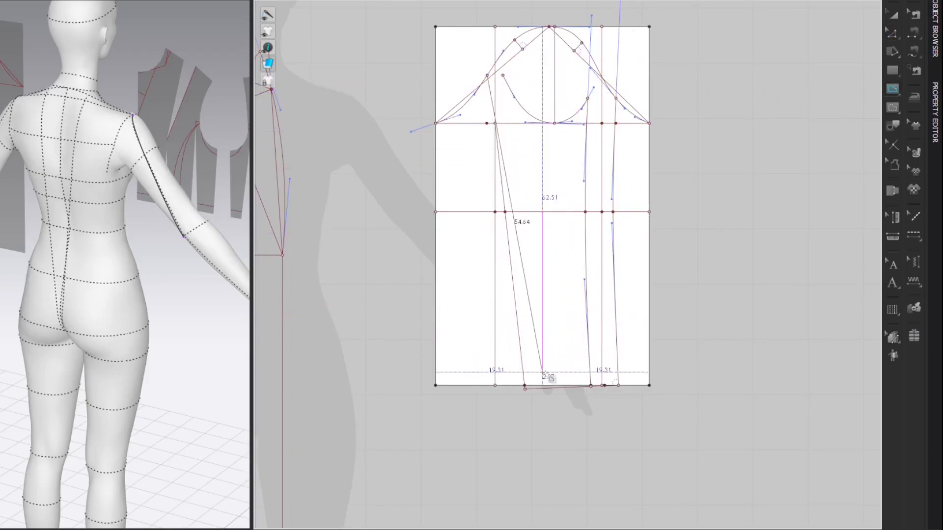
left_click(525, 388)
Step: Curve the new left seam line through the left vertical line's crossing with the elbow line
key("z")
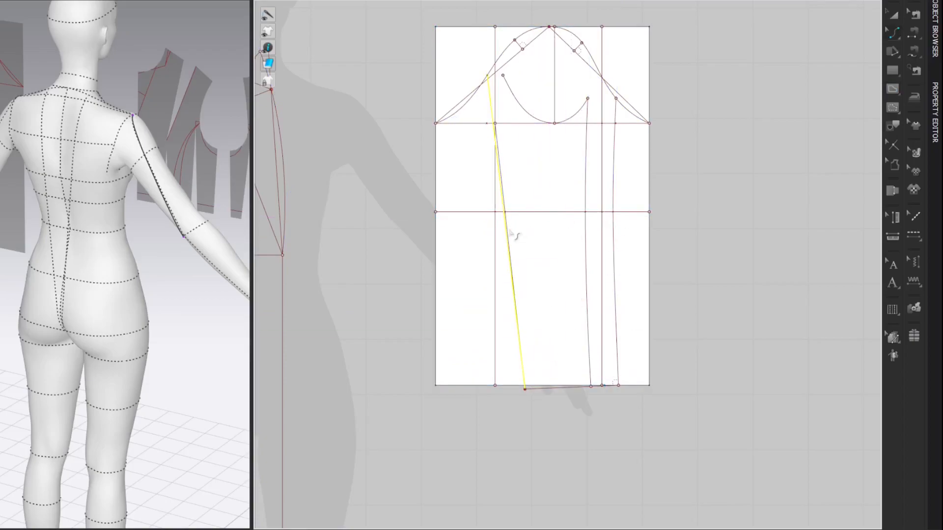
left_click_drag(513, 235, 499, 234)
key("z")
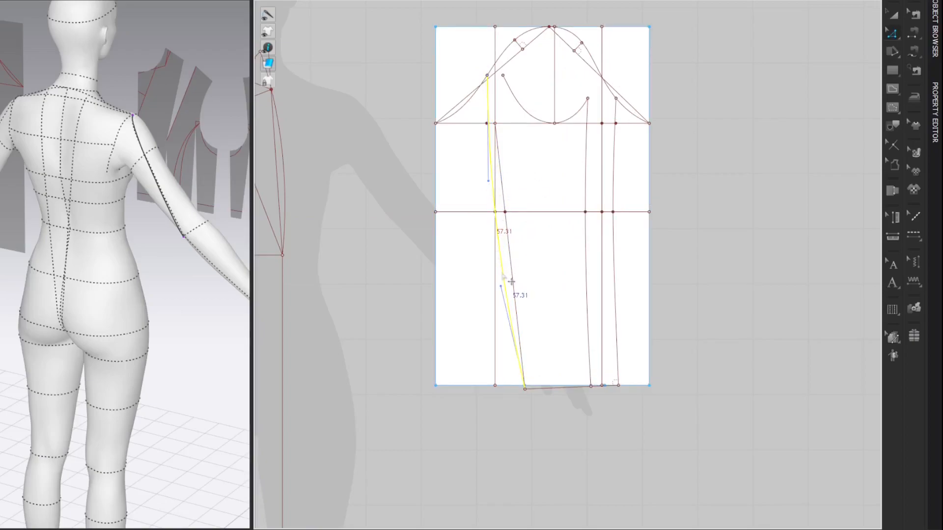
Step: Refine the curvature of the left sleeve seam just above and below the elbow line
left_click_drag(509, 289, 496, 226)
left_click_drag(488, 181, 491, 201)
left_click(753, 102)
left_click(501, 230)
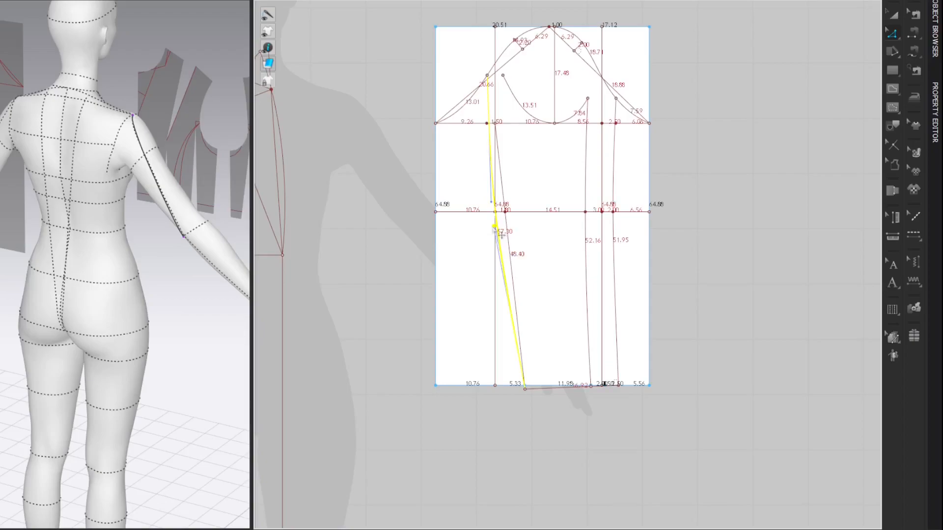
left_click(758, 95)
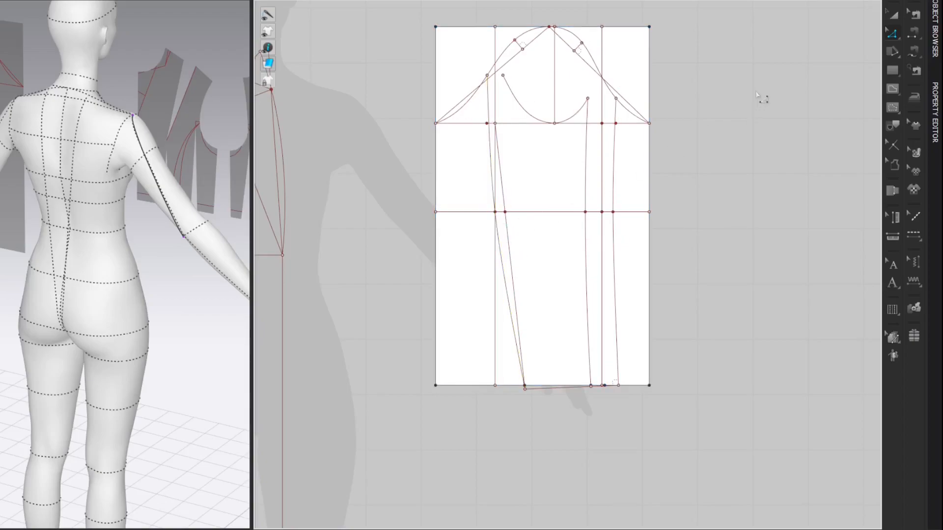
Step: Draw an internal line from the under sleeve cap's left end to the slanted hem's left end and curve it through the elbow mark
key("g")
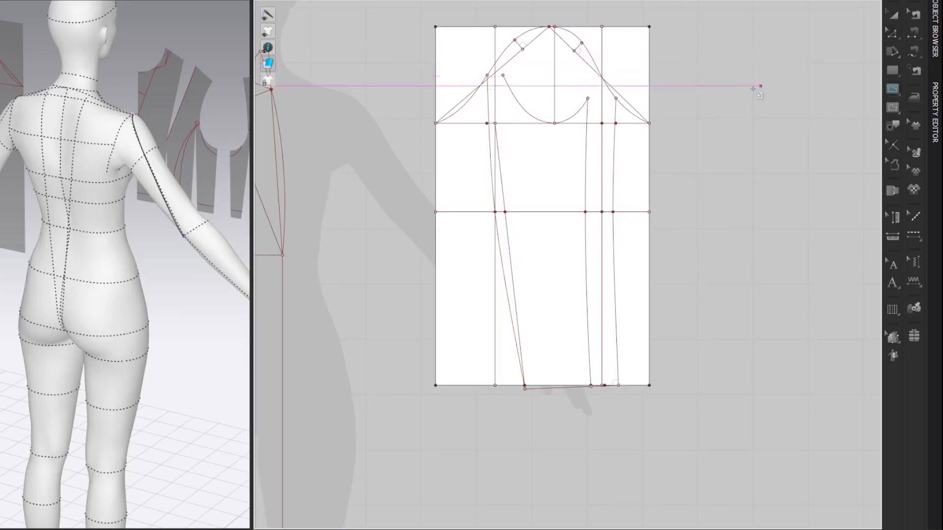
double_click(525, 390)
key("c")
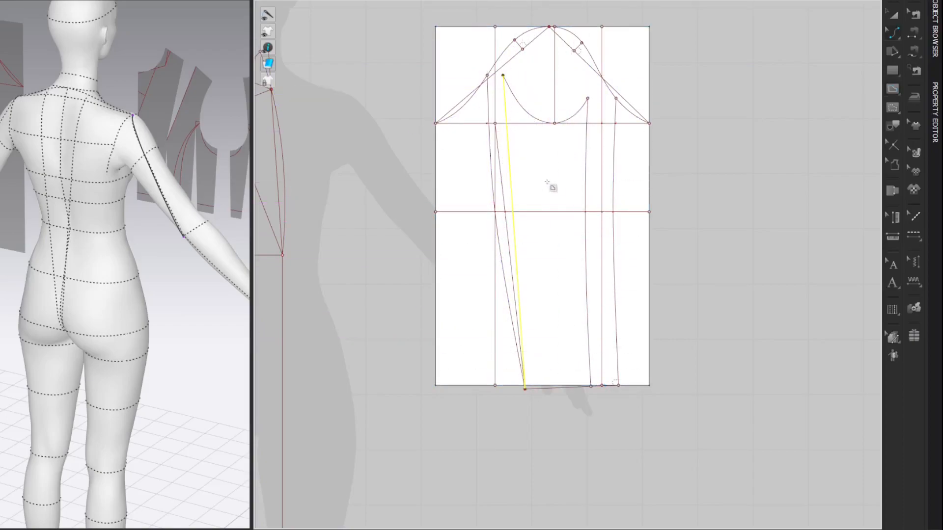
key("v")
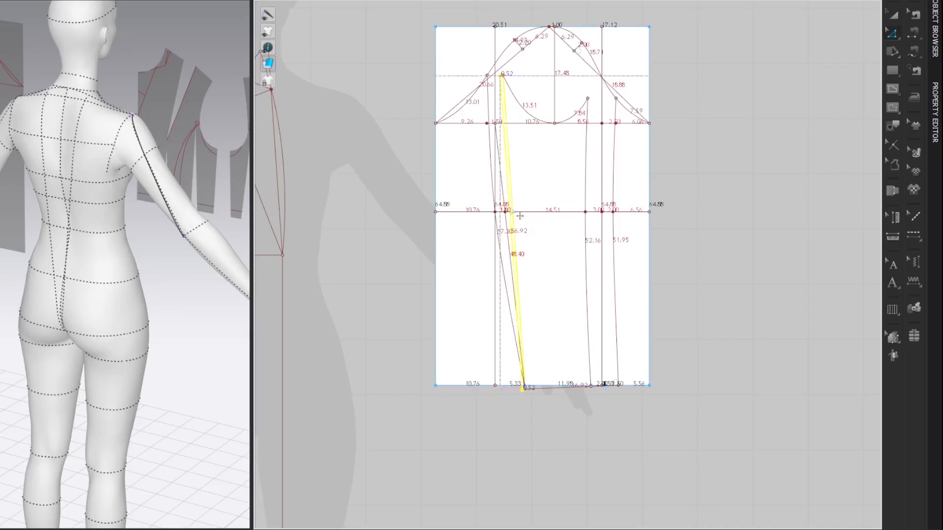
key("c")
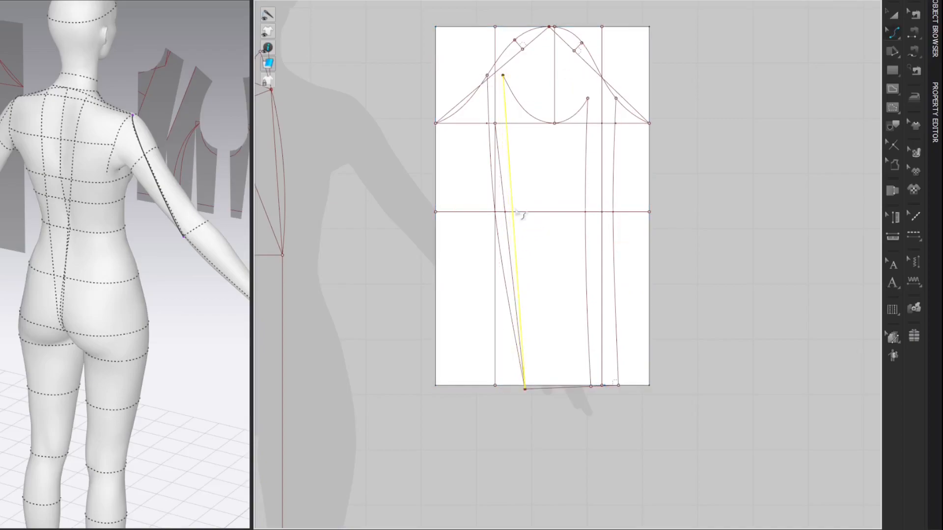
key("z")
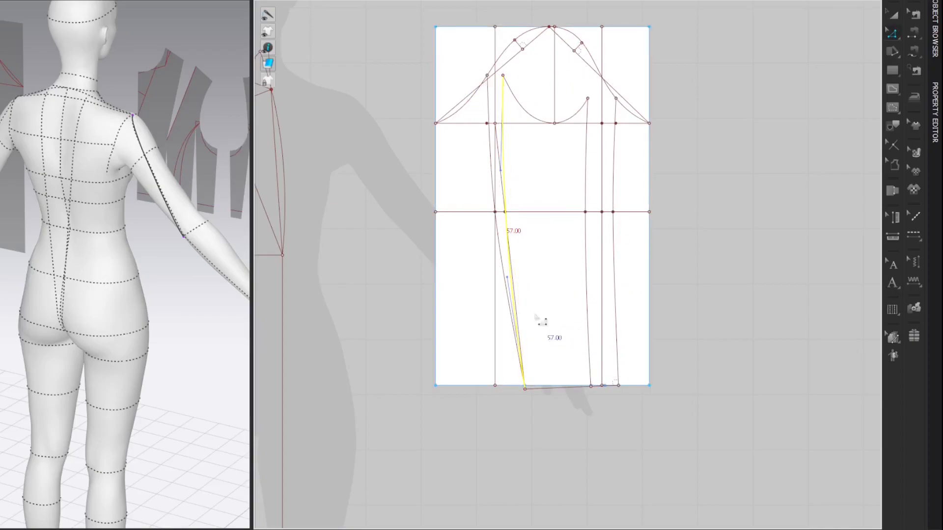
left_click_drag(508, 278, 504, 223)
left_click_drag(502, 171, 510, 213)
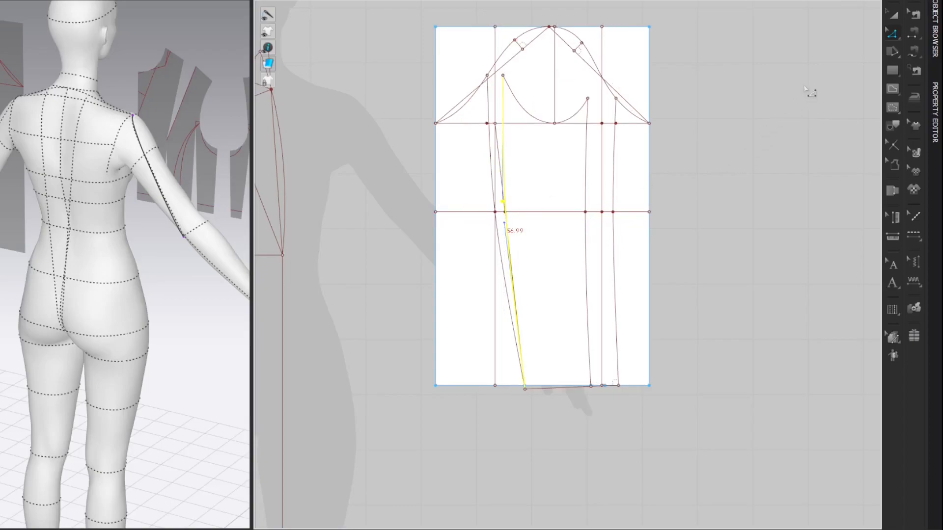
left_click(806, 90)
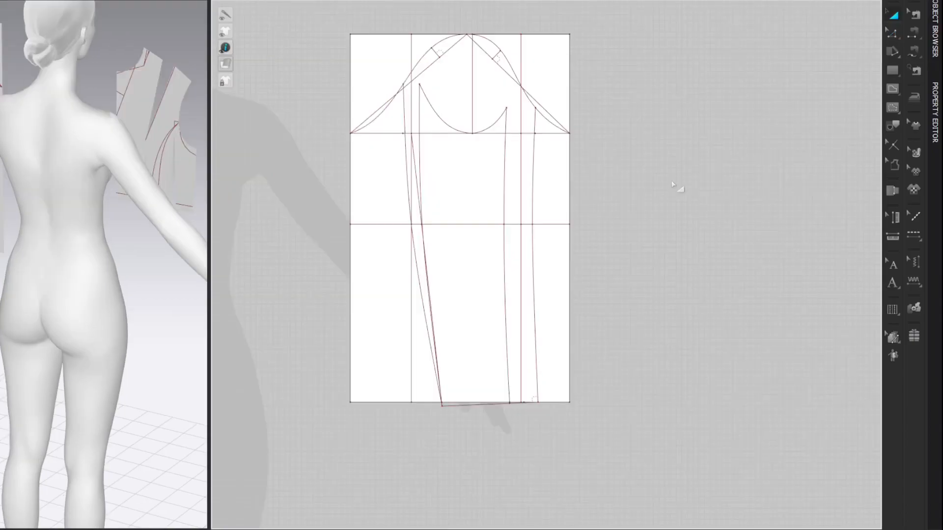
Step: Move the coat draft closer to the older bodice blocks and bring the sleeve block beside it
scroll(675, 185, "down", 5)
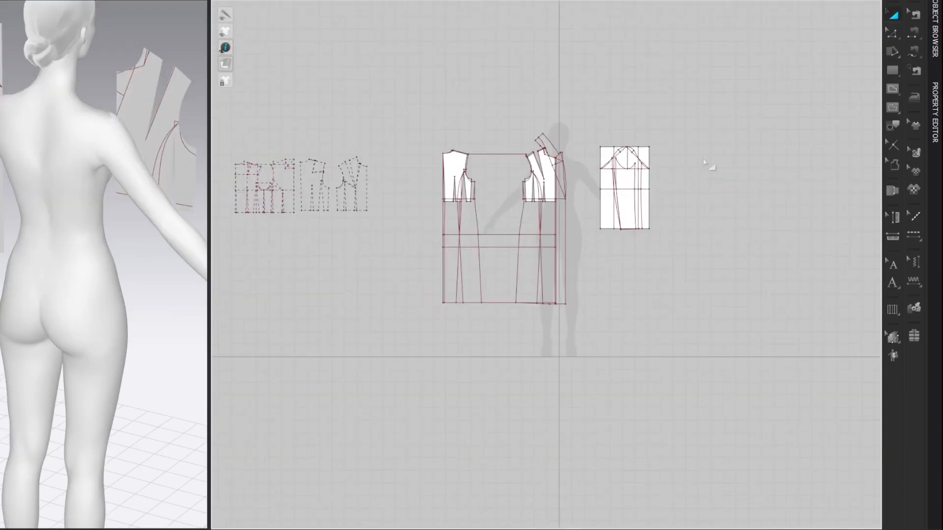
left_click_drag(763, 236, 548, 349)
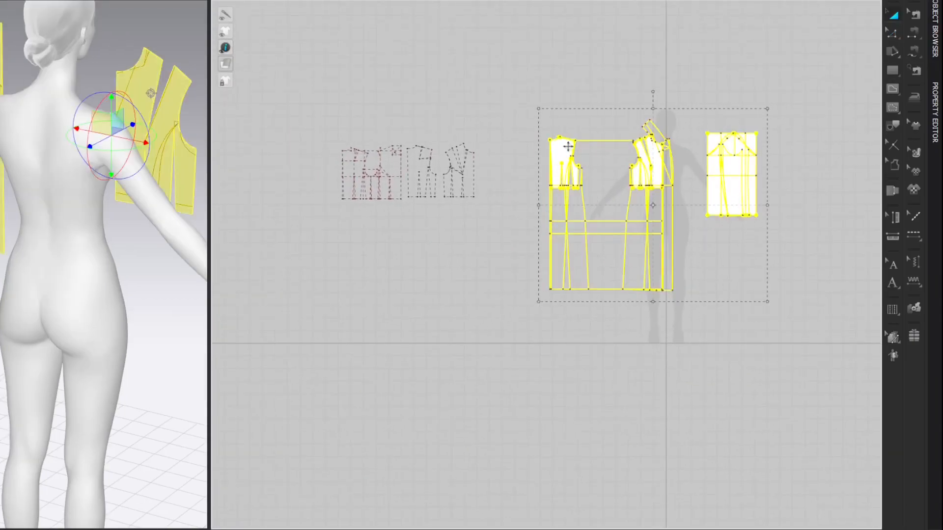
left_click_drag(563, 148, 497, 145)
left_click(739, 115)
left_click_drag(645, 162, 621, 162)
left_click(746, 102)
Step: Move all patterns clear of the avatar silhouette and reset their 2D arrangement
left_click_drag(752, 69, 326, 310)
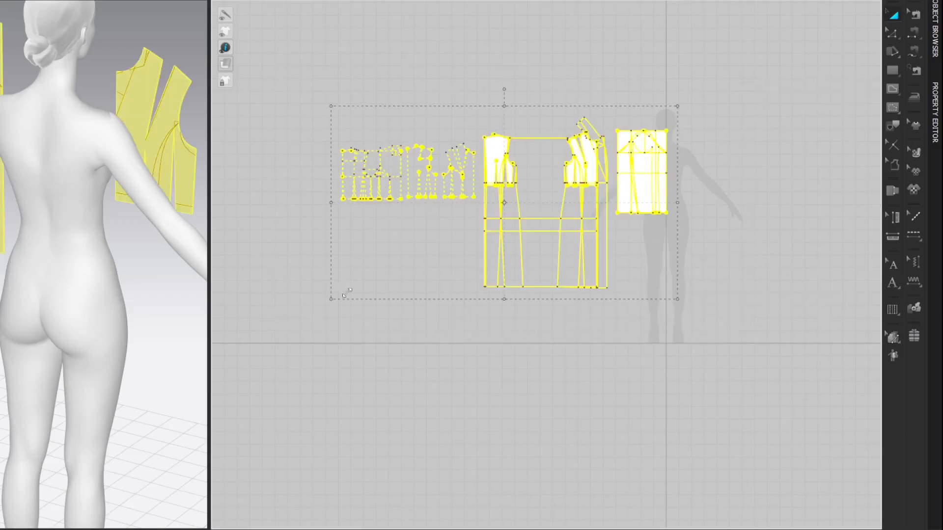
left_click_drag(644, 161, 449, 169)
right_click(189, 149)
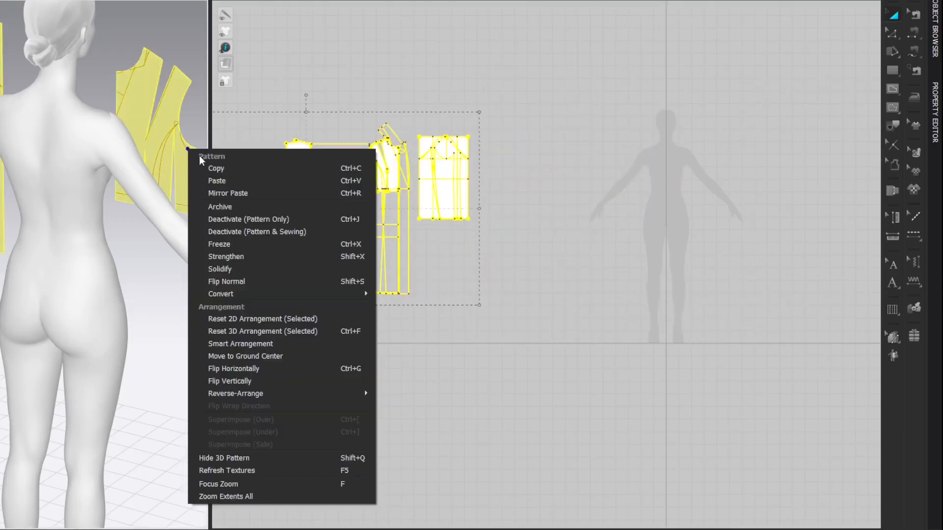
left_click(216, 319)
left_click(583, 142)
Step: Archive the coat draft and the sleeve block patterns
left_click_drag(551, 62, 274, 319)
right_click(430, 170)
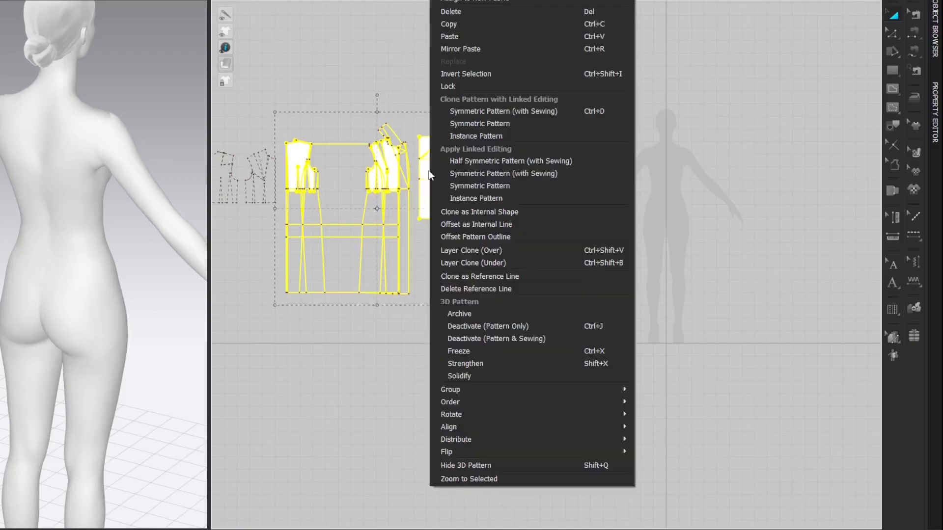
left_click(458, 313)
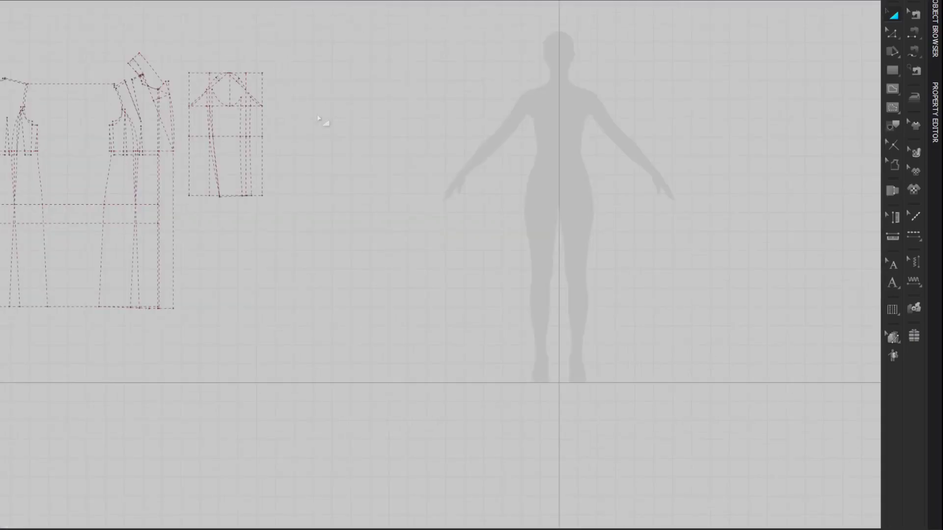
Step: Extend the lower end of the front panel seam line down to the slanted hem line
scroll(308, 164, "up", 3)
right_click_drag(317, 168, 634, 193)
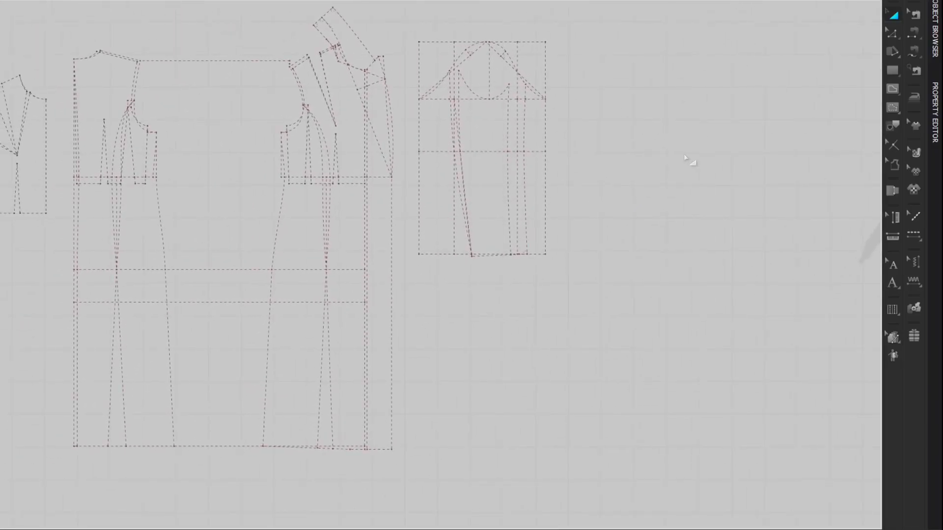
key("z")
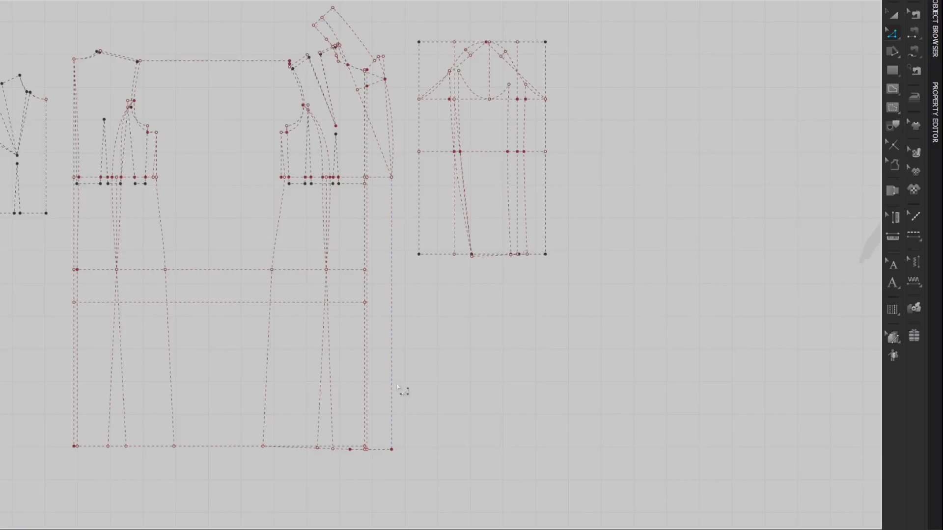
scroll(298, 463, "up", 10)
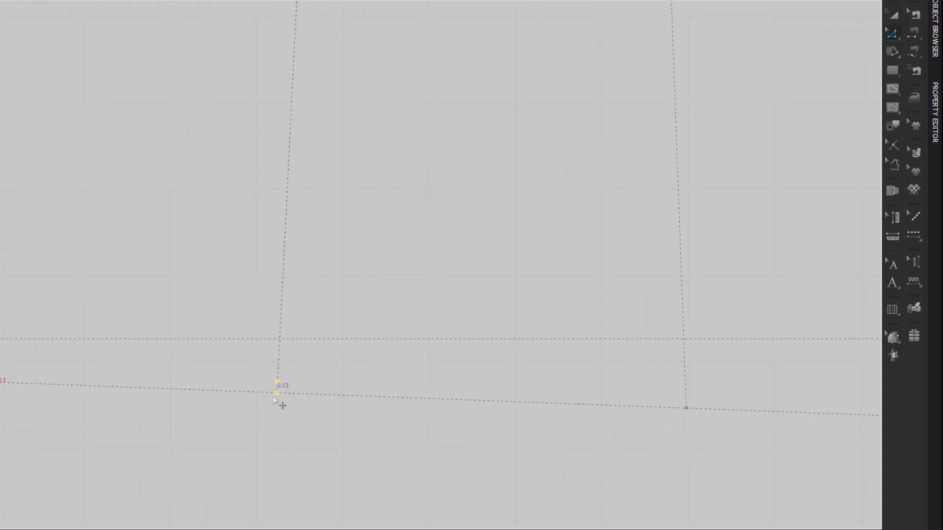
scroll(270, 427, "down", 6)
Step: Select the front edge, hem and lower panel seam of the coat front for tracing
scroll(266, 425, "down", 2)
middle_click_drag(463, 174, 471, 255)
scroll(470, 256, "down", 2)
scroll(470, 257, "down", 2)
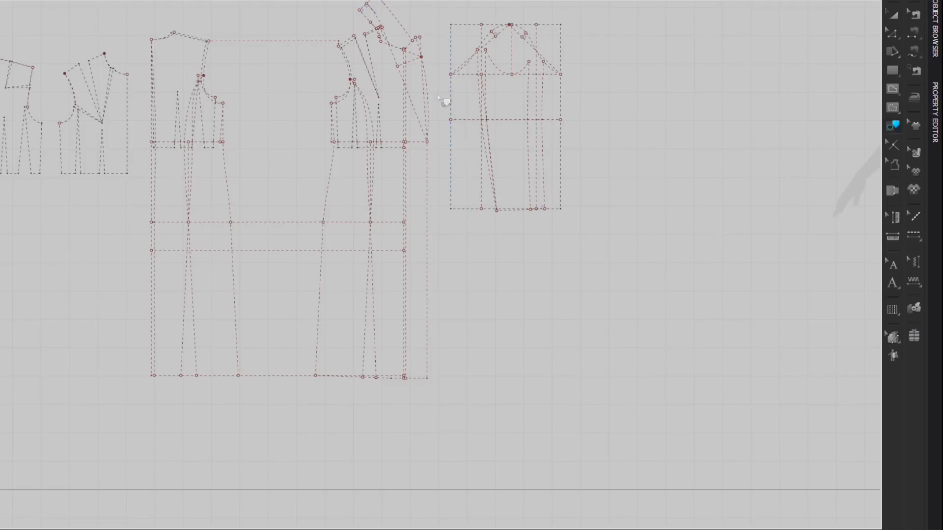
left_click(426, 156, "shift")
left_click(415, 379, "shift")
scroll(412, 384, "up", 5)
scroll(381, 377, "down", 3)
left_click(326, 374, "shift")
left_click(241, 367, "shift")
scroll(252, 374, "down", 3)
Step: Add the upper panel seam, armhole, shoulder and shoulder dart lines of the coat front to the trace selection
middle_click_drag(290, 280, 293, 318)
middle_click_drag(297, 243, 305, 306)
middle_click_drag(300, 209, 309, 286)
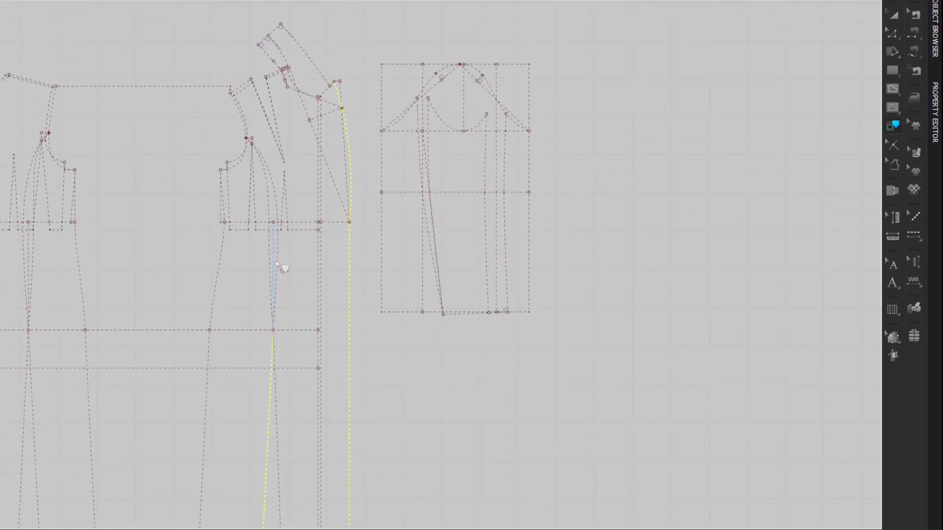
left_click(276, 265, "shift")
left_click(244, 85, "shift")
scroll(274, 75, "up", 4)
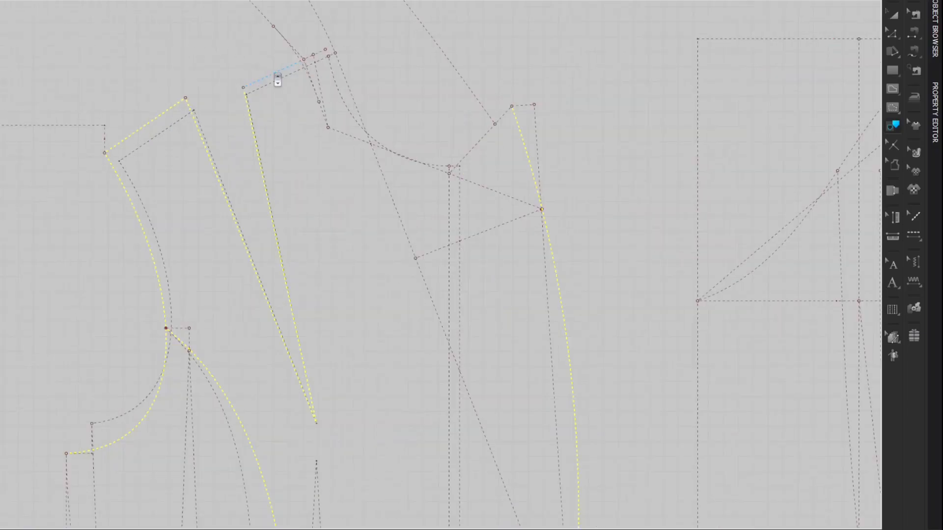
Step: Add the remaining shoulder segment, the neckline and the lapel's upper edge to the trace selection
left_click(274, 74, "shift")
left_click(362, 143, "shift")
left_click(478, 144, "shift")
left_click(508, 117, "shift")
scroll(598, 116, "down", 6)
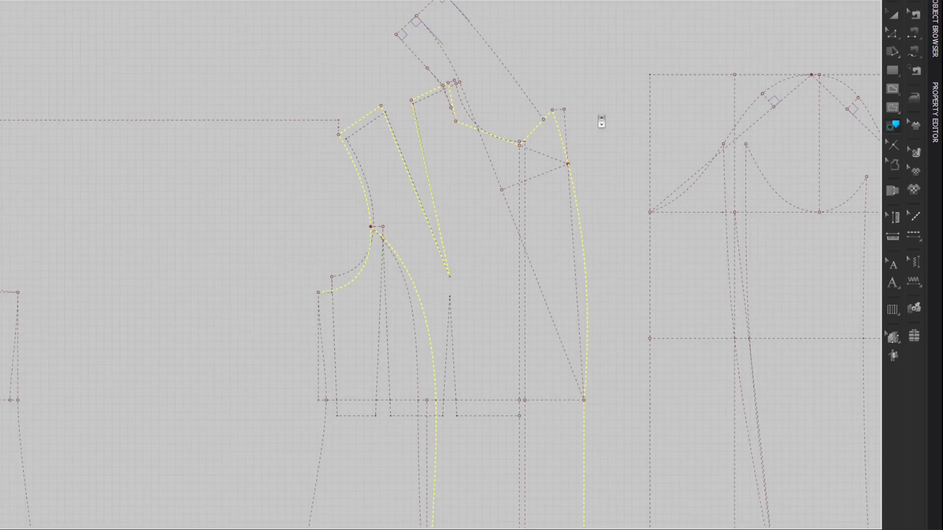
Step: Trace the selected outline as a new front panel pattern and place it over the avatar silhouette
middle_click_drag(612, 137, 376, 52)
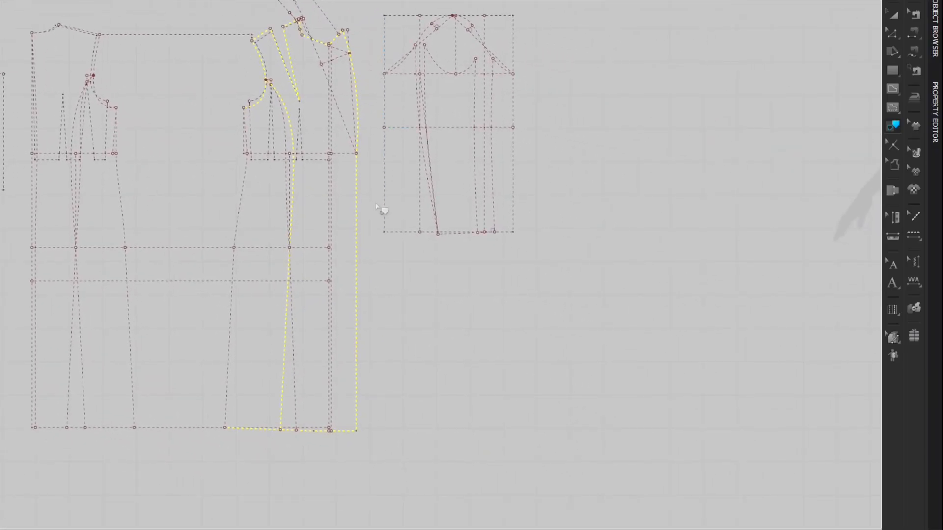
right_click(356, 209)
left_click(366, 215)
mouse_move(625, 207)
middle_mouse_down()
mouse_move(436, 226)
mouse_move(472, 222)
mouse_move(276, 217)
mouse_move(284, 219)
middle_mouse_up()
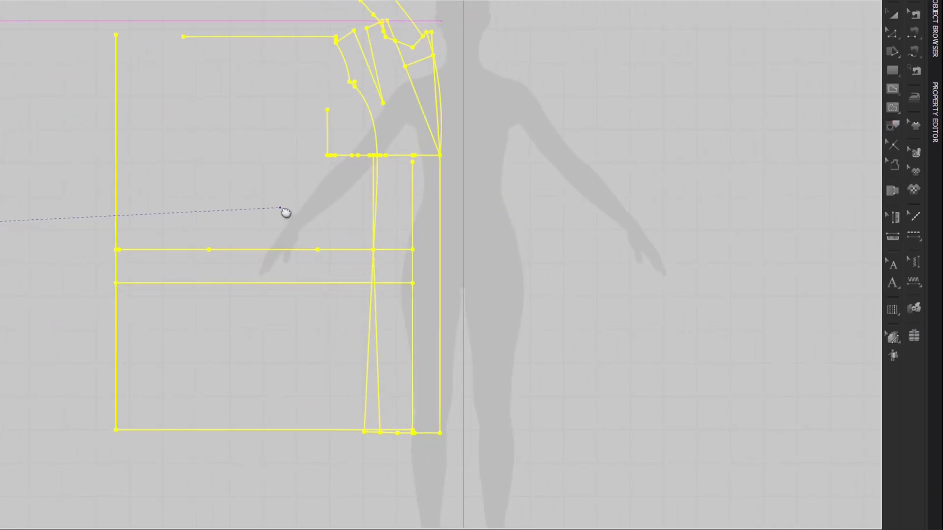
left_click(280, 216)
Step: Delete the leftover collar and lapel construction lines near the front panel's lapel point
key("z")
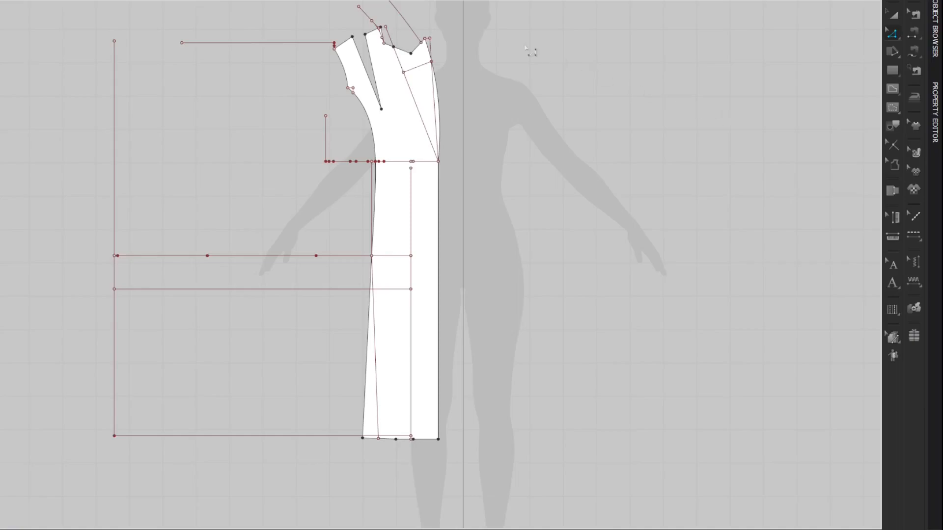
left_click(415, 30)
key("Delete")
left_click(432, 47)
key("Delete")
left_click(431, 73)
key("Delete")
Step: Delete the leftover back, hip and hem construction lines extending outside the front panel
left_click_drag(57, 25, 265, 500)
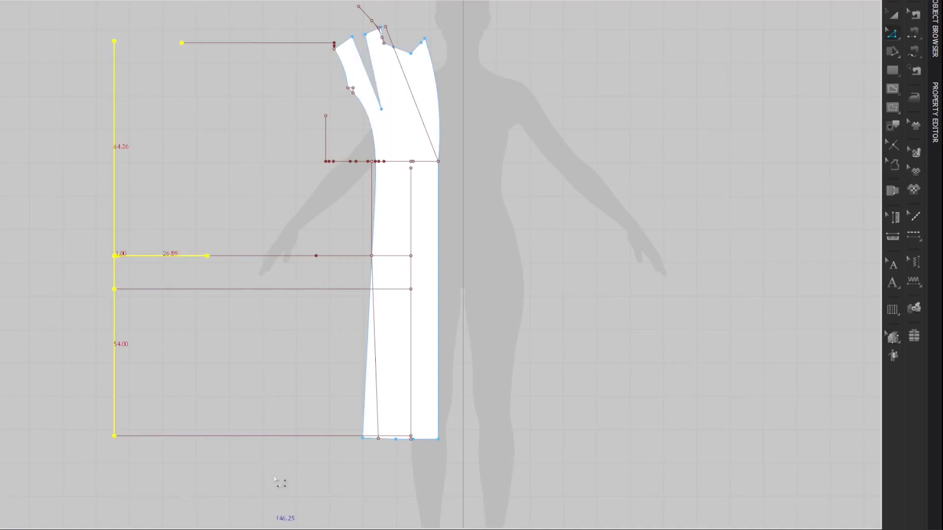
key("Delete")
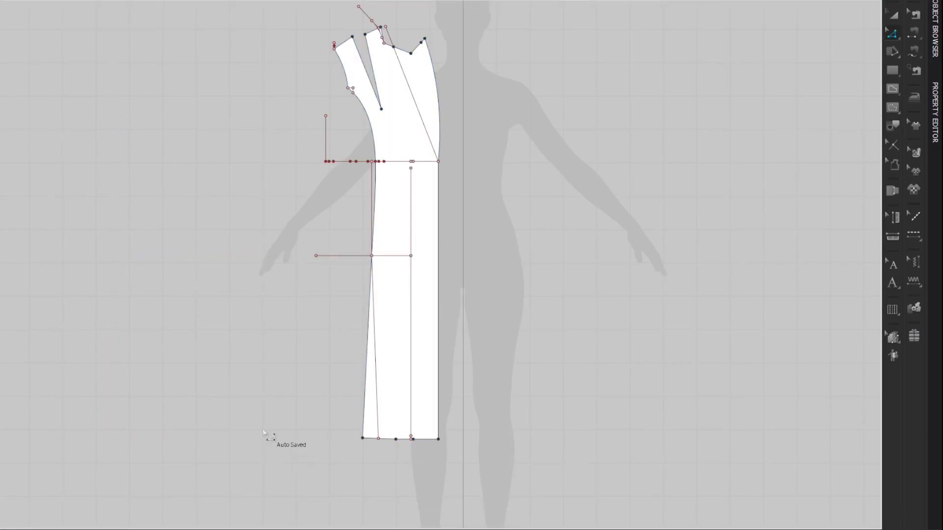
left_click(348, 256)
key("Delete")
Step: Delete the leftover panel seam lines and the segmented vertical center front line from the front panel
left_click(379, 297)
left_click(384, 301)
key("Delete")
left_click(382, 217)
key("Delete")
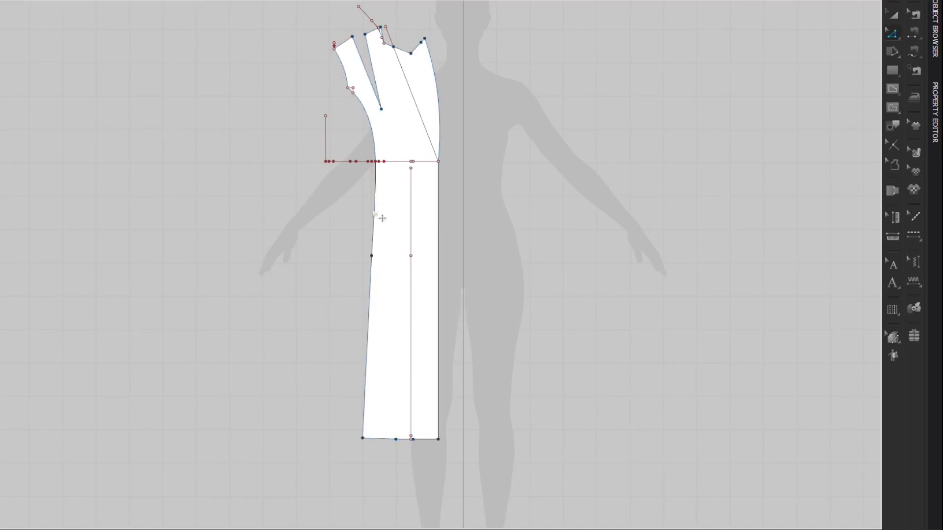
left_click(411, 222)
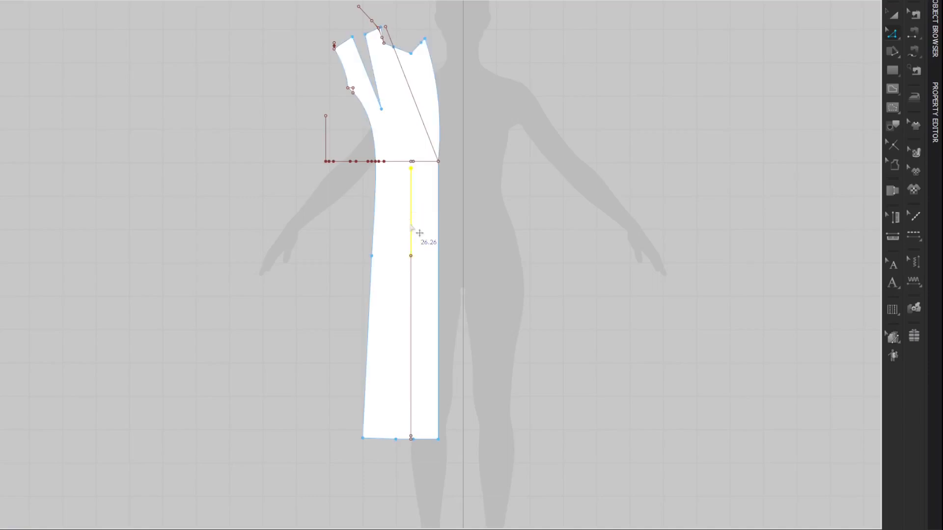
key("Delete")
left_click(411, 281)
key("Delete")
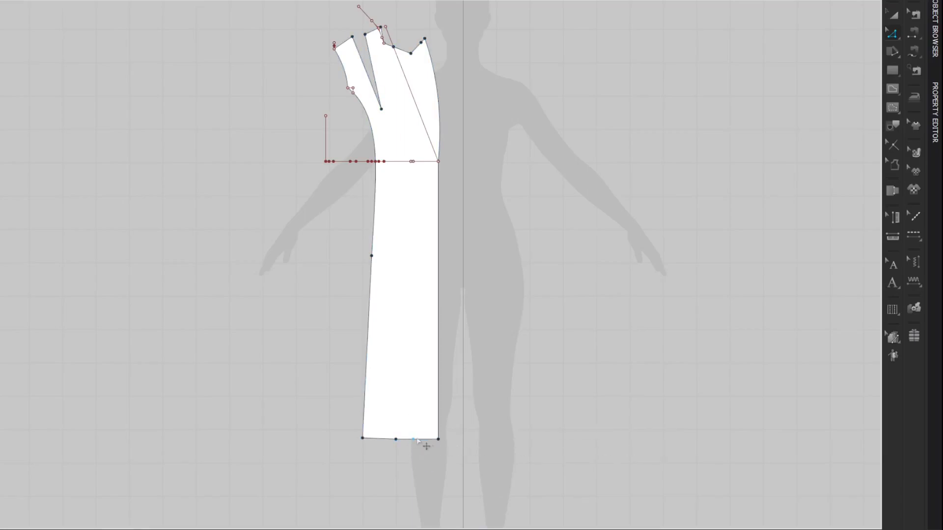
Step: Draw a vertical internal line from the hem point 7.5 cm inside the front edge up to the waistline
key("shift+l")
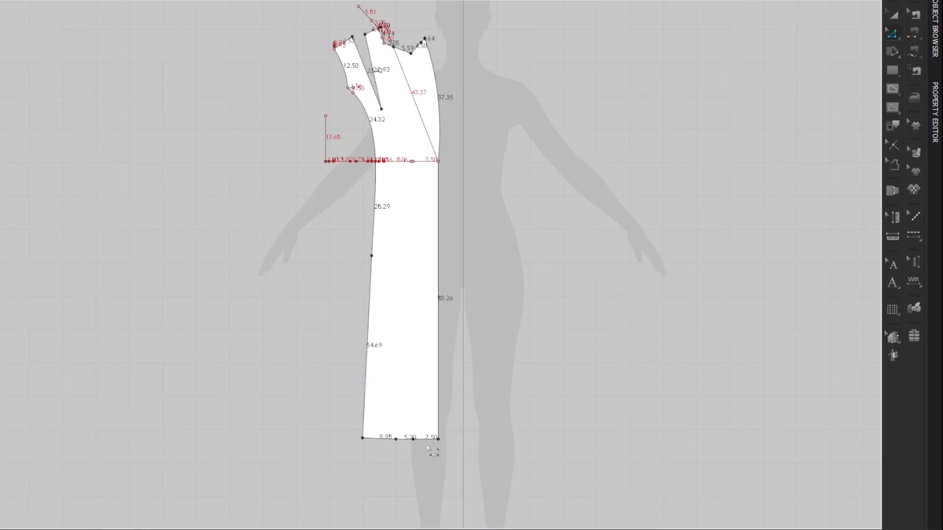
key("g")
left_click(413, 439)
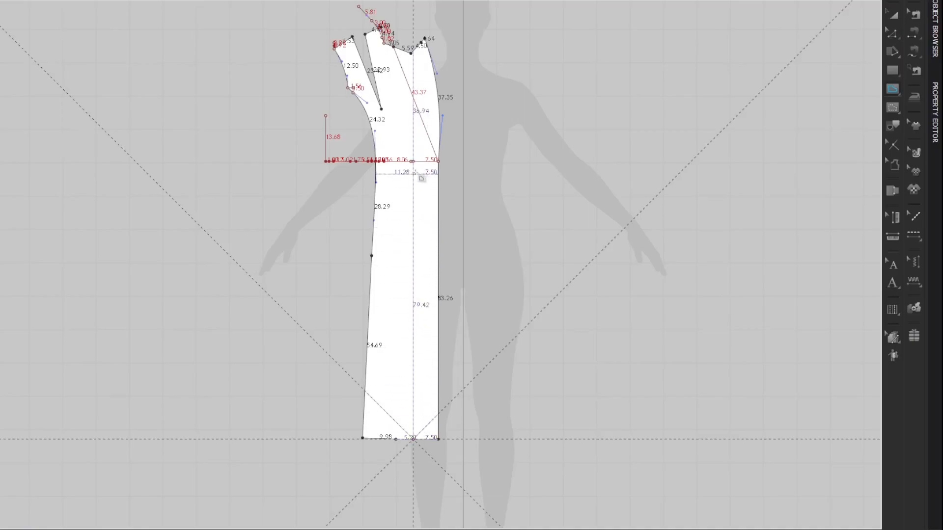
double_click(413, 162)
key("z")
key("shift+l")
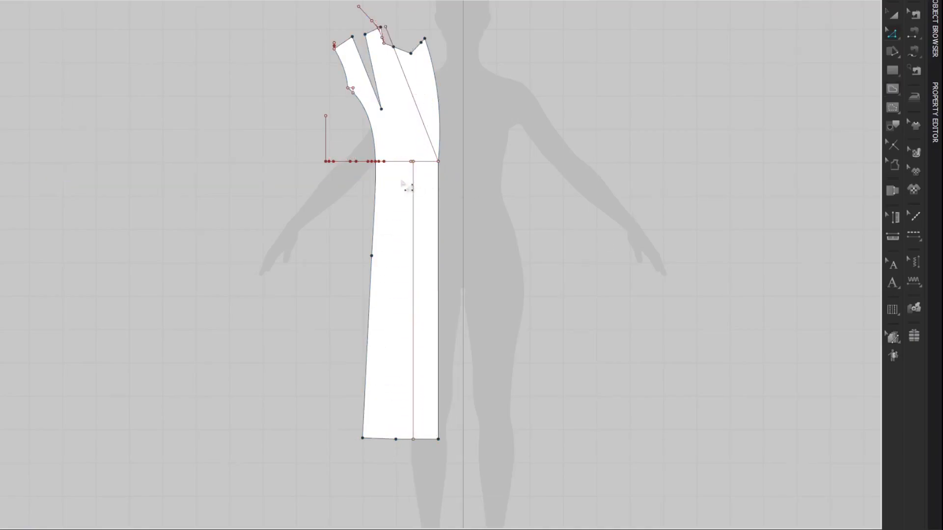
Step: Delete the horizontal waistline and its attached construction segments from the front panel
left_click(426, 174)
left_click(400, 162)
key("Delete")
Step: Delete the leftover construction segments around the armhole, the waistline and the shoulder of the front panel
left_click_drag(343, 81, 357, 105)
key("Delete")
mouse_move(317, 30)
left_mouse_down()
mouse_move(343, 48)
mouse_move(378, 8)
left_mouse_up()
key("Delete")
key("Delete")
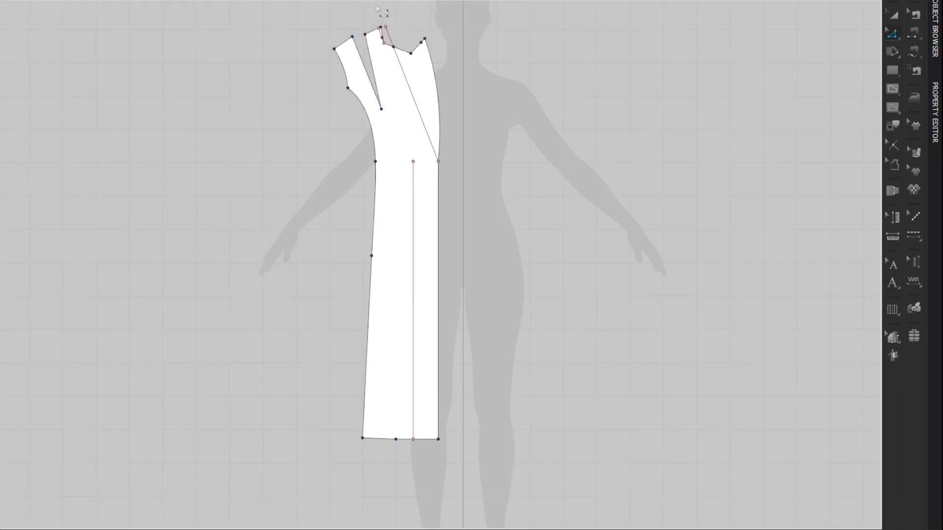
Step: Trim the diagonal lapel line back to the neckline point and remove the small leftover segments at the front panel's neckline
left_click(386, 37)
left_click(386, 38)
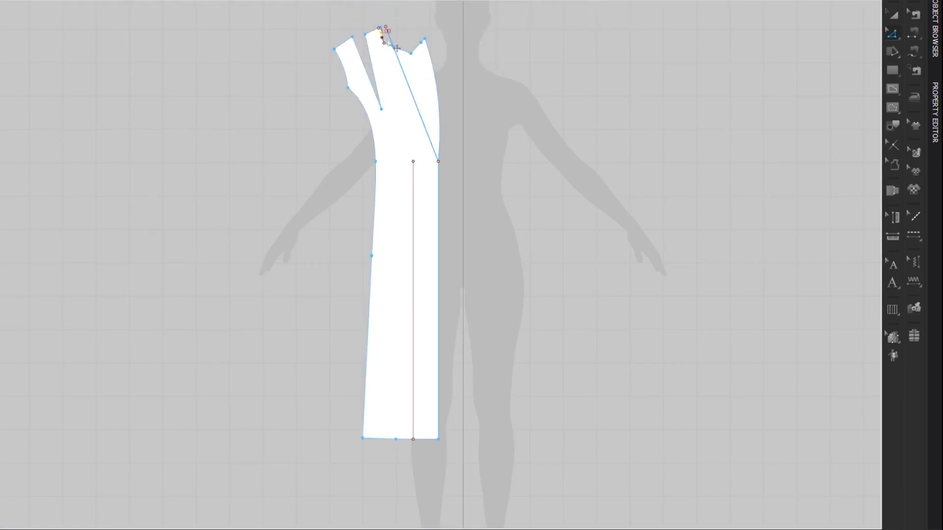
left_click(393, 47)
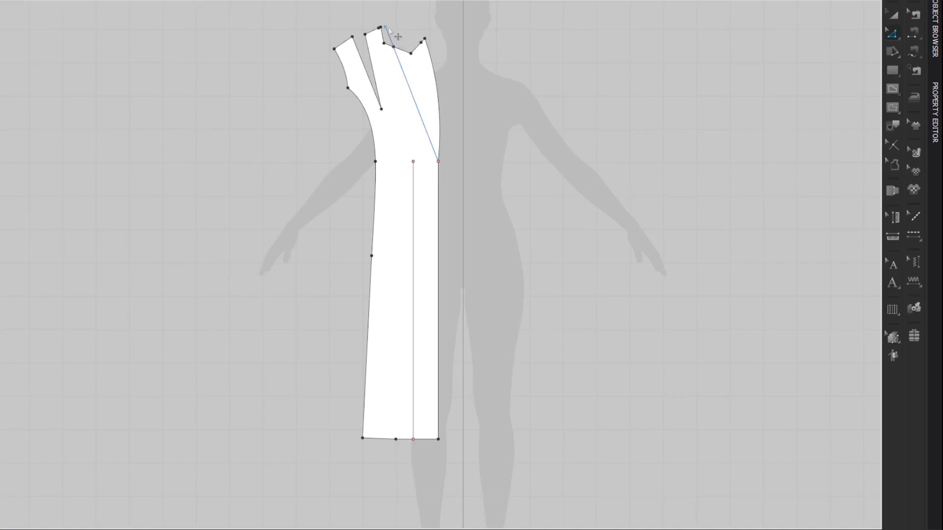
left_click(398, 38)
left_click(400, 44)
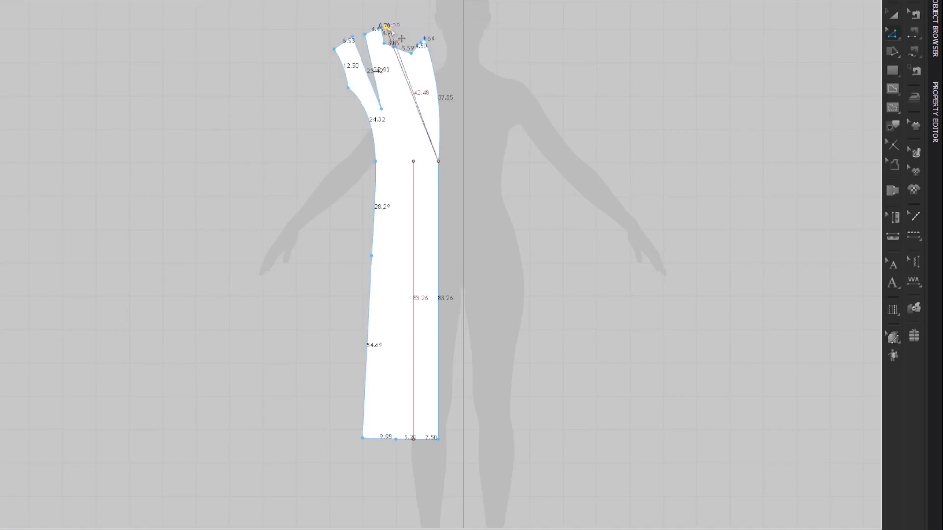
left_click(564, 76)
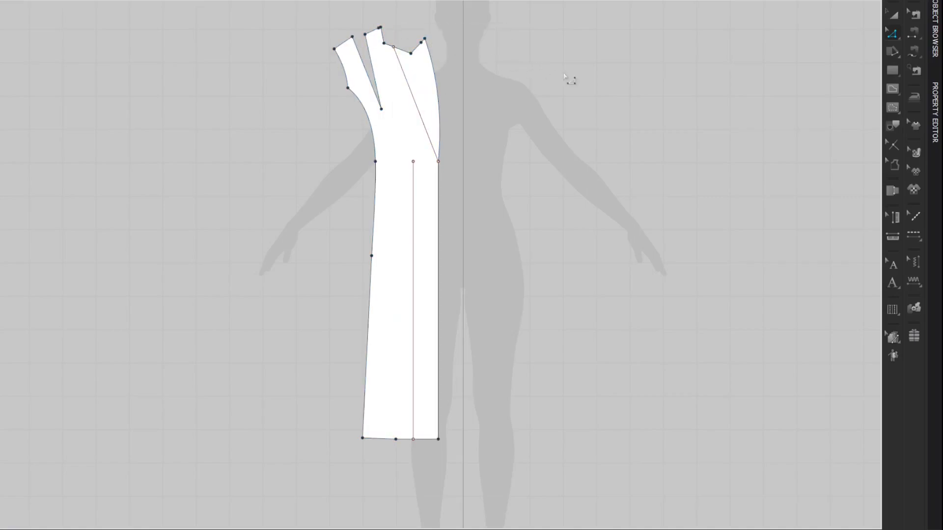
left_click(388, 41)
left_click(391, 41)
Step: Offset the vertical internal line once toward the side seam by 7.5 cm, without extending it to the pattern outline
right_click(413, 320)
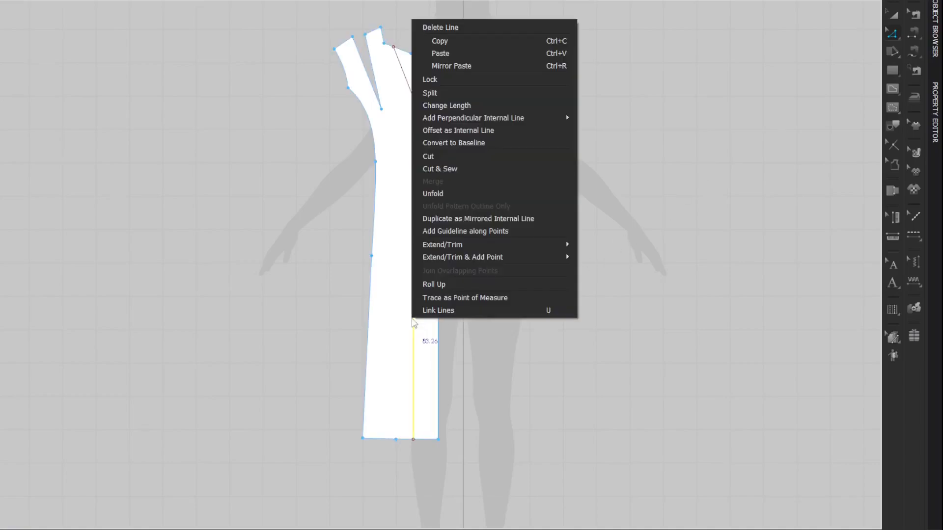
left_click(548, 130)
left_click_drag(418, 146, 225, 132)
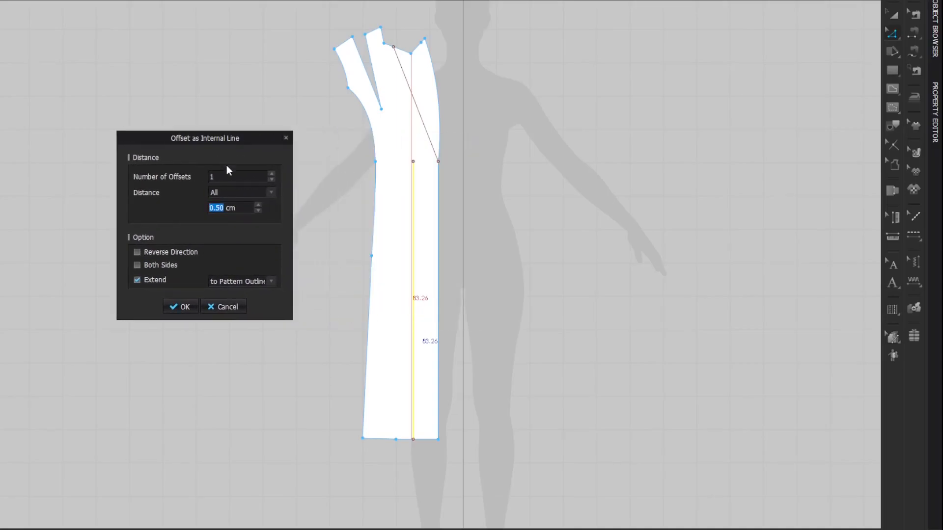
type("7.5")
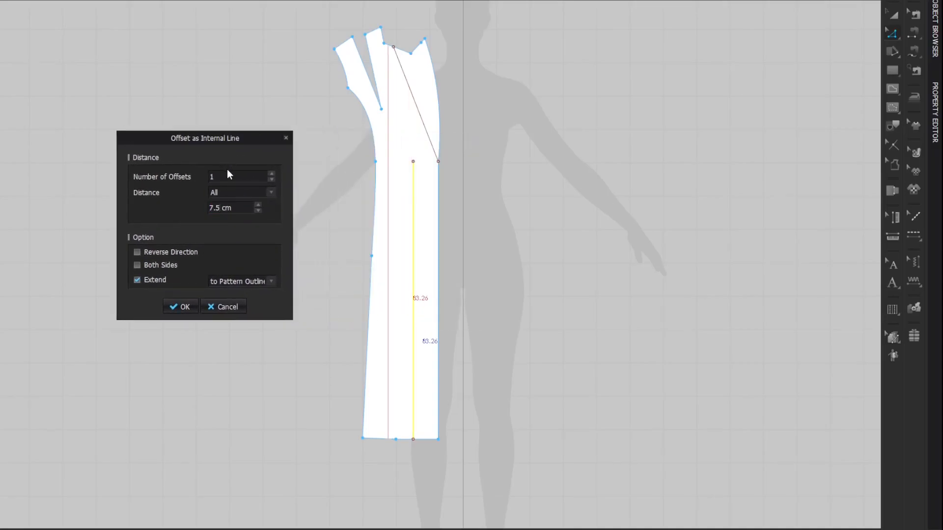
left_click(137, 279)
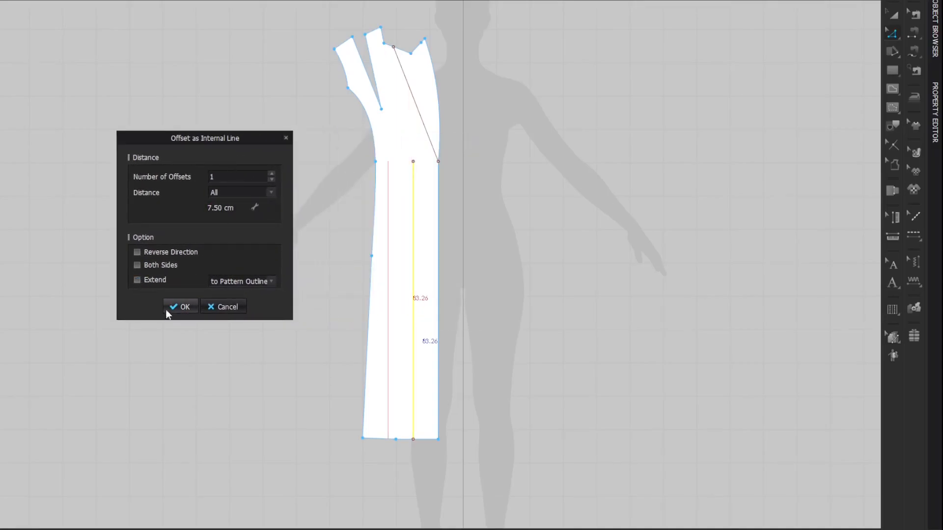
left_click(193, 300)
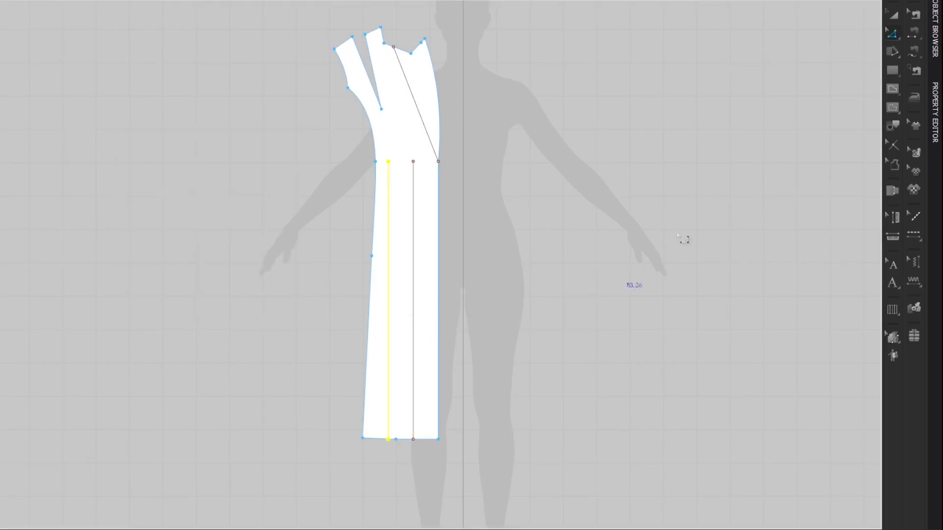
left_click(783, 113)
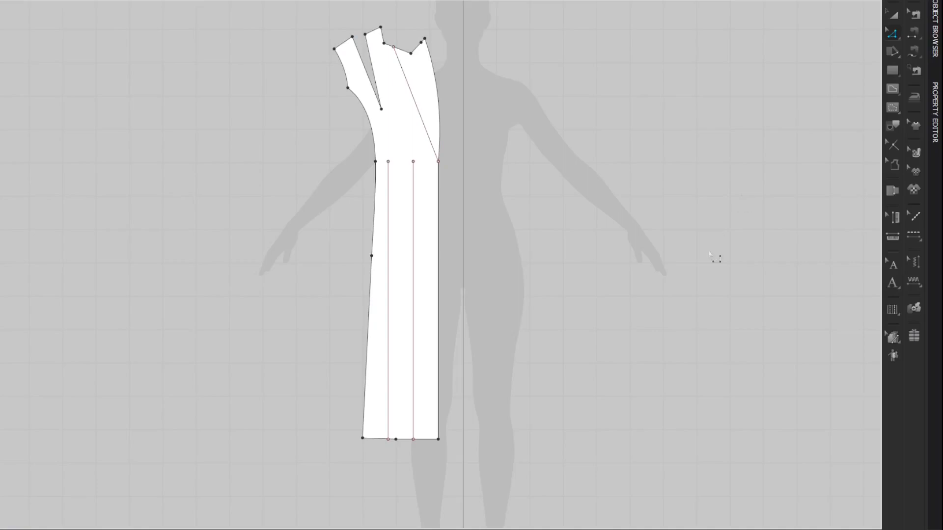
Step: Move the lower endpoint of the offset internal line up onto the slanted hem edge
scroll(386, 451, "up", 10)
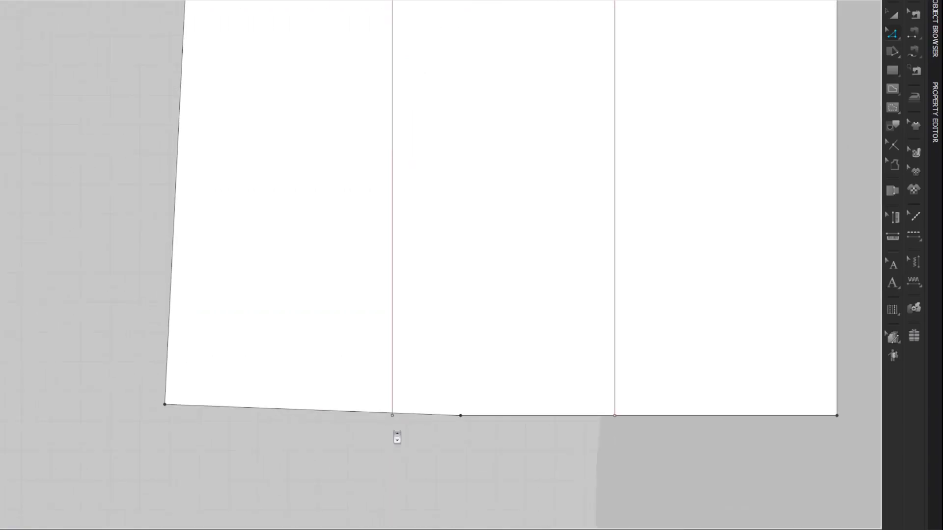
left_click_drag(392, 391, 392, 383)
scroll(390, 425, "down", 8)
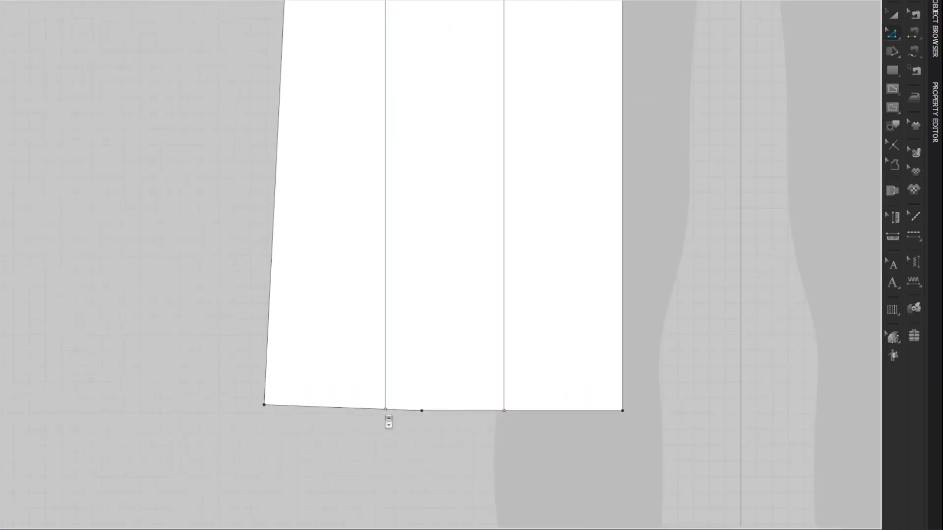
scroll(389, 421, "down", 5)
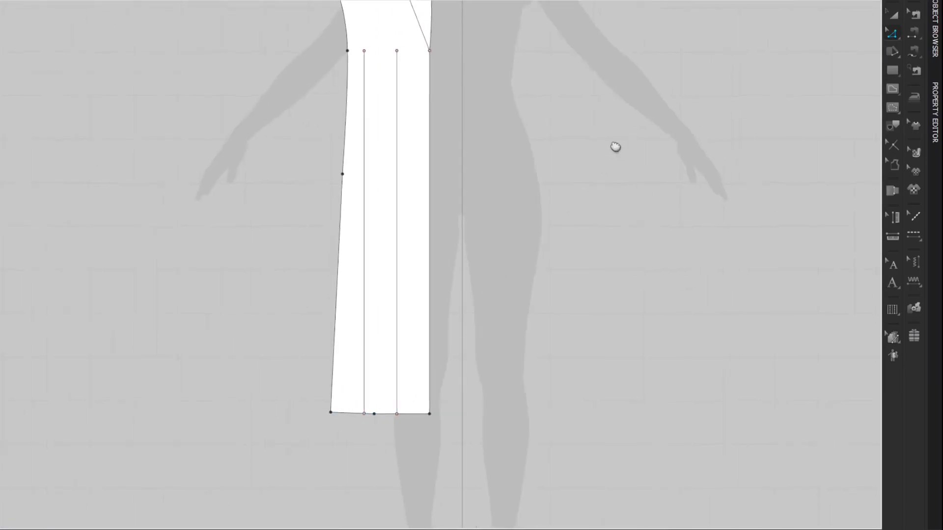
Step: Draw an internal line from the shoulder dart's tip to the armhole curve and place its outer endpoint on the outline
scroll(745, 93, "down", 2)
middle_click_drag(709, 88, 638, 168)
key("g")
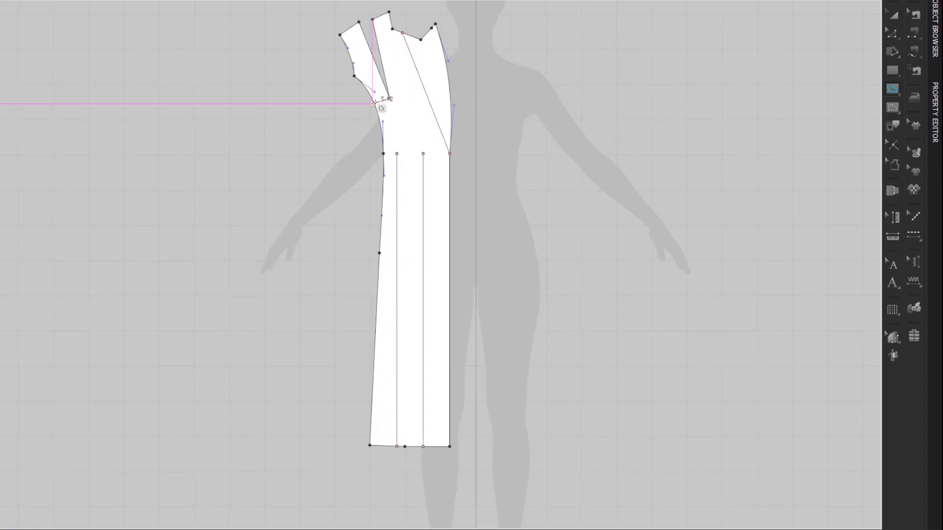
key("z")
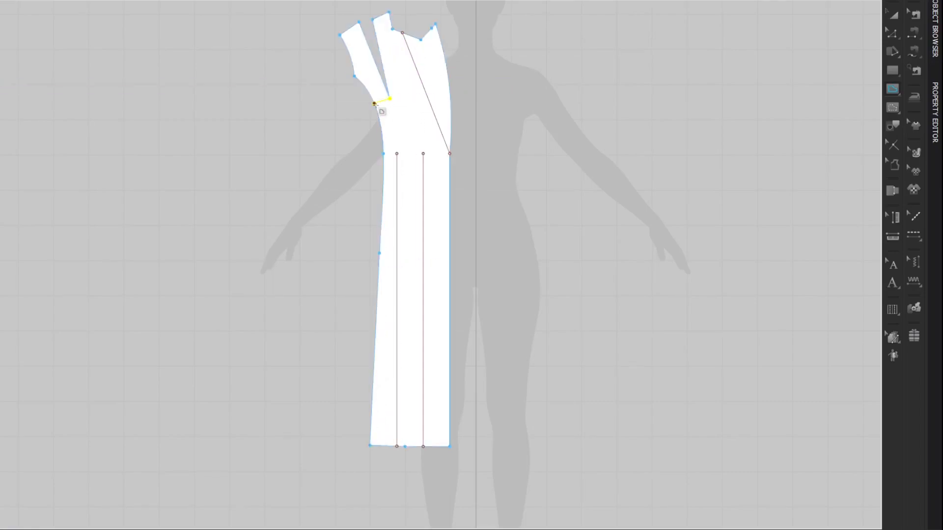
scroll(385, 102, "up", 3)
mouse_move(370, 109)
left_mouse_down()
mouse_move(358, 117)
mouse_move(370, 111)
left_mouse_up()
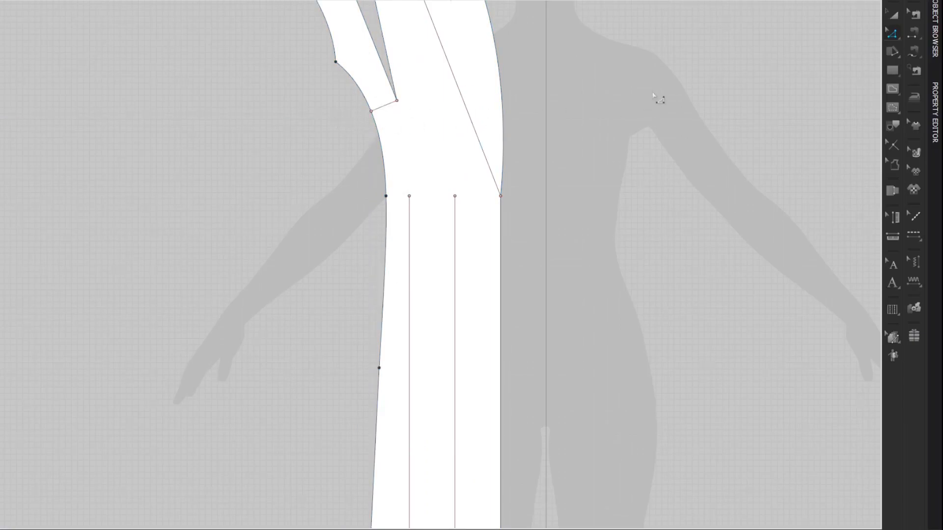
Step: Cut the front panel along the short line between the dart tip and the armhole curve
scroll(653, 93, "down", 4)
middle_click_drag(698, 89, 621, 93)
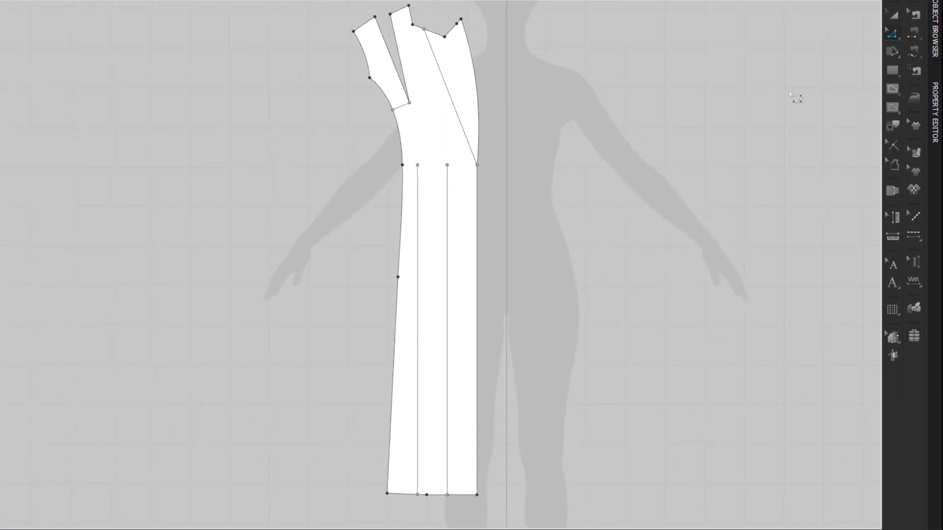
right_click(401, 105)
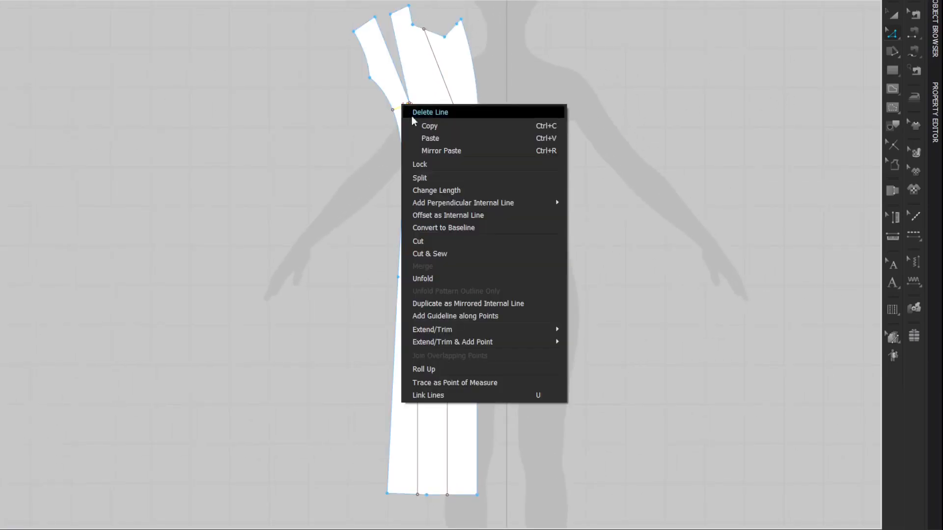
left_click(433, 241)
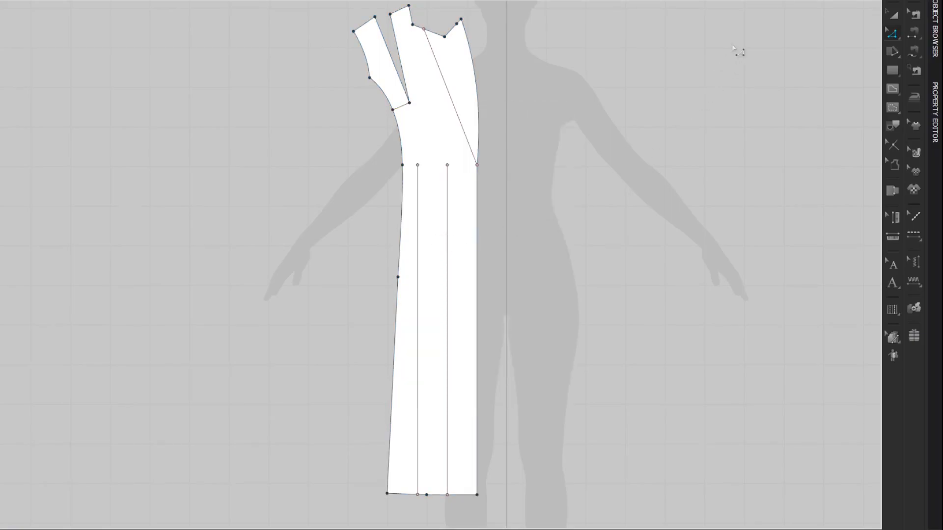
Step: Compare the two shoulder dart legs and set the length of the leg nearer the neck to 23.42 cm
key("shift+z")
key("shift+z")
left_click(401, 62)
left_click(394, 62)
left_click(402, 64)
right_click(406, 71)
left_click(425, 146)
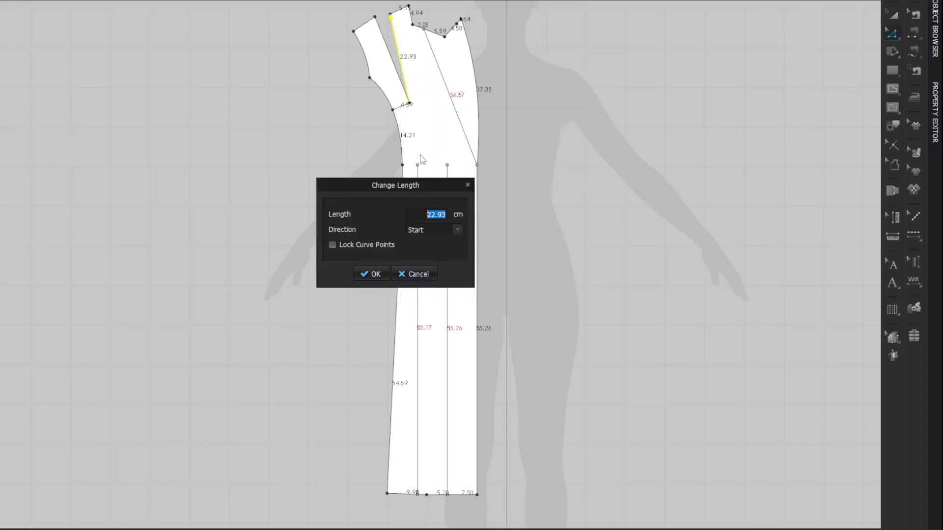
type("23.42")
left_click(380, 276)
Step: Merge the cut armhole piece with the front panel along the two dart legs, closing the shoulder dart
left_click(392, 60)
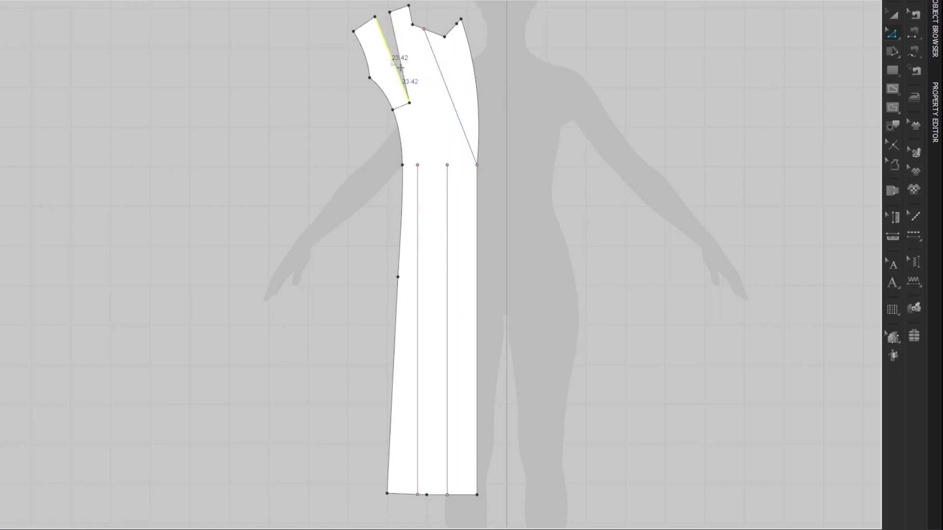
left_click(401, 61)
left_click(392, 63)
left_click(673, 45)
left_click(391, 55)
left_click(398, 49, "shift")
right_click(396, 45)
left_click(416, 157)
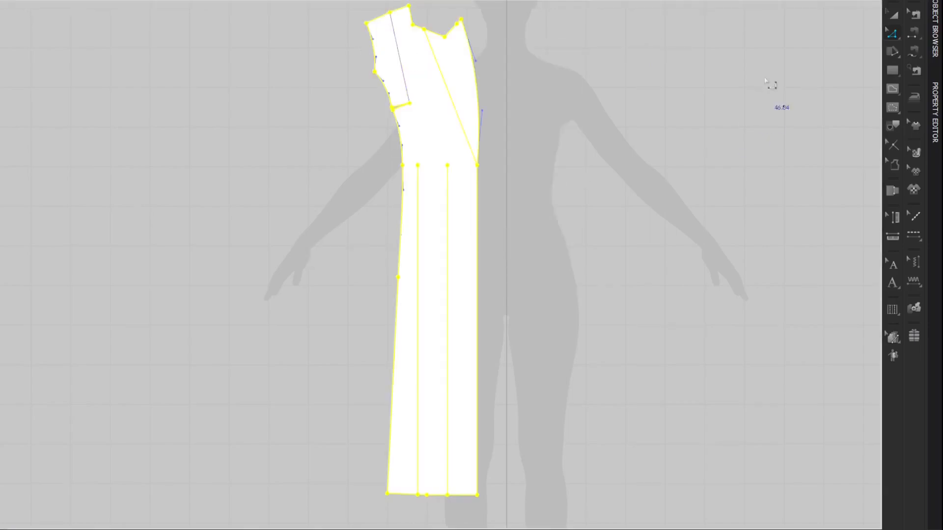
left_click(736, 57)
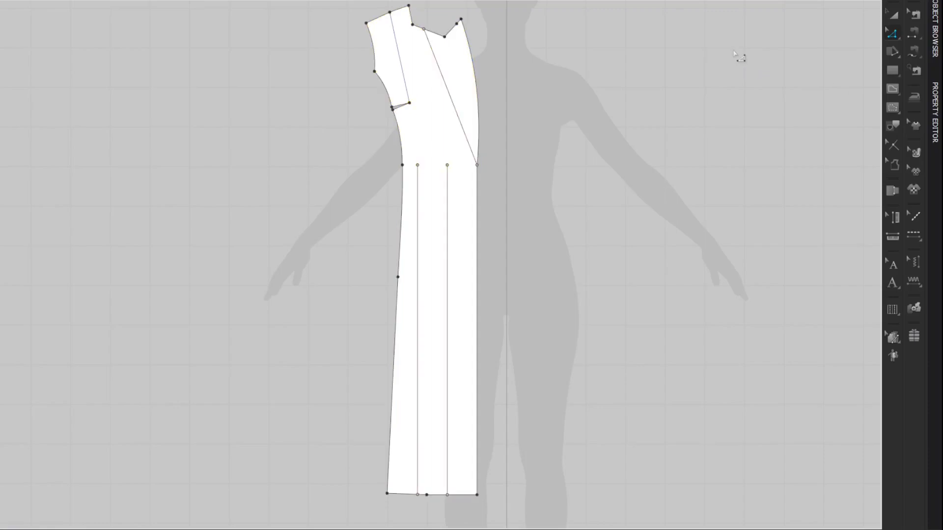
left_click(389, 12)
Step: Trace the front side panel from the coat draft, selecting its princess seam, hem, side seam and armhole, as a separate pattern piece
key("a")
right_click_drag(274, 194, 369, 193)
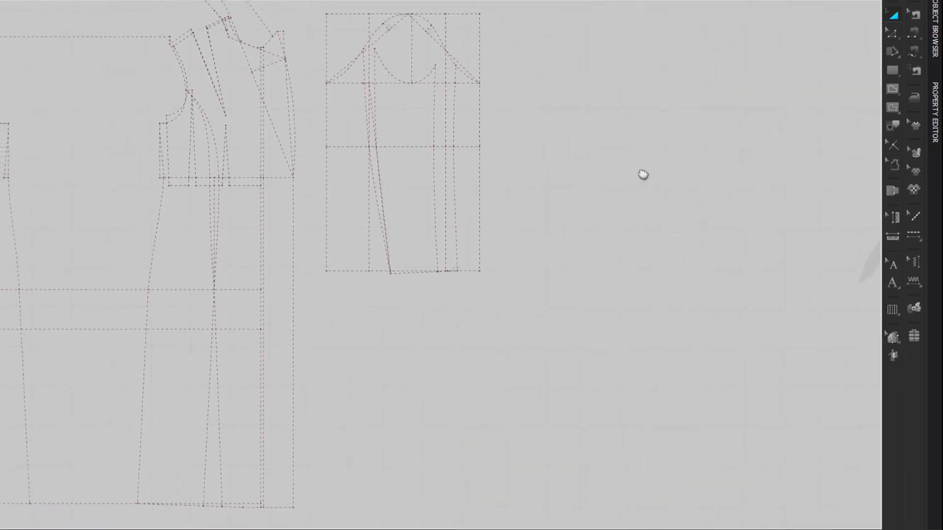
right_click_drag(644, 174, 754, 139)
right_click_drag(663, 263, 660, 225)
key("i")
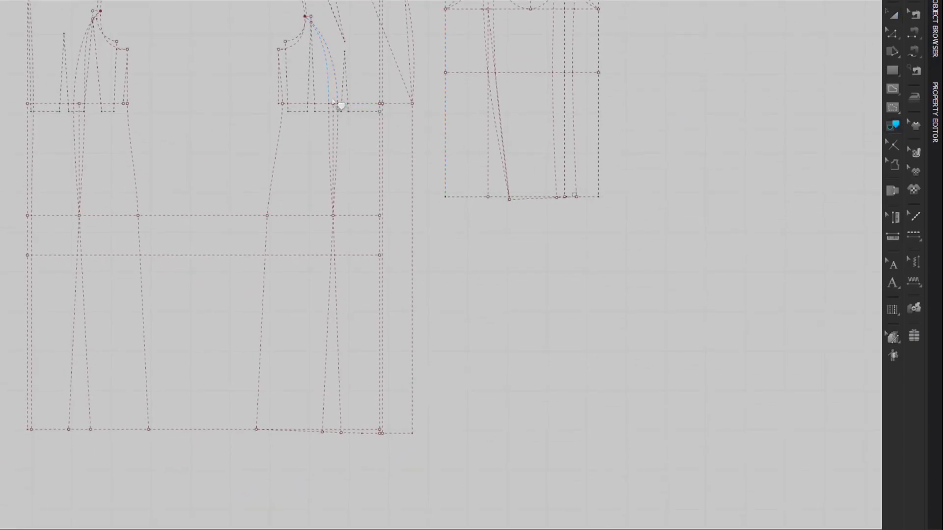
left_click(329, 128, "shift")
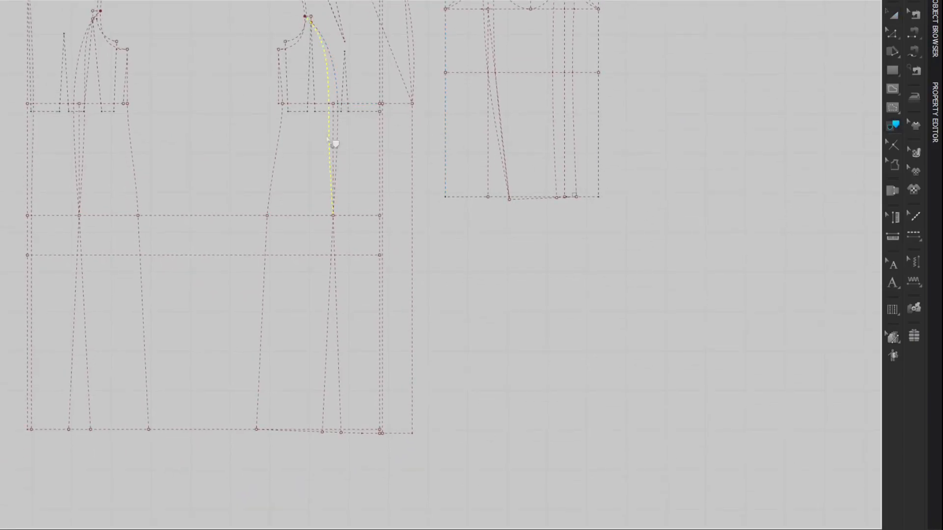
left_click(335, 260, "shift")
left_click(331, 435, "shift")
left_click(261, 403, "shift")
left_click(285, 89, "shift")
right_click(343, 301)
left_click(356, 301)
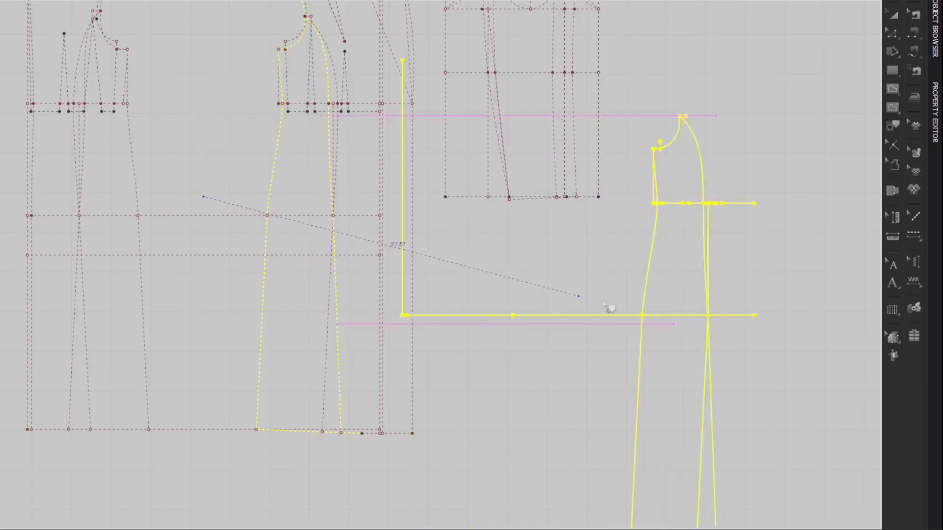
Step: Place the traced front side panel beside the front panel's side seam, with the hems aligned
middle_click_drag(466, 210, 354, 279)
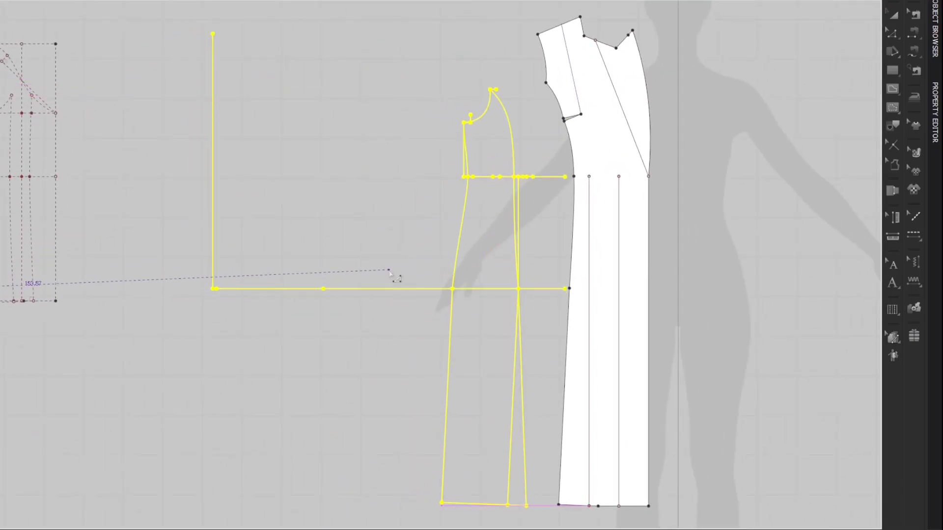
left_click(561, 225)
mouse_move(561, 225)
middle_mouse_down()
mouse_move(458, 176)
mouse_move(421, 168)
middle_mouse_up()
Step: Delete the leftover hip line and waistline extending outside the front side panel
key("z")
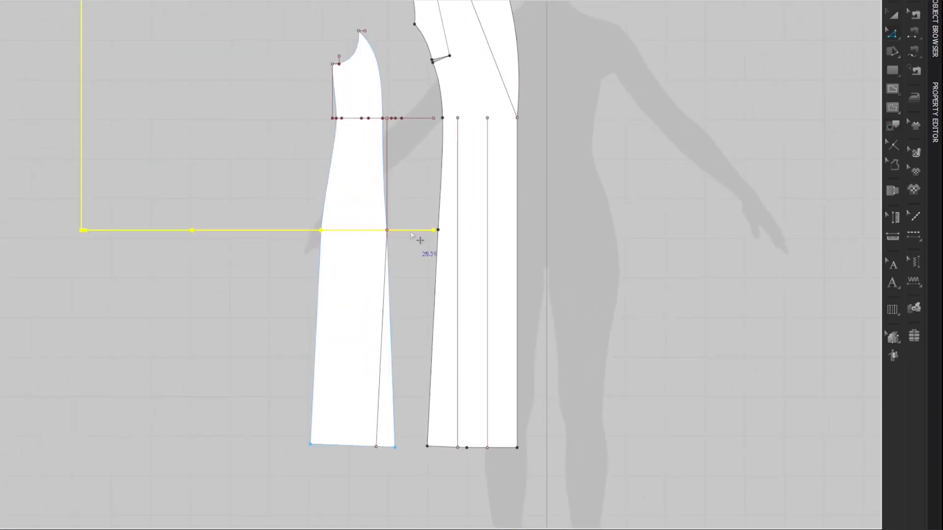
key("Delete")
double_click(412, 118)
key("Delete")
Step: Delete the leftover princess seam lines and the small segment at the armhole peak of the front side panel
left_click(389, 147)
key("Delete")
left_click(388, 289)
key("Delete")
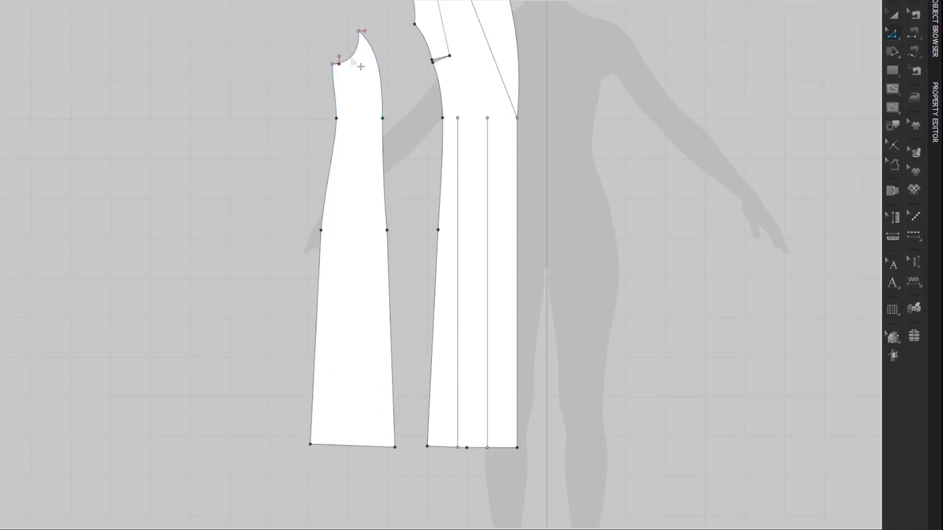
left_click(362, 31)
key("Delete")
Step: Trace the back side panel from the coat draft, including its side seam, hem and princess seam, as a separate pattern piece
middle_click_drag(191, 187, 773, 150)
middle_click_drag(503, 262, 760, 256)
key("i")
left_click(293, 91)
left_click(309, 243)
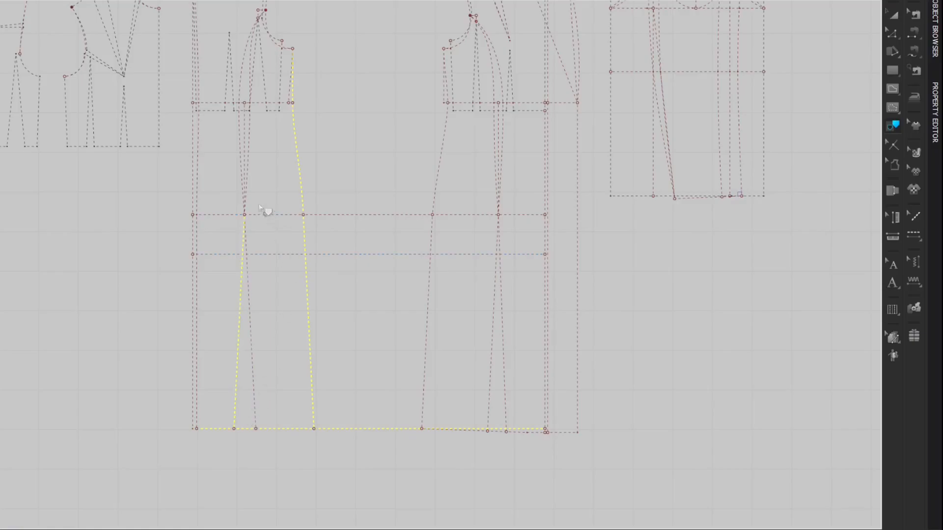
left_click(248, 192)
right_click(300, 166)
left_click(311, 170)
Step: Place the traced back side panel beside the front side panel's side seam
middle_click_drag(605, 229, 291, 208)
mouse_move(550, 227)
middle_mouse_down()
mouse_move(309, 234)
mouse_move(218, 258)
middle_mouse_up()
middle_click_drag(411, 198, 280, 221)
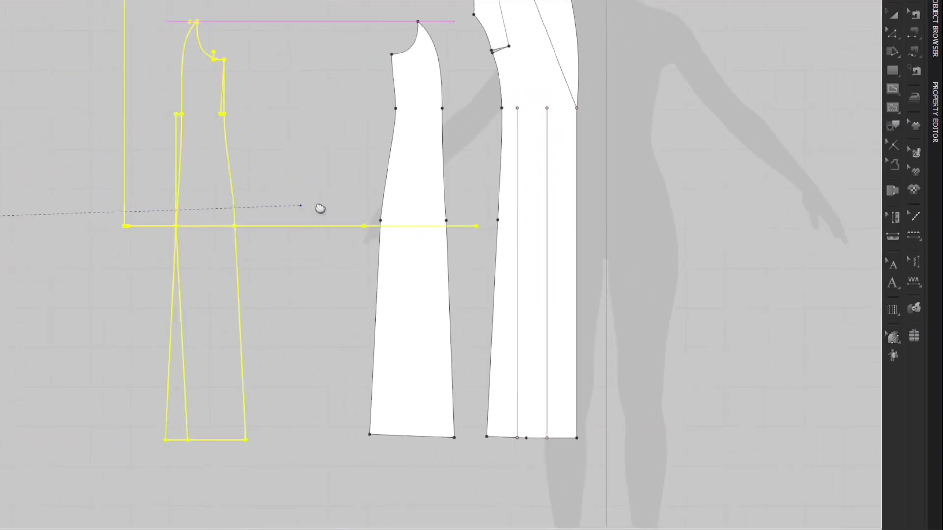
left_click(406, 206)
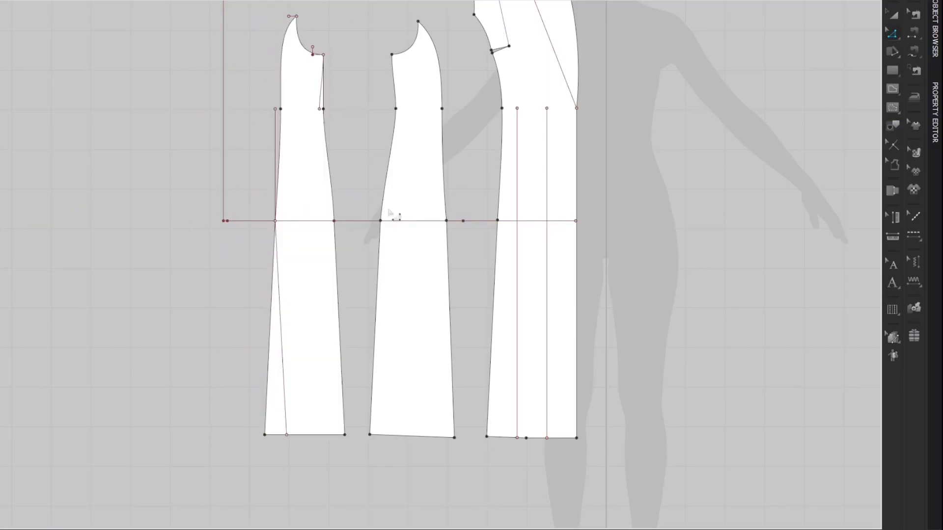
Step: Delete the leftover hip and centre back lines and the stray princess seam lines from the back side panel
middle_click_drag(361, 147, 372, 162)
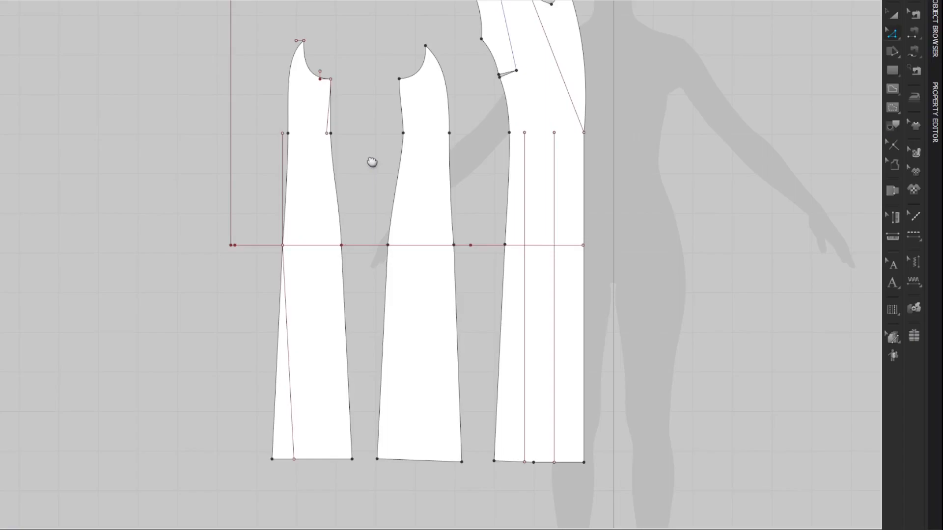
left_click(231, 159)
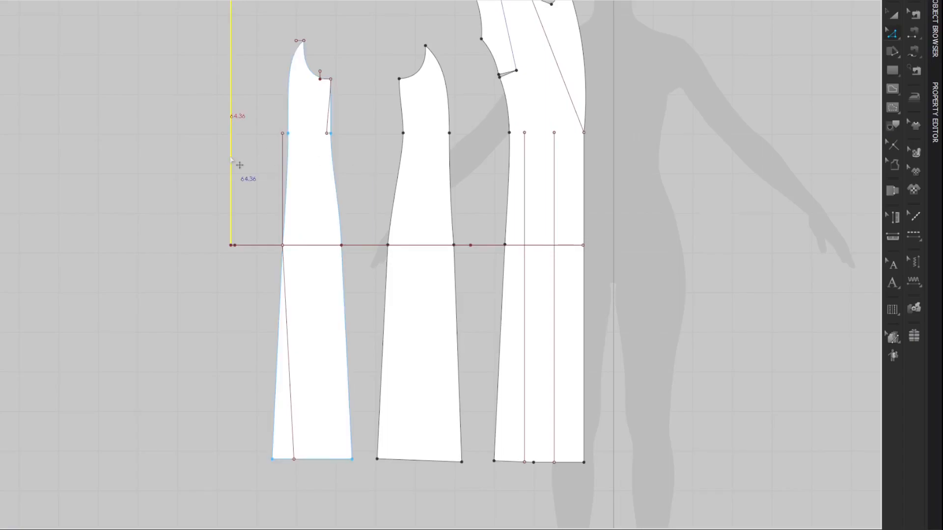
key("Delete")
left_click(281, 168)
key("Delete")
left_click(288, 288)
key("Delete")
Step: Delete the leftover line beside the side seam and the small segments around the armhole of the back side panel
left_click(330, 125)
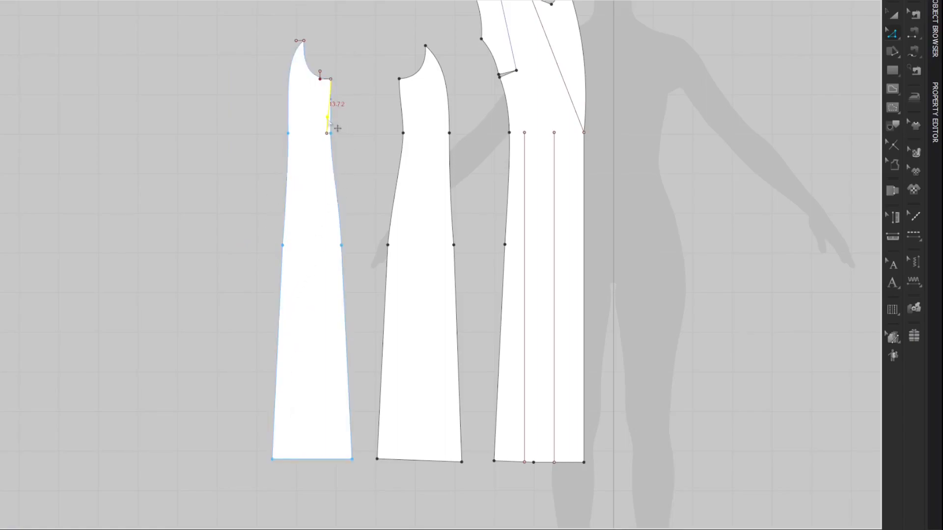
left_click(331, 124)
left_click(328, 127)
key("Delete")
left_click_drag(286, 31, 299, 44)
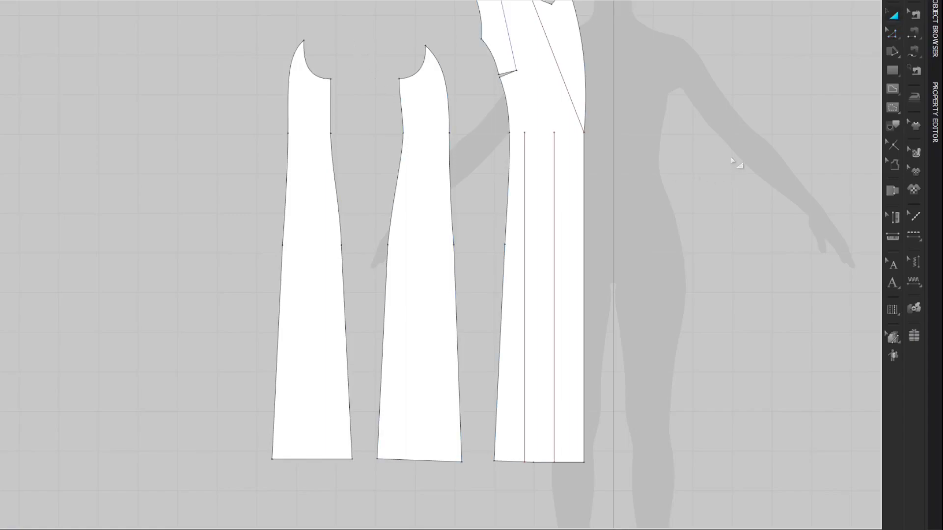
Step: Trace the centre back panel from the coat draft, from neckline and shoulder to hem, as a separate pattern piece
middle_click_drag(222, 233, 633, 218)
middle_click_drag(520, 196, 746, 144)
middle_click_drag(589, 221, 788, 231)
middle_click_drag(391, 148, 407, 122)
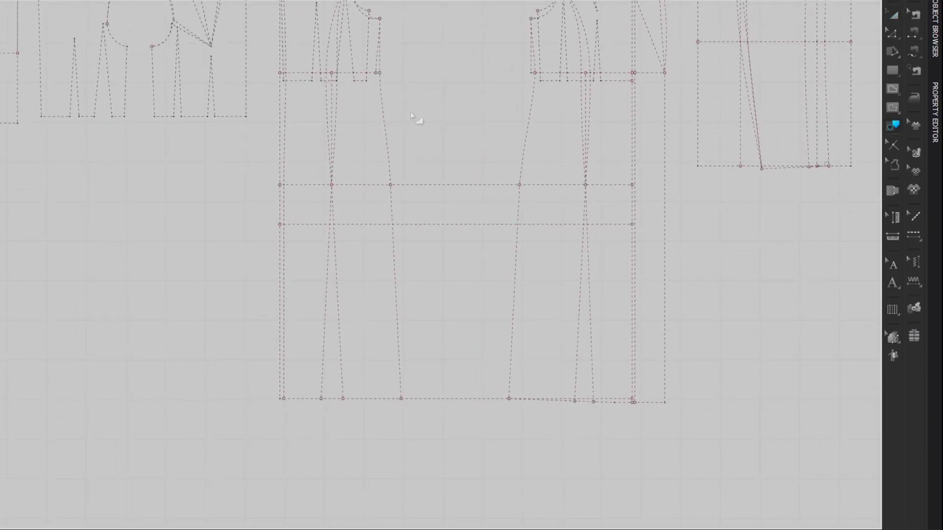
middle_click_drag(450, 98, 439, 193)
middle_click_drag(417, 108, 420, 94)
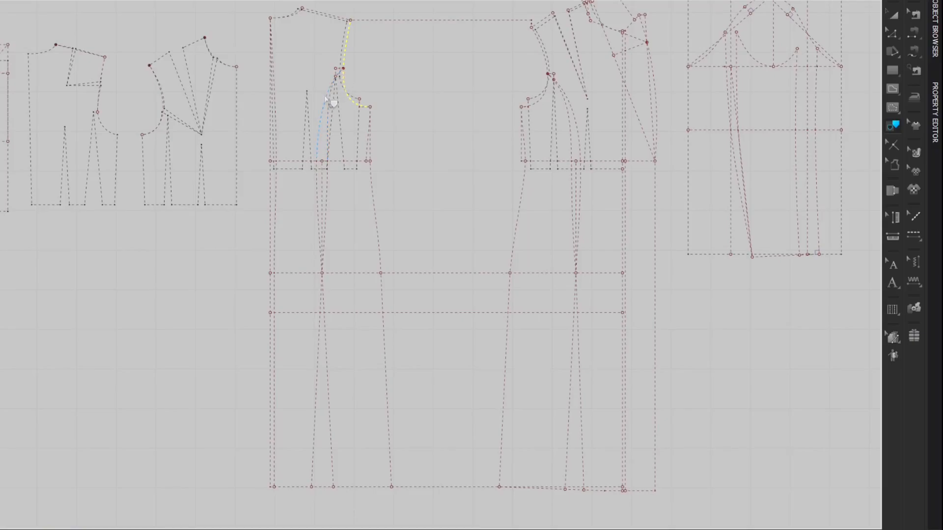
left_click(317, 192)
left_click(326, 339)
left_click(275, 242)
left_click(298, 15)
right_click(318, 202)
left_click(333, 207)
Step: Place the traced centre back panel beside the back side panel's princess seam
middle_click_drag(644, 201, 168, 212)
mouse_move(573, 185)
middle_mouse_down()
mouse_move(375, 192)
mouse_move(200, 182)
middle_mouse_up()
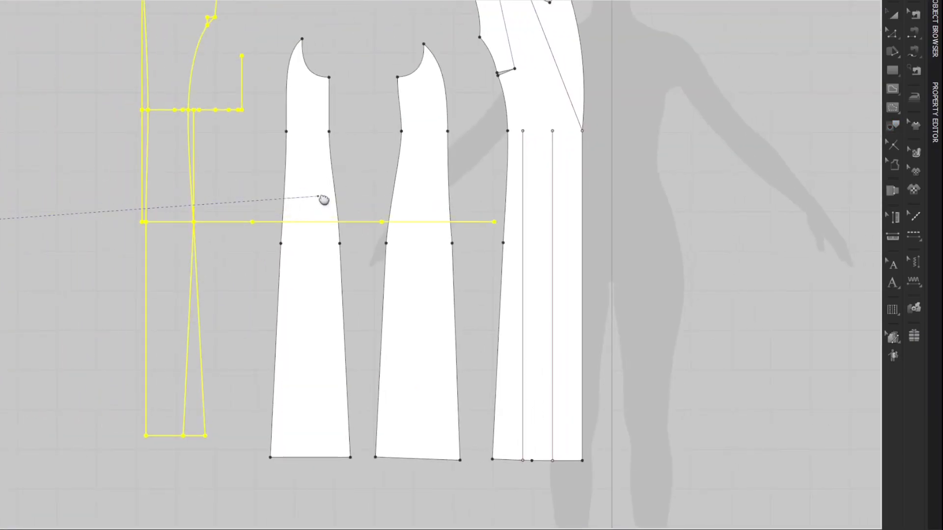
left_click(361, 224)
Step: Delete the leftover centre back, hip, waist and princess seam lines from the centre back panel
middle_click_drag(270, 102, 301, 131)
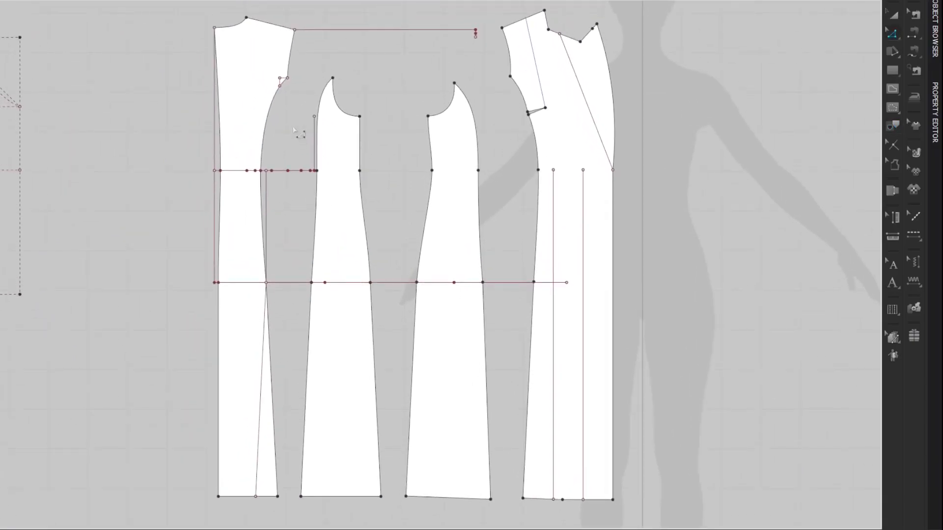
double_click(212, 197)
key("Delete")
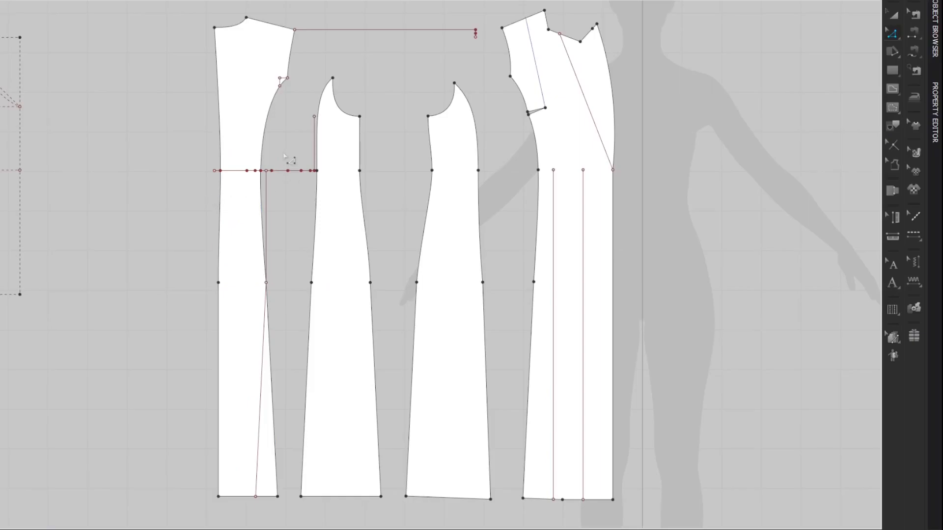
double_click(295, 172)
key("Delete")
key("Delete")
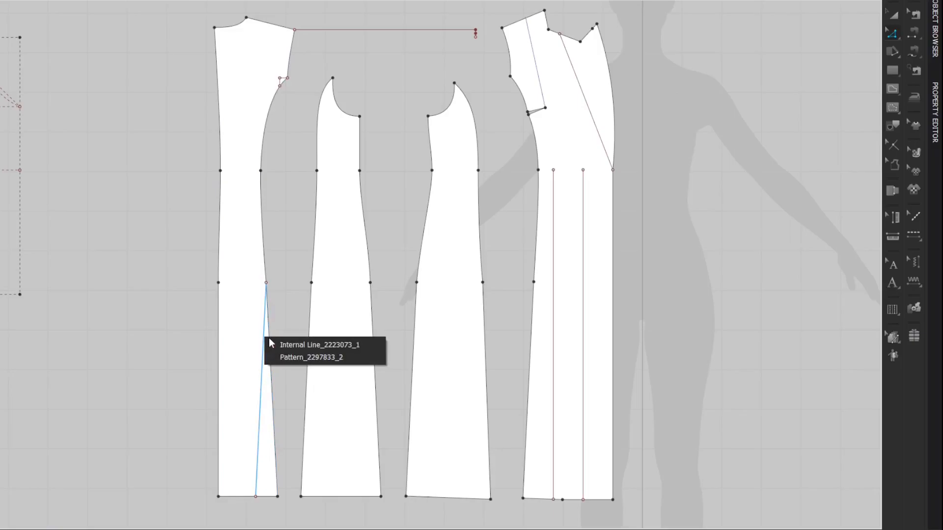
left_click(273, 345)
key("Delete")
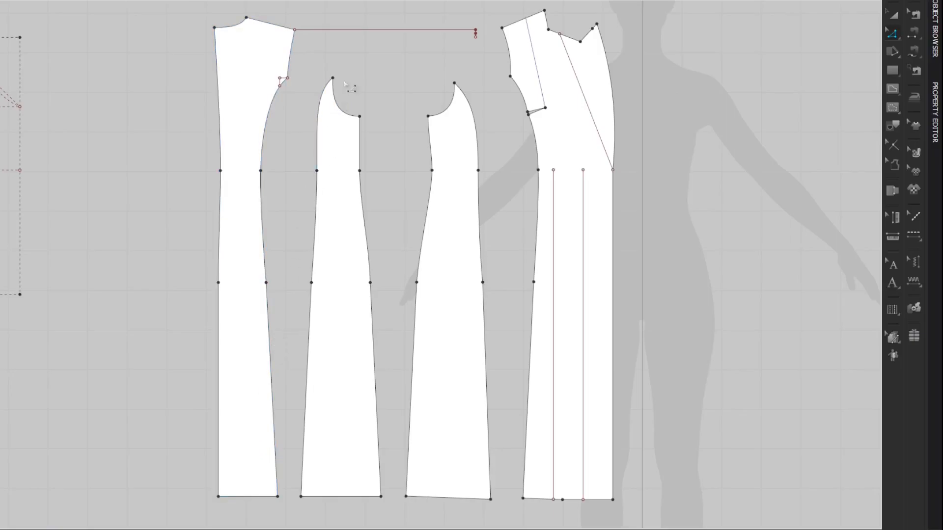
Step: Delete the horizontal line extending from the centre back panel's shoulder and the small leftover segment at its armhole
left_click(377, 33)
key("Delete")
left_click(284, 96)
key("Delete")
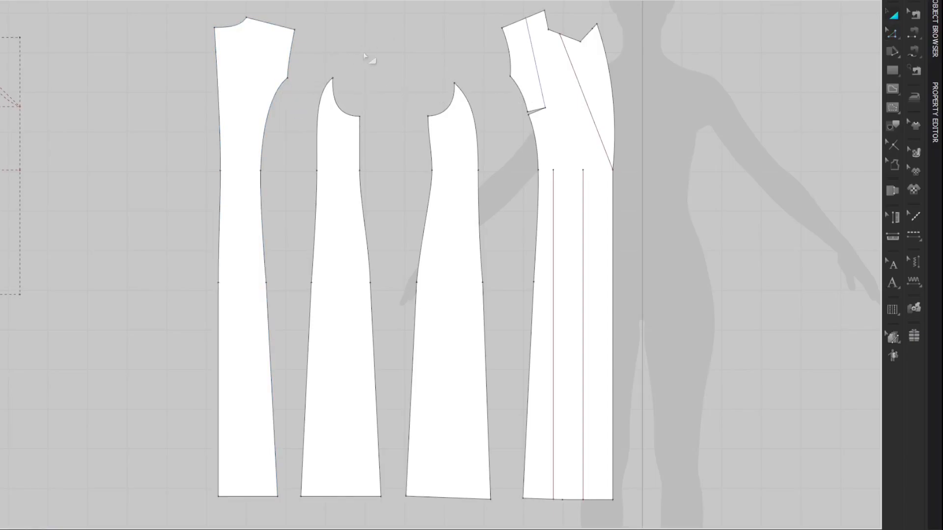
middle_click_drag(448, 58, 451, 46)
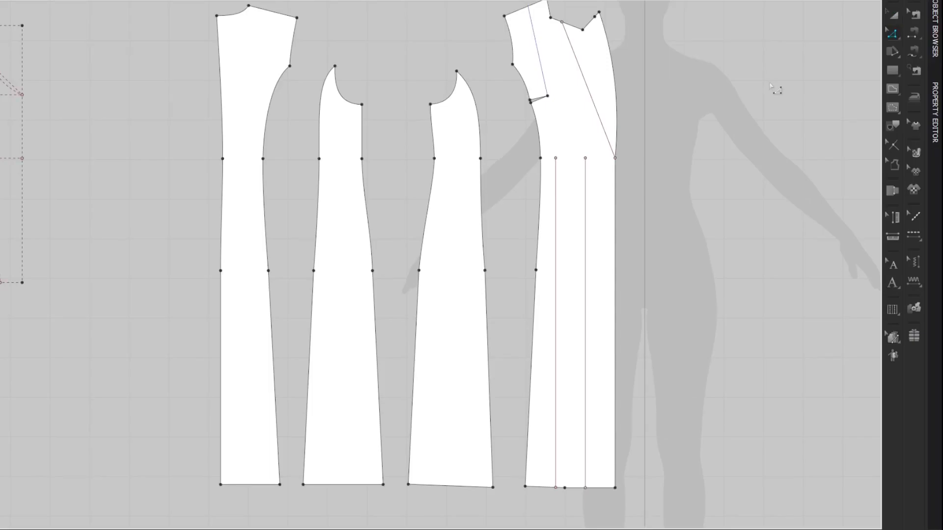
Step: Bring the 3D view alongside the patterns, show the arrangement points and place the front panel on the avatar's front torso
left_click(865, 529)
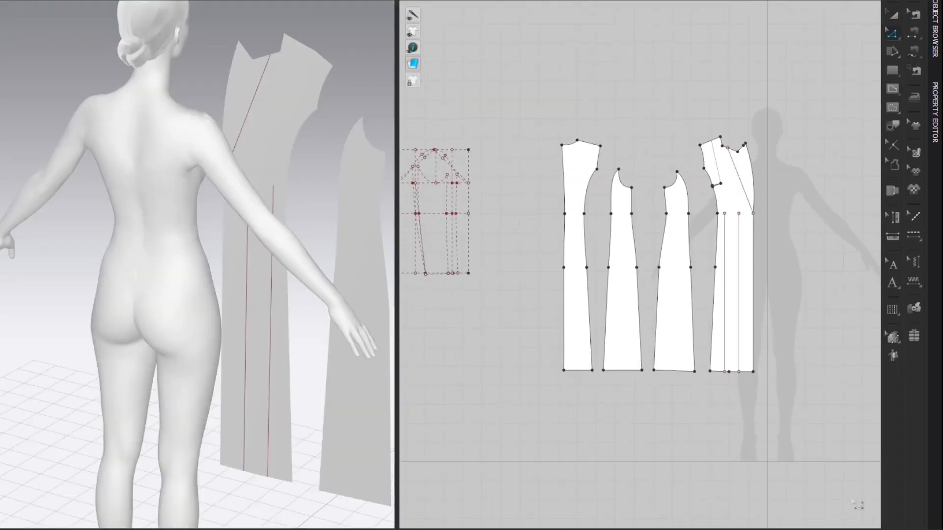
scroll(368, 240, "down", 5)
right_click_drag(366, 237, 352, 130)
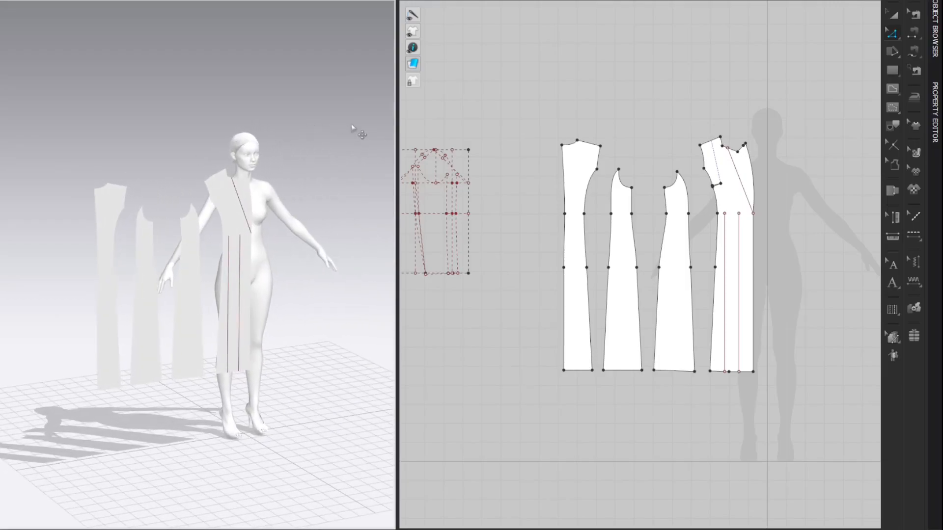
key("shift+f")
left_click(232, 241)
left_click_drag(239, 250, 313, 305)
left_click(305, 301)
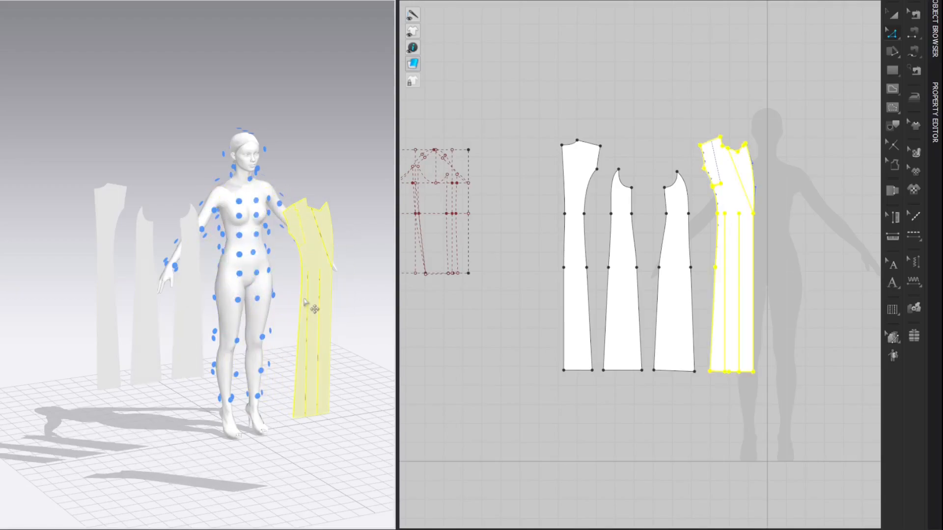
left_click(239, 235)
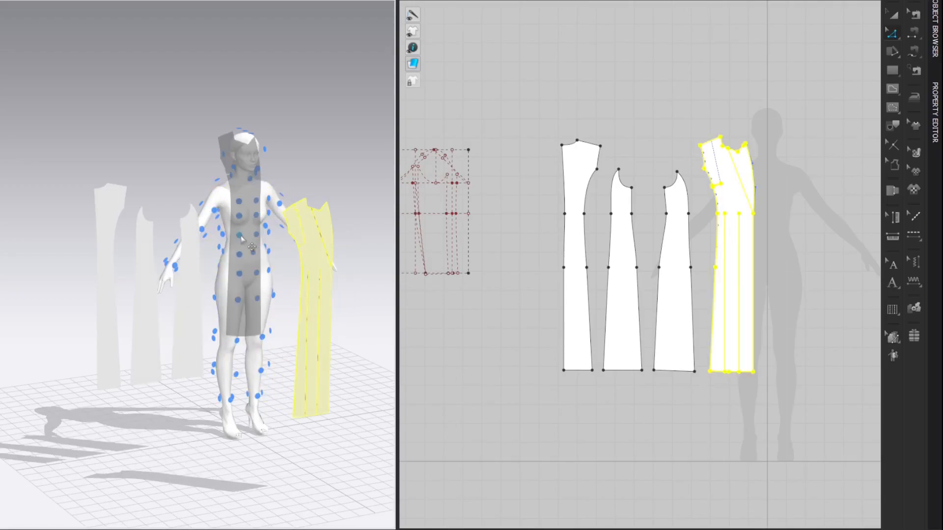
Step: Place the front side panel on the arrangement point at the avatar's right front side and lower it along the body
left_click(193, 279)
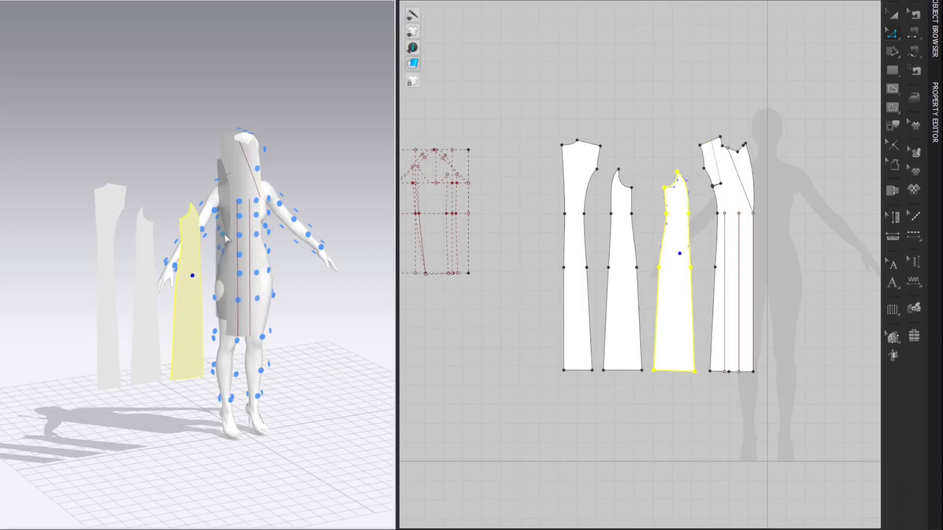
scroll(223, 240, "up", 3)
right_click_drag(223, 239, 260, 223)
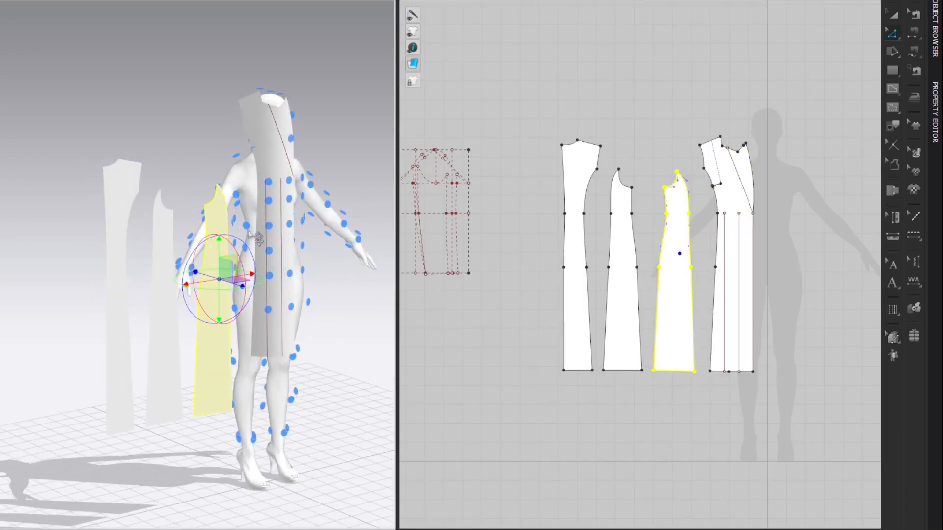
left_click(258, 239)
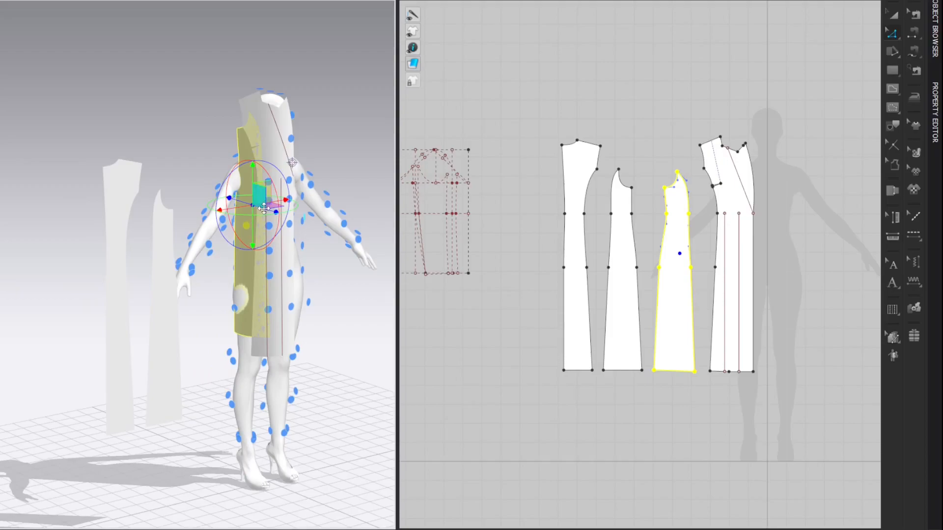
left_click_drag(264, 212, 271, 213)
right_click_drag(335, 135, 321, 136)
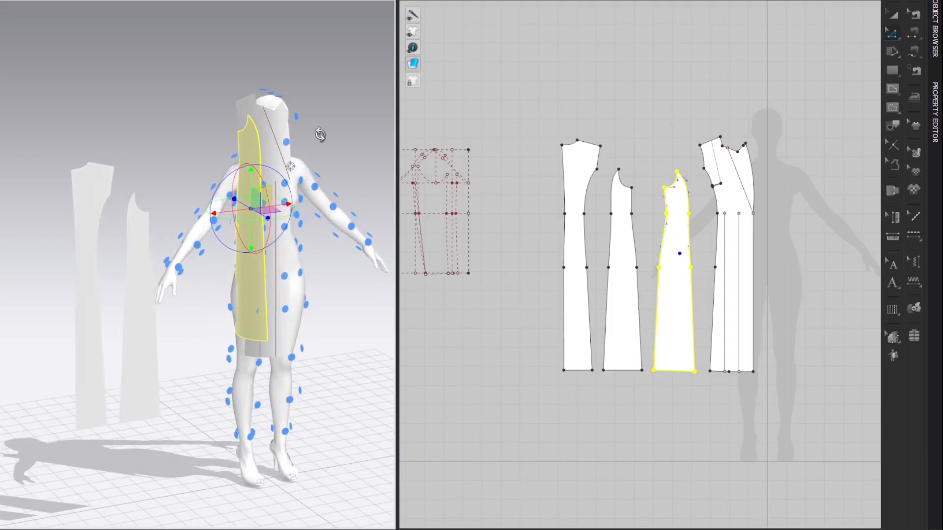
left_click_drag(251, 169, 251, 230)
Step: Lower the front panel to shoulder height, hide the arrangement points and shift the panel slightly towards the centre front
right_click_drag(337, 170, 270, 184)
left_click(262, 171)
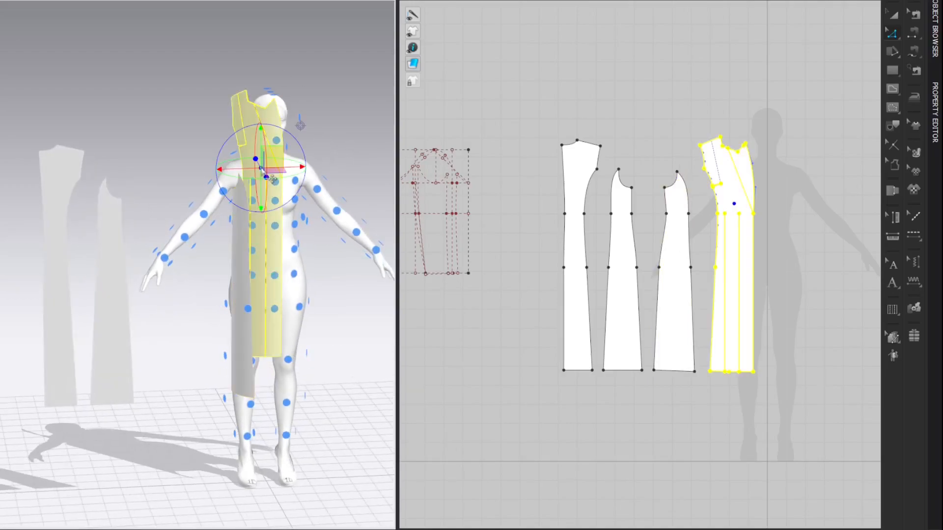
left_click_drag(260, 145, 261, 176)
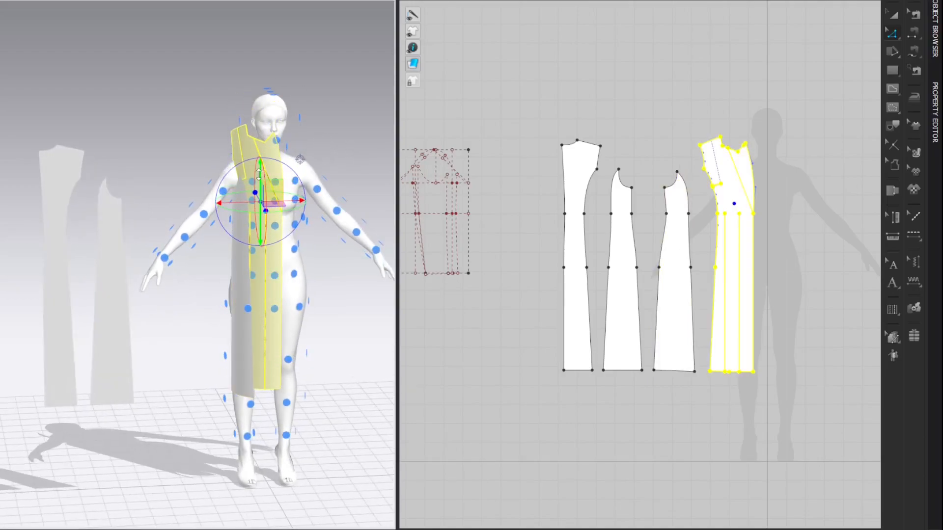
right_click_drag(320, 182, 294, 174)
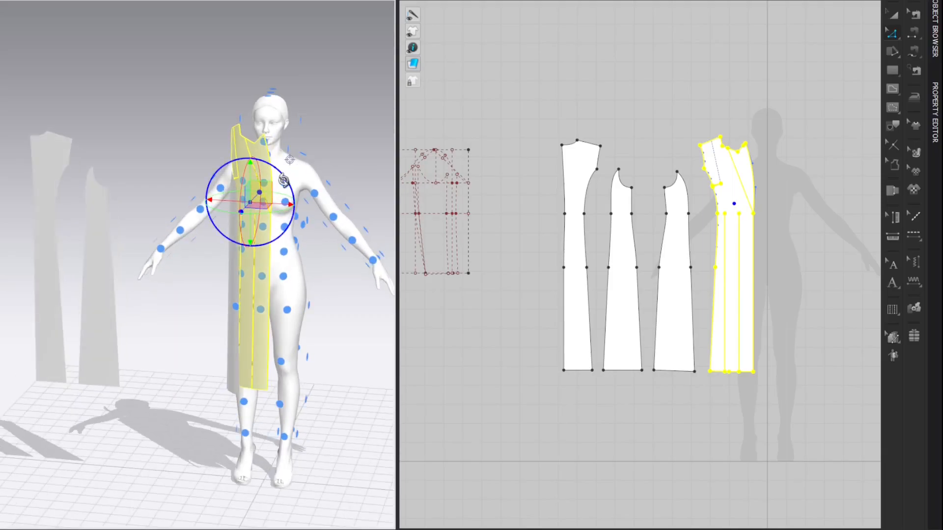
key("shift+f")
left_click_drag(277, 206, 280, 206)
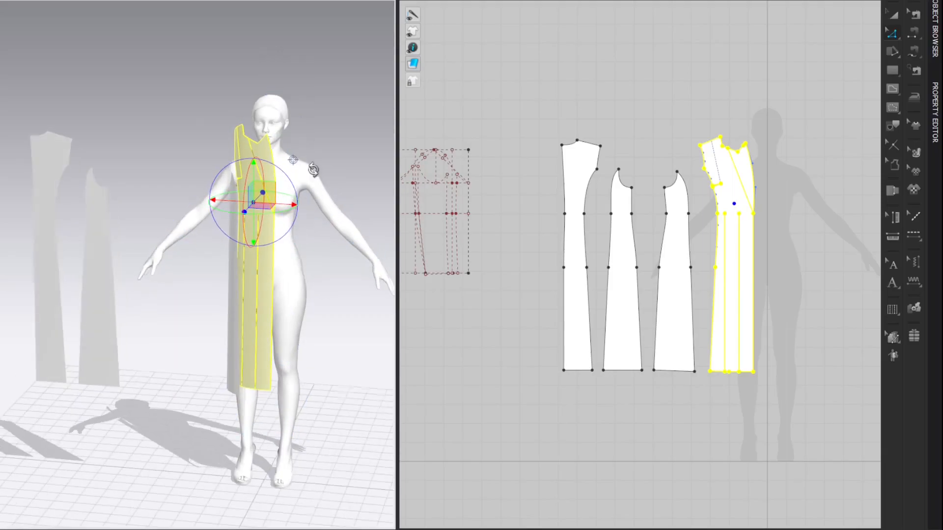
Step: Show the arrangement points again and place the back side panel on the avatar's right back side
right_click_drag(312, 170, 362, 160)
left_click(114, 267)
key("shift+f")
right_click_drag(113, 266, 300, 179)
left_click(270, 238)
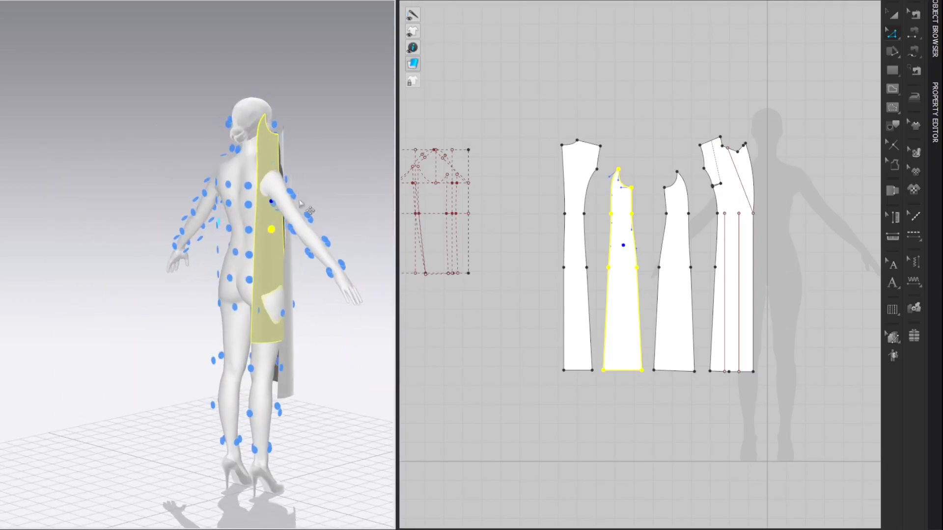
Step: Place the centre back panel on the arrangement point beside the avatar's centre back
scroll(305, 216, "down", 3)
left_click(360, 242)
right_click_drag(283, 238, 305, 219)
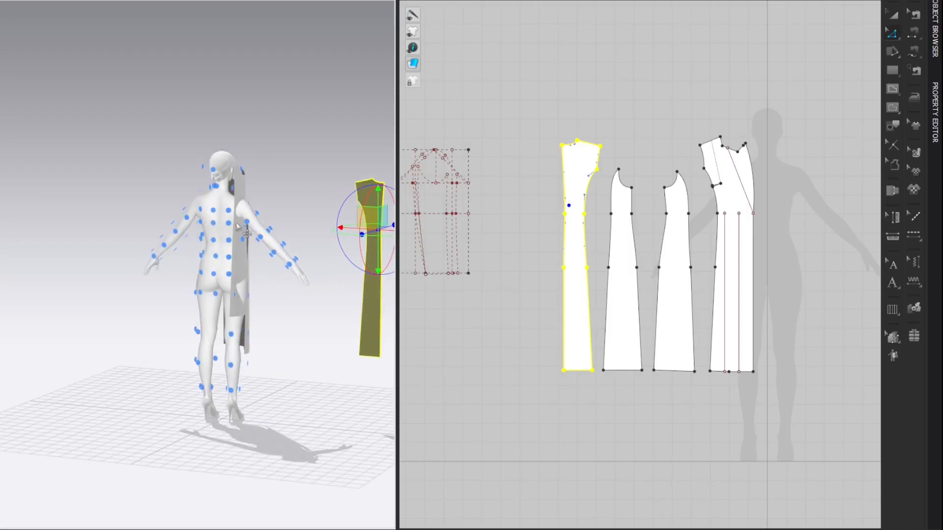
left_click(242, 234)
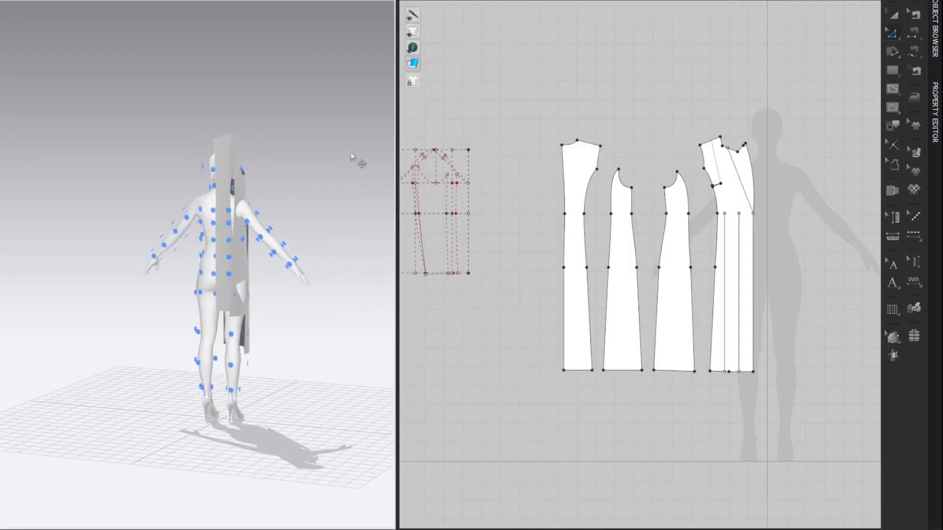
Step: In the back view, lower the centre back panel and the back side panel so their hems line up
right_click(326, 152)
left_click(345, 185)
left_click(188, 138)
scroll(262, 187, "up", 2)
left_click(197, 161)
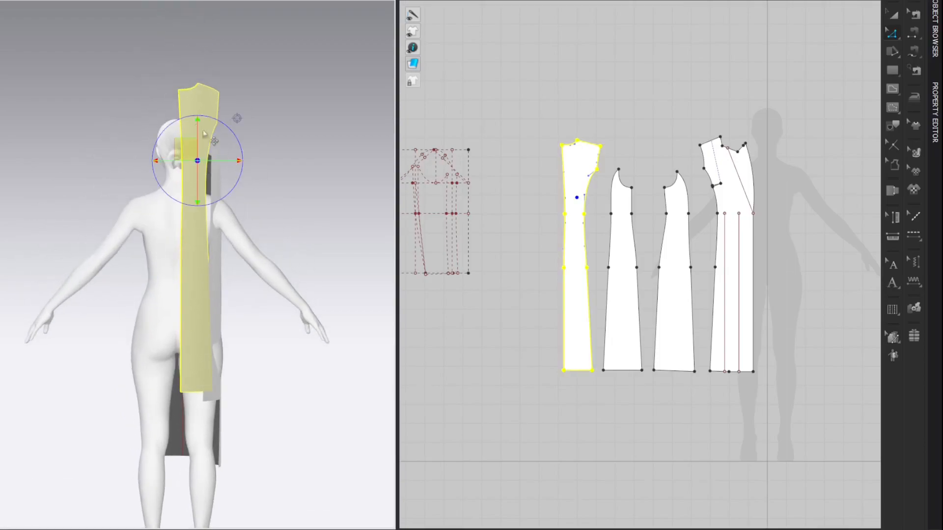
left_click_drag(187, 145, 179, 233)
left_click(217, 196)
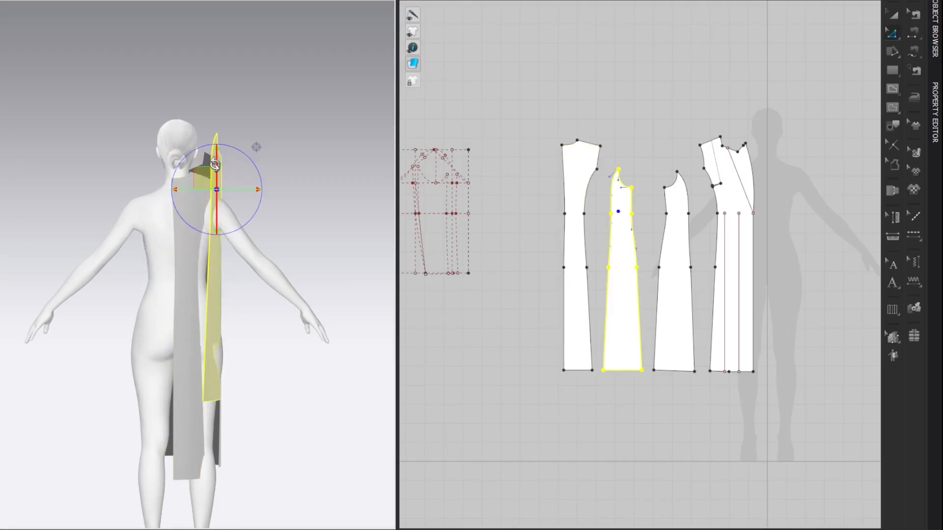
left_click_drag(211, 171, 207, 246)
Step: In the side view, nudge the arranged side panels into position along the avatar's side
right_click(297, 133)
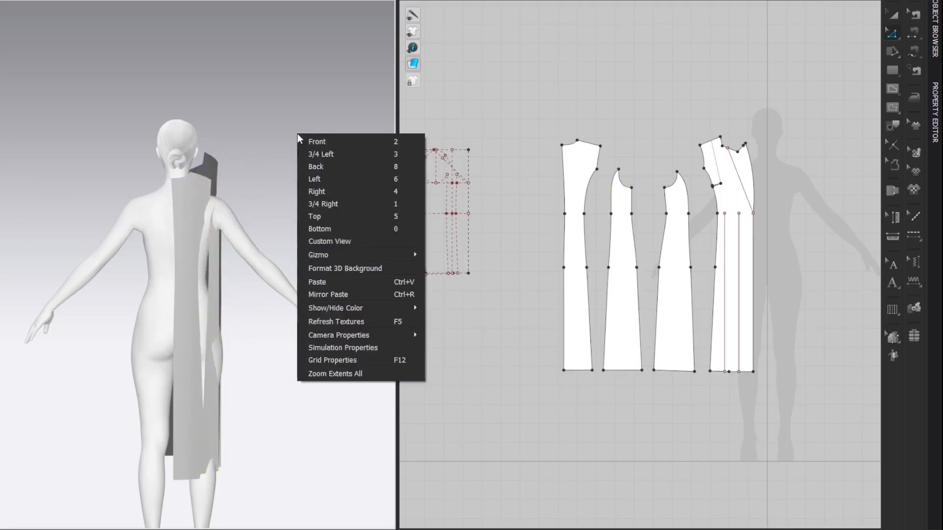
left_click(319, 189)
left_click(140, 204)
left_click_drag(153, 192, 149, 191)
left_click(183, 170)
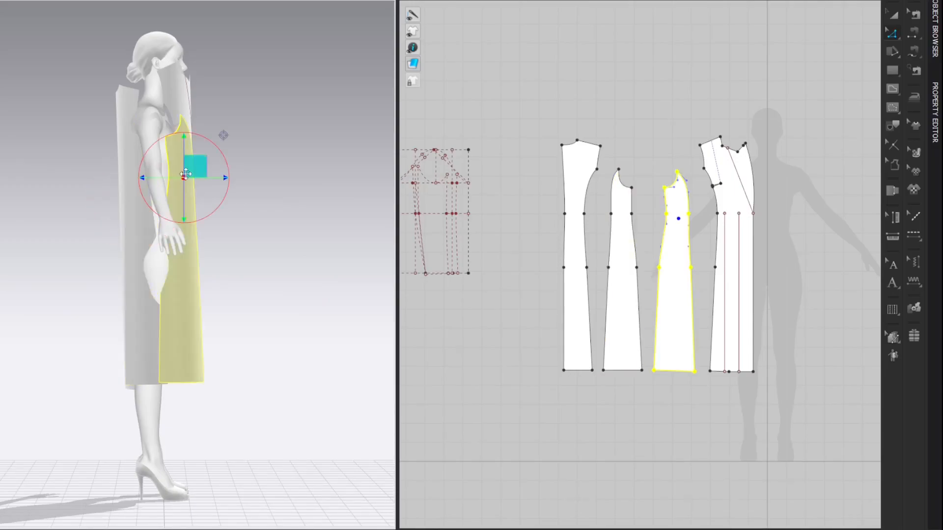
Step: In the front view, lower the front panel so its hem sits near the side panel's hem
right_click(277, 114)
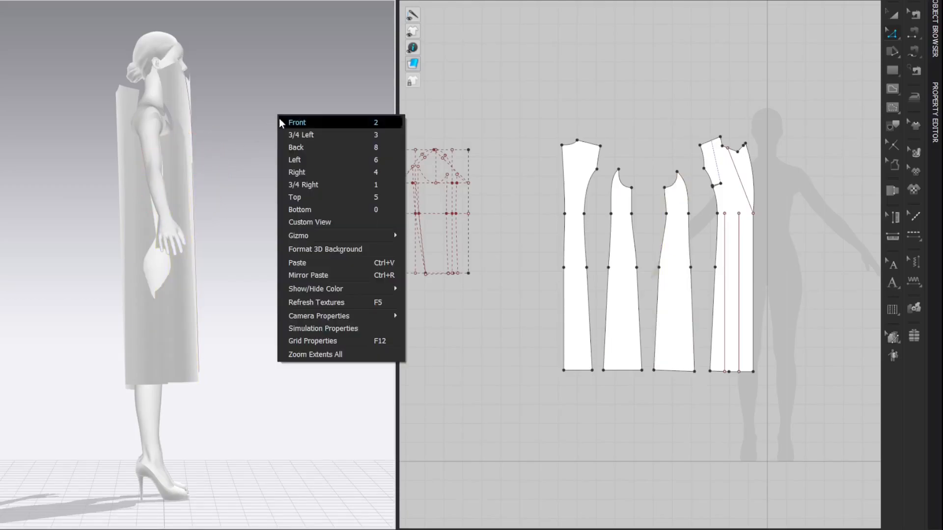
left_click(294, 120)
left_click(164, 191)
left_click_drag(166, 171, 165, 187)
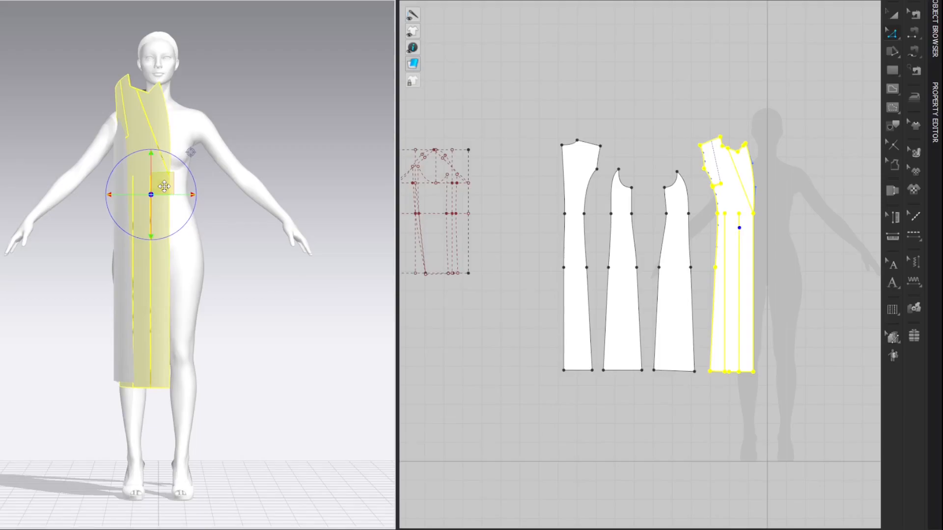
right_click_drag(253, 98, 313, 147)
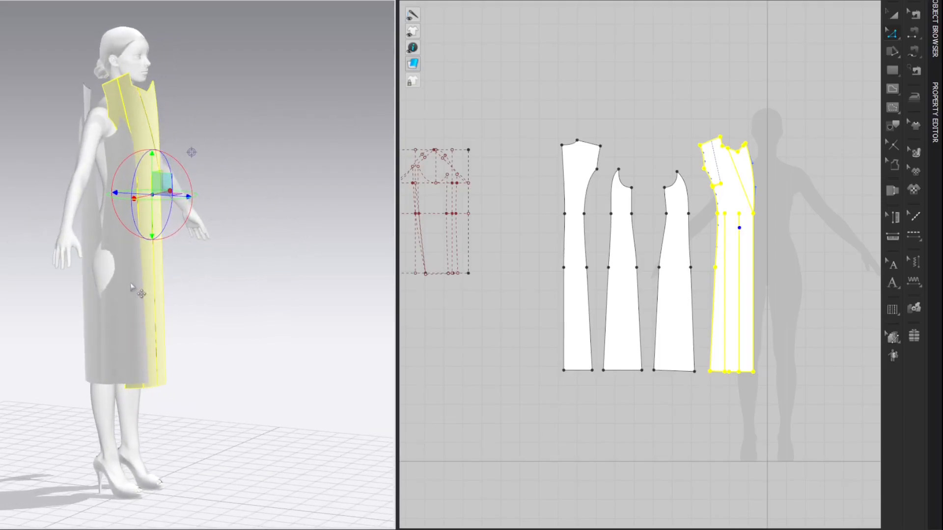
Step: Create symmetric linked copies of all four coat panels and place them on the opposite side of the 2D avatar silhouette
left_click(140, 292)
left_click(236, 165)
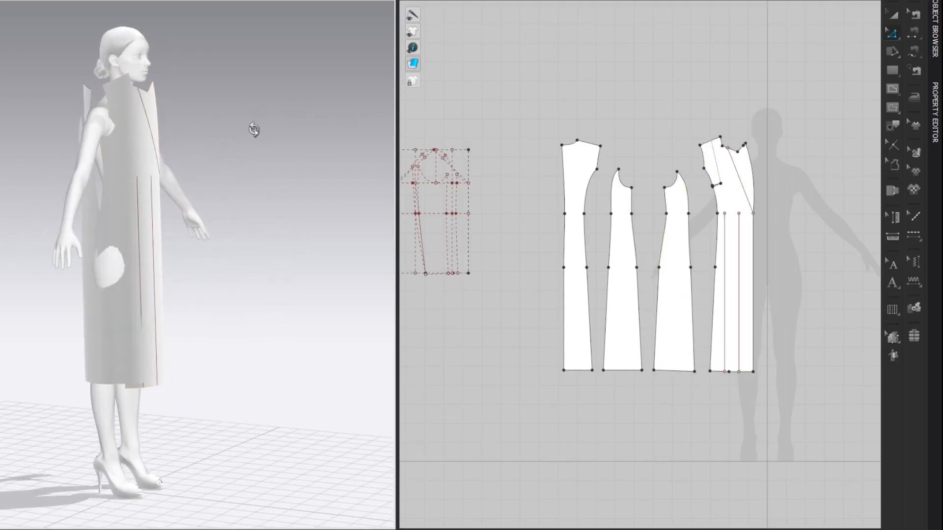
right_click(254, 128)
left_click(266, 139)
right_click_drag(555, 91, 589, 83)
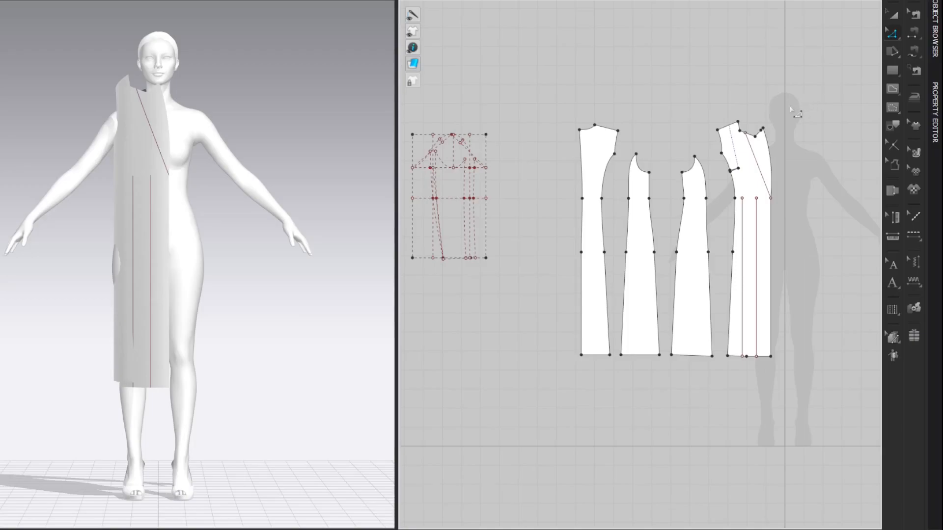
right_click_drag(830, 109, 683, 96)
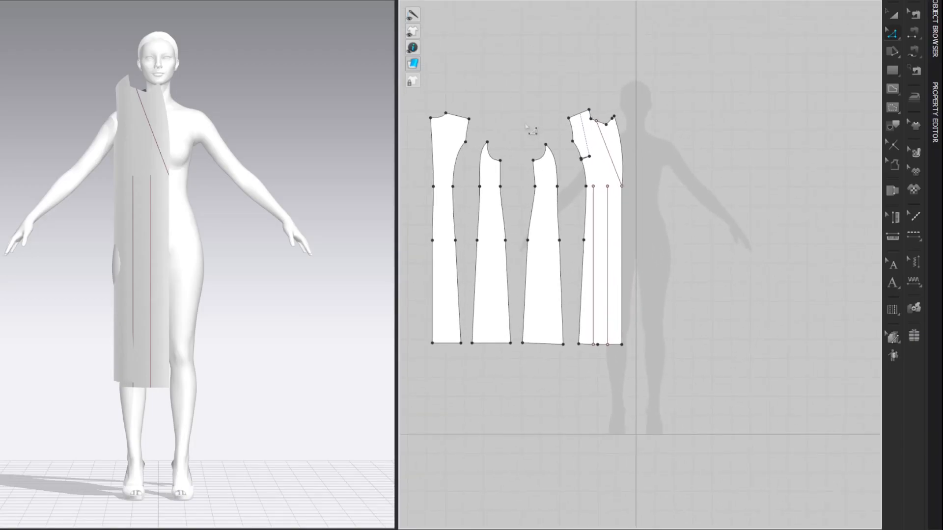
left_click_drag(421, 107, 661, 422)
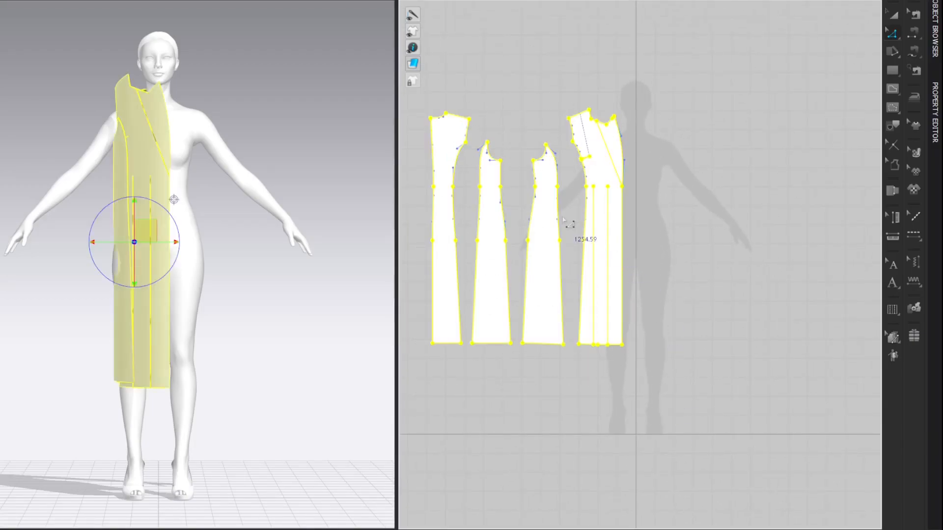
key("ctrl+r")
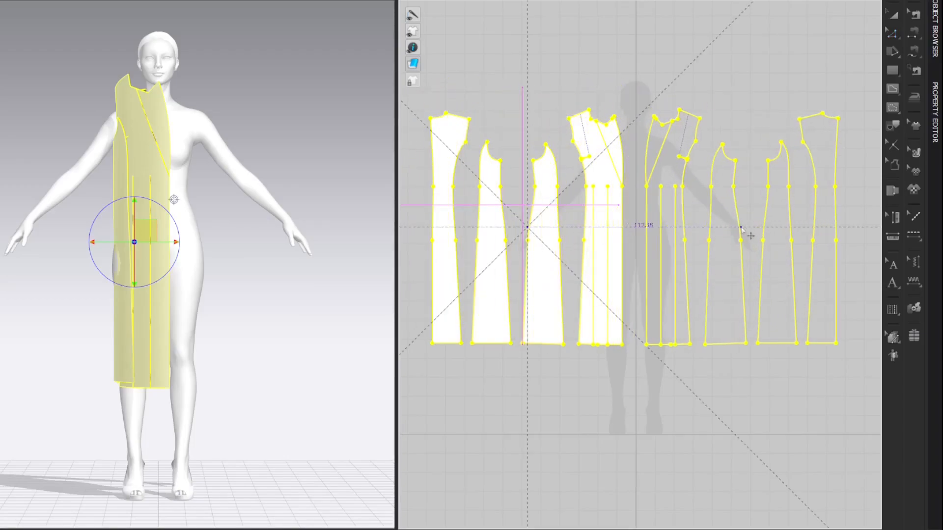
left_click(828, 51)
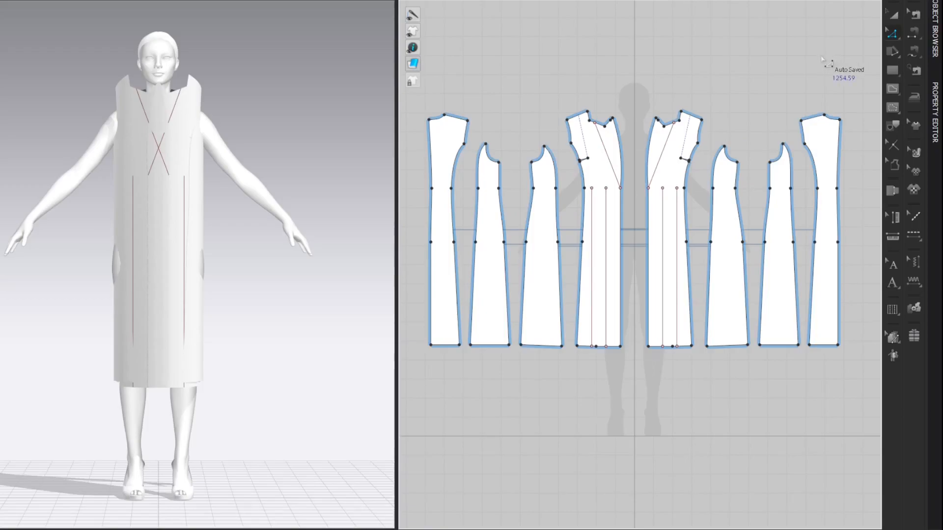
Step: Set the additional rendering thickness of all eight coat panels to 1.5 mm
middle_click_drag(826, 49, 828, 51)
left_click_drag(444, 110, 876, 435)
left_click(936, 118)
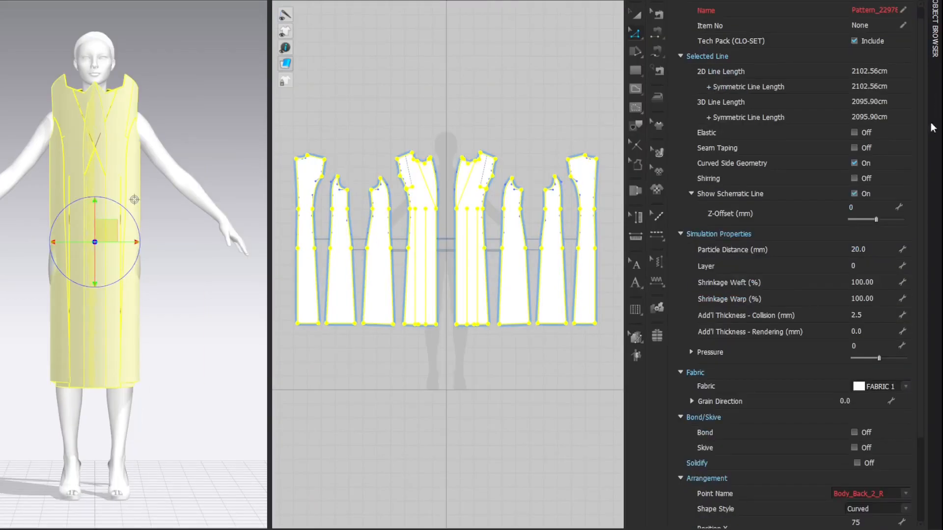
left_click(868, 336)
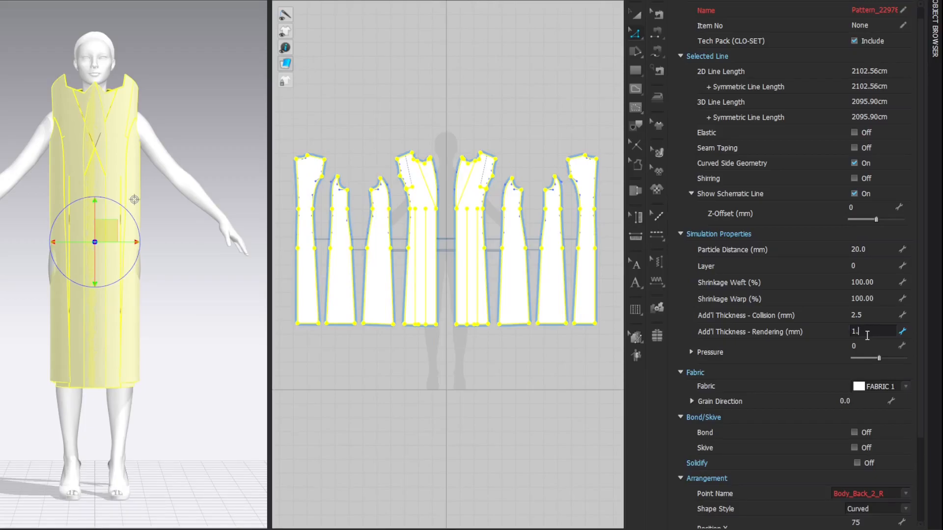
key("Return")
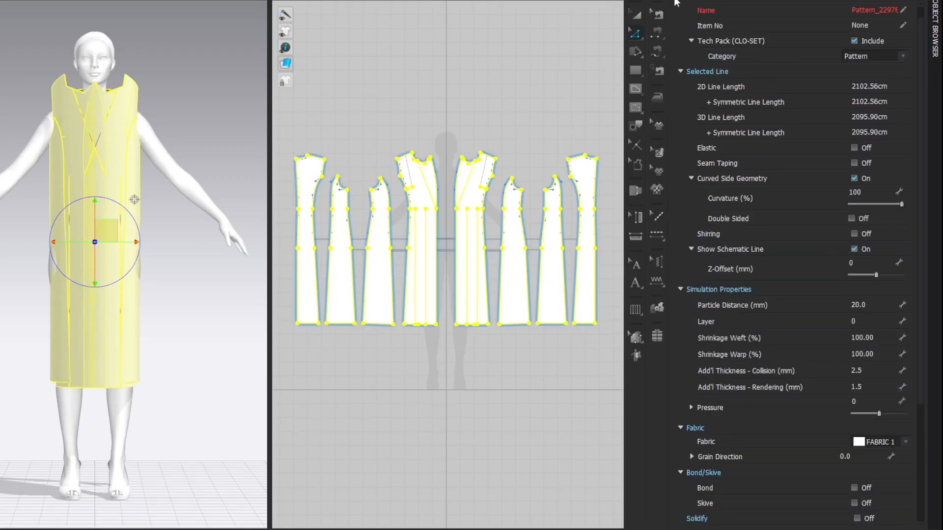
left_click(675, 1)
left_click(788, 63)
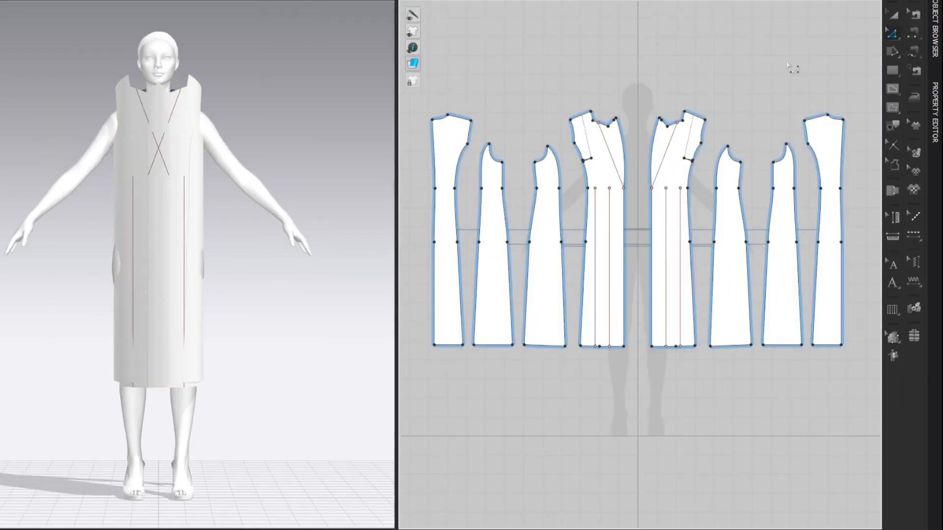
Step: In an angled 3D view, nudge one front panel outward so it overlaps on top of the opposite front
right_click_drag(261, 139, 199, 230)
left_click(199, 230)
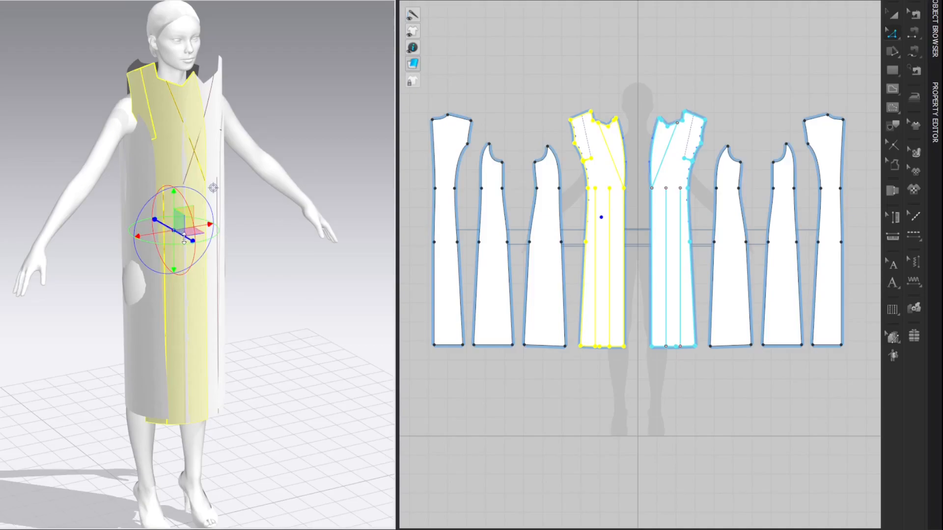
left_click_drag(185, 239, 187, 240)
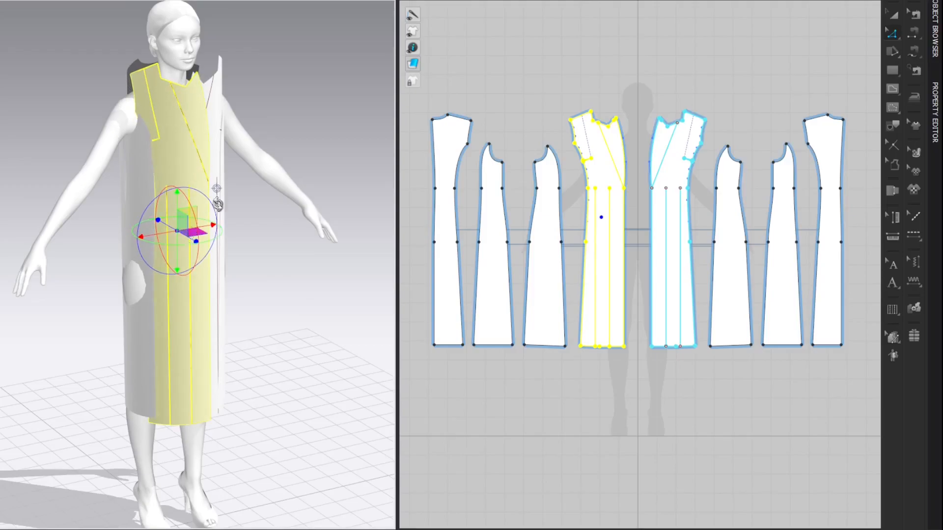
left_click(330, 96)
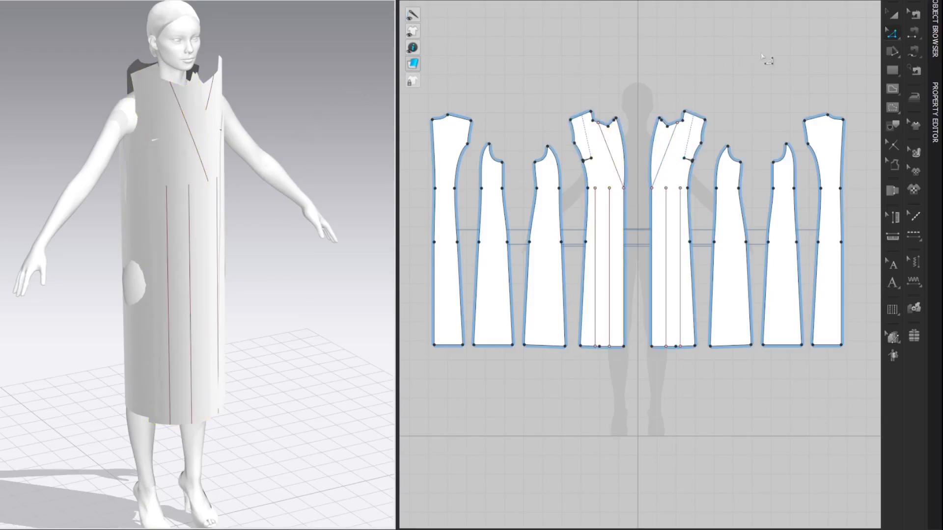
key("alt+F1")
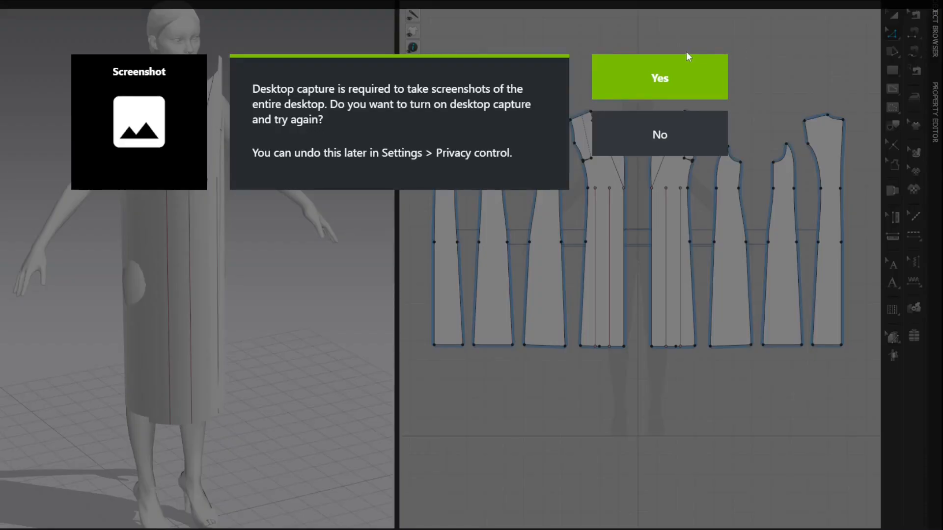
left_click(693, 137)
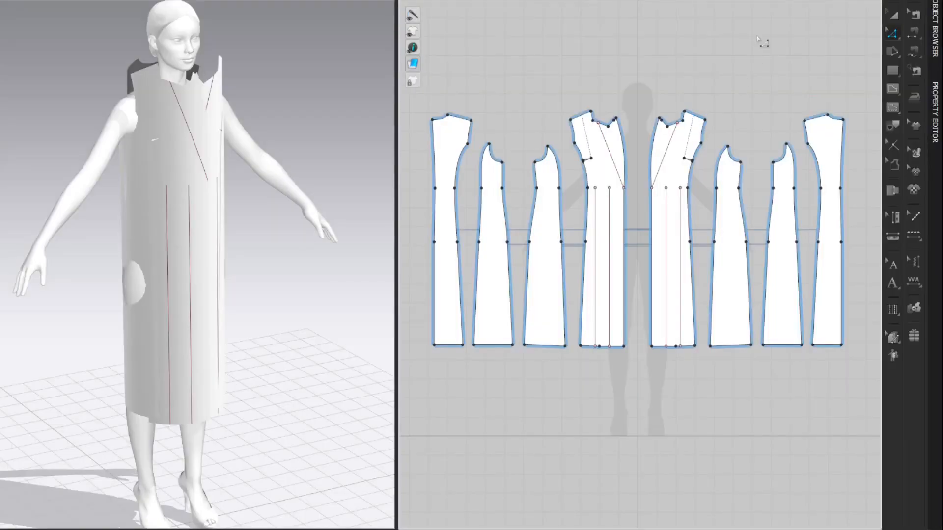
Step: Free-sew the centre back edges of the two centre back panels together from neckline to hem
key("m")
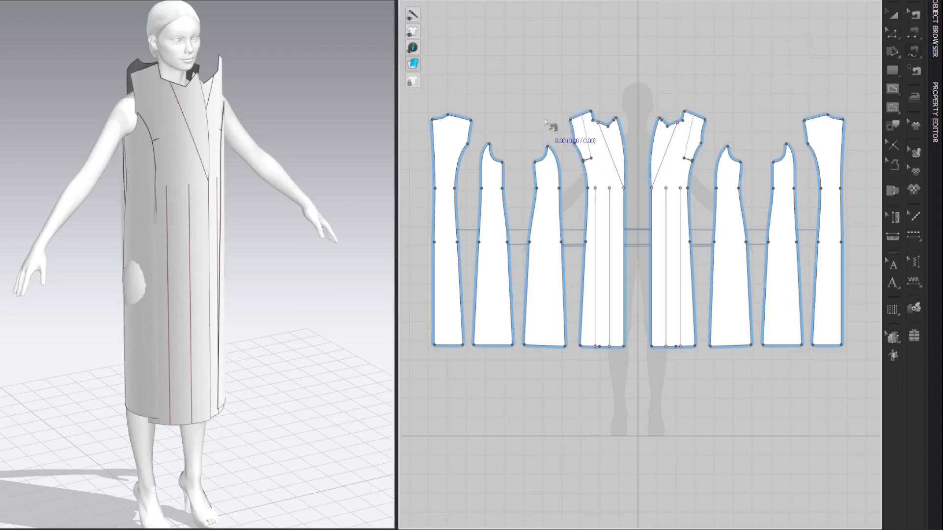
left_click(433, 119)
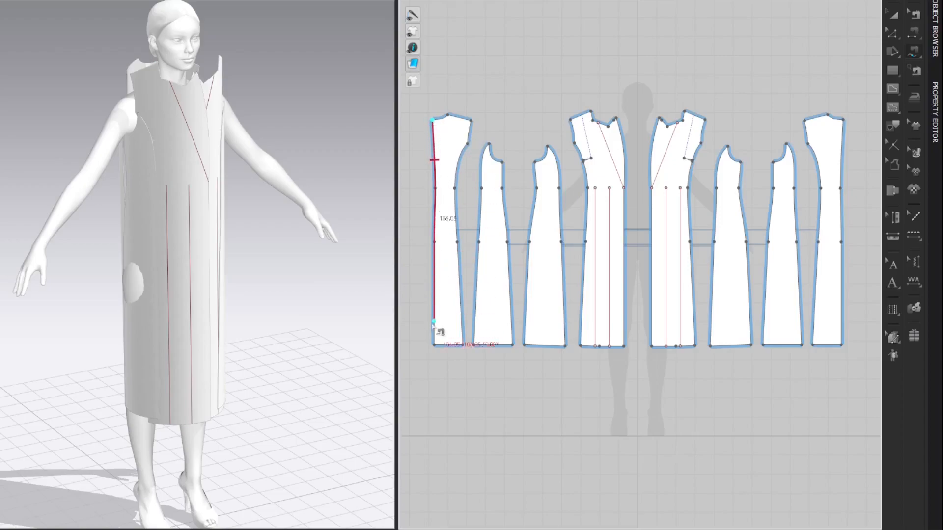
left_click(433, 355)
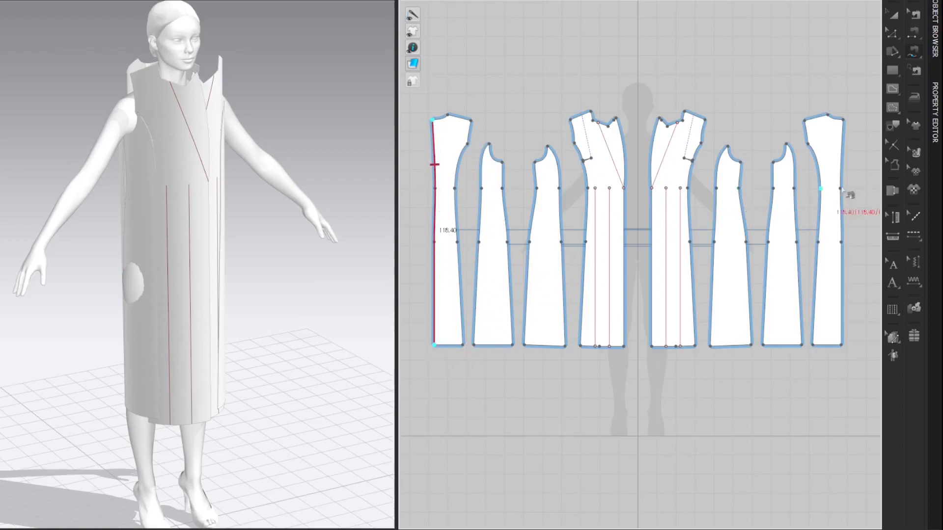
left_click(844, 119)
left_click(831, 344)
Step: Free-sew the centre back panel's side edge to the adjoining edge of the back side panel from armhole to hem
left_click(468, 144)
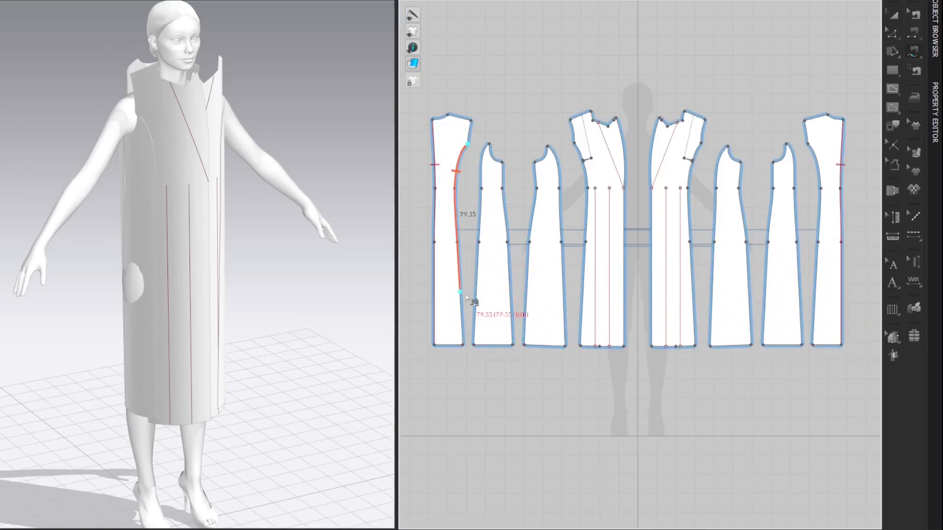
left_click(463, 345)
left_click(489, 145)
left_click(474, 346)
Step: Free-sew the side seam between the back side panel and the front side panel from underarm to hem
left_click(502, 162)
left_click(512, 345)
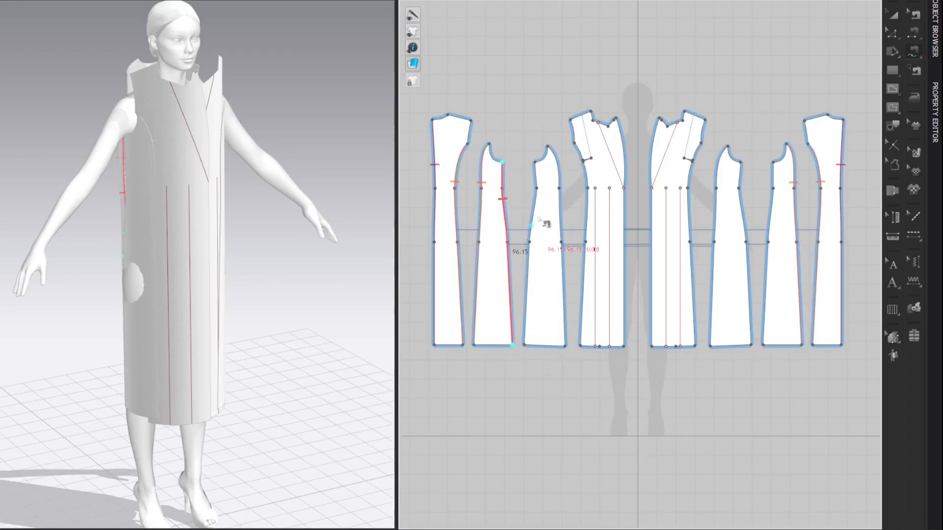
left_click(534, 162)
left_click(524, 346)
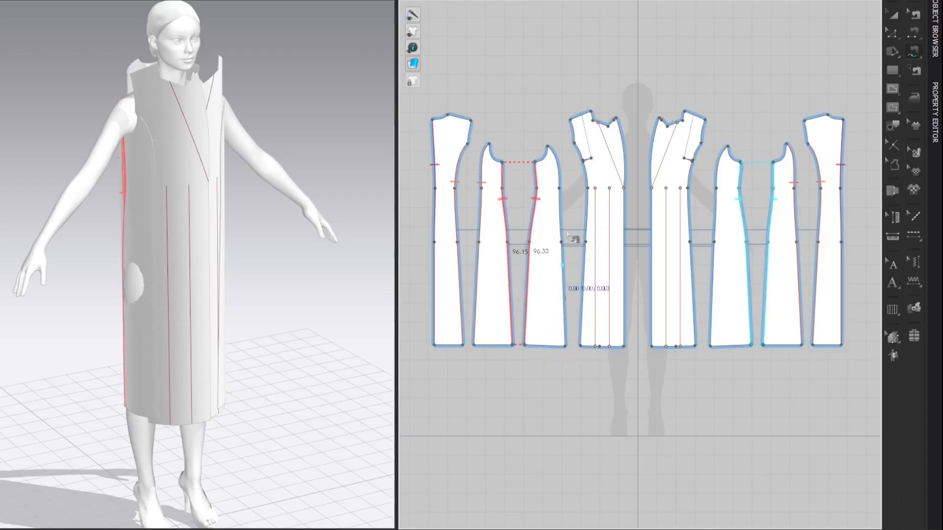
Step: Free-sew the front side panel's long edge to the front panel's side edge in two segments, above and below the dart
left_click(548, 146)
left_click(564, 346)
left_click(576, 146)
left_click(583, 161)
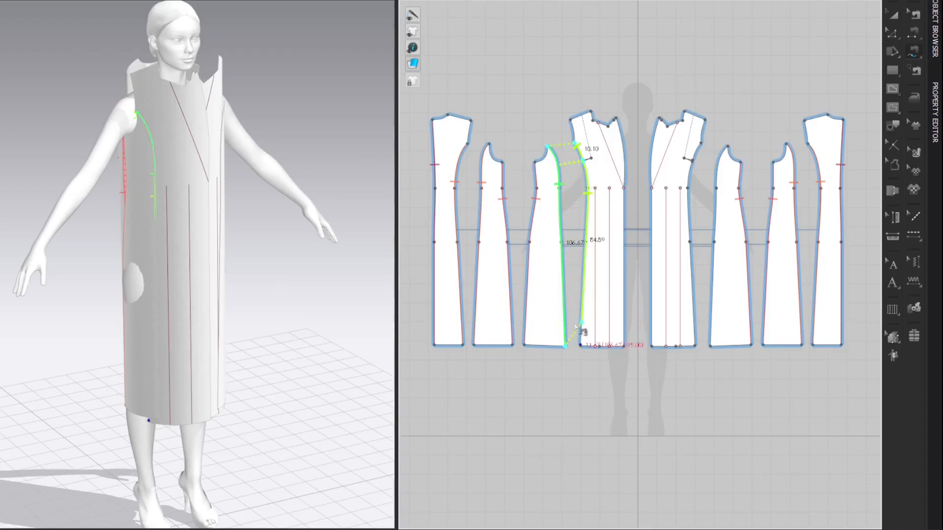
left_click(581, 347)
key("Return")
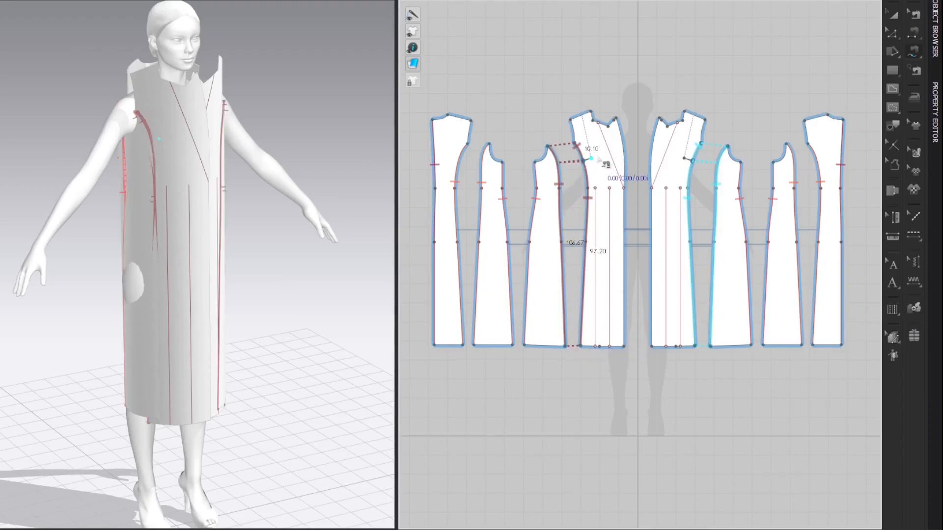
Step: Sew the front panel's dart legs together and join the front shoulder edge to the centre back panel's shoulder edge
scroll(598, 159, "up", 3)
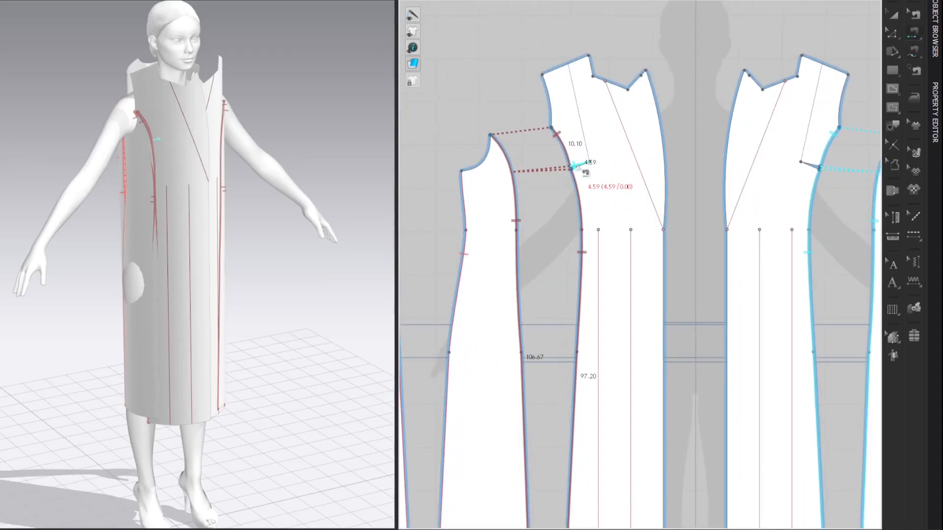
left_click(575, 167)
scroll(580, 170, "down", 4)
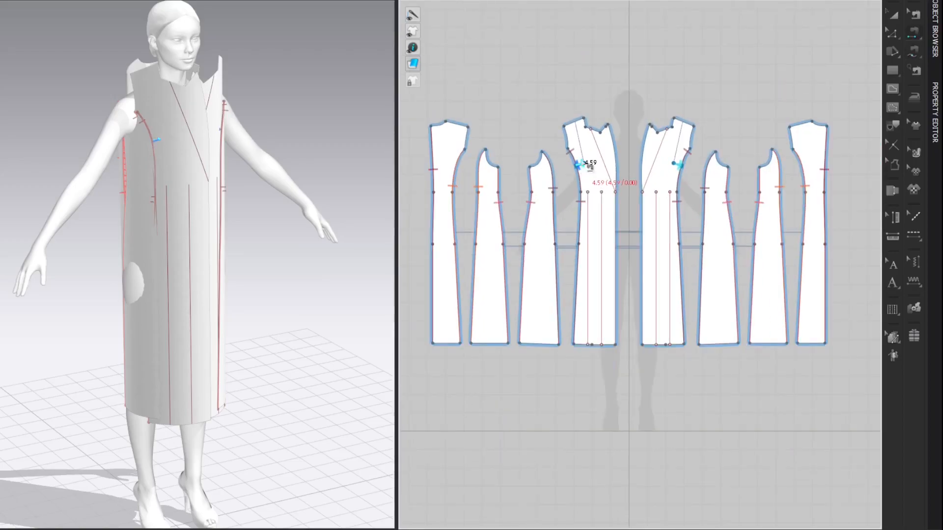
left_click(590, 132)
left_click(460, 126)
key("a")
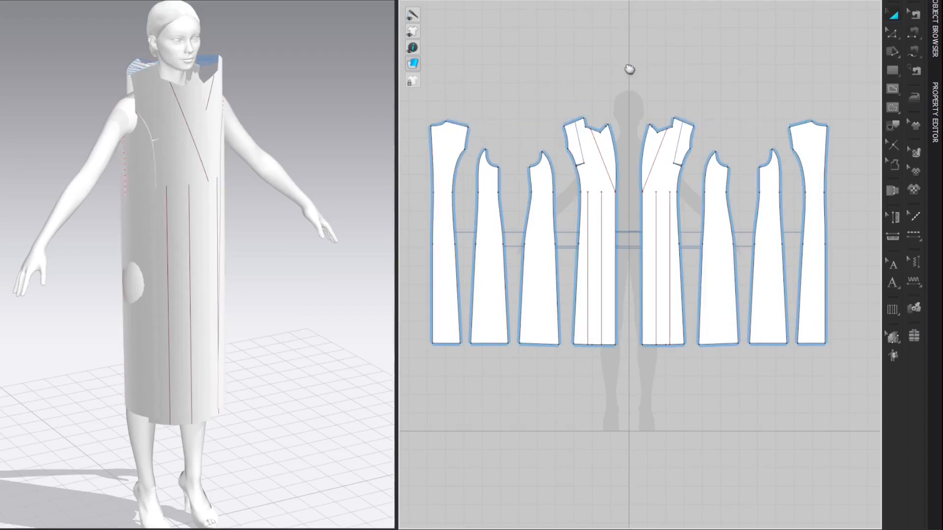
Step: Sew the inner vertical internal lines of the two front panels together as segments
middle_click_drag(630, 68, 631, 63)
key("n")
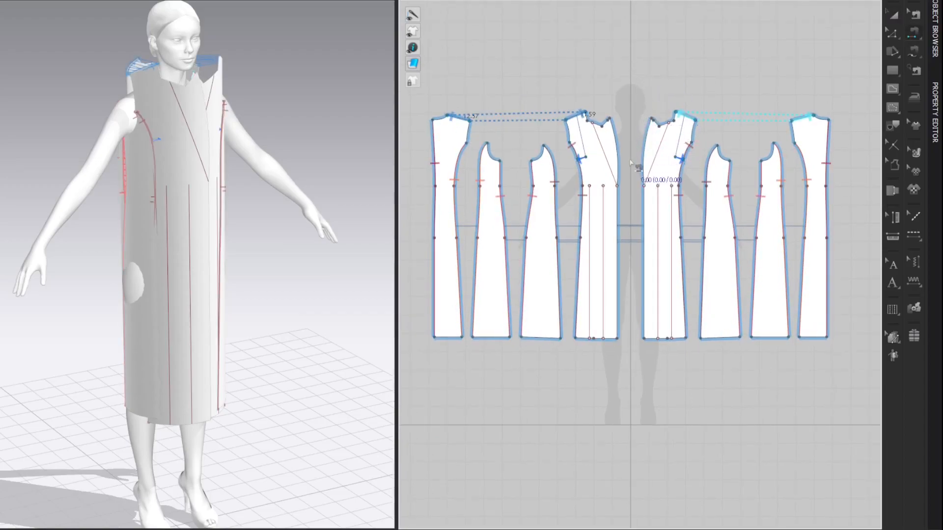
left_click(659, 211)
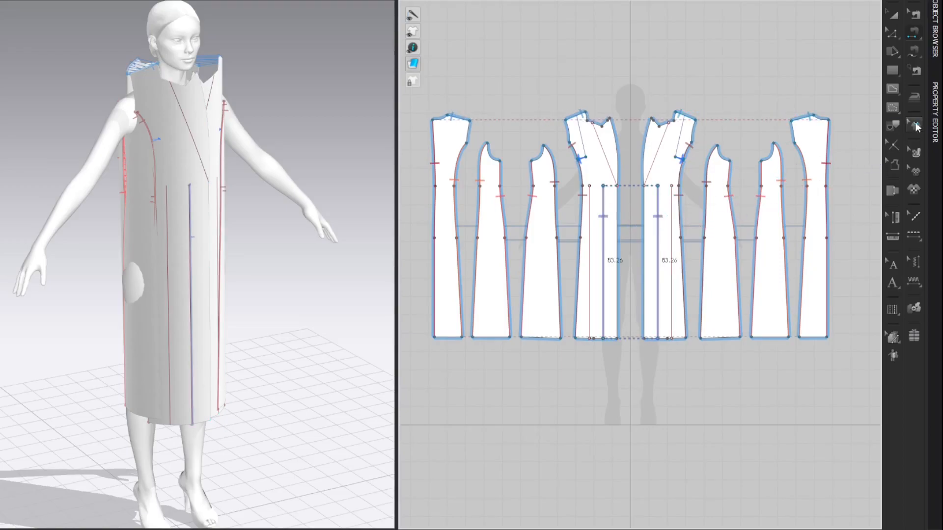
Step: Set the 3D seamline intensity of the seam joining the two fronts' internal lines to 0
left_click(936, 117)
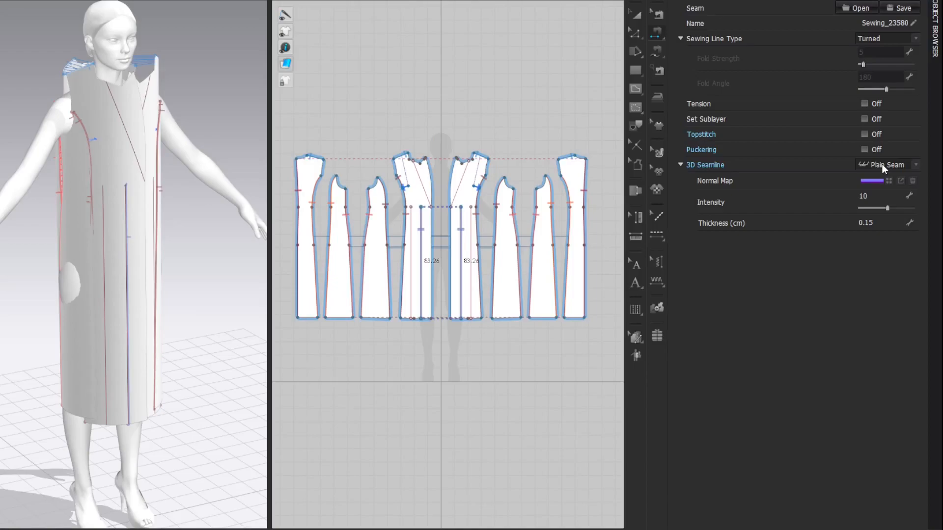
left_click(880, 195)
type("0")
key("Return")
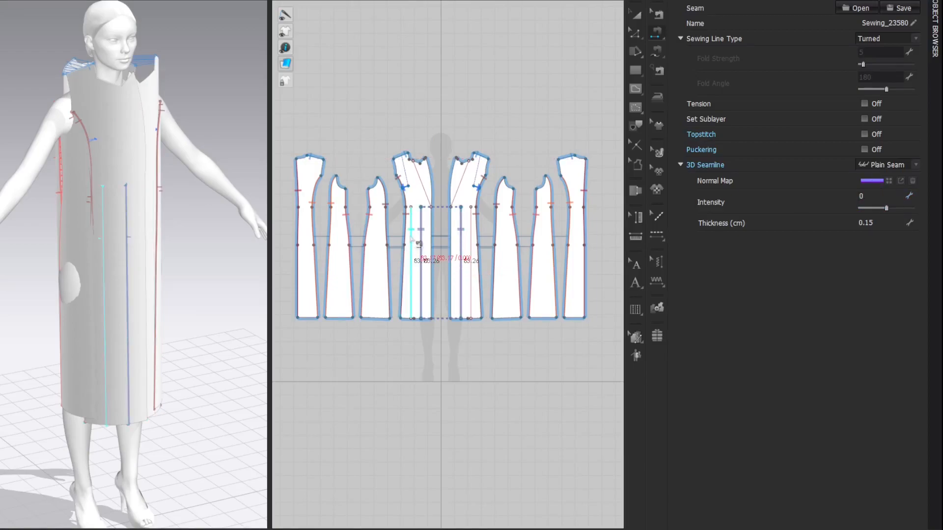
Step: Free-sew one front panel's outer vertical internal line to the other front panel's centre edge, from the lapel break point to the hem
left_click(419, 246)
key("z")
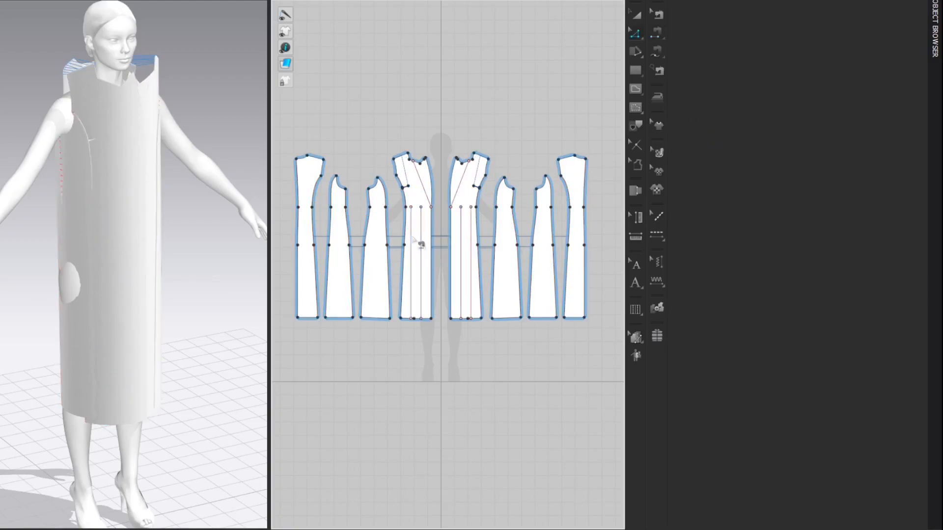
scroll(396, 261, "up", 3)
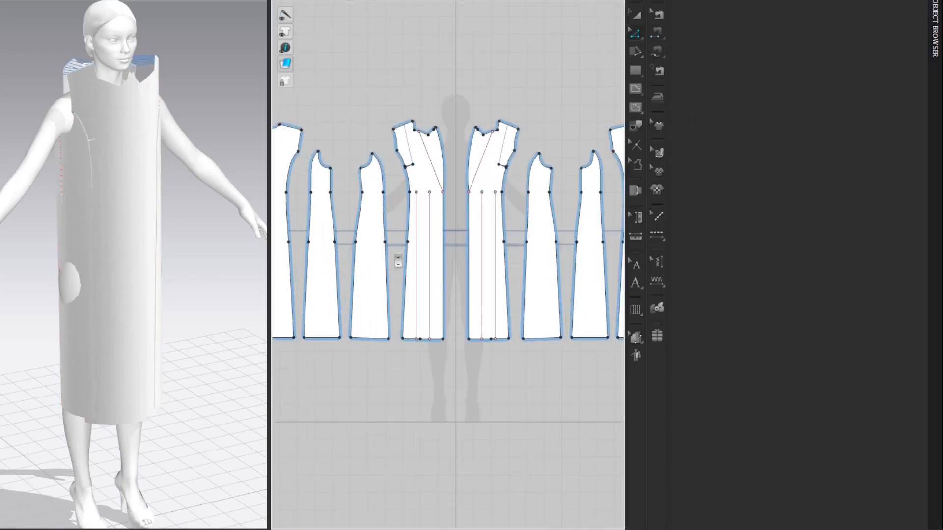
key("m")
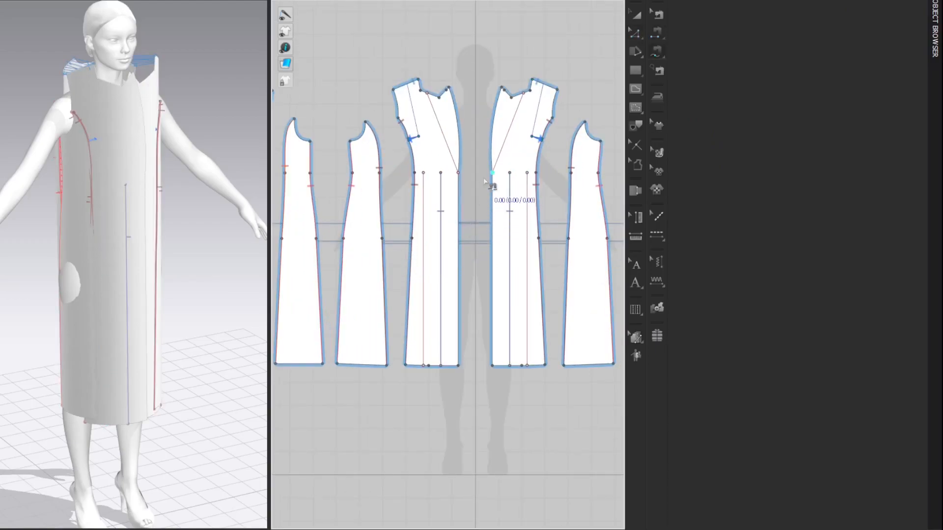
left_click(423, 173)
left_click(425, 367)
left_click(492, 173)
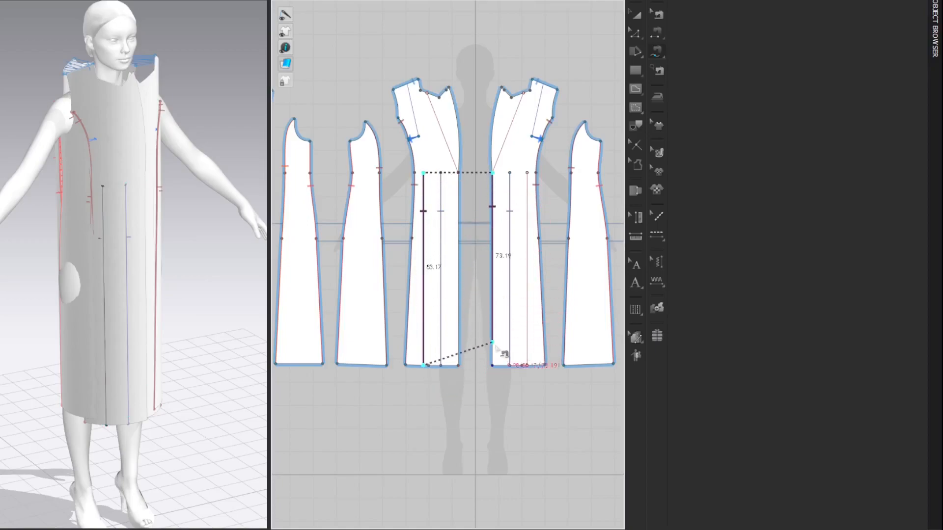
scroll(500, 364, "up", 5)
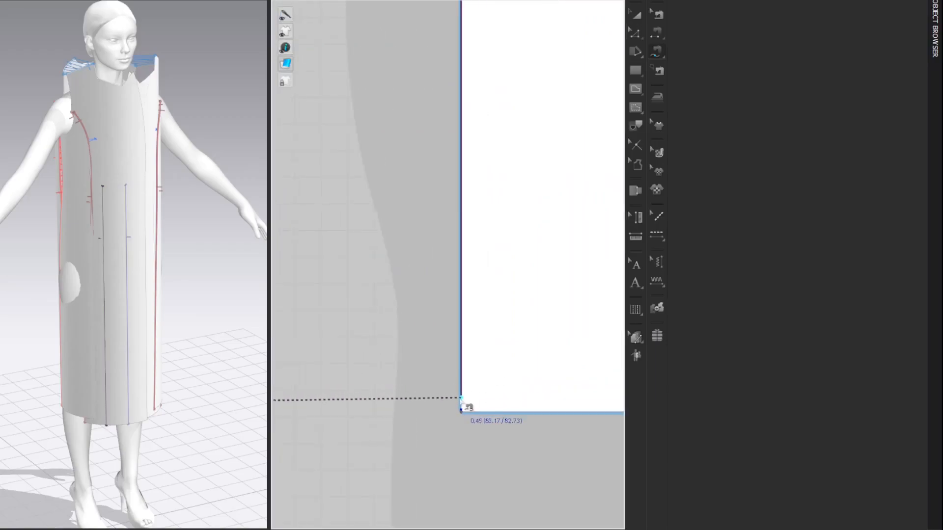
scroll(464, 400, "up", 2)
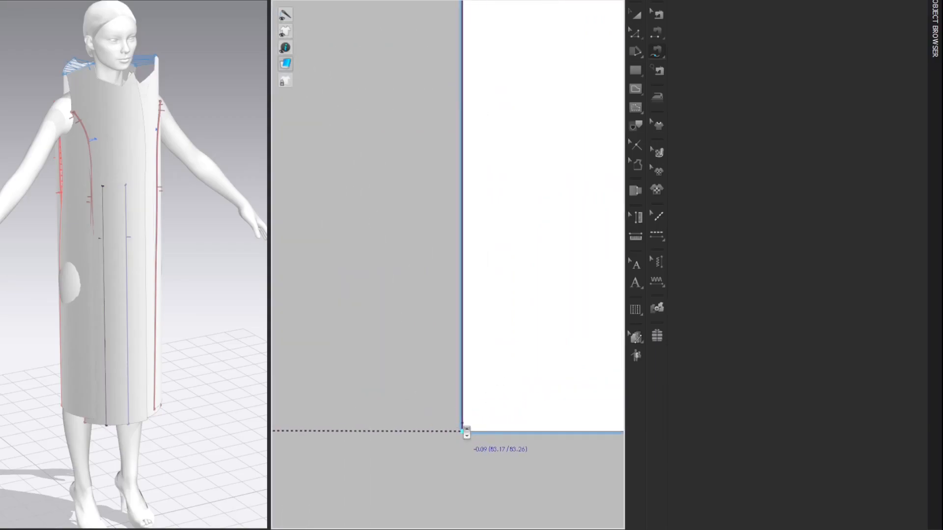
left_click(463, 430)
Step: Set the 3D seamline intensity of the new front overlap seam to 0
scroll(454, 396, "down", 10)
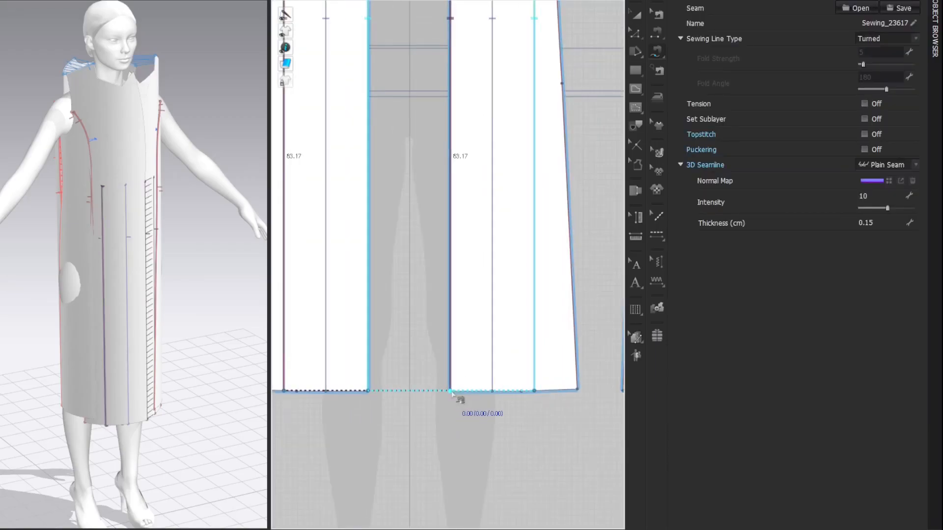
middle_click_drag(504, 190, 507, 151)
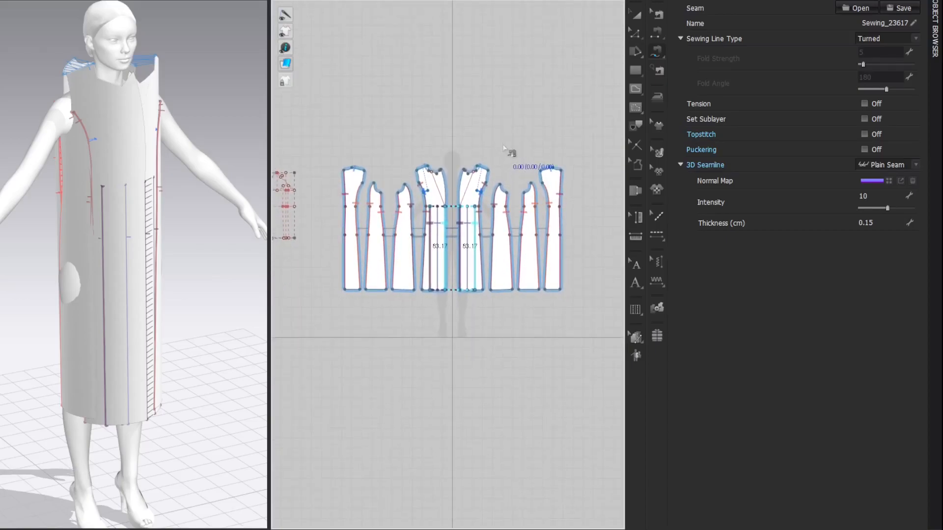
double_click(869, 197)
key("Return")
key("a")
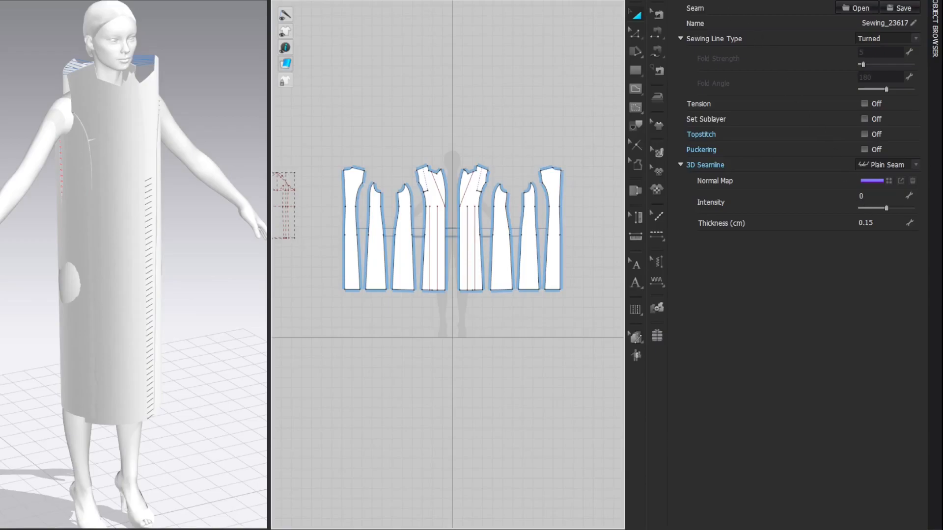
left_click(675, 0)
Step: Select all the coat panels, leaving out the separate reference pattern, and strengthen them
middle_click_drag(755, 57, 756, 55)
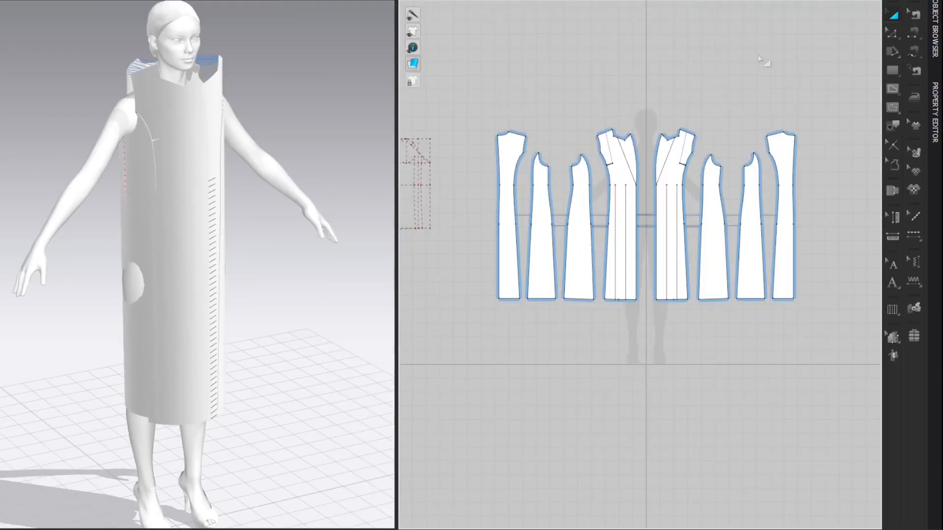
left_click_drag(488, 81, 832, 355)
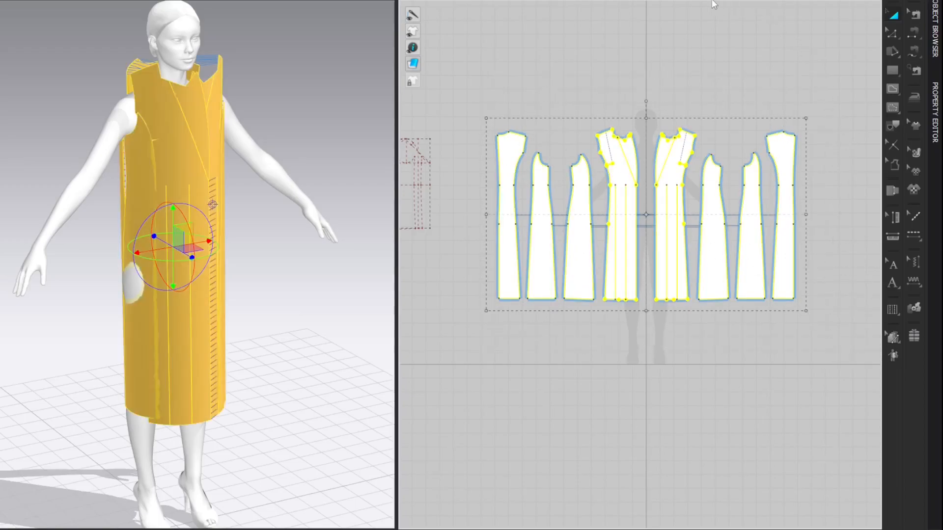
left_click(700, 27)
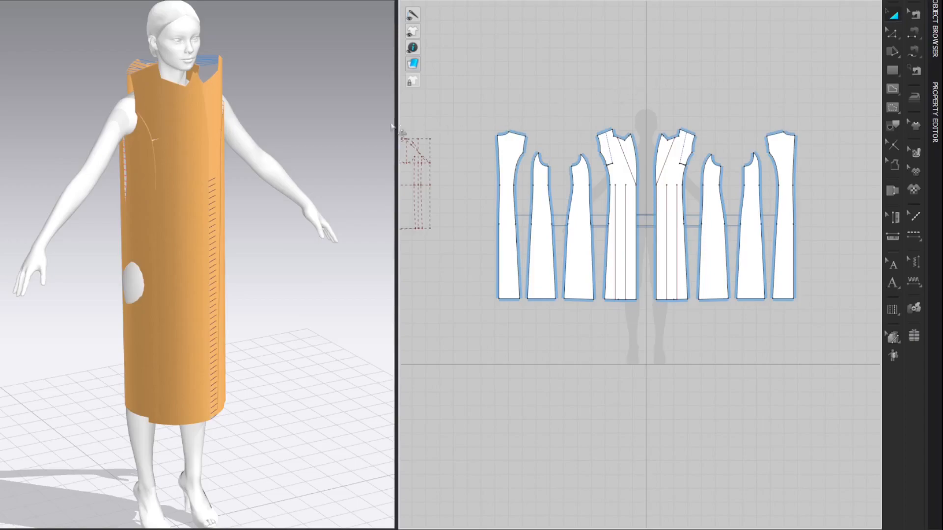
Step: Simulate the sewn coat on the avatar and pull the bunched hem corner of the front side panel free
key("space")
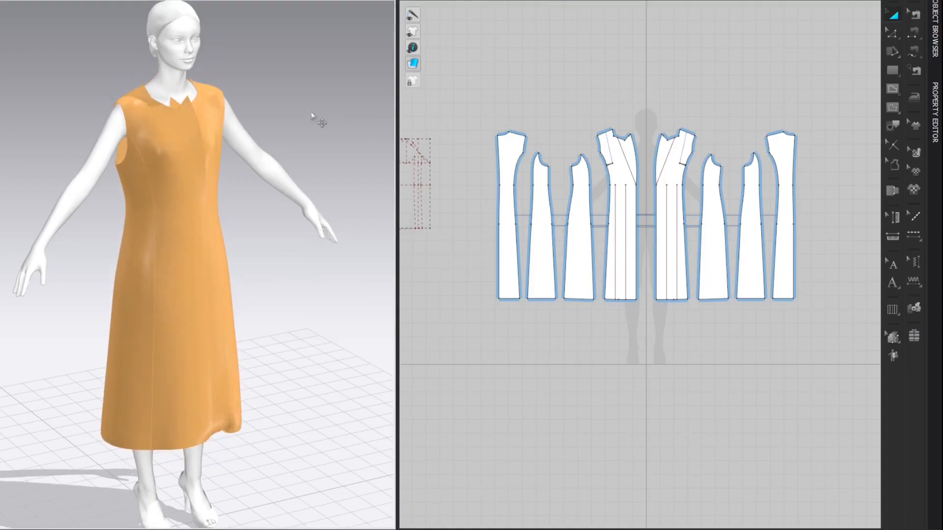
left_click(237, 434)
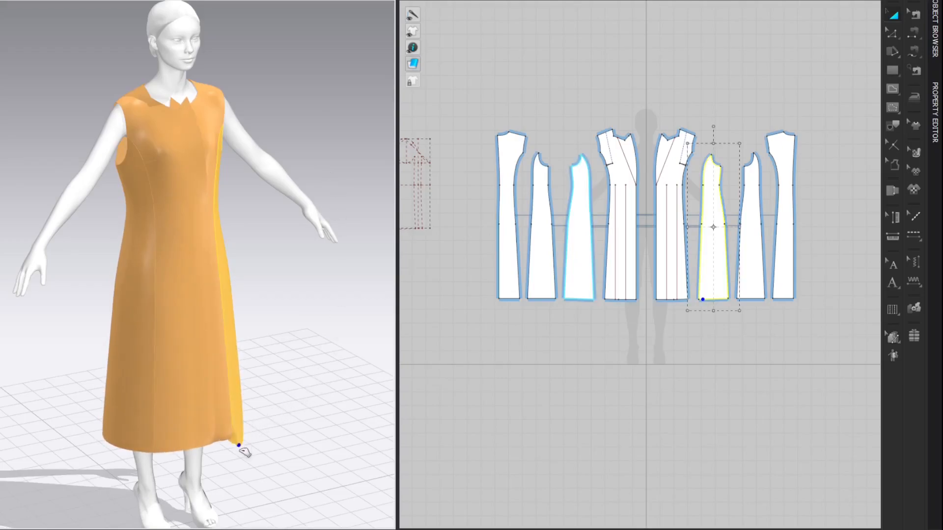
left_click(288, 293)
right_click_drag(288, 292, 311, 268)
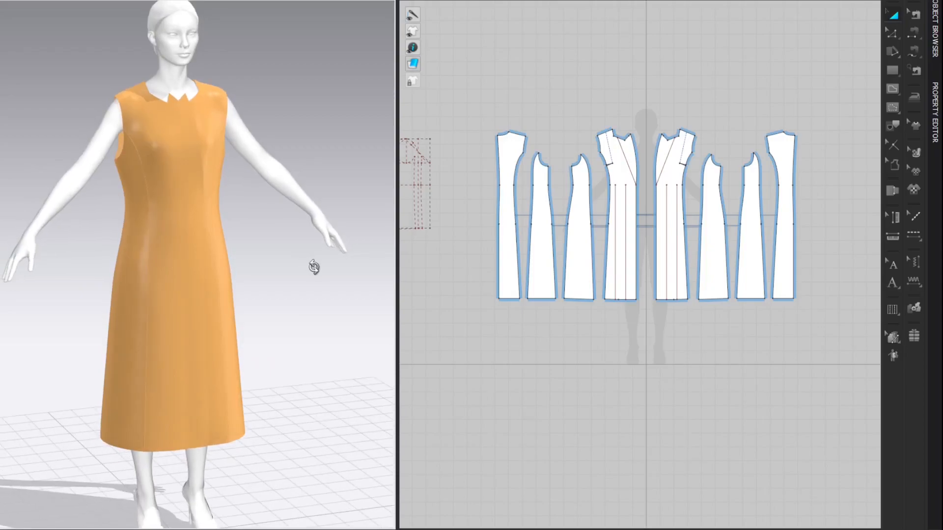
Step: Show the internal lines on the 3D garment and fold the lapels outward along the diagonal roll line with the fold gizmo
left_click(728, 98)
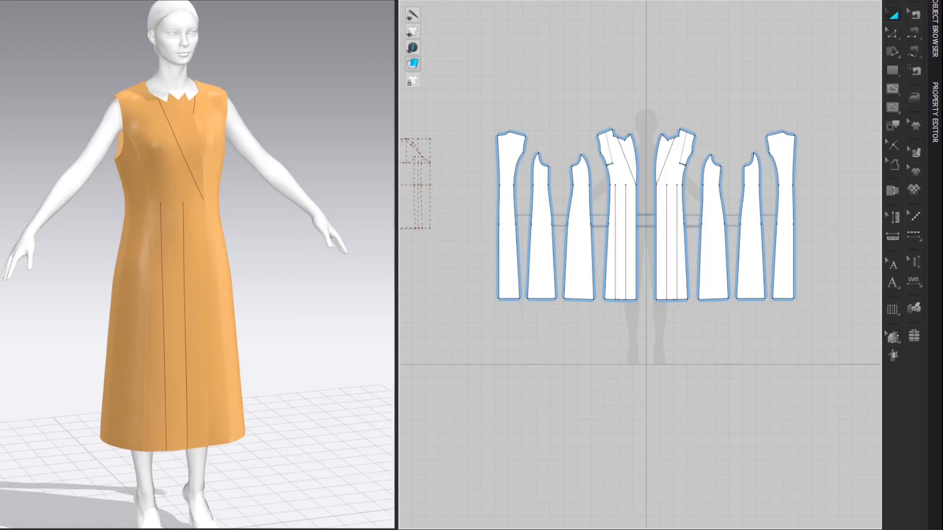
scroll(187, 143, "up", 5)
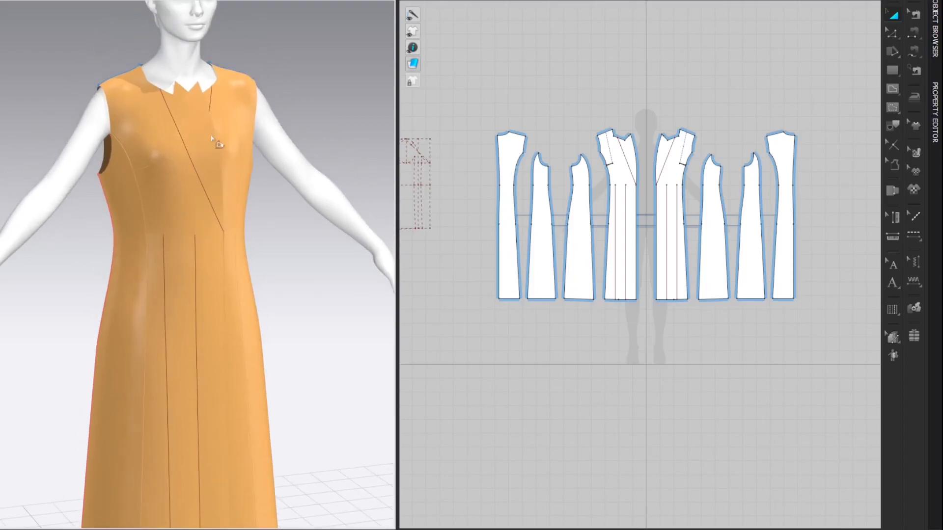
left_click(185, 142)
right_click_drag(241, 128, 202, 116)
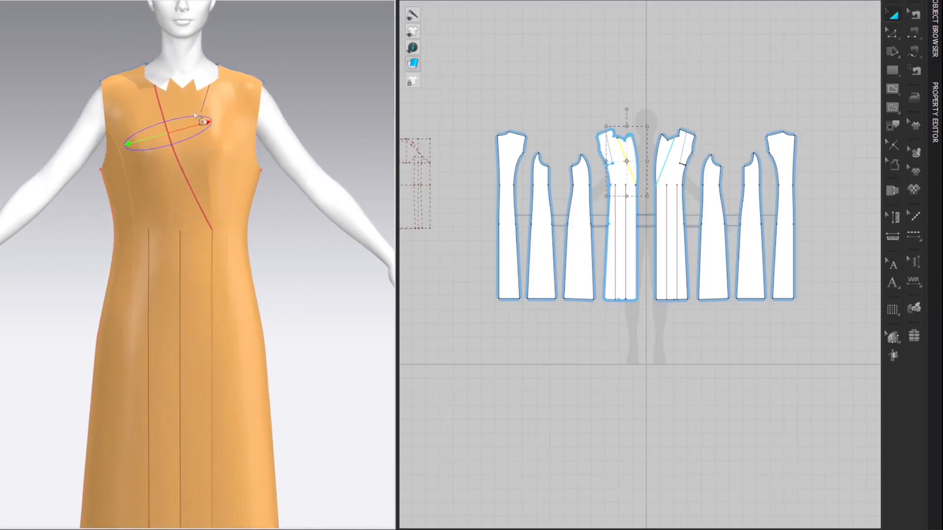
left_click_drag(191, 127, 143, 132)
right_click_drag(144, 132, 203, 145)
left_click_drag(202, 146, 178, 158)
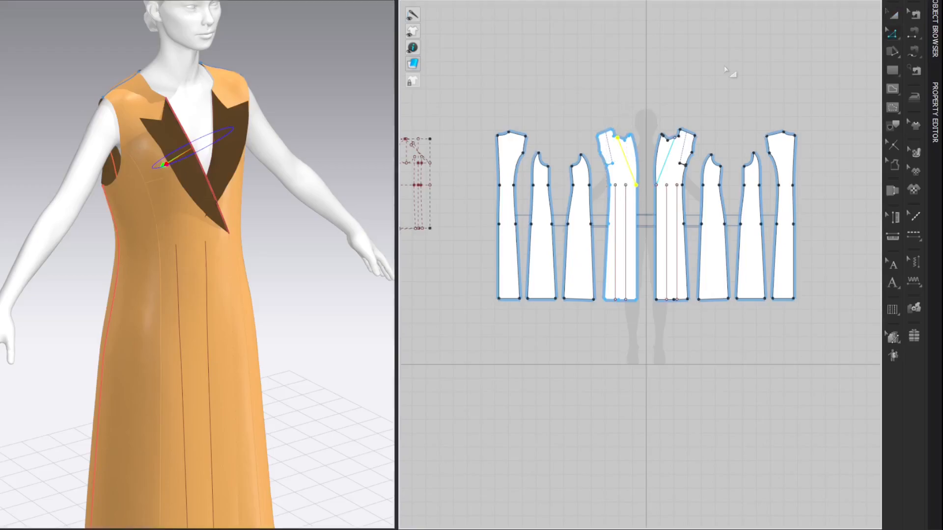
Step: Edit the fold angle of the lapel's diagonal roll line and deselect the line
left_click(935, 97)
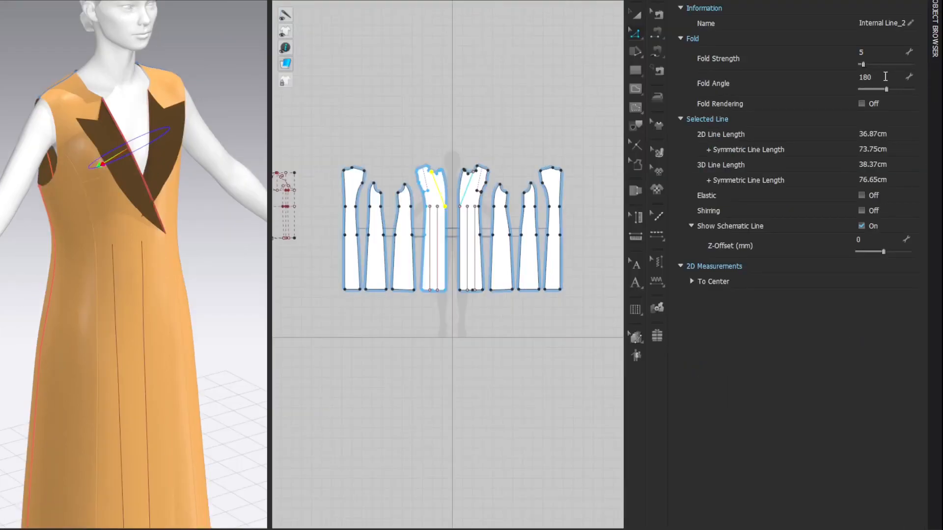
left_click(885, 77)
key("Return")
left_click(677, 0)
key("Escape")
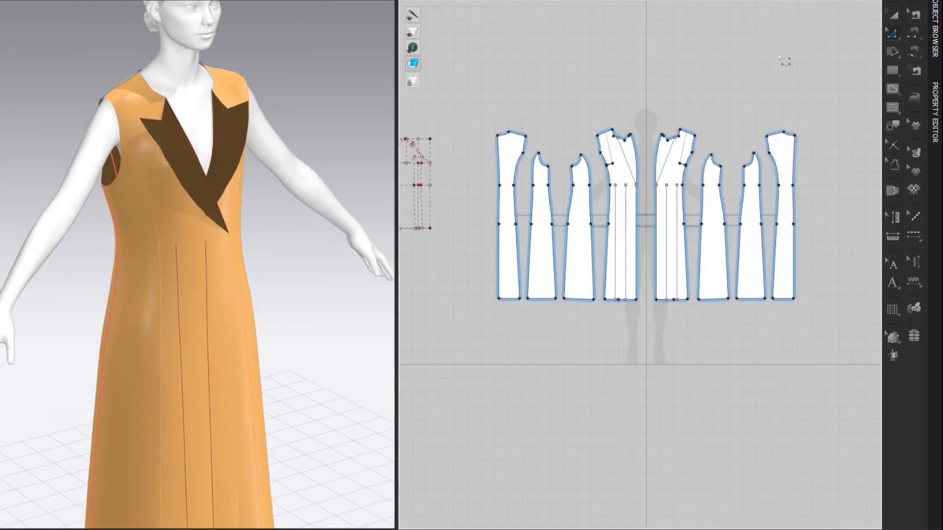
Step: Display the garment with a thick textured surface and remove the strengthening from all the coat panels
key("alt+1")
left_click_drag(501, 82, 845, 347)
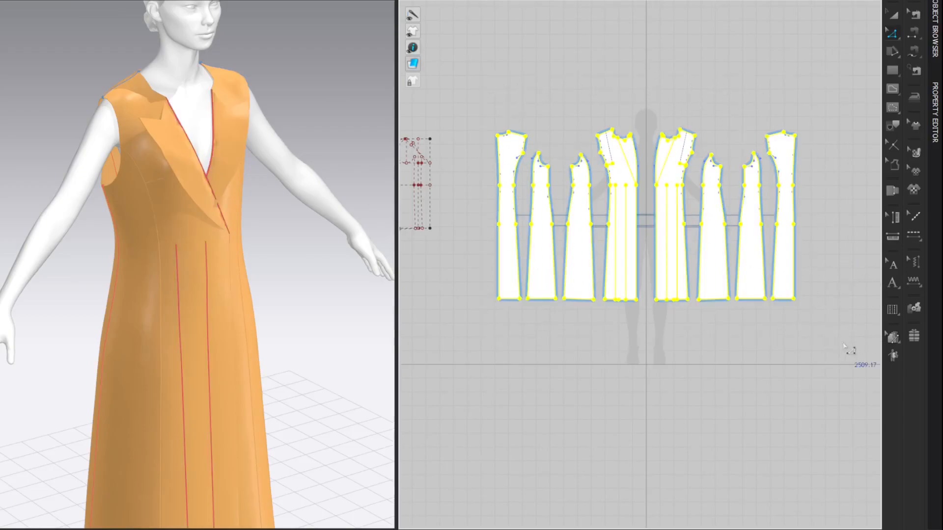
key("ctrl+h")
left_click(772, 66)
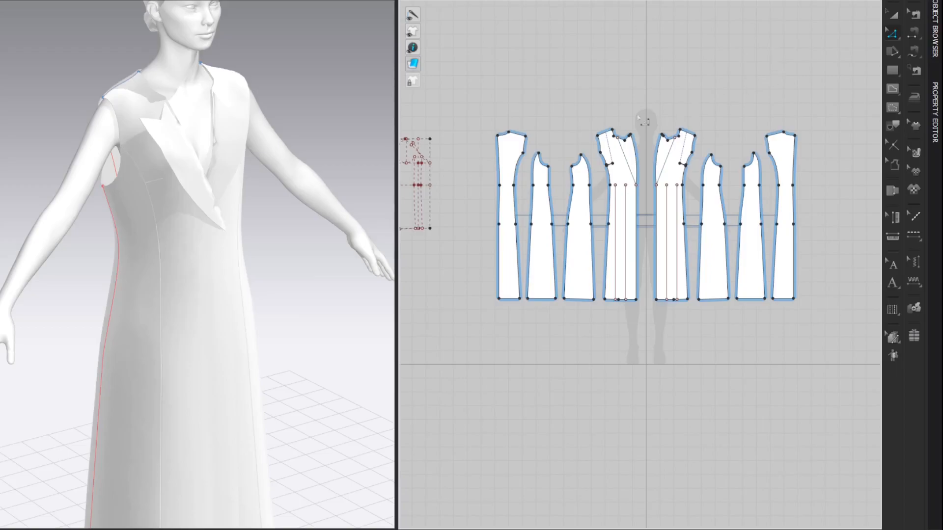
Step: Select all the coat panels and apply the Wool.zfab fabric from the library to them
left_click_drag(469, 98, 843, 362)
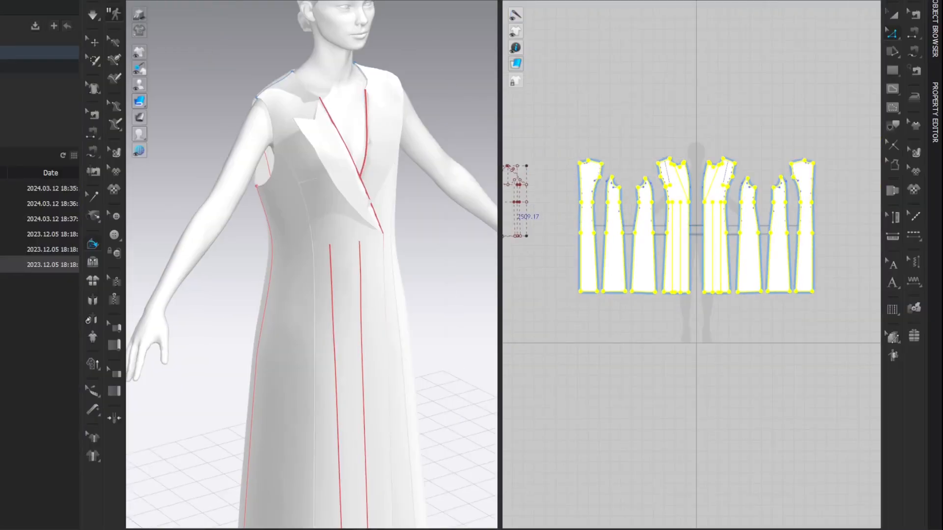
double_click(39, 79)
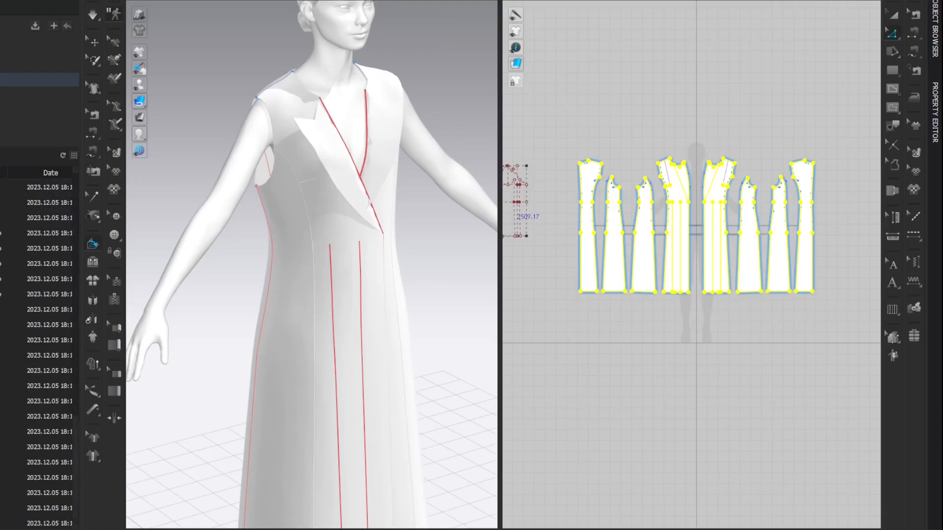
mouse_move(36, 493)
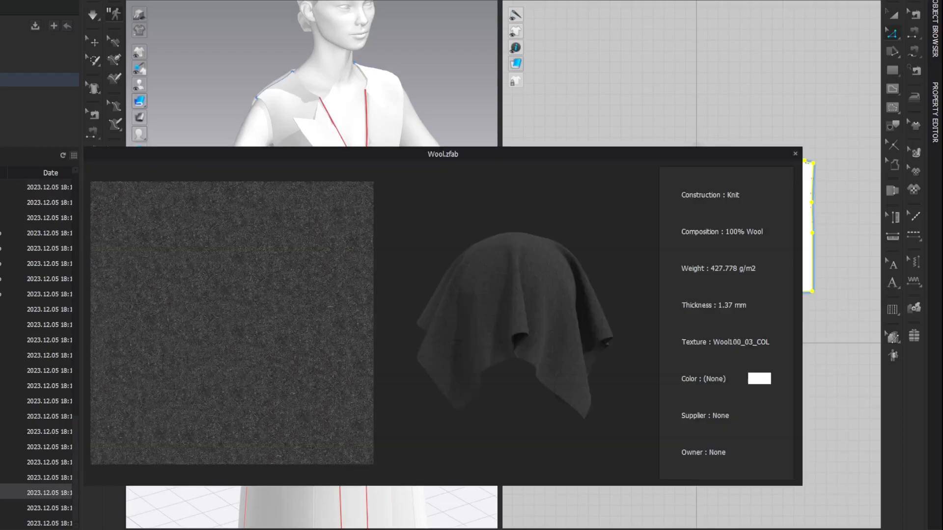
left_click_drag(35, 493, 589, 236)
left_click(71, 0)
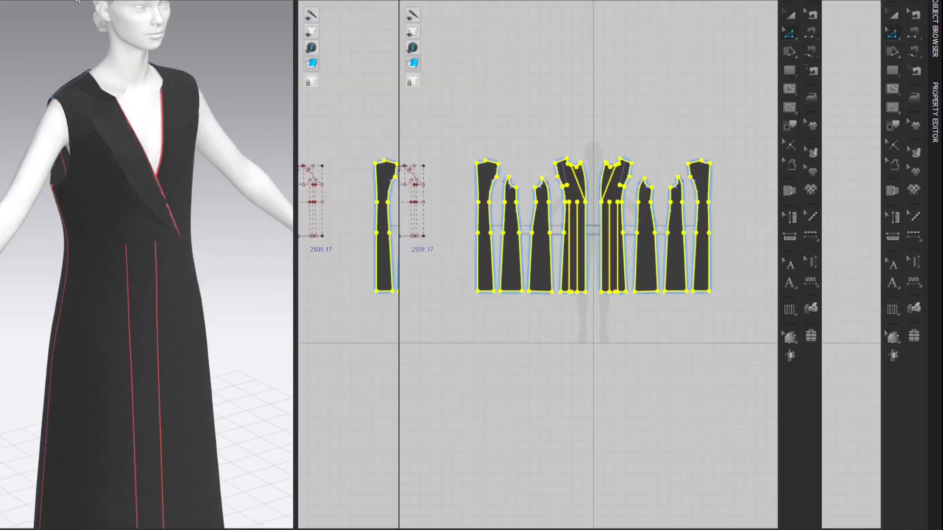
Step: Turn on Desaturation for the front texture of the Wool fabric and deselect the panels
left_click(938, 47)
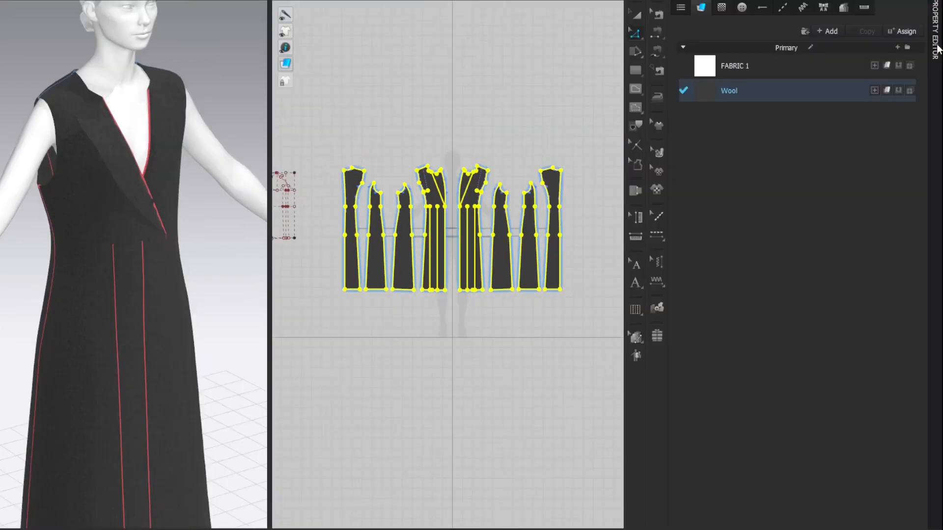
left_click(936, 42)
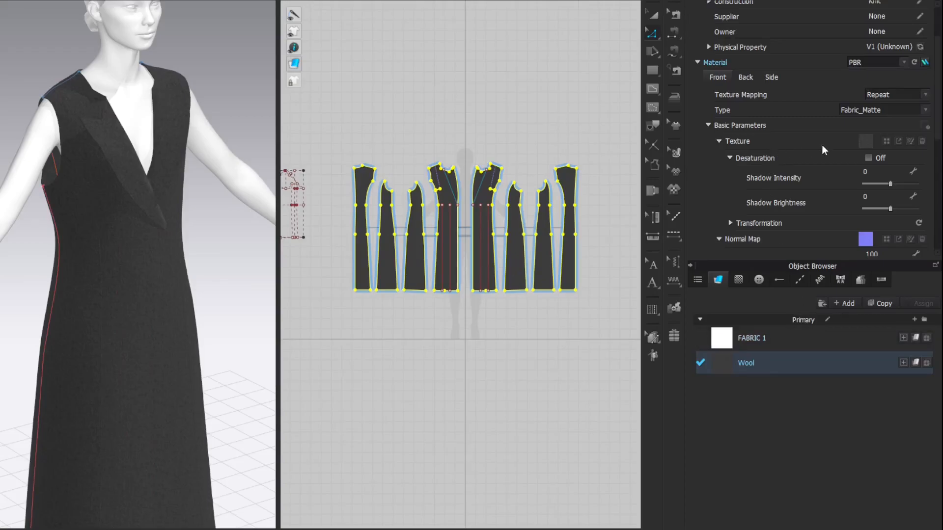
left_click(869, 158)
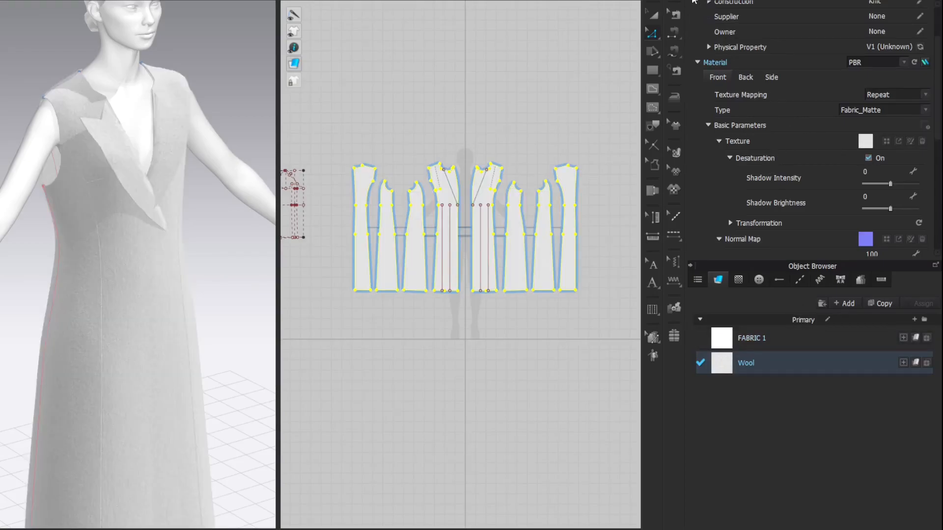
left_click(695, 2)
left_click(682, 1)
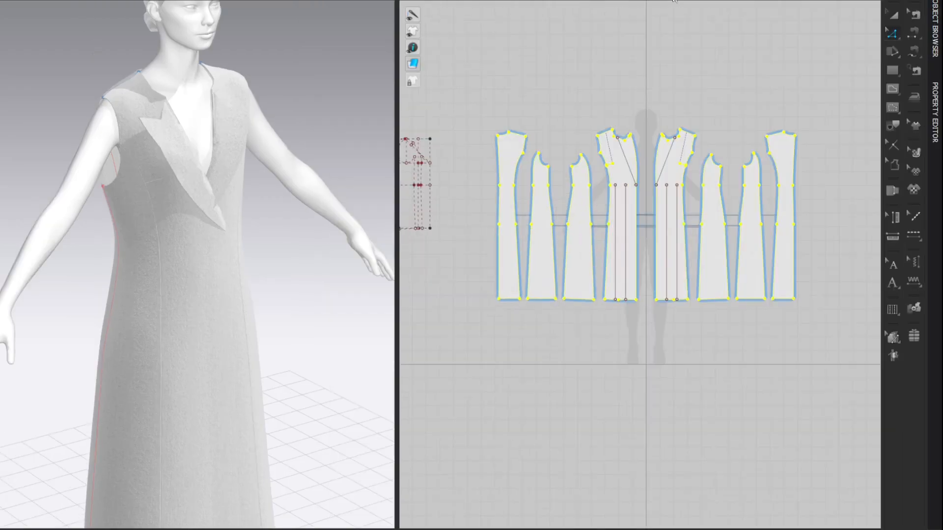
left_click(739, 48)
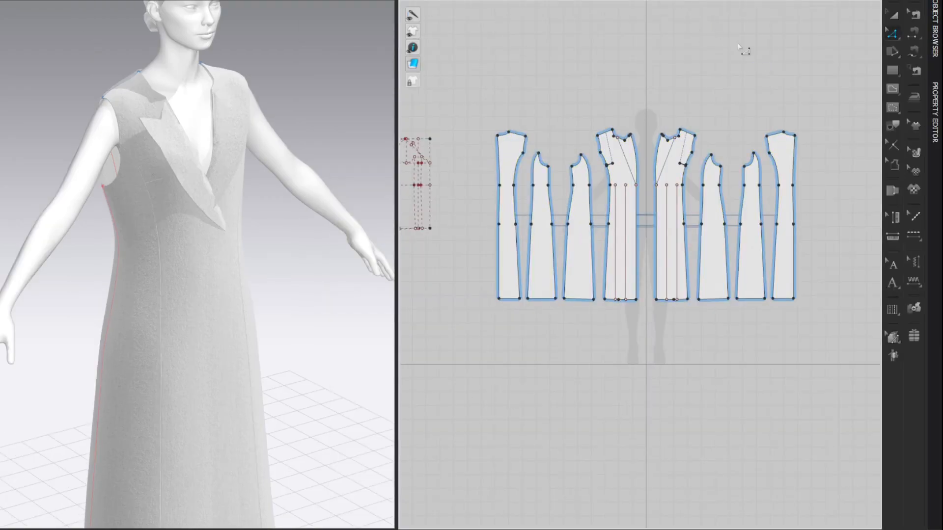
Step: Simulate the coat with the wool fabric so the body and folded lapels settle on the avatar
scroll(307, 114, "down", 5)
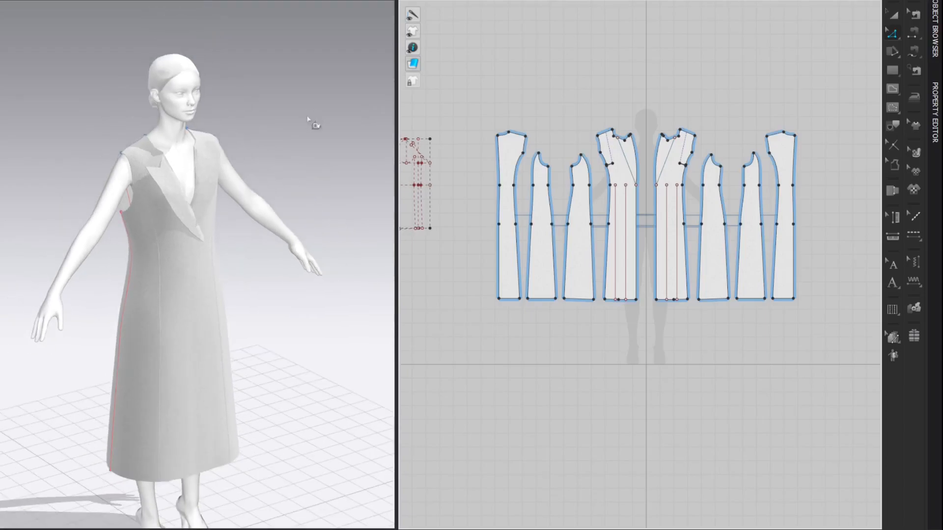
right_click_drag(305, 85, 319, 83)
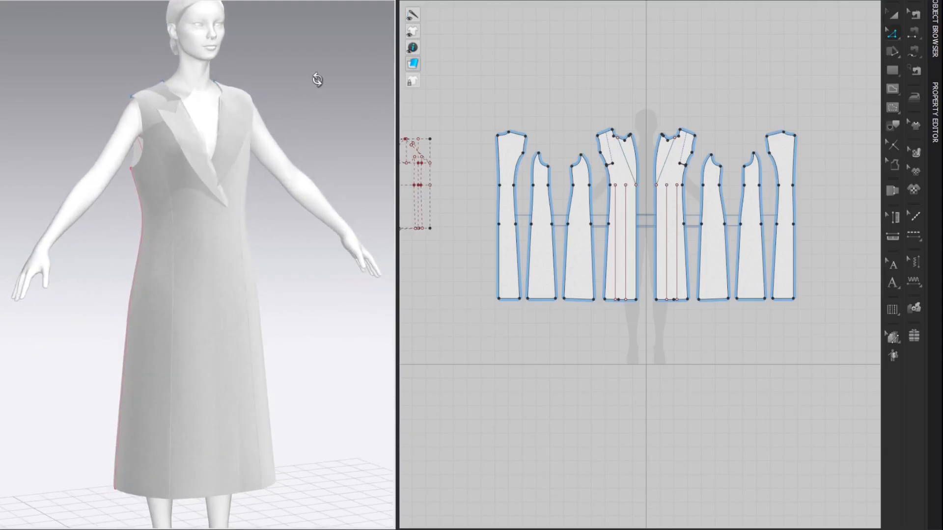
scroll(322, 86, "down", 1)
key("space")
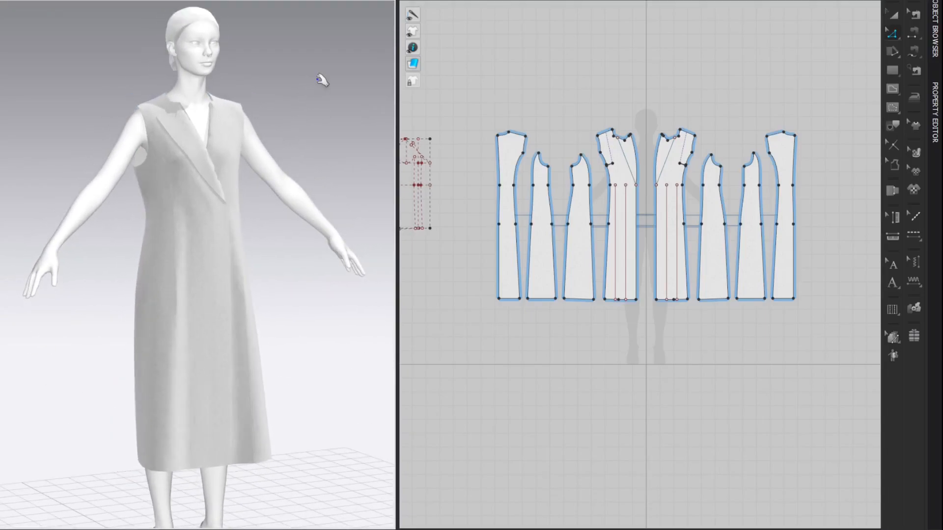
Step: Finish settling the wool coat on the avatar and stop the simulation
key("space")
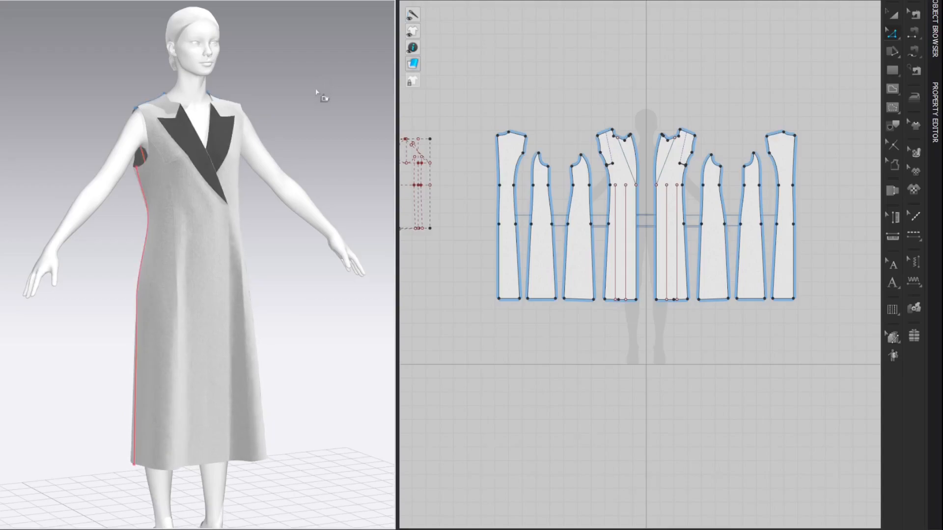
key("a")
key("q")
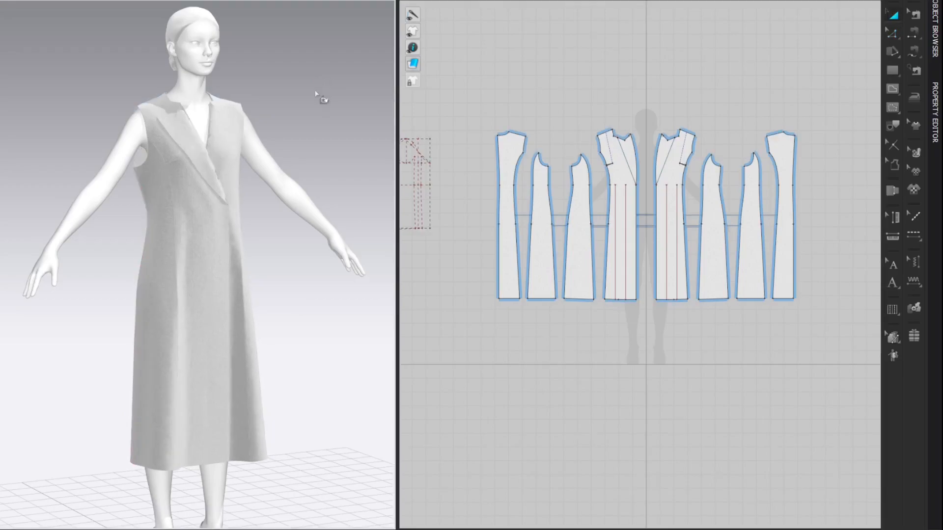
right_click_drag(295, 106, 345, 122)
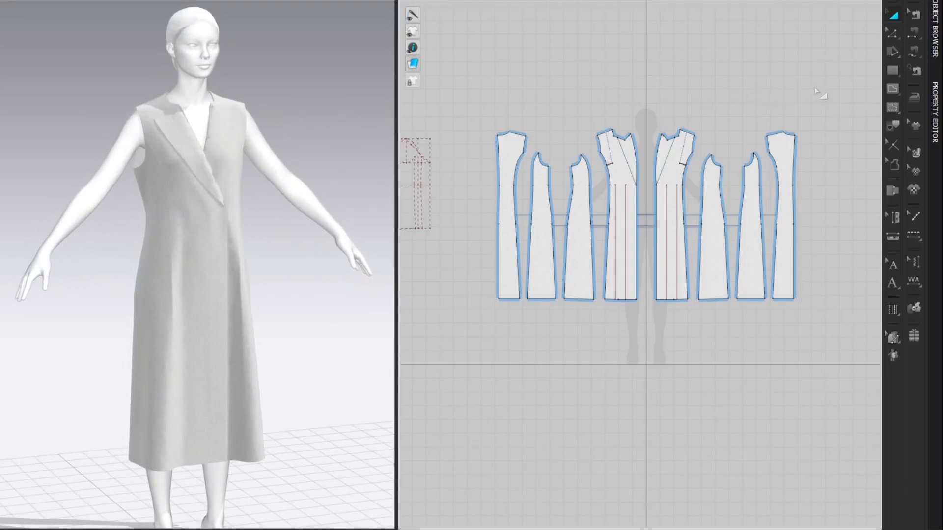
Step: Shorten the centre back seam from the hem upward on both back panels to about 71.5 cm, leaving a vent open
key("b")
left_click(499, 269)
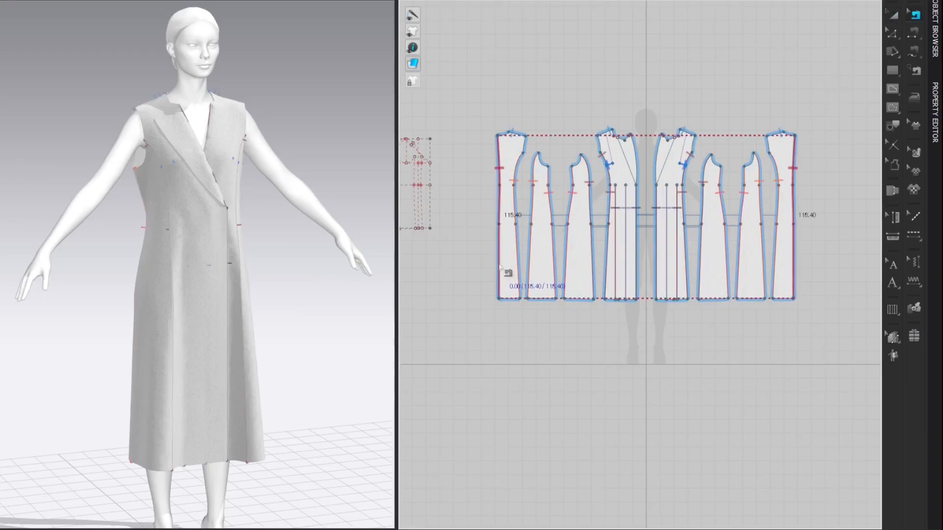
left_click_drag(500, 300, 500, 235)
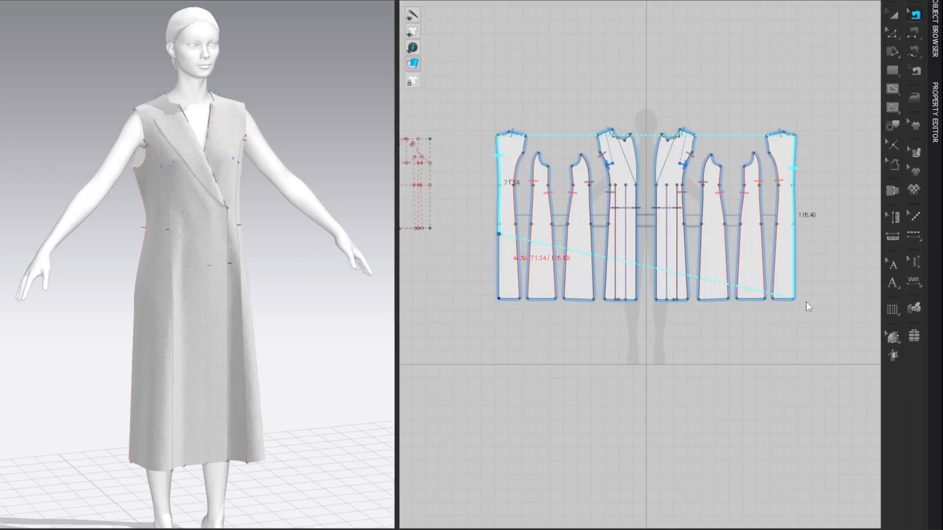
left_click_drag(794, 298, 794, 236)
key("z")
key("a")
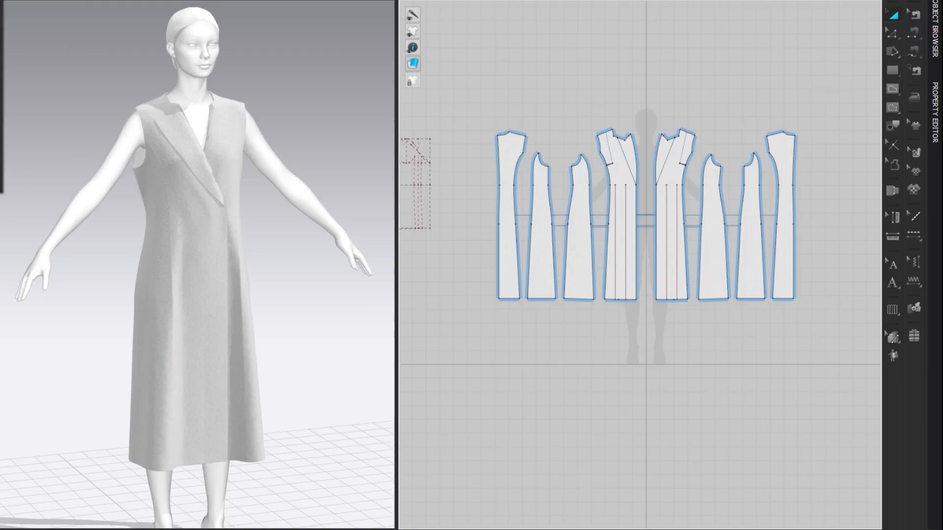
Step: Add the Female_Shoulder_Pad_4mm.zpac garment to the scene with zero translation, maintaining the current avatar's size and pose
mouse_move(1, 28)
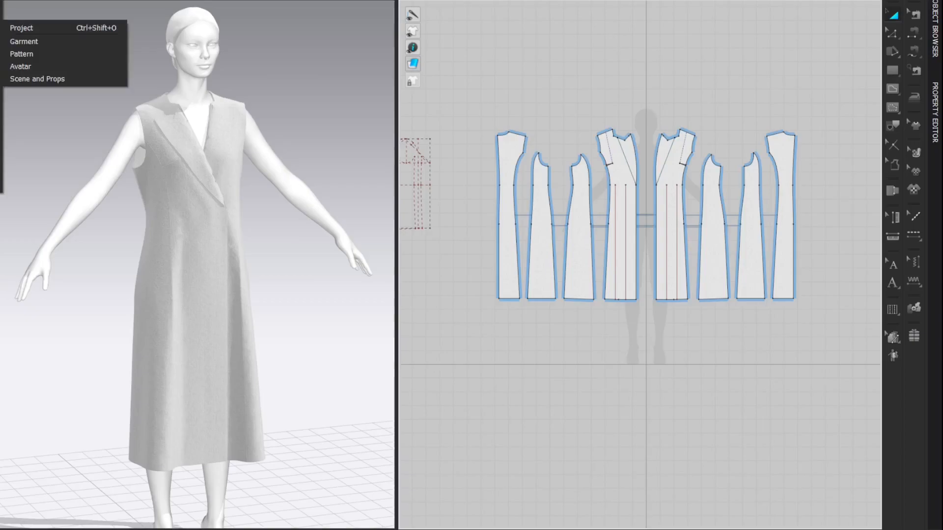
left_click(35, 41)
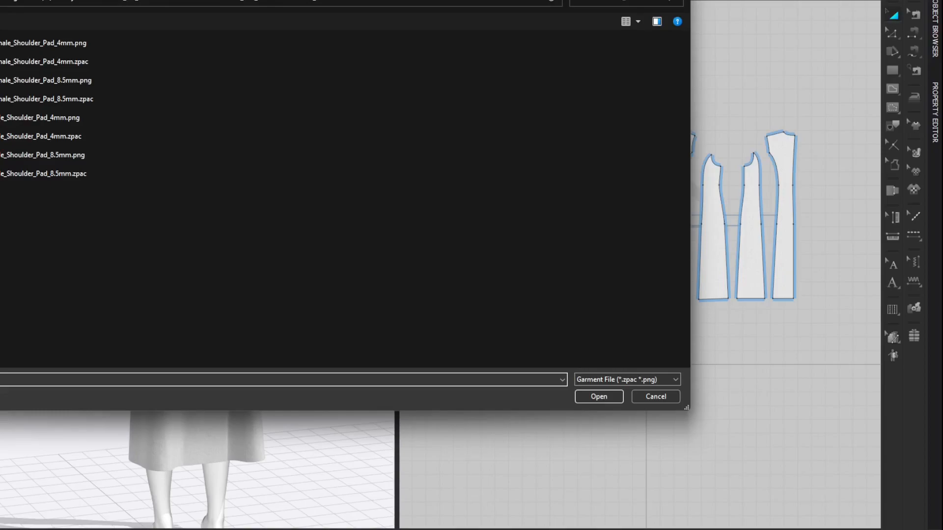
left_click_drag(344, 0, 377, 8)
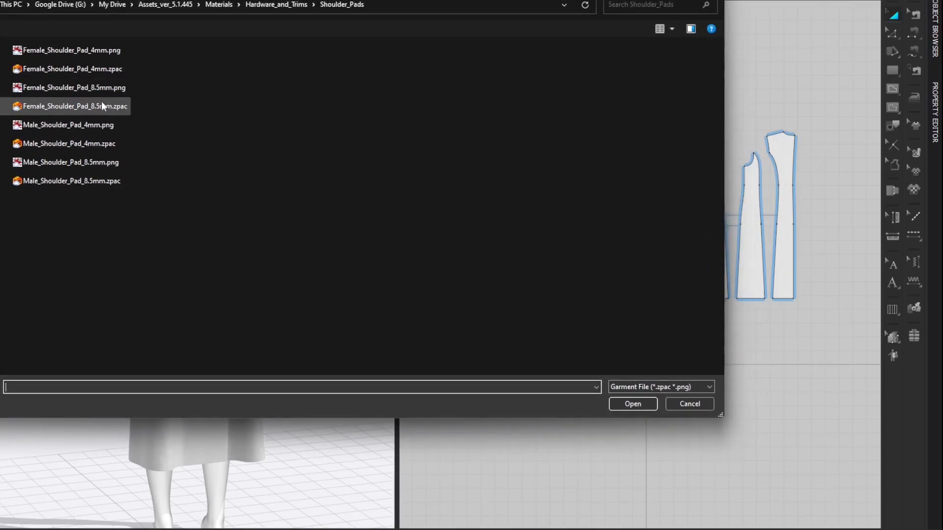
left_click(118, 69)
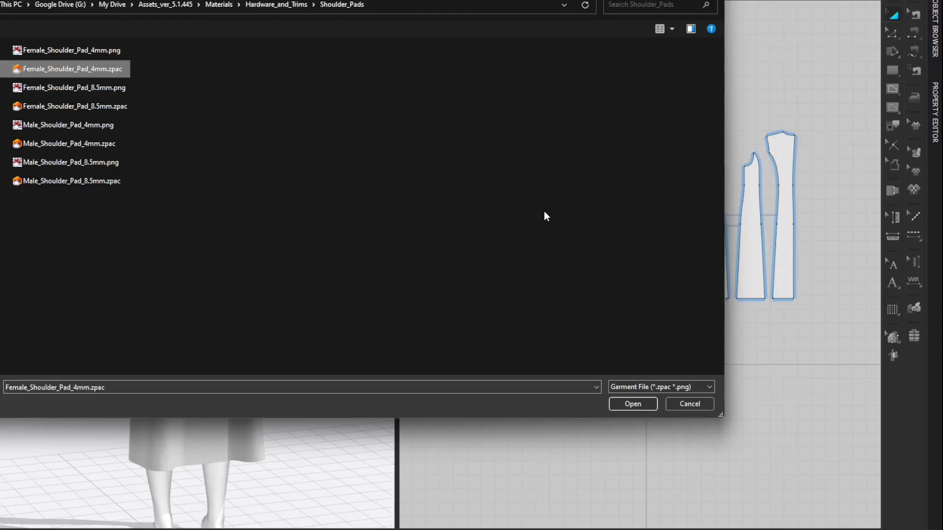
left_click(630, 403)
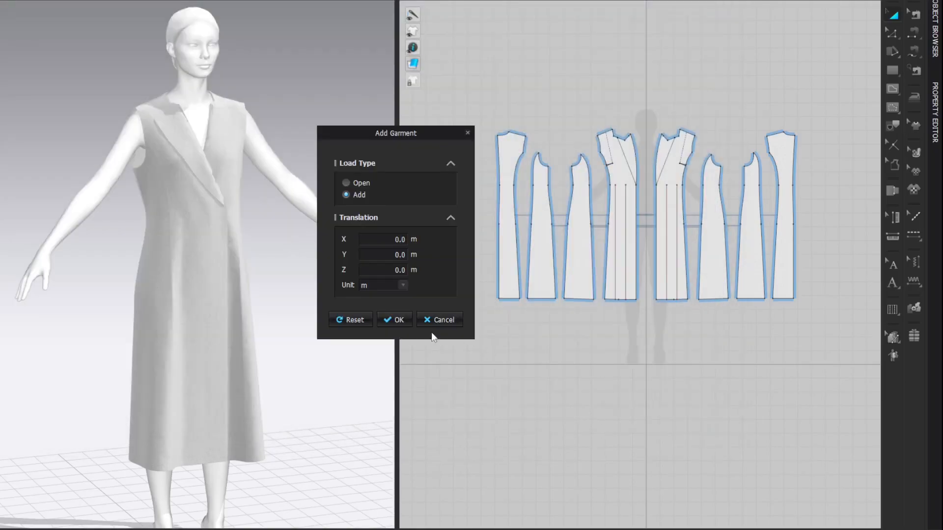
left_click(403, 320)
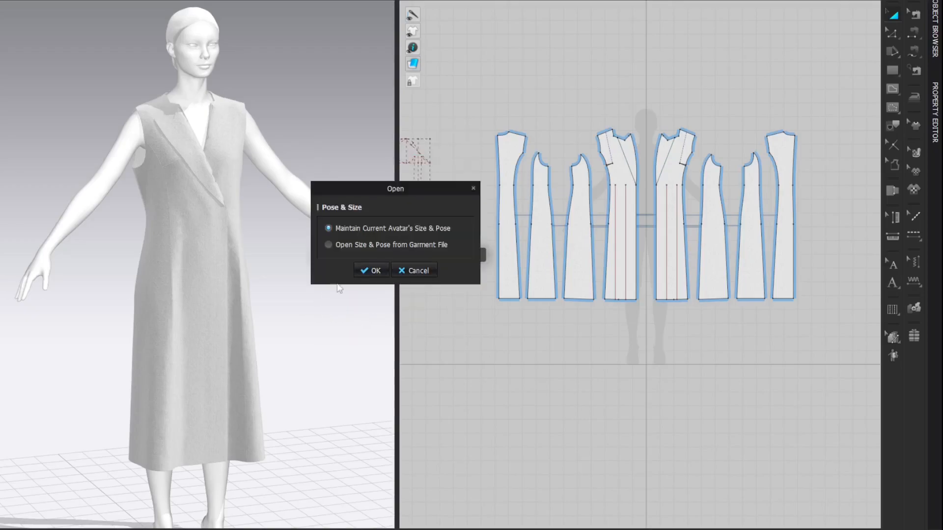
left_click(371, 271)
Step: Lower the shoulder pads and shift them backward in 3D until they sit on the shoulders just beneath the coat
scroll(247, 54, "up", 8)
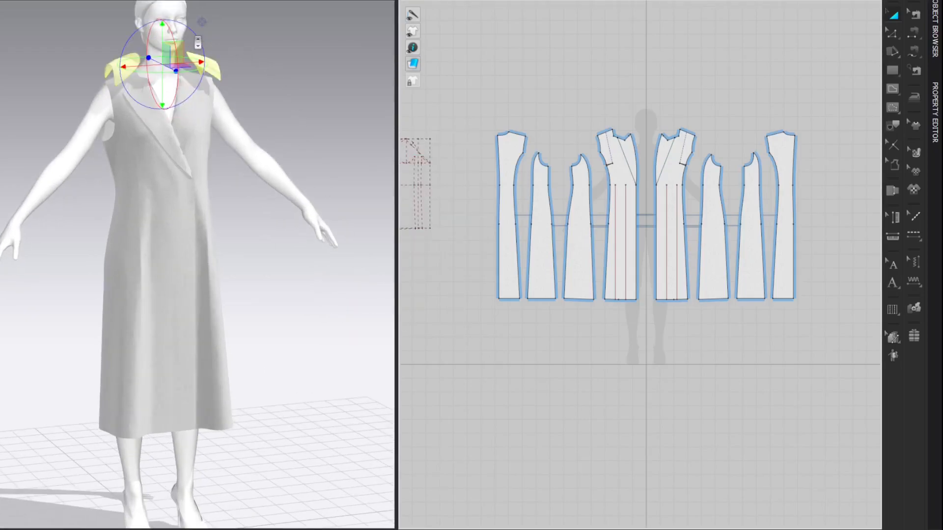
right_click_drag(244, 197, 275, 171)
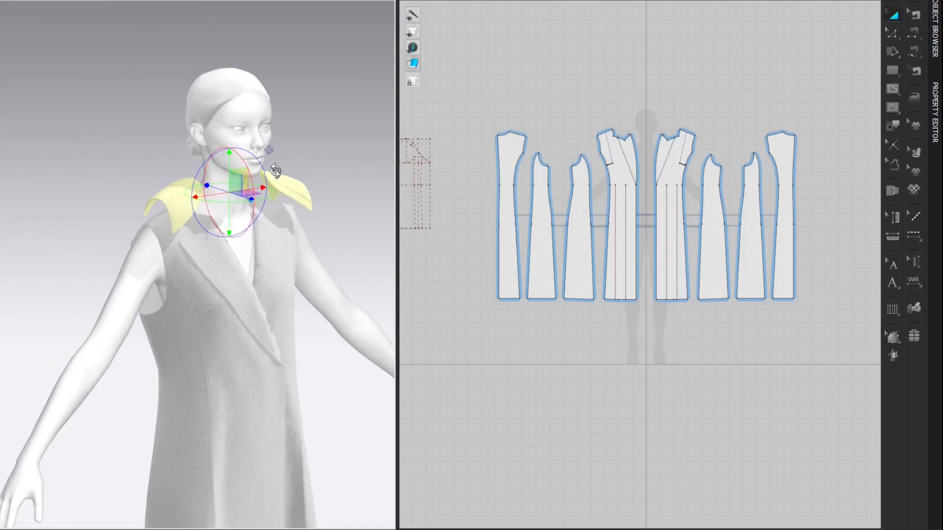
left_click_drag(229, 160, 225, 186)
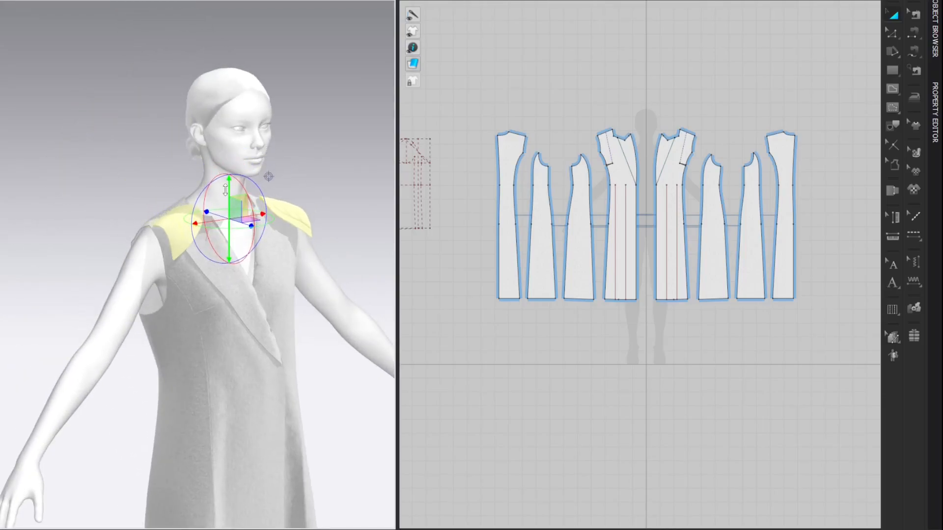
left_click_drag(238, 223, 229, 224)
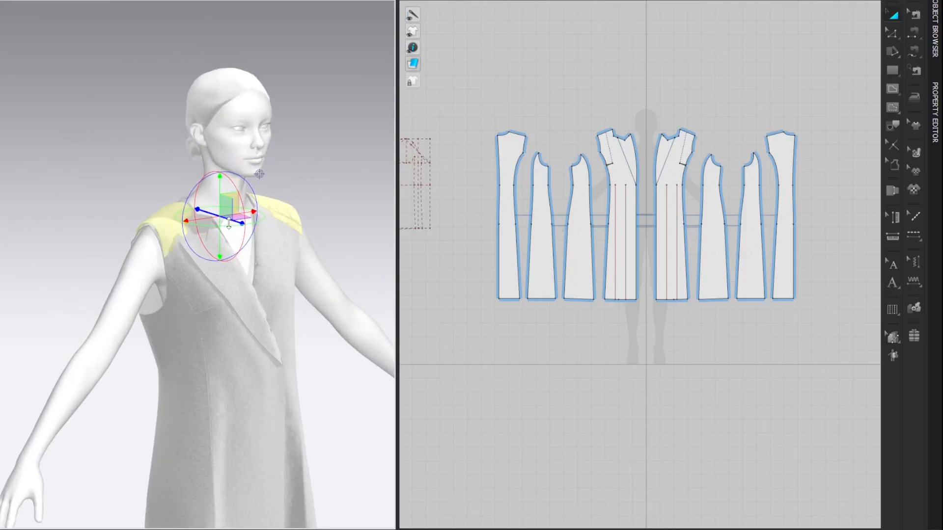
left_click_drag(220, 185, 220, 191)
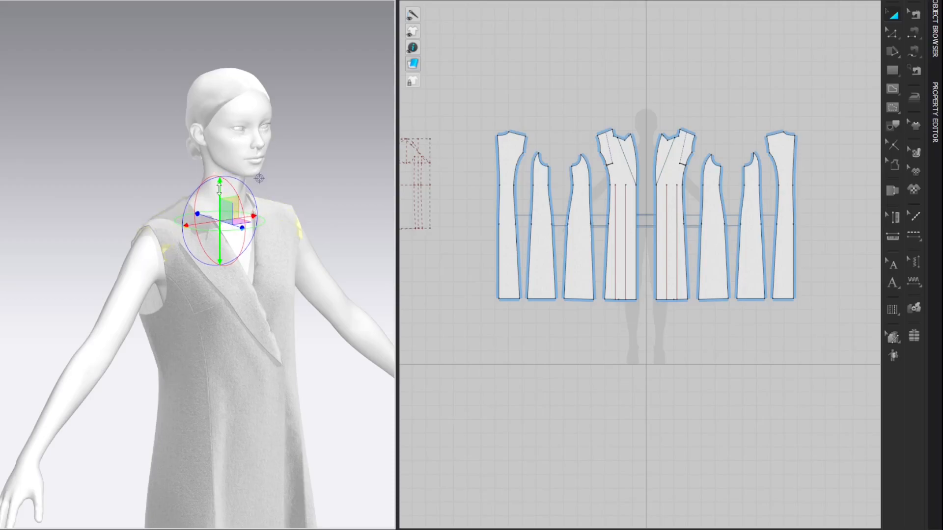
right_click_drag(350, 159, 333, 157)
middle_click_drag(333, 158, 300, 123)
Step: Move the shoulder pad patterns down in 2D so they lie just above the coat panels
scroll(505, 113, "down", 2)
middle_click_drag(606, 88, 594, 236)
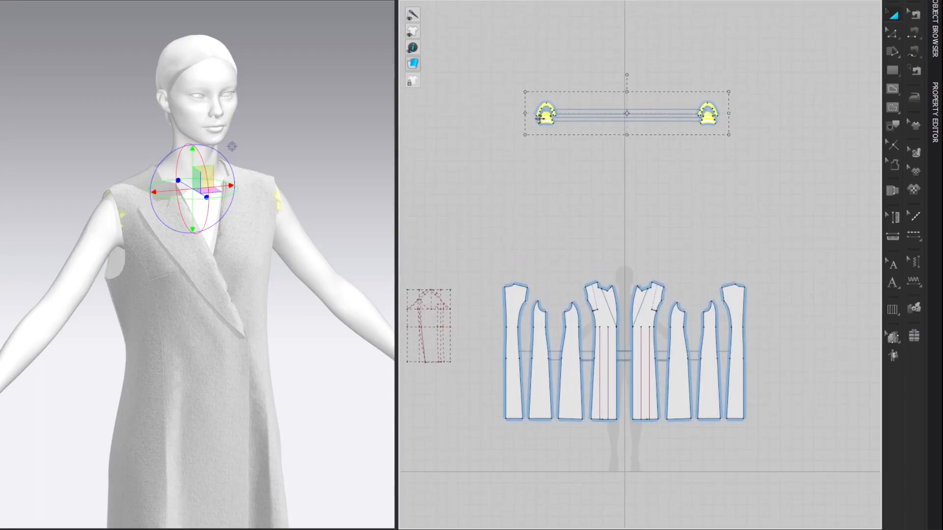
left_click_drag(544, 120, 544, 255)
middle_click_drag(617, 208, 581, 120)
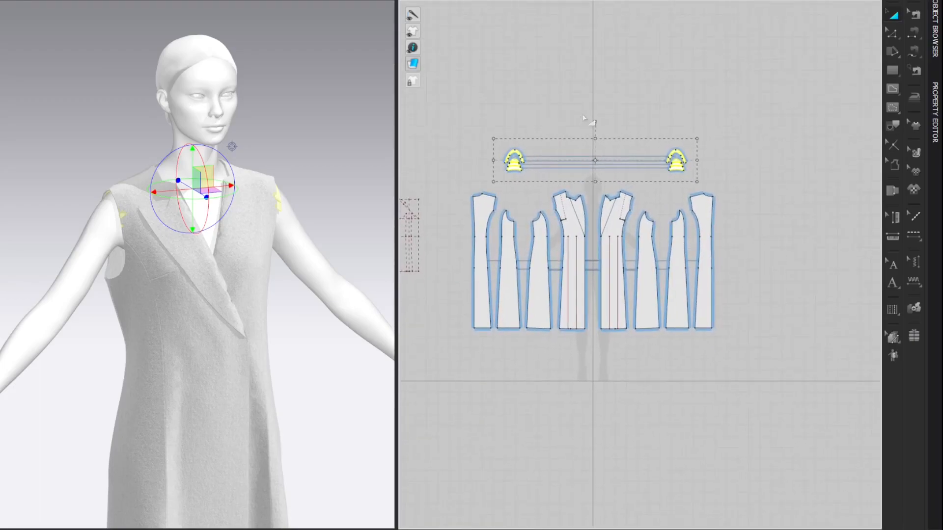
Step: Set the simulation layer of the shoulder pad patterns to -1
left_click(940, 110)
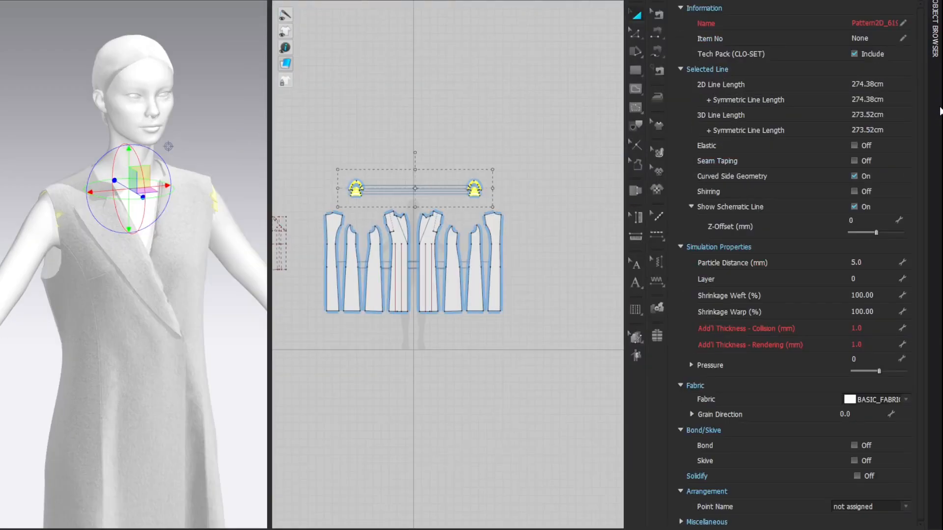
left_click(888, 280)
type("-1")
key("Return")
key("z")
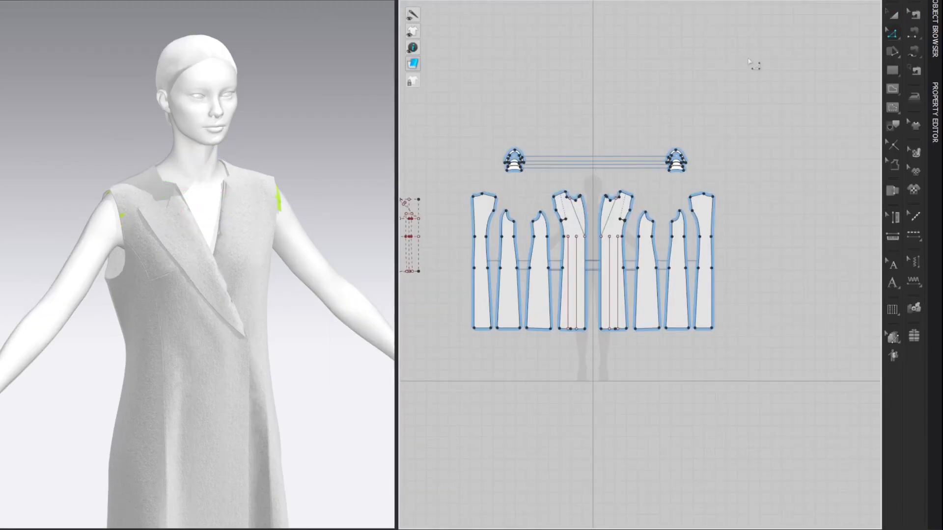
Step: Divide the lower edge of one shoulder pad with a uniform split into 2 segments
left_click(894, 145)
scroll(521, 191, "up", 5)
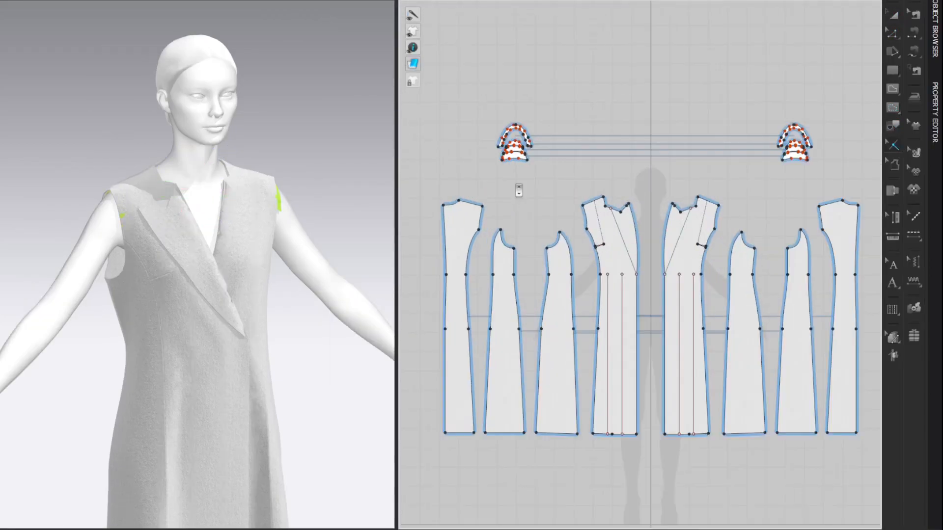
middle_click_drag(588, 149, 595, 149)
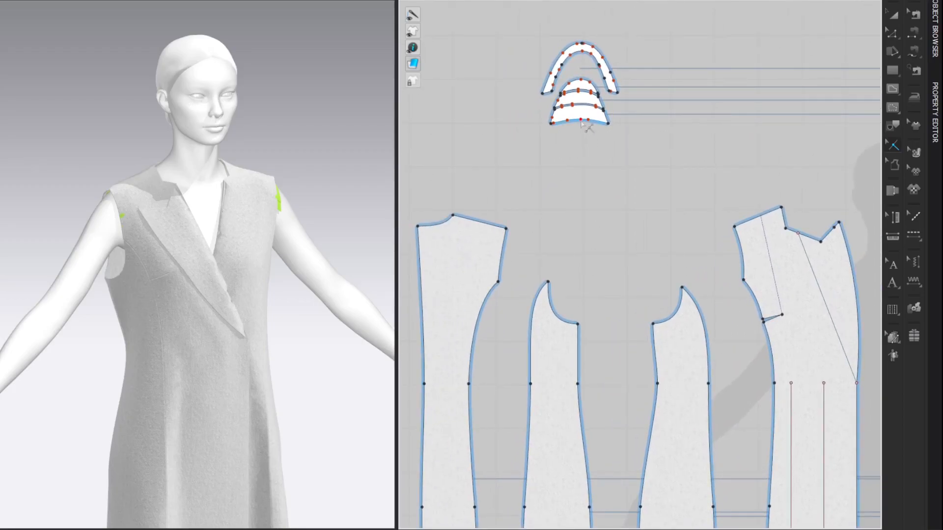
right_click(581, 121)
left_click(328, 273)
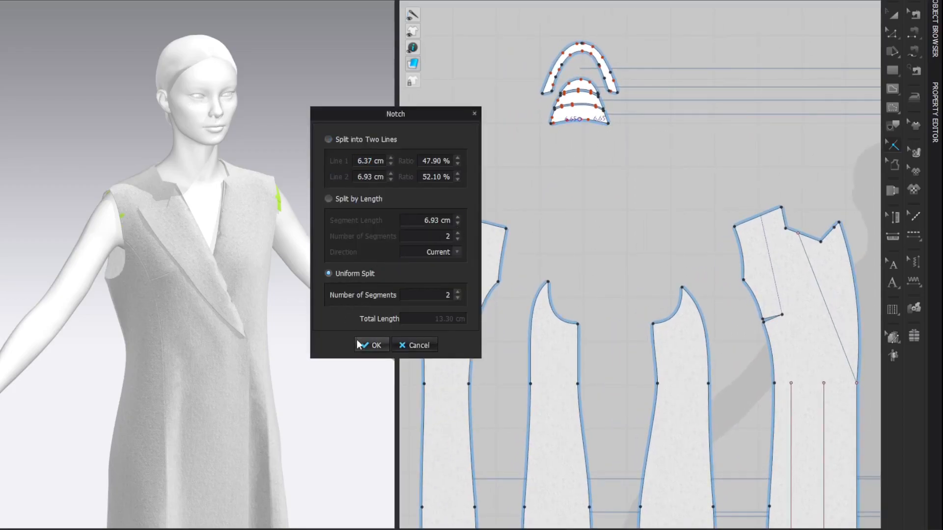
left_click(372, 346)
Step: Sew one 6.65 cm half of the shoulder pad's lower edge to the upper front armhole and set the seam type to Turned
key("n")
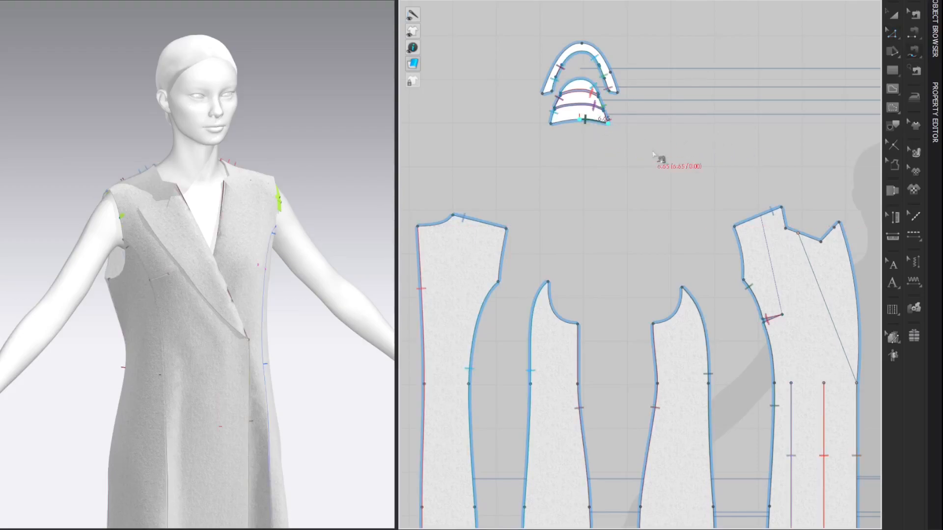
left_click(747, 259)
left_click(937, 96)
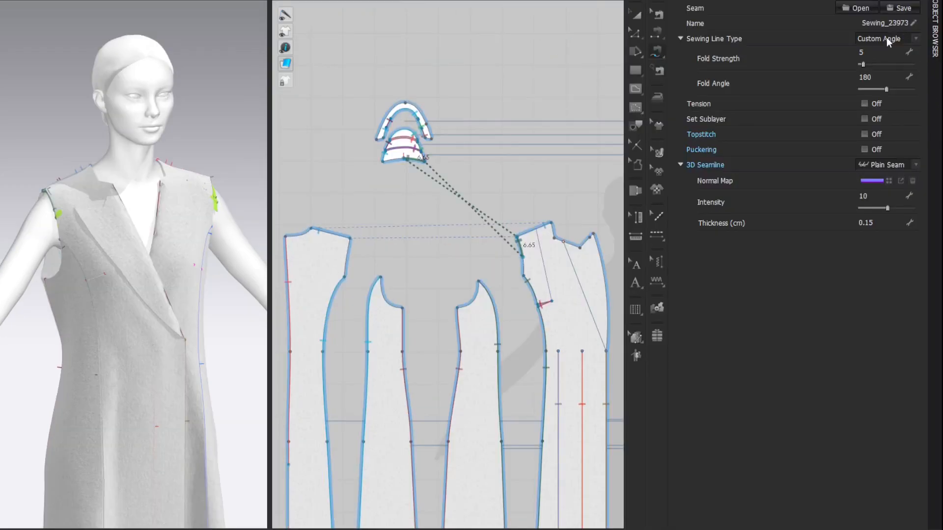
left_click(868, 47)
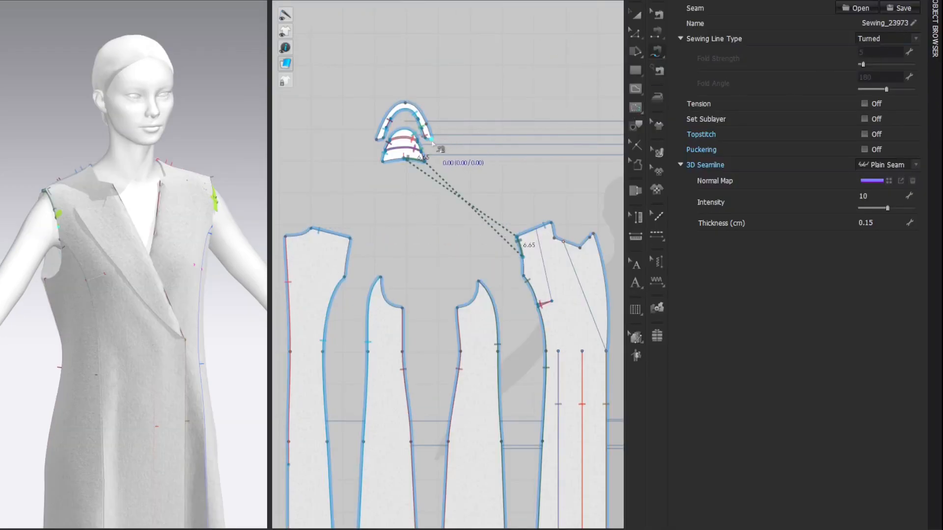
Step: Sew the arched pad piece's 1.95 cm front end to the front armhole below the previous seam, using the Turned seam type
left_click(431, 142)
left_click(431, 142)
scroll(535, 265, "up", 2)
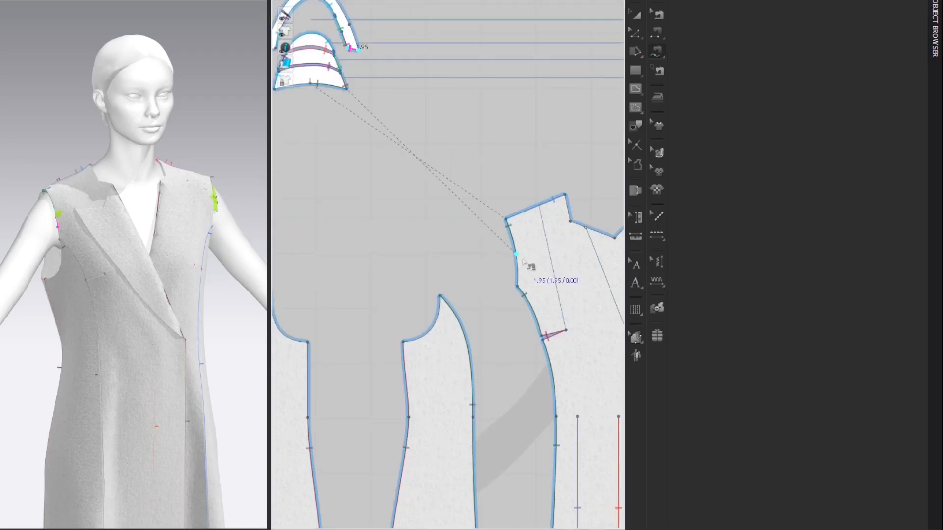
left_click(517, 256)
left_click(874, 41)
left_click(869, 47)
Step: Sew the other 6.65 cm half of the pad's lower edge to the upper back armhole as a Turned seam
middle_click_drag(583, 54, 703, 87)
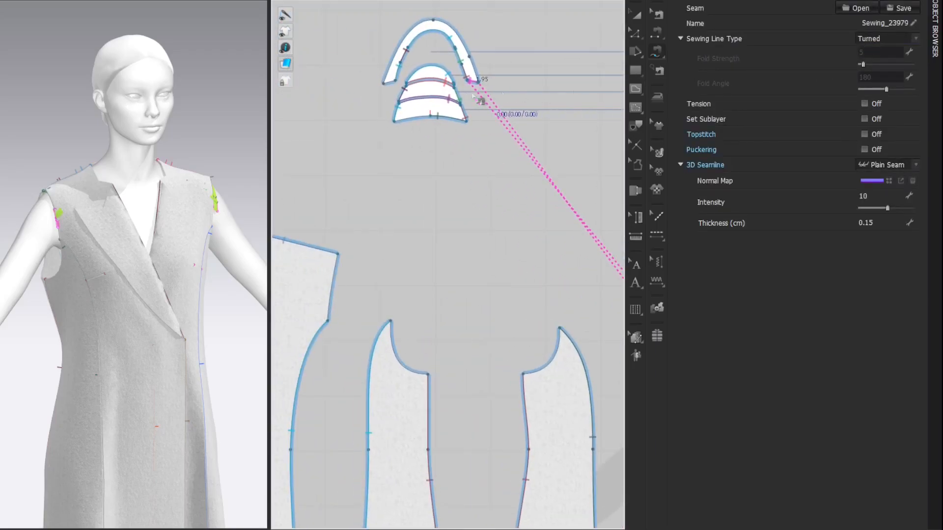
left_click(425, 116)
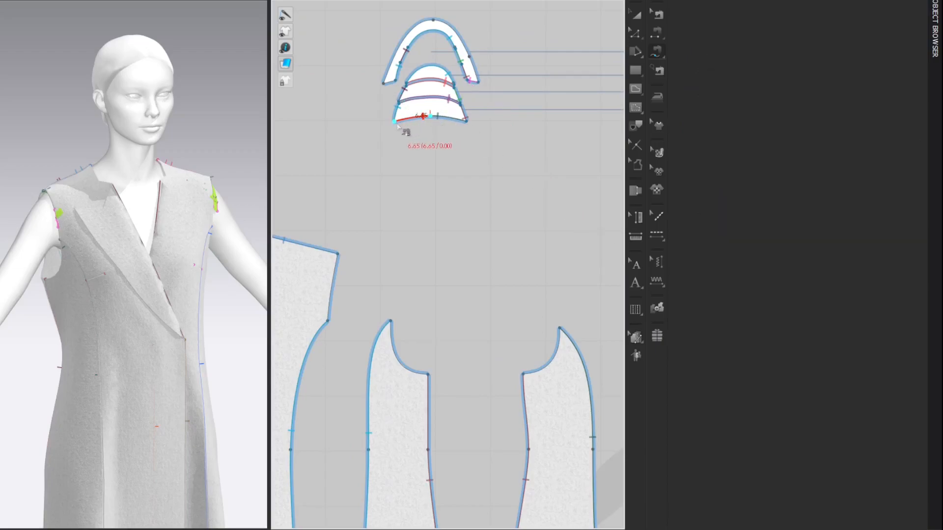
middle_click_drag(422, 178, 448, 136)
left_click(365, 219)
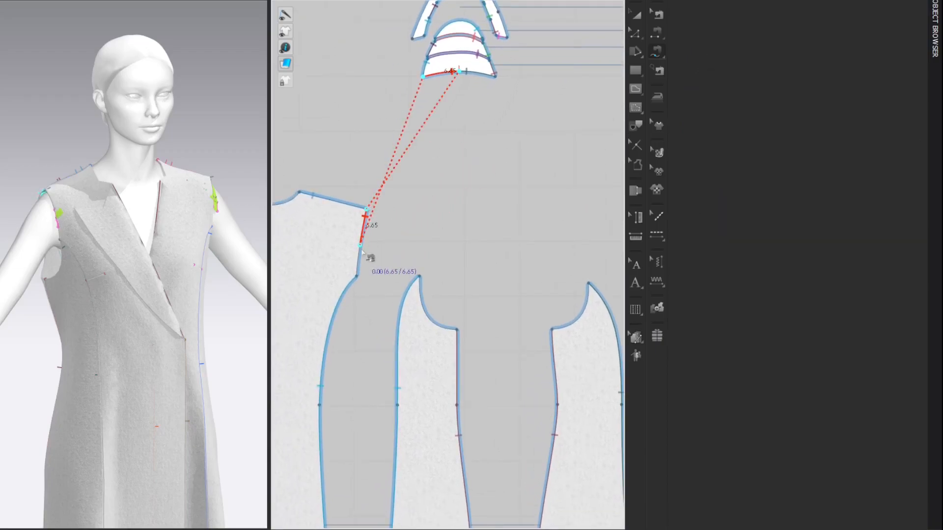
left_click(879, 39)
left_click(870, 49)
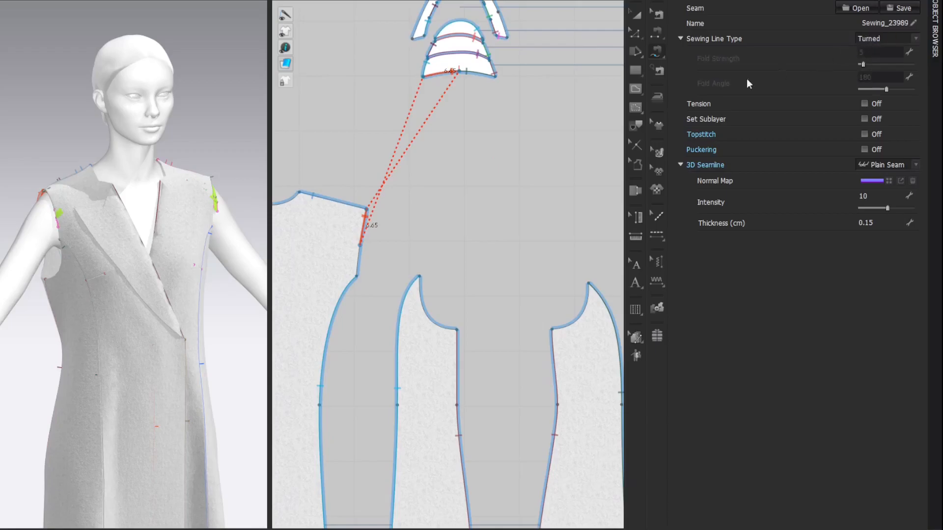
Step: Sew the arched pad piece's remaining 2.24 cm end to the back armhole below the previous seam and make it Turned
left_click(426, 36)
left_click(413, 39)
left_click(361, 246)
left_click(361, 250)
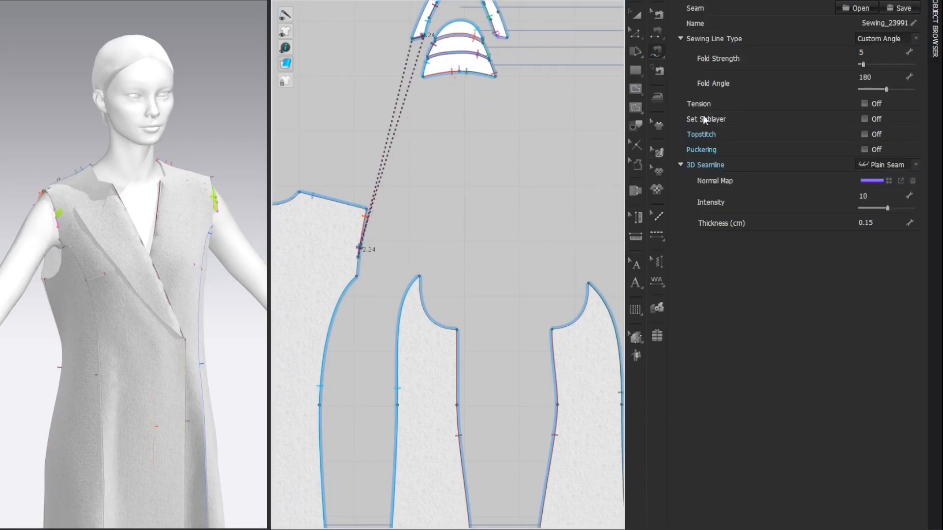
left_click(863, 43)
left_click(870, 50)
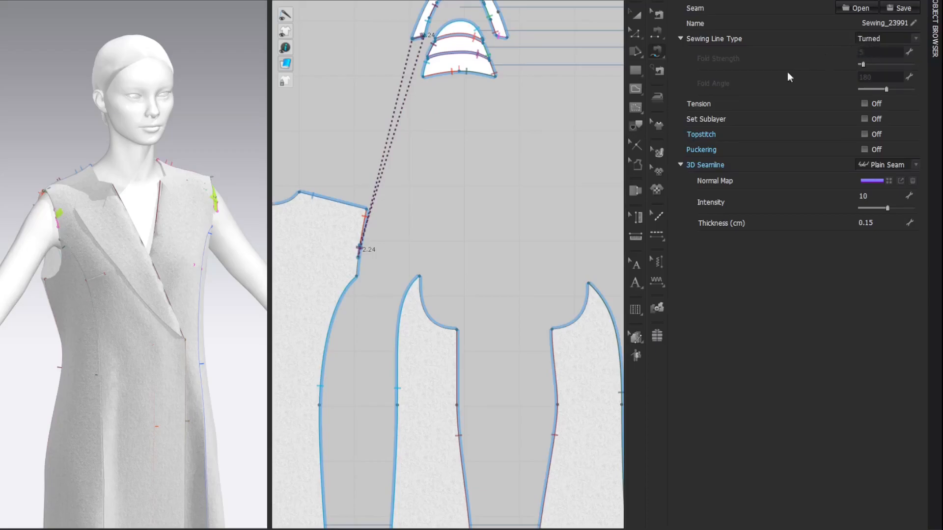
key("a")
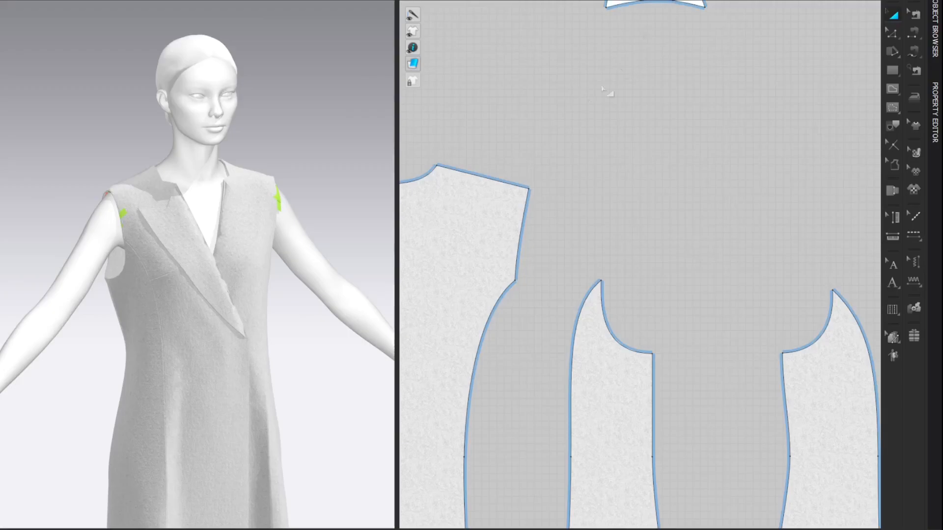
Step: Simulate the coat so the shoulder pads sewn into the armholes settle under the shoulders
scroll(569, 130, "down", 8)
middle_click_drag(584, 120, 547, 120)
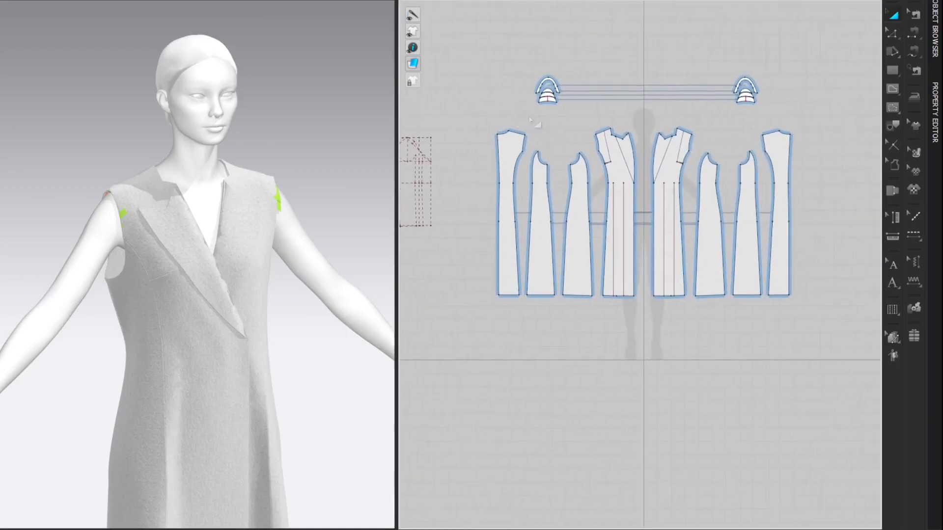
scroll(334, 136, "down", 4)
middle_click_drag(334, 136, 296, 79)
scroll(281, 113, "down", 1)
middle_click_drag(281, 116, 292, 92)
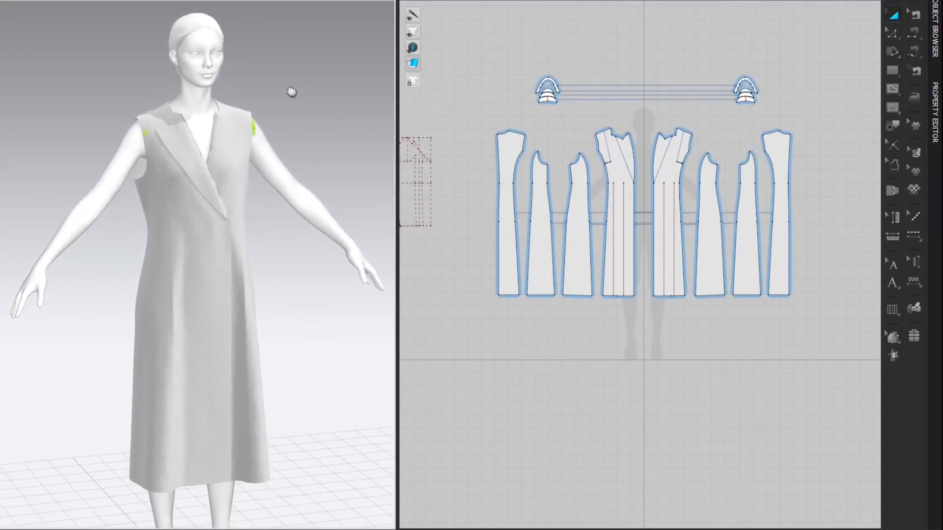
key("space")
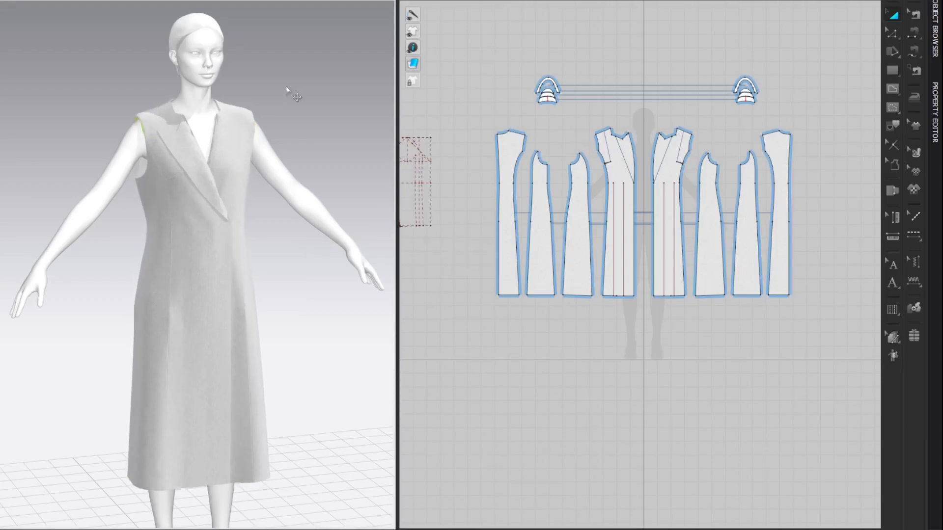
Step: Examine the draped coat from the back and front, checking the shoulders and the back hem
right_click_drag(287, 97, 237, 380)
left_click_drag(238, 380, 236, 400)
left_click(214, 397)
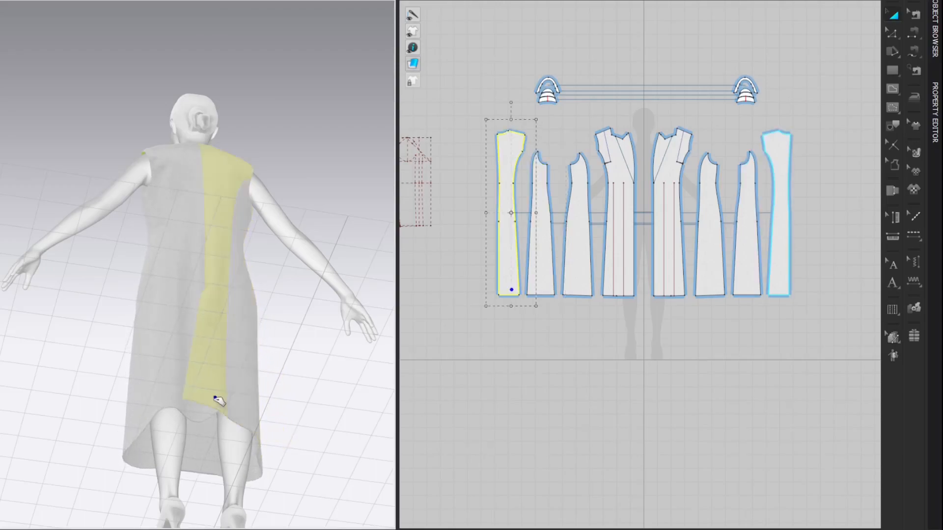
left_click(278, 321)
right_click_drag(278, 321, 293, 265)
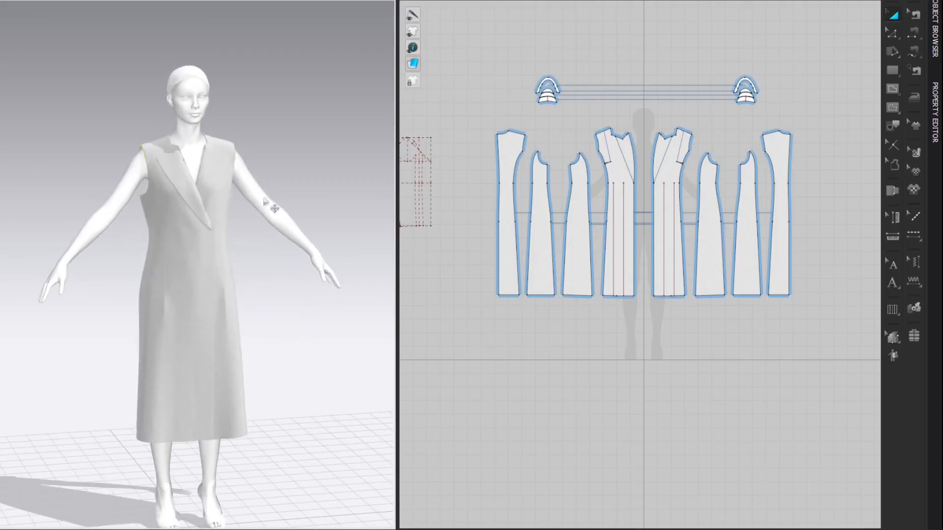
scroll(290, 152, "up", 3)
right_click_drag(290, 151, 300, 152)
Step: Set the simulation layer of all shoulder pad pieces on both sides to 0
left_click_drag(544, 65, 820, 119)
left_click(939, 116)
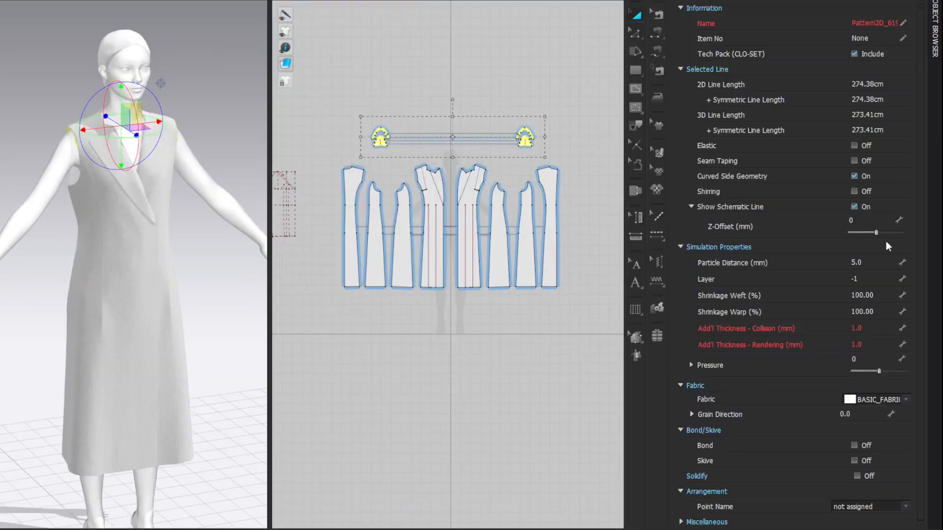
left_click(882, 275)
type("0")
key("Return")
left_click(673, 0)
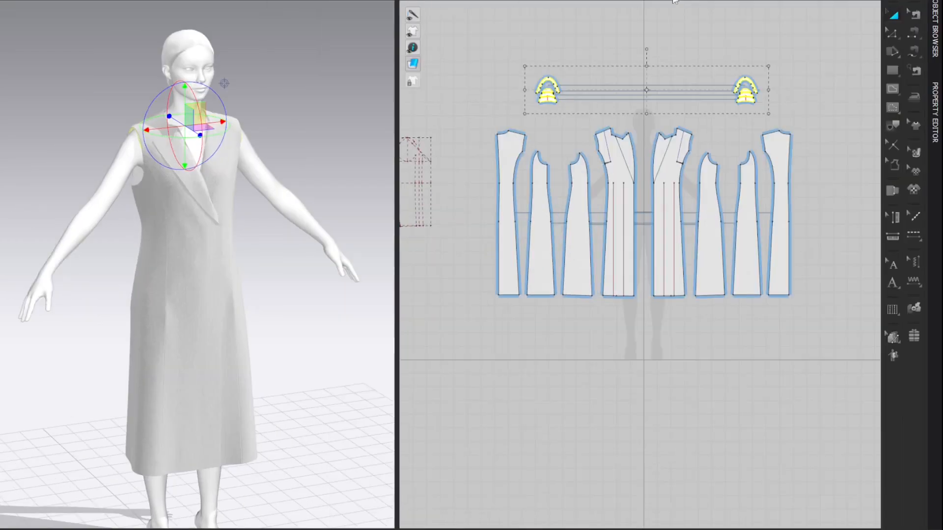
left_click(768, 48)
middle_click_drag(331, 106, 316, 91)
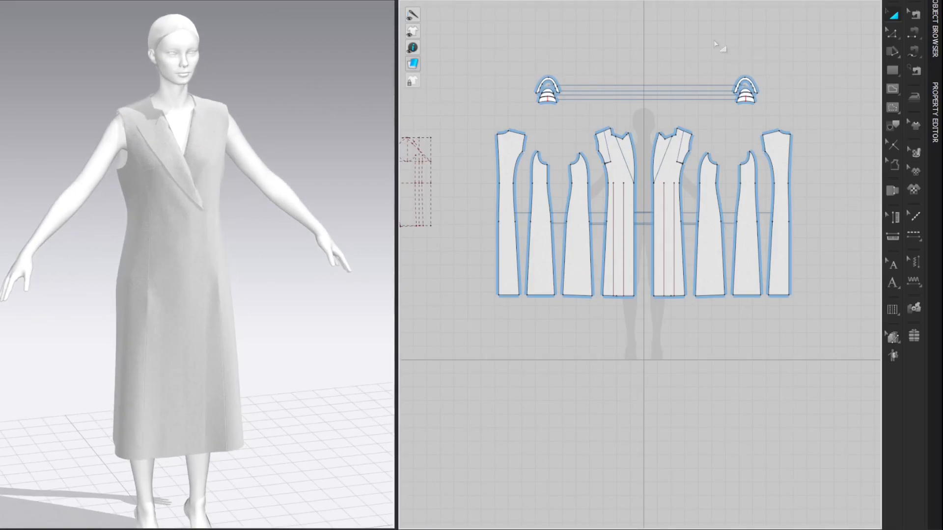
Step: Freeze all coat and shoulder pad patterns
left_click_drag(483, 51, 873, 386)
key("ctrl+k")
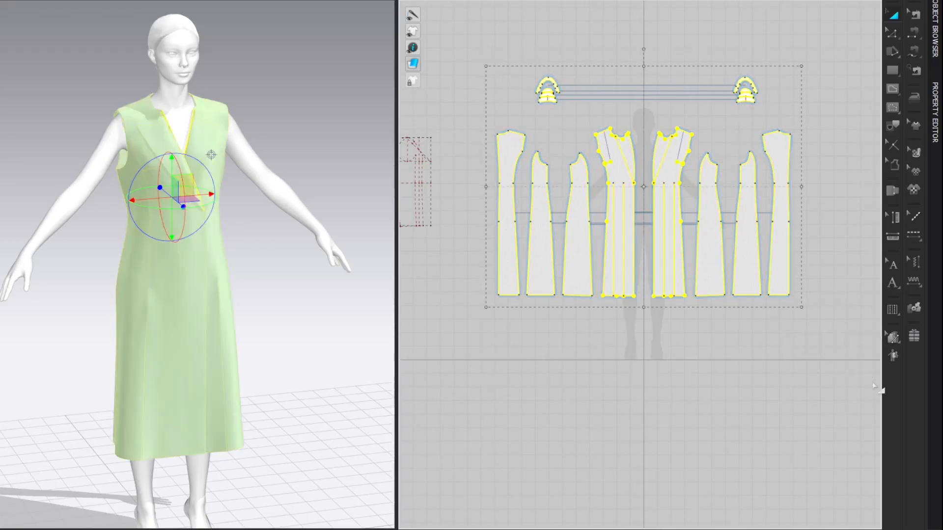
left_click(844, 45)
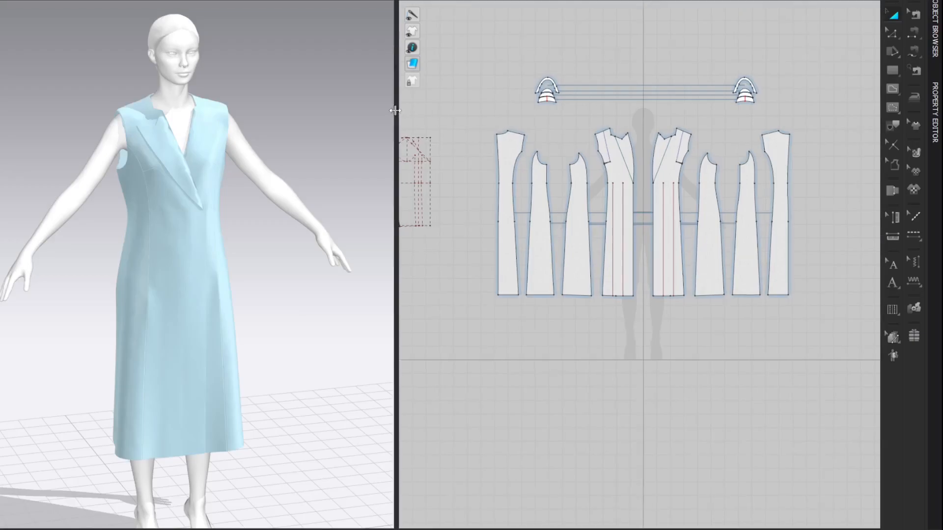
Step: Trace the collar outline above the lapel in the coat draft as a pattern, including its internal lines
left_click_drag(396, 105, 239, 106)
scroll(406, 95, "up", 3)
scroll(465, 143, "up", 5)
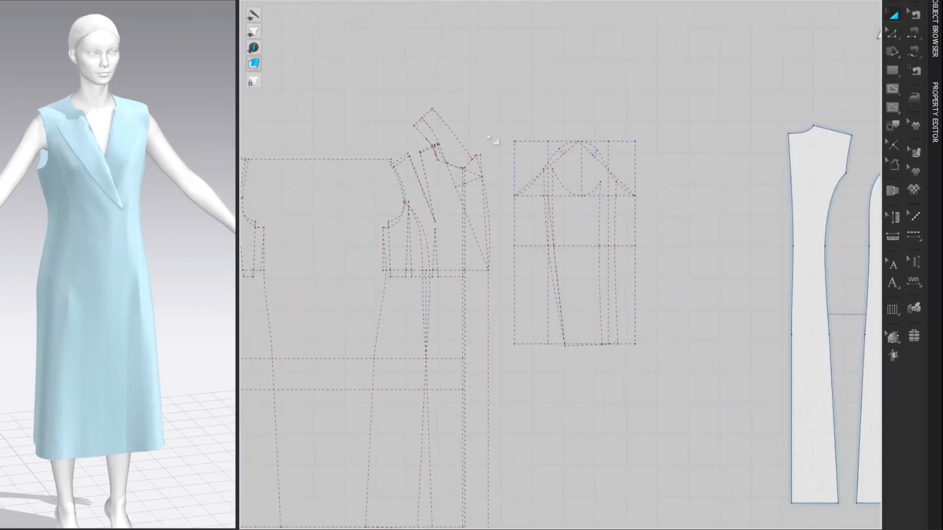
right_click_drag(467, 122, 491, 123)
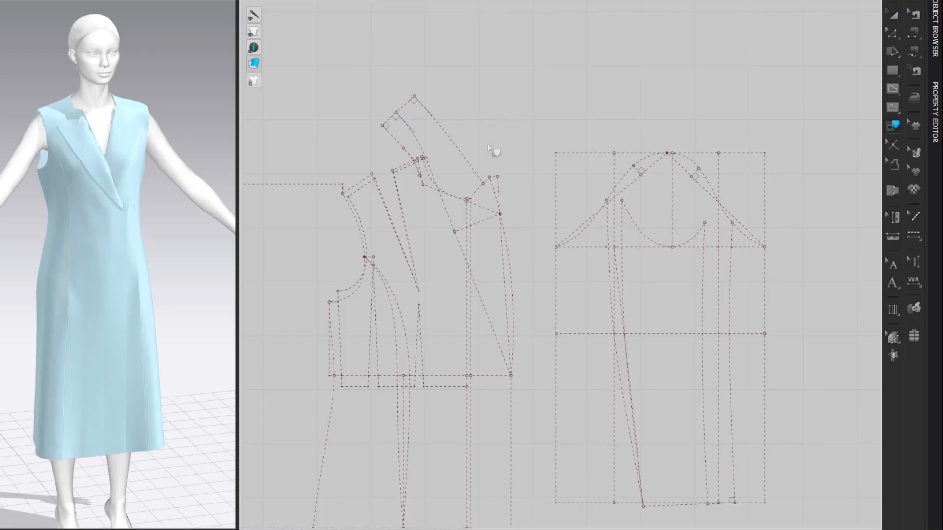
left_click(483, 182)
scroll(423, 189, "up", 3)
left_click(417, 162)
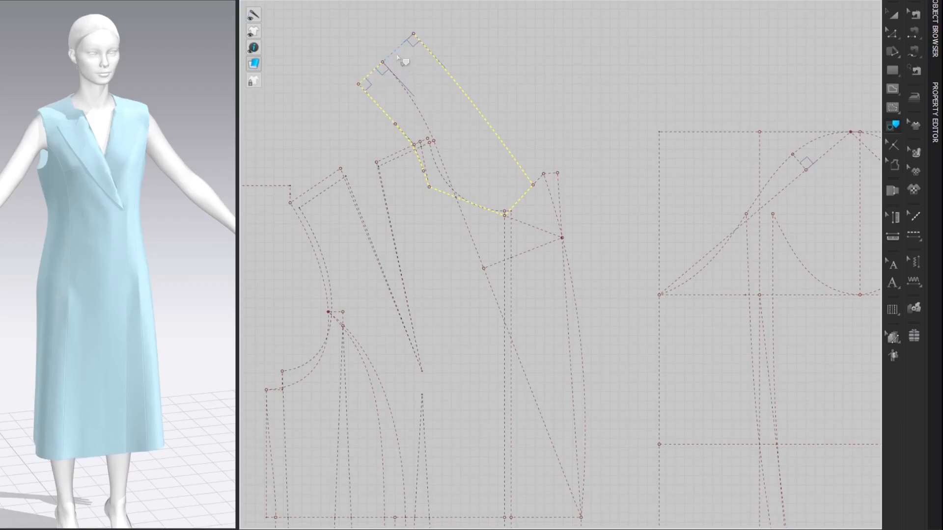
right_click(483, 117)
left_click(491, 120)
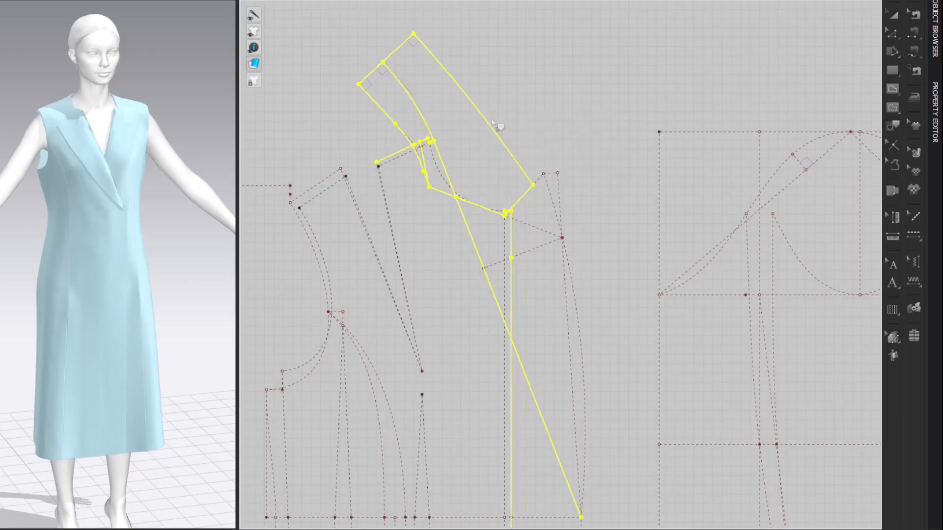
Step: Place the traced collar pattern above the coat's front panels, between the two sets of shoulder pads
scroll(454, 343, "down", 5)
middle_click_drag(611, 347, 276, 271)
middle_click_drag(508, 268, 267, 276)
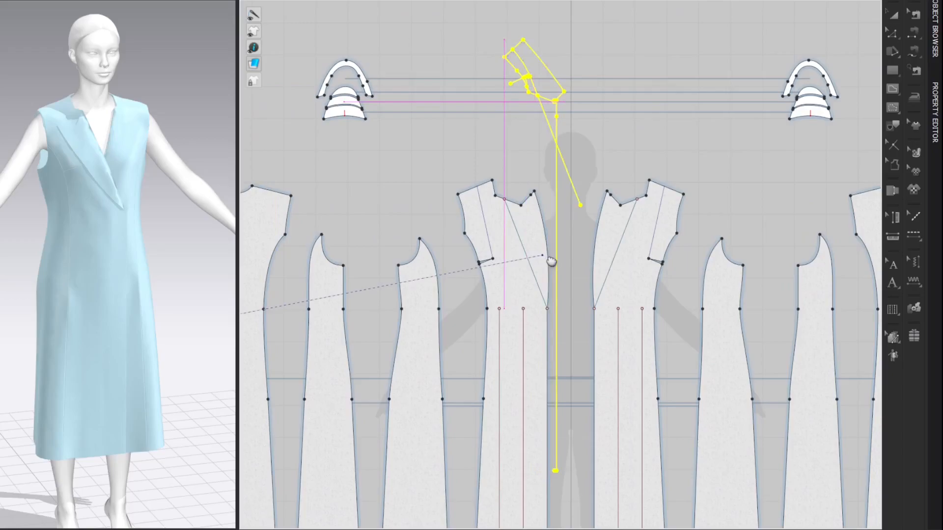
left_click(638, 61)
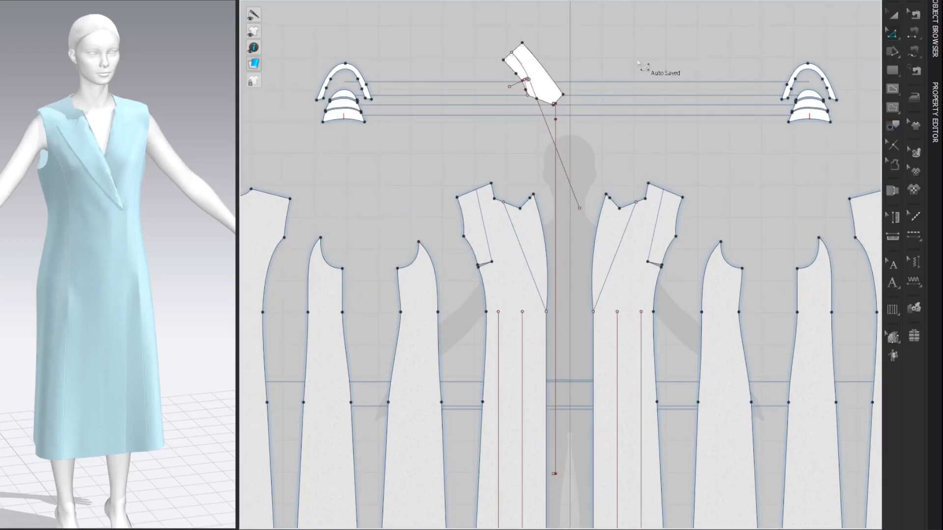
Step: Delete the vertical center line and the short shoulder line left over from tracing the collar
scroll(638, 61, "up", 3)
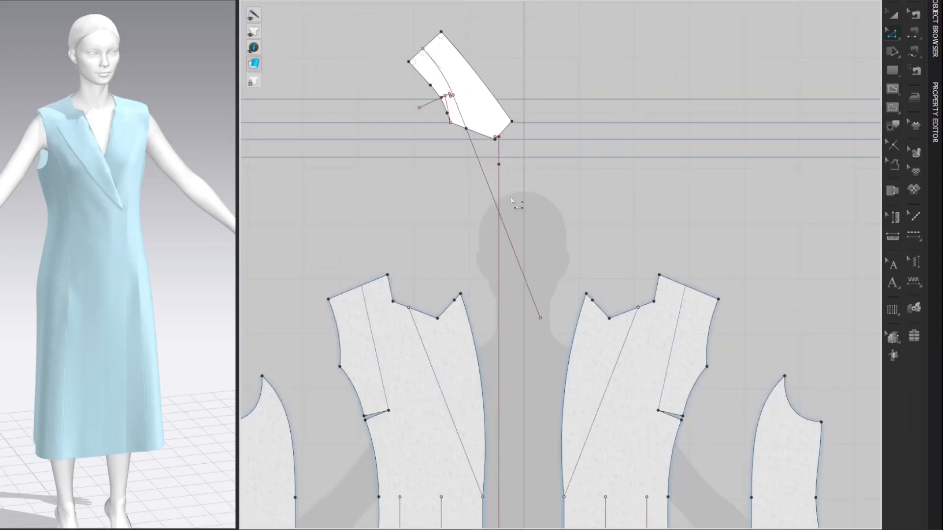
key("Delete")
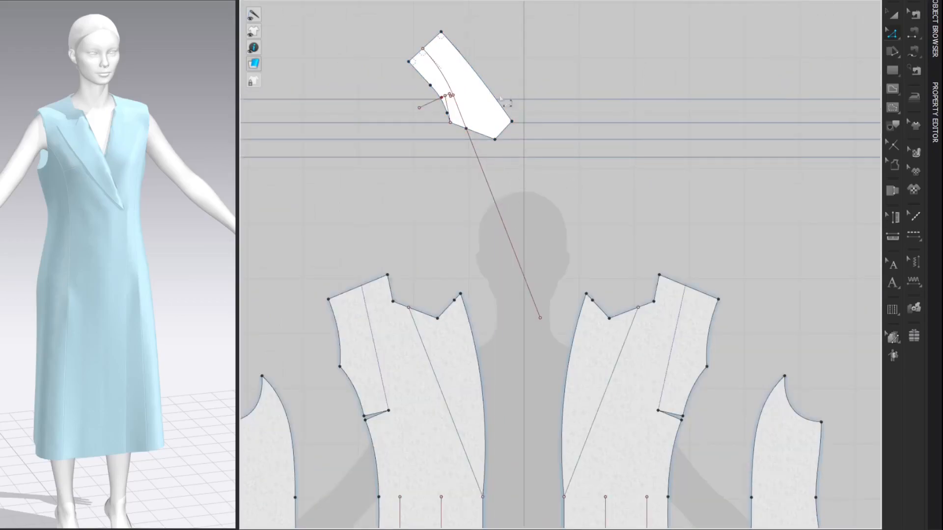
left_click(430, 105)
key("Delete")
left_click(432, 65)
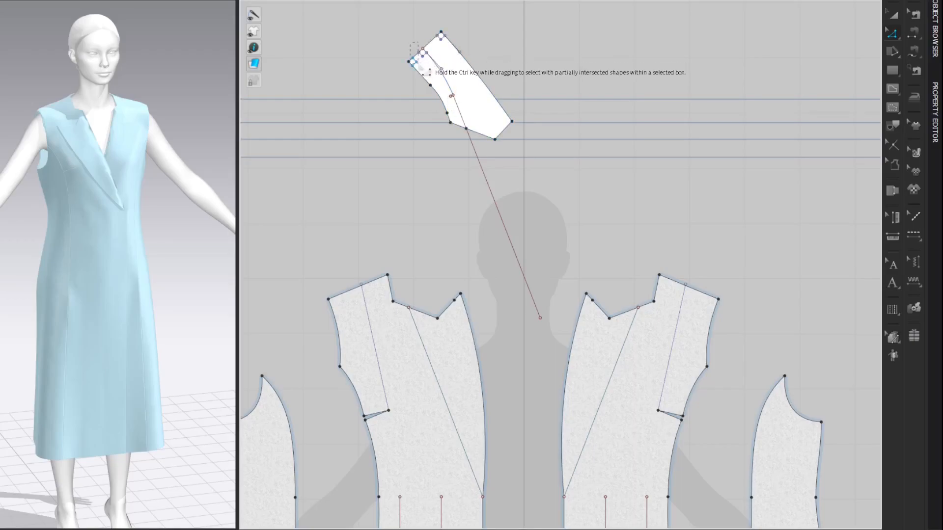
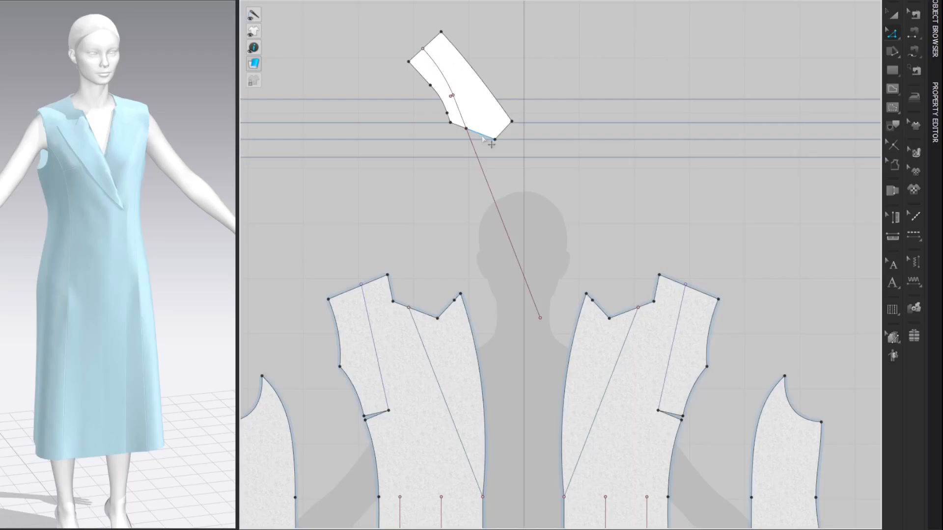
Step: Join the overlapping points on the collar's internal fold line and trim the line to the pattern outline
left_click(451, 97)
left_click(459, 102)
scroll(468, 94, "up", 3)
scroll(470, 94, "up", 2)
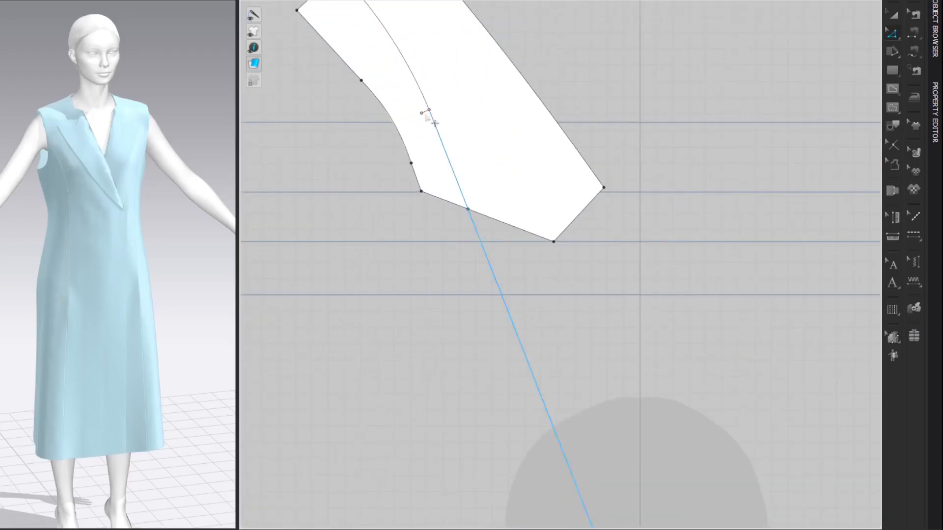
scroll(430, 121, "down", 3)
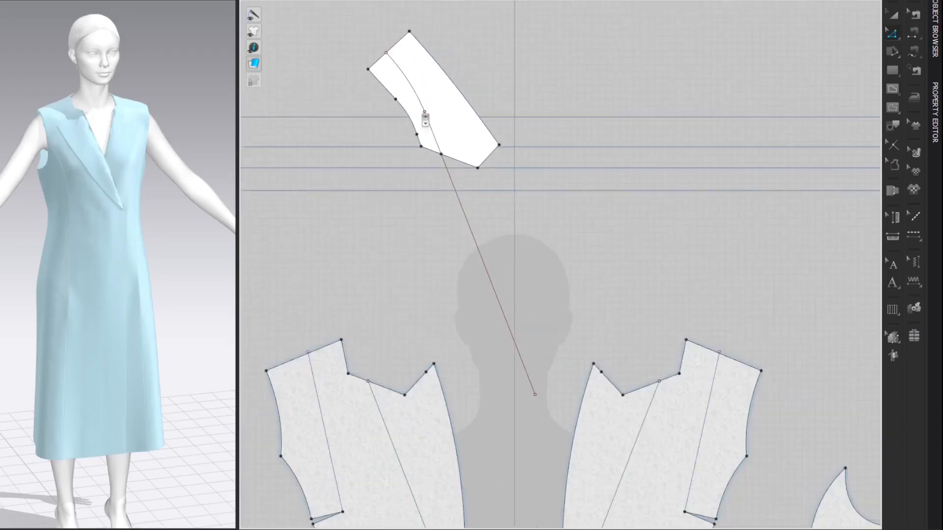
right_click(429, 114)
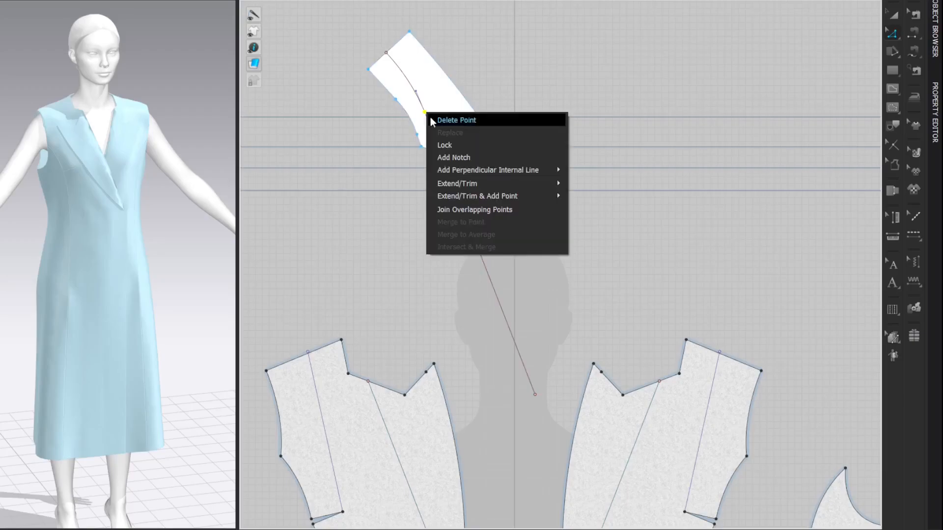
left_click(444, 209)
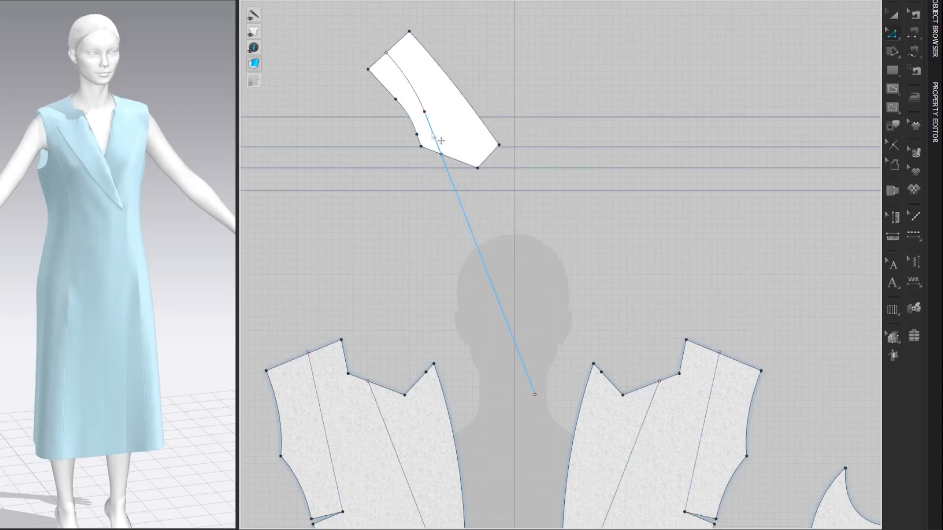
right_click(432, 132)
mouse_move(541, 357)
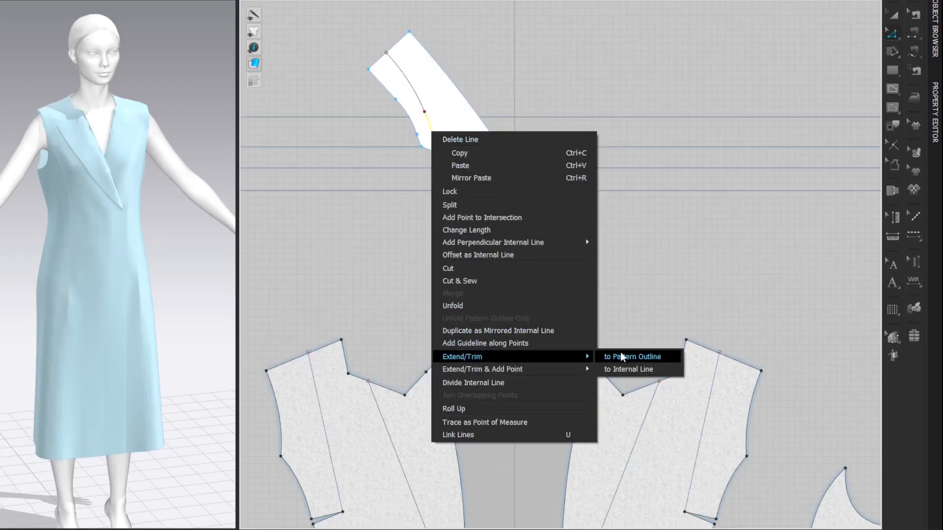
left_click(620, 353)
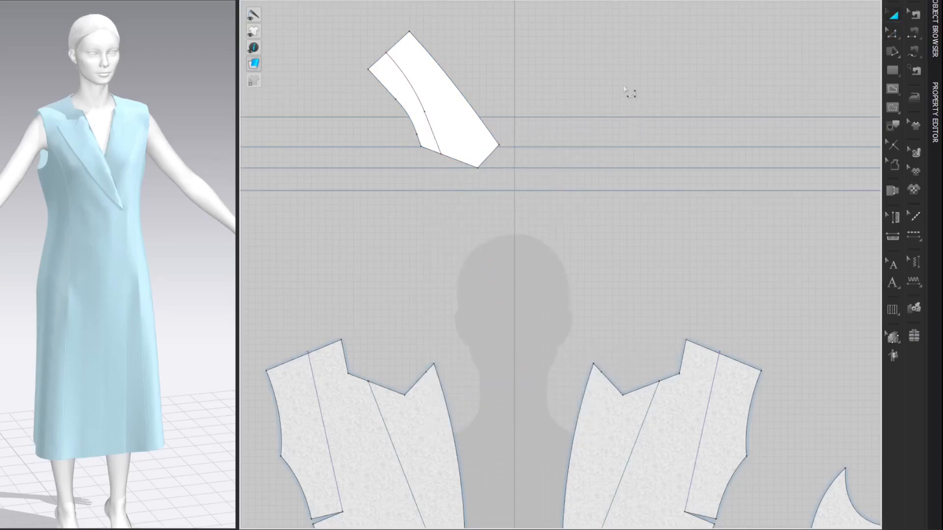
Step: Arrange the collar pattern around the avatar's right neck side using the arrangement points
middle_click_drag(624, 89, 634, 79)
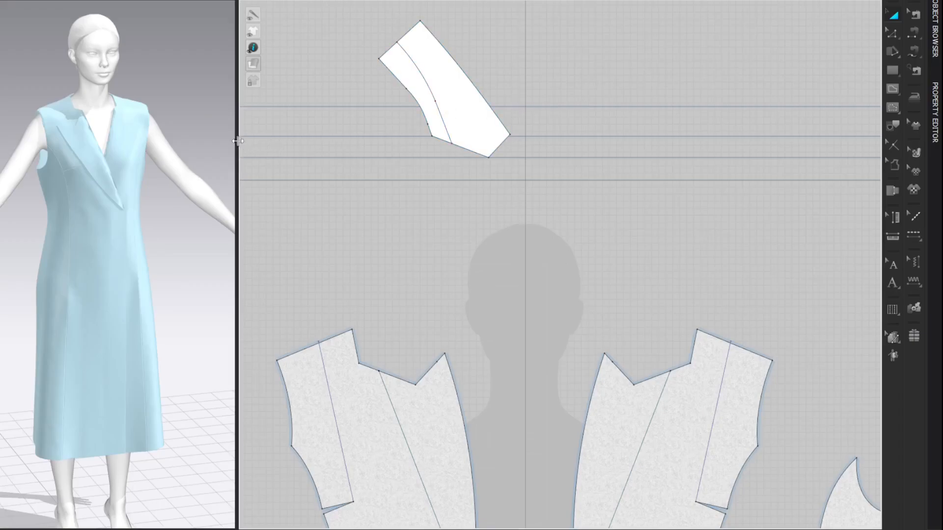
left_click_drag(238, 142, 437, 141)
scroll(343, 139, "down", 3)
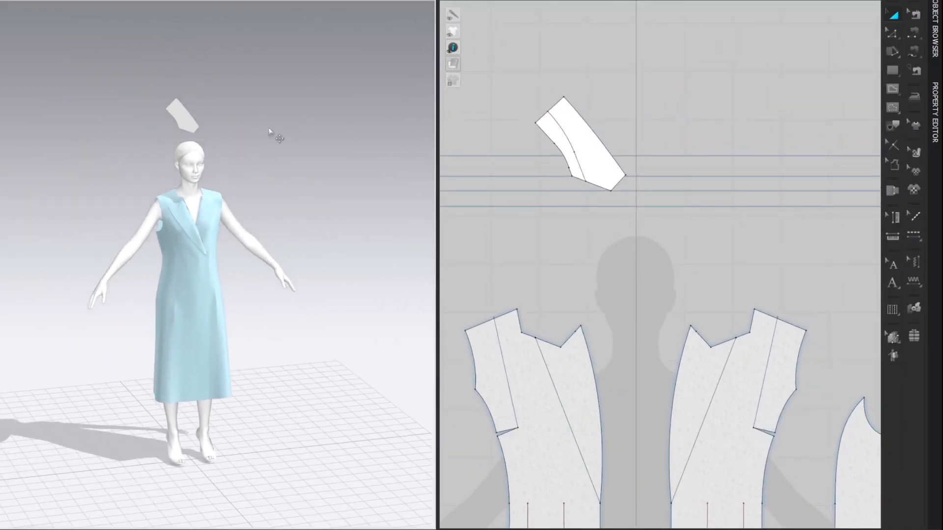
scroll(288, 133, "up", 4)
key("shift+f")
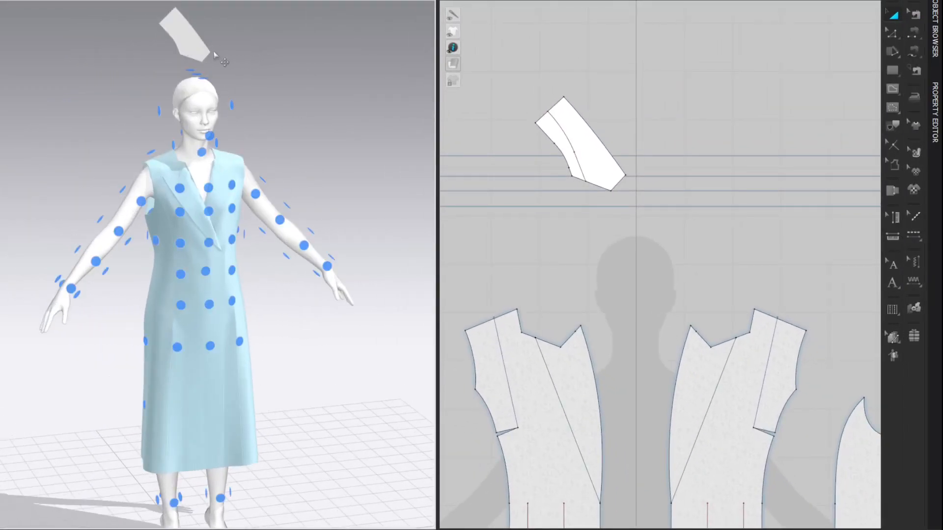
left_click(187, 47)
left_click(186, 156)
right_click_drag(206, 150, 337, 121)
left_click_drag(213, 141, 158, 90)
scroll(316, 90, "up", 2)
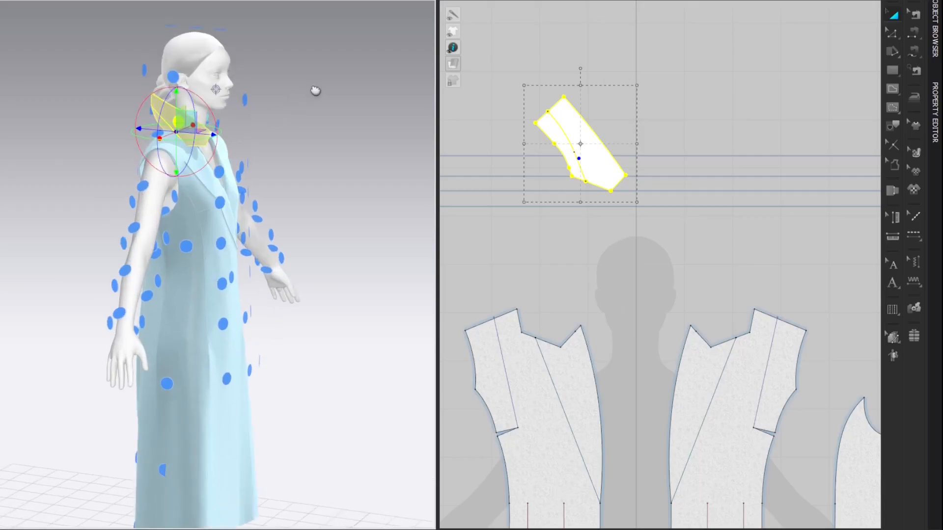
key("shift+f")
Step: Raise the collar pattern slightly beside the avatar's neck in 3D
left_click_drag(214, 117, 210, 106)
right_click_drag(220, 104, 182, 110)
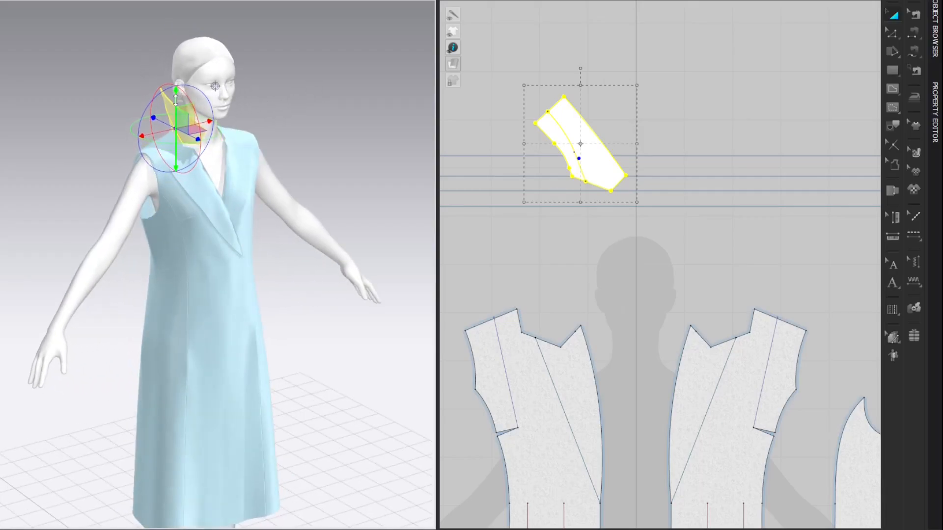
left_click(286, 84)
right_click_drag(315, 79, 301, 69)
mouse_move(346, 94)
right_mouse_down()
mouse_move(326, 89)
mouse_move(344, 91)
right_mouse_up()
Step: Mirror-paste the collar pattern as a symmetric copy across the center line, beside the original
scroll(540, 96, "down", 3)
left_click_drag(513, 65, 620, 168)
key("ctrl+c")
key("ctrl+r")
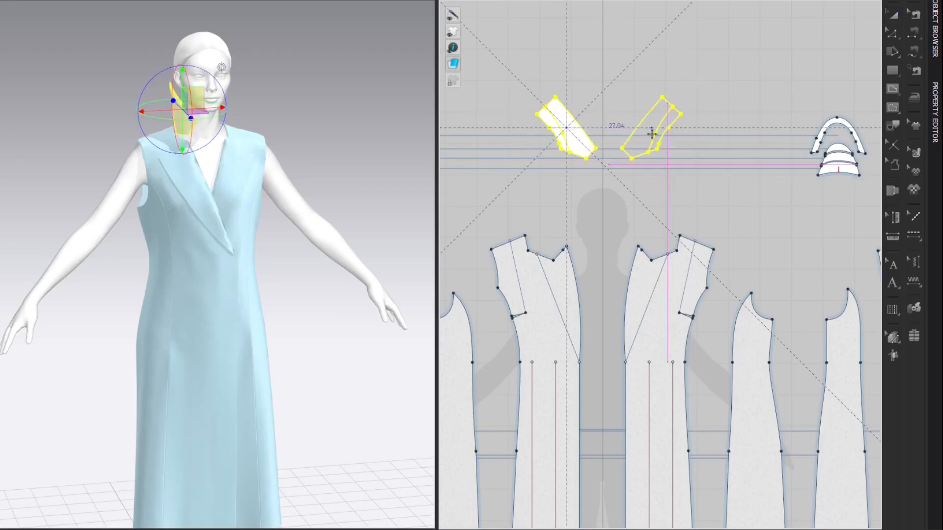
left_click(641, 134)
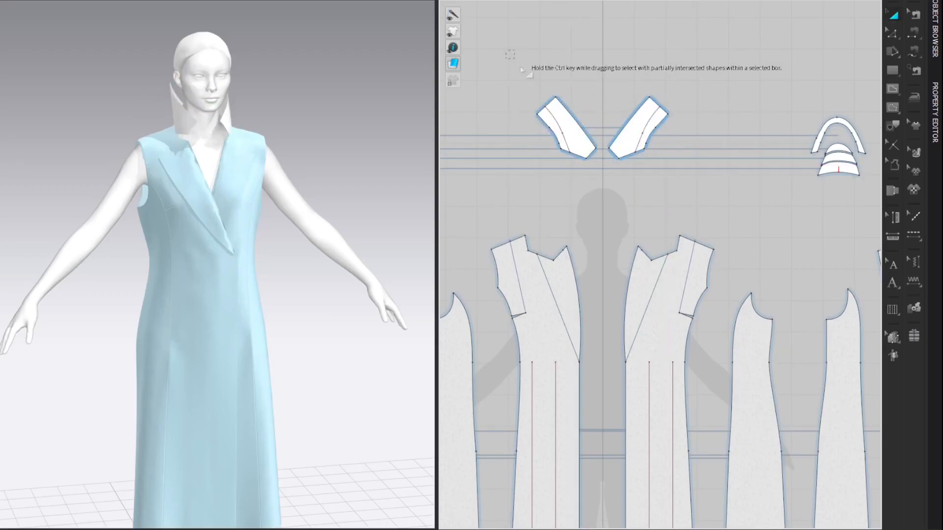
Step: Set the additional rendering thickness of both collar patterns to 1.5 mm and assign the Wool fabric to them
left_click(935, 116)
double_click(868, 343)
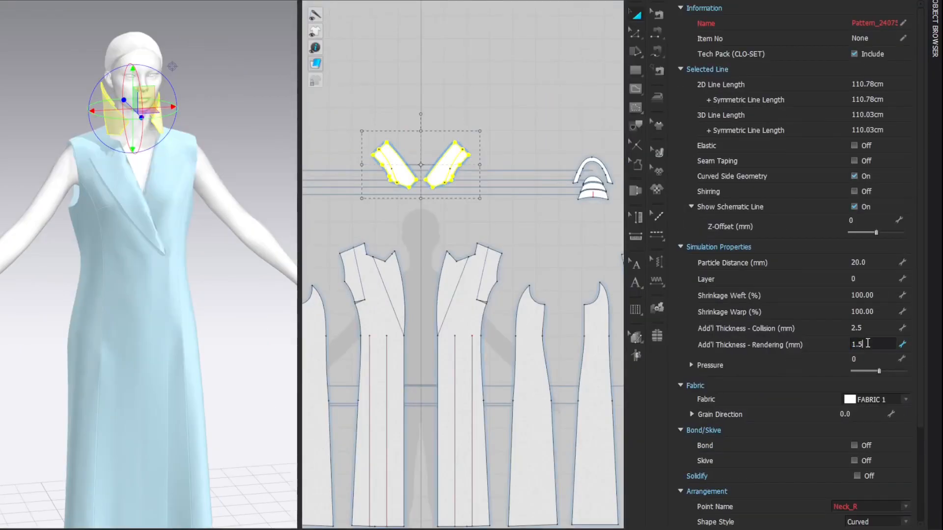
key("Return")
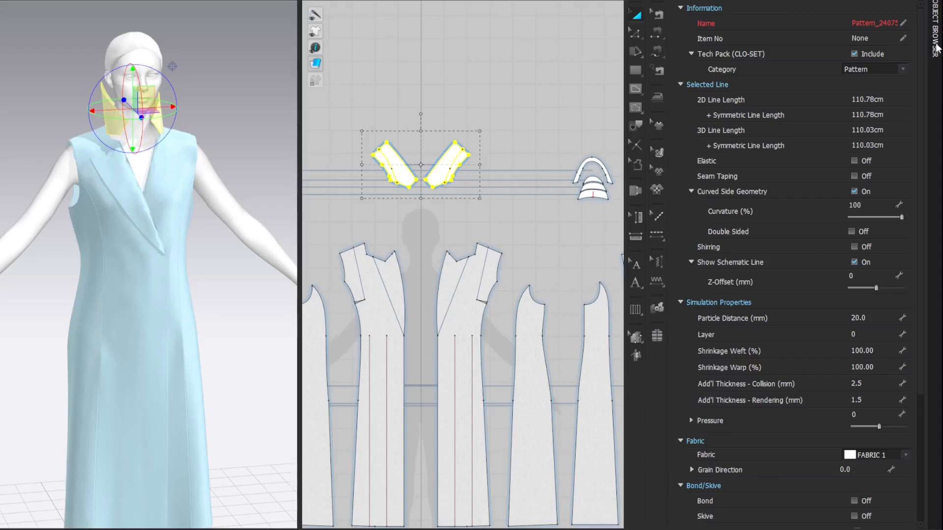
left_click(937, 48)
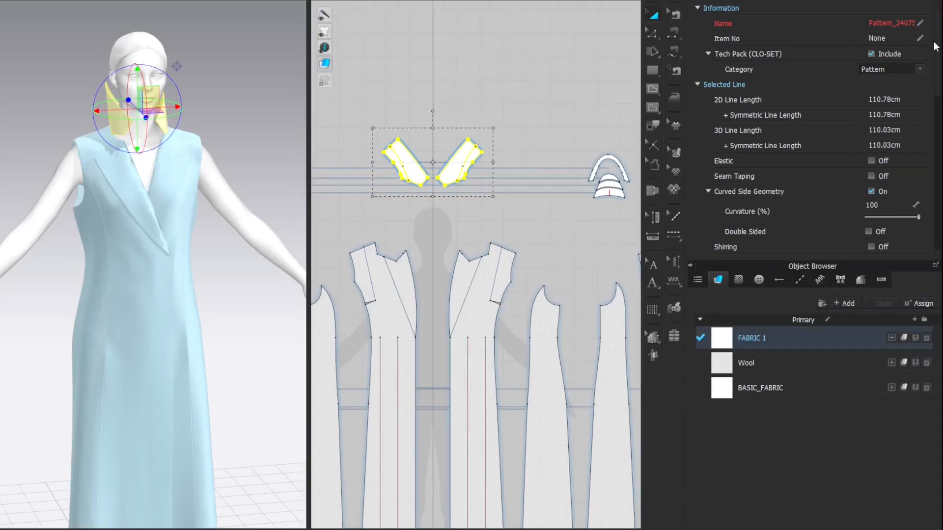
left_click(915, 362)
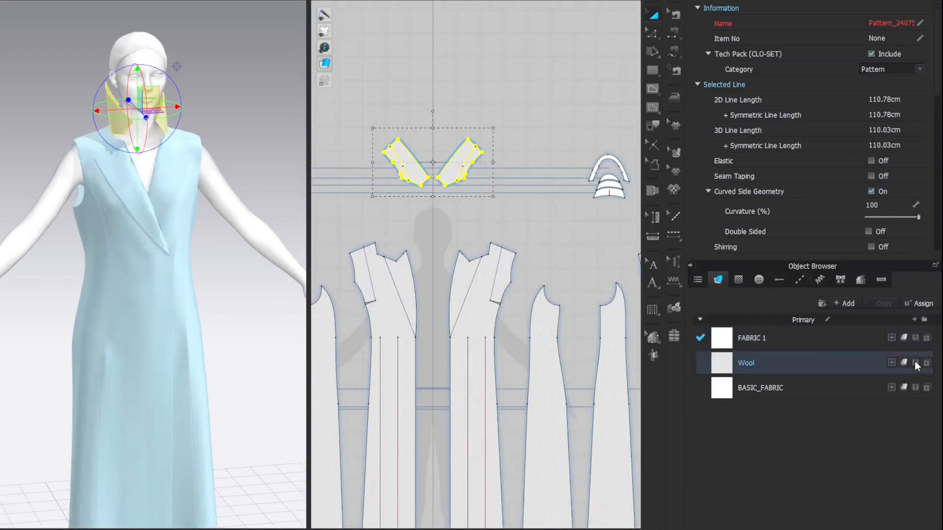
left_click(693, 2)
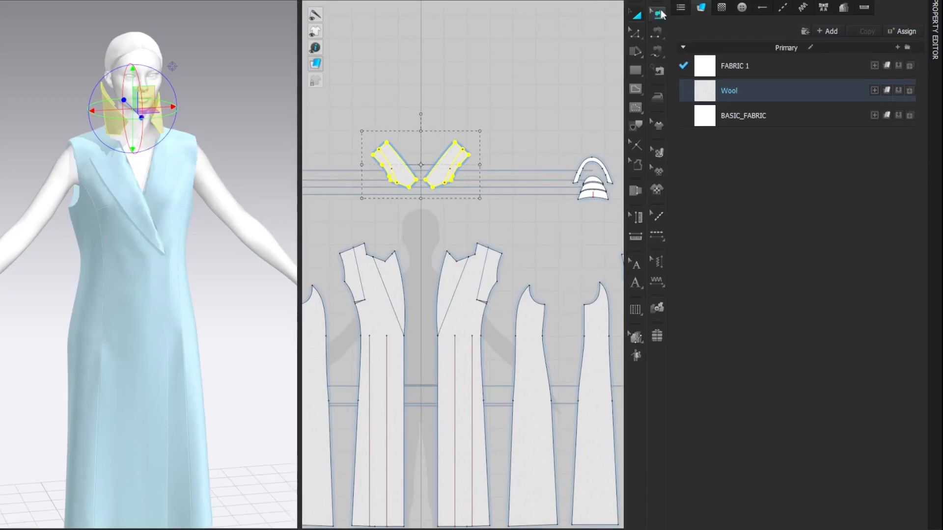
left_click(680, 4)
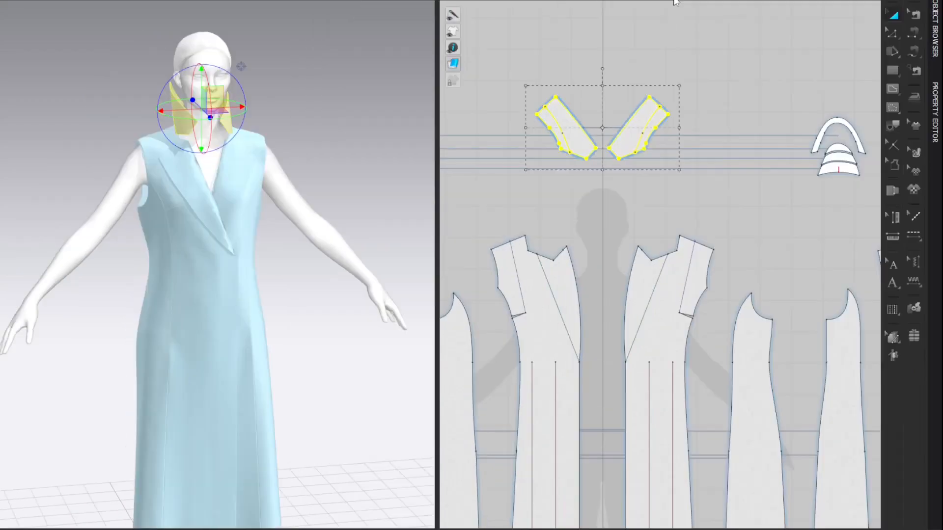
left_click(732, 62)
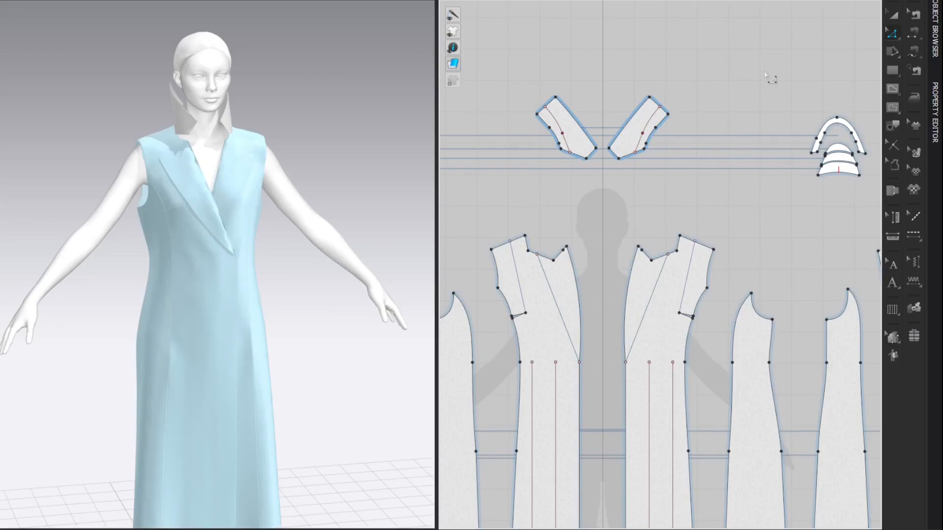
Step: Sew the collar's curved neck edge to the back neckline and the front panel's neck edge with M:N free sewing
scroll(589, 95, "up", 4)
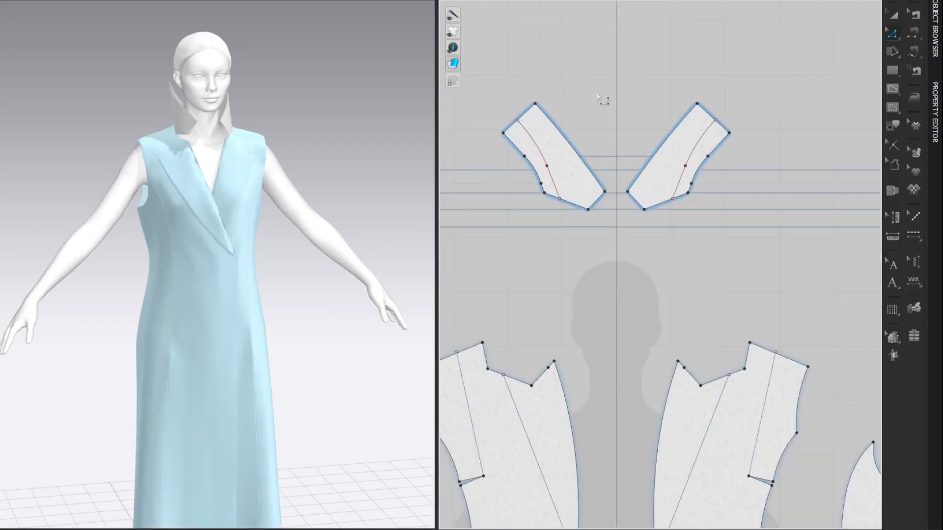
right_click_drag(604, 97, 713, 55)
key("m")
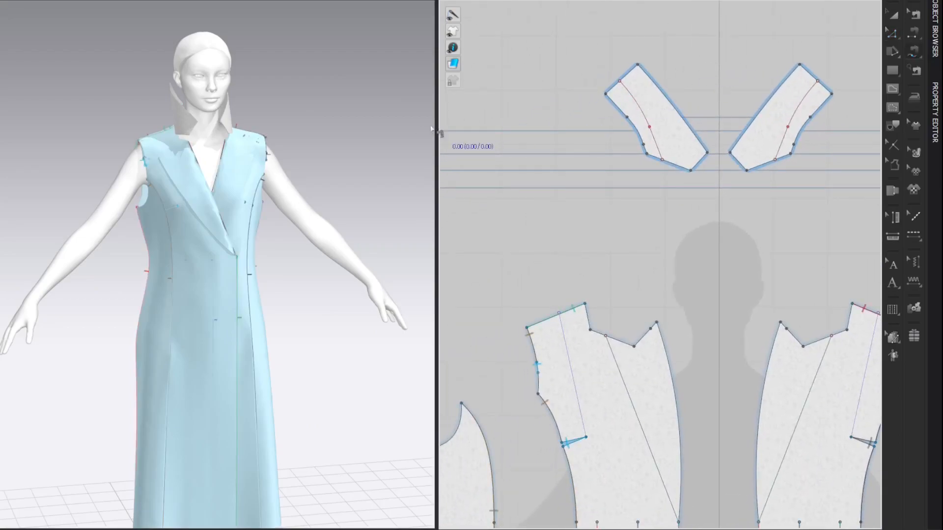
left_click_drag(436, 124, 334, 125)
middle_click_drag(461, 68, 562, 74)
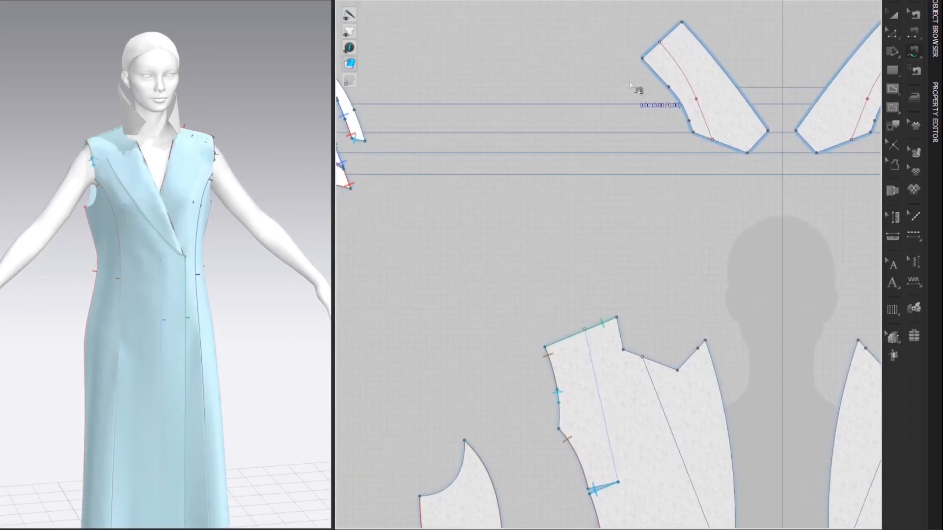
left_click(641, 60)
left_click(693, 133)
scroll(690, 136, "down", 5)
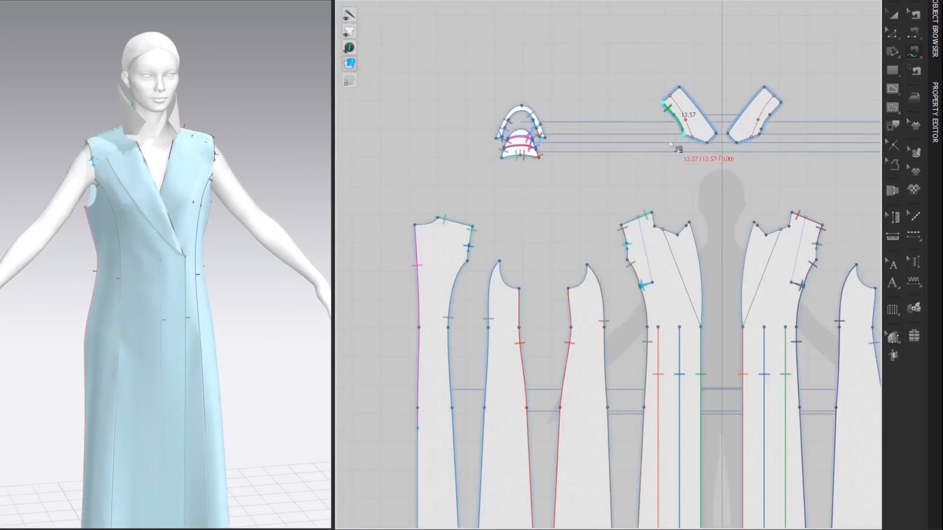
scroll(448, 222, "up", 2)
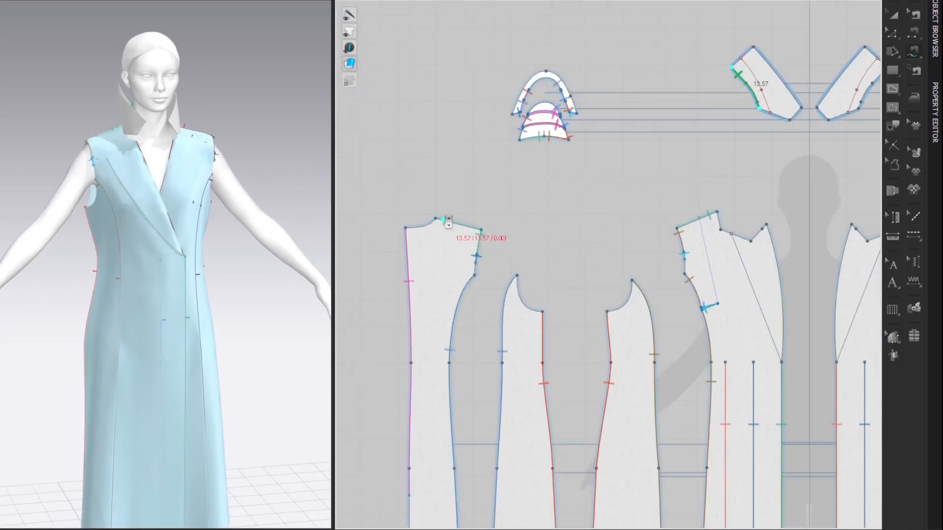
left_click(407, 227)
left_click(436, 223, "shift")
middle_click_drag(670, 196, 571, 181)
left_click(618, 199, "shift")
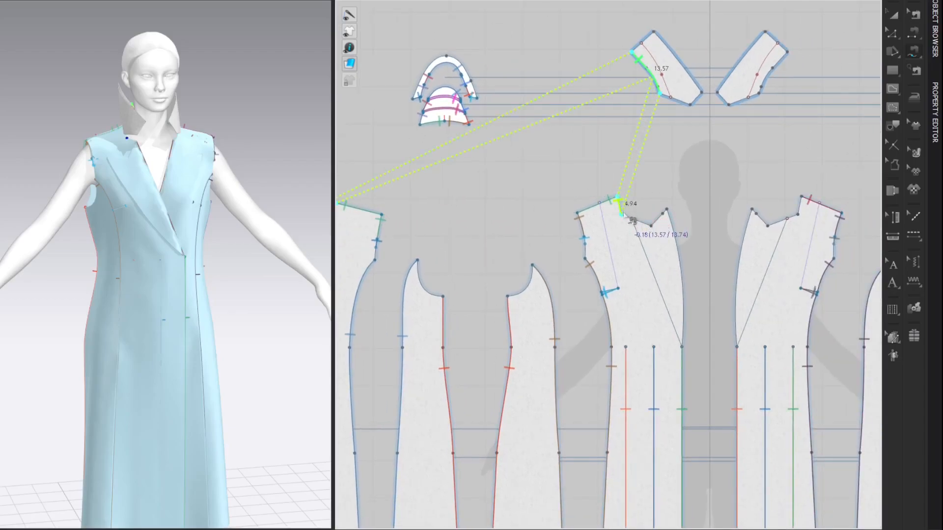
left_click(621, 215)
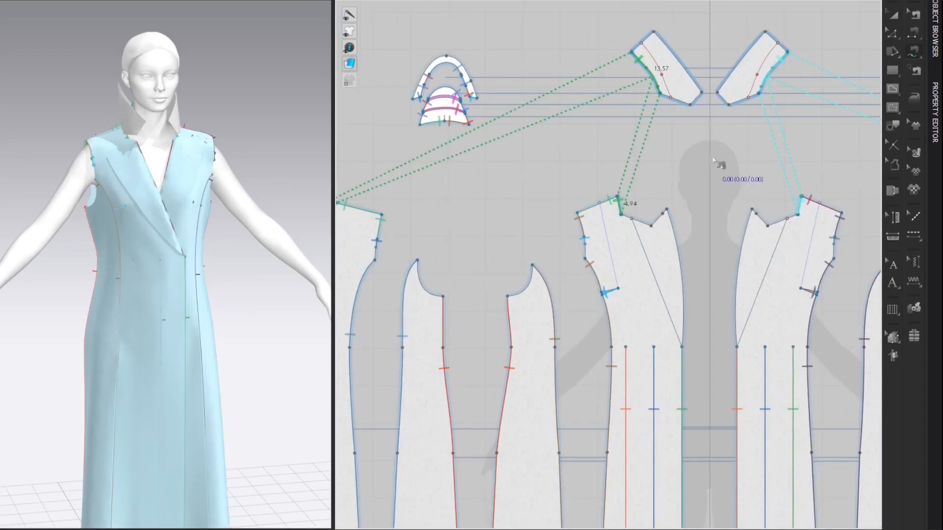
Step: Sew the two collar patterns together along their center back edges
left_click(632, 51)
left_click(766, 32)
left_click(787, 51)
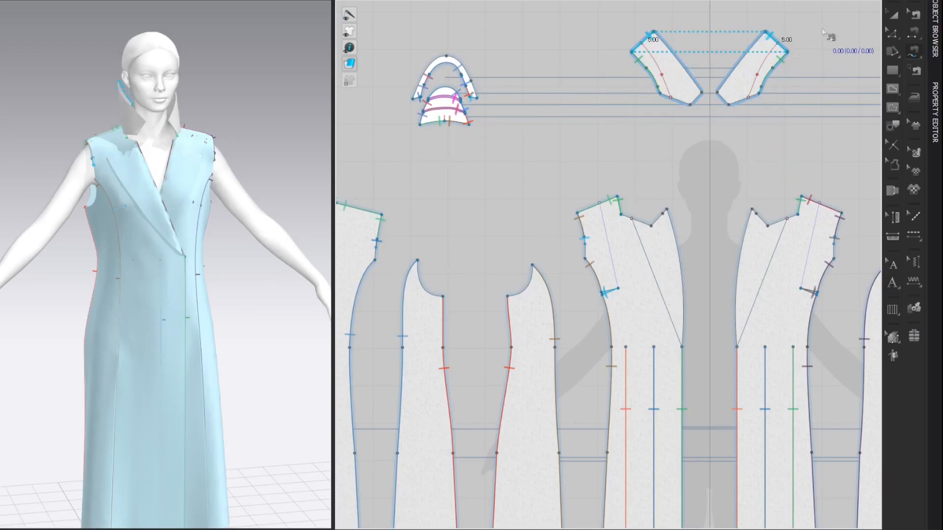
key("a")
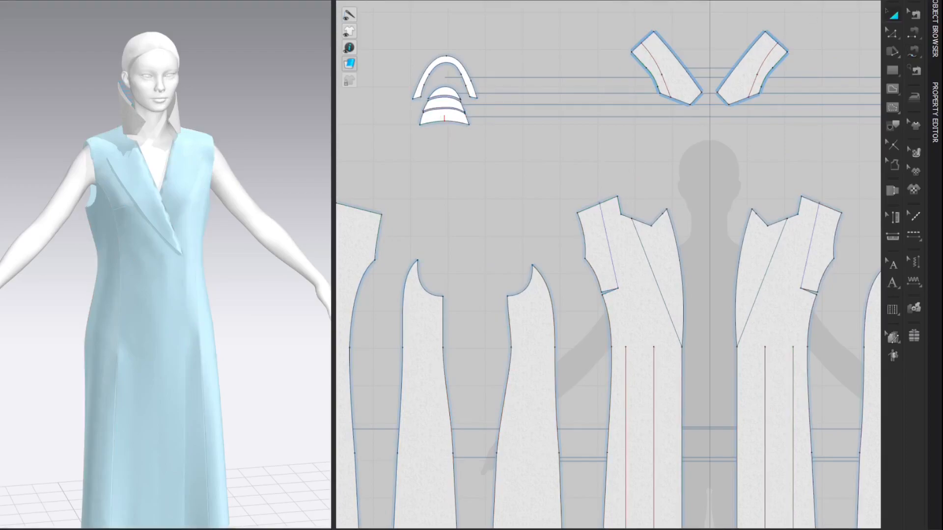
Step: Simulate the garment to pull the collar seams closed and check the collar from behind
key("space")
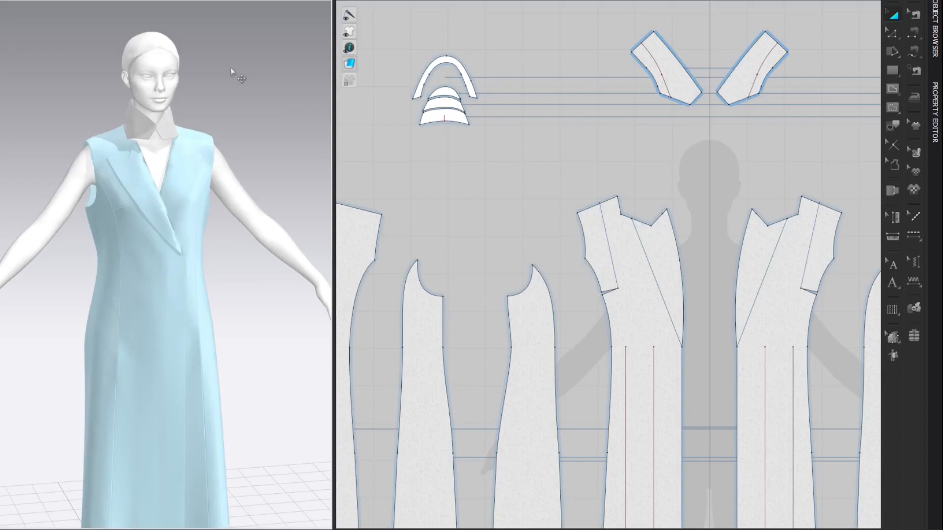
right_click_drag(221, 84, 167, 112)
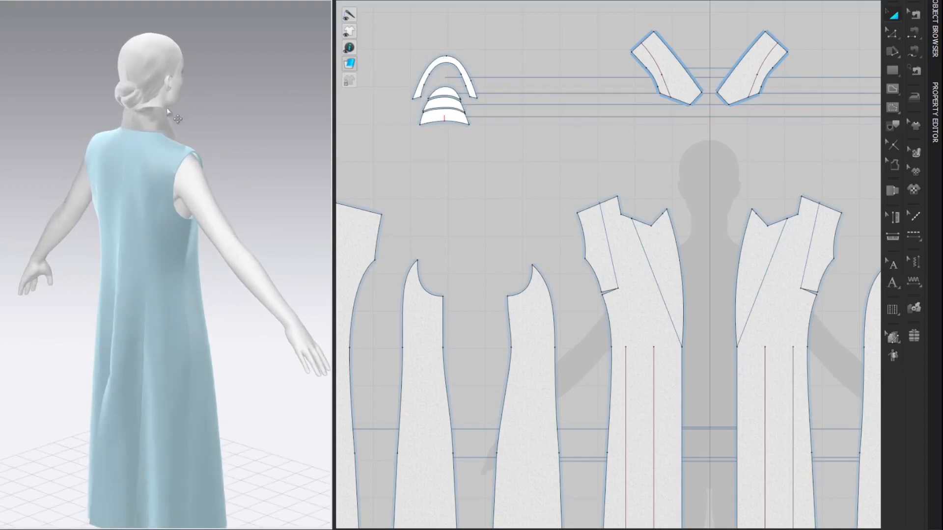
left_click(150, 112)
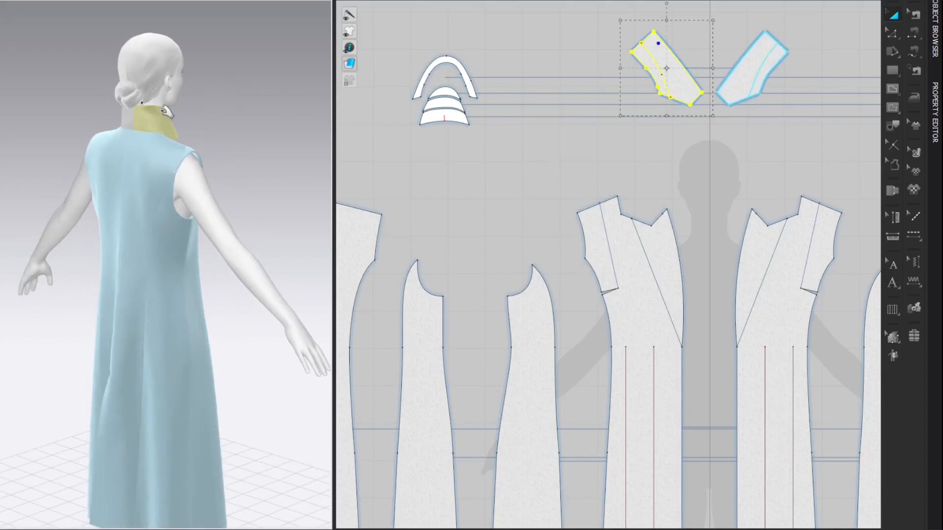
left_click(216, 86)
right_click_drag(215, 86, 297, 92)
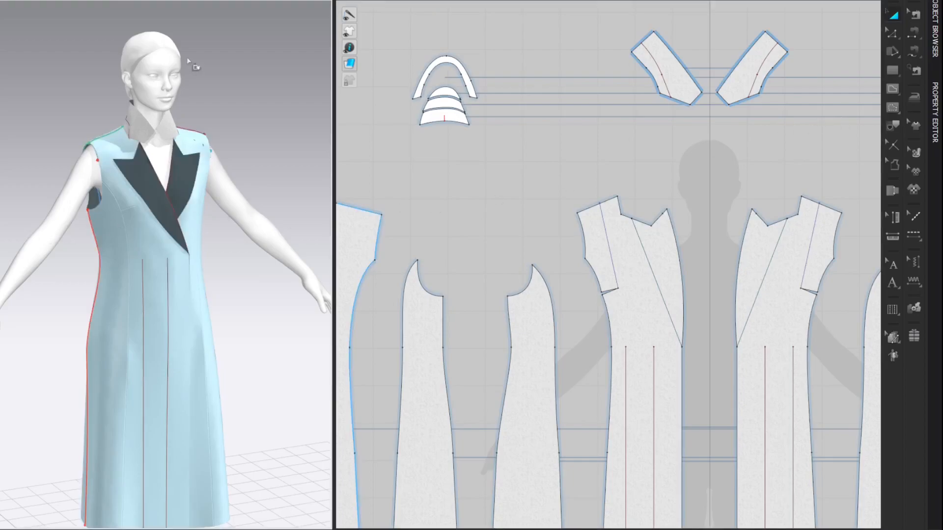
Step: Fold the collar outward along its internal fold line with Fold Arrangement in 3D
scroll(190, 63, "up", 5)
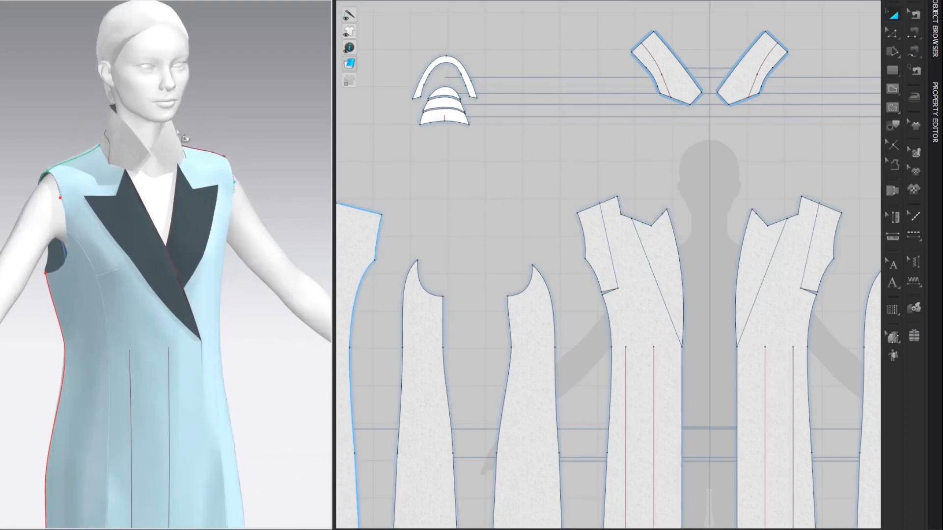
left_click(109, 147)
left_click_drag(126, 111, 36, 150)
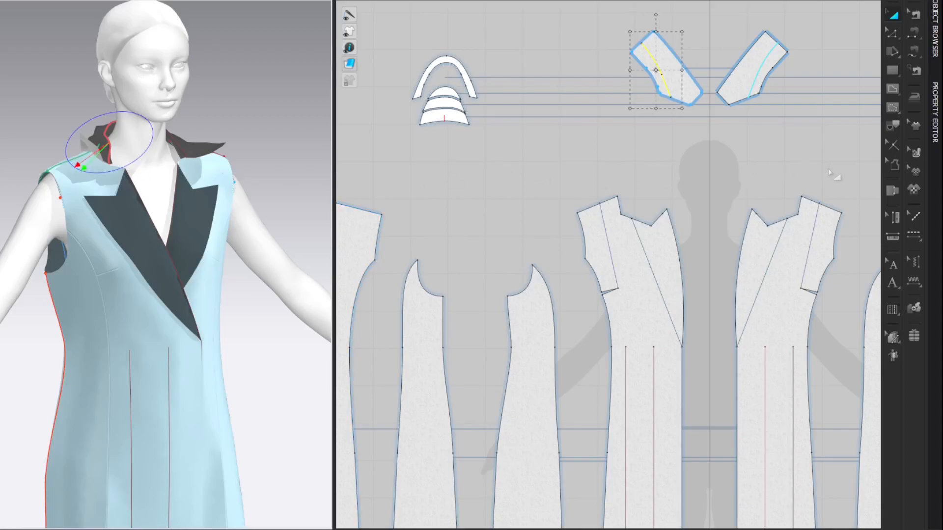
Step: Set the fold angle of the collar's internal fold line to 300
left_click(935, 108)
double_click(892, 78)
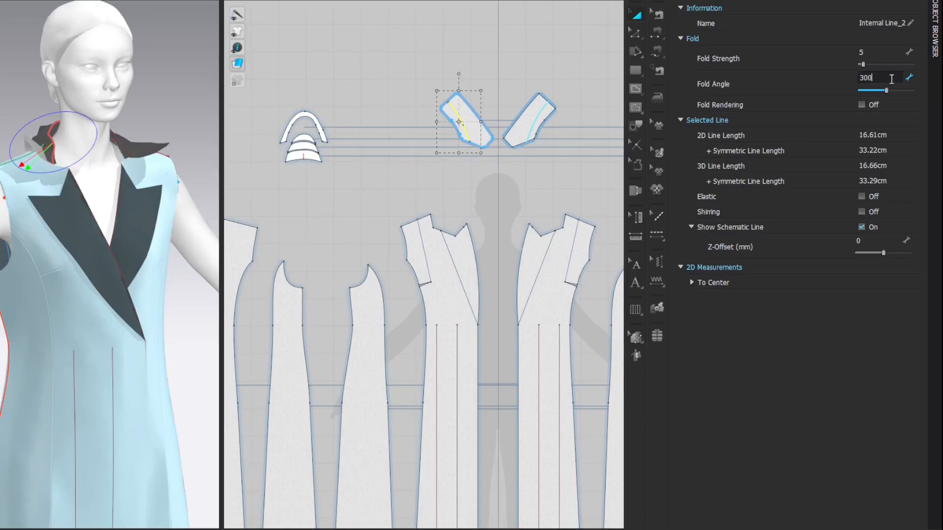
type("300")
key("Return")
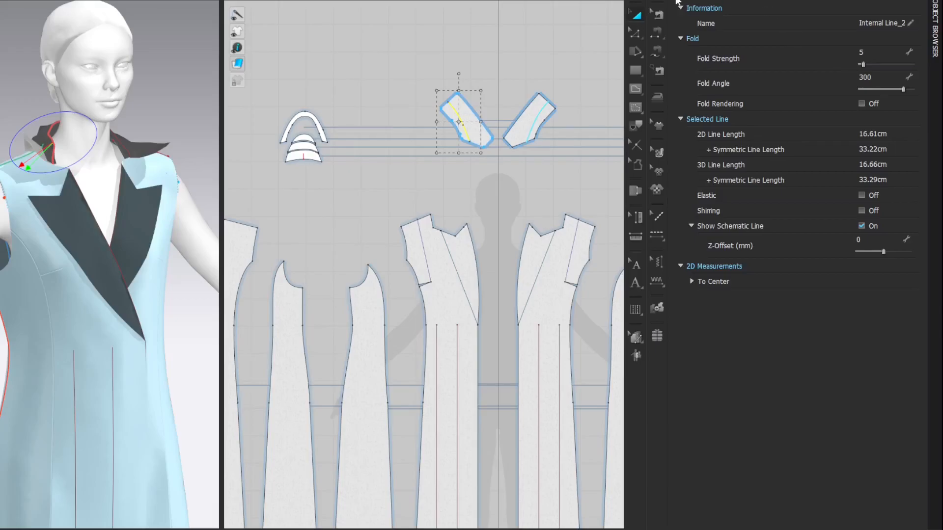
Step: Sew the collar's lower front and short end edges to the front panel's gorge and lapel notch edges with M:N free sewing
key("z")
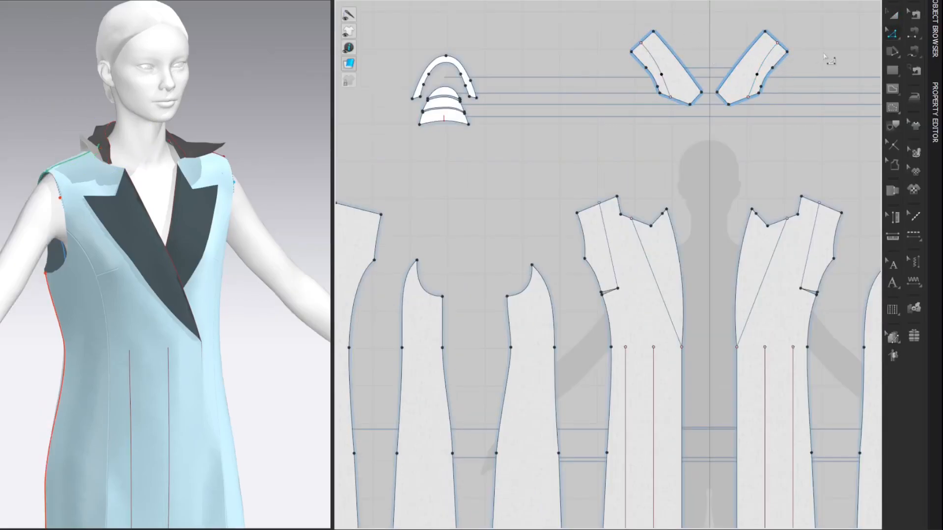
key("m")
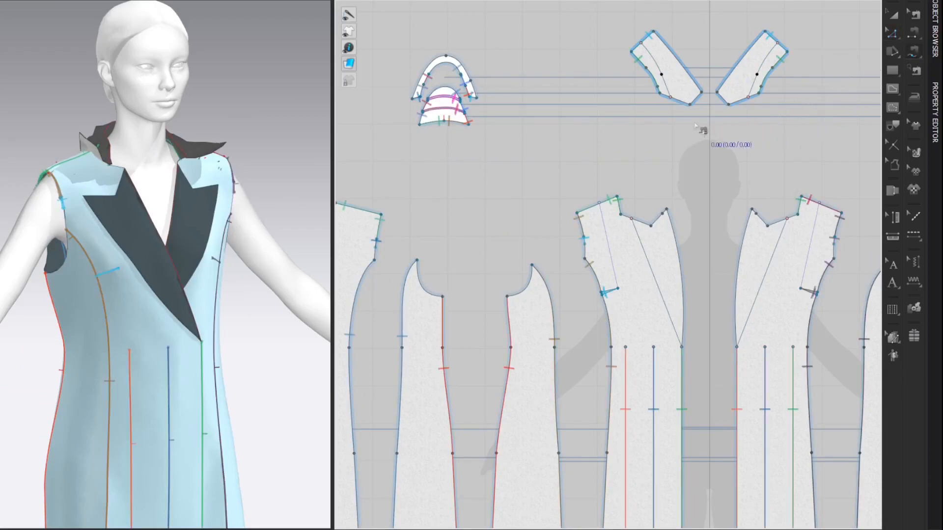
left_click(660, 93)
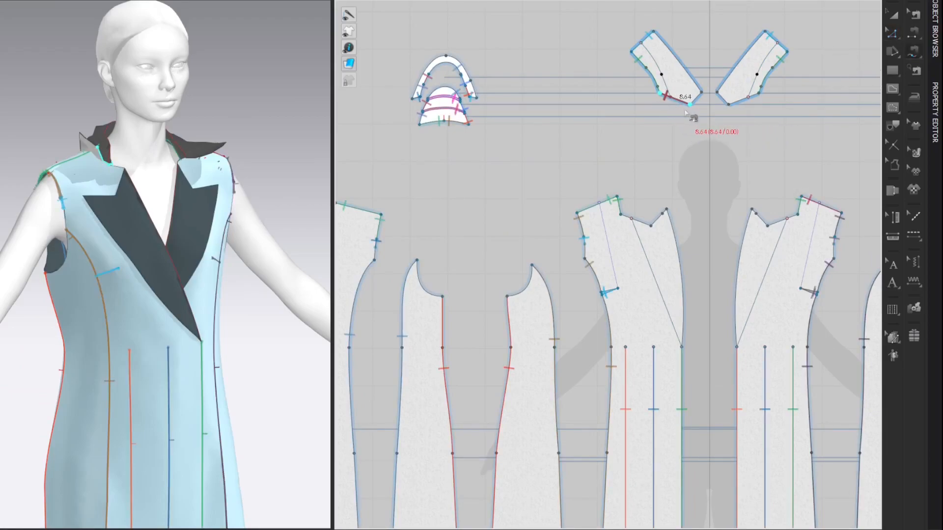
left_click(701, 92)
left_click(622, 215)
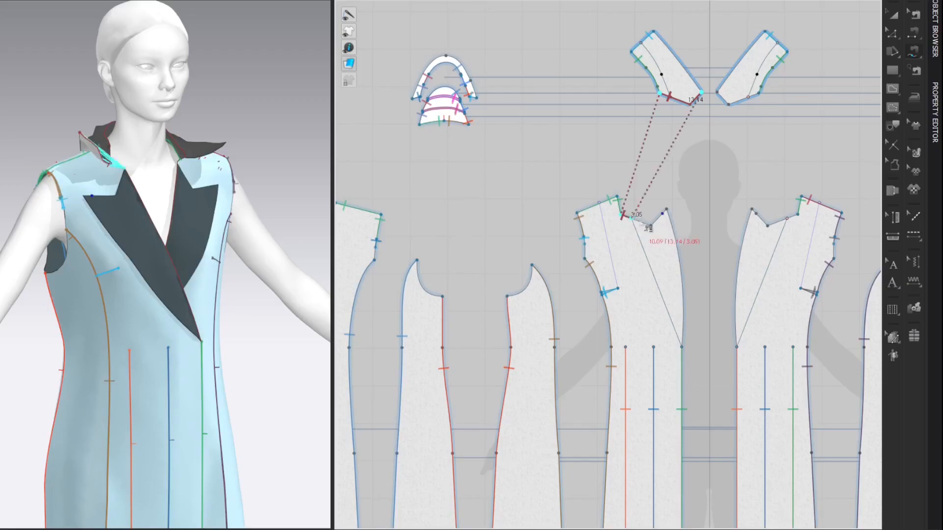
left_click(663, 212)
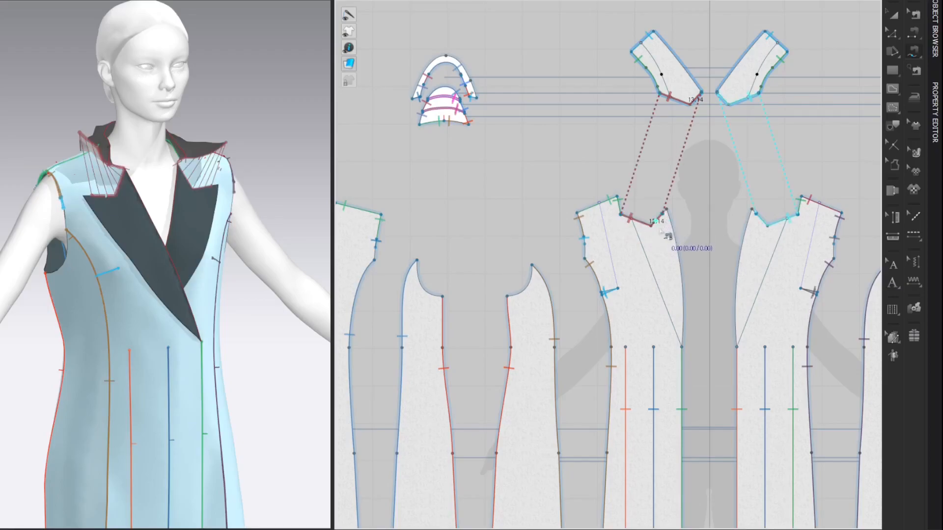
key("a")
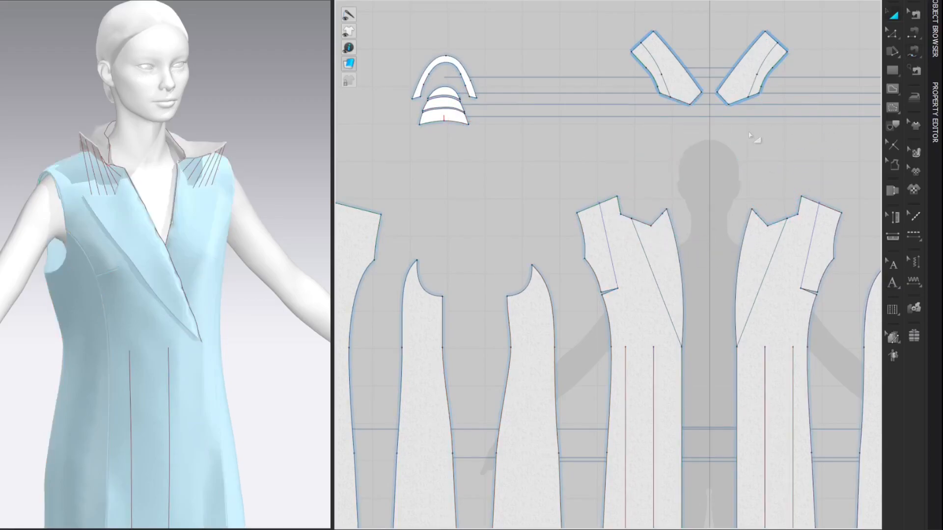
Step: Unfreeze all coat and collar patterns, simulate the garment to close the collar-to-lapel seams, and inspect the drape
scroll(755, 139, "down", 6)
middle_click_drag(697, 65, 611, 53)
left_click_drag(528, 41, 810, 366)
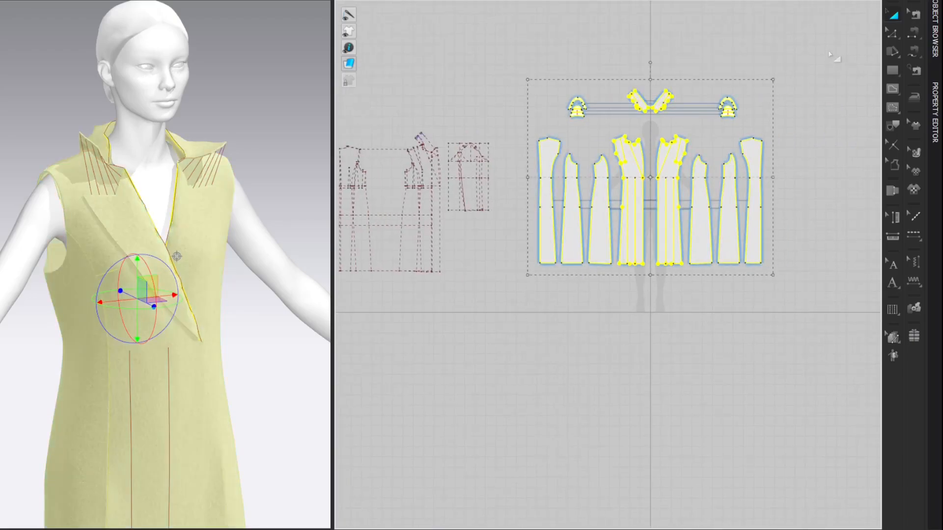
left_click(811, 46)
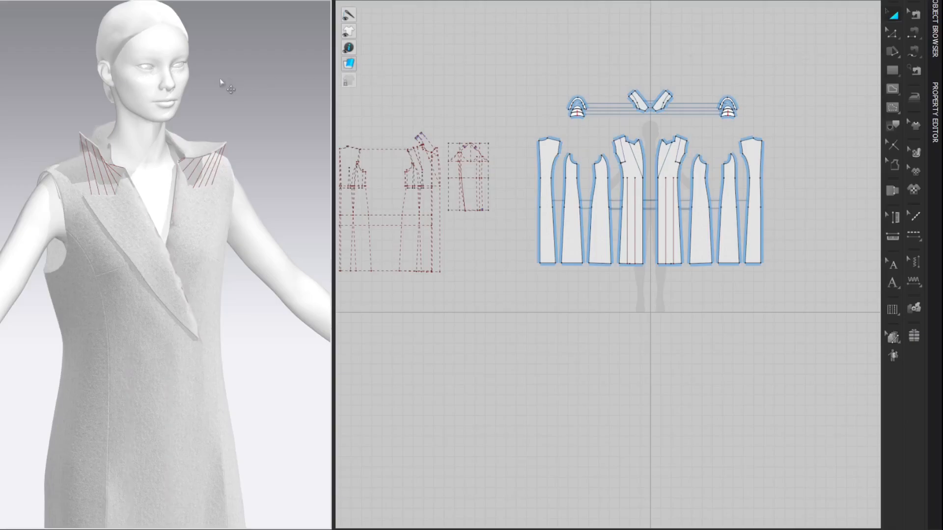
key("space")
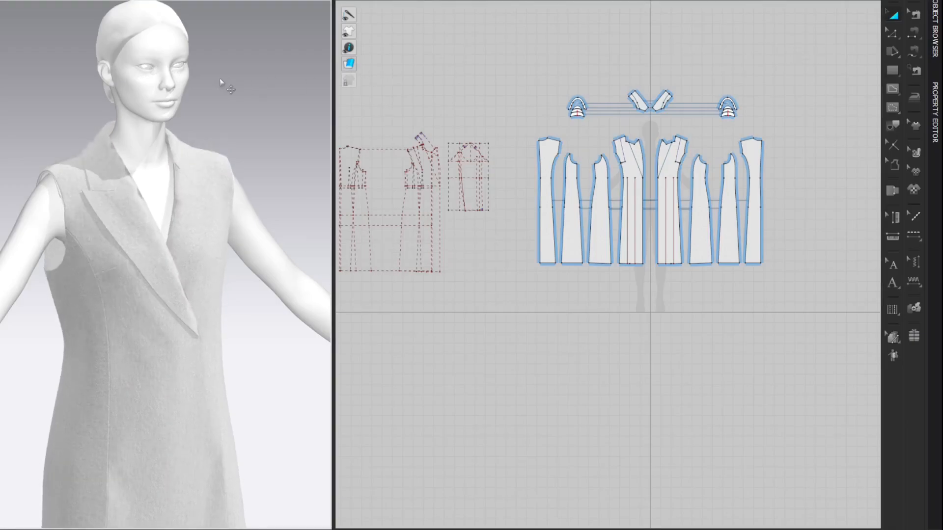
right_click_drag(200, 96, 364, 99)
right_click_drag(253, 105, 249, 82)
scroll(256, 112, "down", 1)
scroll(256, 112, "down", 1)
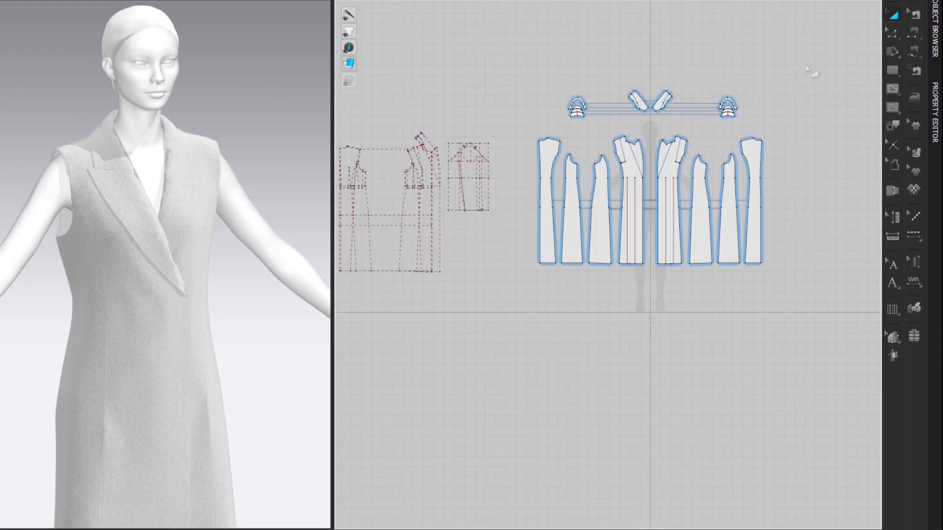
Step: Rotate the collar pattern so its center back edge aligns with the Y-axis
scroll(786, 46, "up", 2)
scroll(695, 59, "up", 5)
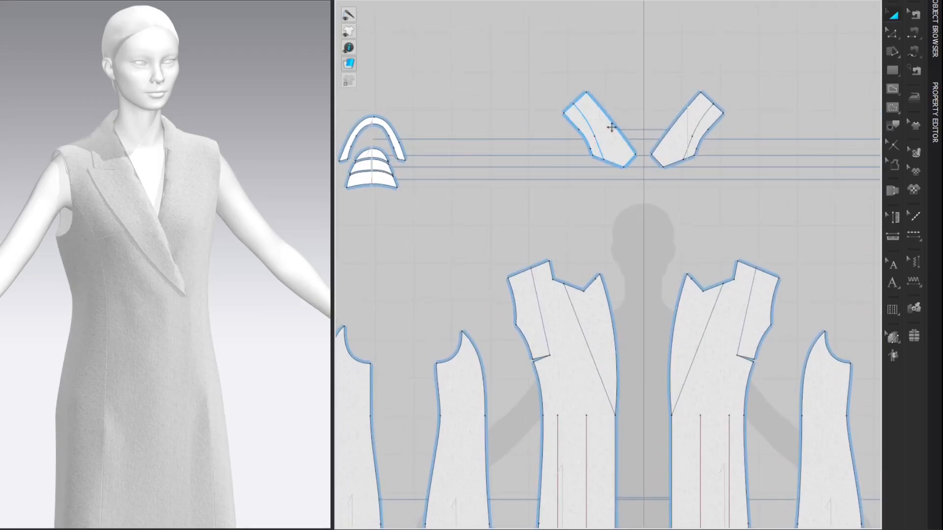
right_click(611, 127)
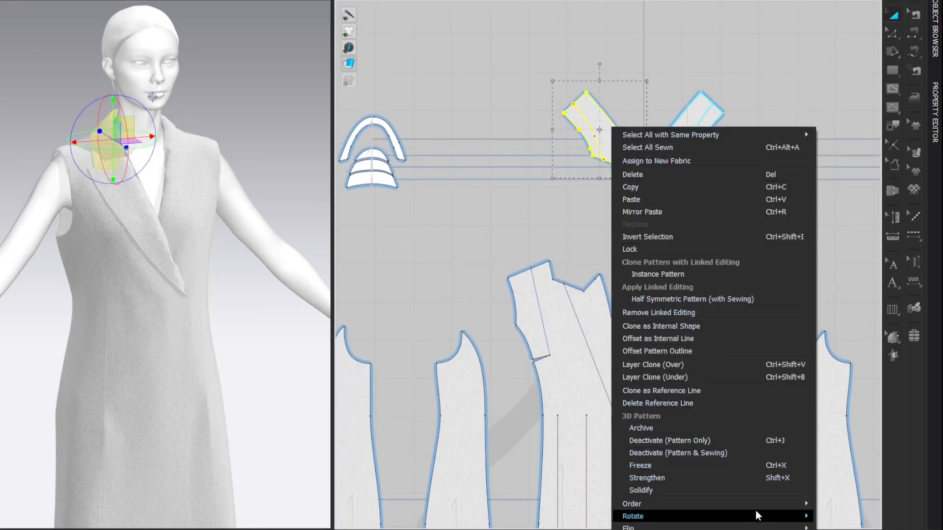
mouse_move(755, 513)
left_click(842, 529)
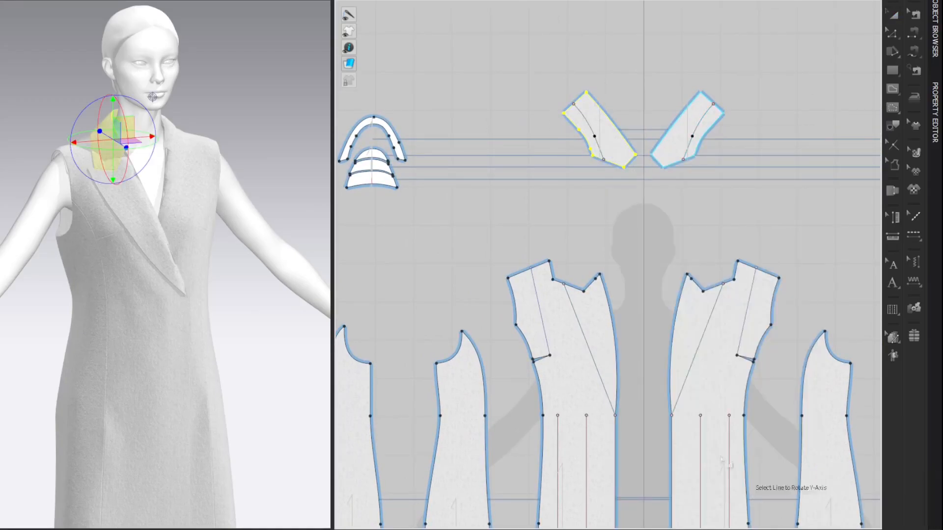
left_click(585, 111)
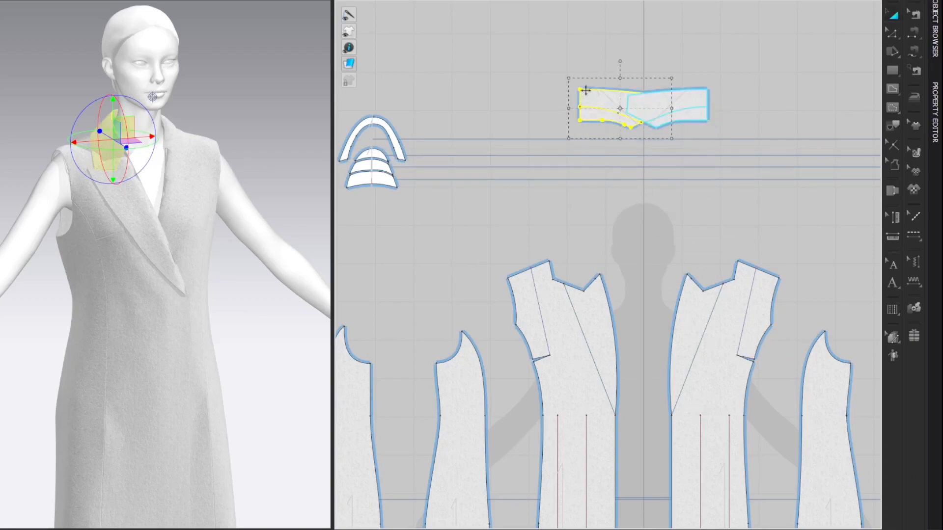
left_click(789, 49)
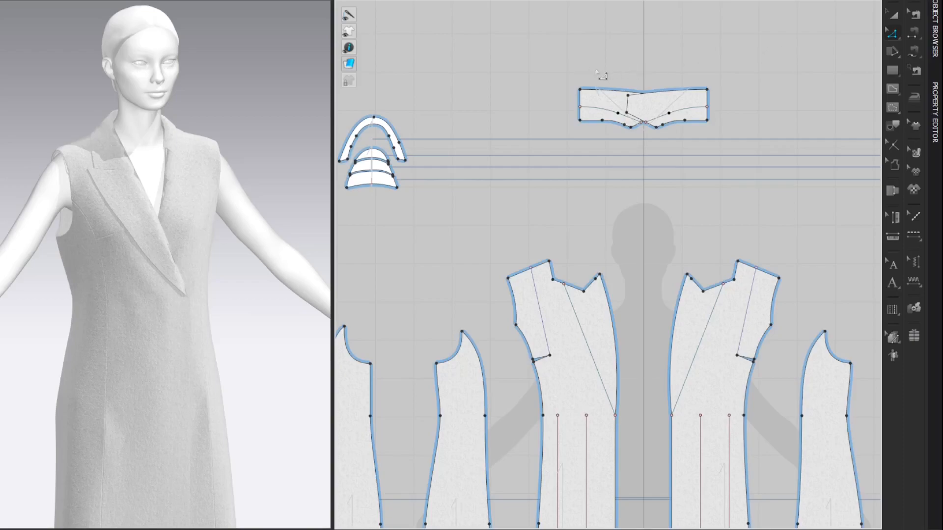
Step: Merge the two collar halves along their center back edge and center the joined collar above the front panels
left_click(589, 120)
right_click(585, 116)
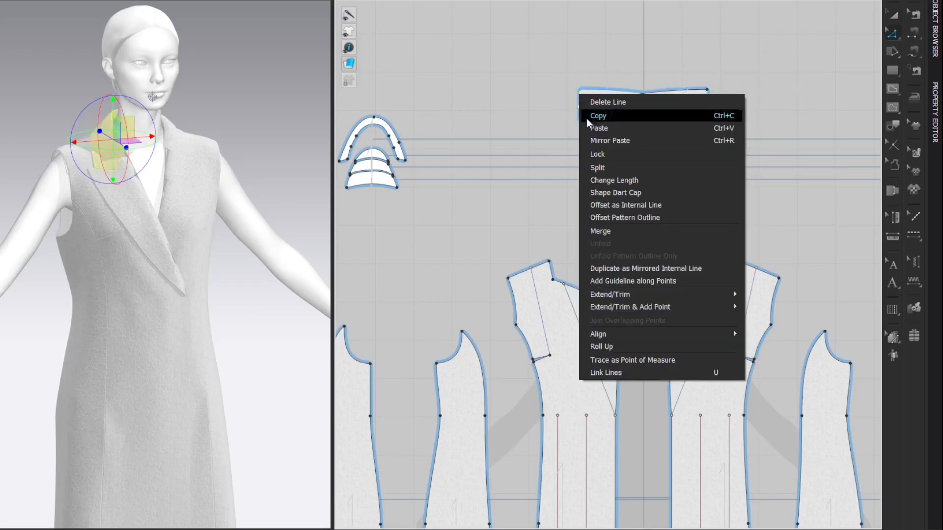
left_click(600, 231)
left_click_drag(625, 108, 682, 174)
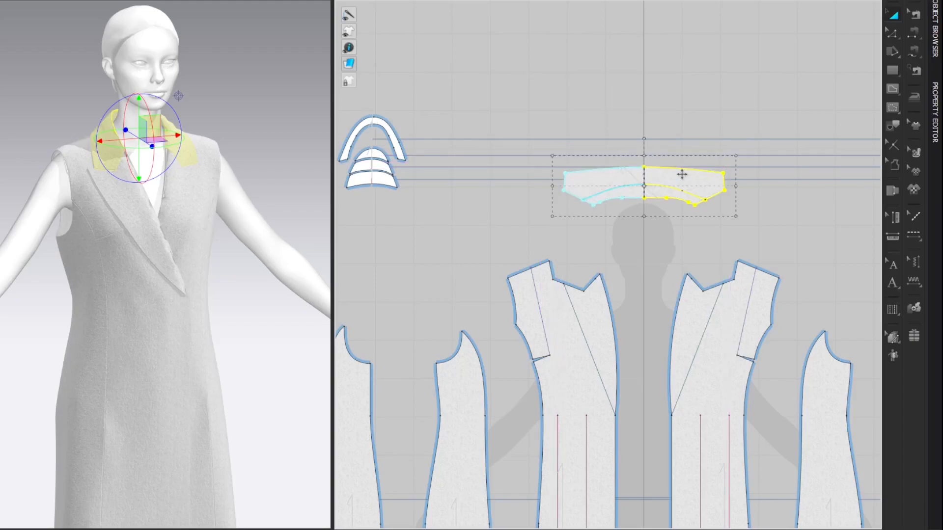
left_click(818, 66)
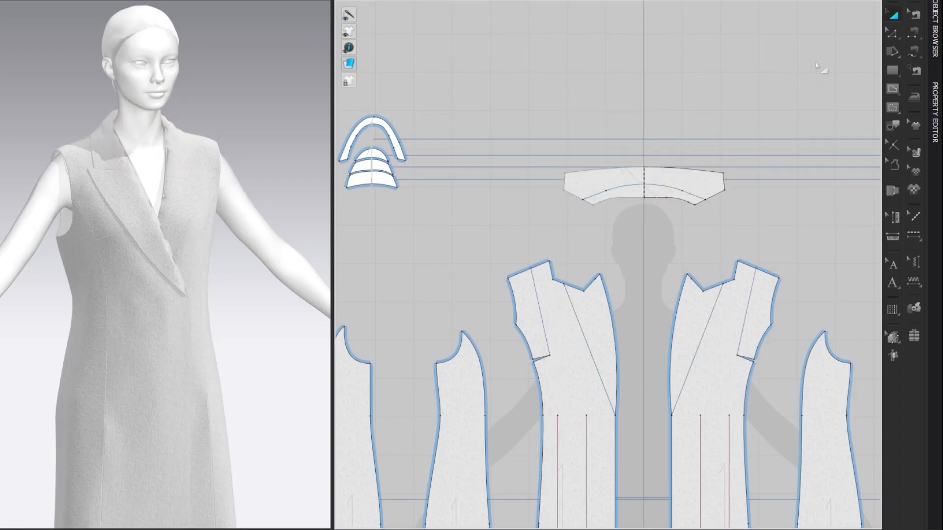
Step: Turn on Bond for the collar and apply the Reinforcement (Under Collar) preset
left_click(707, 185)
left_click(934, 103)
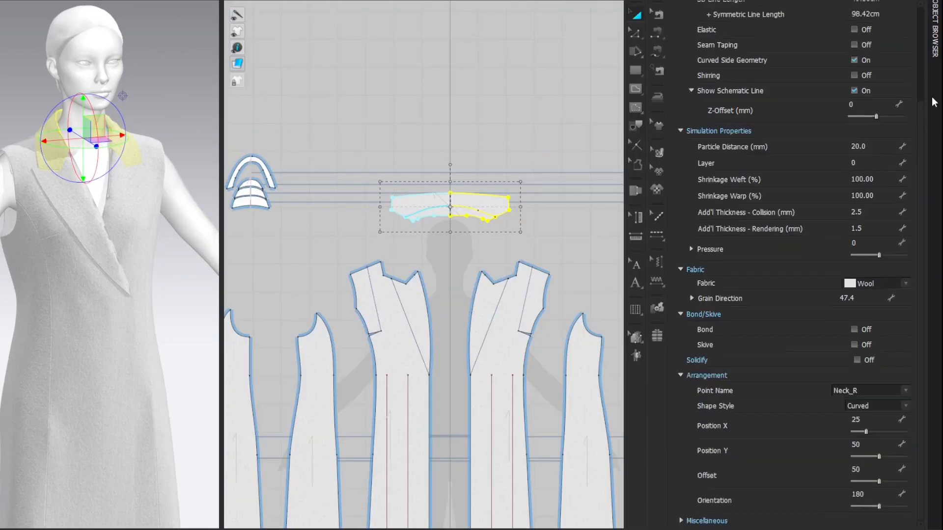
left_click(854, 330)
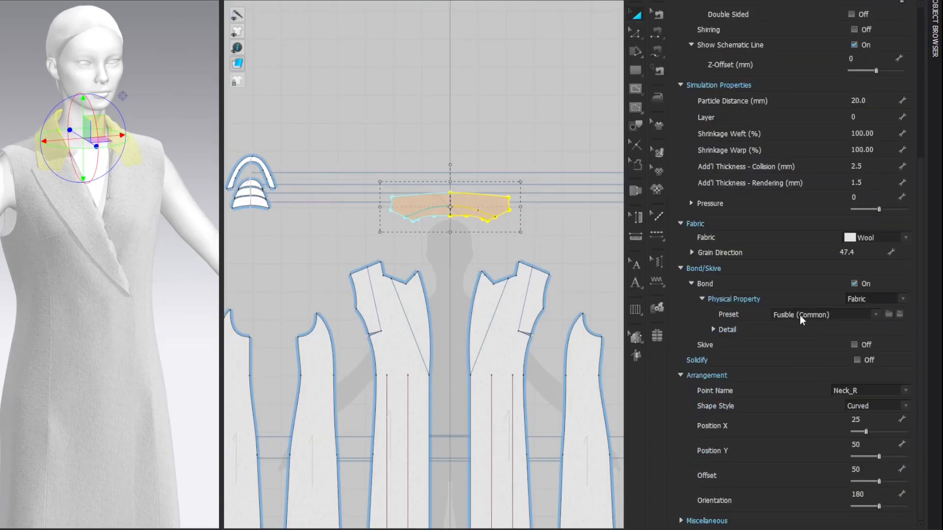
left_click(800, 317)
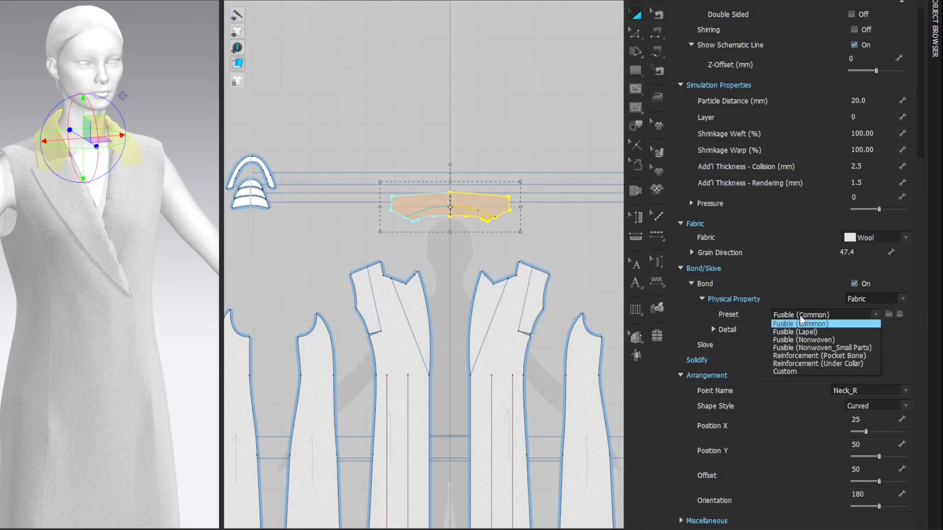
left_click(804, 364)
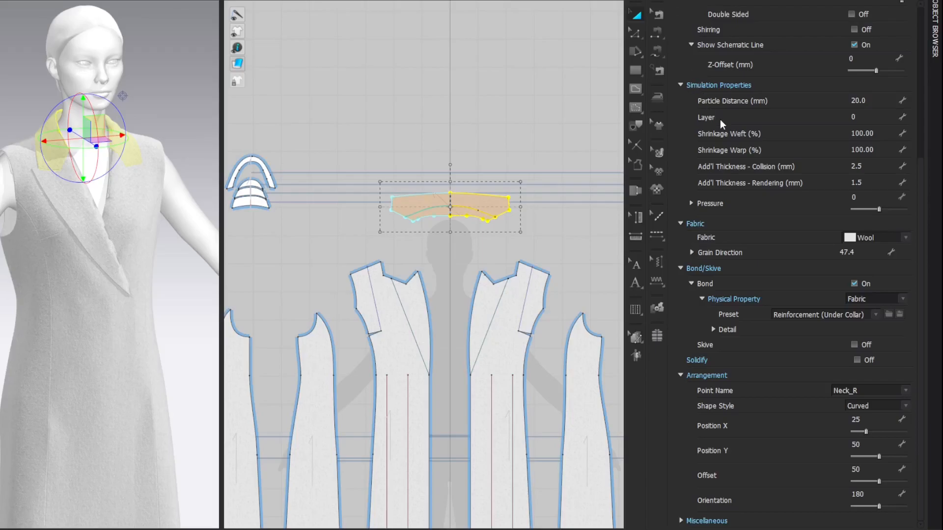
Step: Set the collar's particle distance to 10 mm
left_click(877, 98)
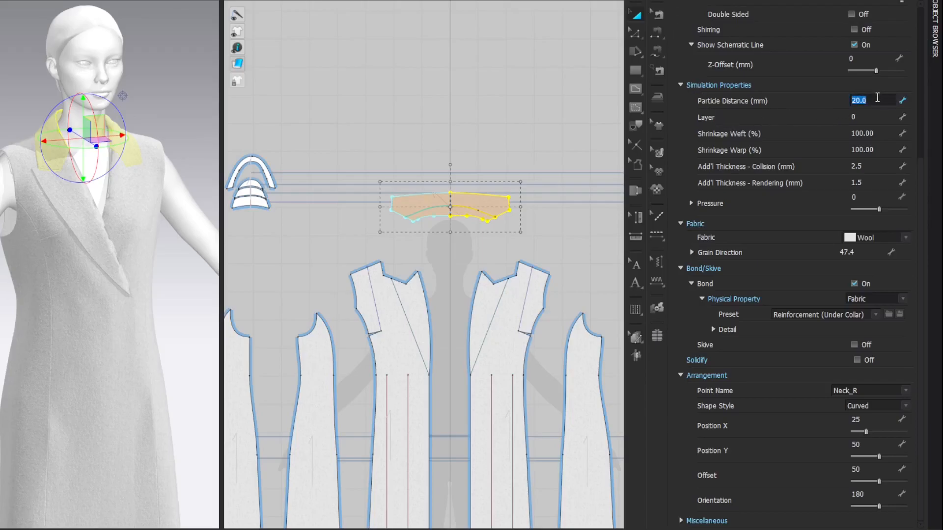
key("Return")
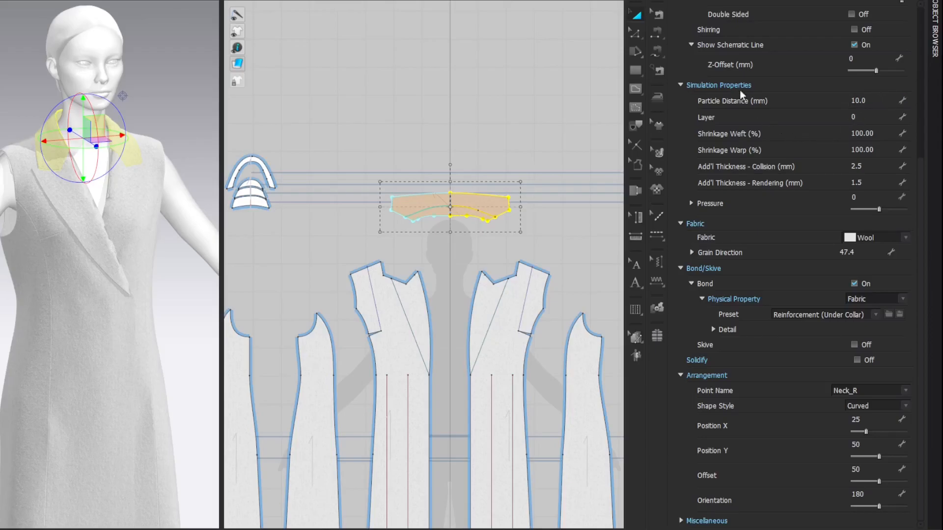
left_click(674, 1)
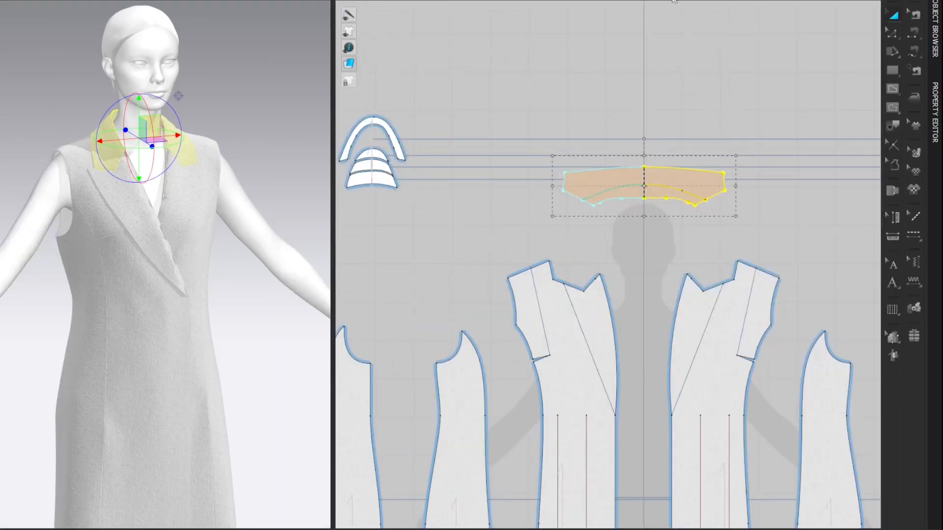
Step: Turn the collar's grainline horizontal and simulate the garment briefly
left_click(913, 151)
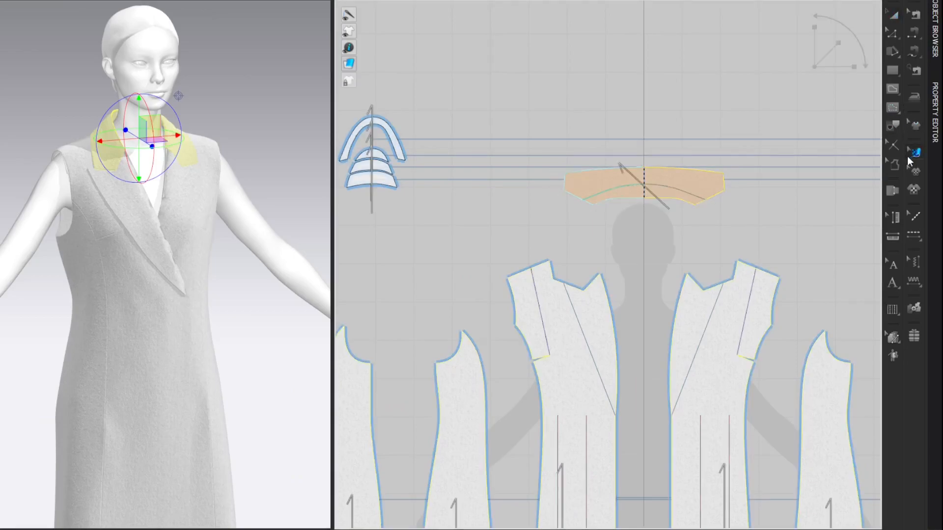
left_click(628, 177)
left_click_drag(591, 144, 785, 180)
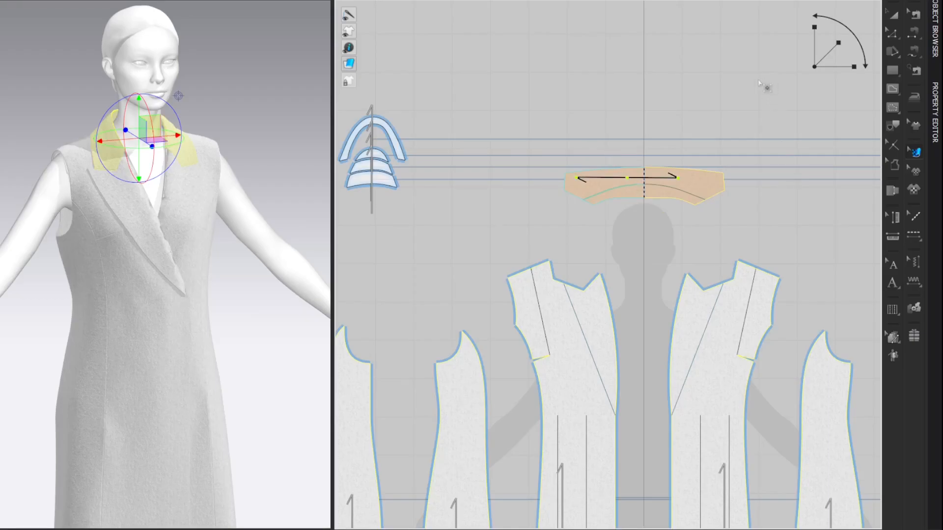
key("space")
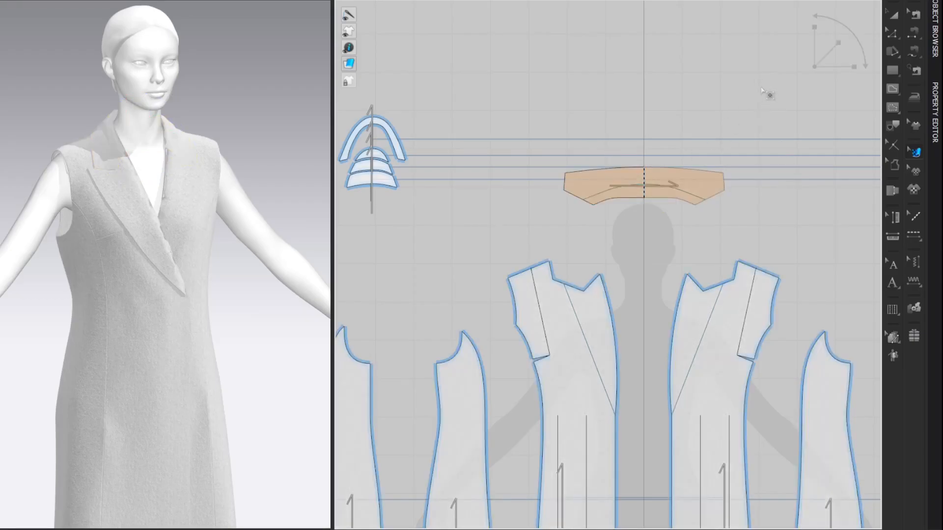
key("space")
Step: Offset the collar's curved roll line as three internal lines spaced 0.1 cm, without extending them to the pattern outline
scroll(742, 113, "up", 2)
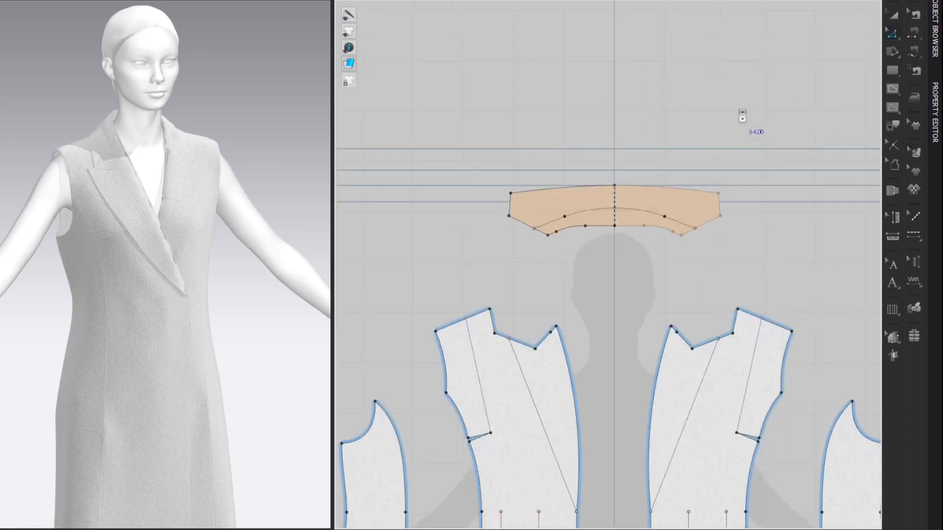
left_click(577, 217)
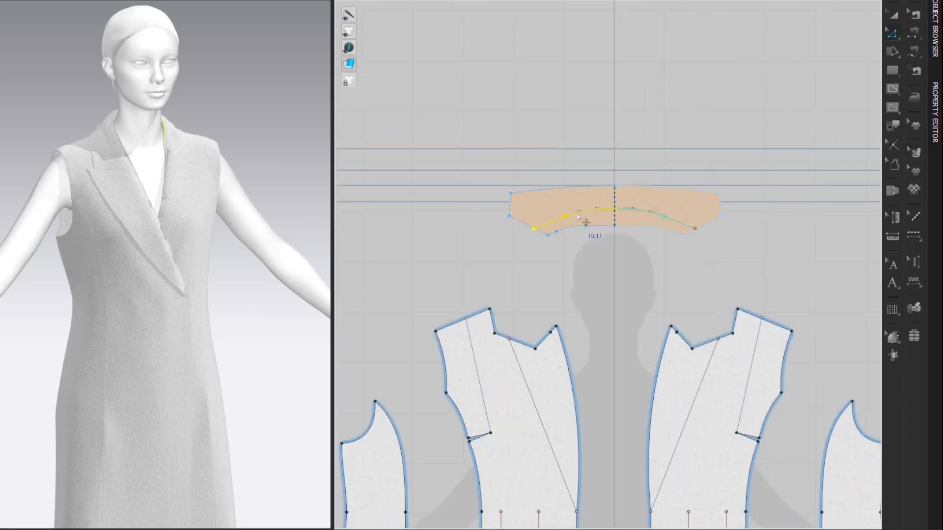
right_click(553, 224)
left_click(584, 331)
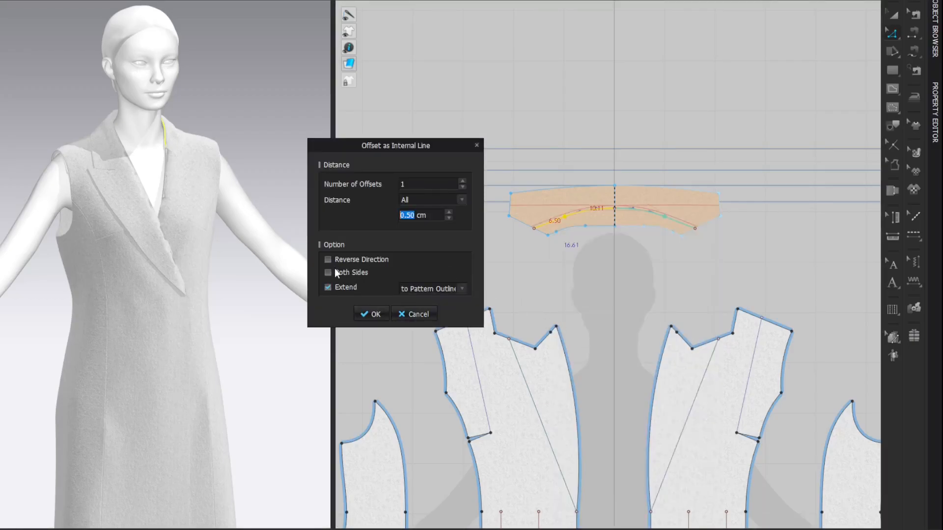
type("0.1")
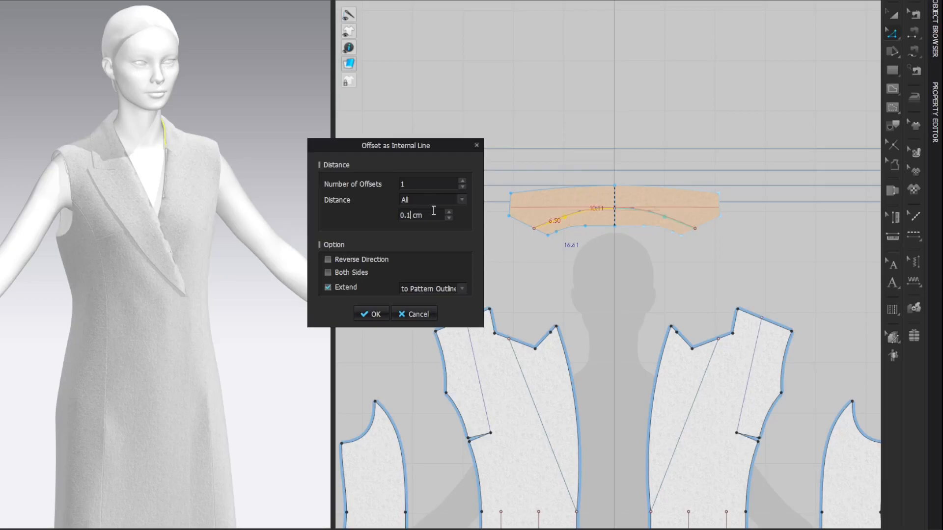
left_click(462, 181)
left_click(462, 182)
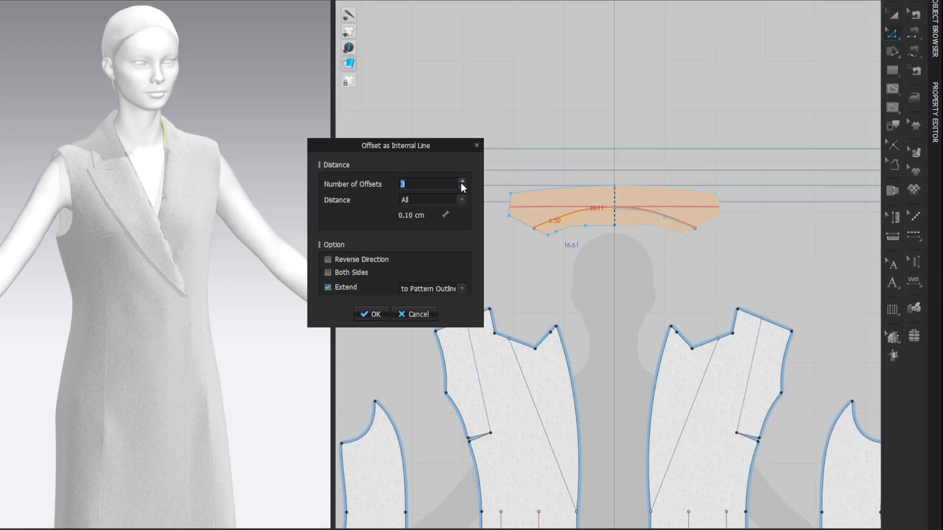
left_click(327, 287)
left_click(364, 314)
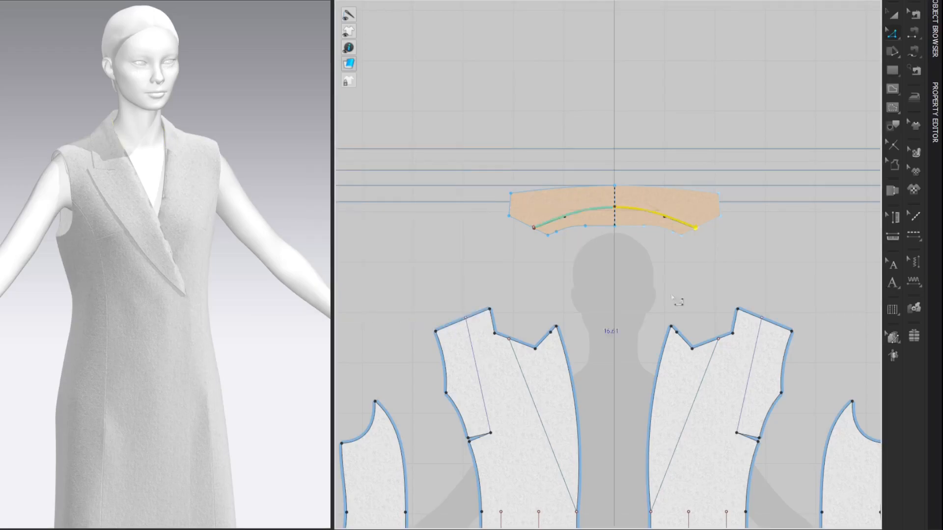
left_click(811, 152)
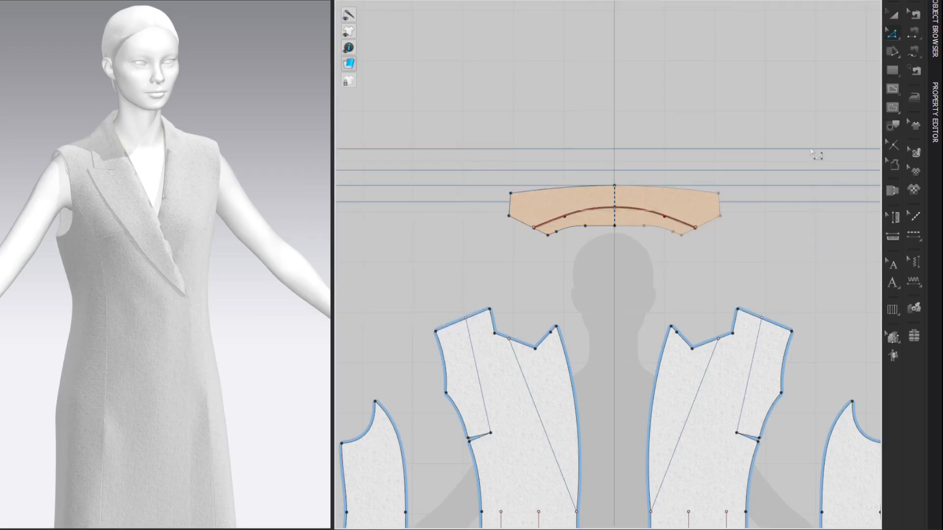
Step: Add points on the collar's offset roll lines, level with the existing point on the original roll line
scroll(587, 222, "up", 5)
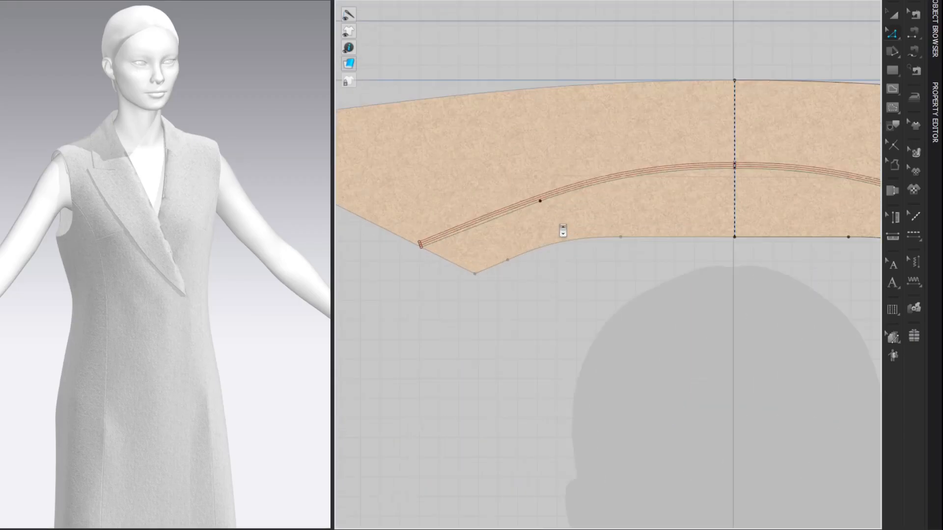
scroll(560, 213, "up", 1)
key("x")
scroll(538, 192, "up", 3)
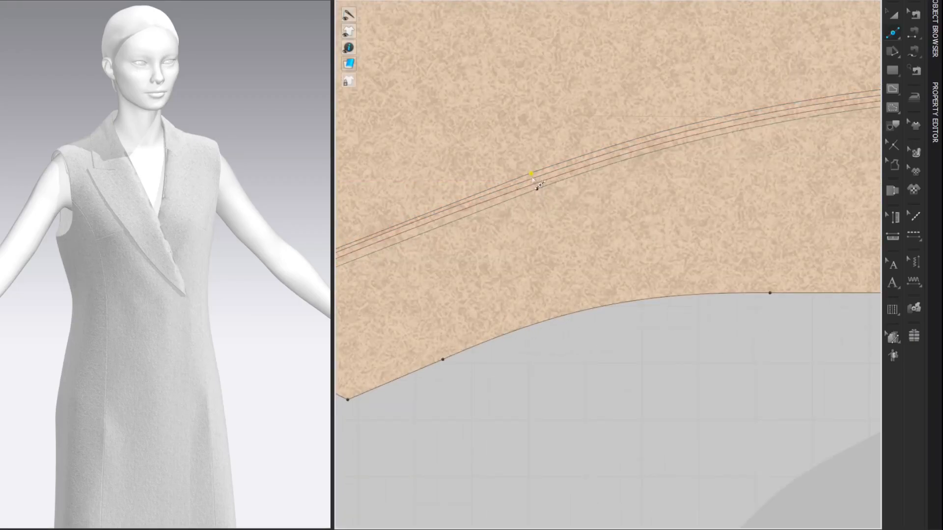
left_click(530, 185)
scroll(543, 185, "down", 3)
middle_click_drag(526, 226, 714, 186)
scroll(544, 204, "up", 6)
middle_click_drag(543, 266, 571, 227)
left_click(541, 186)
left_click(544, 194, "shift")
left_click(545, 201, "shift")
right_click(544, 201)
mouse_move(653, 389)
left_click(734, 385)
Step: Offset the front panels' lapel fold lines as three internal lines spaced 0.10 cm, in reverse direction and extended to the pattern outline
scroll(495, 323, "down", 9)
middle_click_drag(625, 386, 630, 162)
scroll(624, 222, "down", 4)
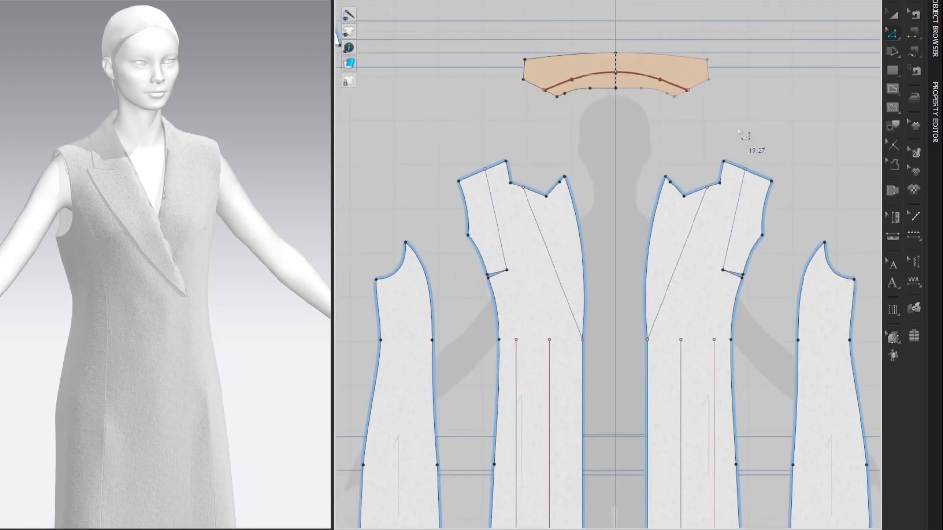
right_click(552, 264)
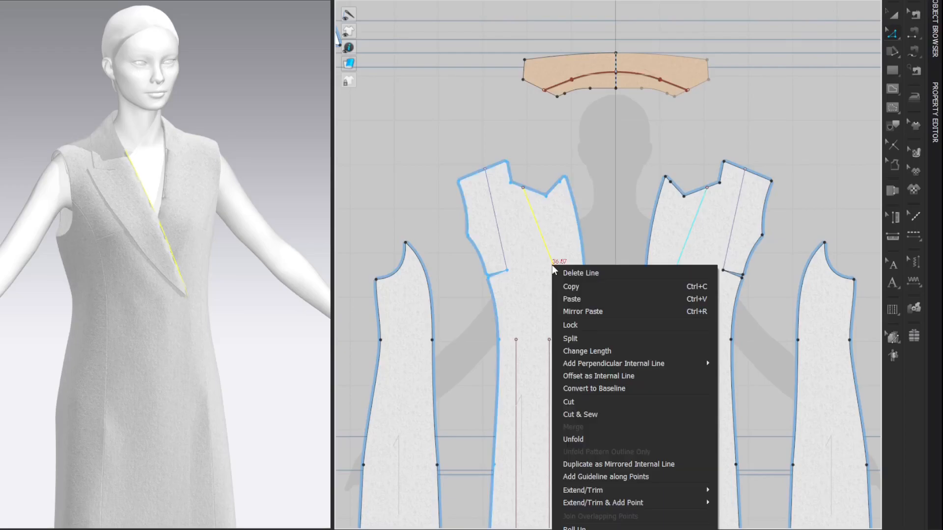
left_click(589, 374)
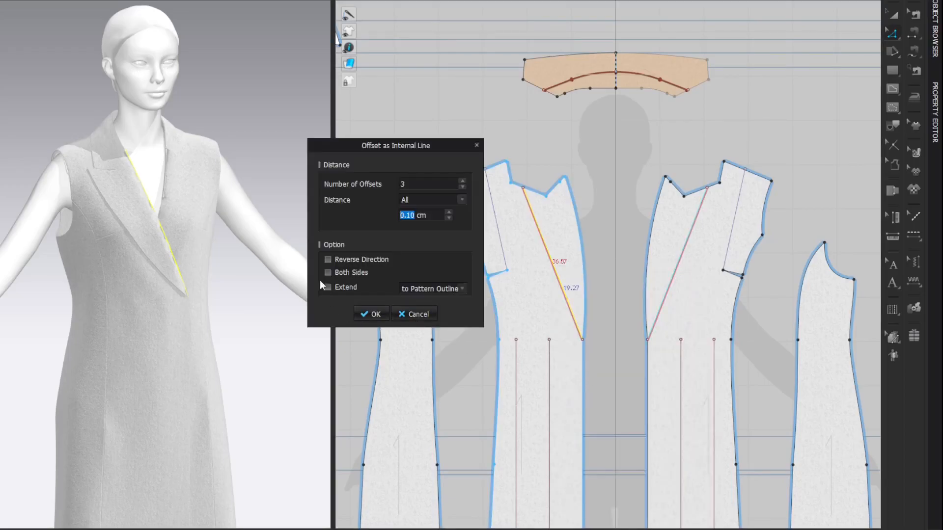
left_click(327, 259)
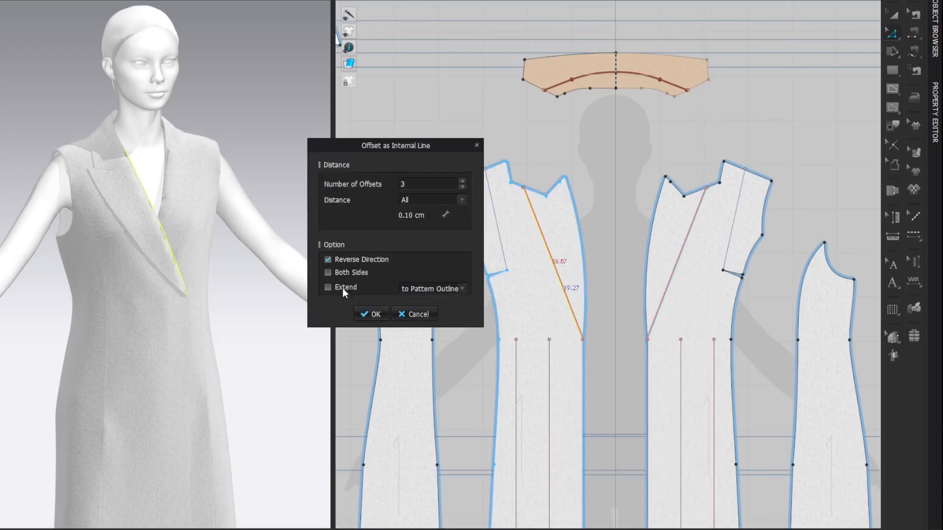
left_click(328, 287)
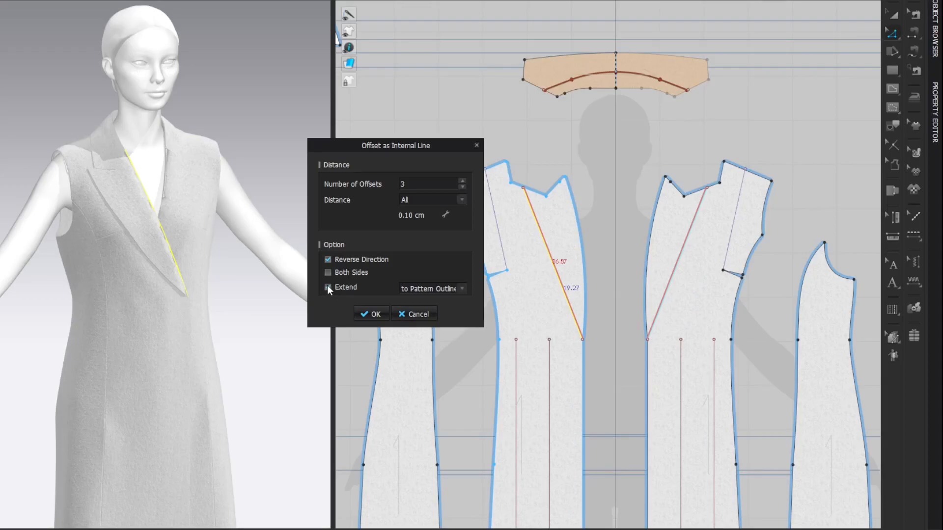
left_click(371, 314)
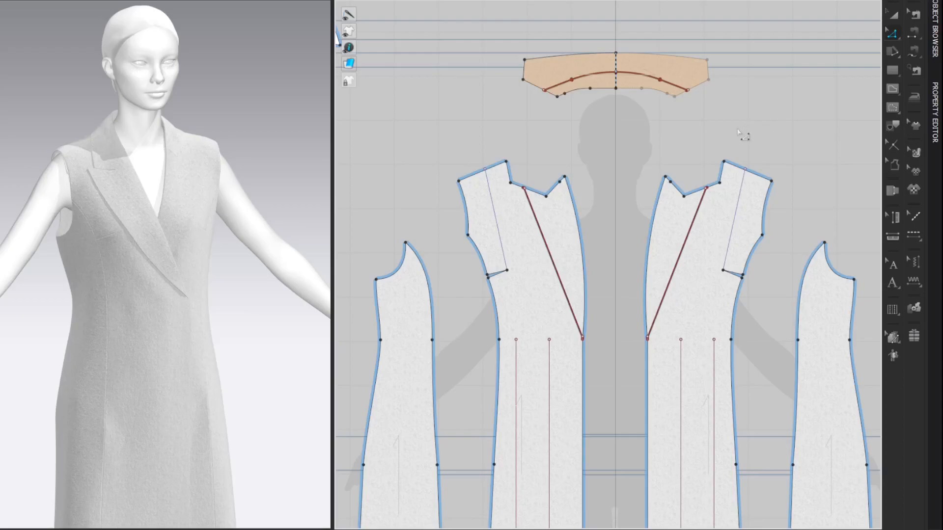
Step: Simulate the garment with the new fold-line offsets and freeze the collar
scroll(265, 123, "down", 5)
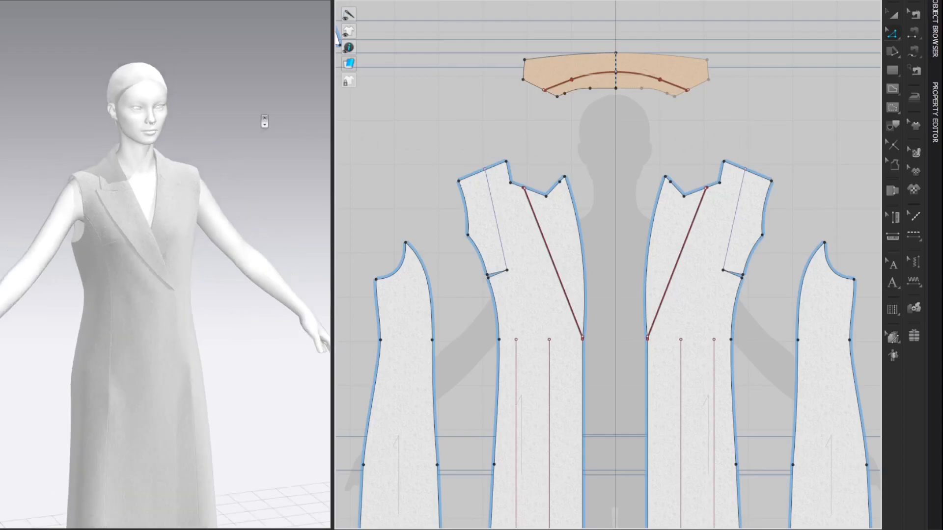
key("space")
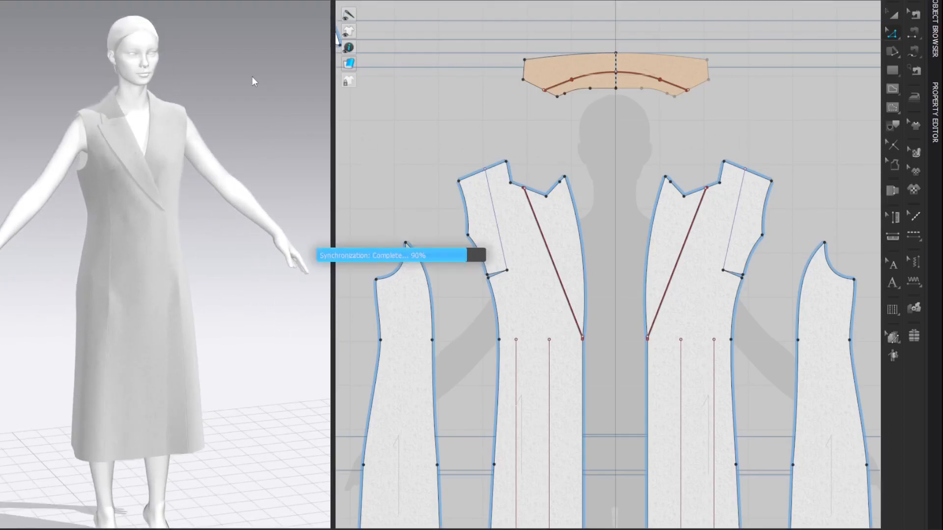
right_click_drag(237, 84, 293, 95)
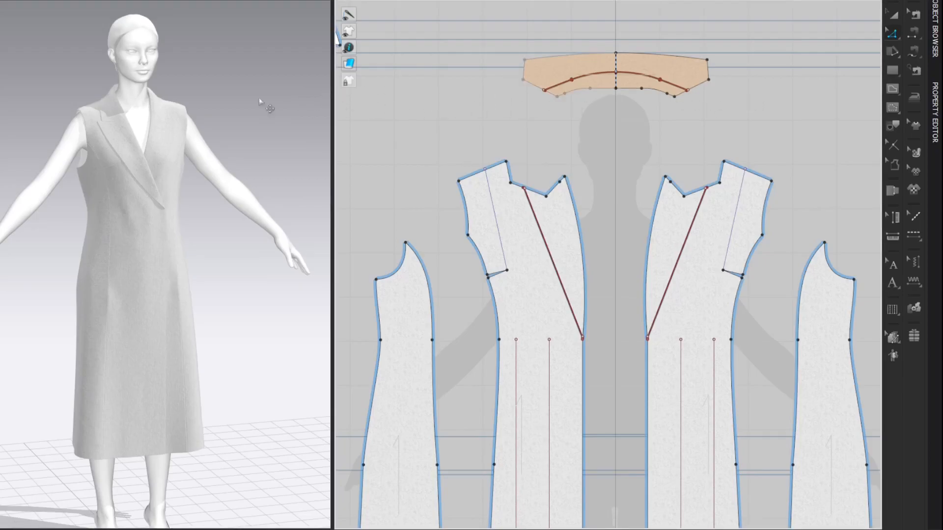
left_click(126, 119)
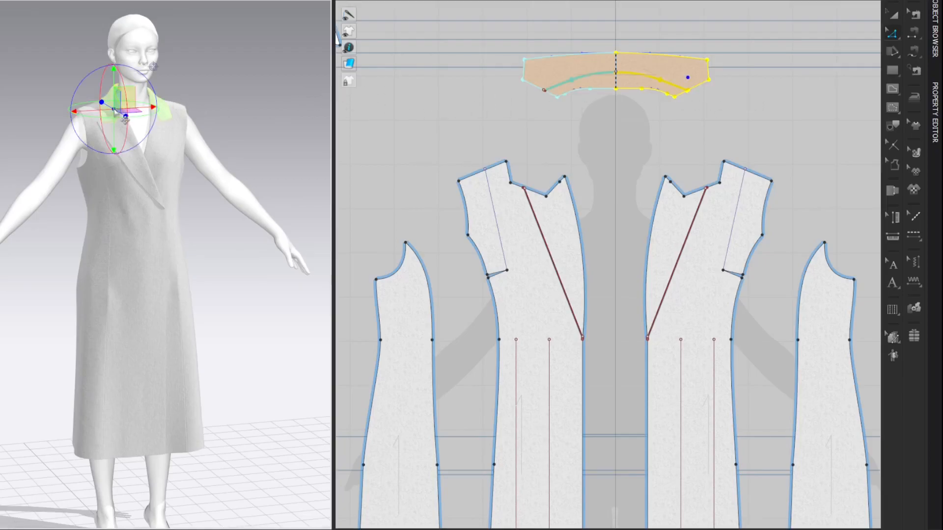
left_click(771, 104)
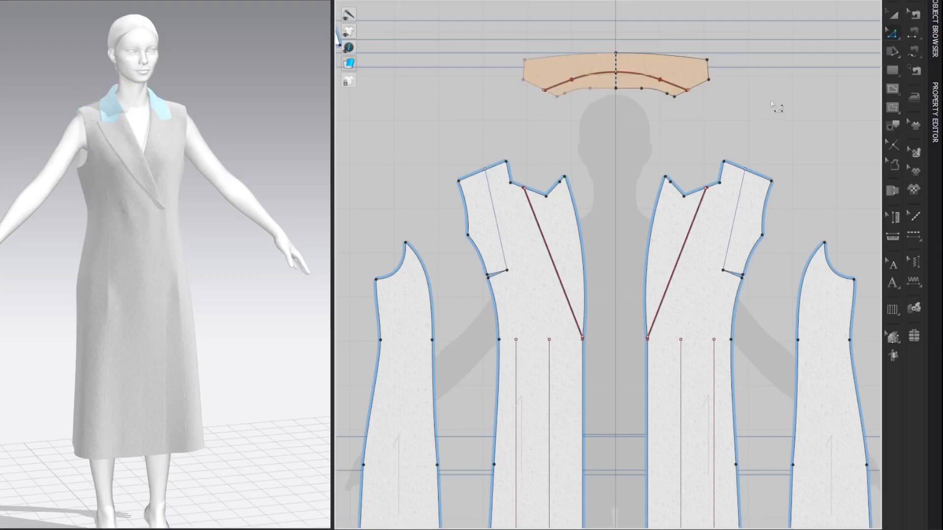
Step: Move the bodice and sleeve drafting bases farther away from the coat panels
scroll(776, 106, "down", 5)
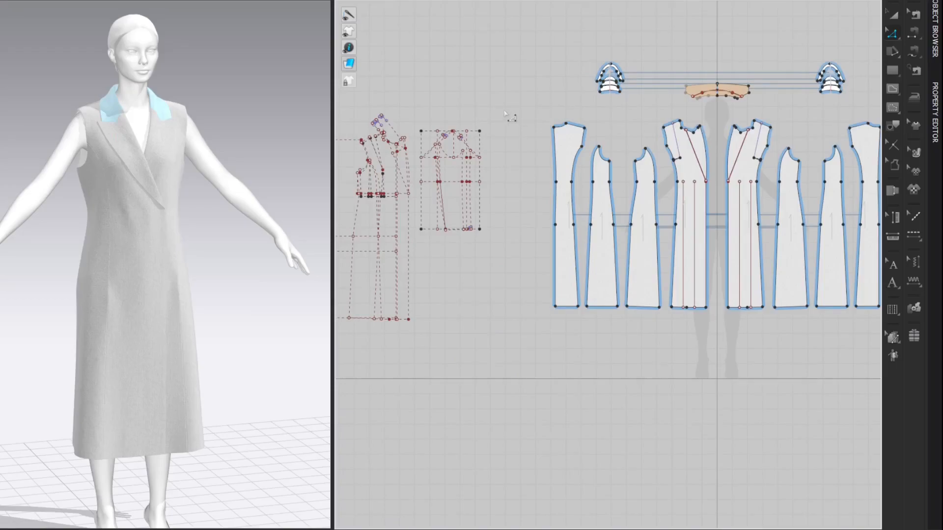
middle_click_drag(505, 114, 519, 91)
middle_click_drag(459, 75, 511, 72)
scroll(567, 93, "up", 5)
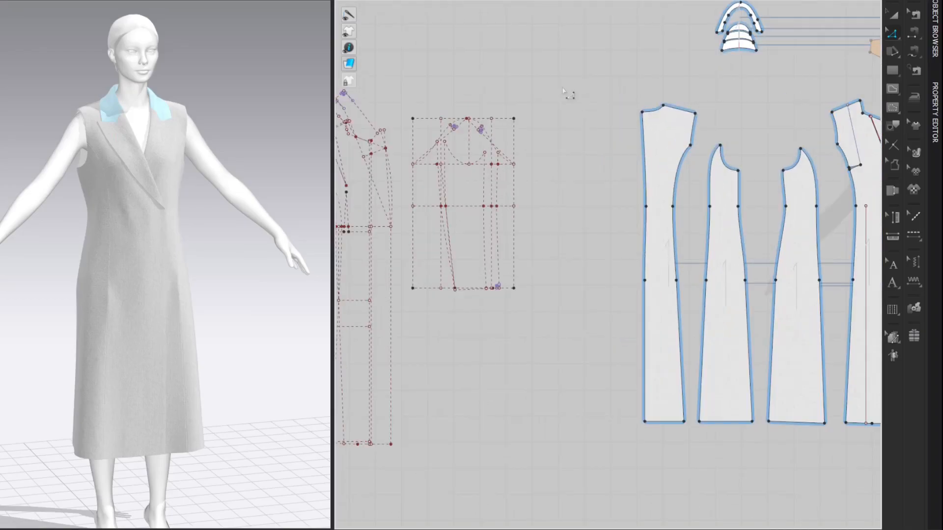
middle_click_drag(568, 97, 864, 74)
key("a")
scroll(656, 79, "down", 4)
scroll(864, 79, "down", 2)
left_click_drag(853, 59, 390, 309)
left_click(564, 172)
left_click_drag(436, 51, 841, 267)
left_click_drag(812, 148, 641, 146)
Step: Trace the upper sleeve from the sleeve draft as a new pattern and place it beside the coat's back panel
scroll(714, 141, "up", 5)
middle_click_drag(664, 127, 685, 236)
scroll(687, 208, "up", 1)
left_click(783, 81)
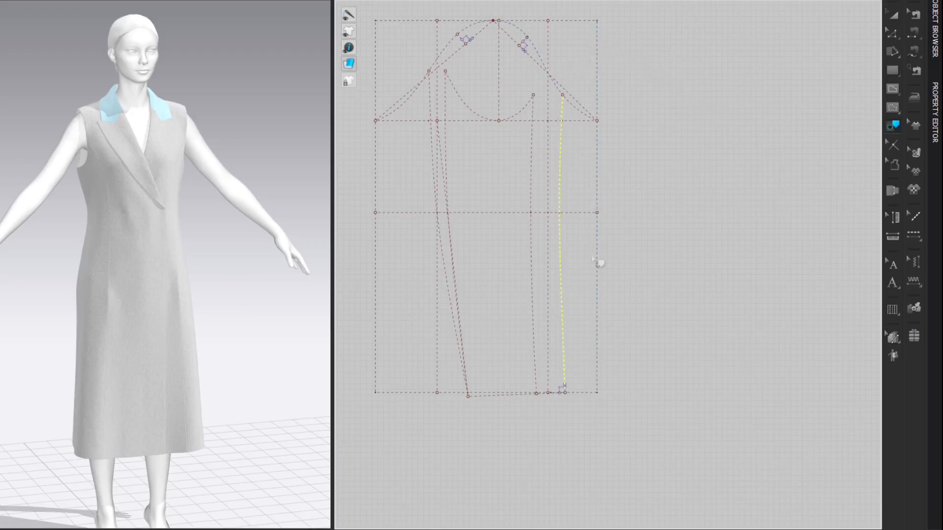
left_click(461, 339, "shift")
left_click(446, 47, "shift")
right_click(561, 168)
left_click(589, 180)
scroll(587, 179, "down", 5)
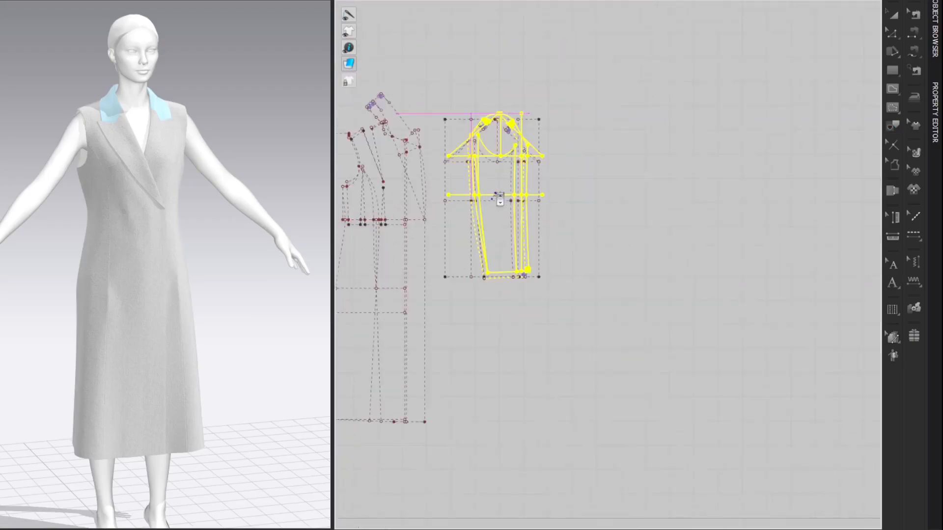
middle_click_drag(681, 197, 458, 190)
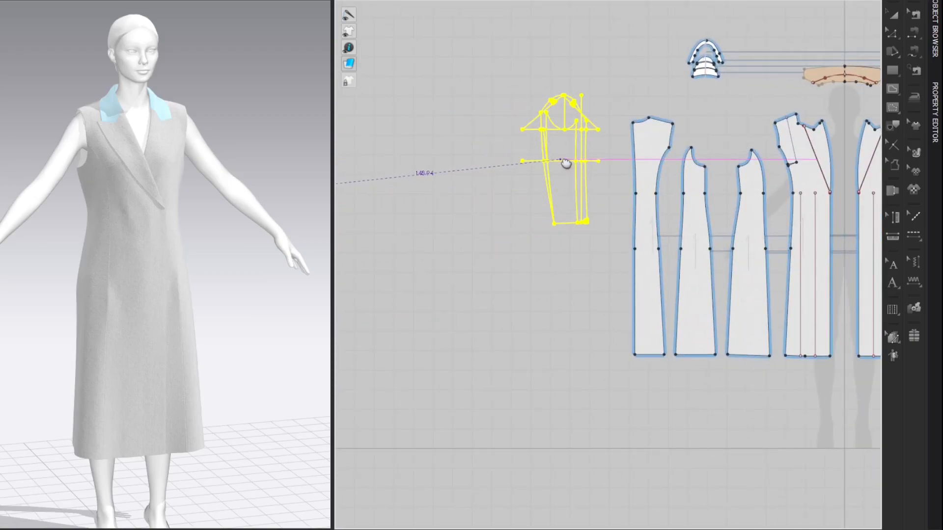
left_click(566, 169)
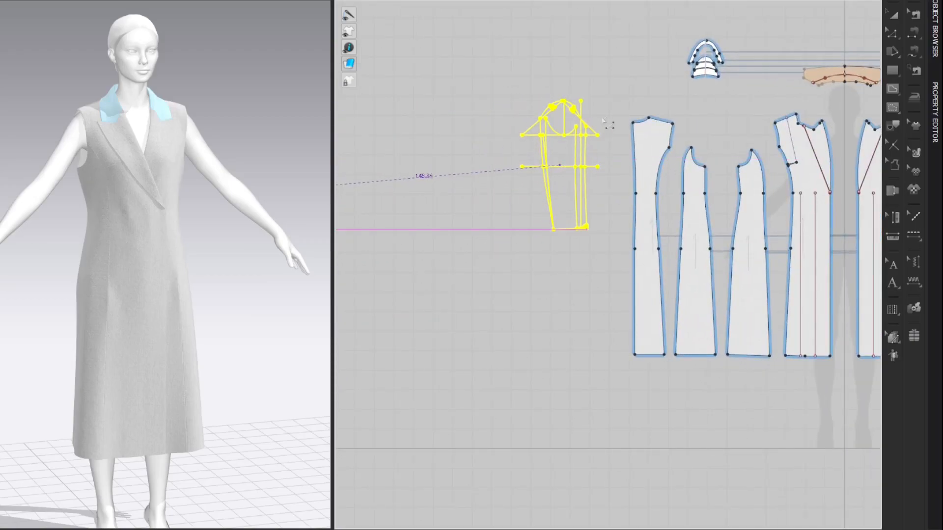
left_click(632, 100)
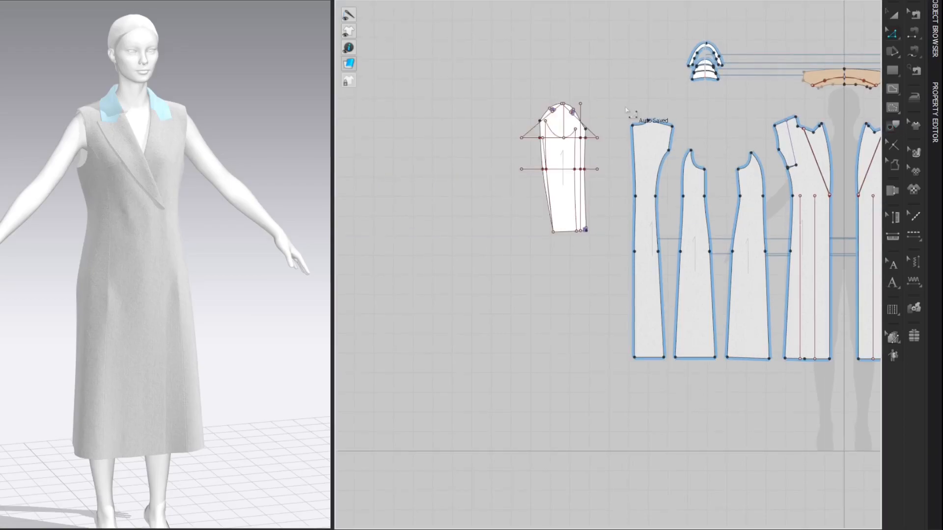
Step: Delete all leftover construction lines and the small hem corner mark from the upper sleeve pattern
scroll(628, 103, "up", 5)
left_click_drag(445, 95, 478, 263)
left_click_drag(494, 89, 529, 299)
key("Delete")
left_click(514, 179)
key("Delete")
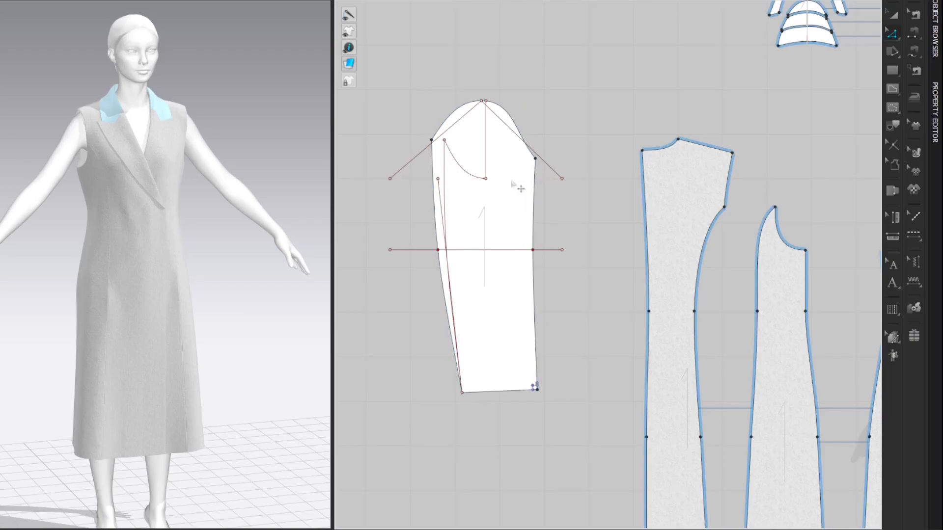
left_click(487, 162)
key("Delete")
left_click(453, 187)
key("Delete")
left_click(453, 217)
key("Delete")
left_click(458, 250)
key("Delete")
left_click(460, 164)
key("Delete")
left_click(439, 134)
key("Delete")
left_click(513, 133)
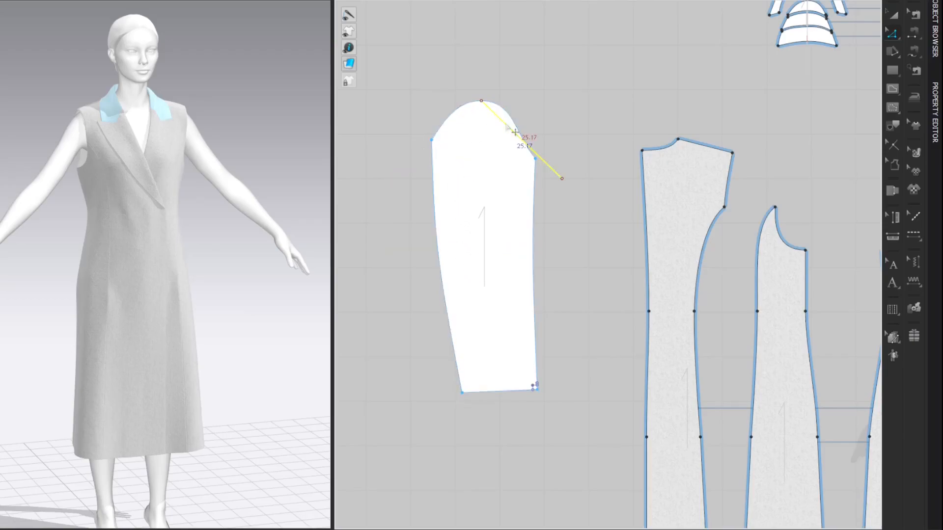
key("Delete")
left_click_drag(512, 357, 550, 389)
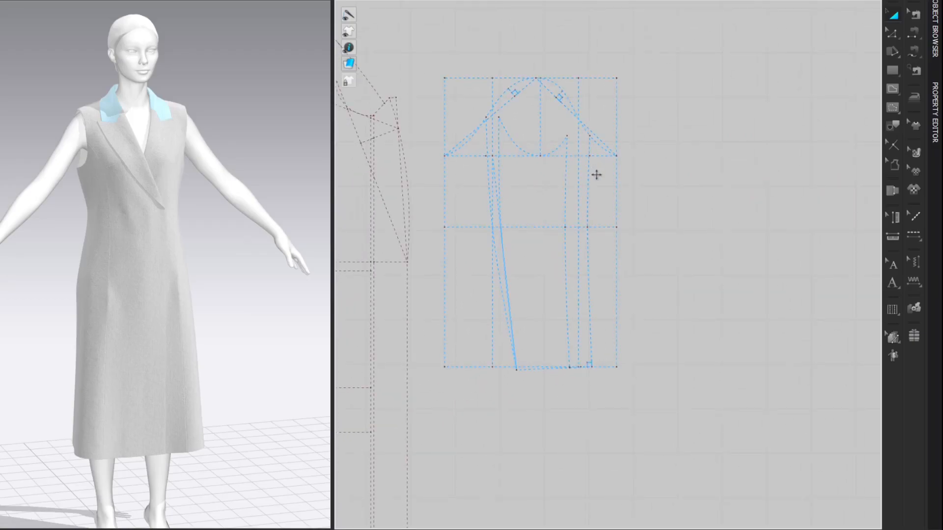
Step: Trace the under sleeve from the sleeve draft as a new pattern and place it beside the upper sleeve
key("i")
left_click(566, 156)
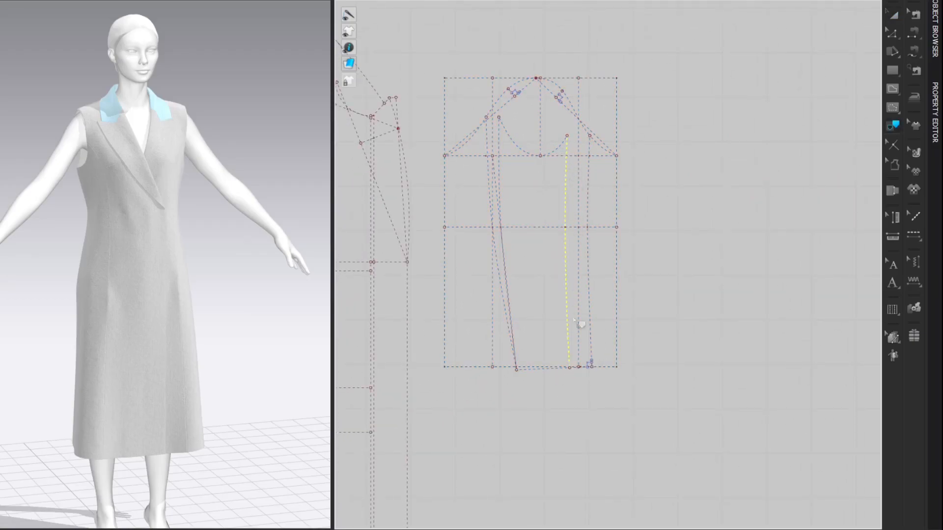
left_click(546, 368, "shift")
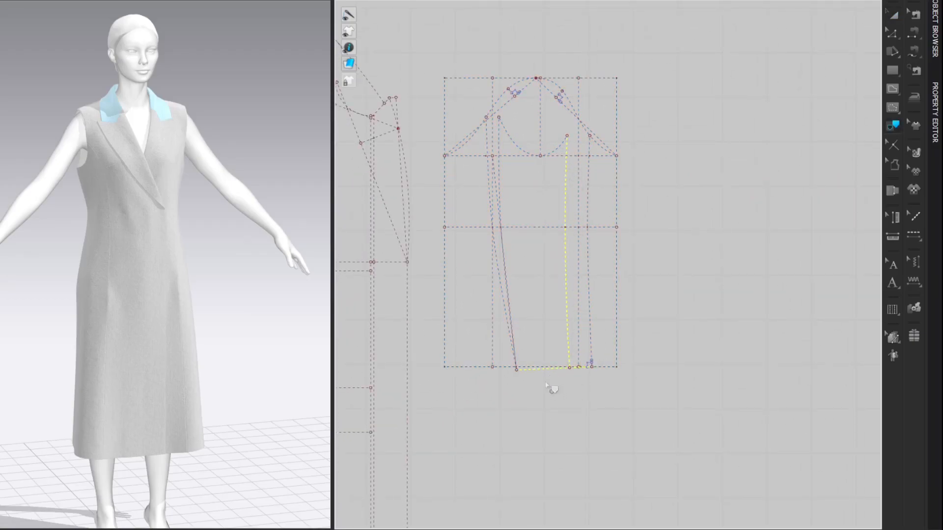
left_click(505, 259, "shift")
left_click(525, 152, "shift")
right_click(560, 154)
left_click(609, 154)
mouse_move(554, 177)
left_mouse_down()
mouse_move(449, 198)
mouse_move(504, 207)
mouse_move(518, 199)
left_mouse_up()
key("i")
middle_click_drag(524, 144, 497, 158)
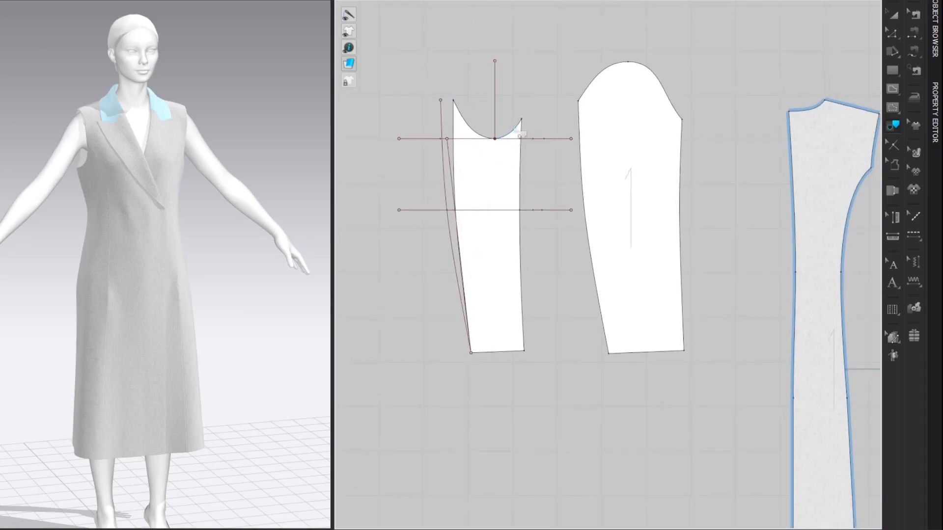
Step: Delete the leftover construction lines from the under sleeve pattern
left_click(552, 140)
key("Delete")
left_click(558, 210)
key("Delete")
left_click(495, 99)
key("Delete")
left_click(442, 148)
key("Delete")
left_click(449, 150)
key("Delete")
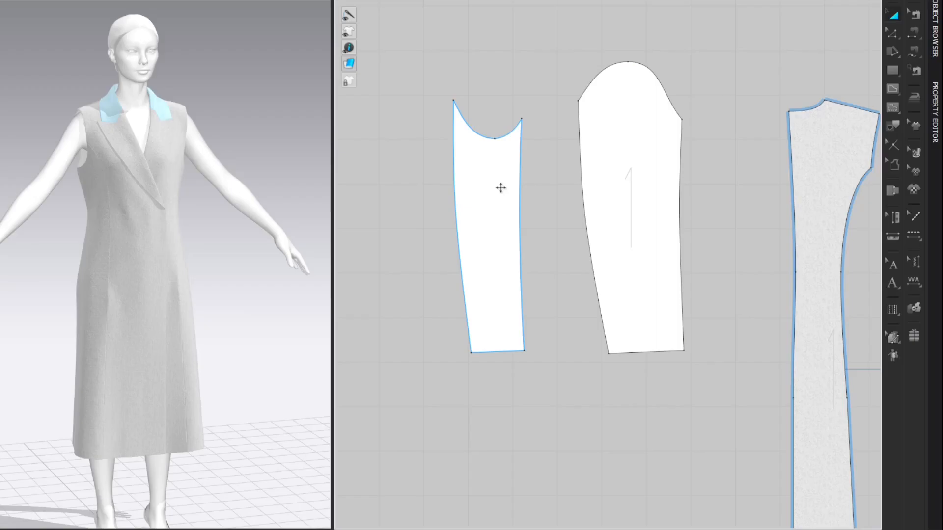
Step: Flip the under sleeve pattern horizontally and set it right beside the upper sleeve
right_click(501, 188)
mouse_move(605, 375)
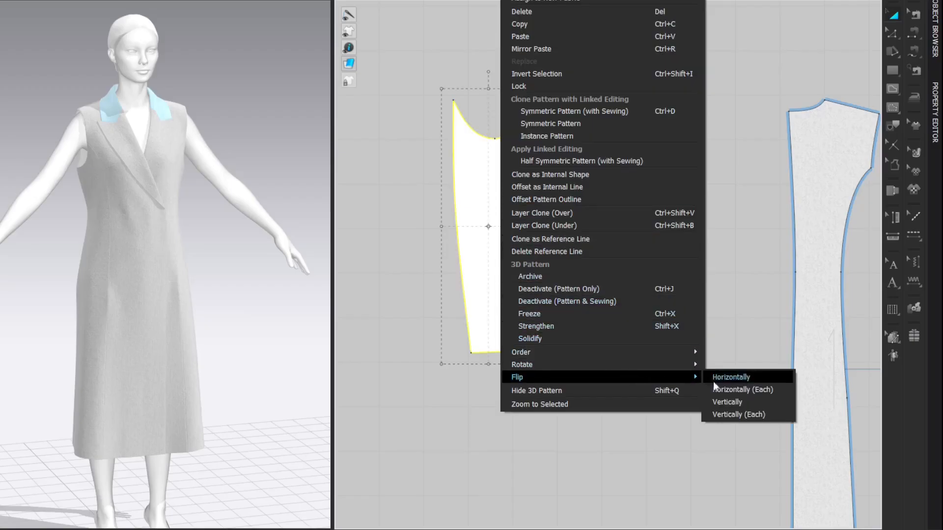
left_click(740, 378)
left_click_drag(511, 227, 545, 228)
middle_click_drag(742, 44, 631, 67)
left_click(677, 50)
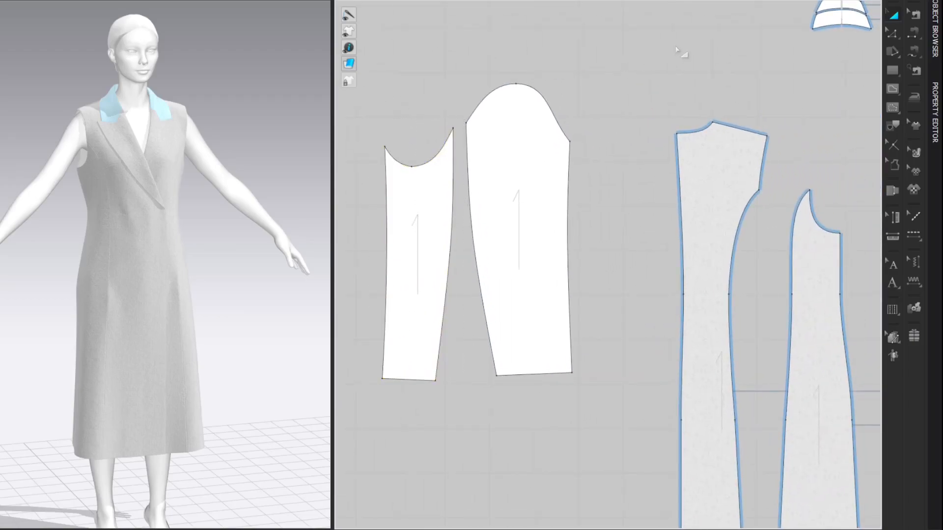
scroll(678, 50, "down", 5)
middle_click_drag(680, 48, 524, 130)
scroll(556, 111, "down", 3)
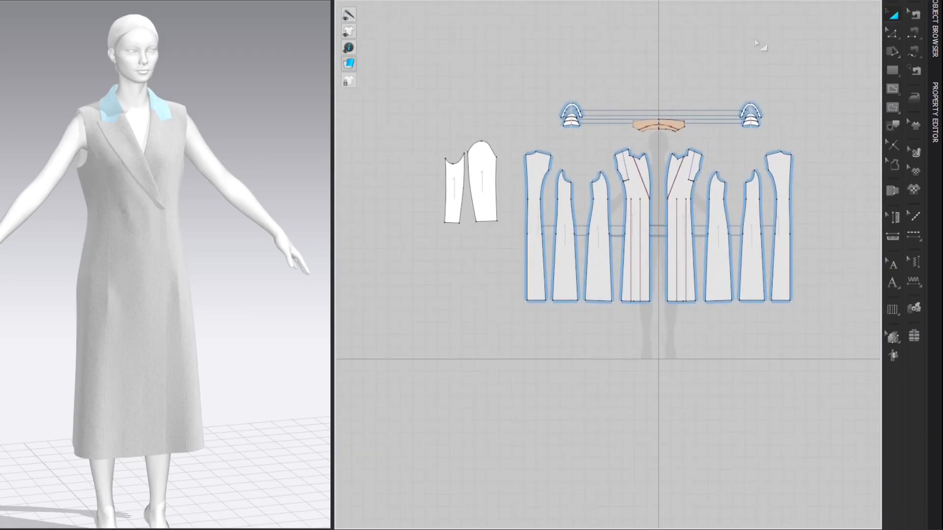
Step: Show the avatar's arrangement points and place the upper sleeve on the outside of the right arm
scroll(251, 124, "down", 3)
key("shift+f")
scroll(260, 125, "down", 3)
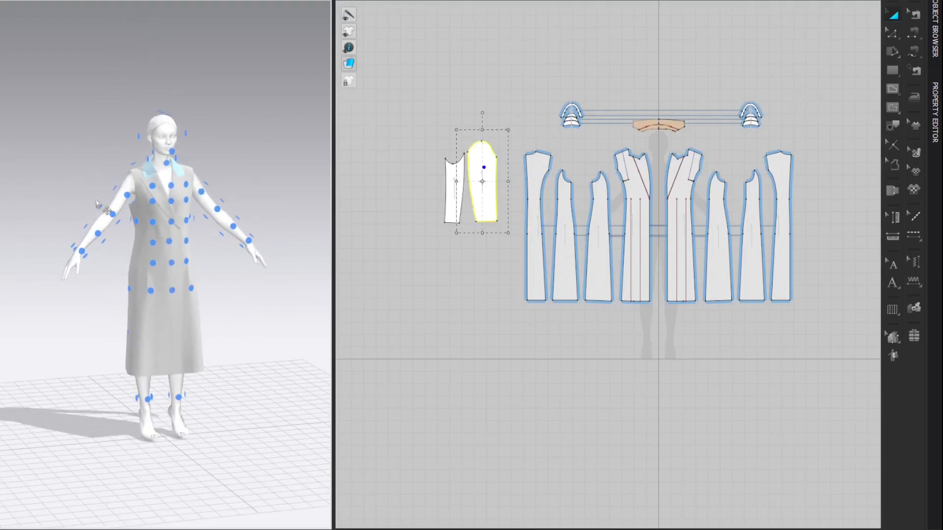
left_click(98, 203)
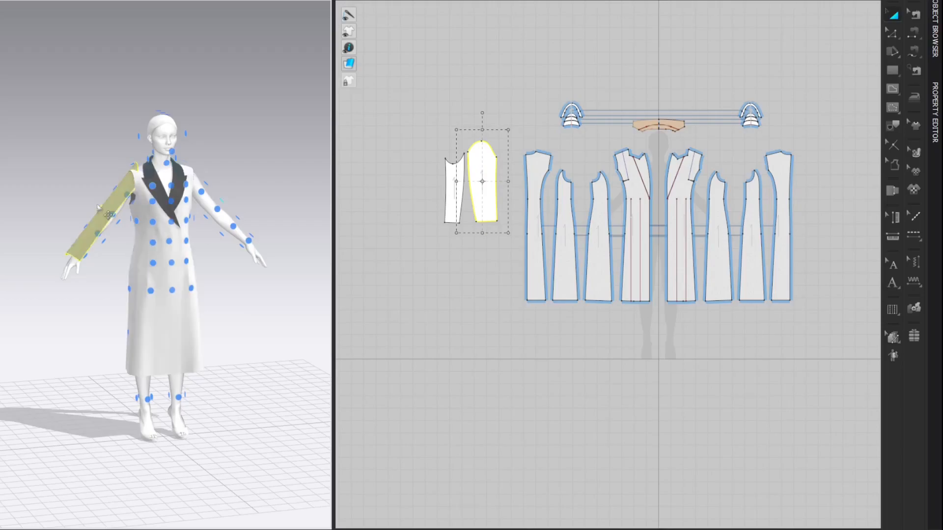
scroll(100, 209, "down", 4)
Step: Place the under sleeve on the inner-side arrangement point of the right arm and return the 3D view to the front
left_click(462, 188)
scroll(173, 227, "up", 4)
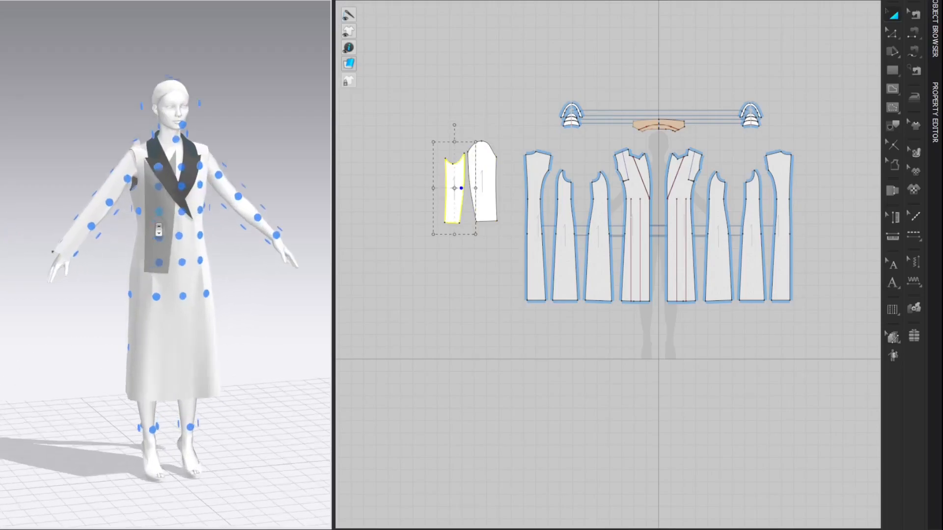
left_click(117, 214)
left_click(252, 104)
right_click(253, 102)
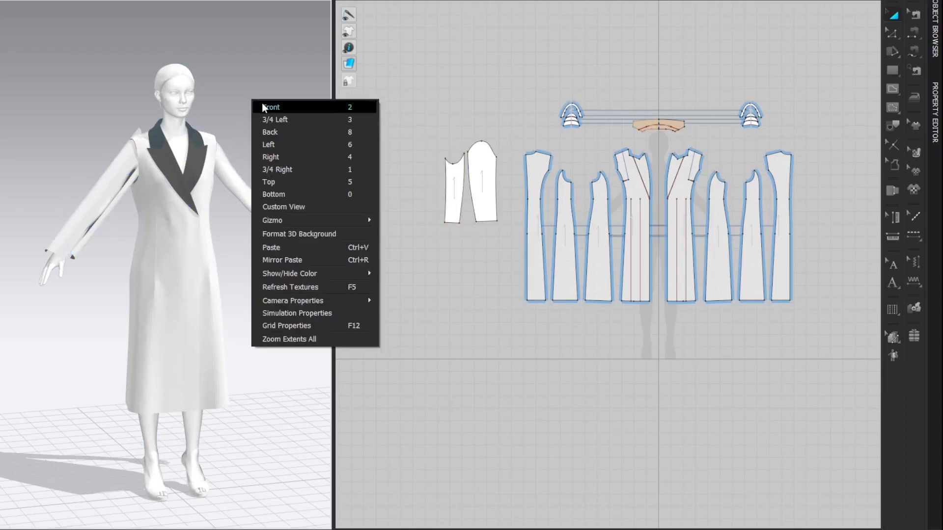
left_click(270, 108)
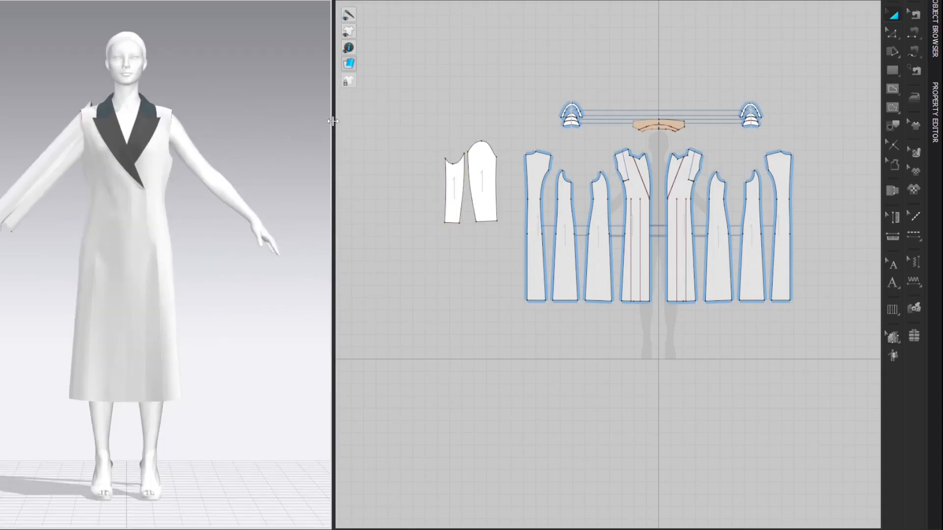
Step: Reposition the upper and under sleeve in 3D so they sit on either side of the arm, checking from front and back
left_click_drag(332, 121, 382, 123)
left_click(87, 158)
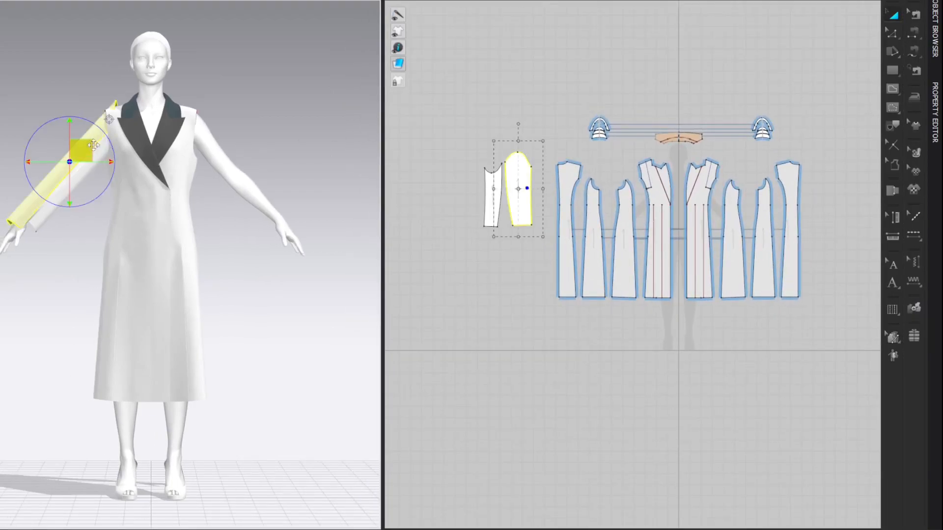
left_click(110, 134)
left_click(88, 160)
left_click_drag(109, 127, 82, 172)
left_click(82, 175)
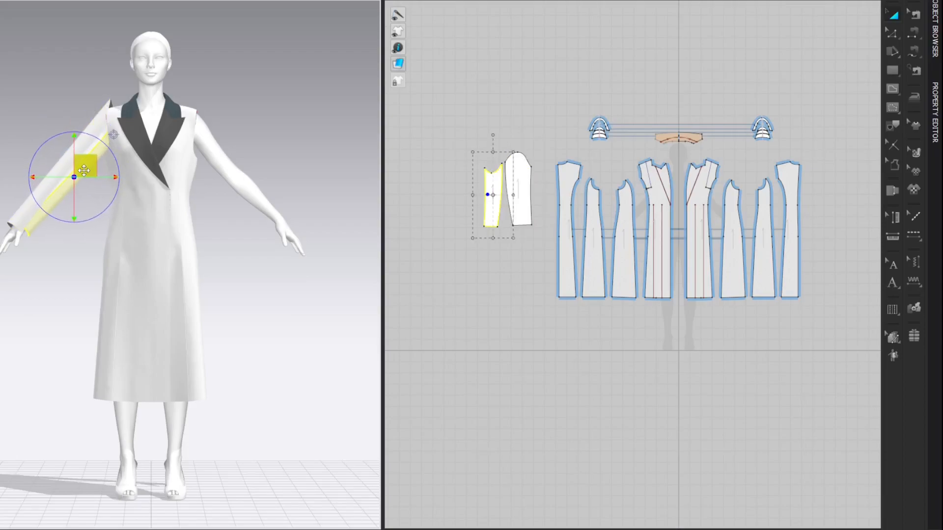
right_click(259, 91)
left_click(275, 109)
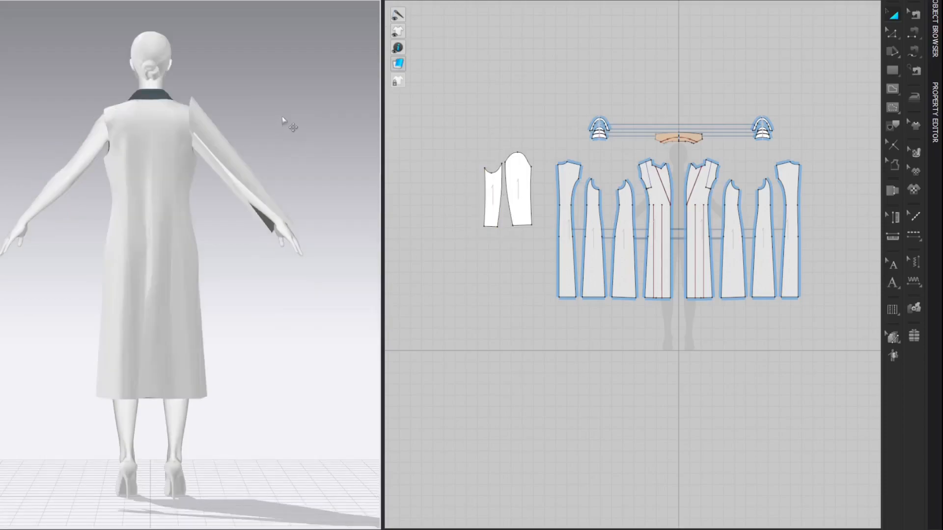
right_click(282, 118)
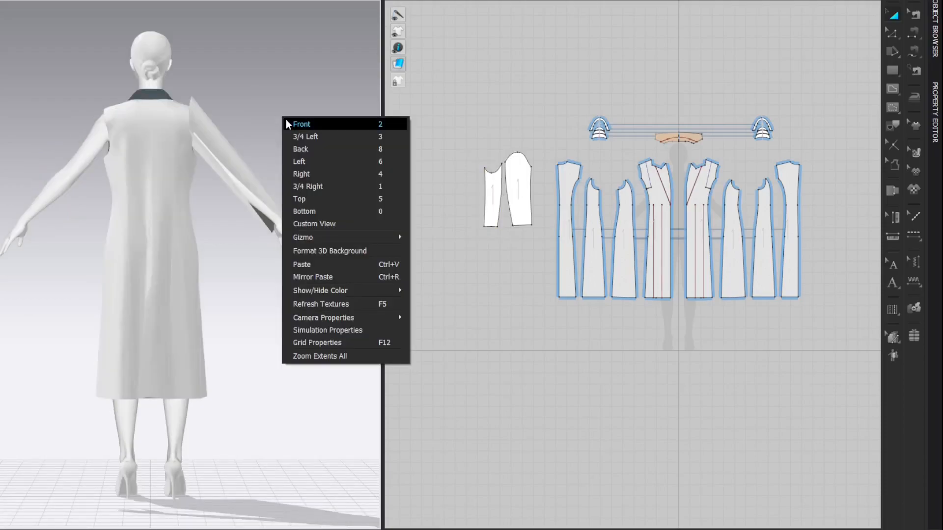
left_click(286, 120)
middle_click_drag(279, 118, 298, 112)
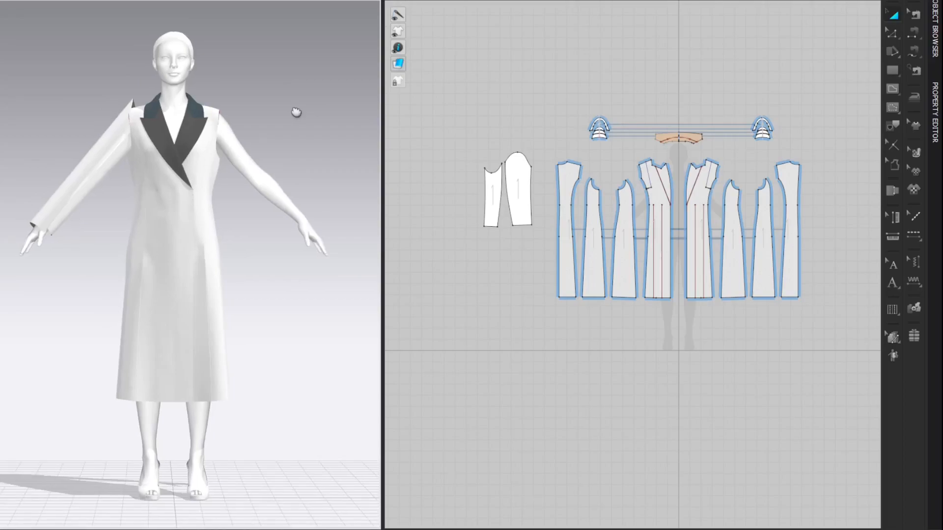
Step: Mirror-paste both sleeve patterns with symmetric linking onto the opposite side of the coat, level with the originals
middle_click_drag(506, 86, 456, 72)
left_click_drag(413, 114, 489, 252)
key("ctrl+c")
key("ctrl+r")
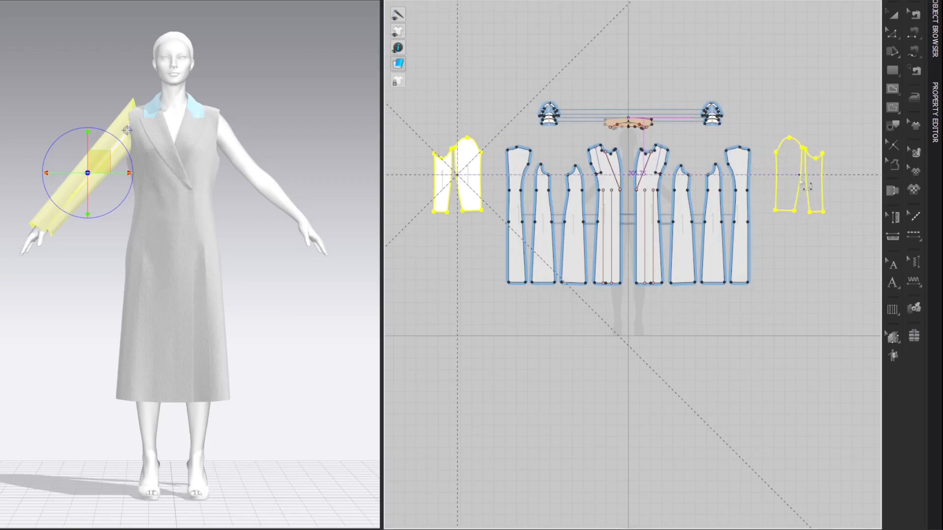
left_click(807, 187)
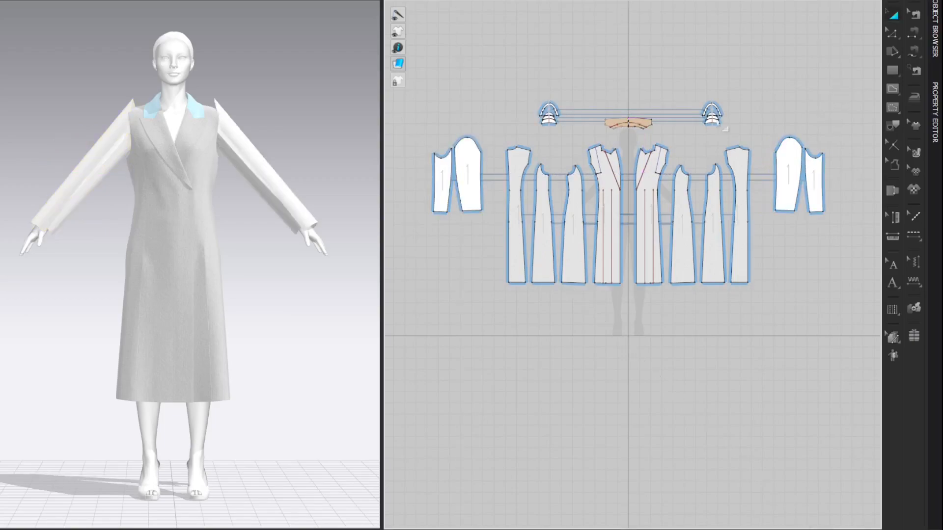
Step: Set the additional rendering thickness of all four sleeve patterns to 1.5 mm
left_click_drag(415, 115, 499, 250)
left_click_drag(752, 102, 860, 268, "shift")
left_click(937, 129)
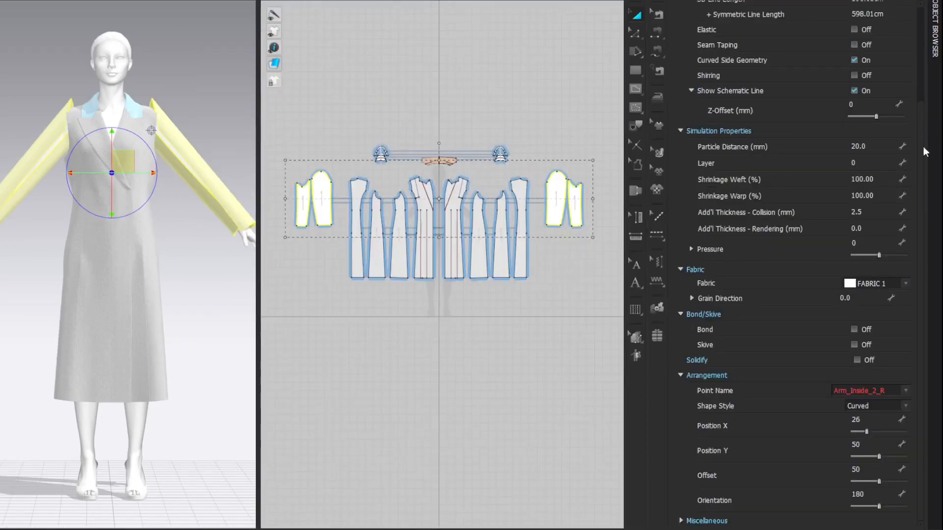
left_click(881, 231)
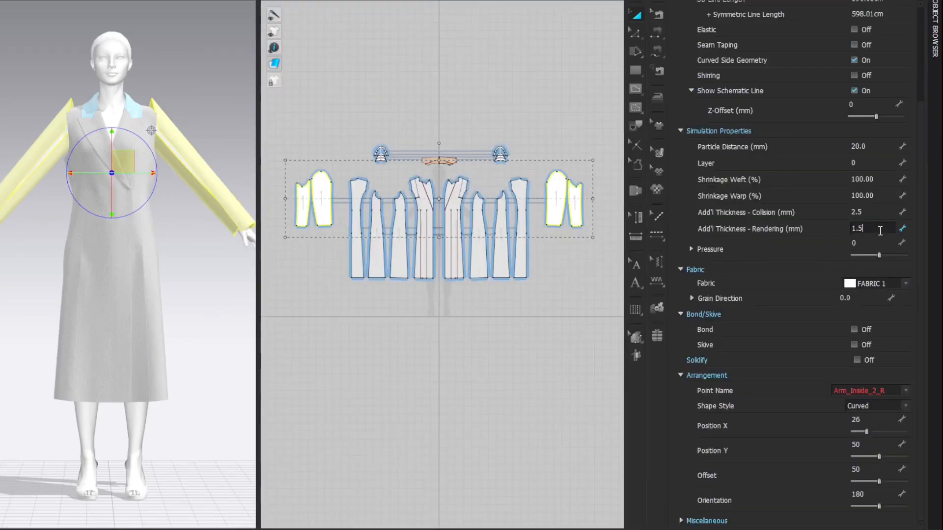
key("Return")
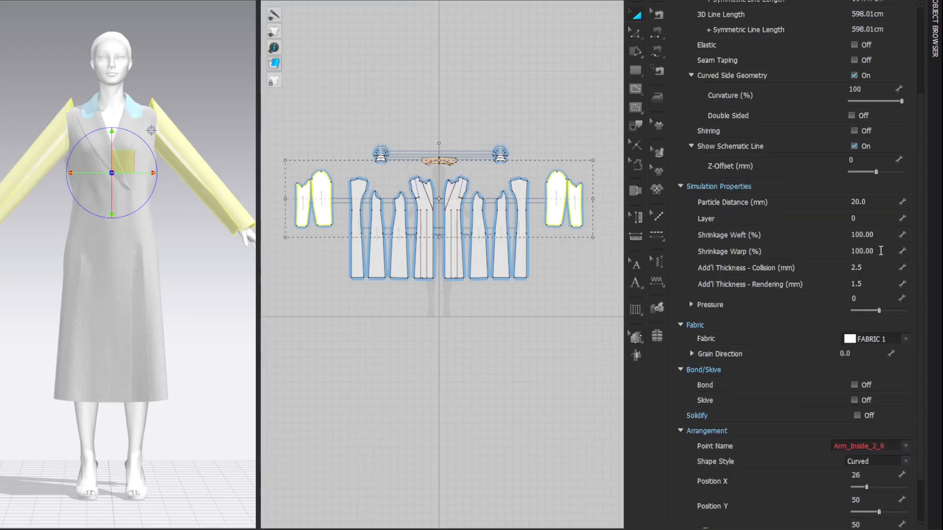
Step: Assign the Wool fabric to the four sleeve patterns
left_click(936, 29)
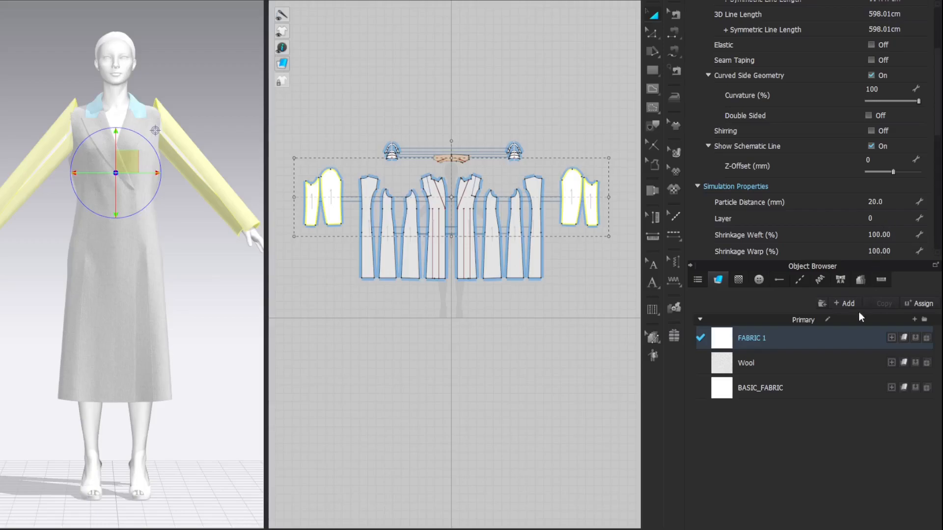
left_click(918, 363)
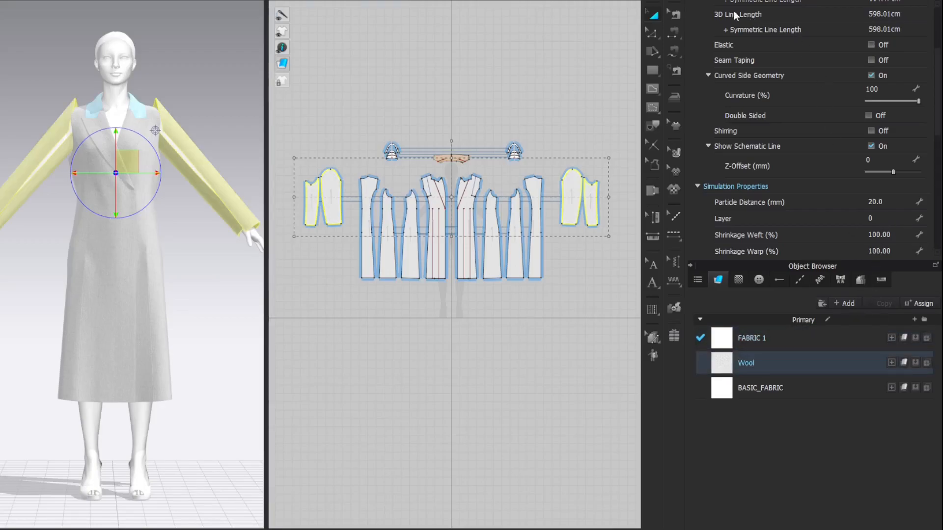
left_click(690, 0)
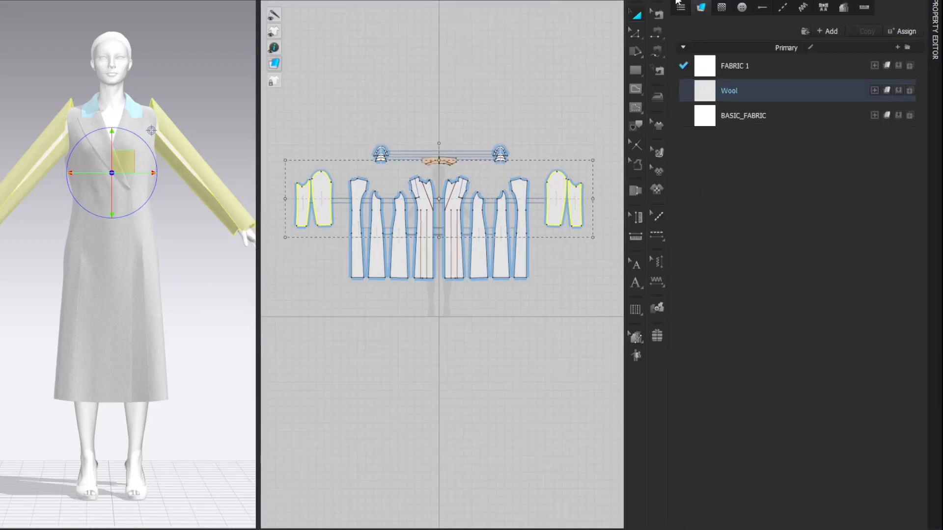
left_click(677, 2)
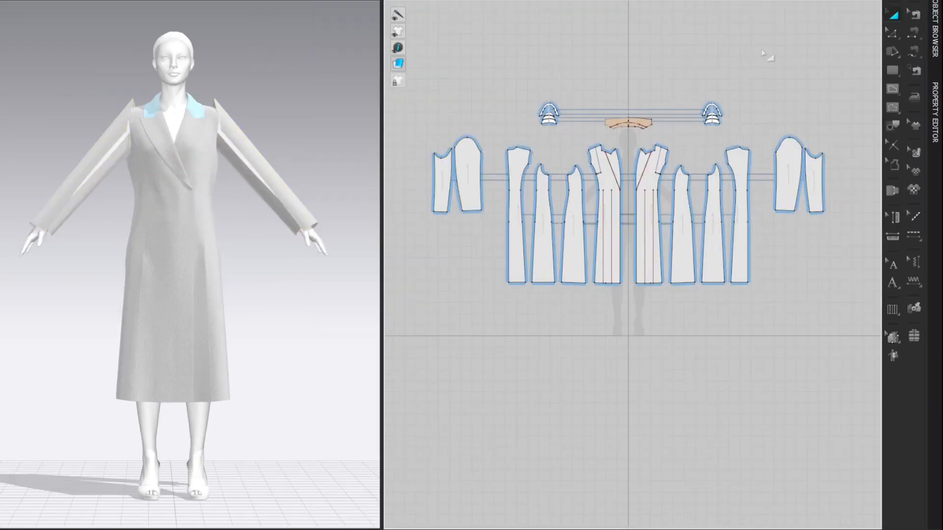
Step: Sew both long seams between the under sleeve and the upper sleeve with segment sewing
scroll(488, 114, "up", 4)
right_click_drag(488, 114, 555, 106)
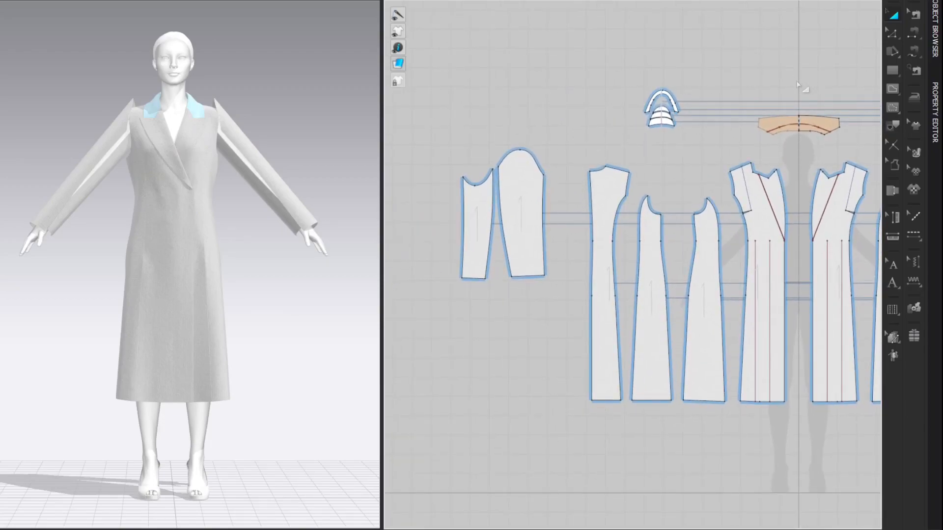
key("n")
left_click(464, 217)
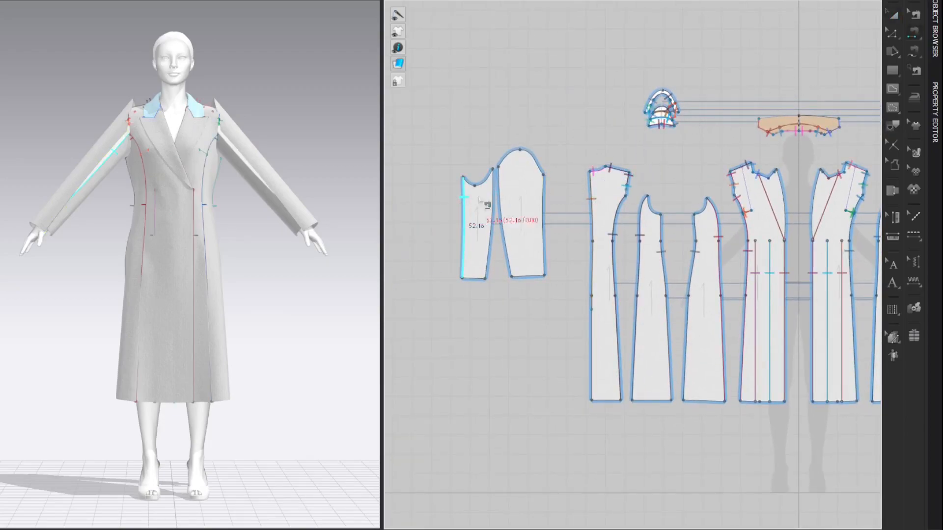
left_click(545, 202)
left_click(492, 209)
left_click(505, 203)
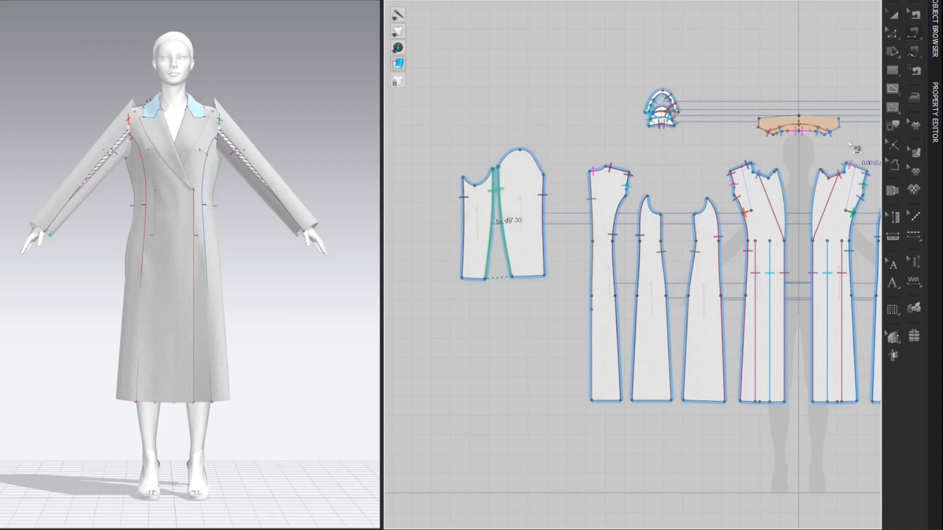
Step: Start M:N free sewing and define the full sleeve head, from the under sleeve's lowest curve point across the upper sleeve cap and back
left_click(917, 37)
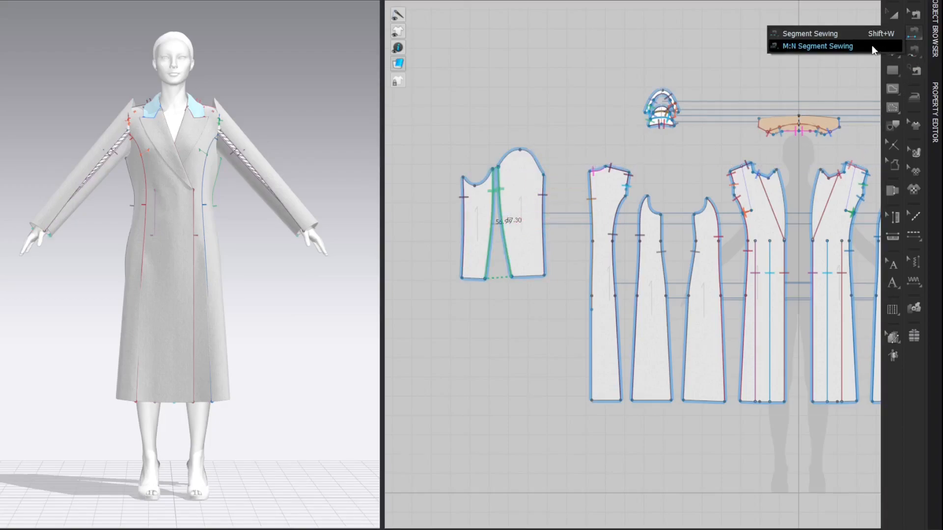
left_click(873, 47)
scroll(560, 134, "up", 3)
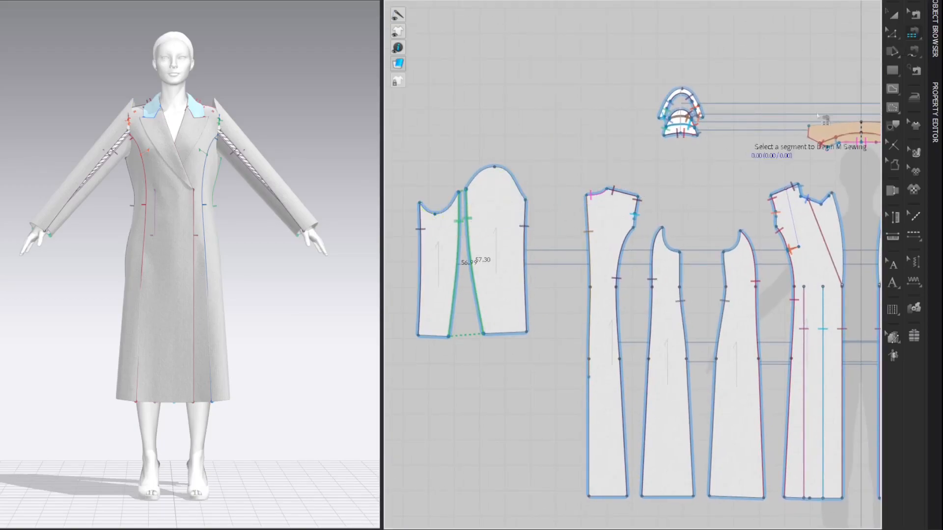
left_click(910, 37)
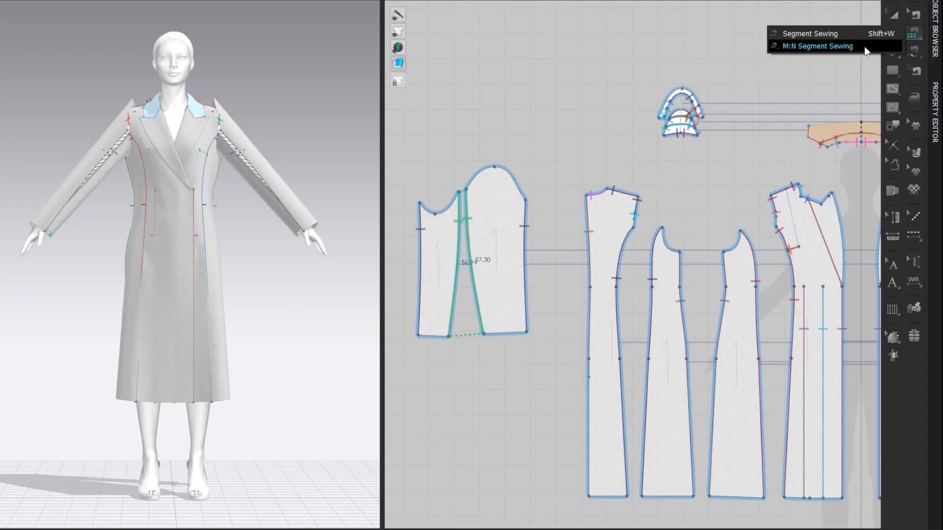
left_click(920, 53)
left_click(827, 61)
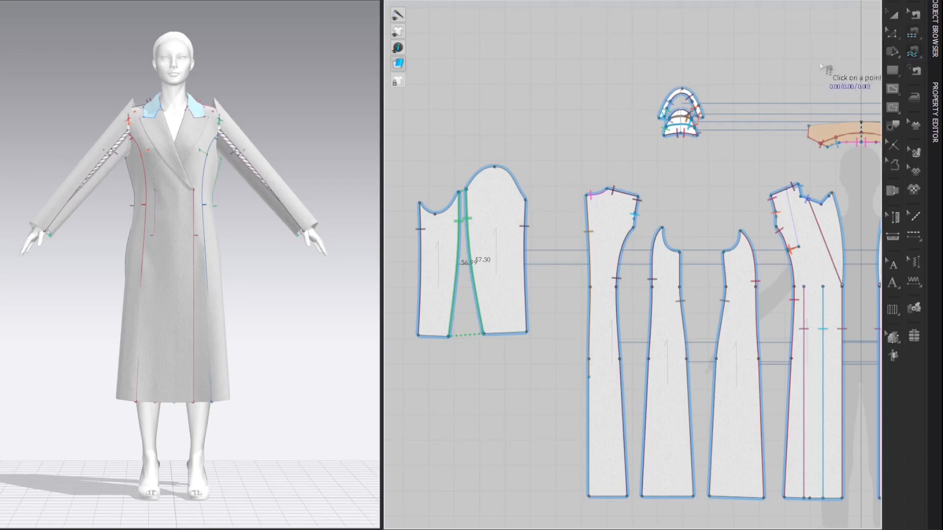
left_click(435, 214)
left_click(420, 203)
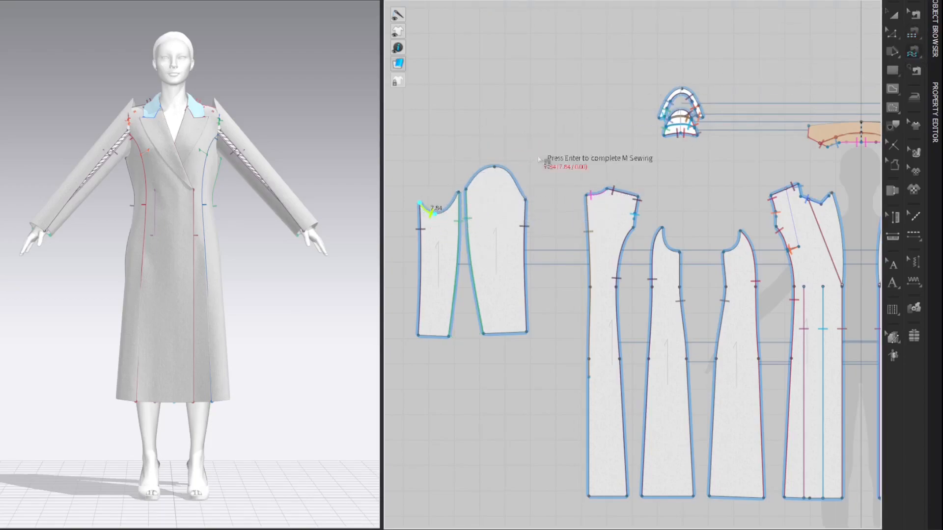
left_click(526, 200)
left_click(466, 189)
left_click(458, 193)
left_click(436, 215)
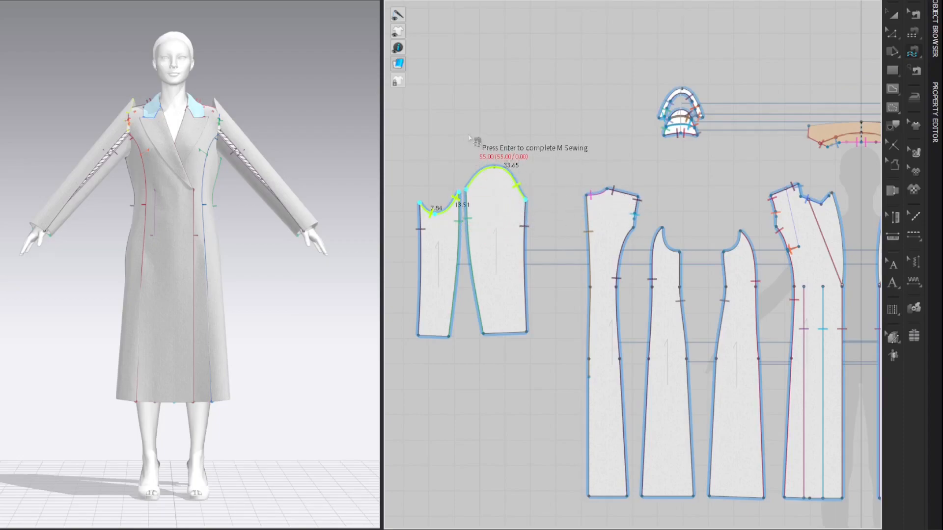
key("Return")
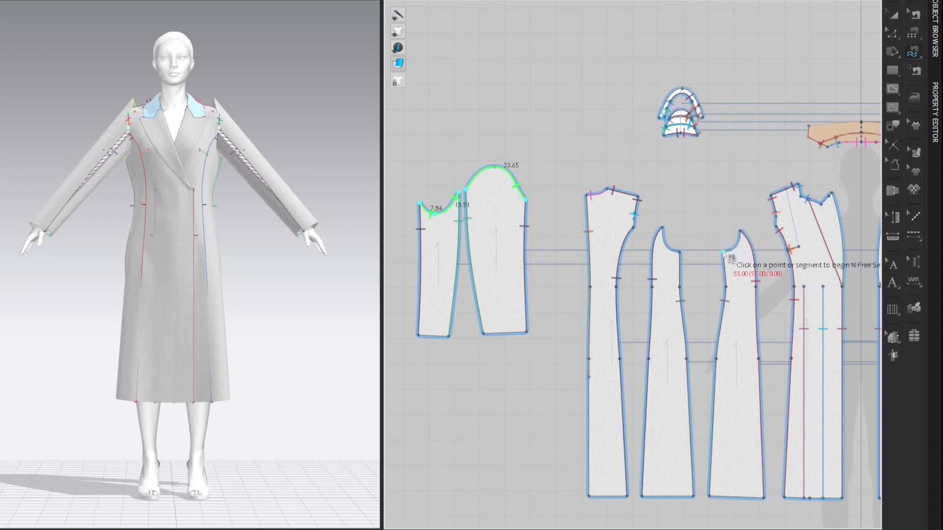
Step: Complete the sleeve sewing along the coat armhole, across the side front, front, back and side back panels
left_click(741, 231)
left_click(776, 228)
left_click(771, 196)
left_click(638, 196)
left_click(634, 228)
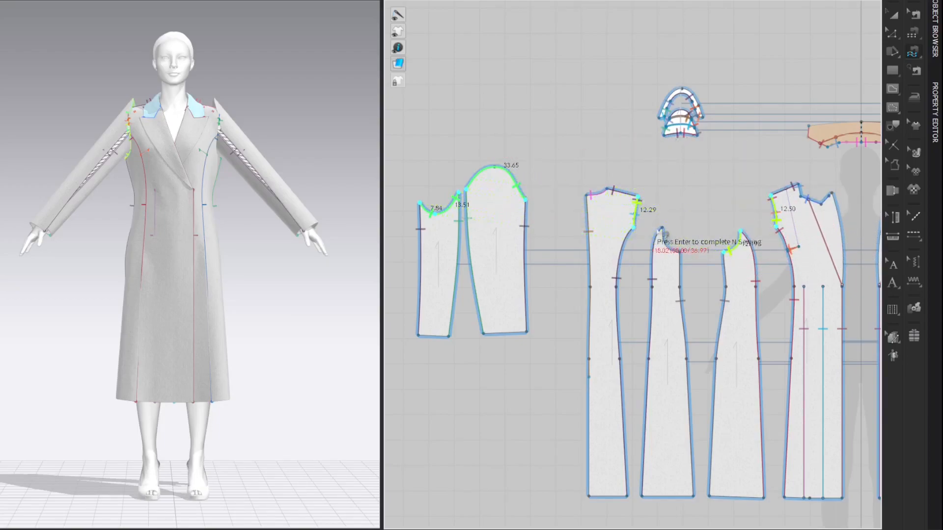
left_click(663, 228)
left_click(680, 253)
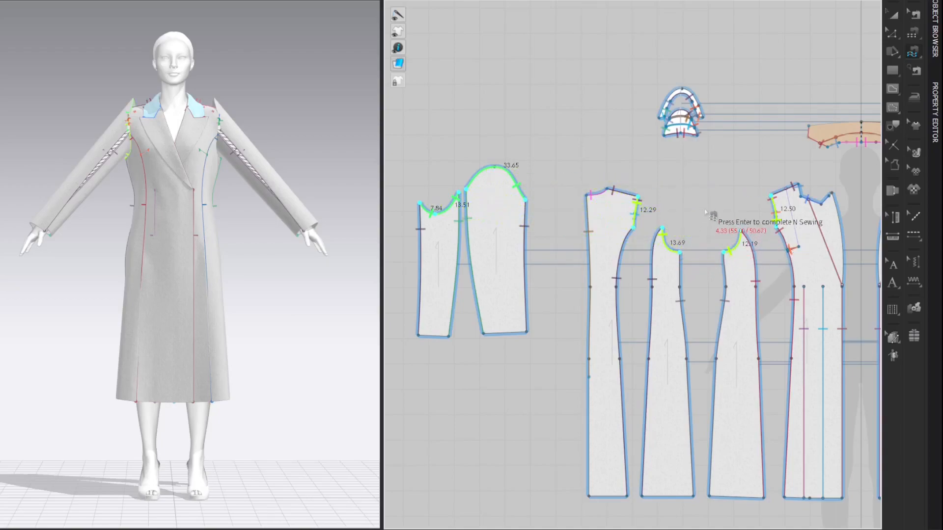
key("Return")
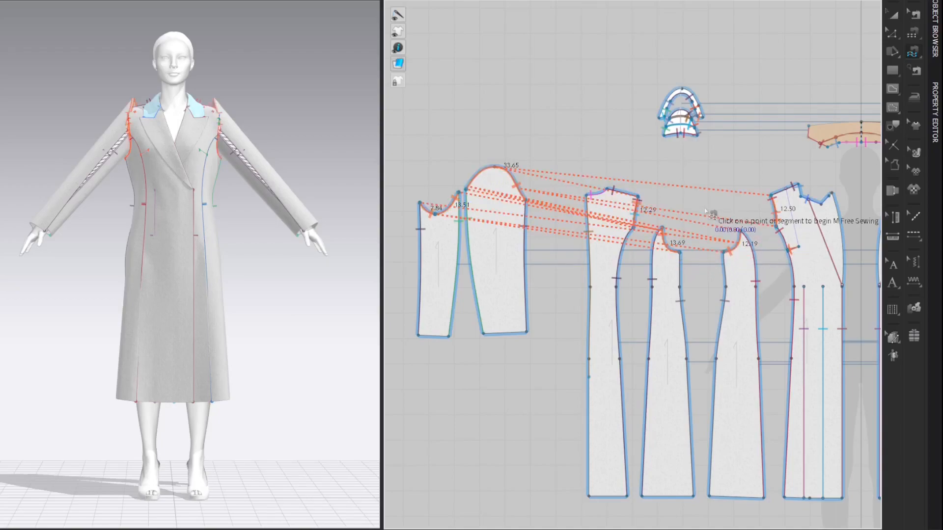
Step: Simulate the garment to pull the sleeves into the armholes and drape them over the arms
key("a")
right_click_drag(262, 91, 287, 117)
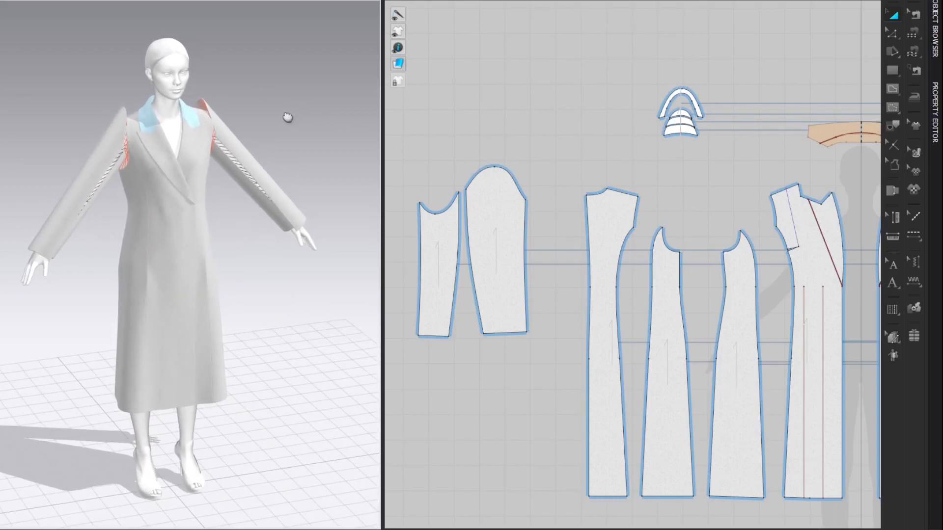
key("space")
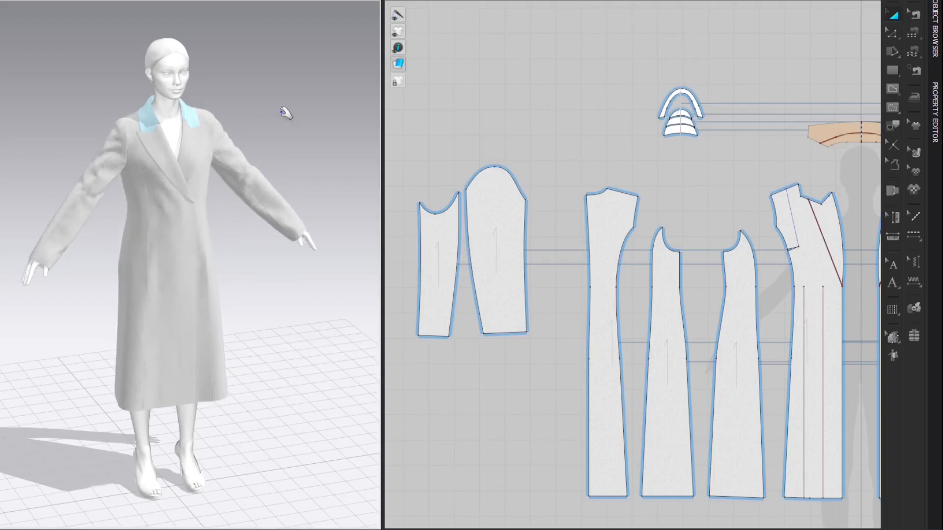
right_click_drag(274, 117, 336, 91)
right_click_drag(221, 80, 304, 69)
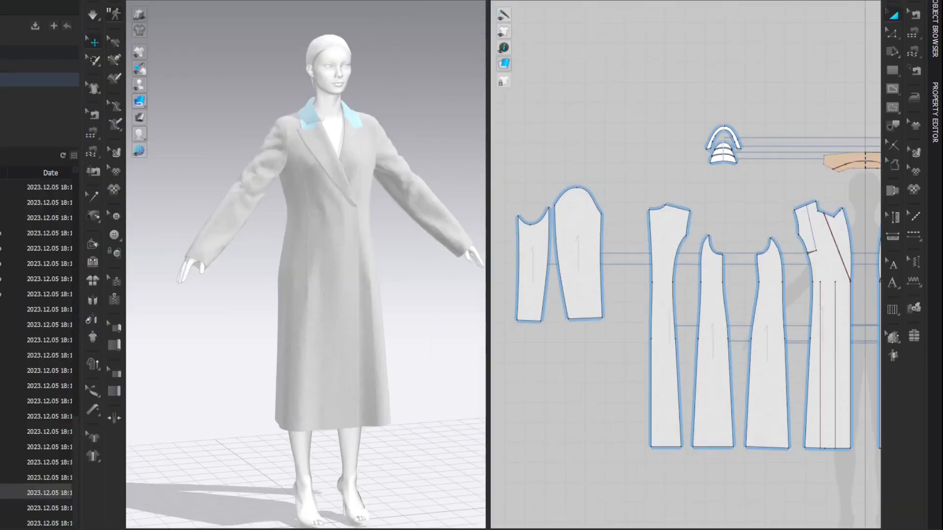
Step: Apply a standing pose with lowered arms to the avatar from the library, then hide the library
left_click(39, 52)
double_click(39, 202)
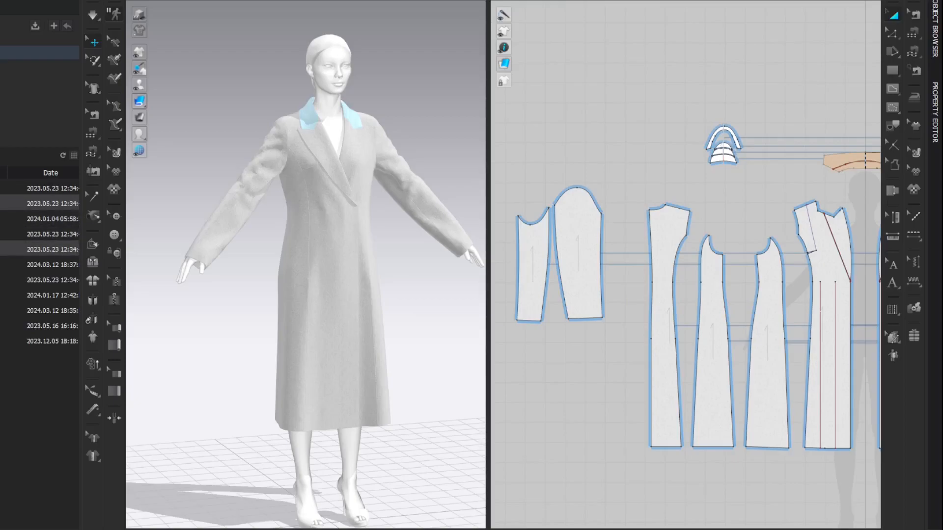
double_click(39, 265)
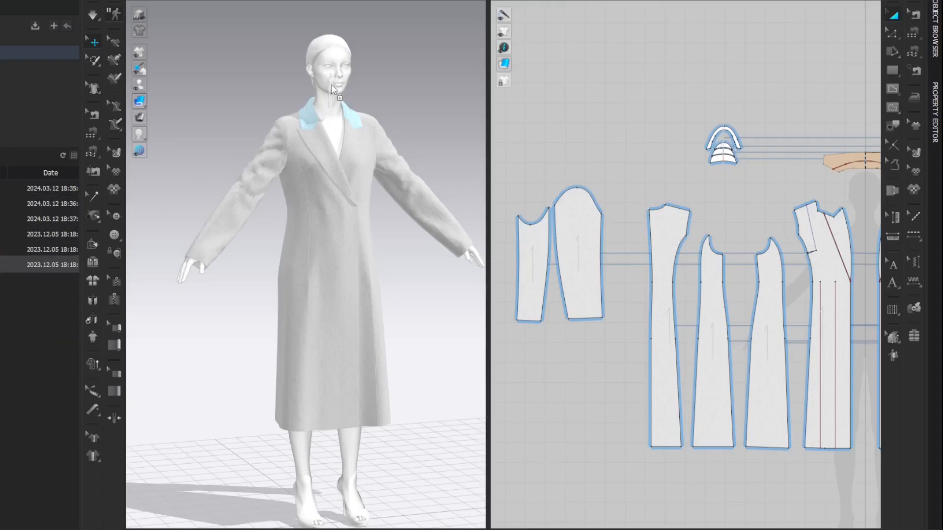
left_click_drag(332, 90, 332, 90)
left_click(416, 301)
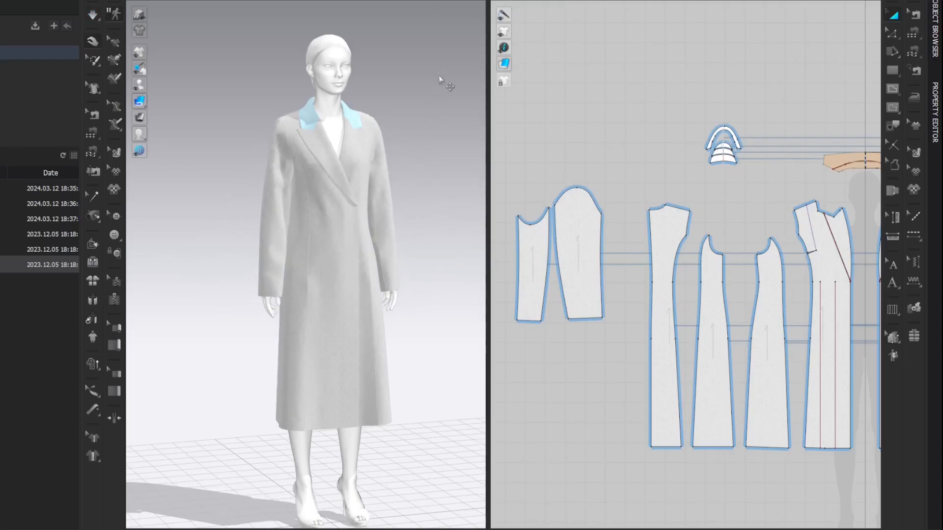
left_click(77, 1)
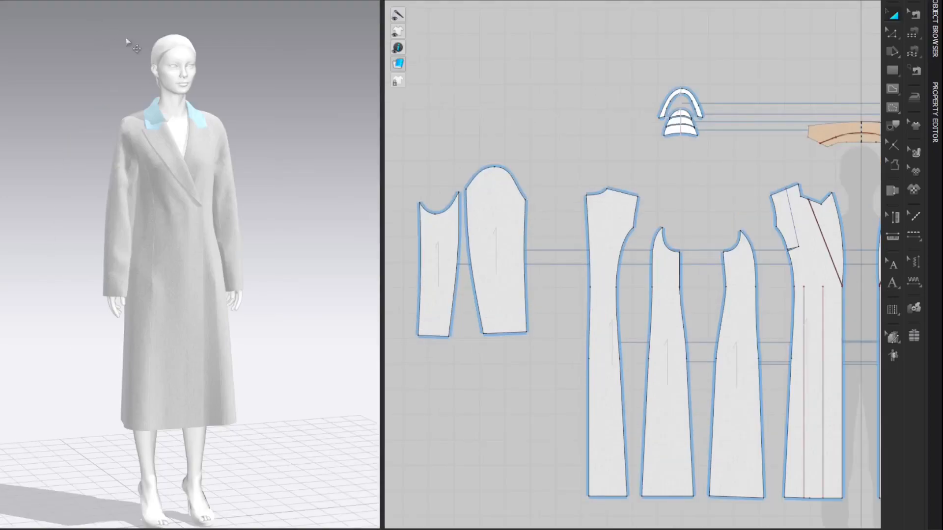
Step: Simulate the coat in the arms-down pose and pull the upper sleeve's front fabric near the armhole
scroll(231, 74, "up", 4)
middle_click_drag(298, 55, 298, 98)
scroll(308, 105, "up", 1)
key("space")
left_click(104, 175)
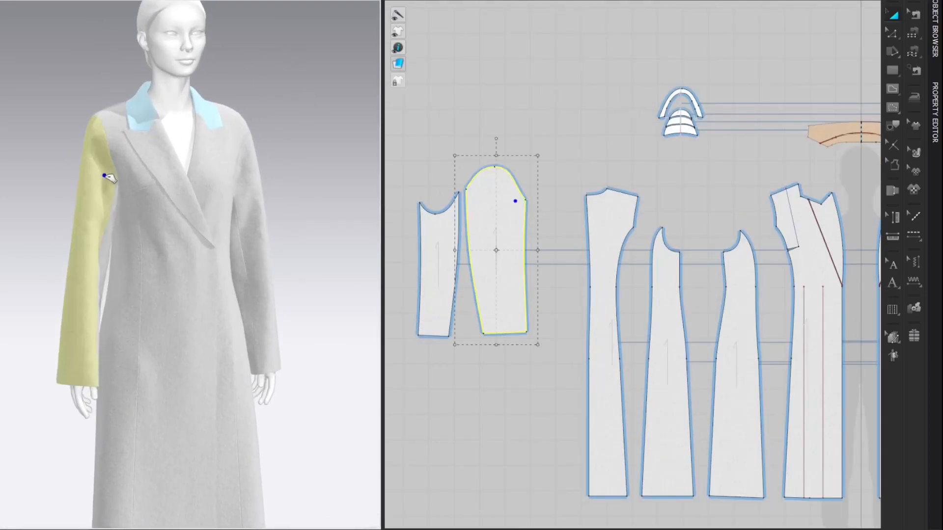
left_click(298, 115)
right_click_drag(298, 114, 276, 105)
Step: Tug the front of both upper sleeves beside the armholes to settle how the sleeves hang
scroll(197, 132, "up", 2)
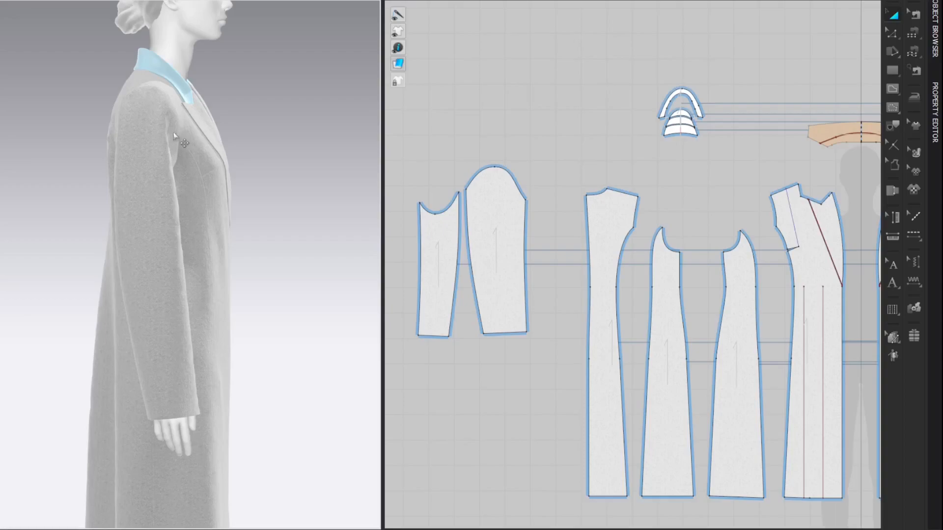
left_click(177, 132)
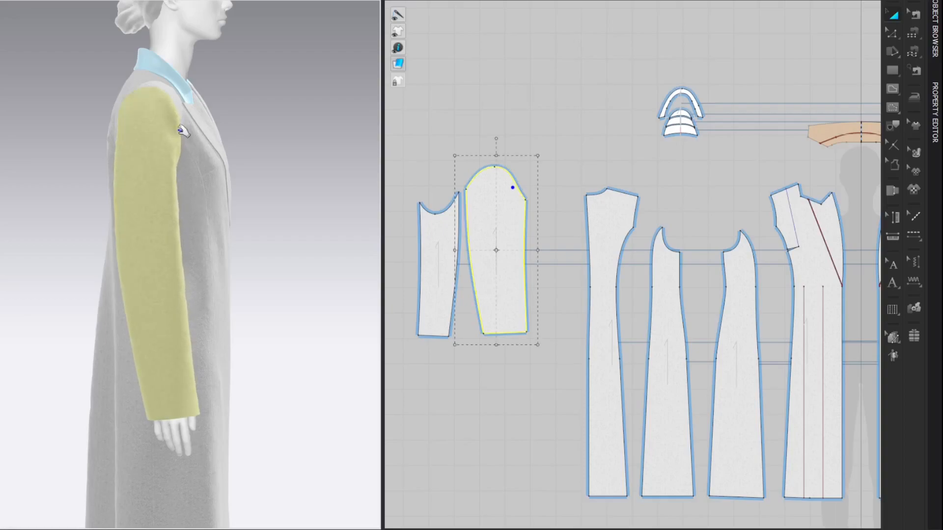
left_click(303, 78)
right_click_drag(303, 78, 191, 84)
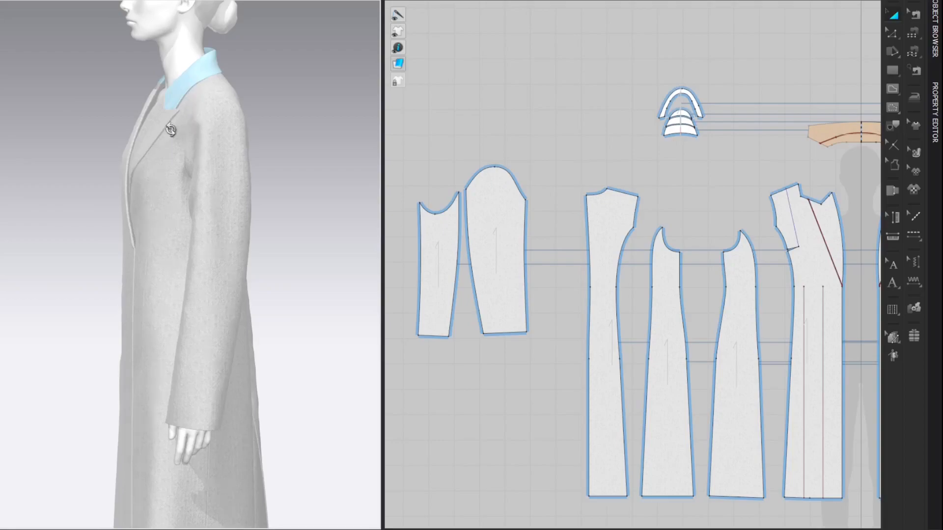
left_click(176, 142)
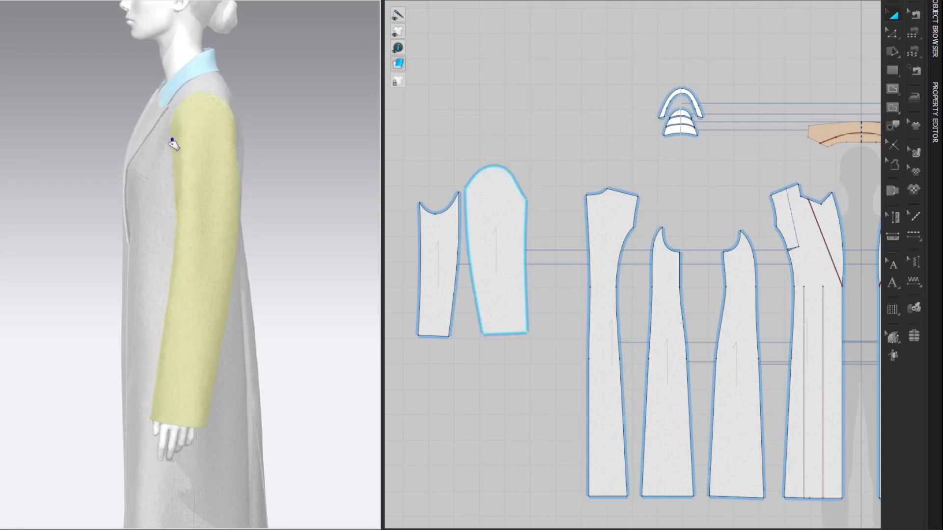
left_click(274, 97)
right_click_drag(274, 97, 210, 83)
middle_click_drag(225, 87, 261, 128)
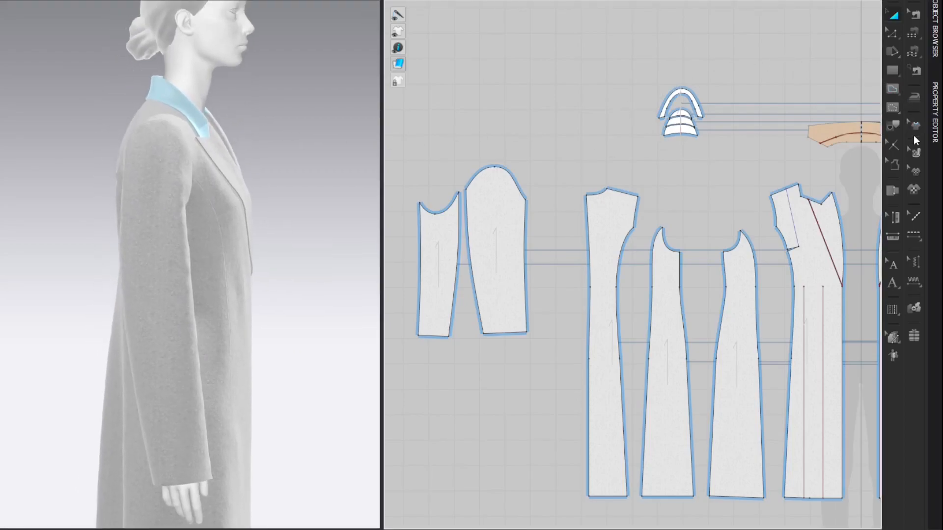
Step: Place a notch on the under sleeve's top curve, 1.00 cm from its lowest point toward the upper sleeve
left_click(892, 145)
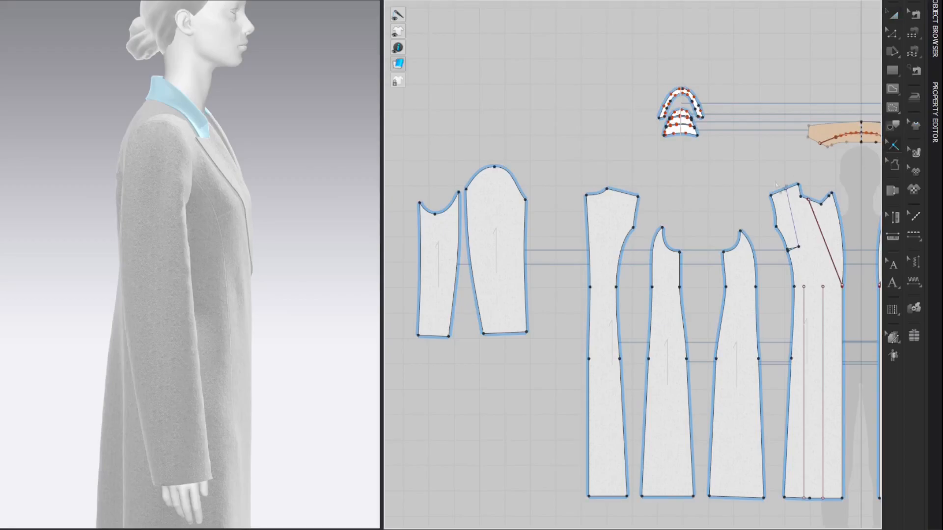
right_click(443, 213)
left_click_drag(441, 120, 330, 128)
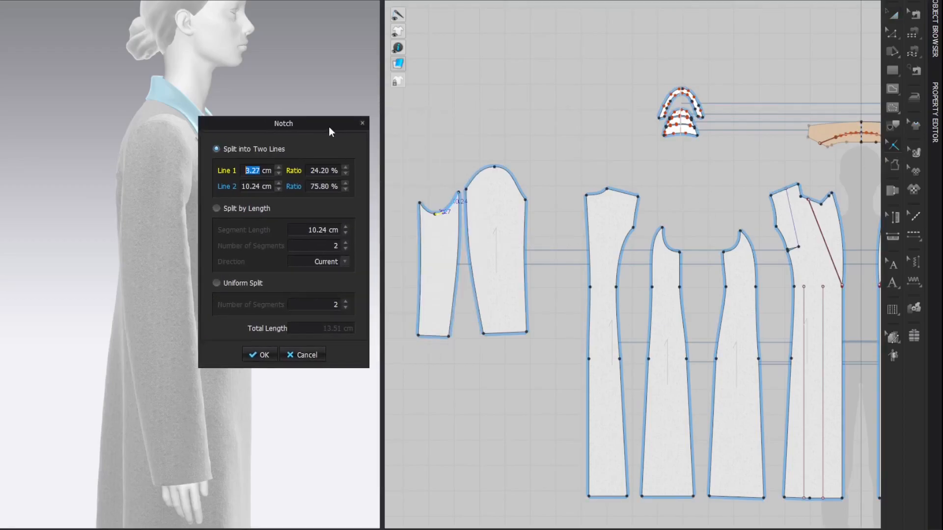
type("1.00")
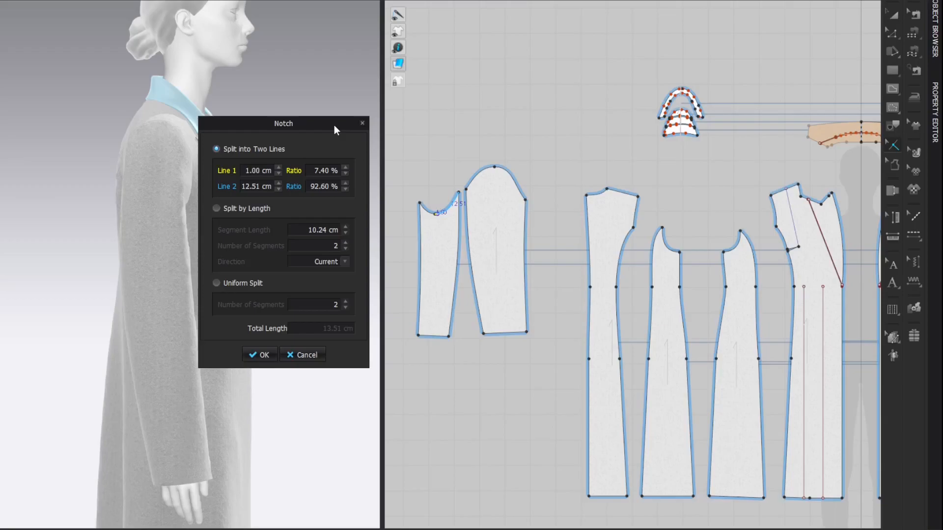
key("Return")
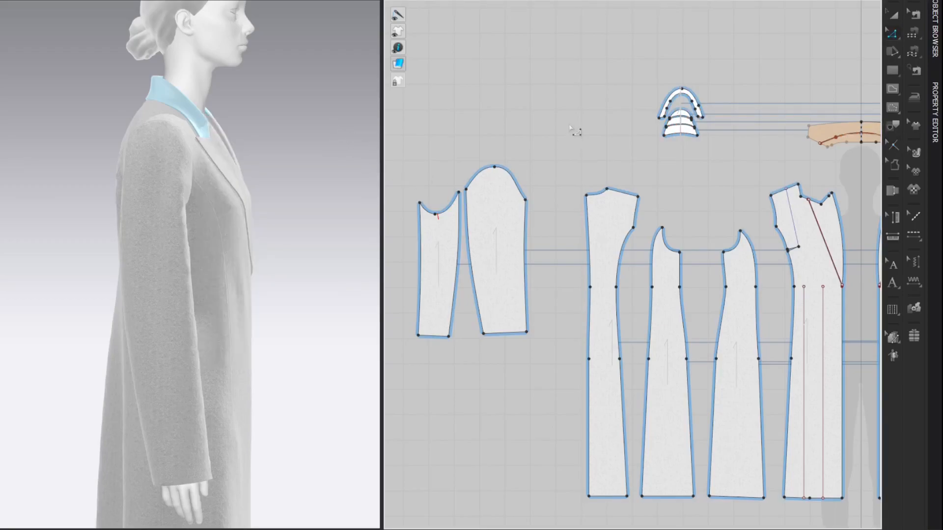
Step: Delete the existing seam lines between the sleeve heads and the coat armholes
key("b")
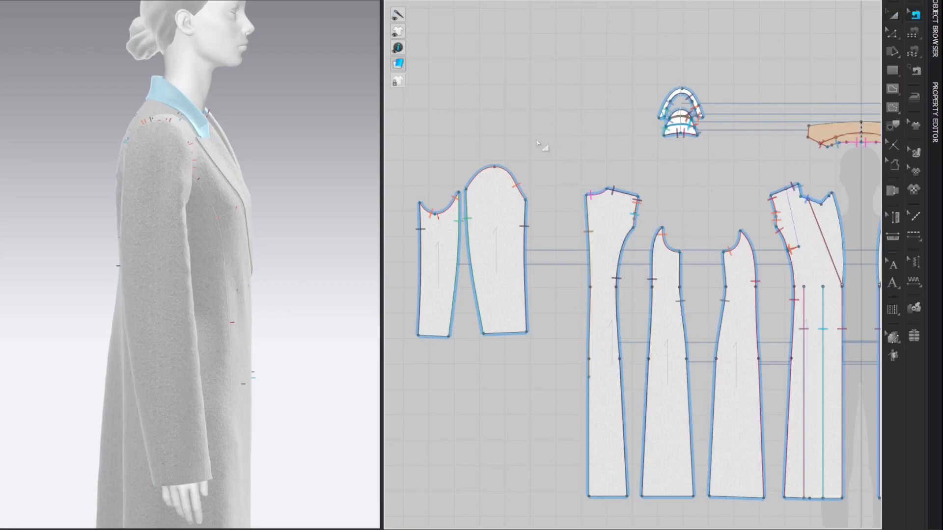
left_click_drag(403, 126, 556, 220)
key("Delete")
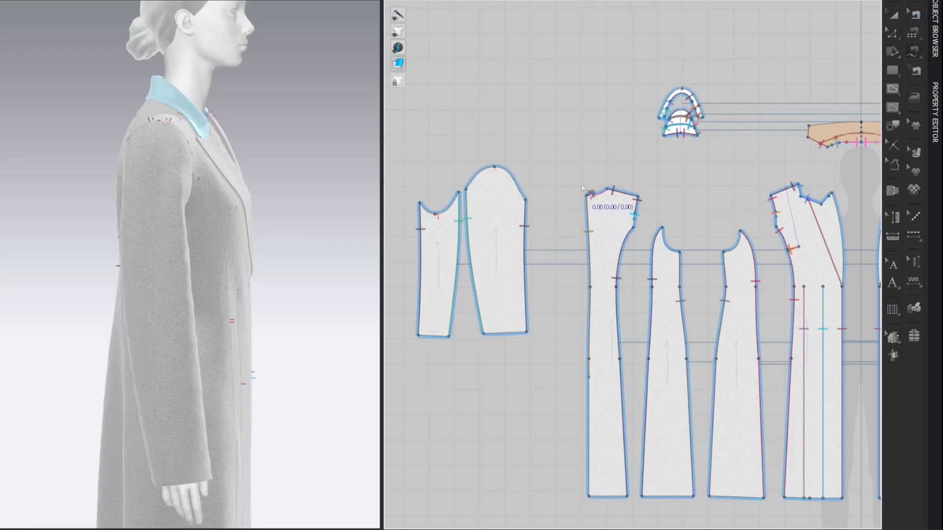
Step: Start M:N free sewing and define the full sleeve head from the under sleeve's new notch, across the upper sleeve cap, back to the notch
left_click(917, 34)
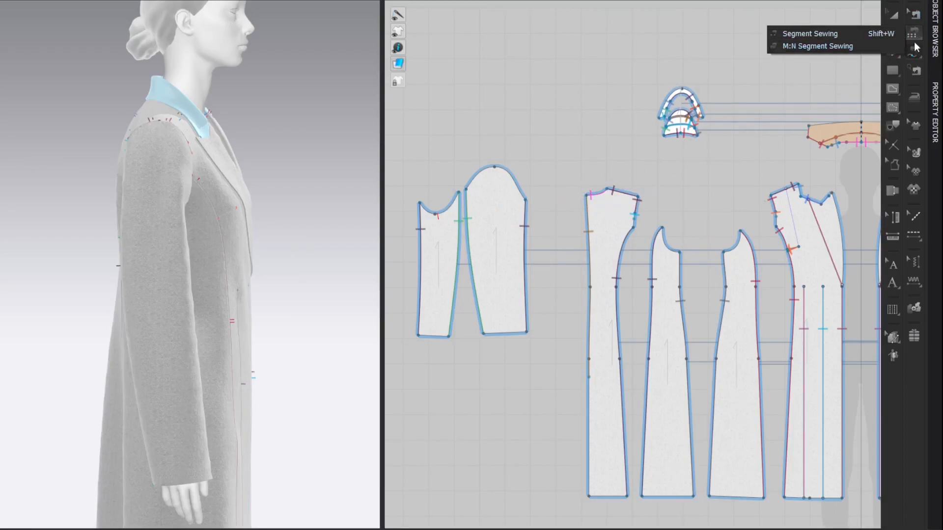
left_click_drag(911, 52, 835, 64)
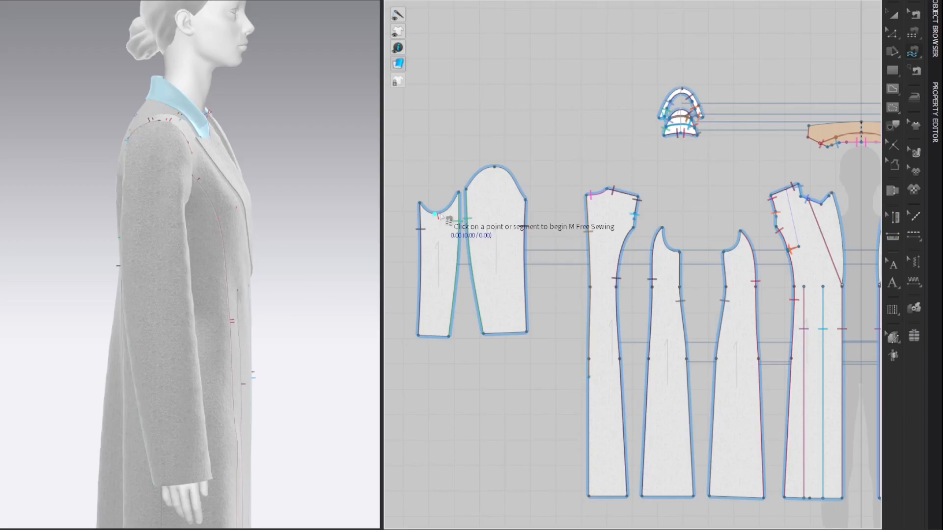
scroll(445, 217, "up", 4)
middle_click_drag(448, 218, 461, 219)
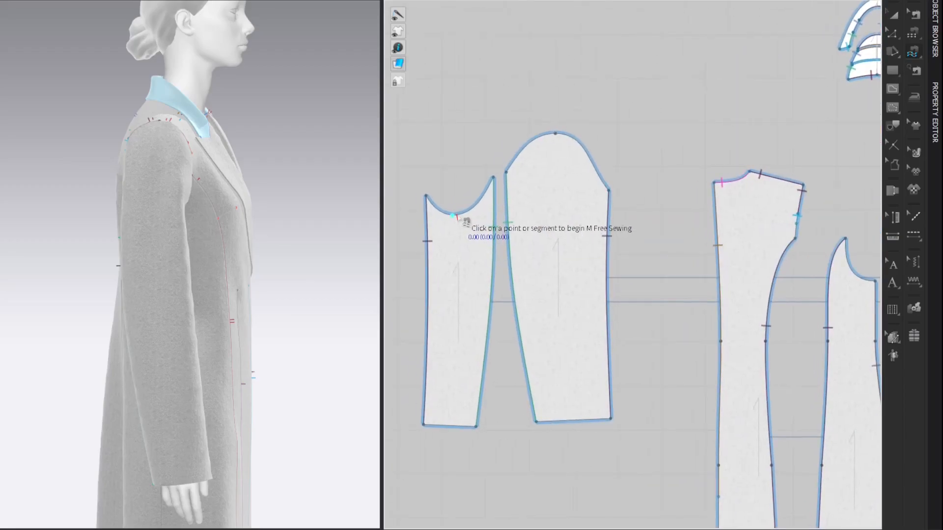
left_click(457, 215)
left_click(426, 195)
left_click(610, 191)
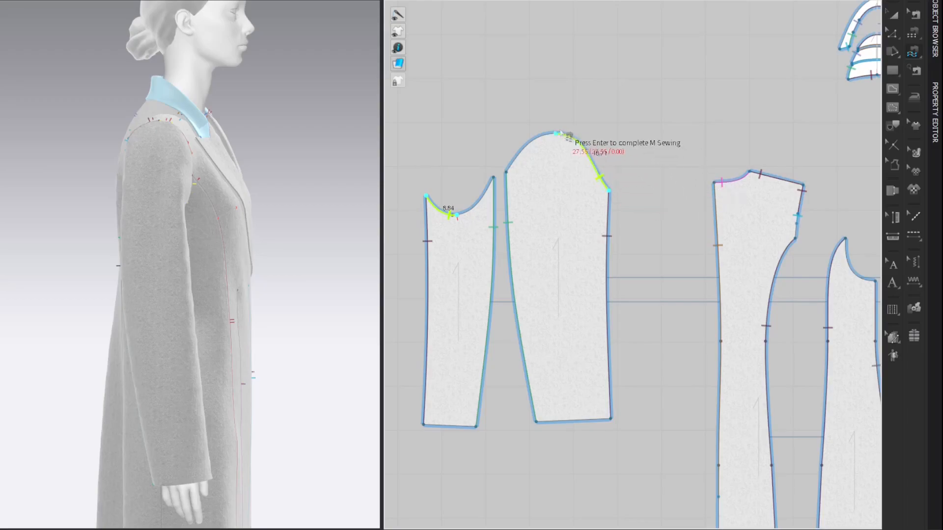
left_click(506, 173)
left_click(493, 179)
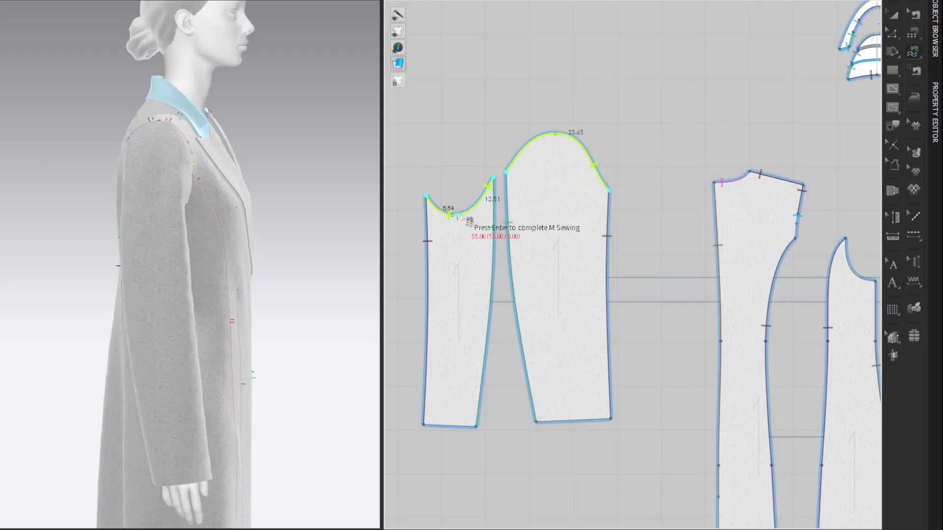
key("Return")
Step: Finish the M:N sewing along the armhole curves of the side front, front, back and side back panels
scroll(480, 168, "down", 3)
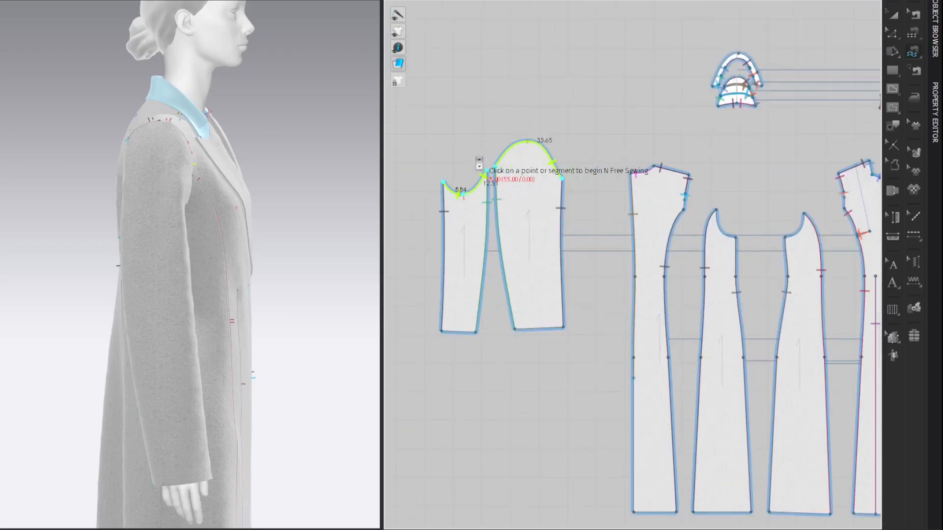
scroll(480, 113, "up", 4)
scroll(578, 158, "up", 2)
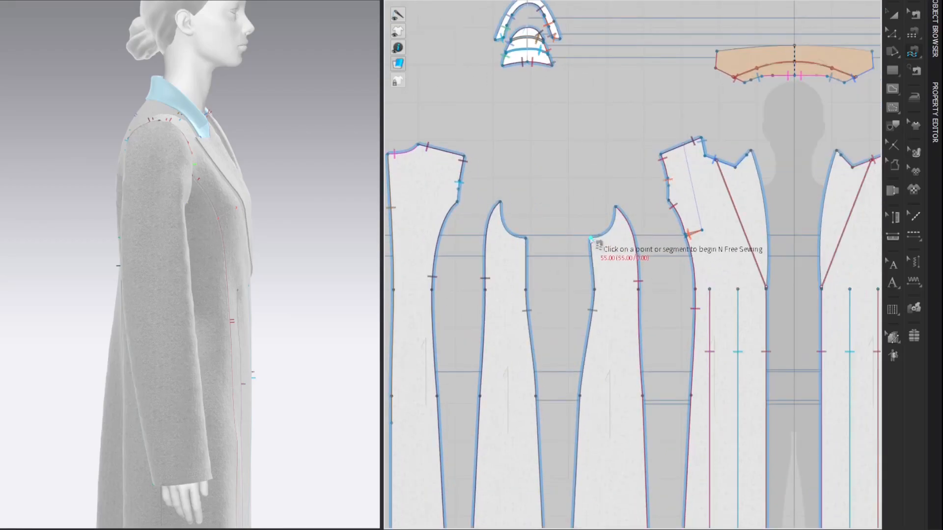
left_click(615, 218)
left_click(460, 191)
left_click(513, 231)
key("Return")
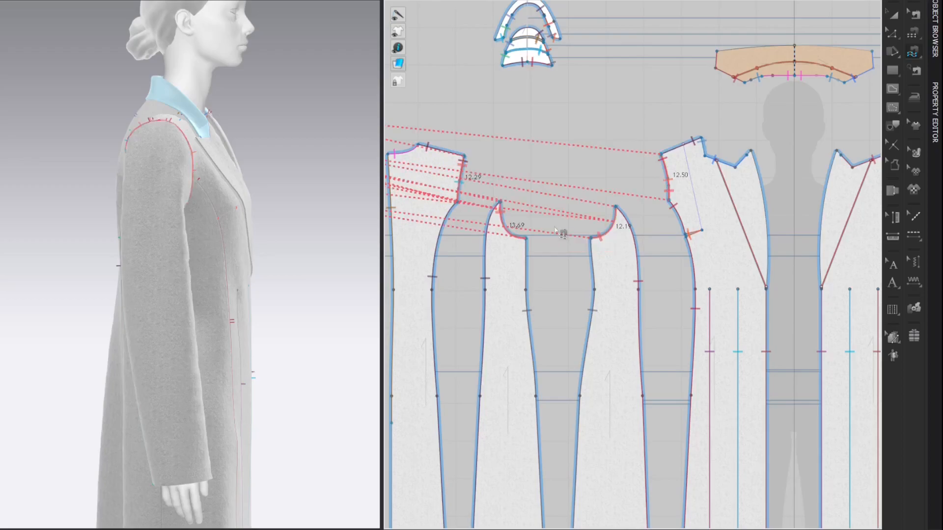
Step: Simulate the coat so the re-sewn sleeves settle into the armholes
key("a")
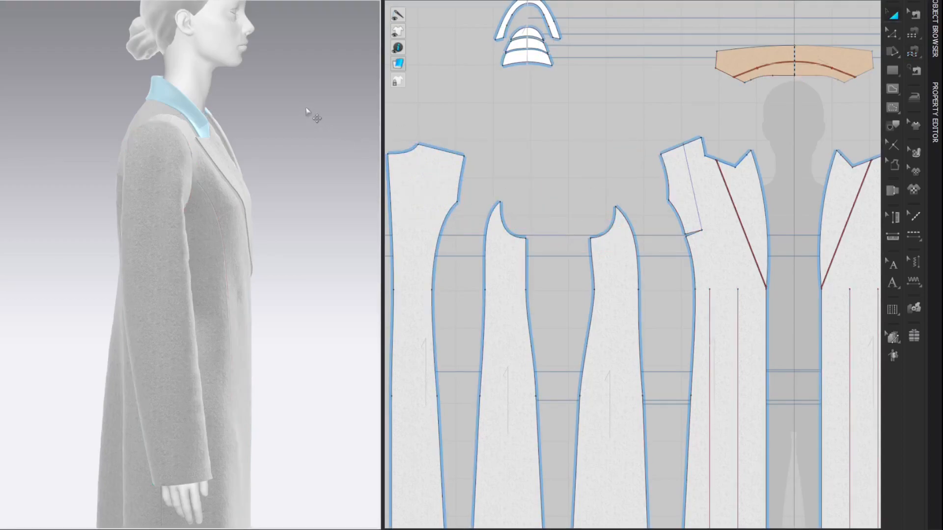
key("space")
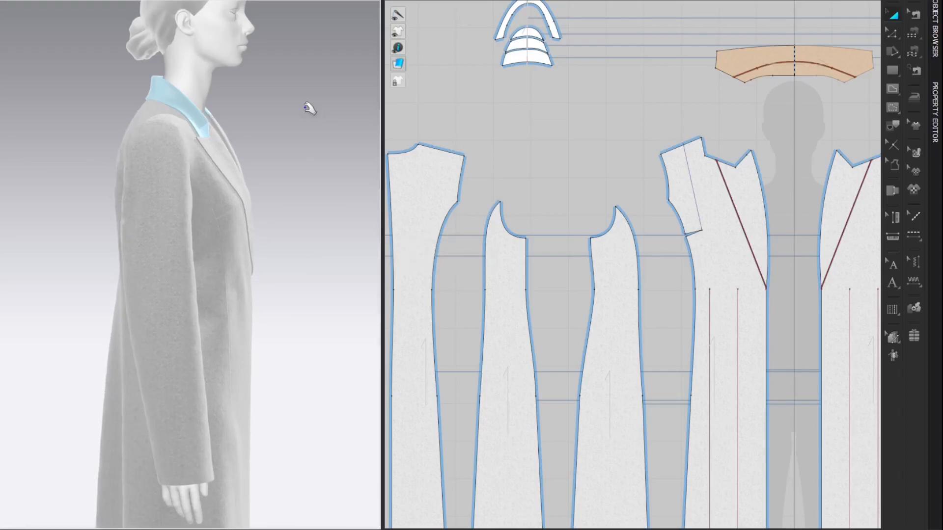
right_click_drag(288, 105, 258, 98)
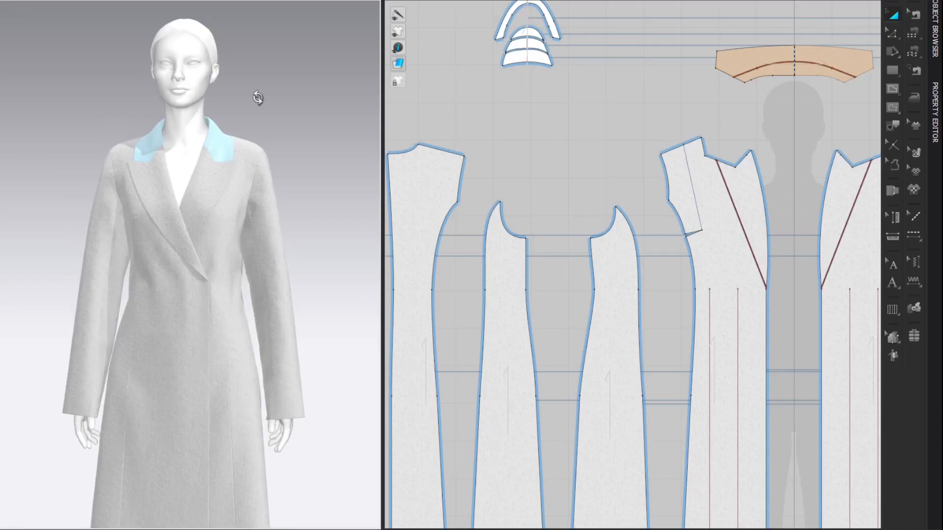
Step: Examine the drape of the whole coat and its sleeves together with the complete pattern layout
mouse_move(298, 102)
right_mouse_down()
mouse_move(177, 104)
mouse_move(302, 105)
right_mouse_up()
right_click_drag(219, 114, 241, 120)
scroll(288, 126, "down", 1)
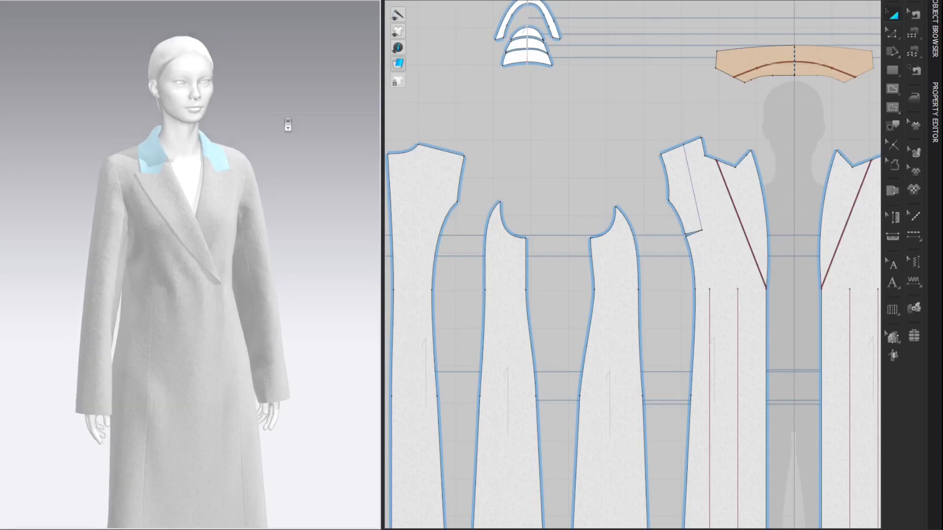
middle_click_drag(290, 121, 255, 109)
scroll(585, 130, "down", 6)
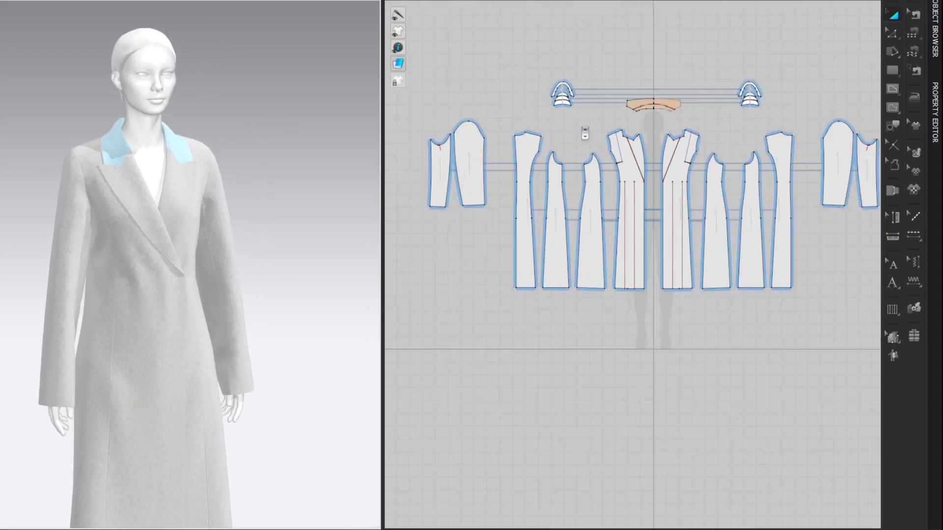
middle_click_drag(586, 129, 604, 162)
middle_click_drag(349, 149, 349, 65)
right_click_drag(349, 65, 266, 103)
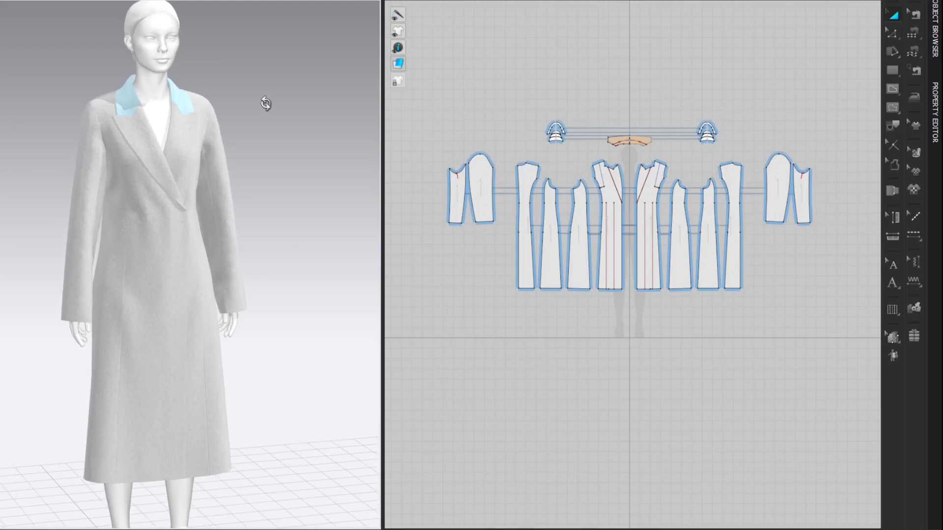
right_click_drag(638, 79, 643, 81)
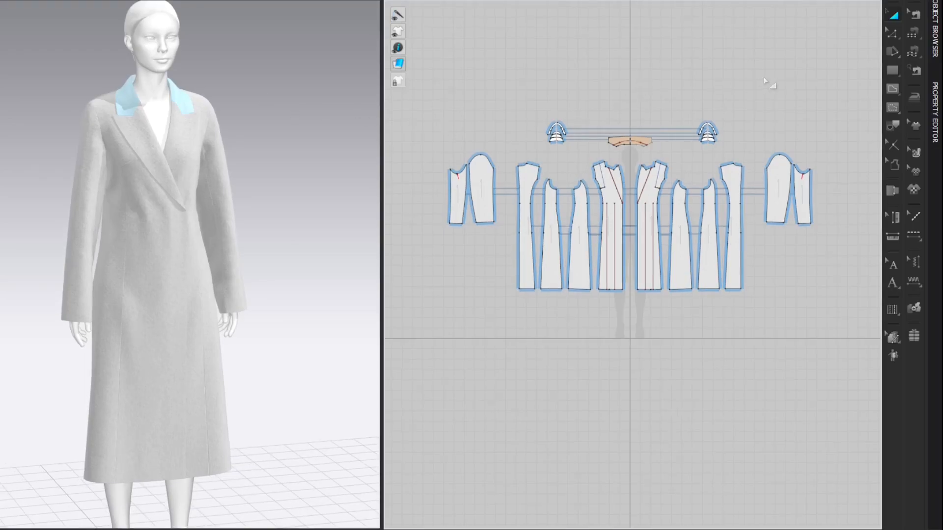